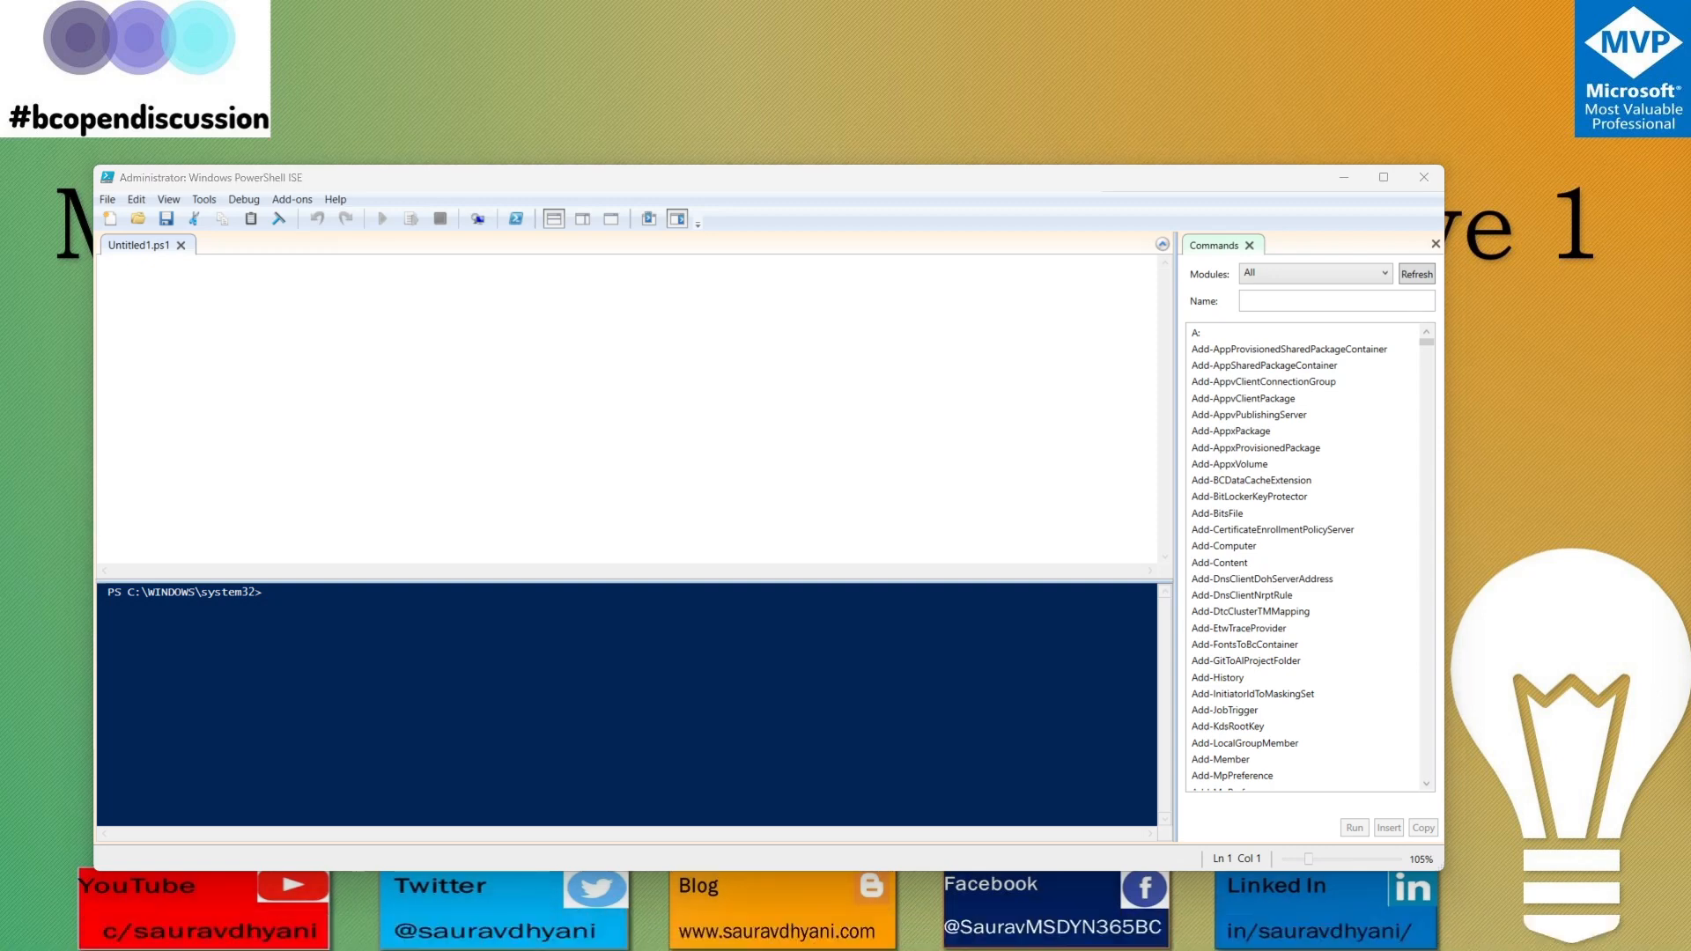
Step: Reduce the height of the PowerShell ISE window and switch to File Explorer
left_click(580, 267)
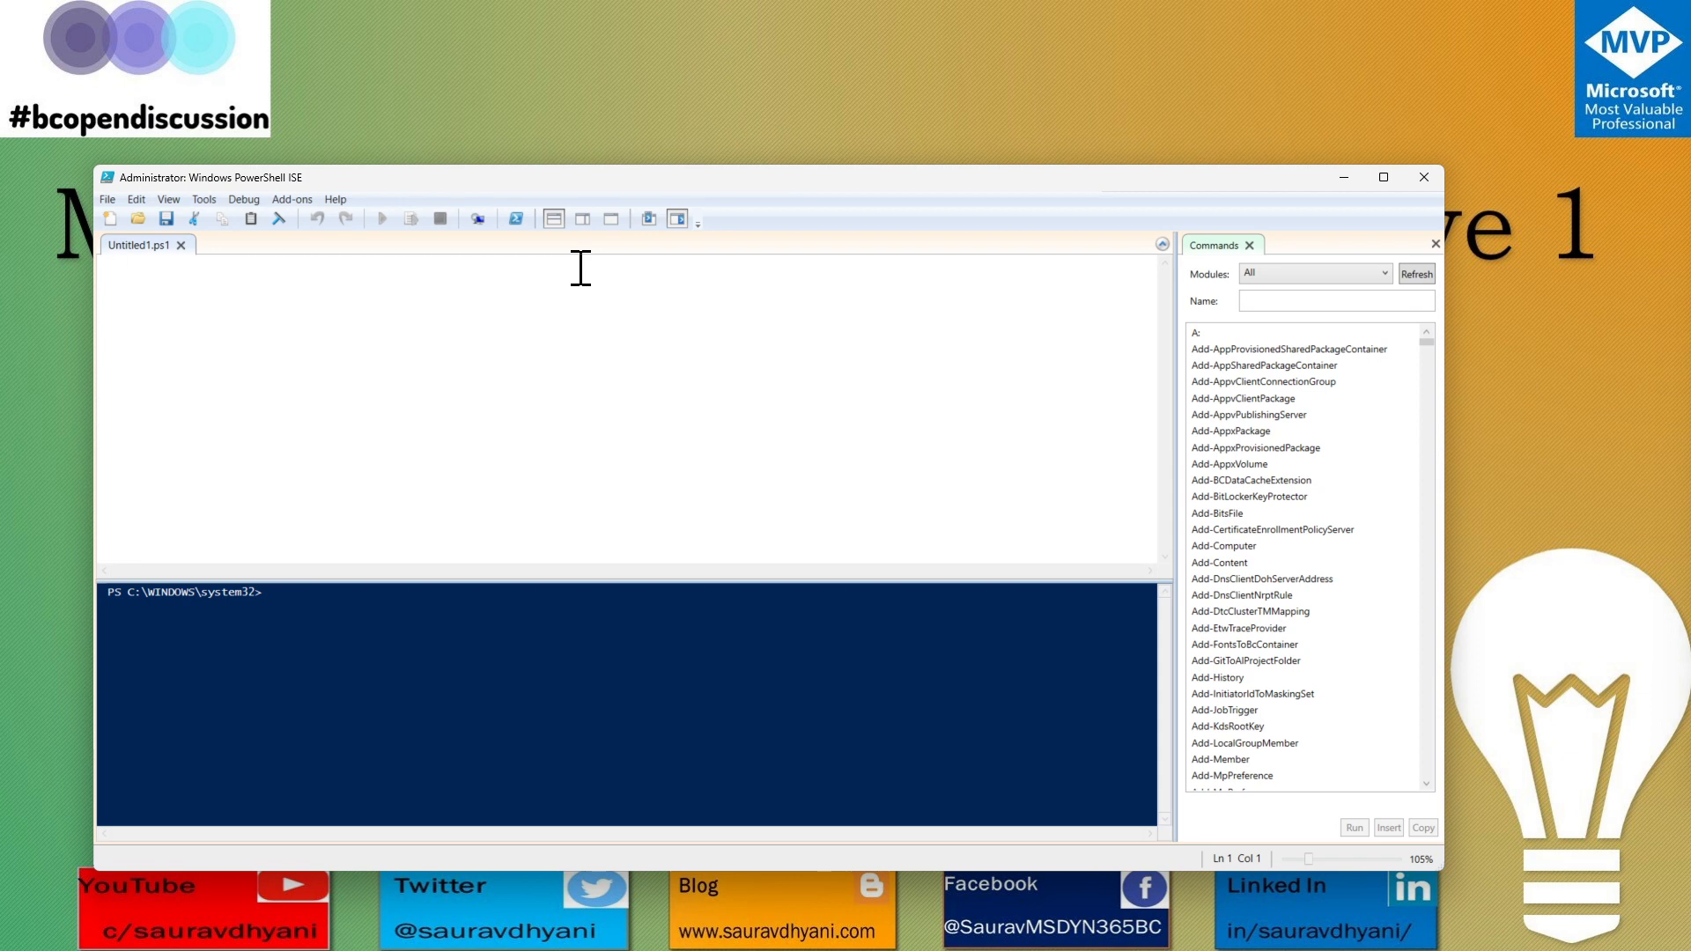
left_click_drag(688, 164, 731, 275)
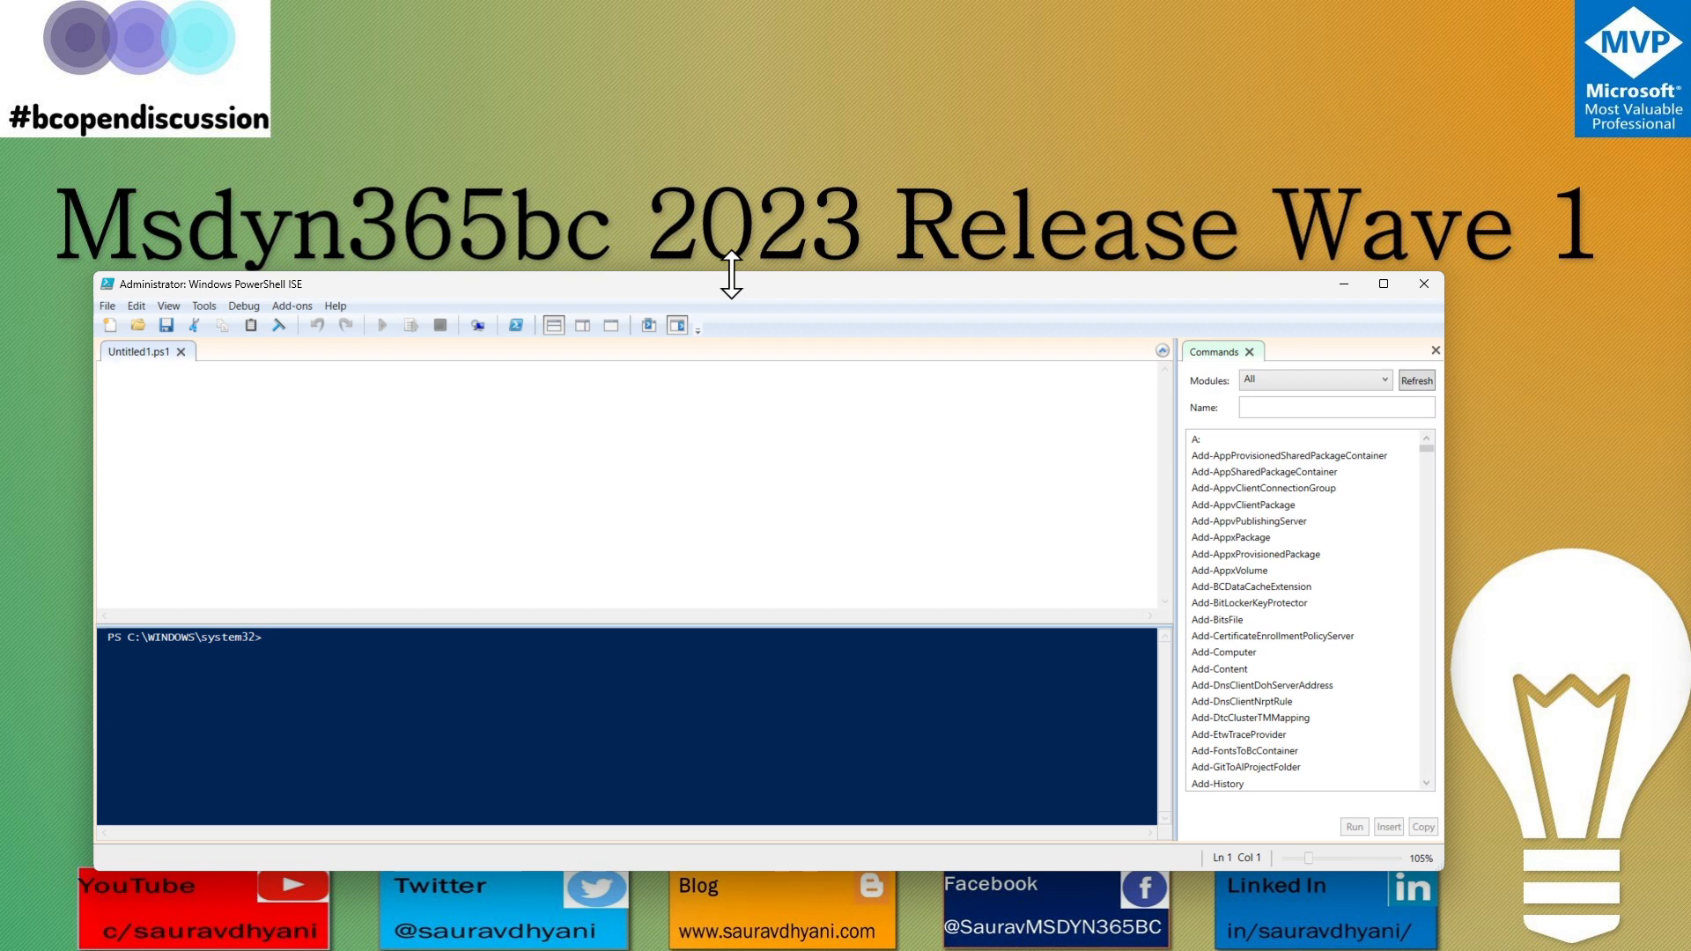
key("alt+Tab")
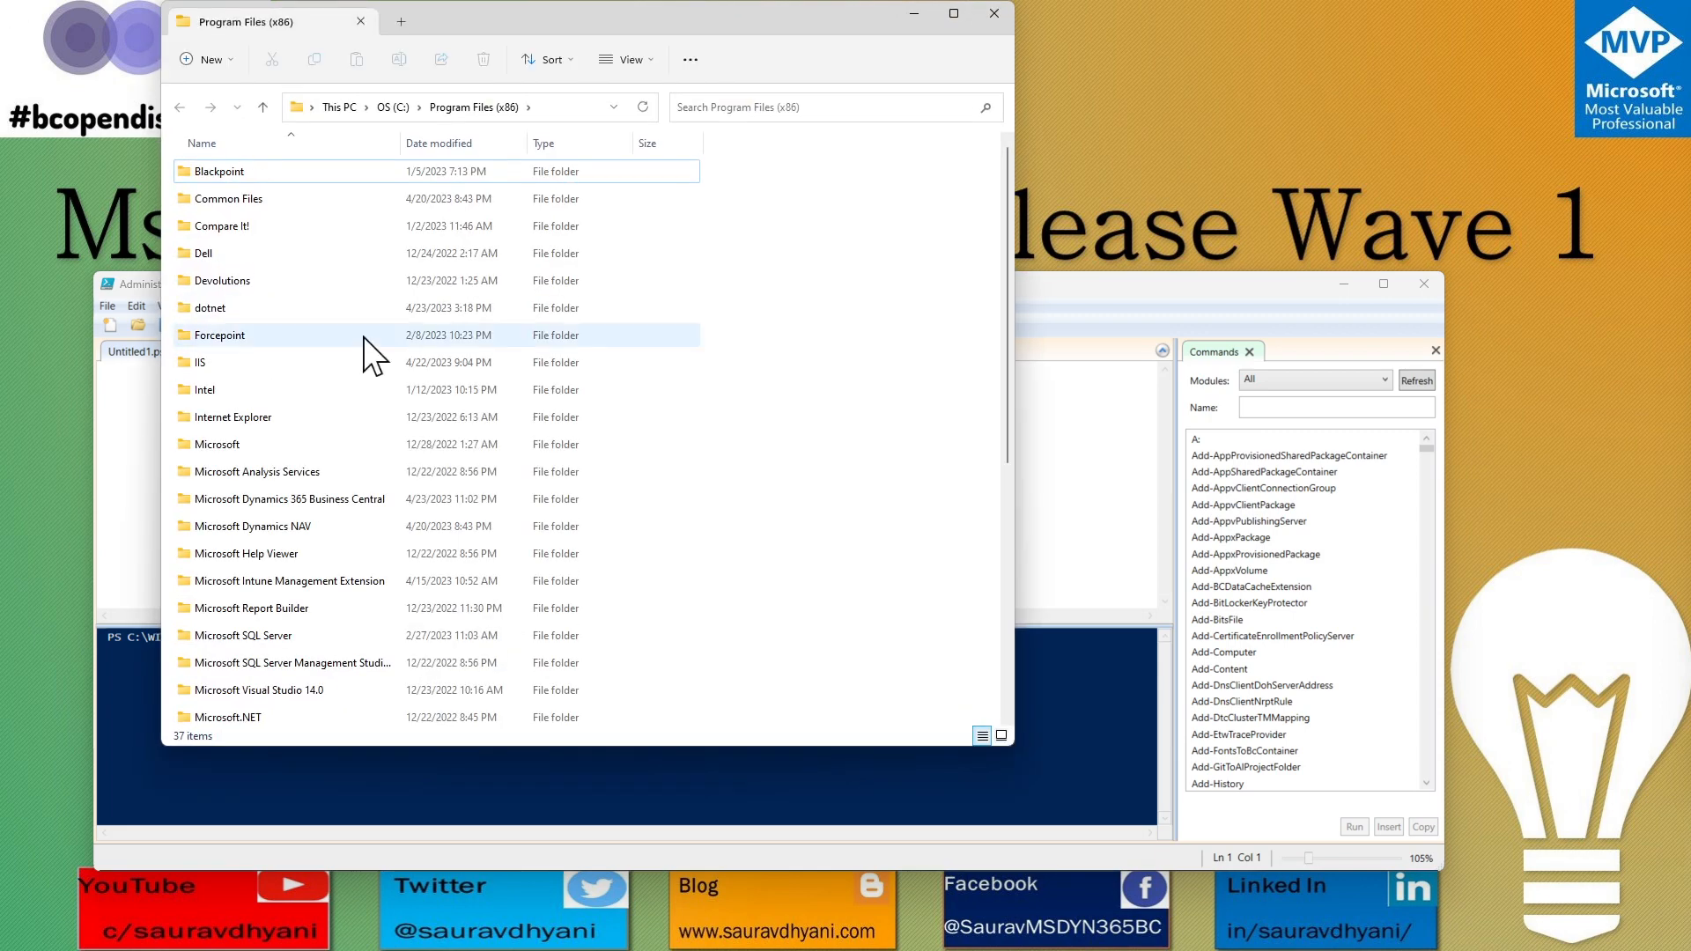
Step: Open the Microsoft Dynamics 365 Business Central\220 folder under Program Files (x86)
left_click(336, 499)
double_click(337, 499)
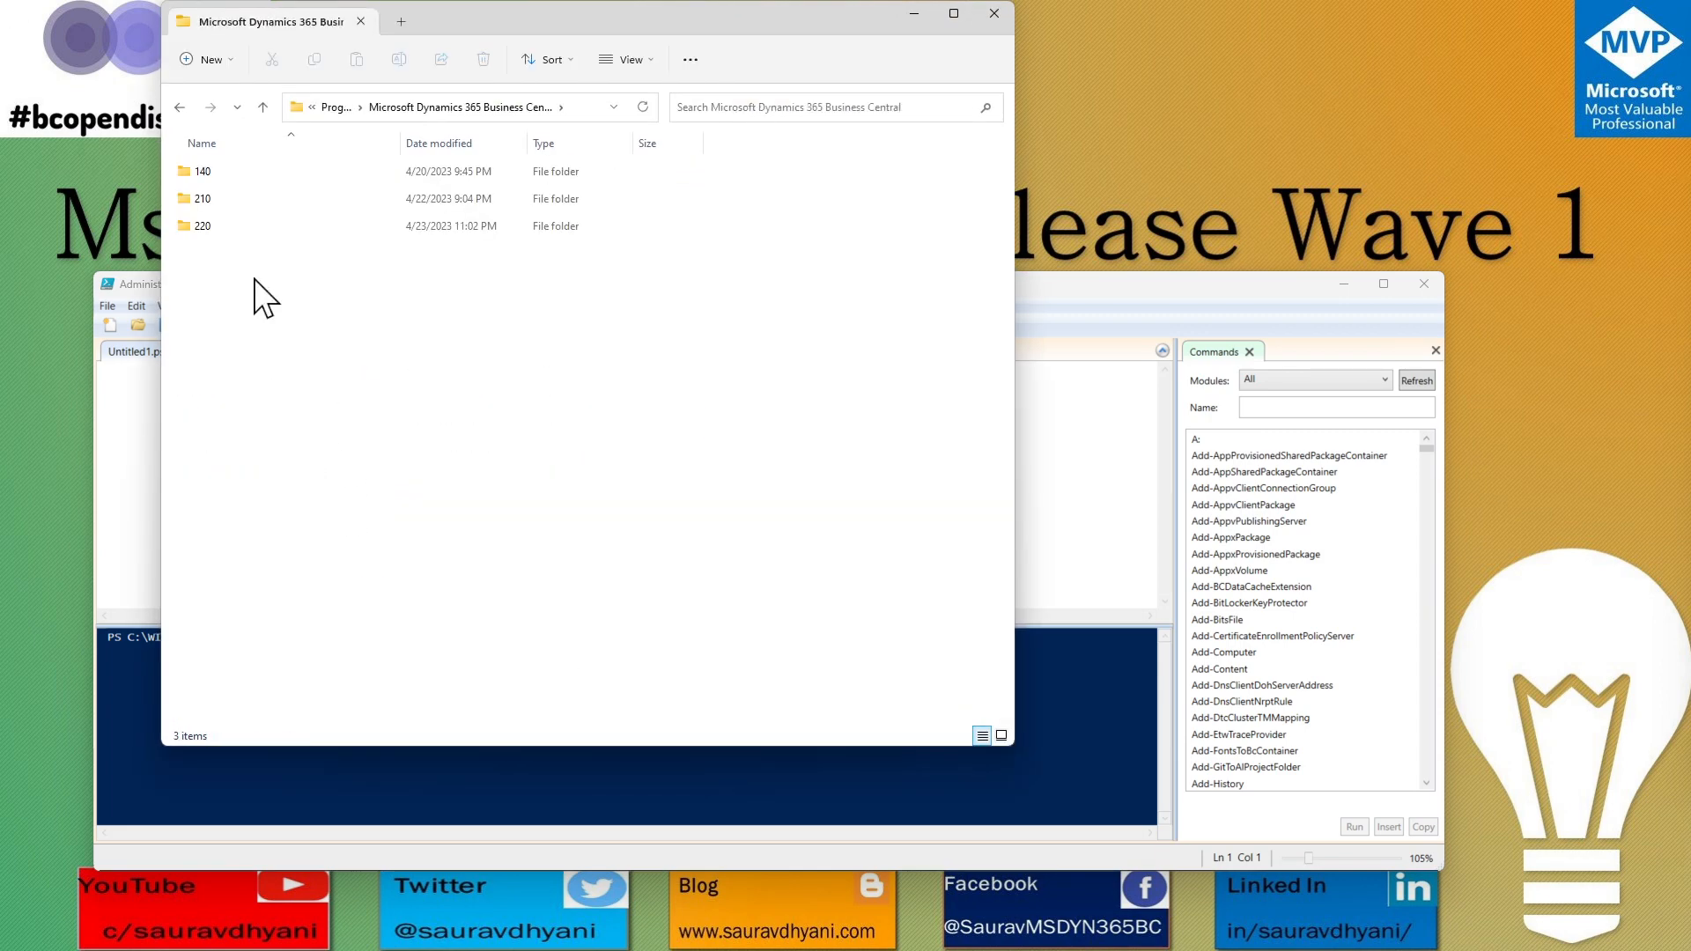
double_click(208, 226)
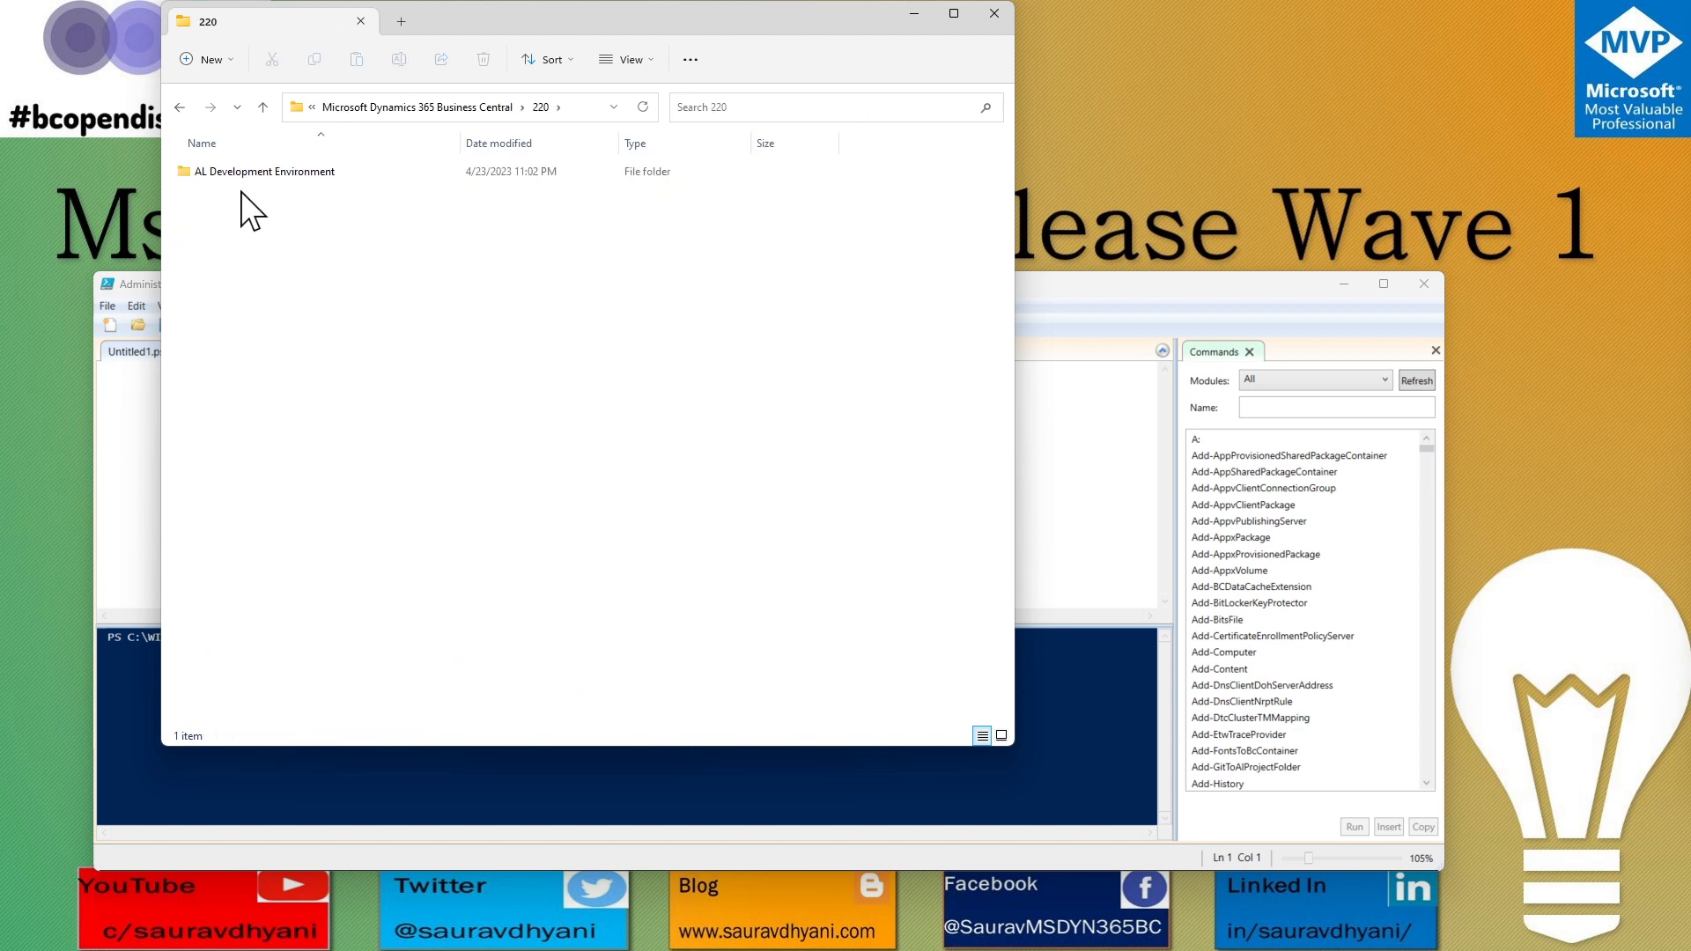
Step: Go to c:\Program Files\Microsoft Dynamics 365 Business Central\220 and widen the File Explorer window
left_click(581, 108)
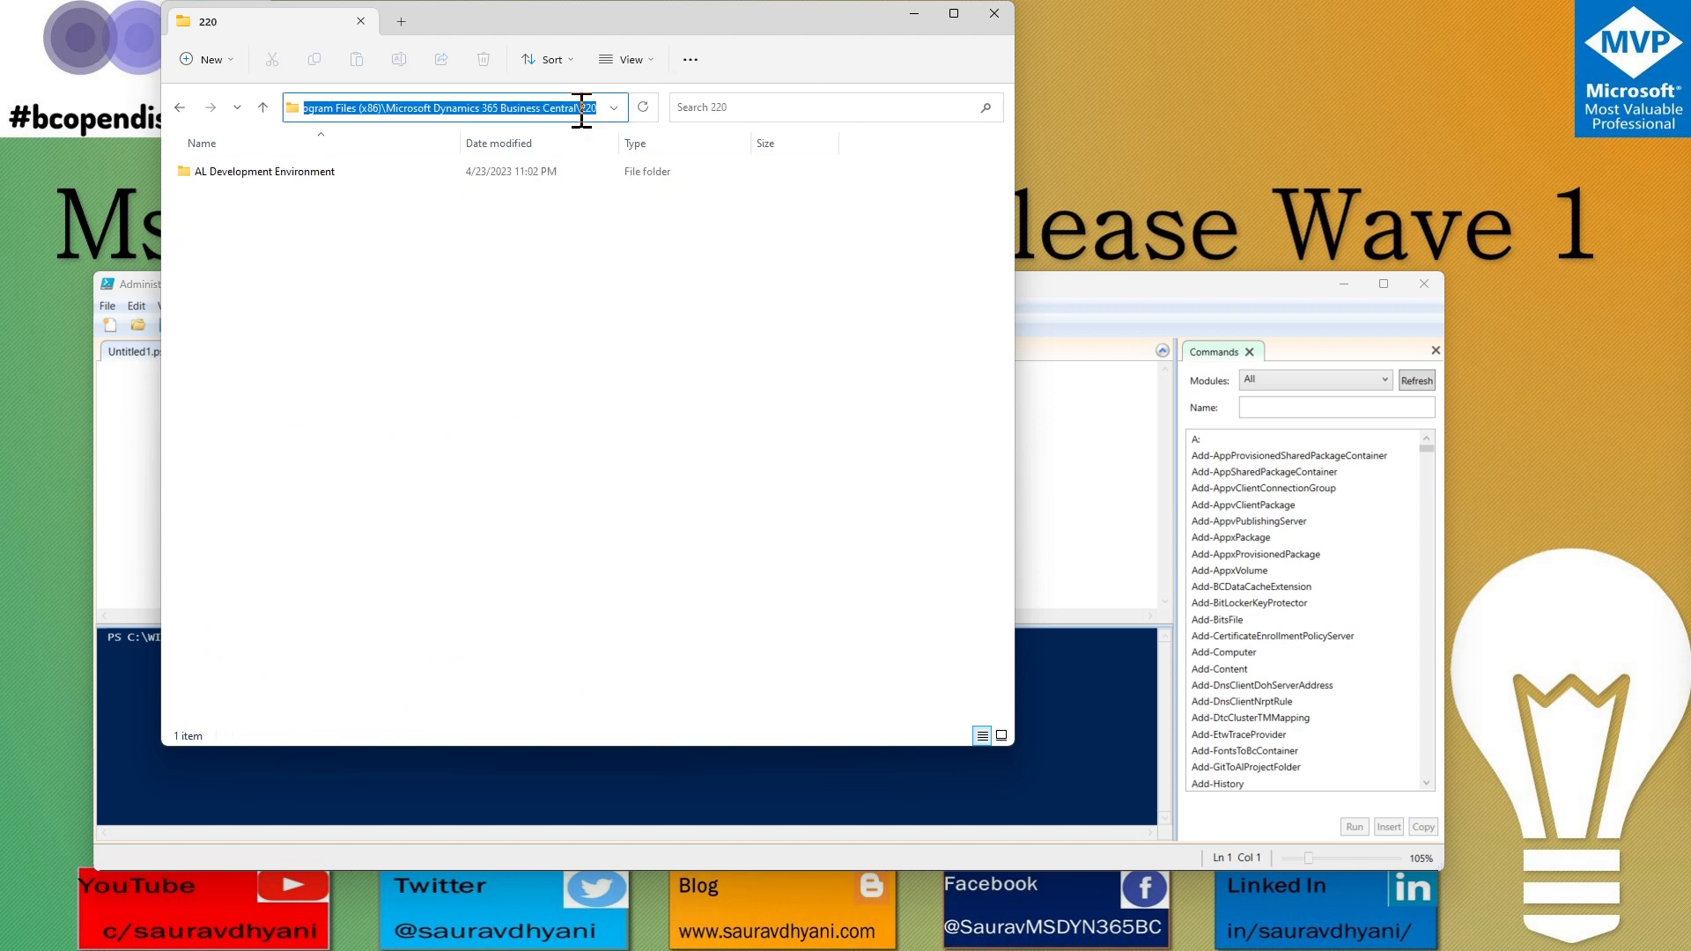
type("c:\\Program Files")
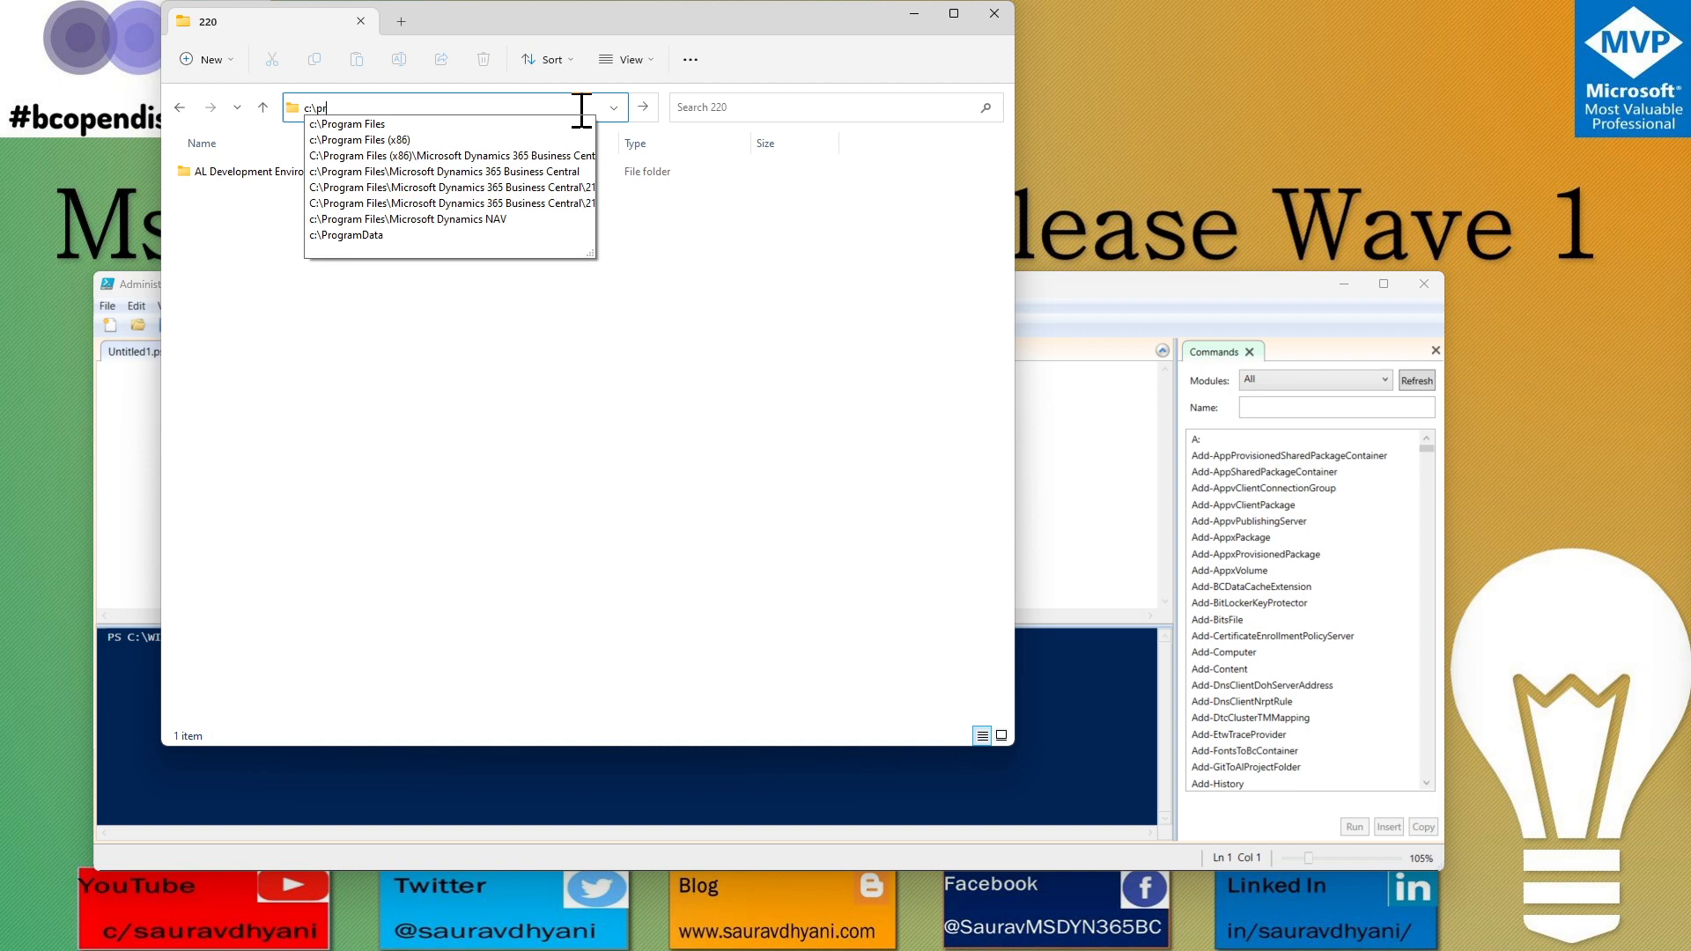
type("\\")
key("Return")
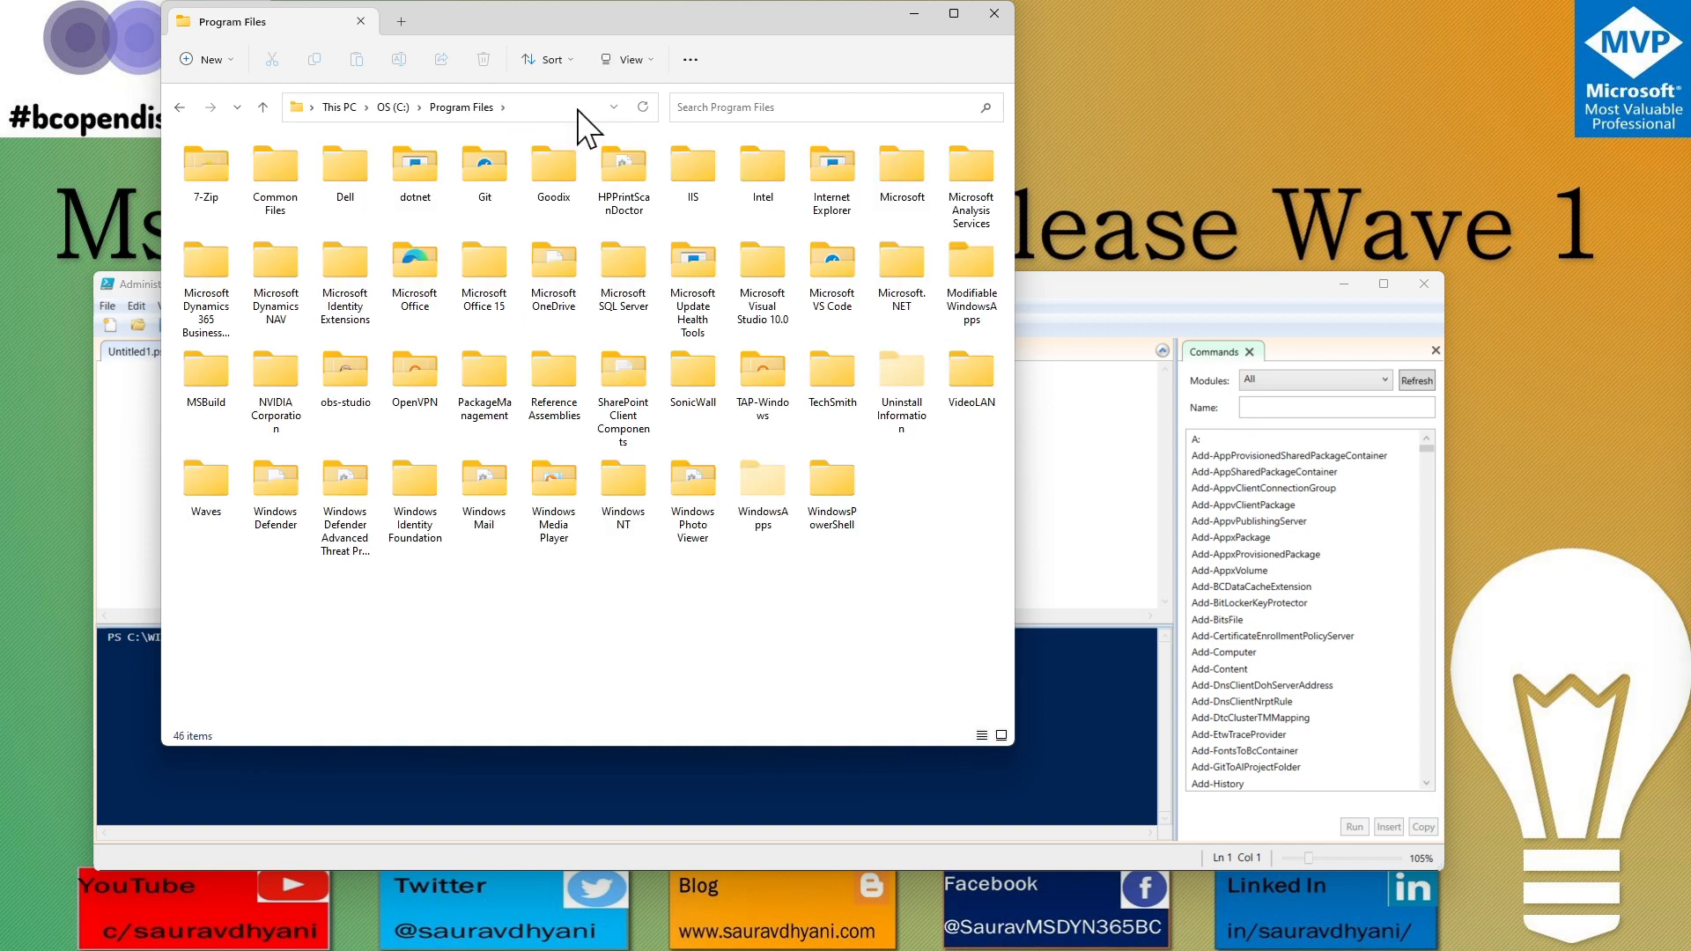
double_click(227, 304)
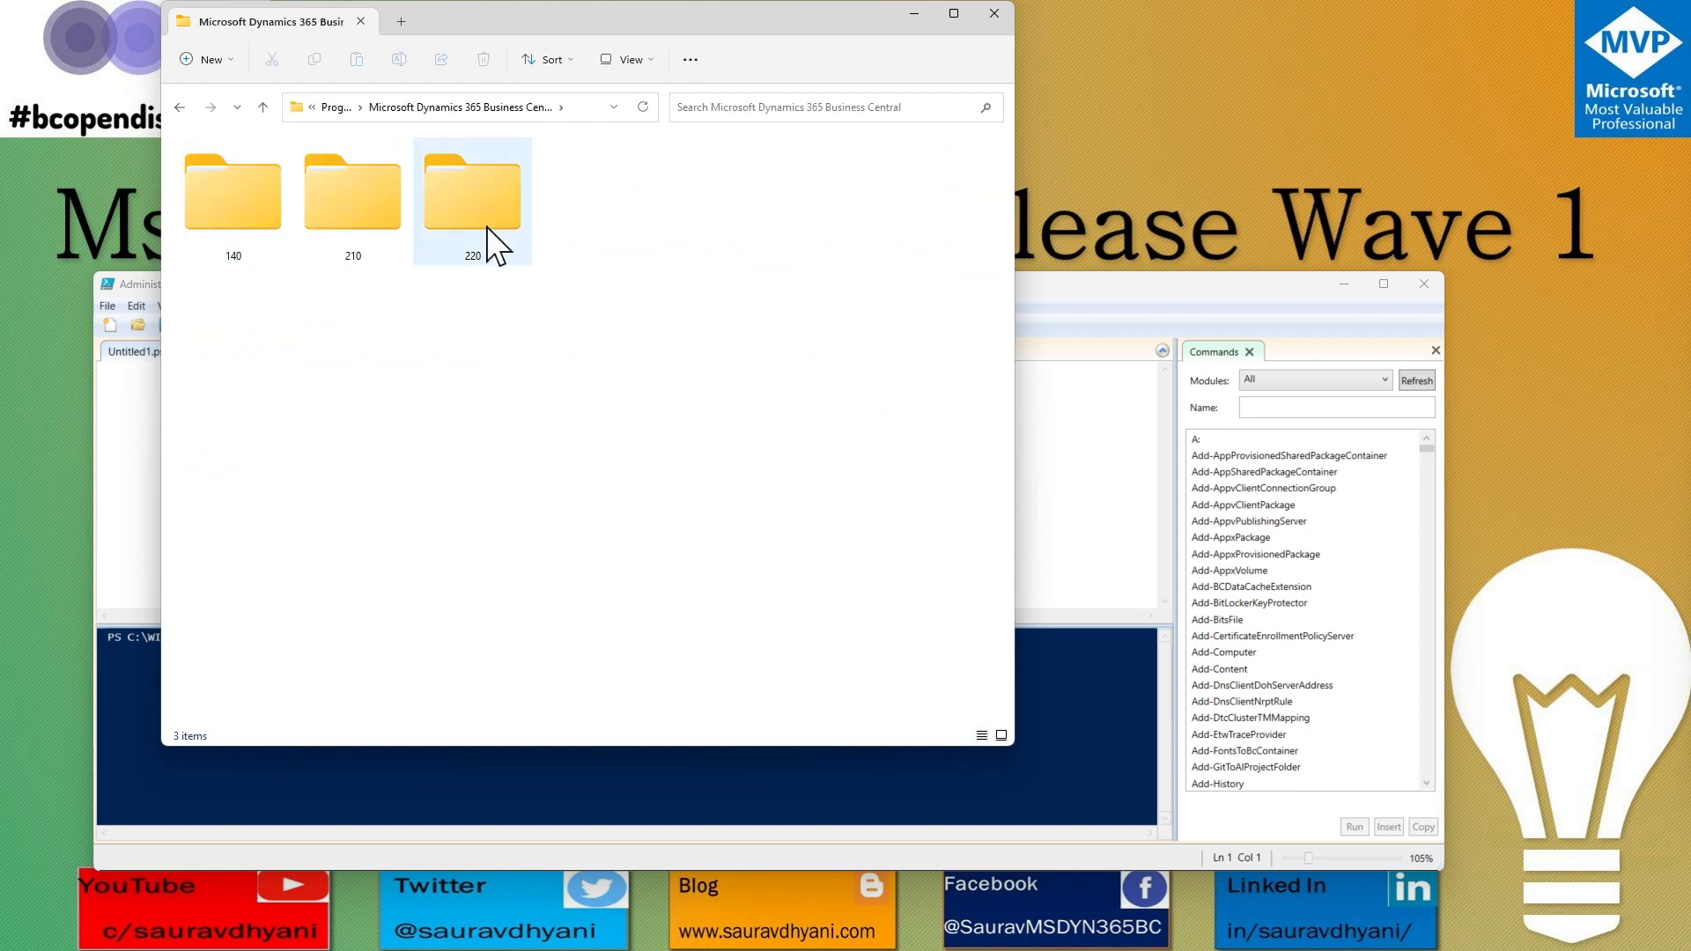
double_click(493, 249)
left_click_drag(1013, 145, 1559, 152)
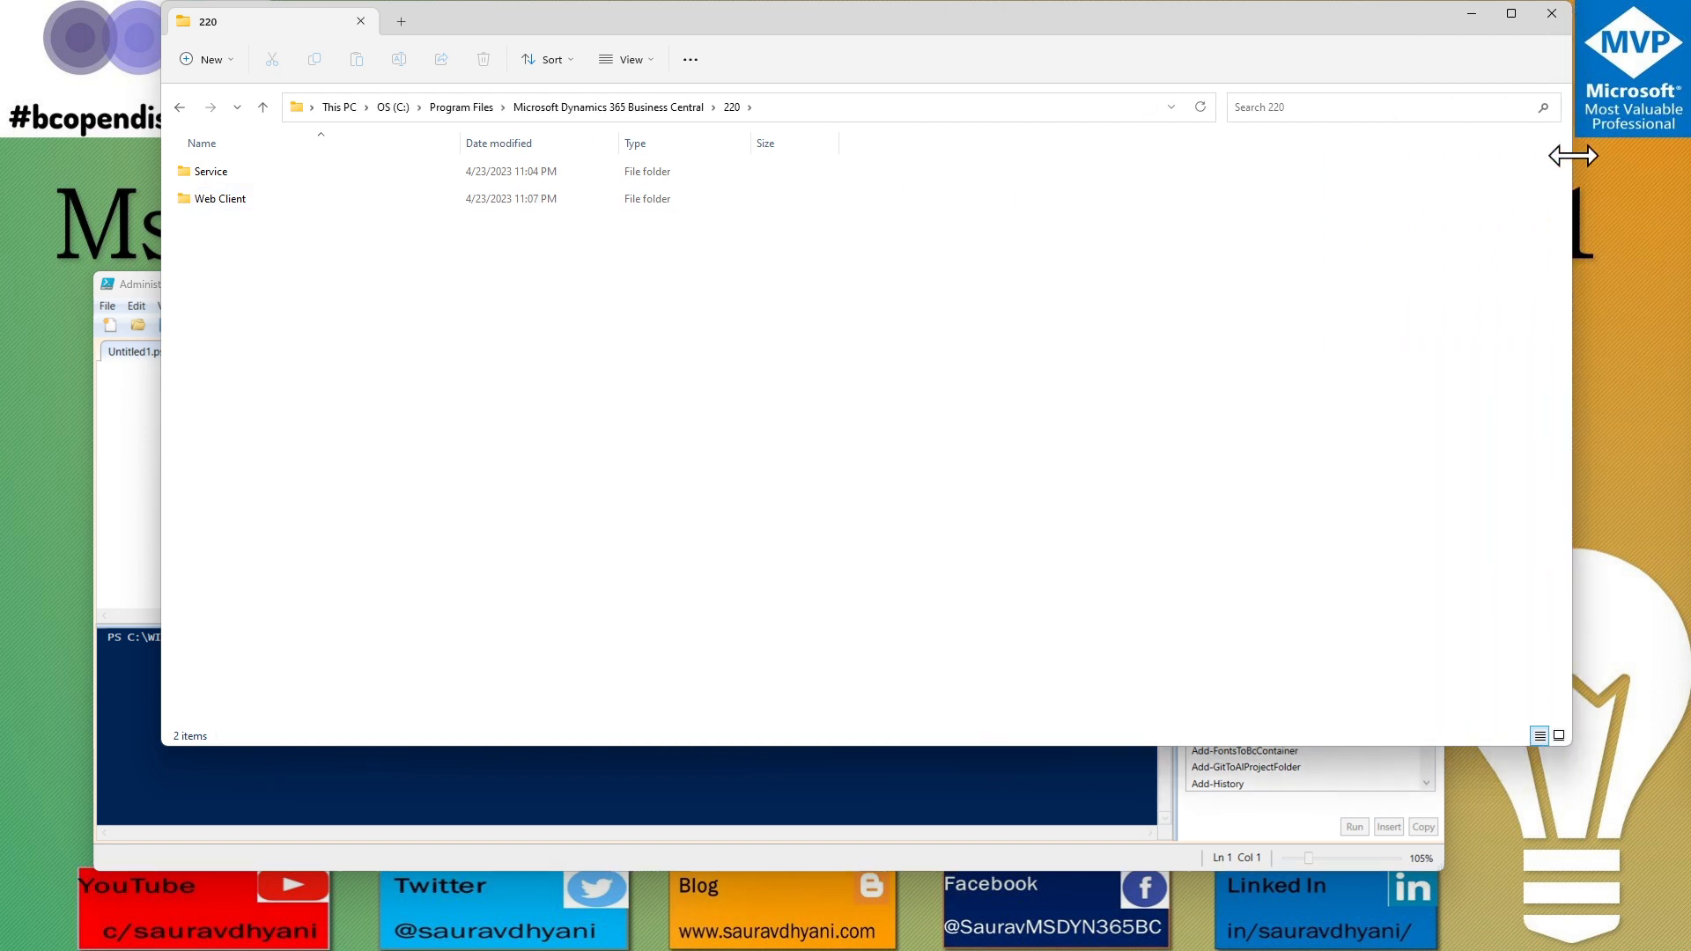
Step: Open the Service folder and select the NavAdminTool PS1 file
double_click(208, 173)
scroll(343, 332, "down", 20)
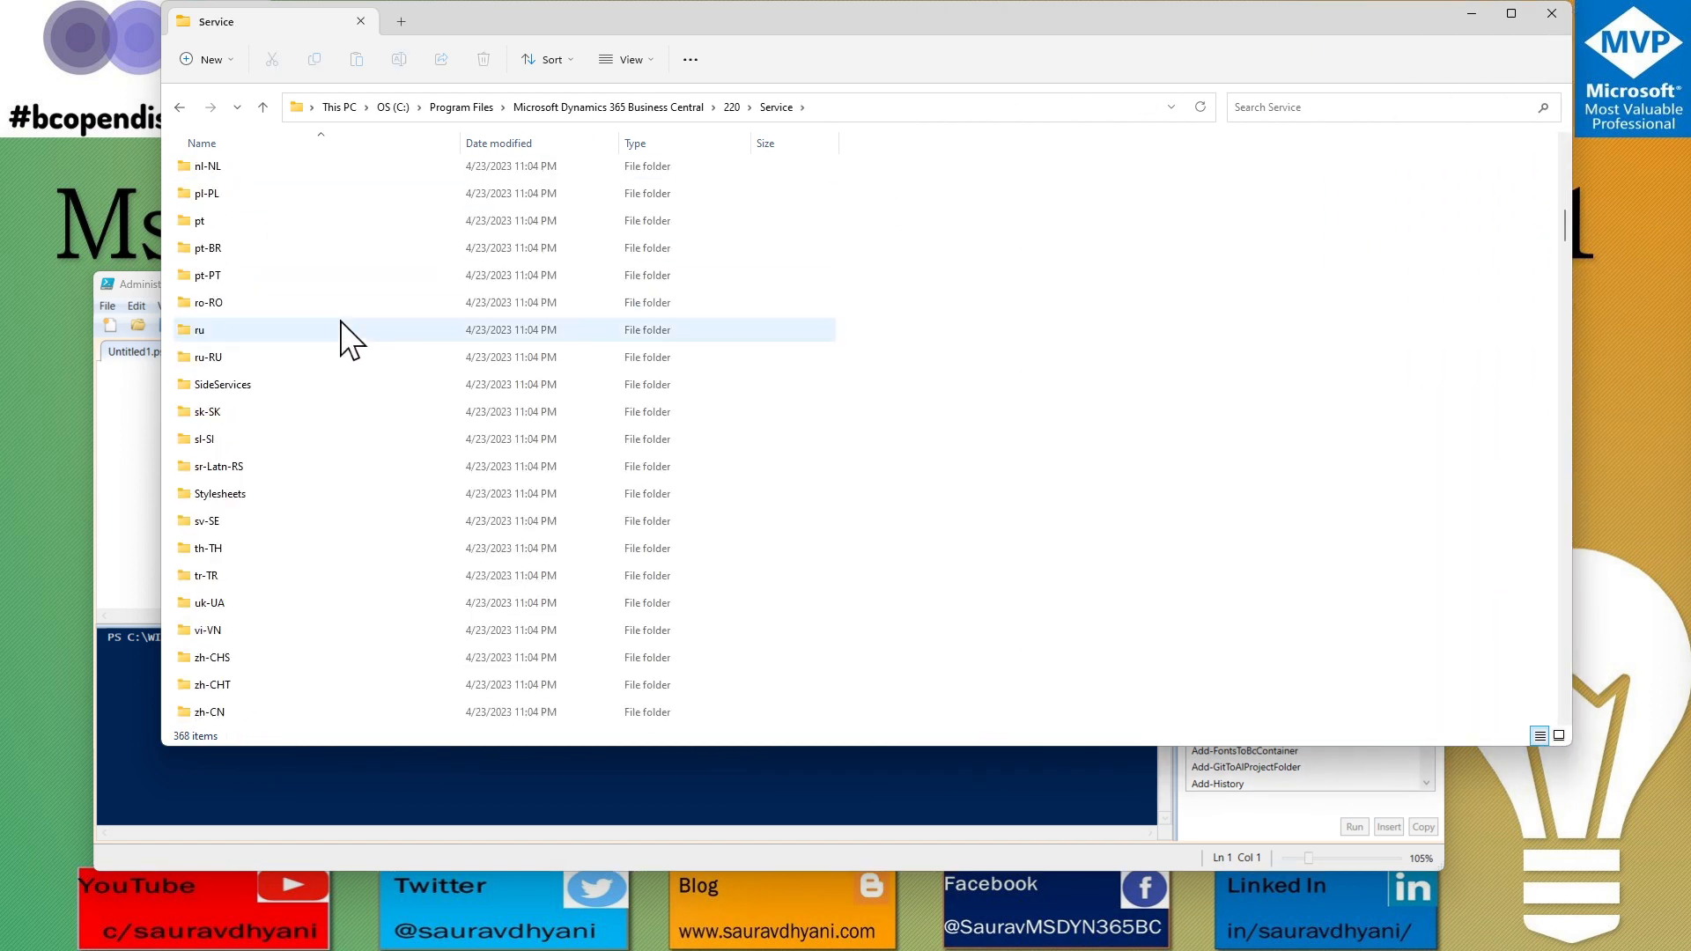
scroll(345, 333, "down", 1)
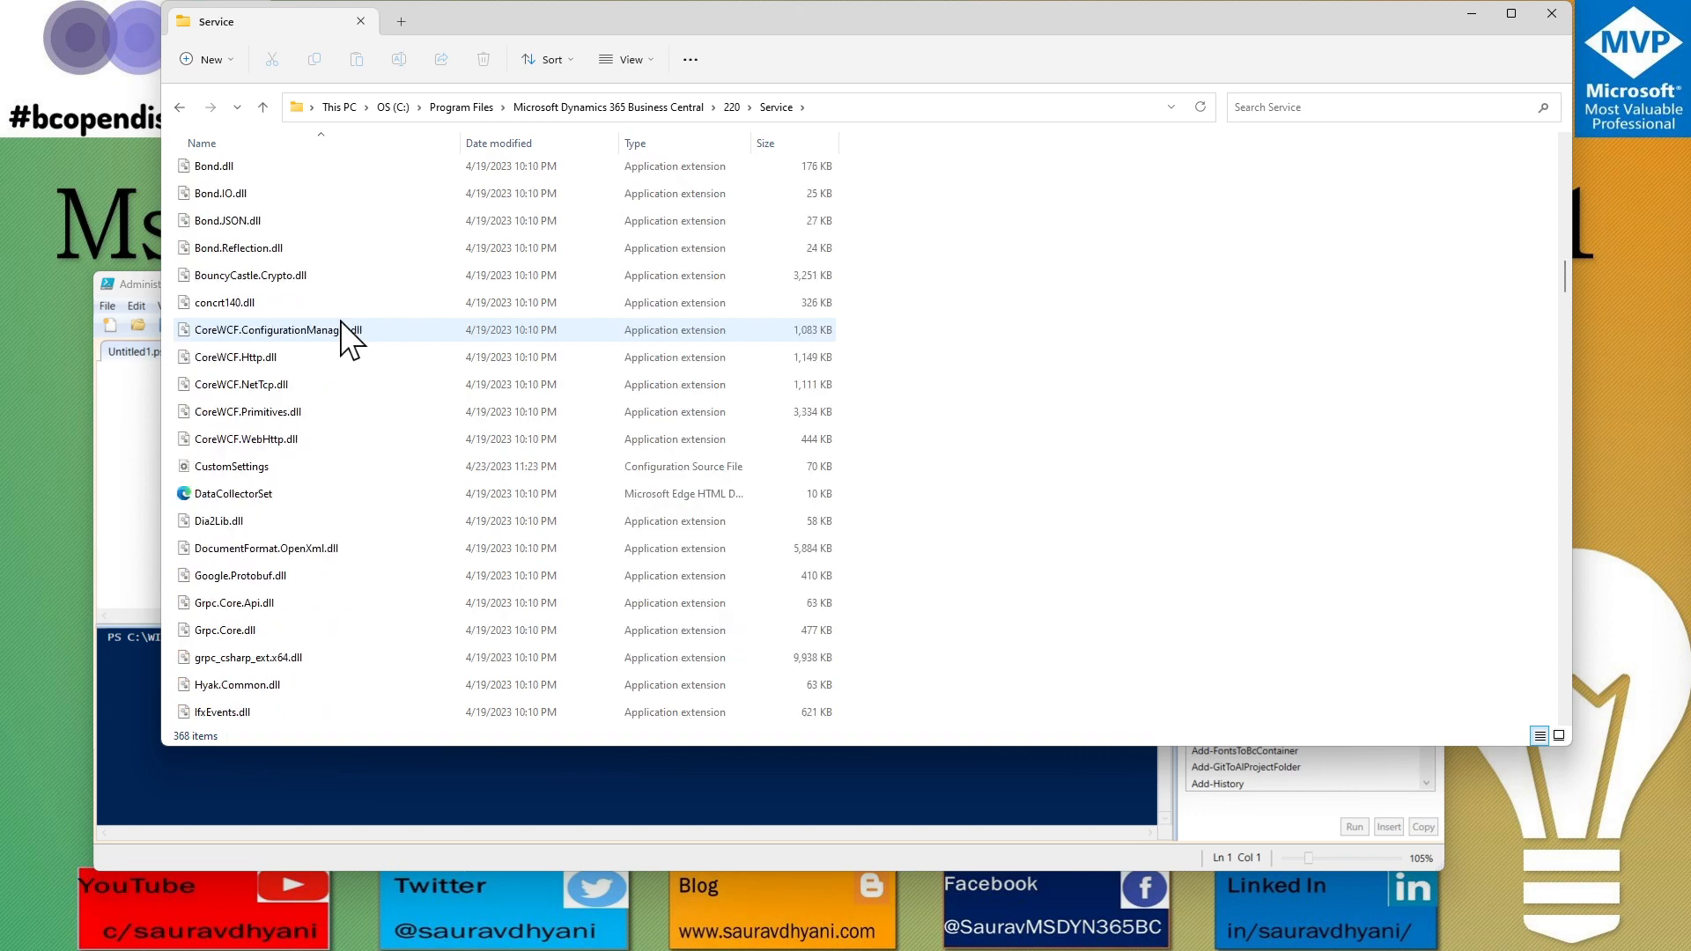
scroll(345, 333, "down", 7)
left_click(342, 322)
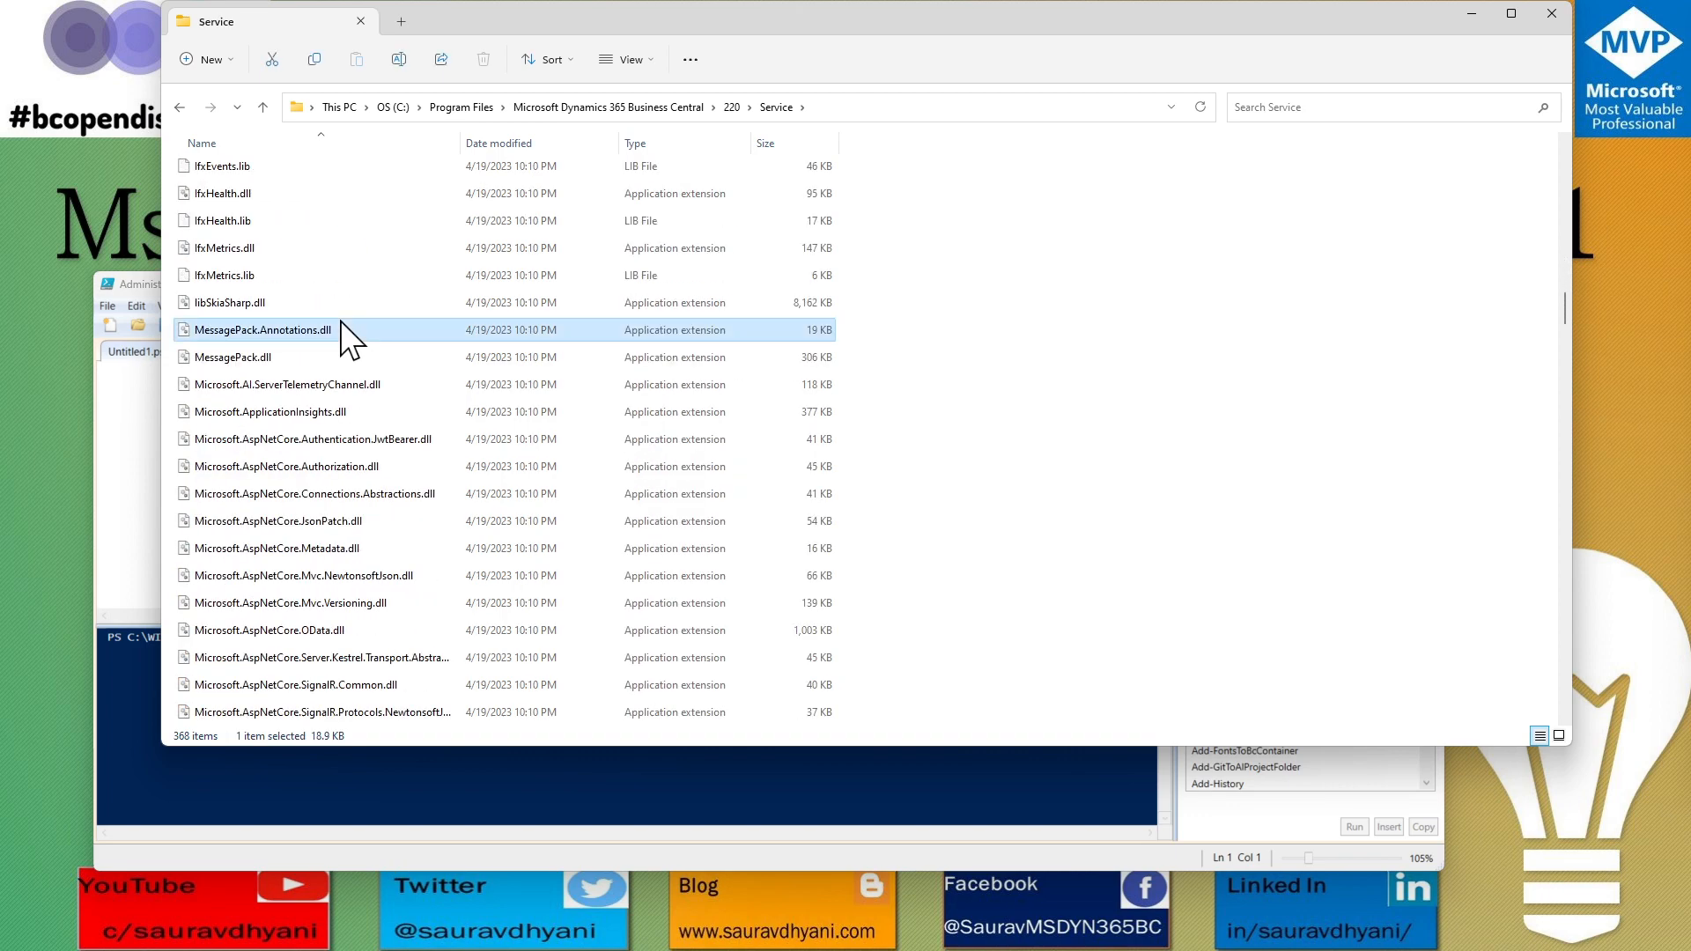
scroll(345, 333, "down", 5)
left_click(255, 169)
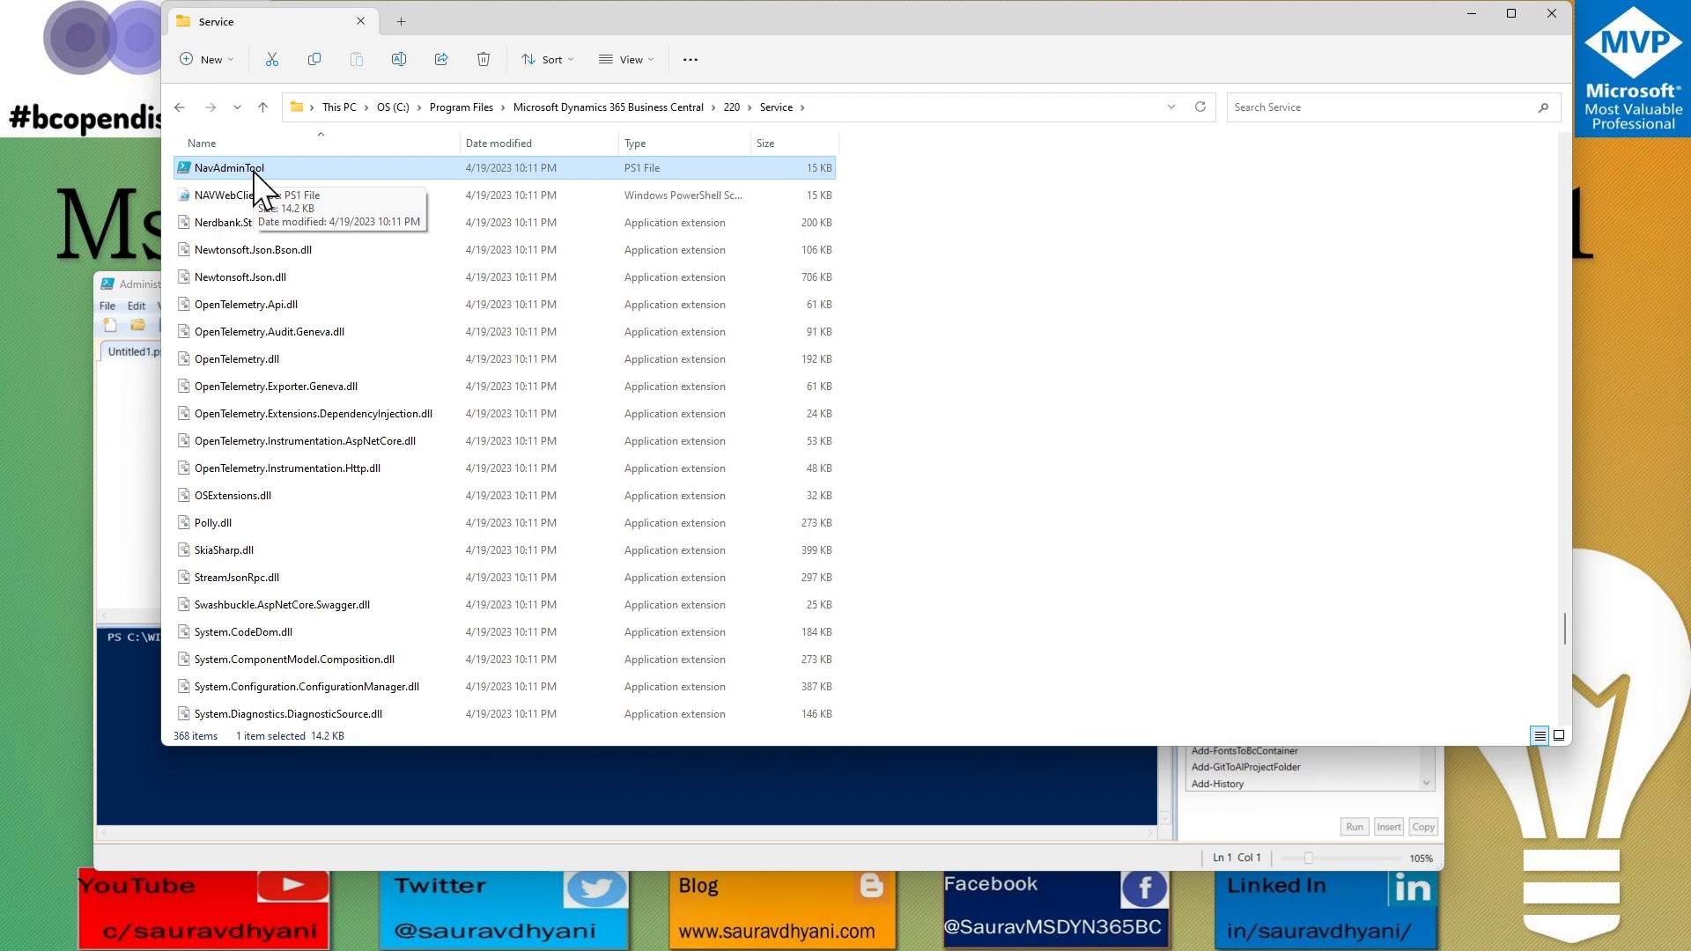
Step: Switch to PowerShell ISE and start the untitled script with the Import-Module cmdlet, enlarging the text to 395%
left_click(154, 382)
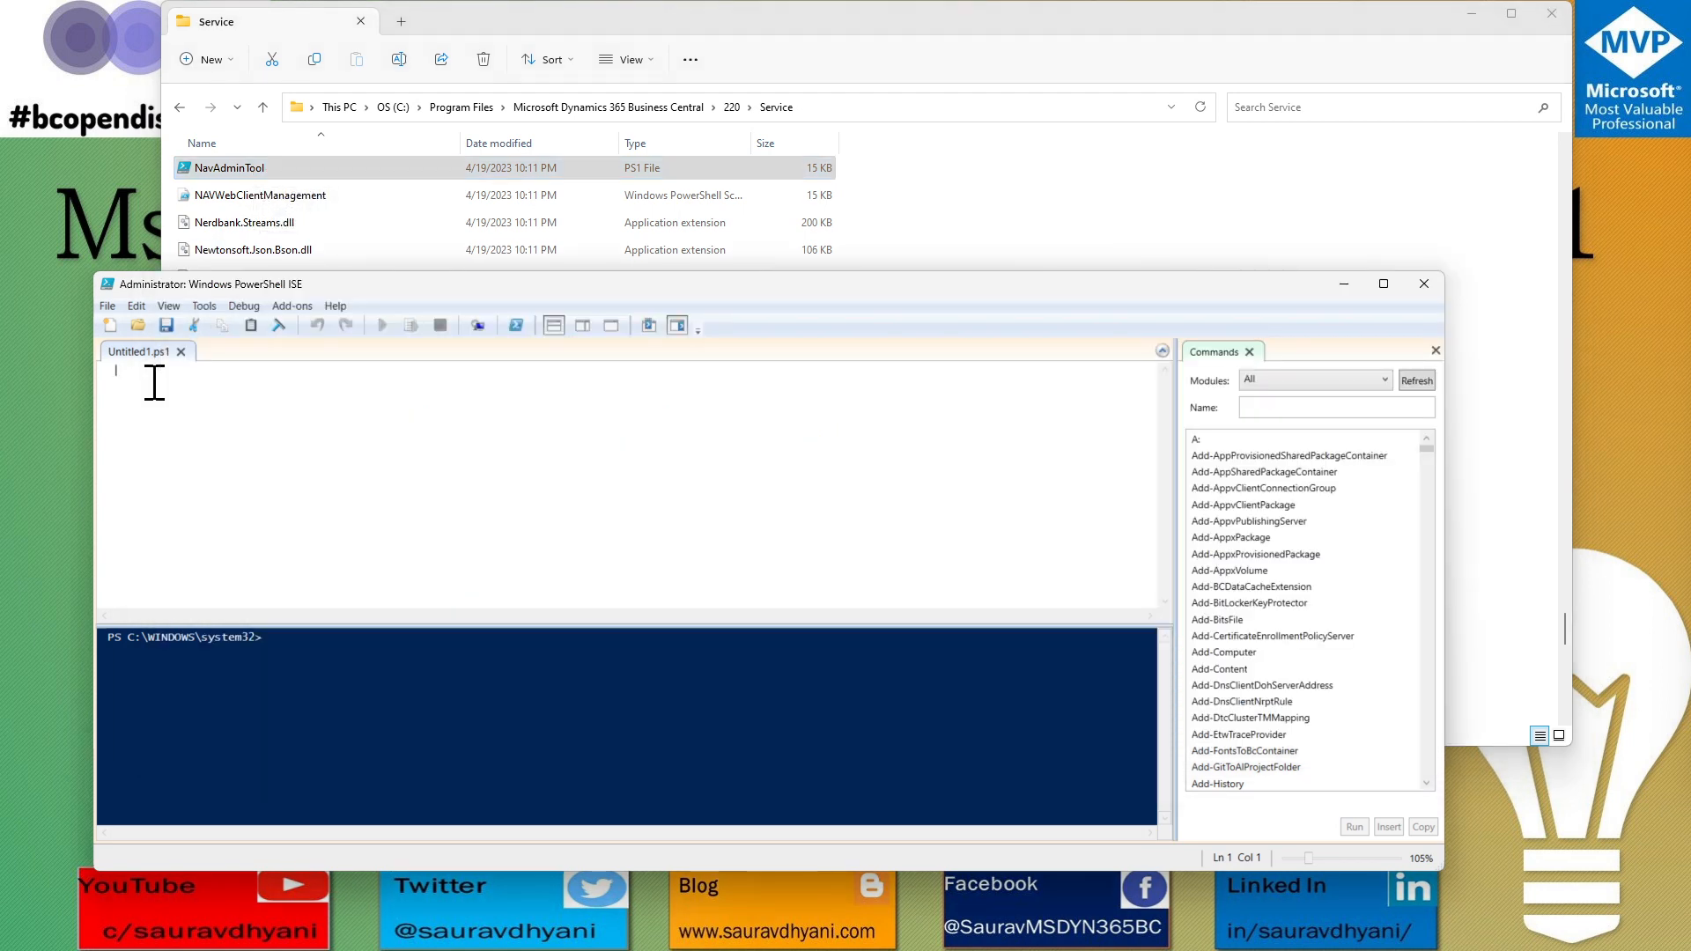
type("impo")
key("ctrl+plus")
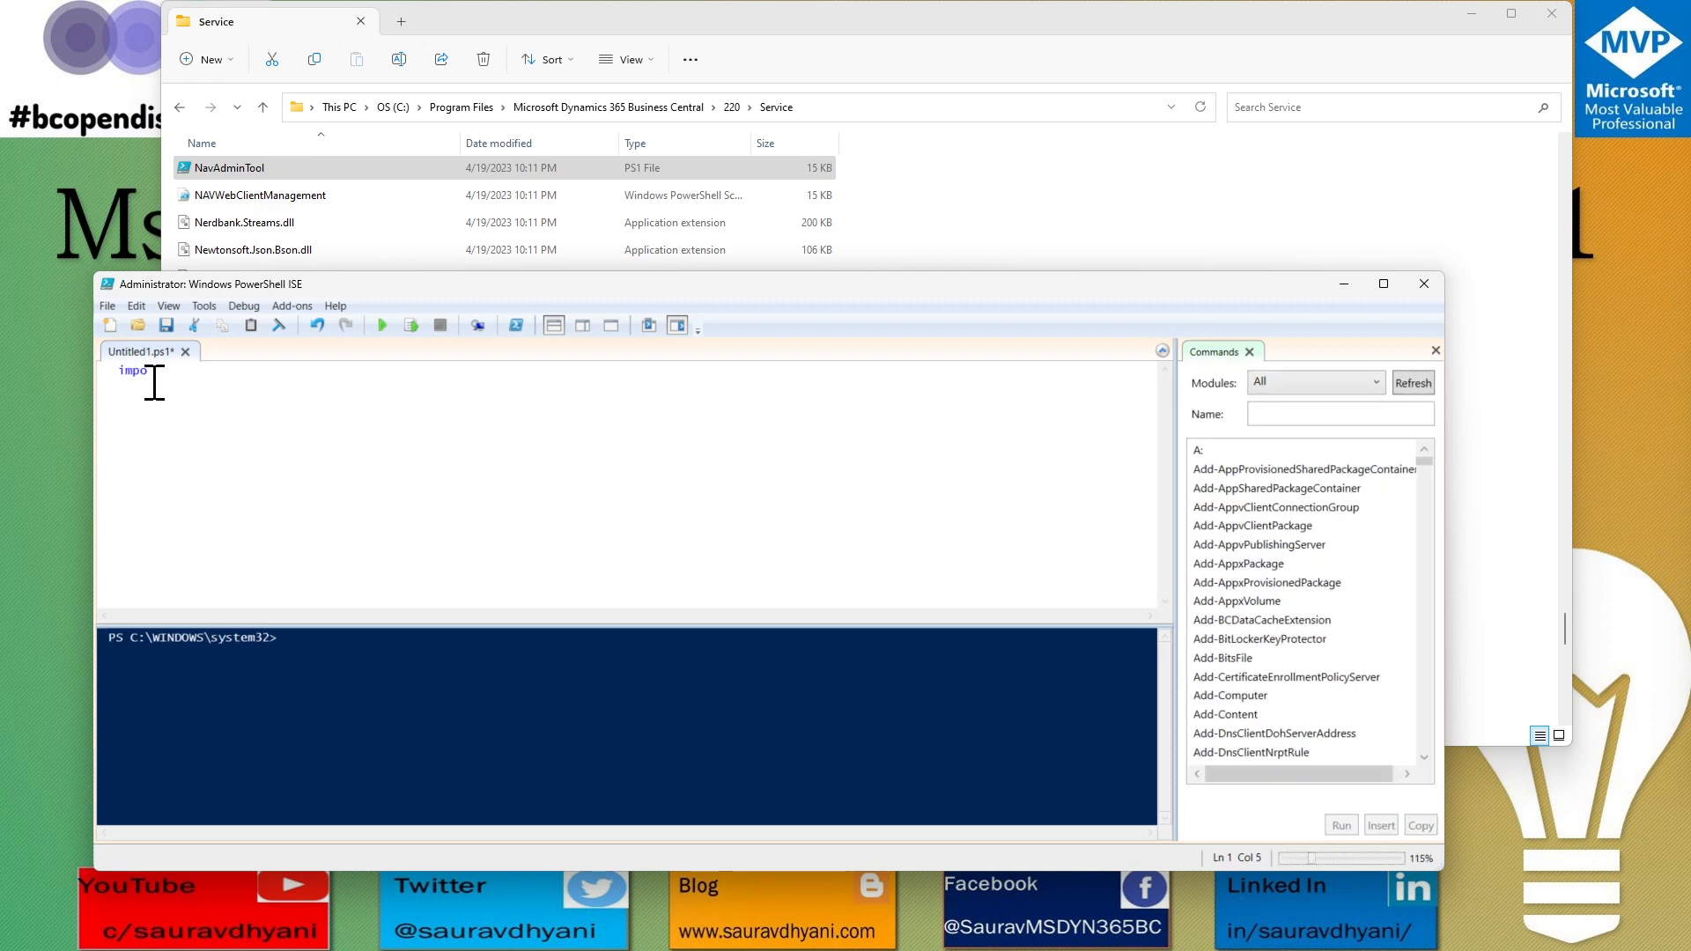
key("ctrl+plus")
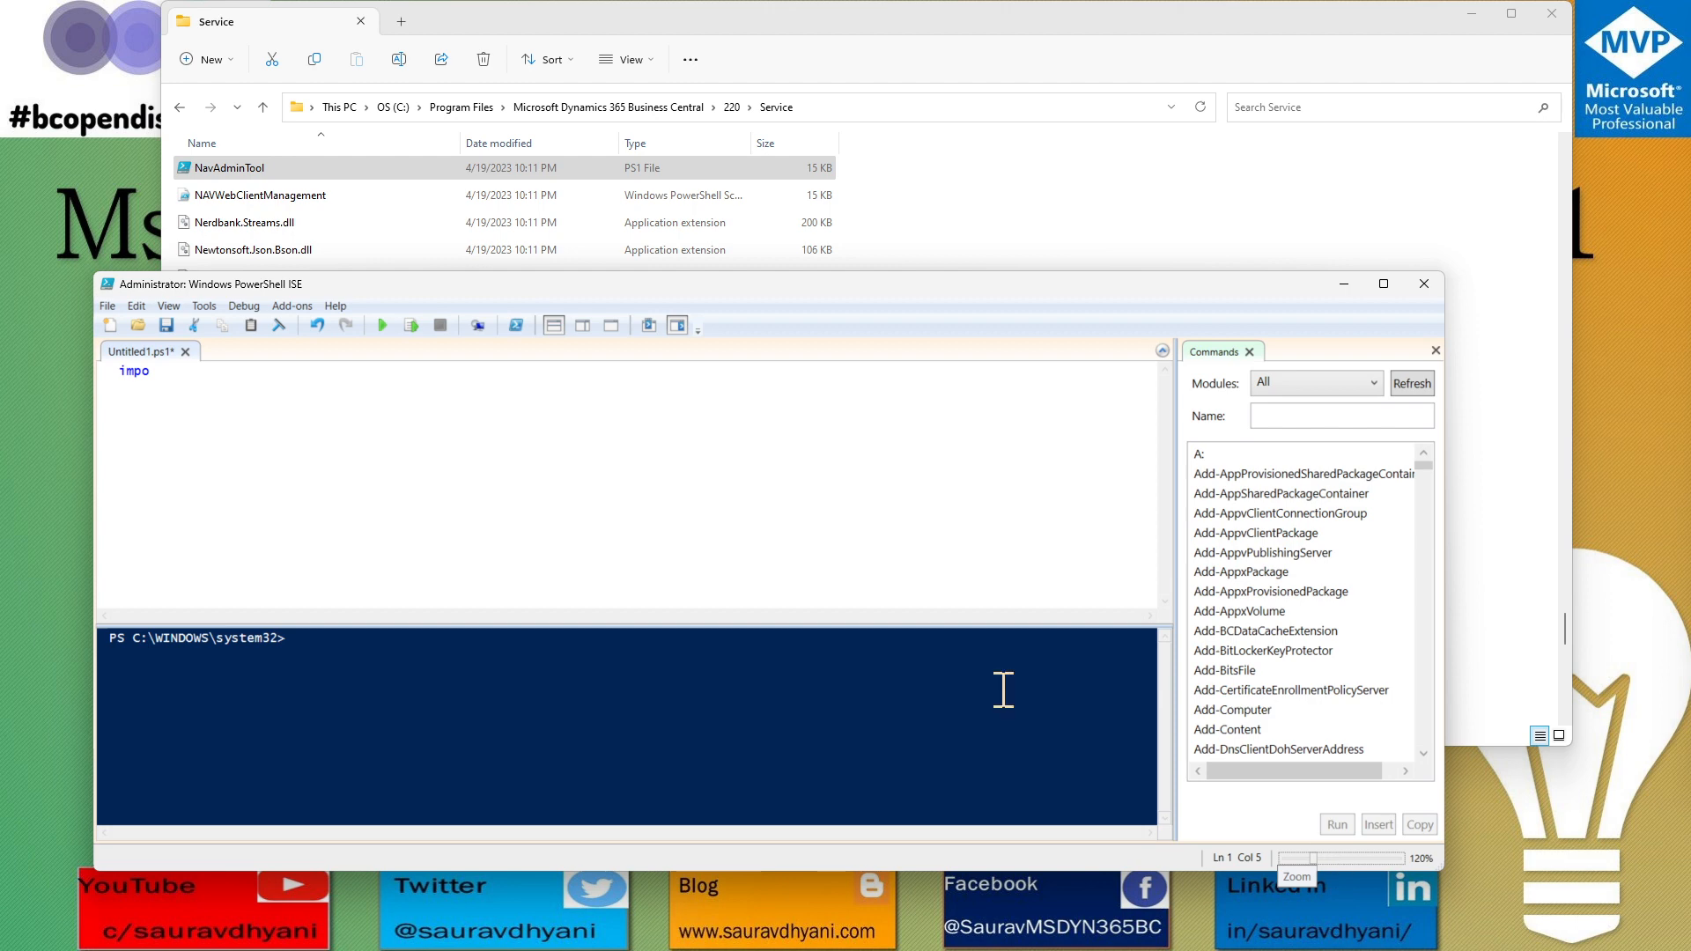
left_click(106, 306)
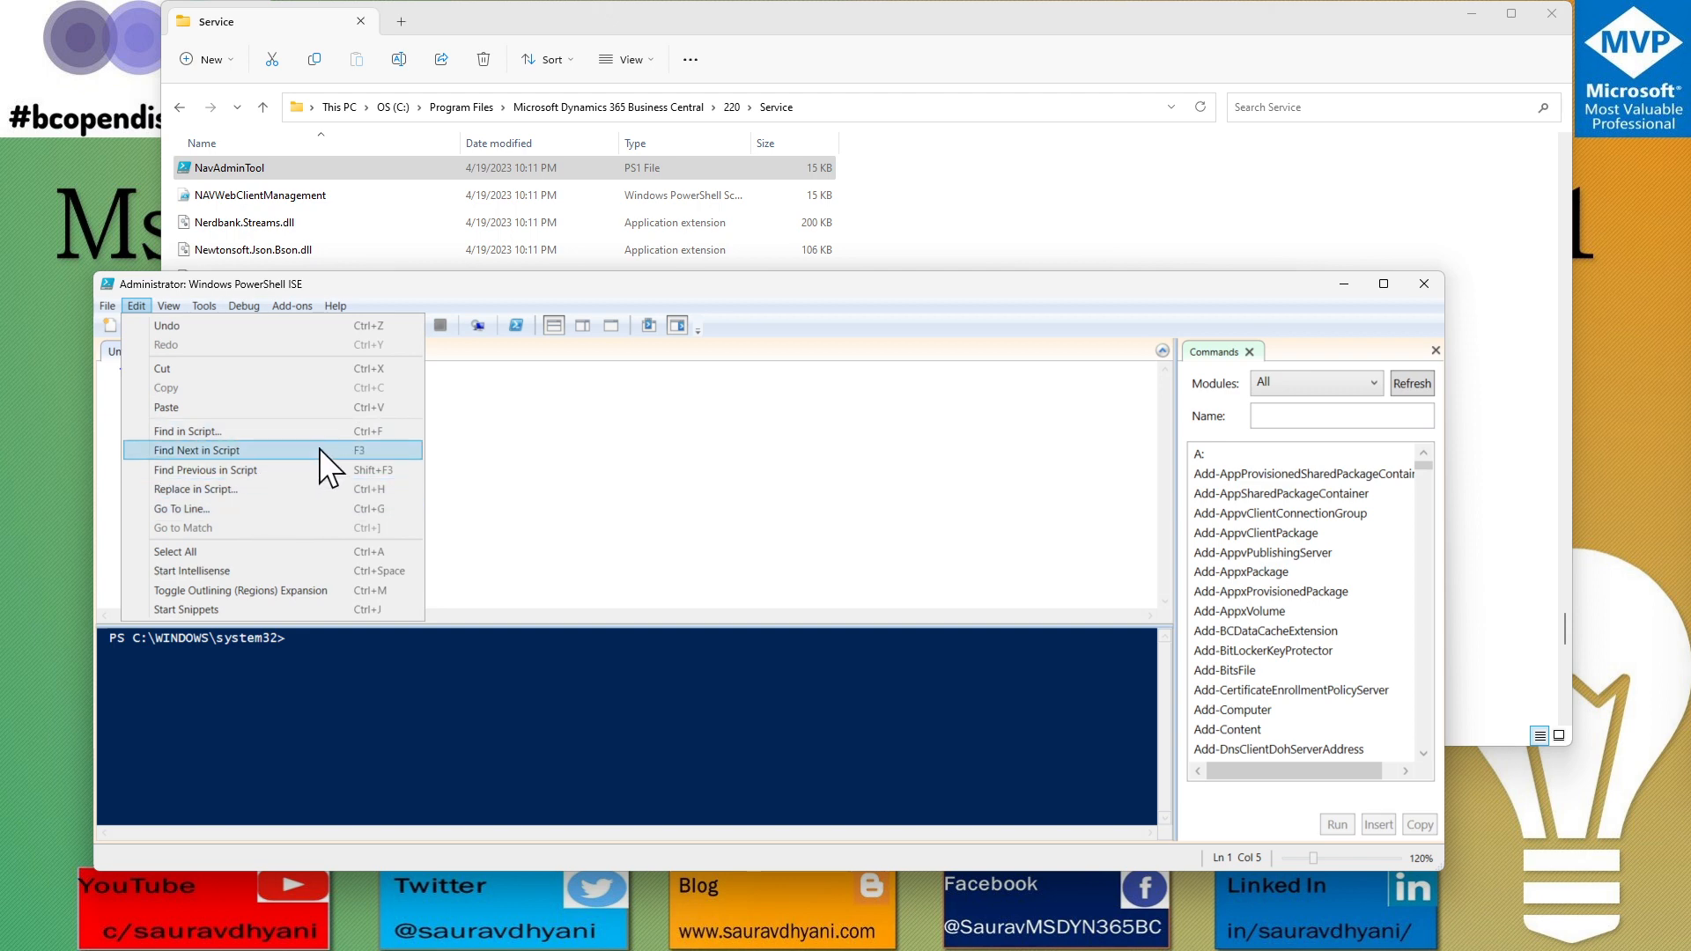
left_click_drag(1316, 857, 1402, 849)
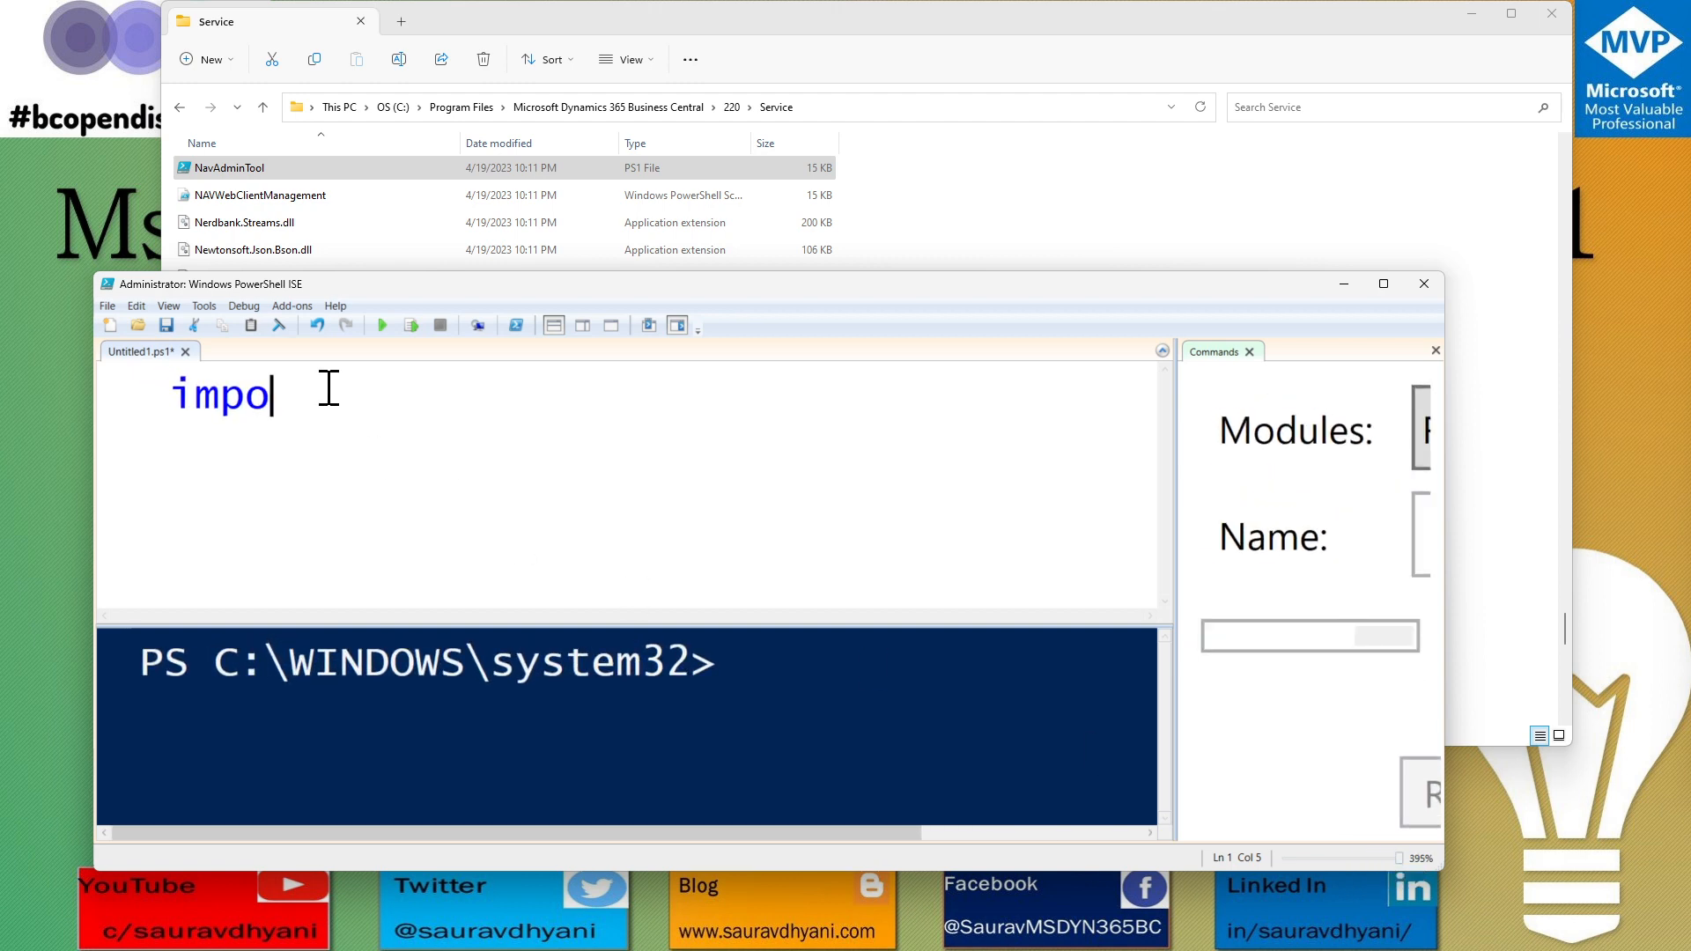
type("rt-mod")
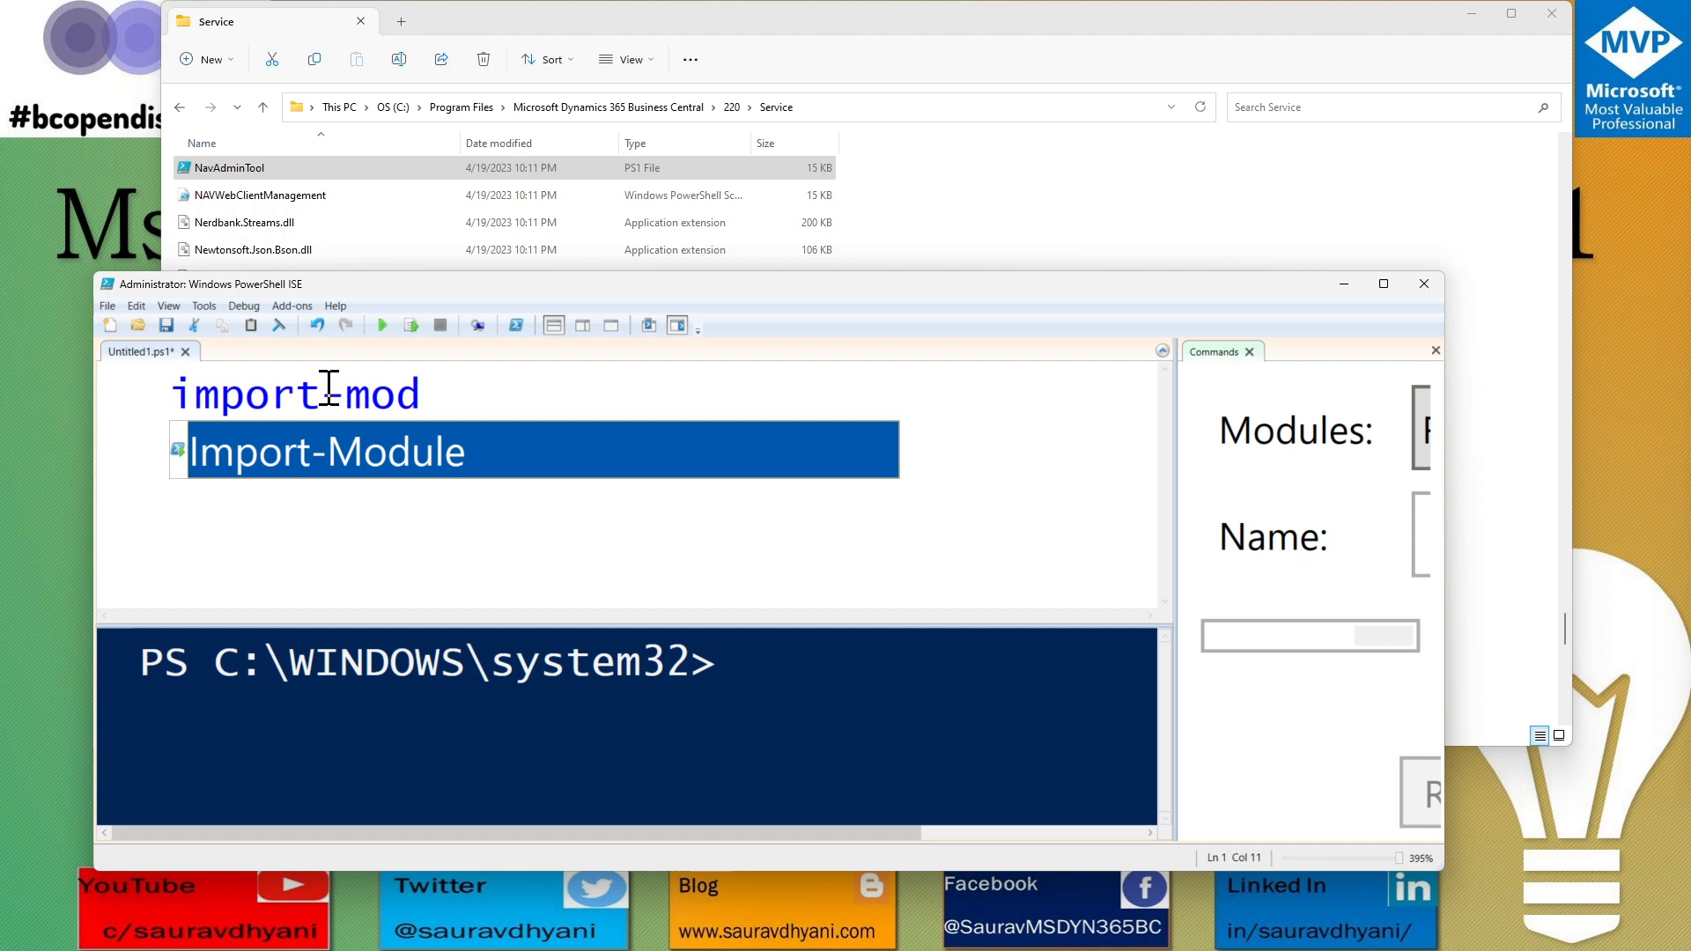
key("Return")
Step: Add the path 'C:\Program Files\Microsoft Dynamics 365 Business Central' to the Import-Module command
type("c:\\")
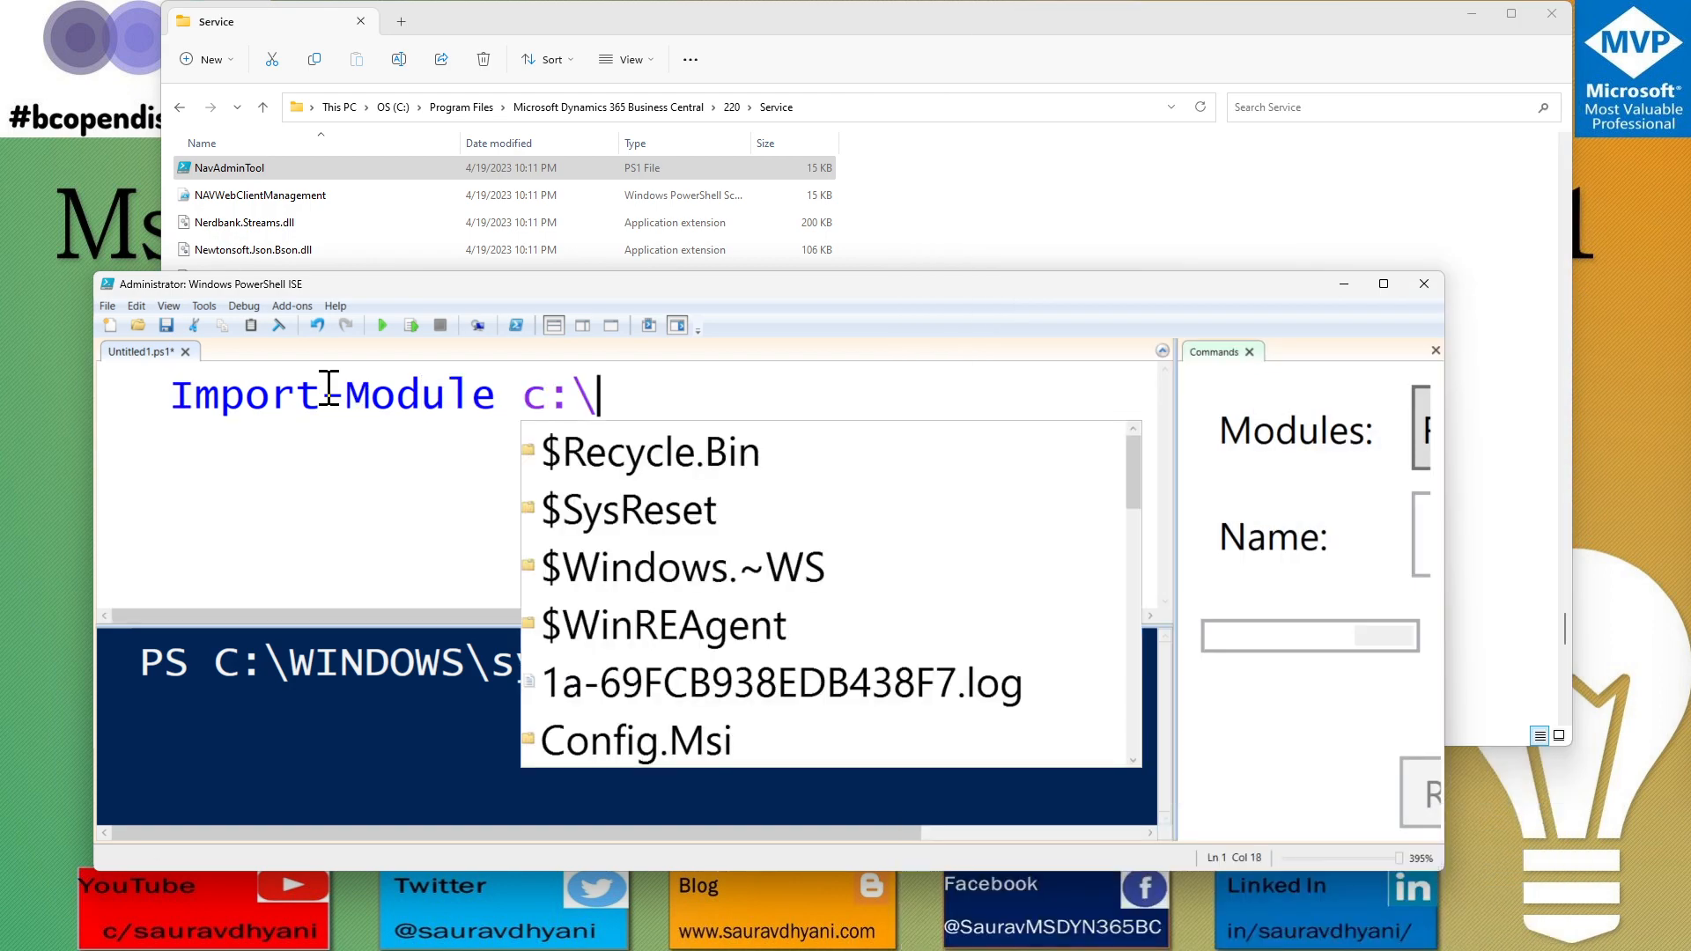
type("pr")
key("Tab")
type("\\")
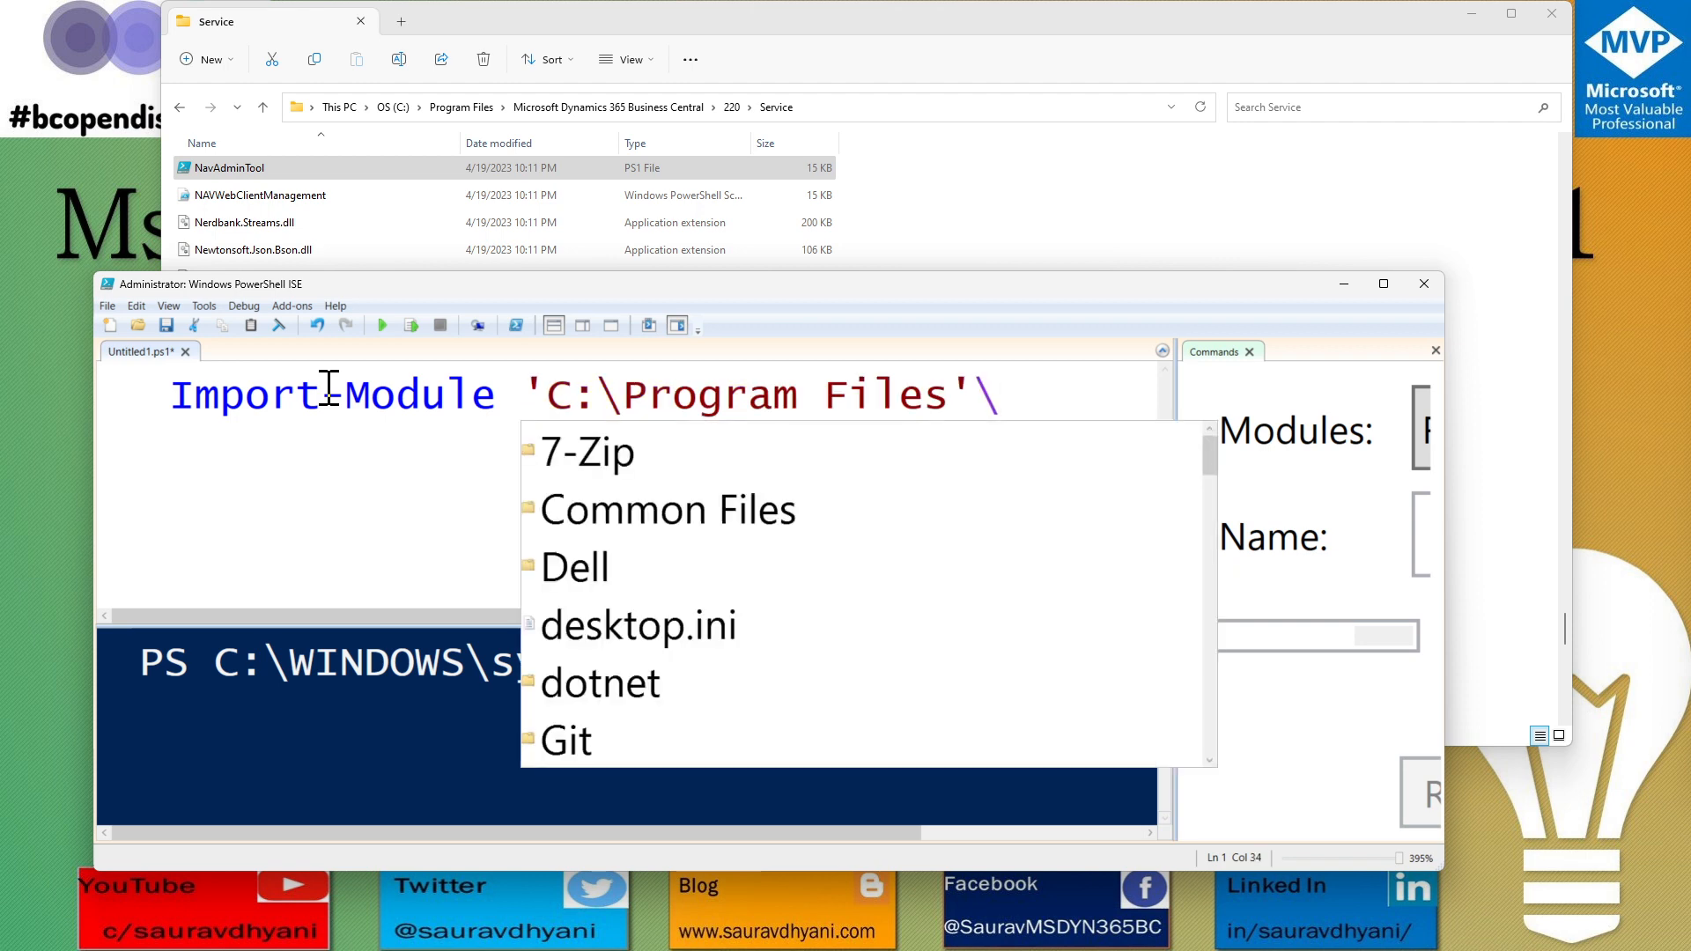
type("Mic")
key("Down")
key("Down")
key("Tab")
type("\\")
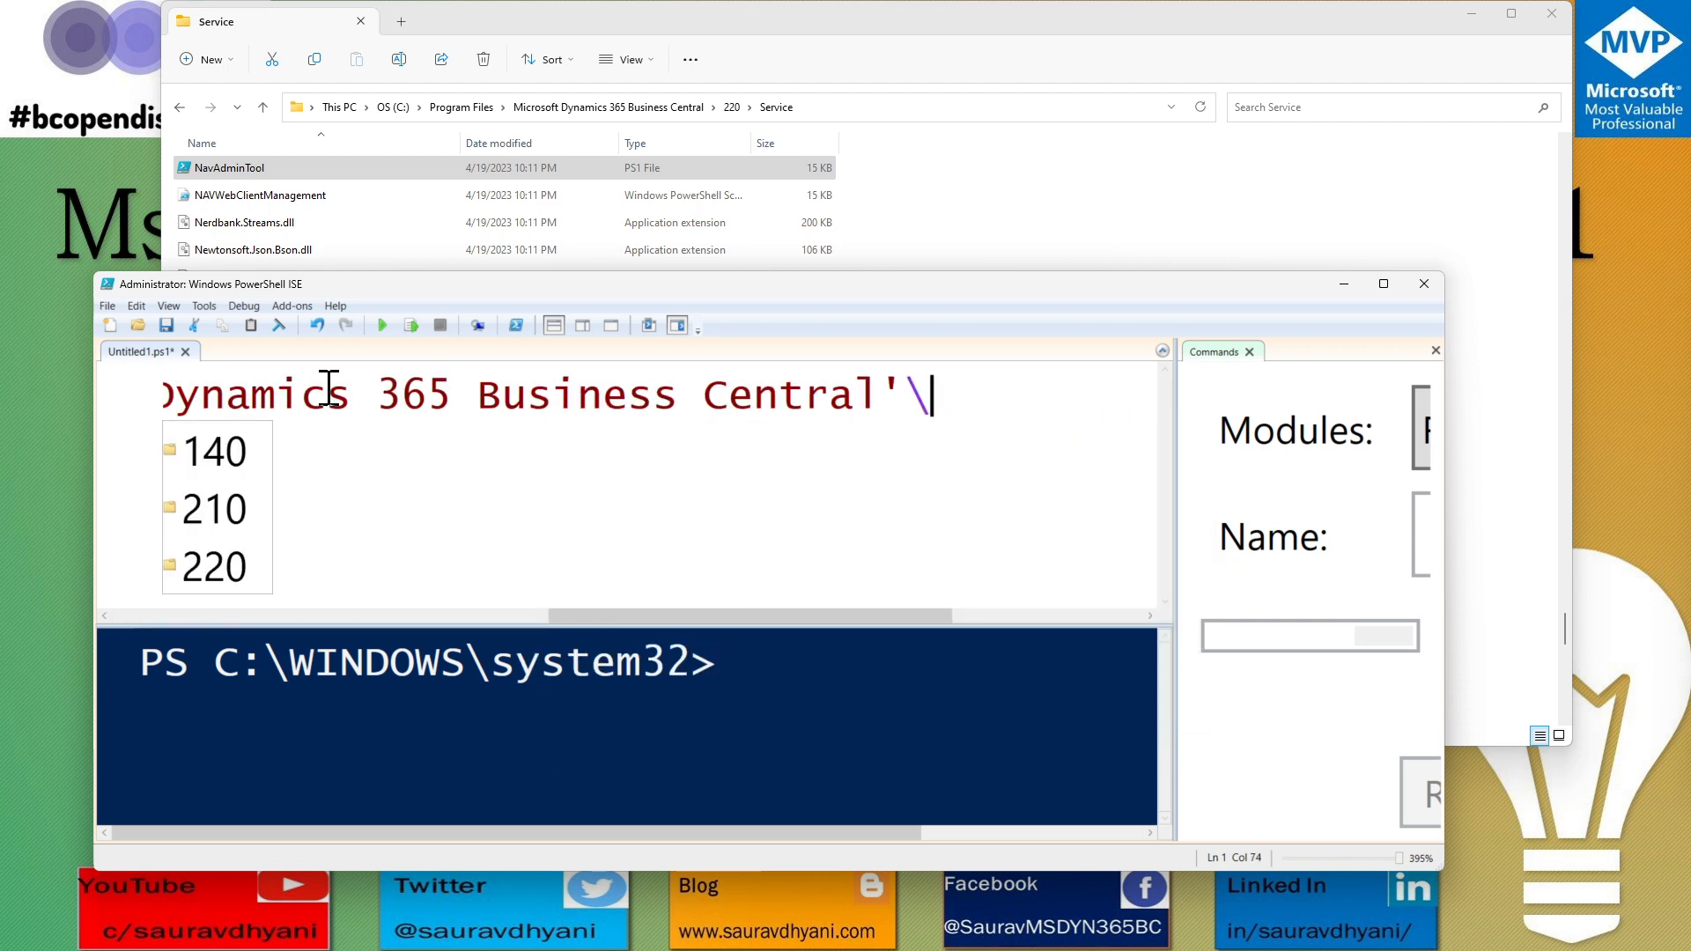
Step: Extend the module path with 220\Service\NavAdminTool.ps1
key("Down")
key("Down")
key("Down")
key("Tab")
type("\\")
key("Down")
key("Tab")
type("\\")
type(".ps")
key("Tab")
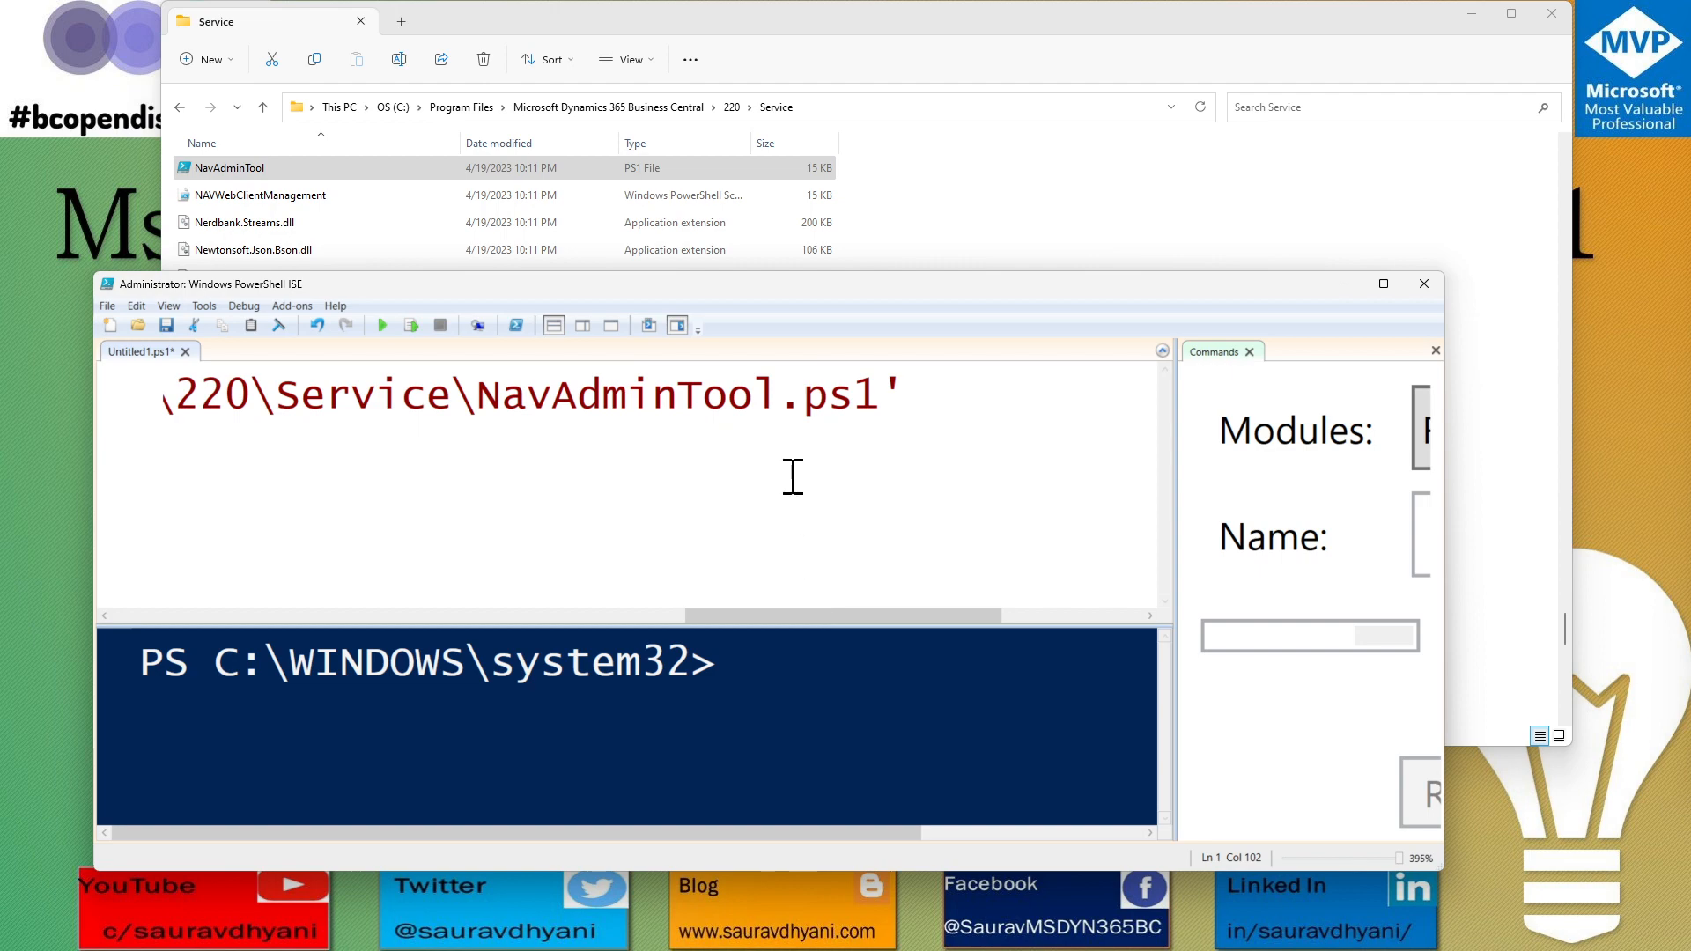
Step: Reduce the zoom to 95% and run the Import-Module line as a selection
scroll(793, 476, "down", 6)
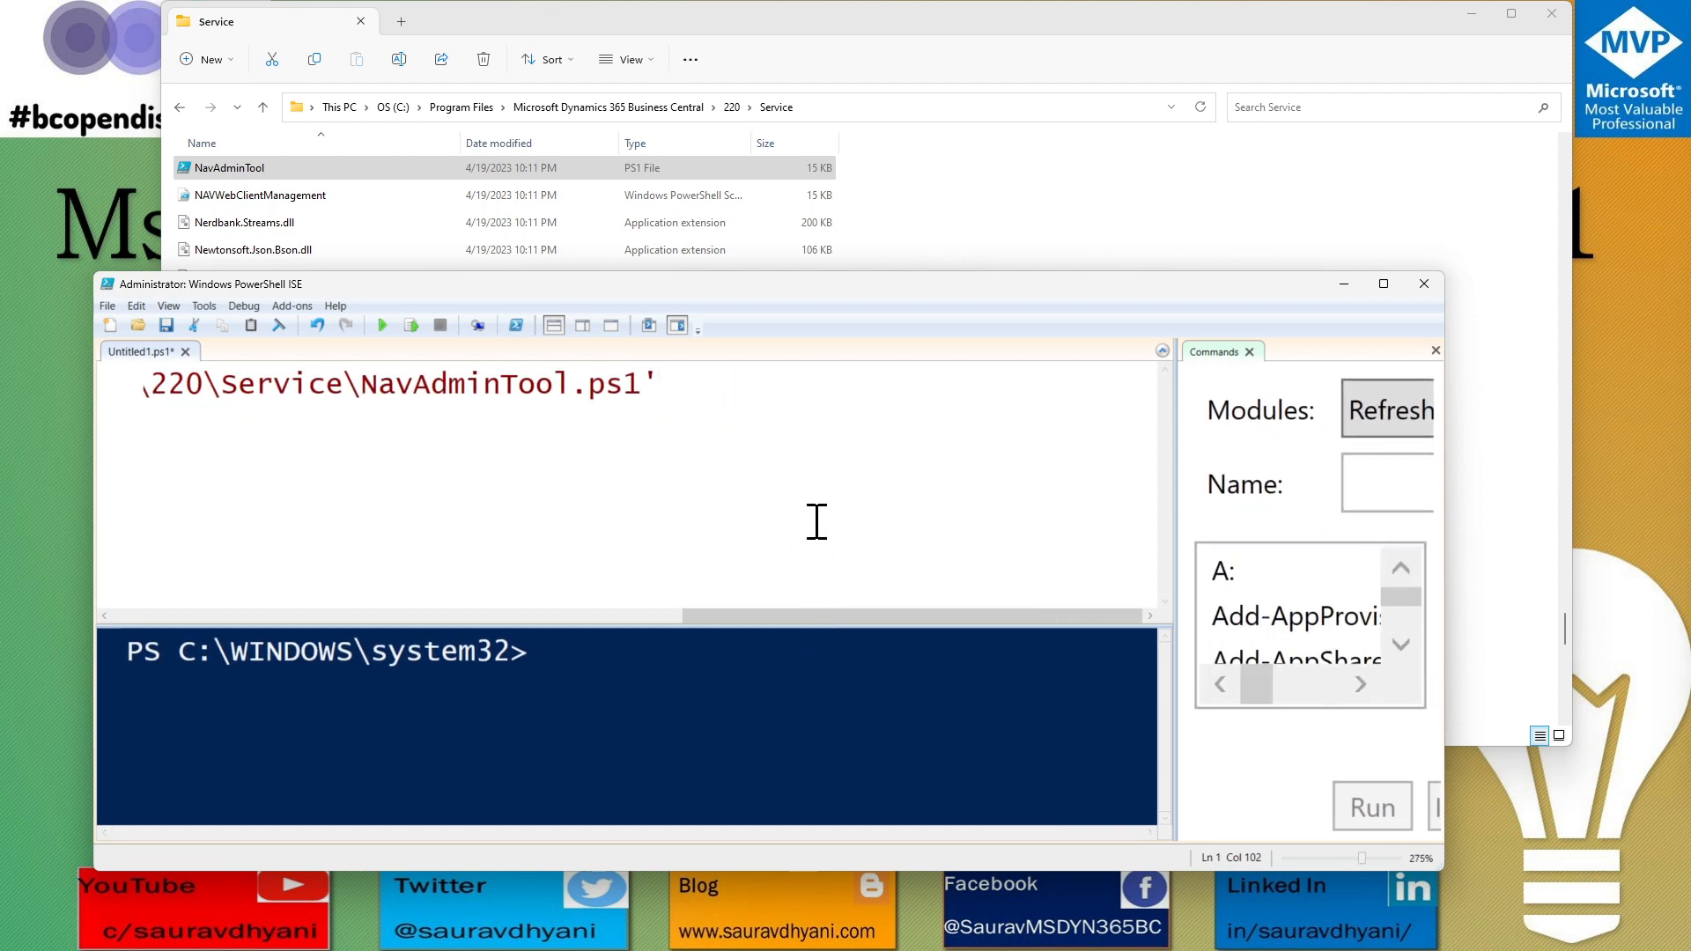
scroll(804, 494, "down", 9)
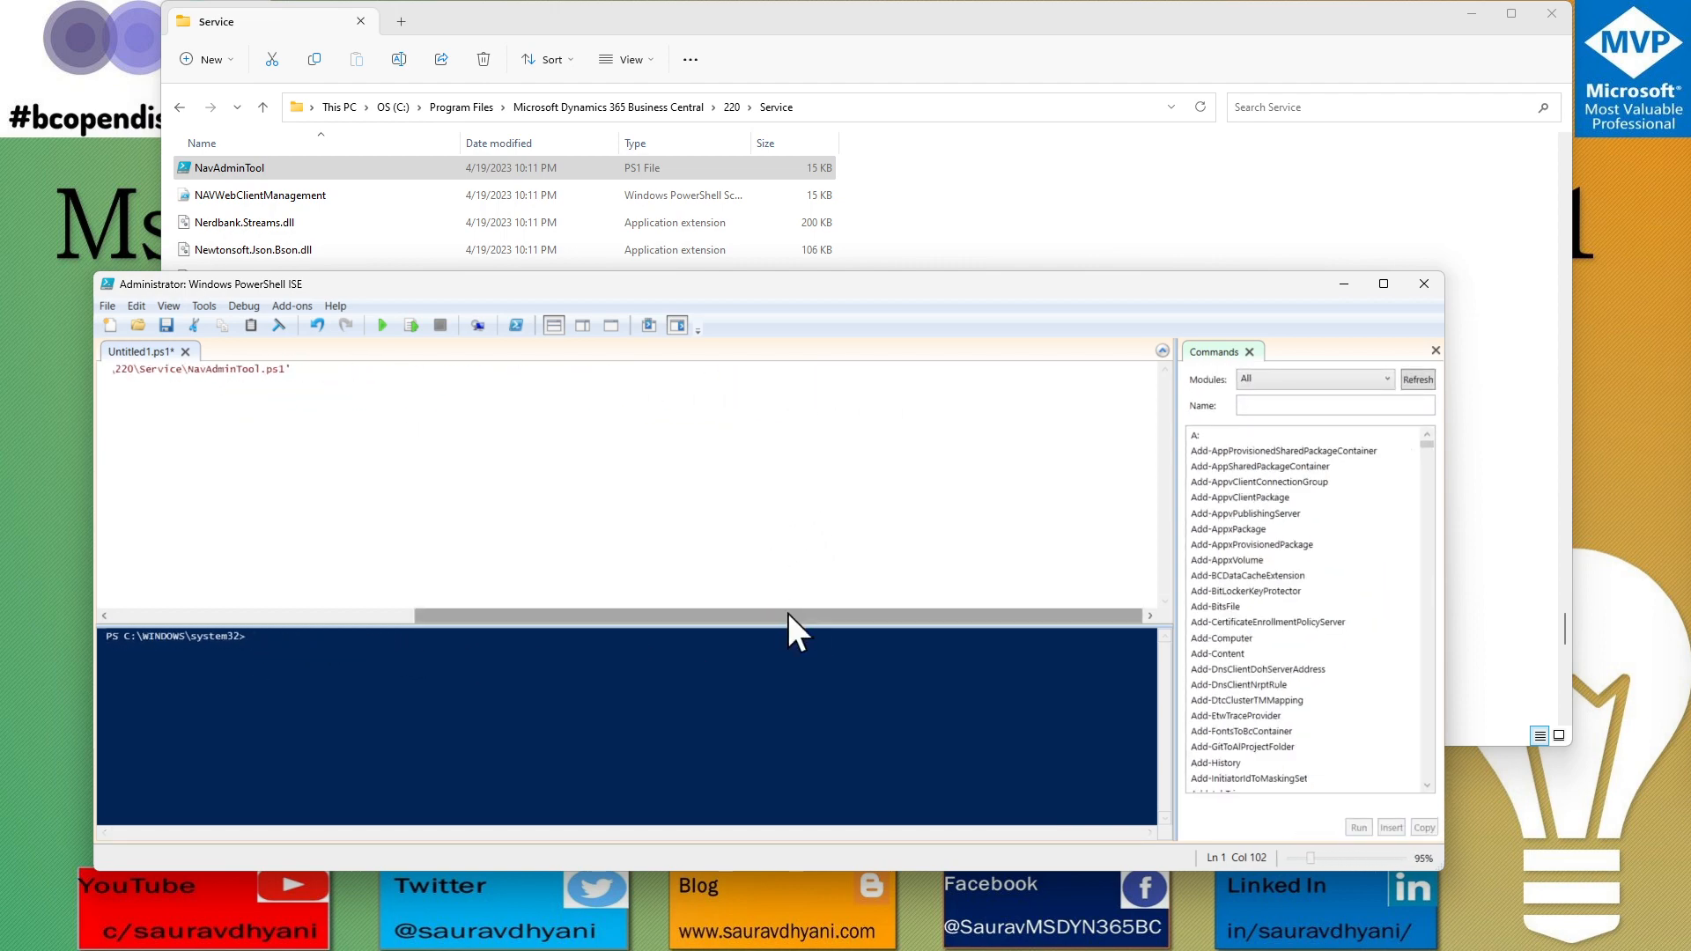
left_click(251, 446)
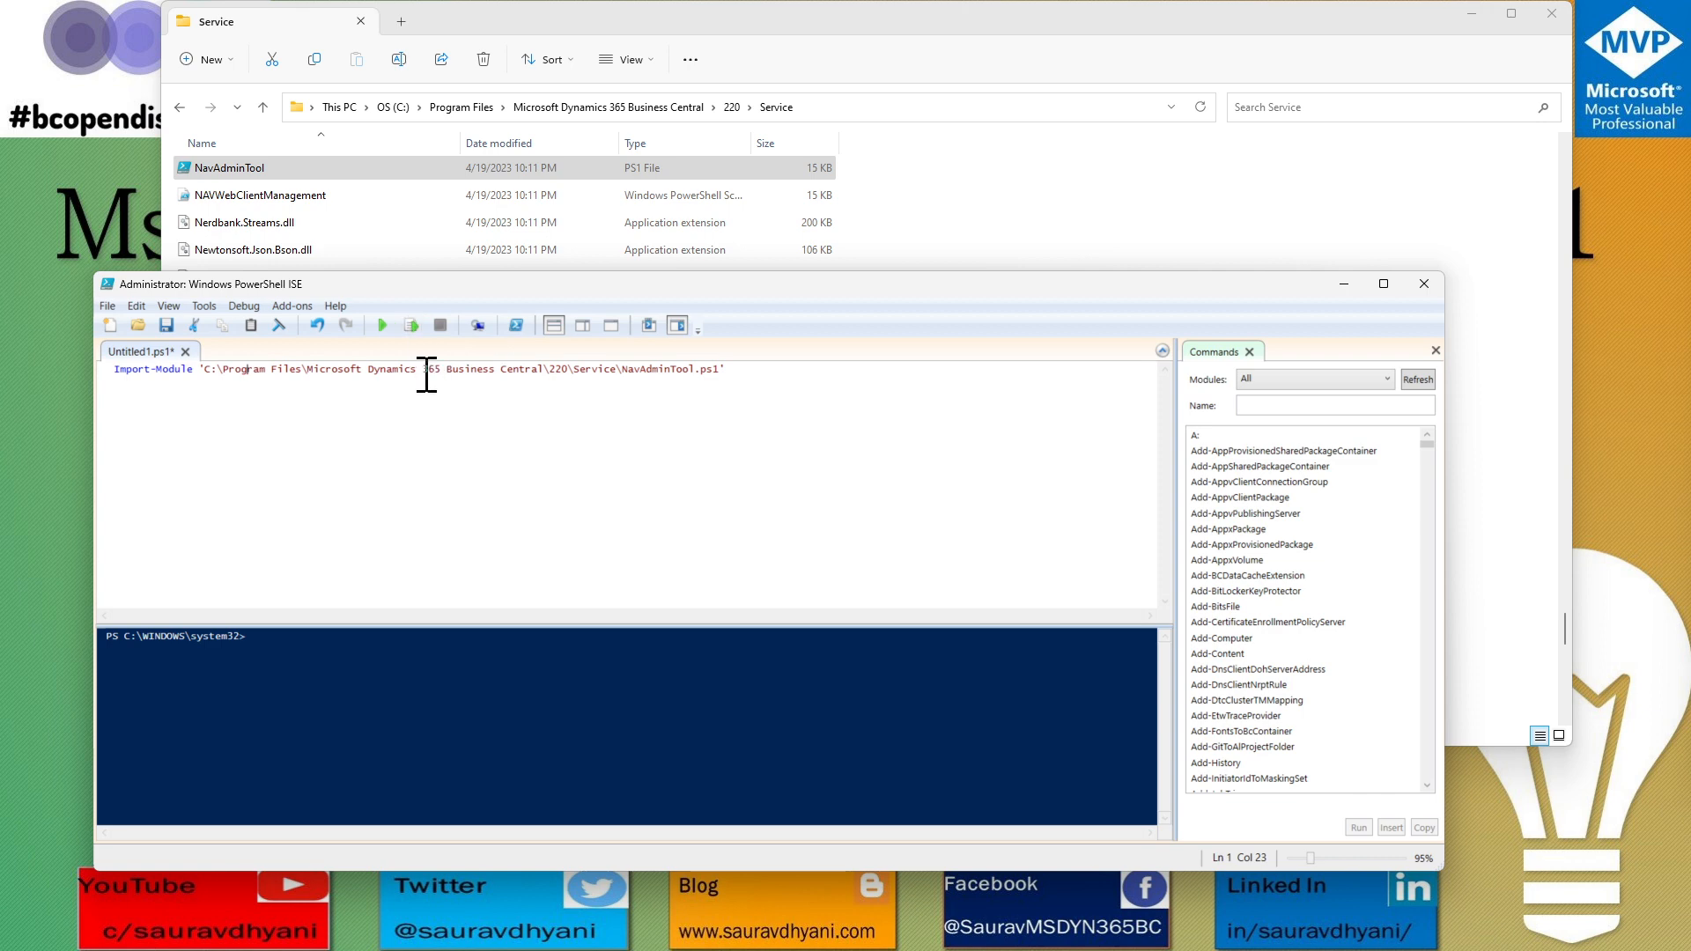
left_click(413, 323)
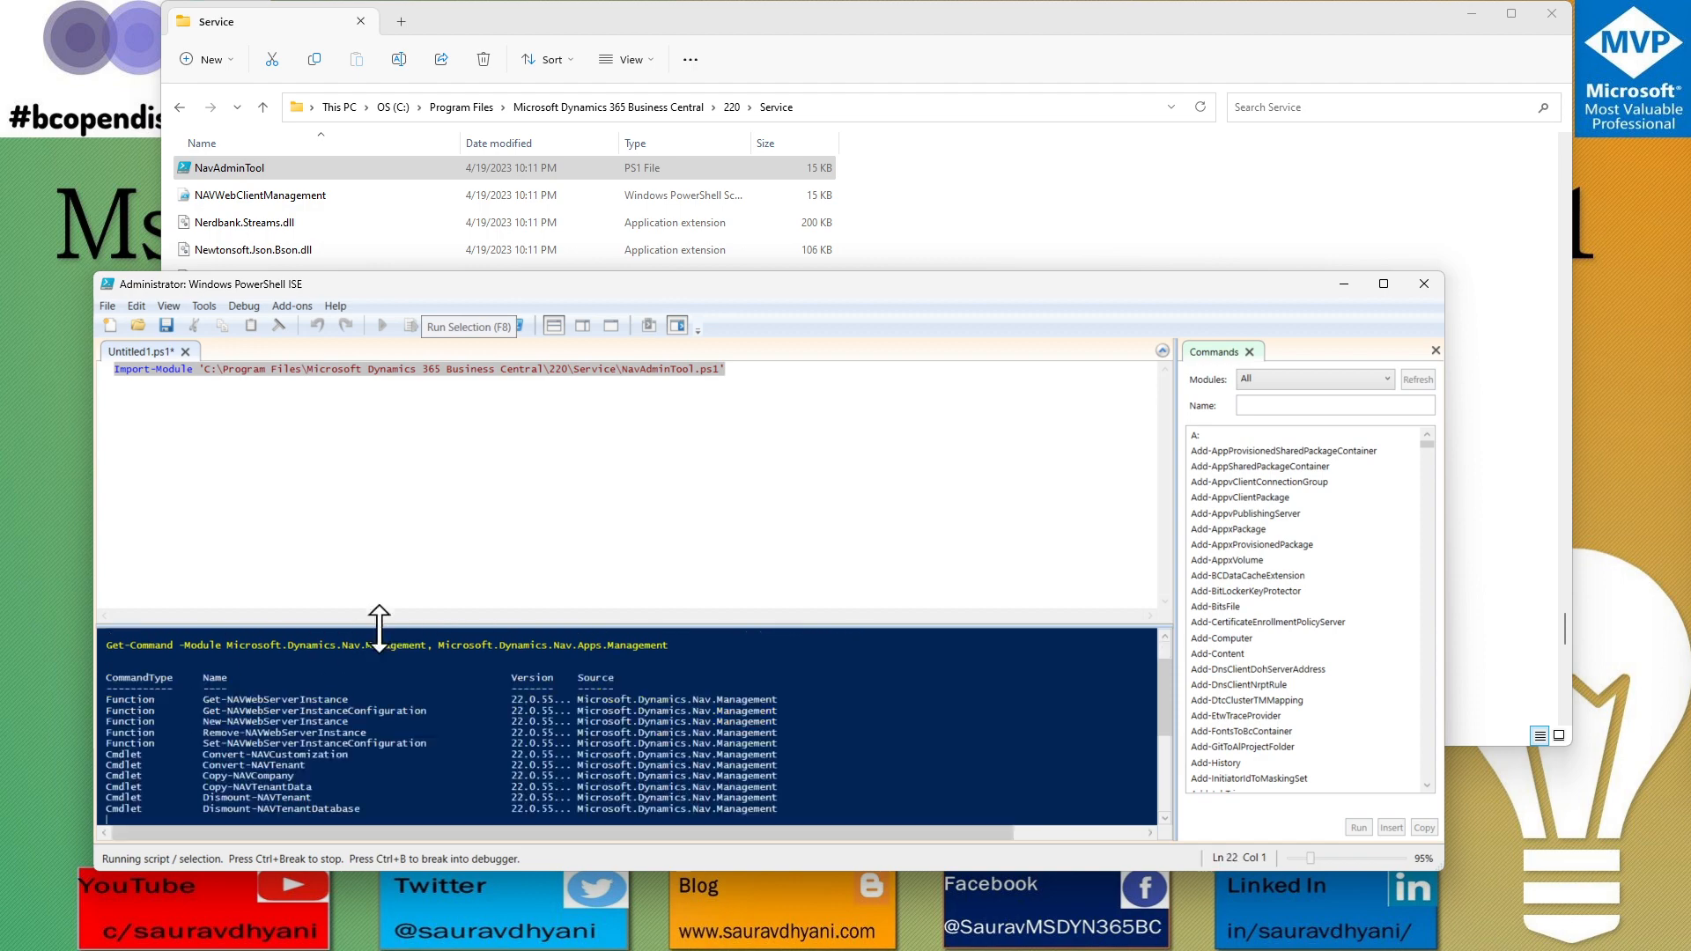
Step: Enlarge the console pane and its text, and review the list of imported Business Central management cmdlets
left_click_drag(380, 623, 405, 396)
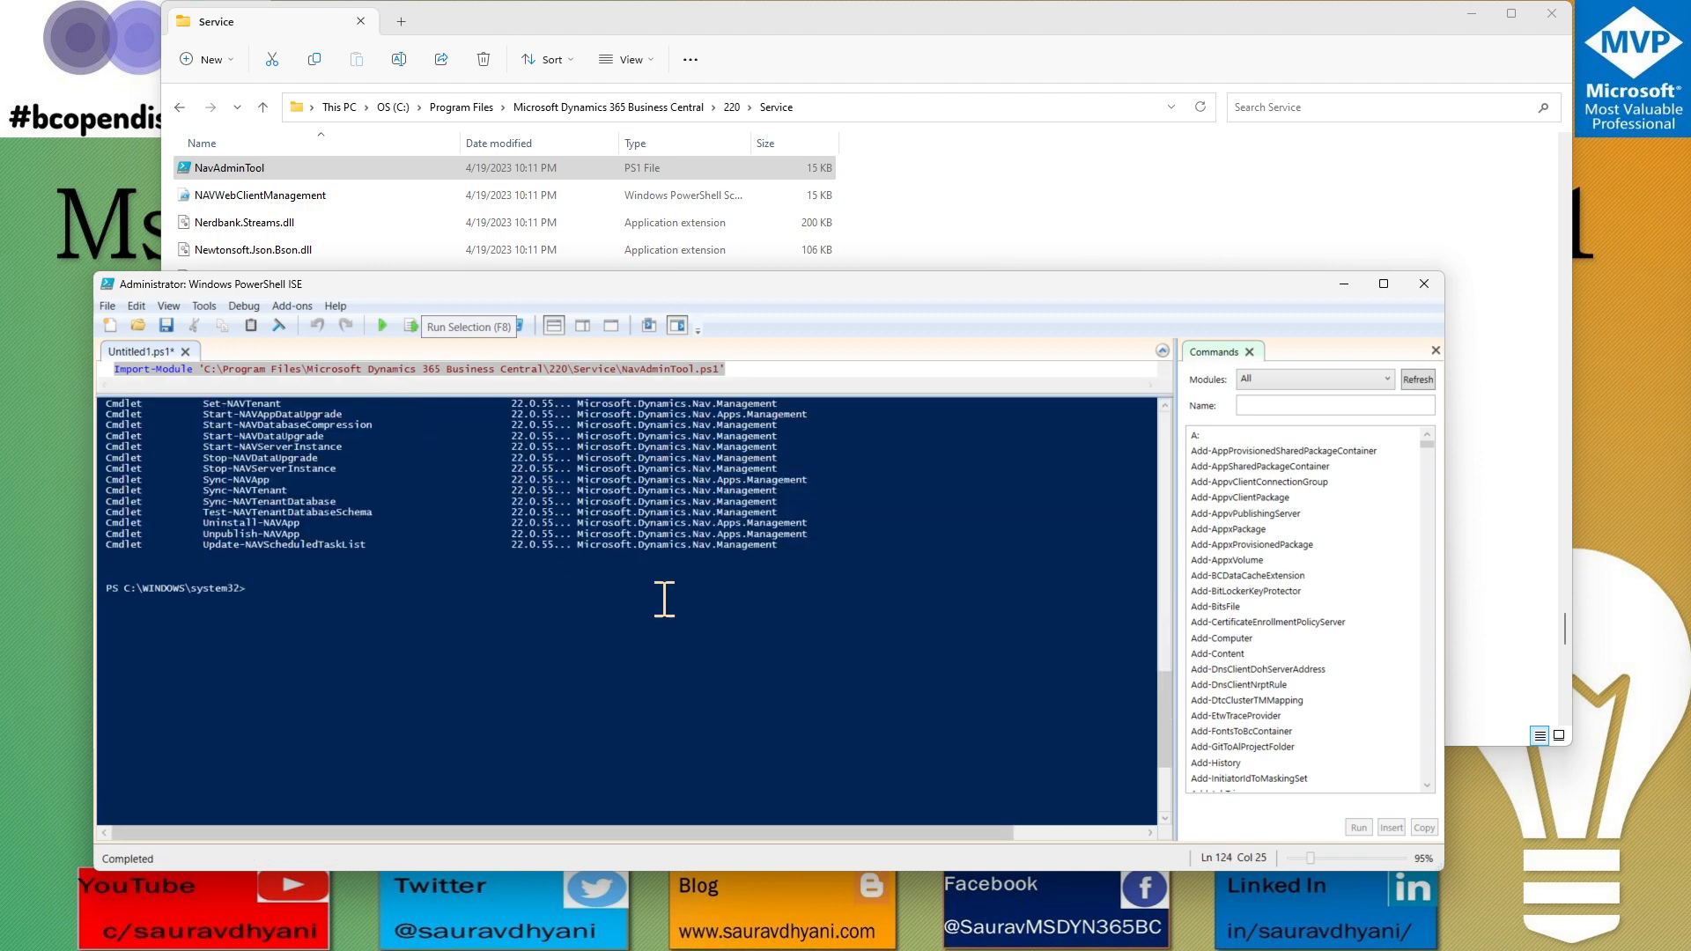
scroll(773, 585, "up", 4, "ctrl")
scroll(576, 673, "up", 20)
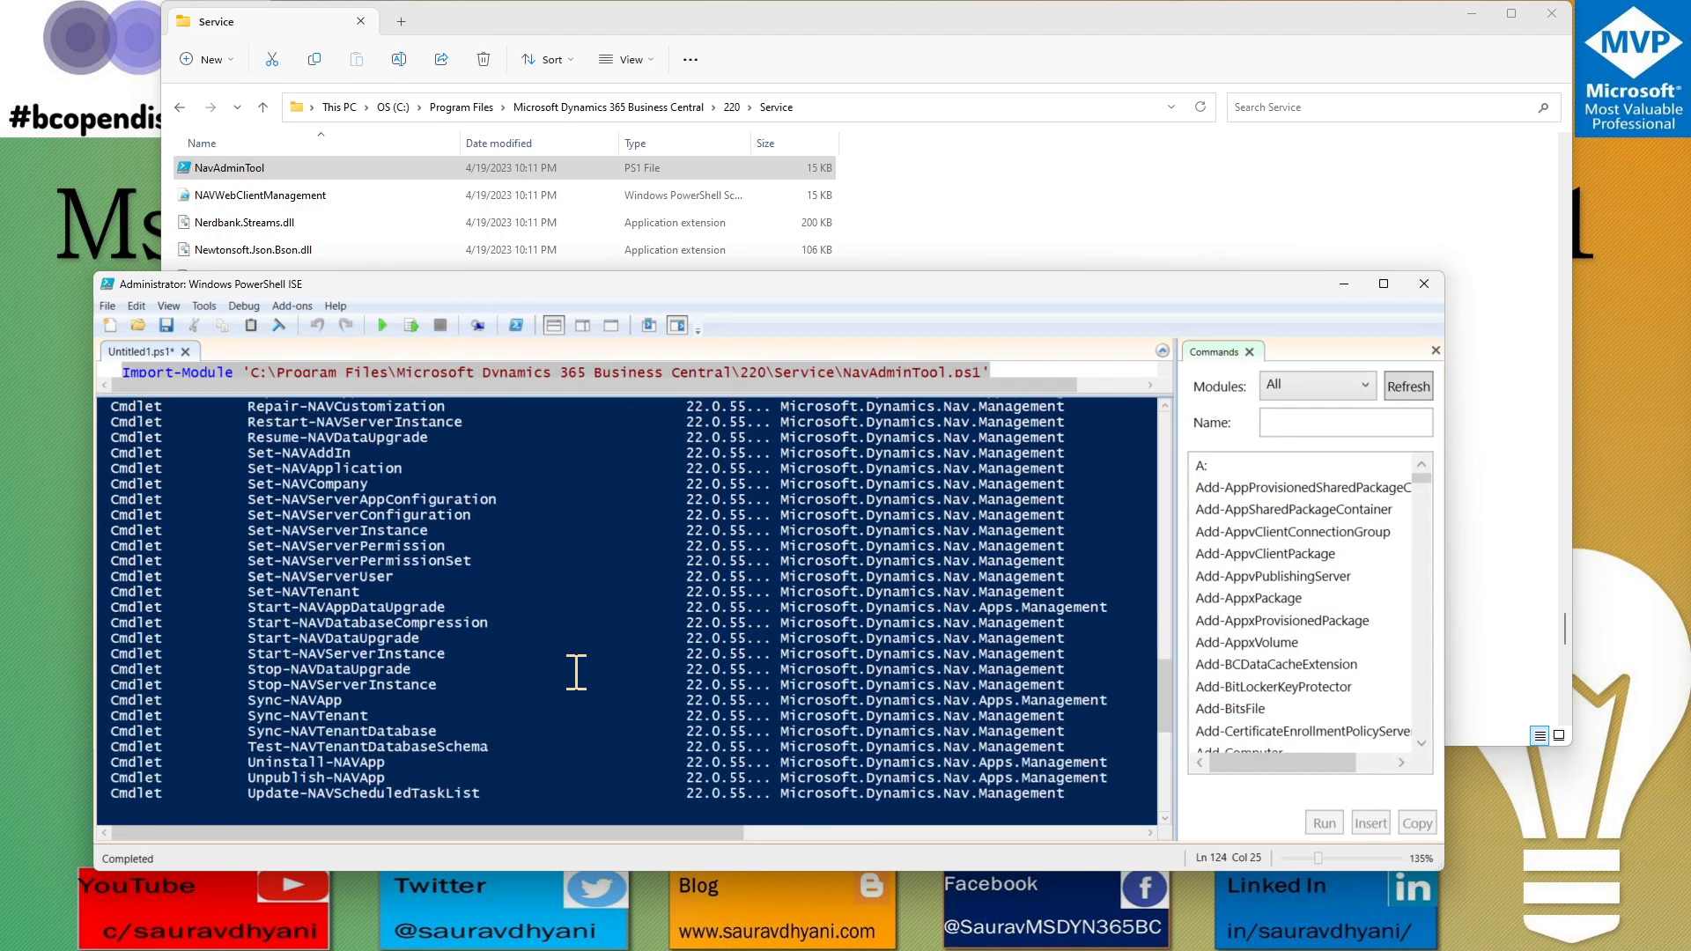
scroll(576, 673, "up", 20)
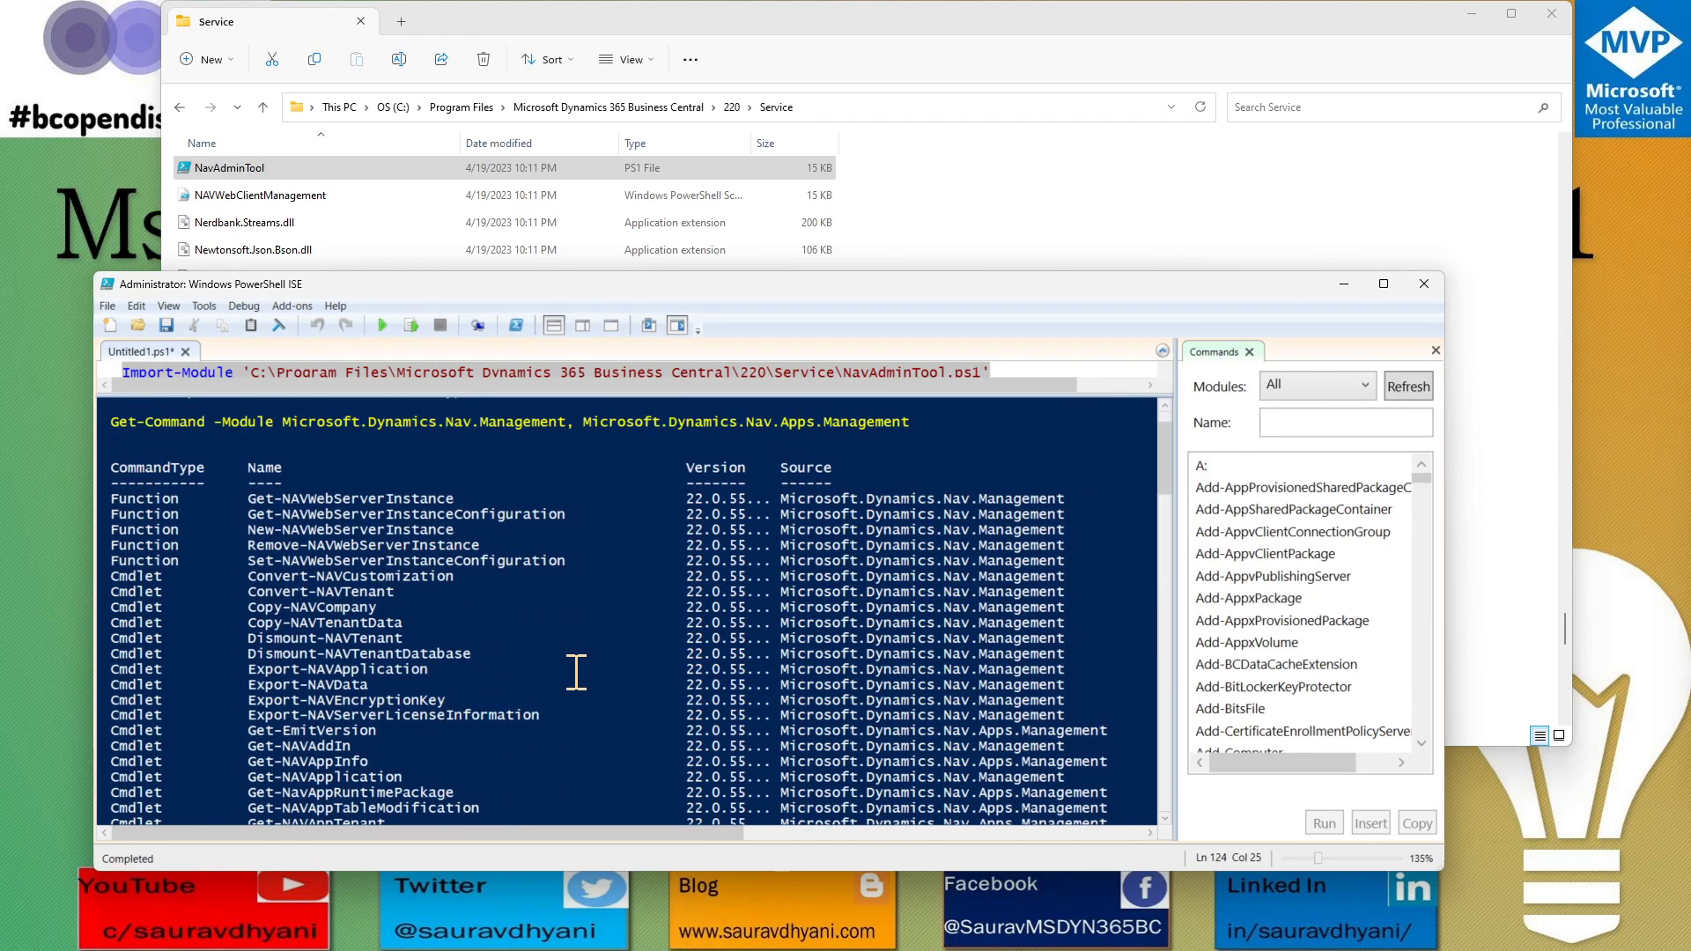
scroll(576, 673, "down", 8)
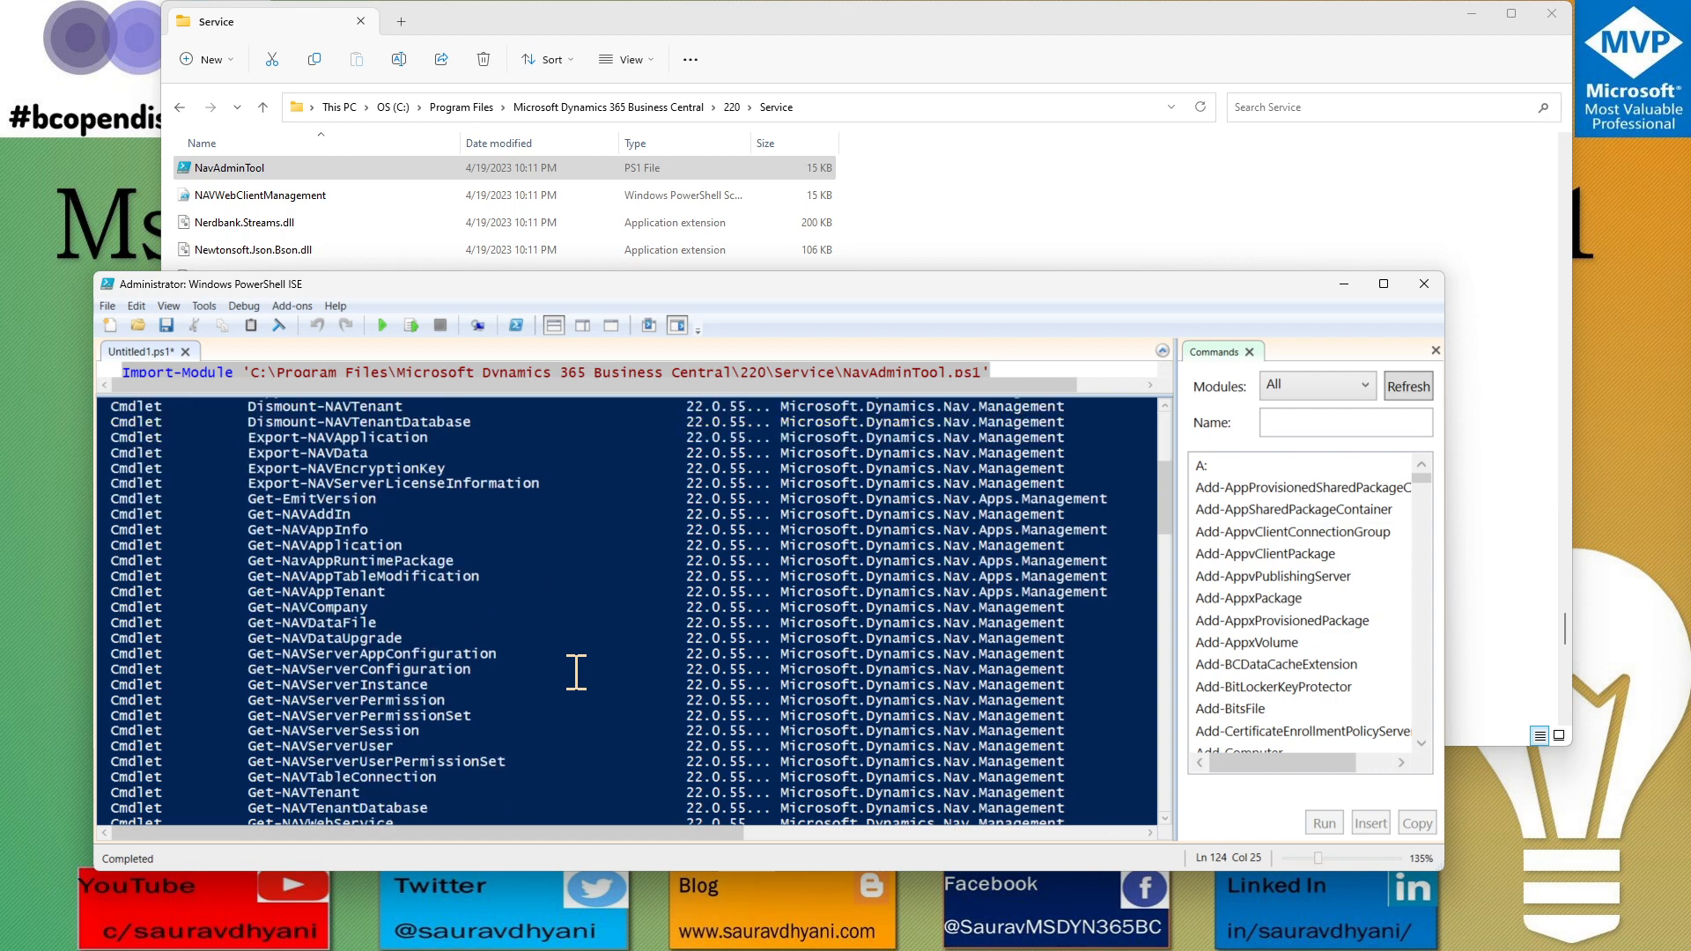
scroll(576, 673, "down", 2)
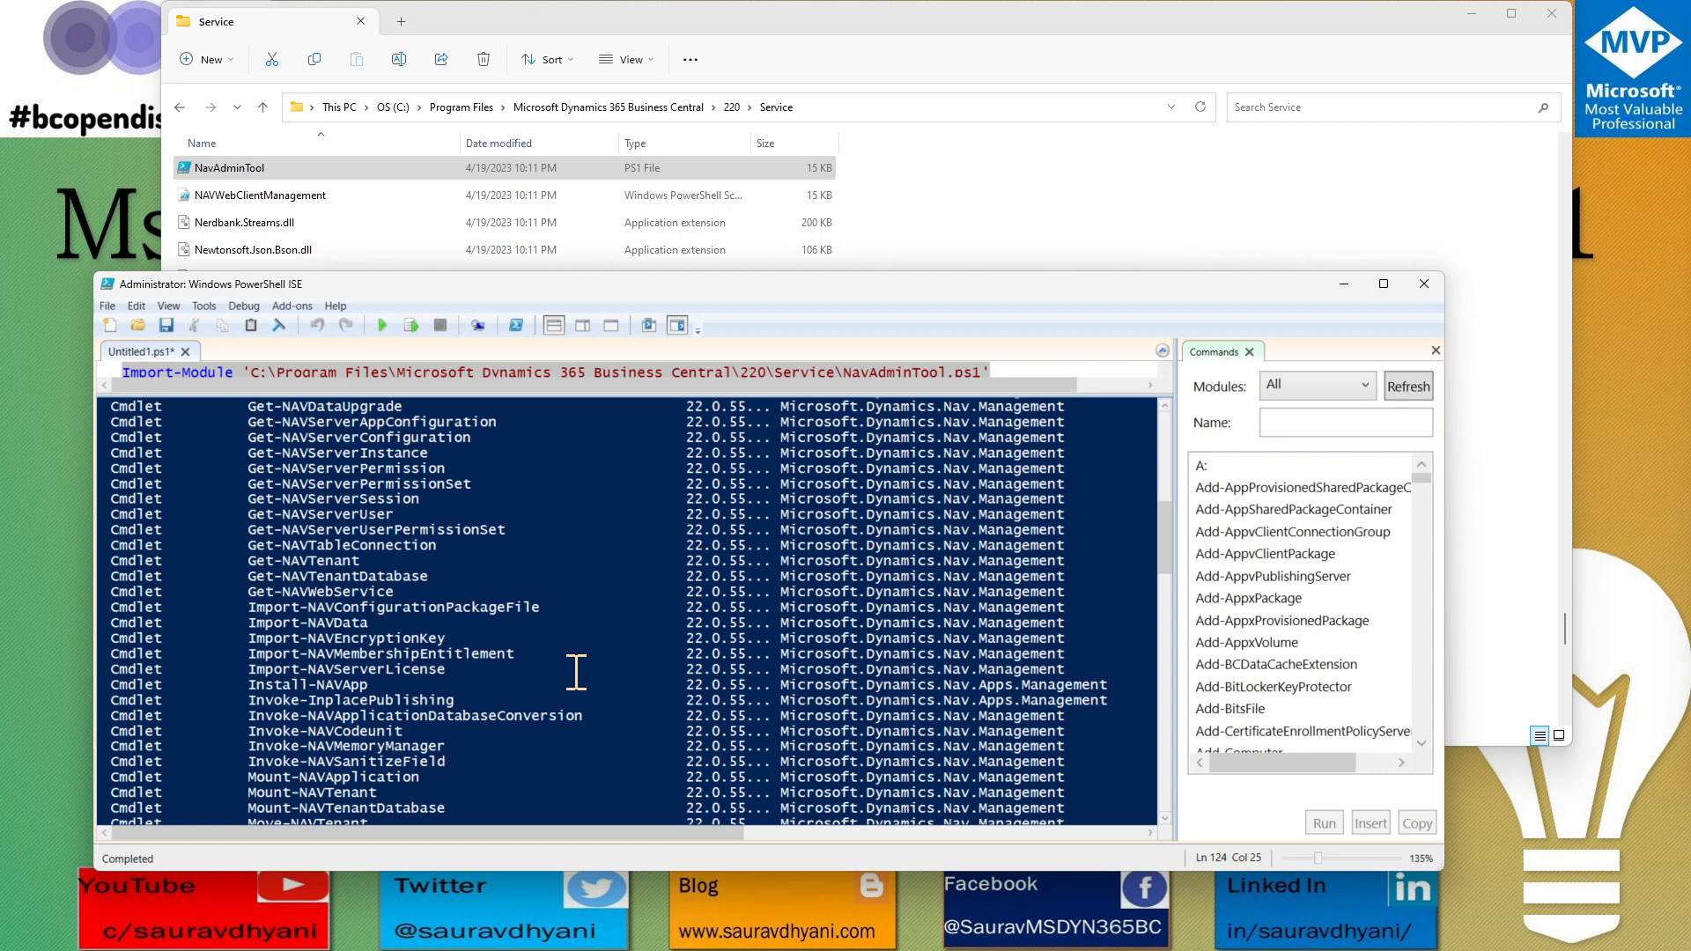
scroll(576, 673, "down", 5)
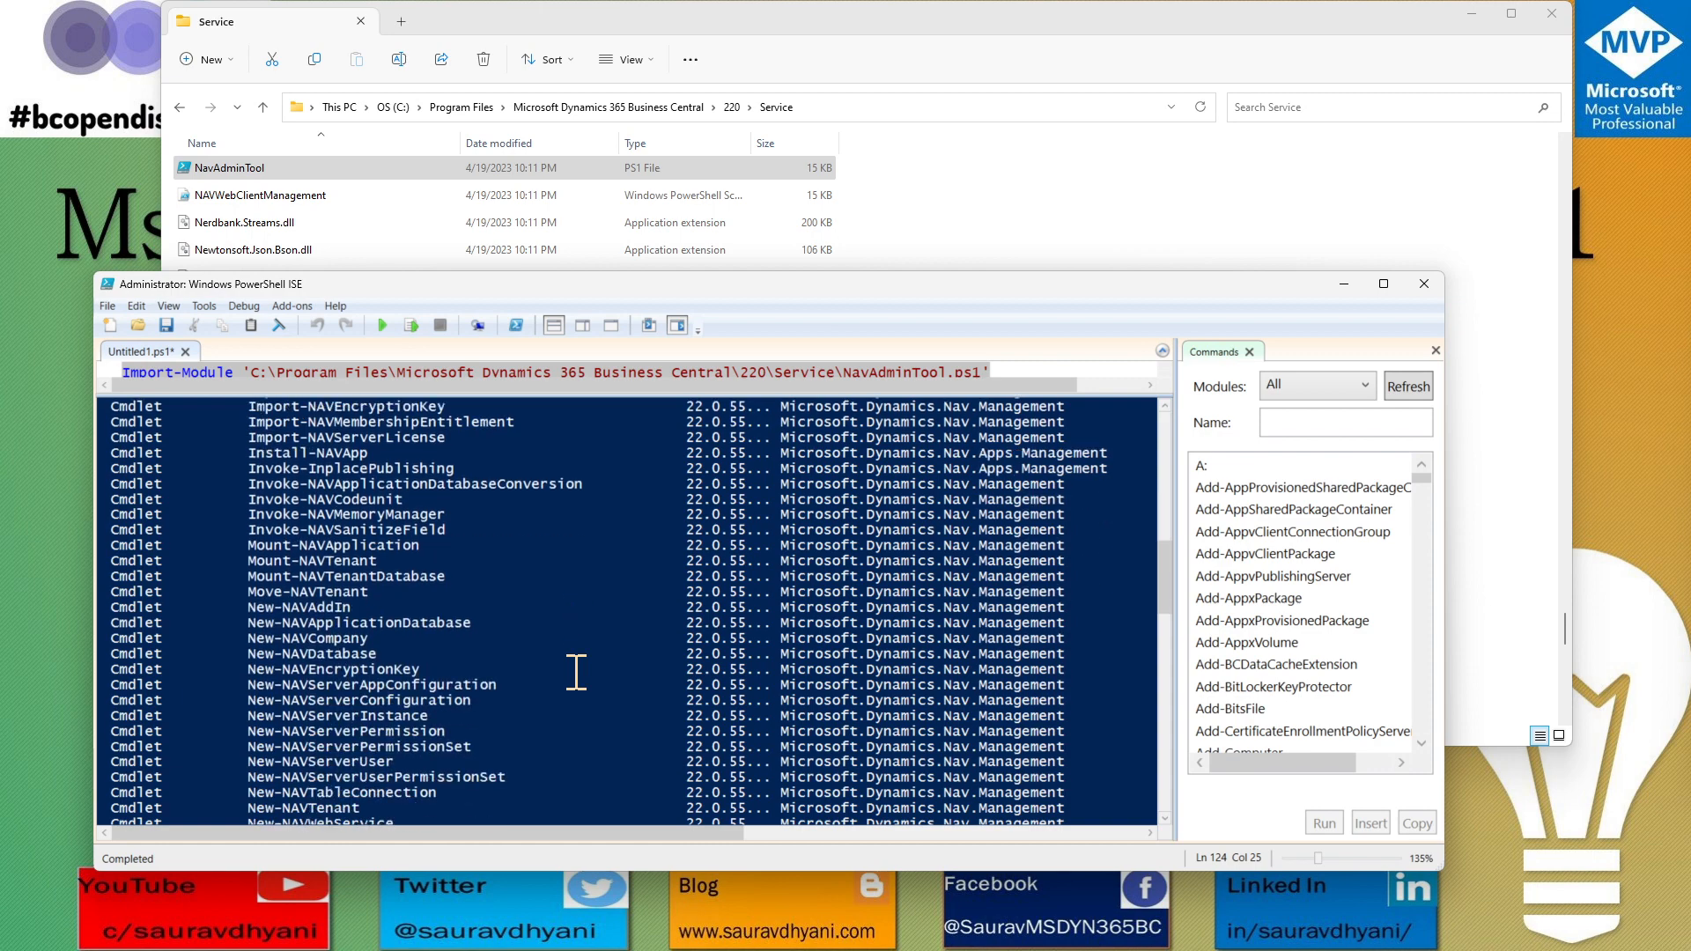
scroll(576, 673, "down", 20)
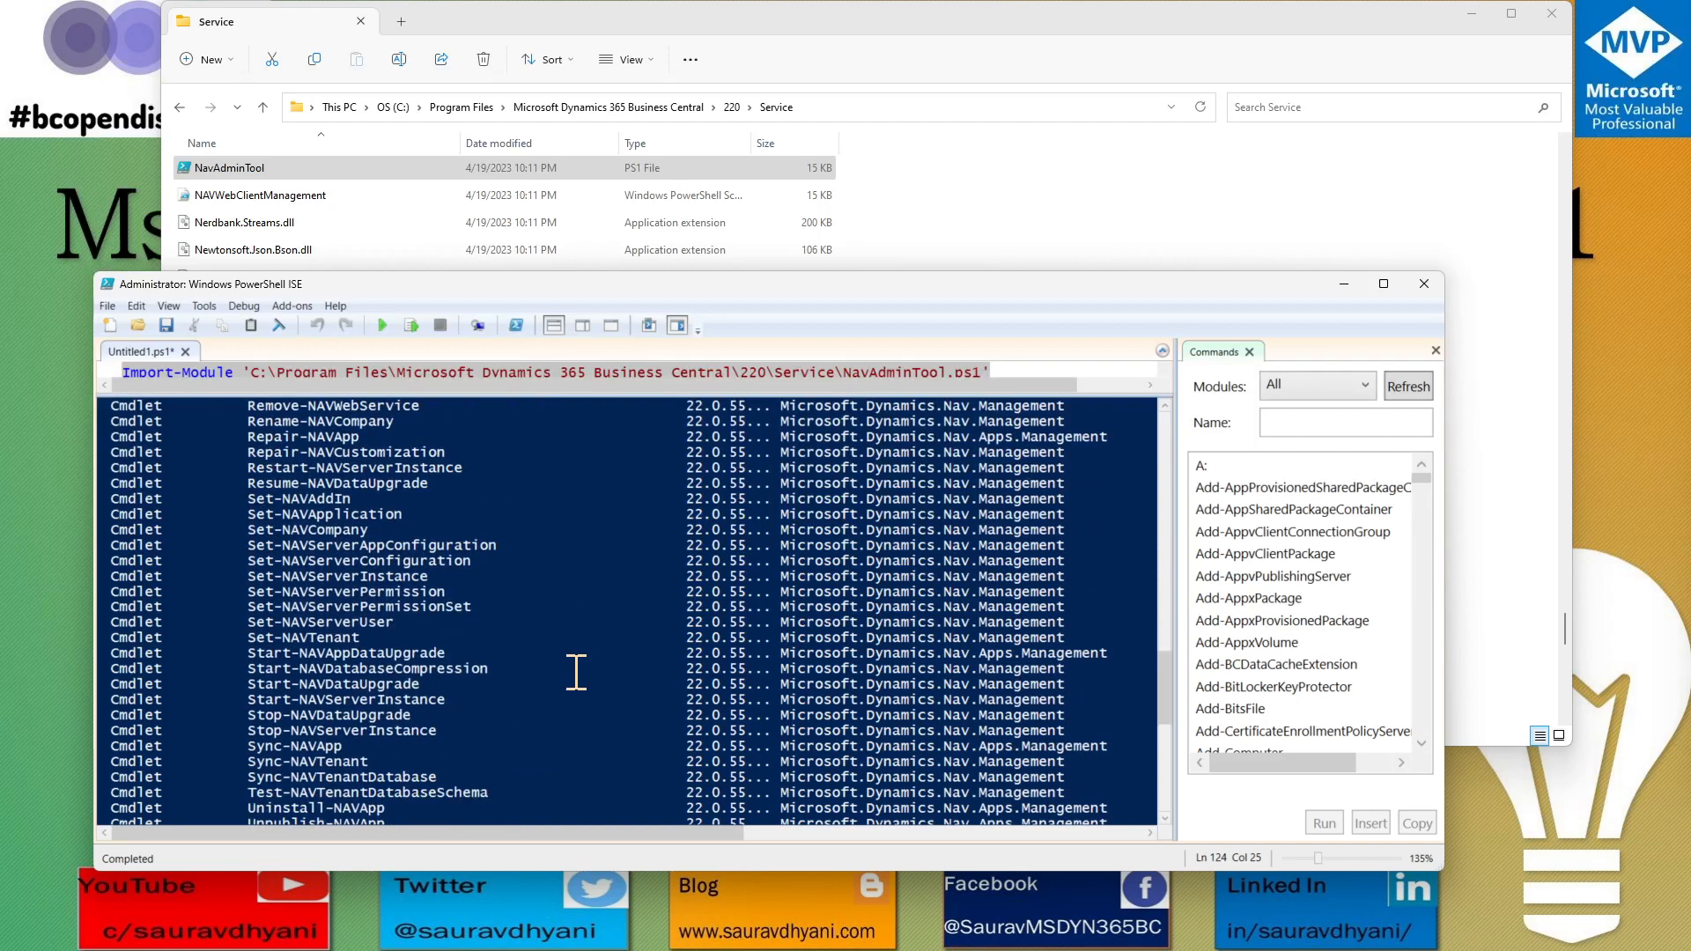
Step: Look through the imported cmdlet list in the console and copy the name New-NAVServerInstance
scroll(576, 673, "down", 4)
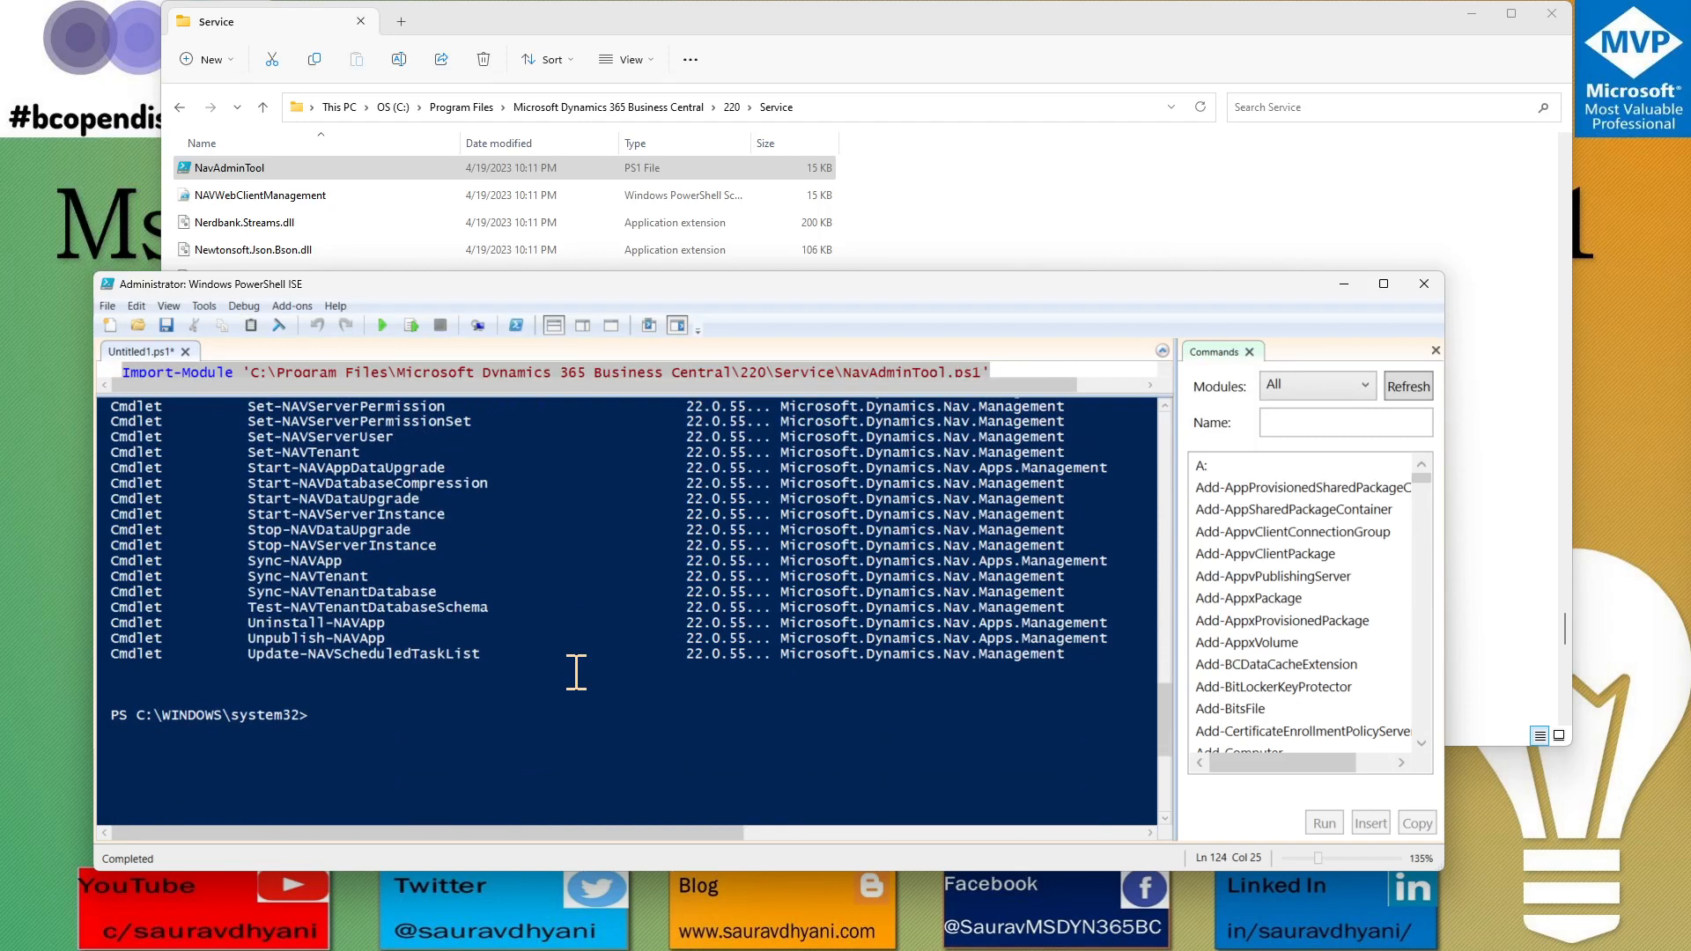
scroll(520, 547, "up", 12)
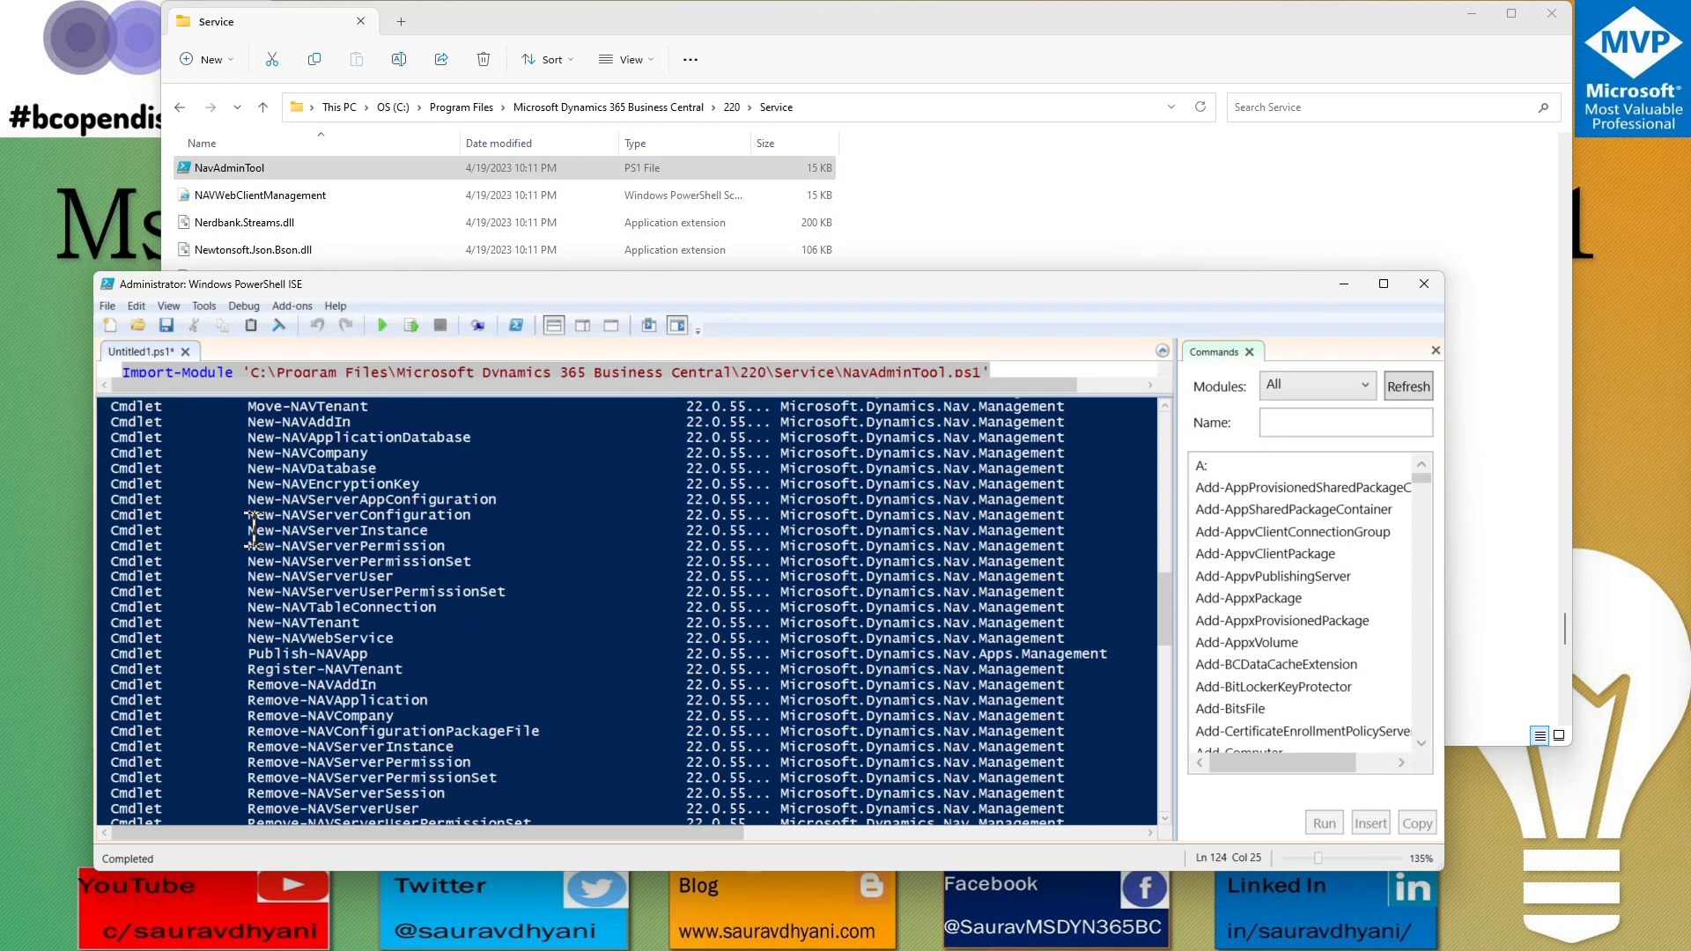
scroll(255, 529, "down", 12)
scroll(290, 527, "up", 6)
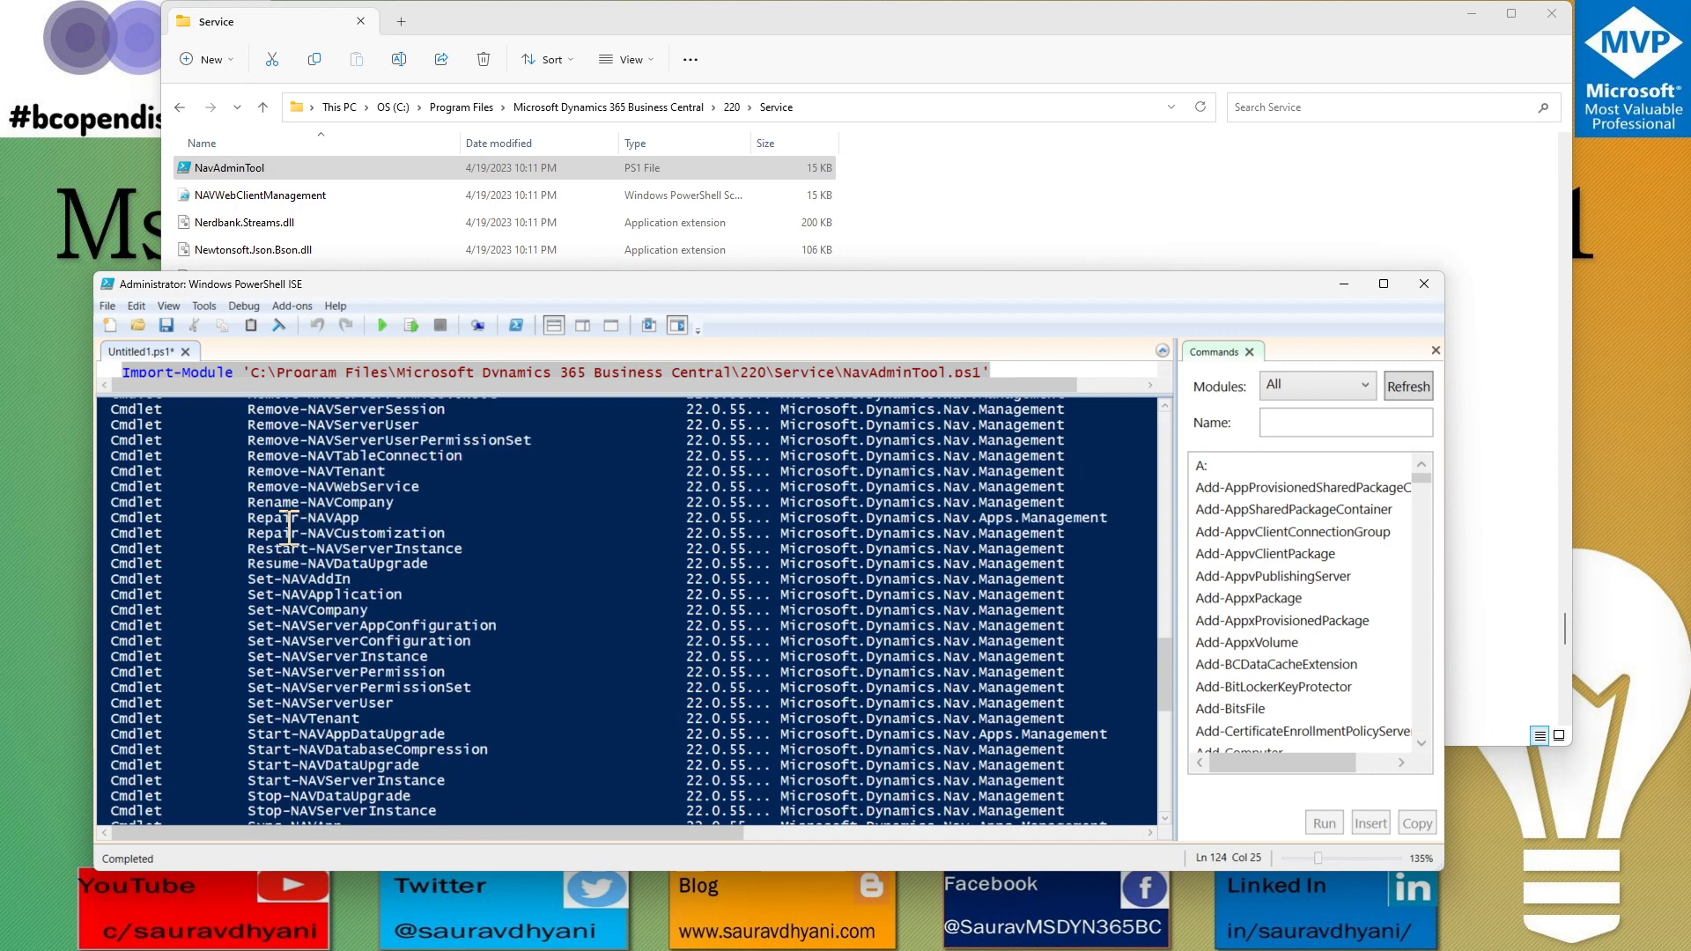
scroll(292, 527, "up", 8)
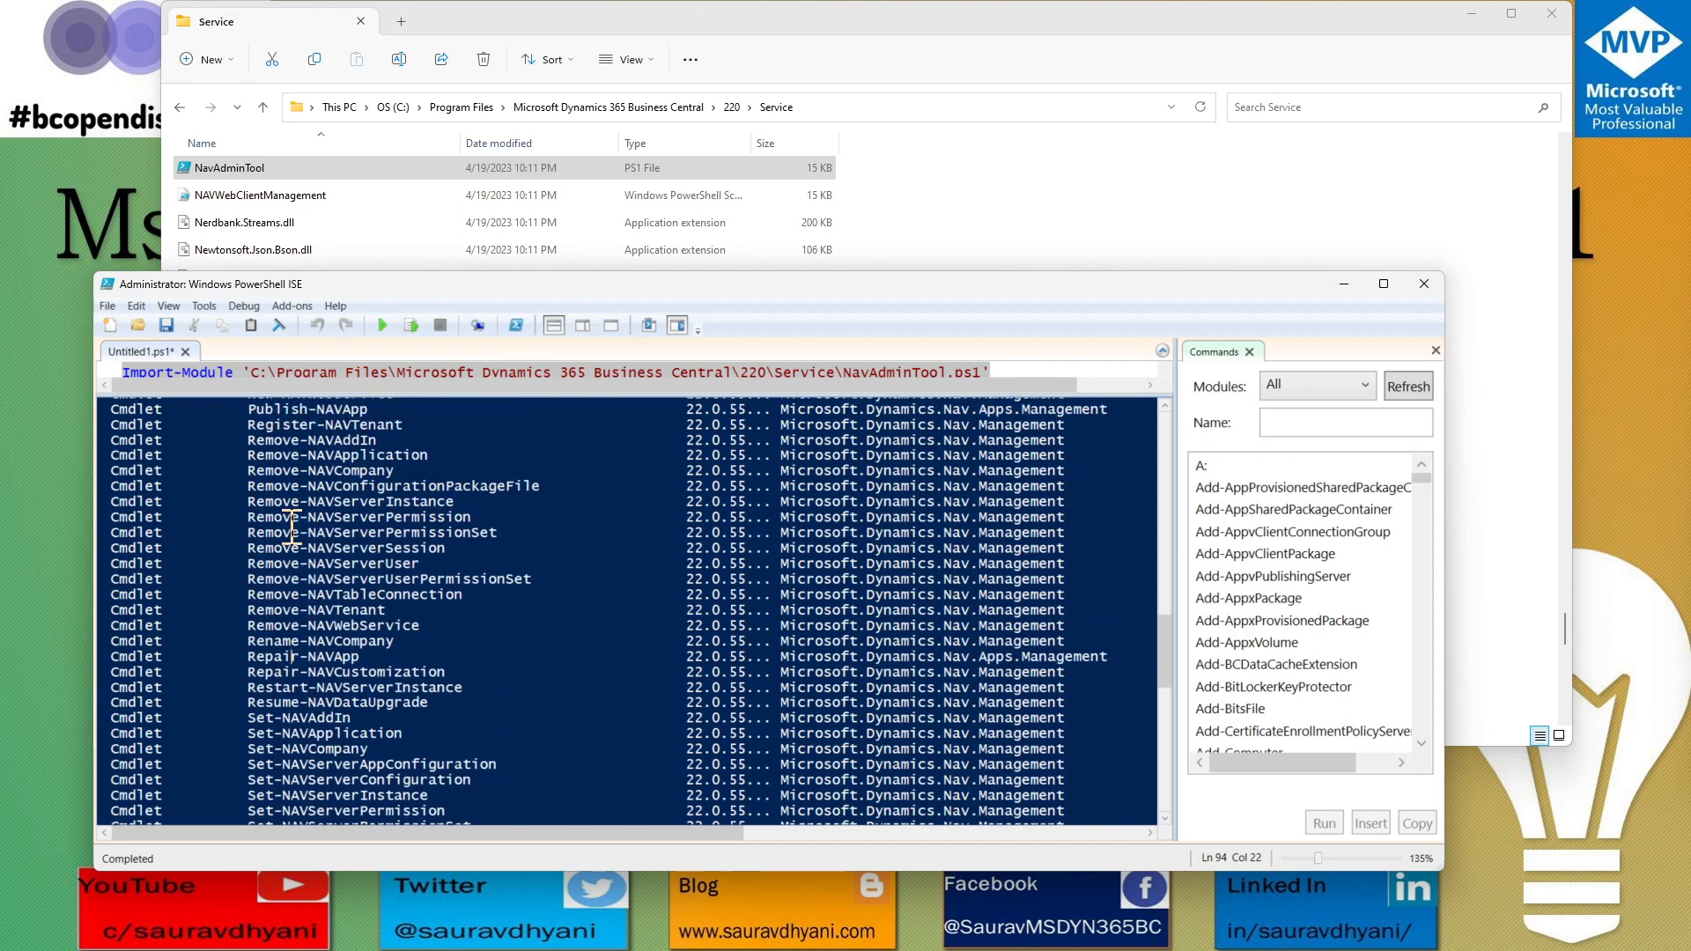
left_click(292, 520)
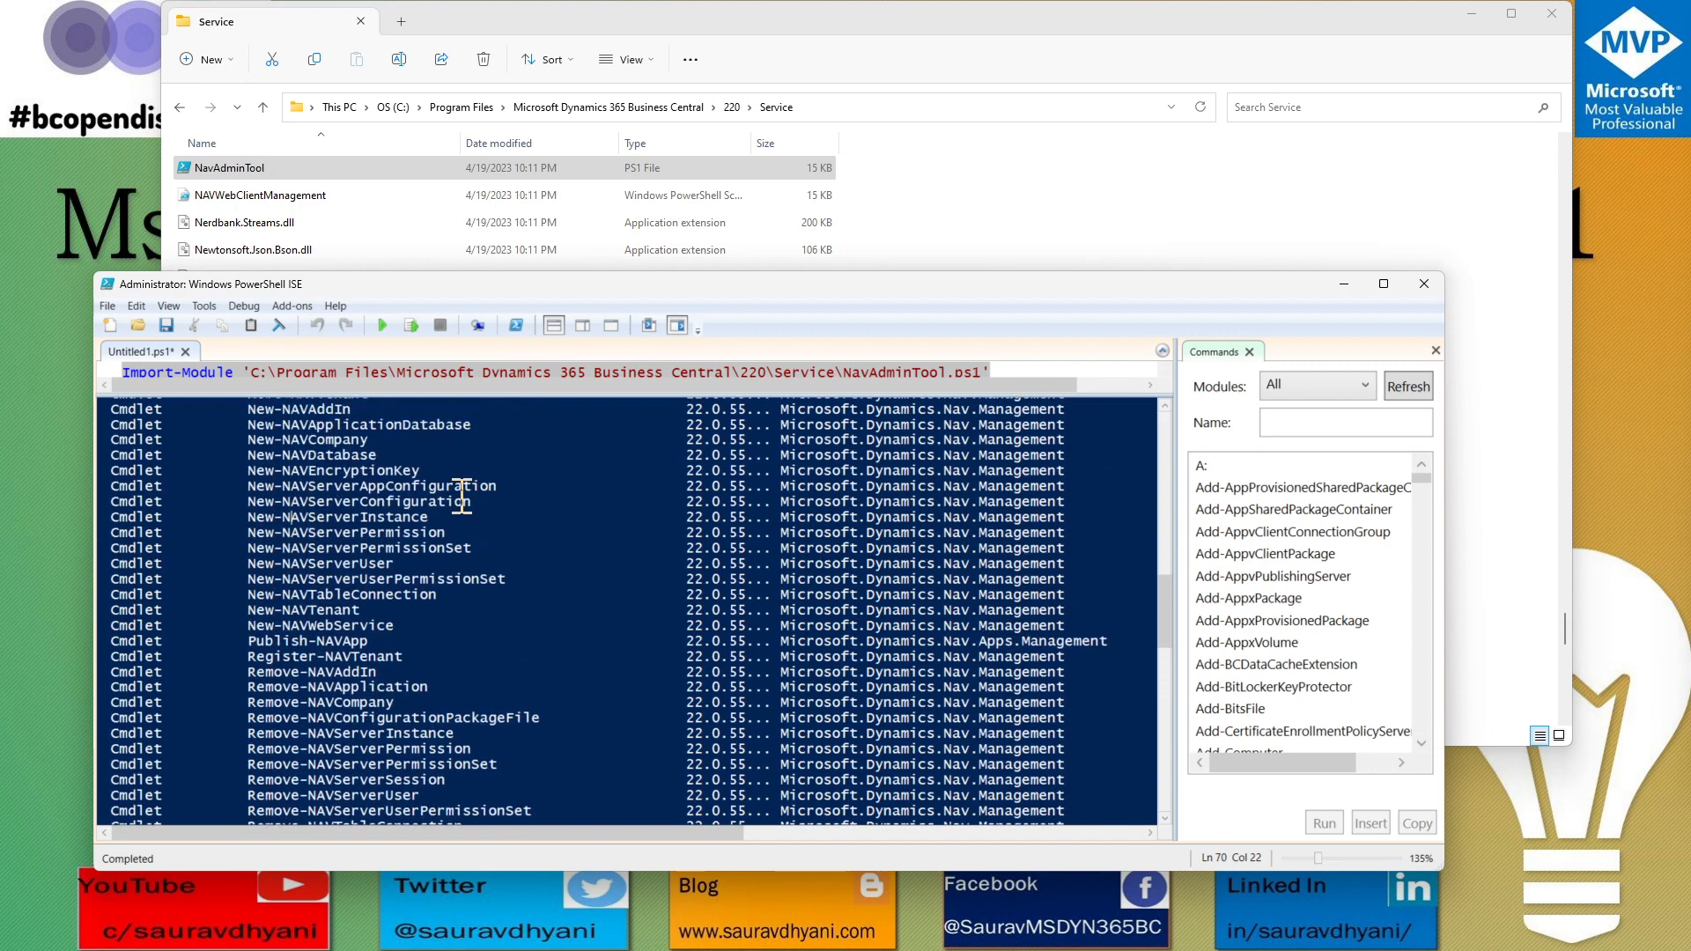
left_click_drag(428, 517, 255, 518)
right_click(263, 520)
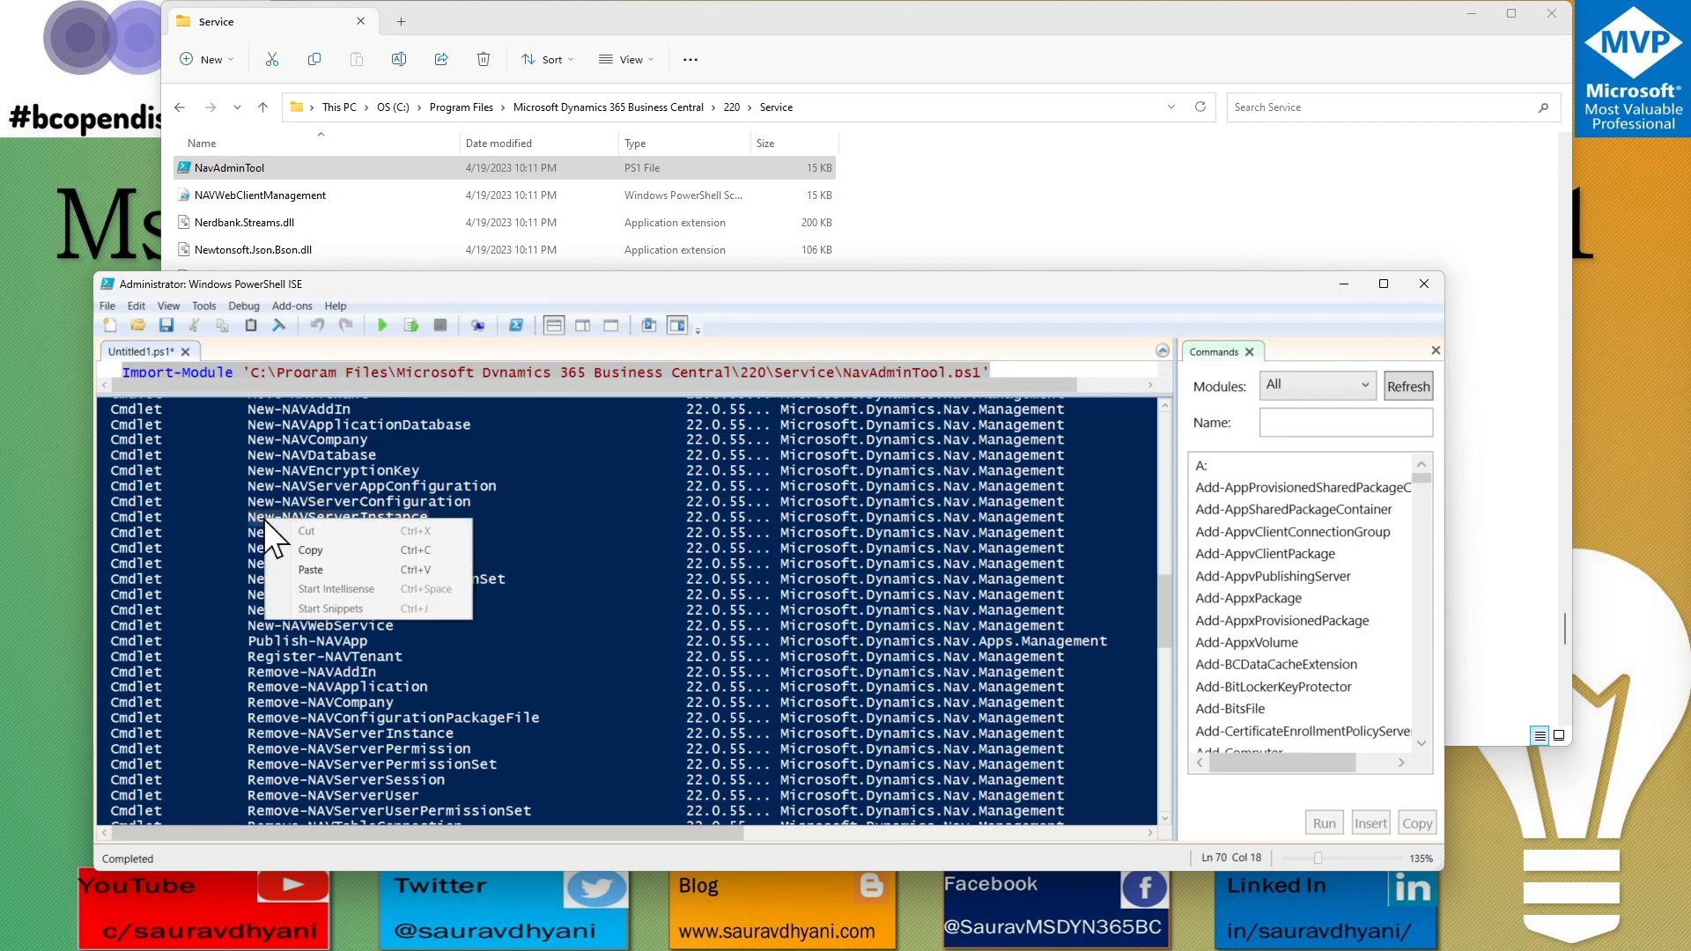
left_click(296, 551)
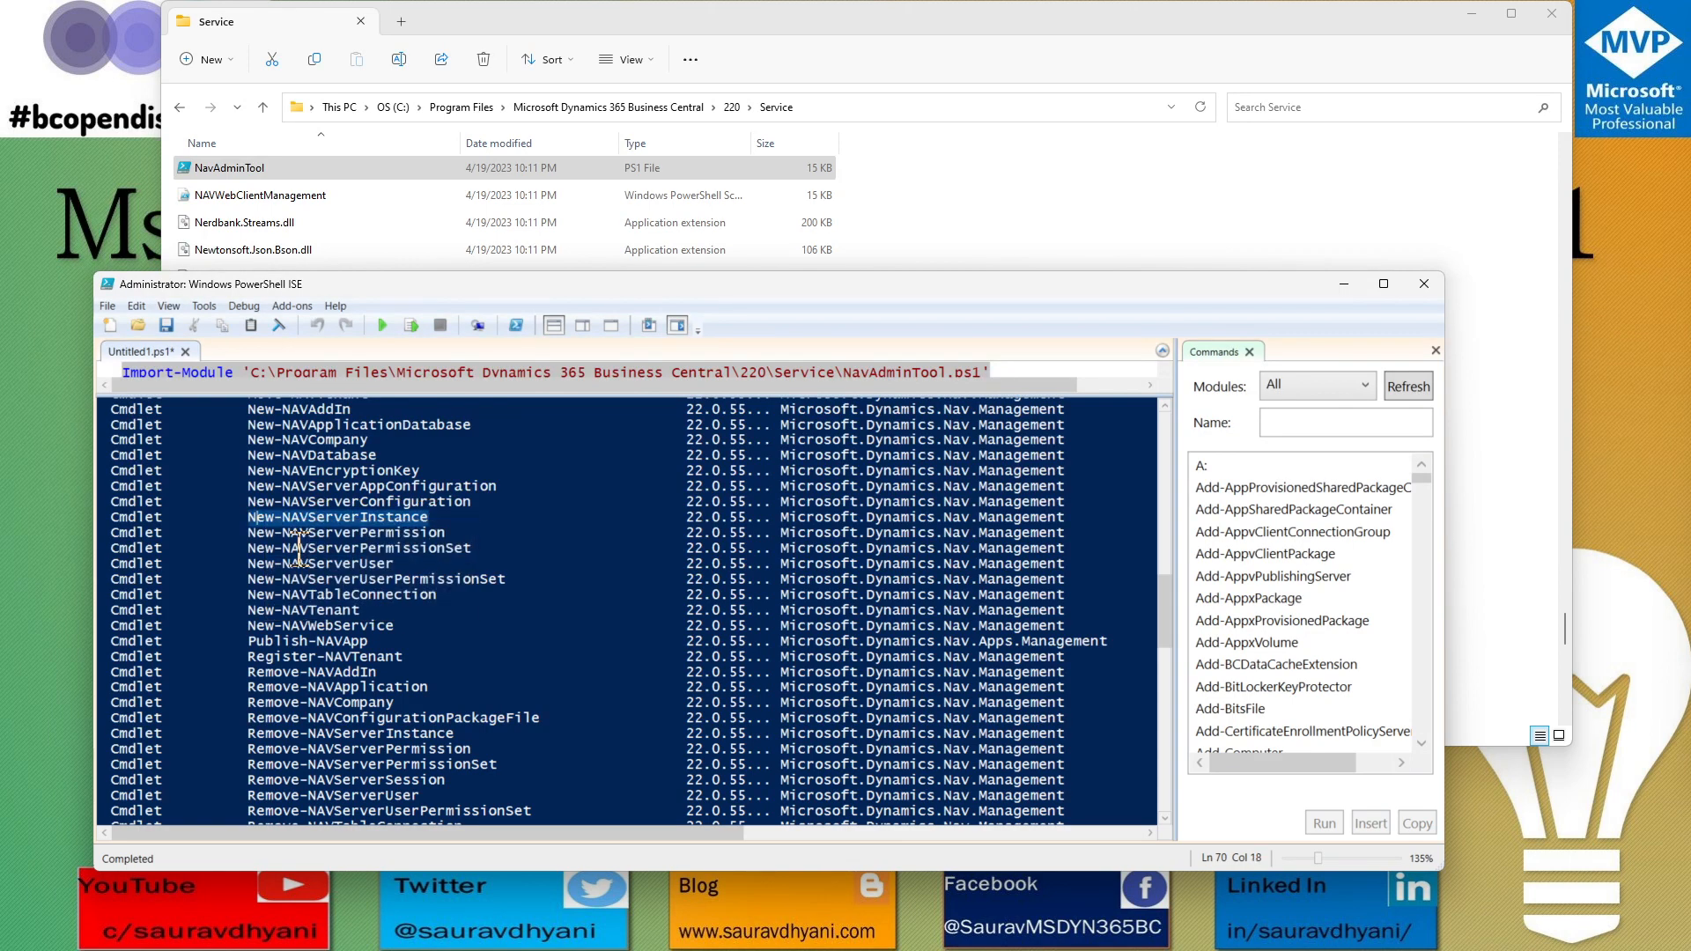
Step: Widen the Commands add-on and filter its commands by the name New-NAVServerInstance
scroll(299, 546, "down", 7)
left_click_drag(1178, 365, 759, 357)
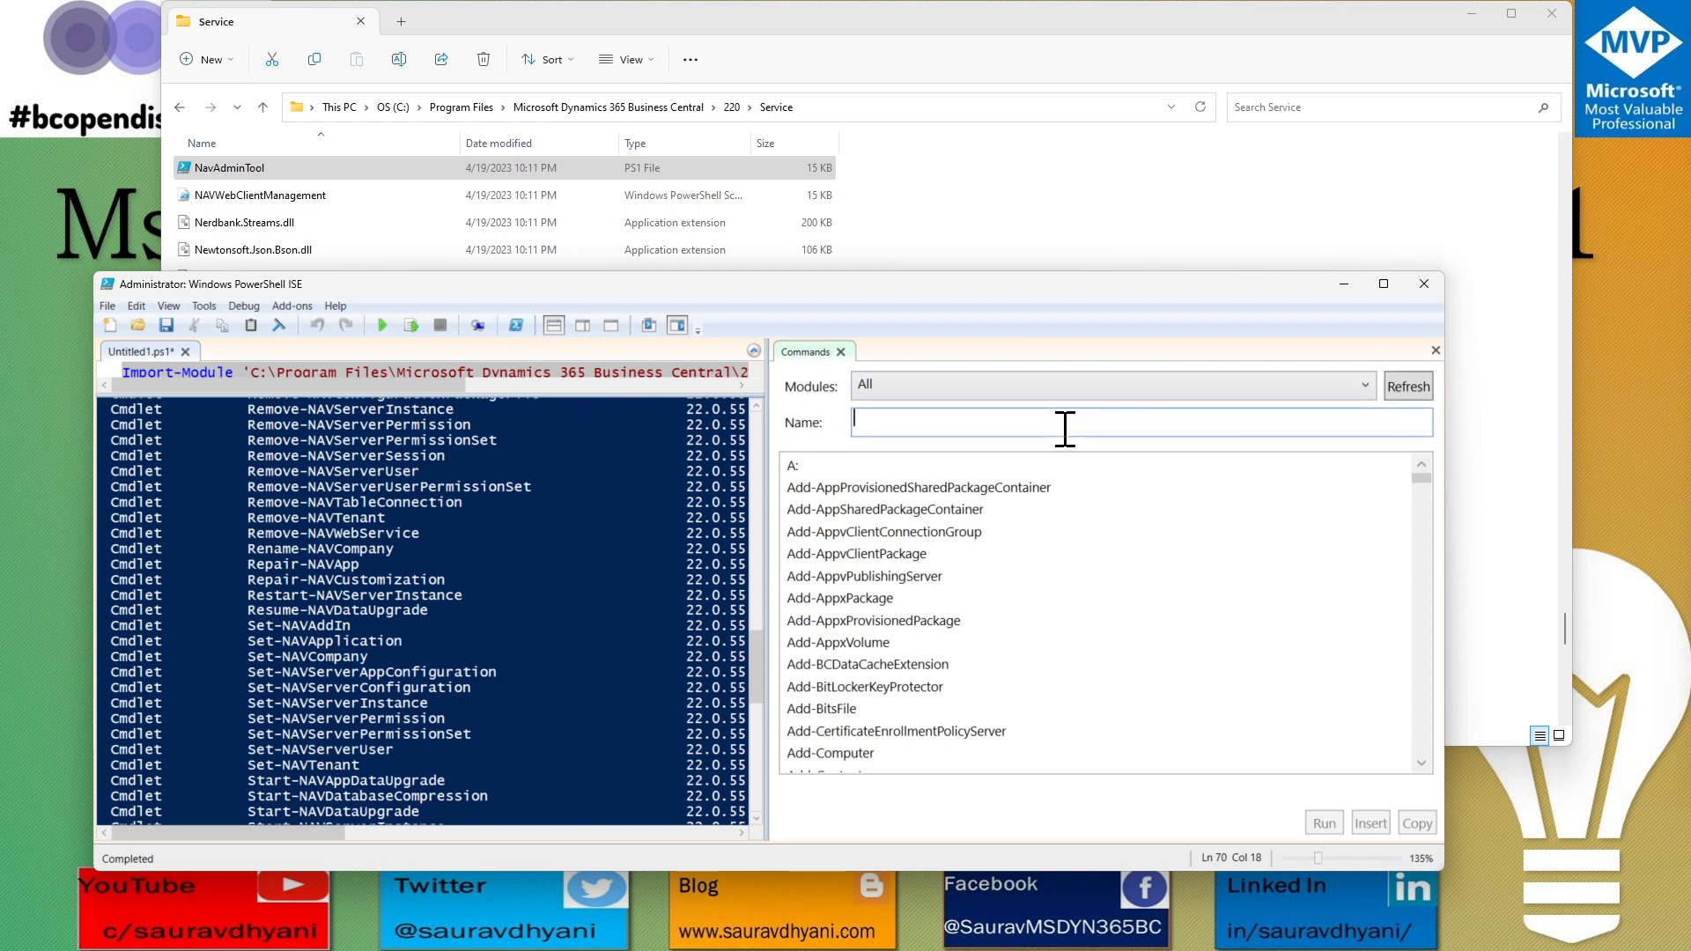
key("ctrl+v")
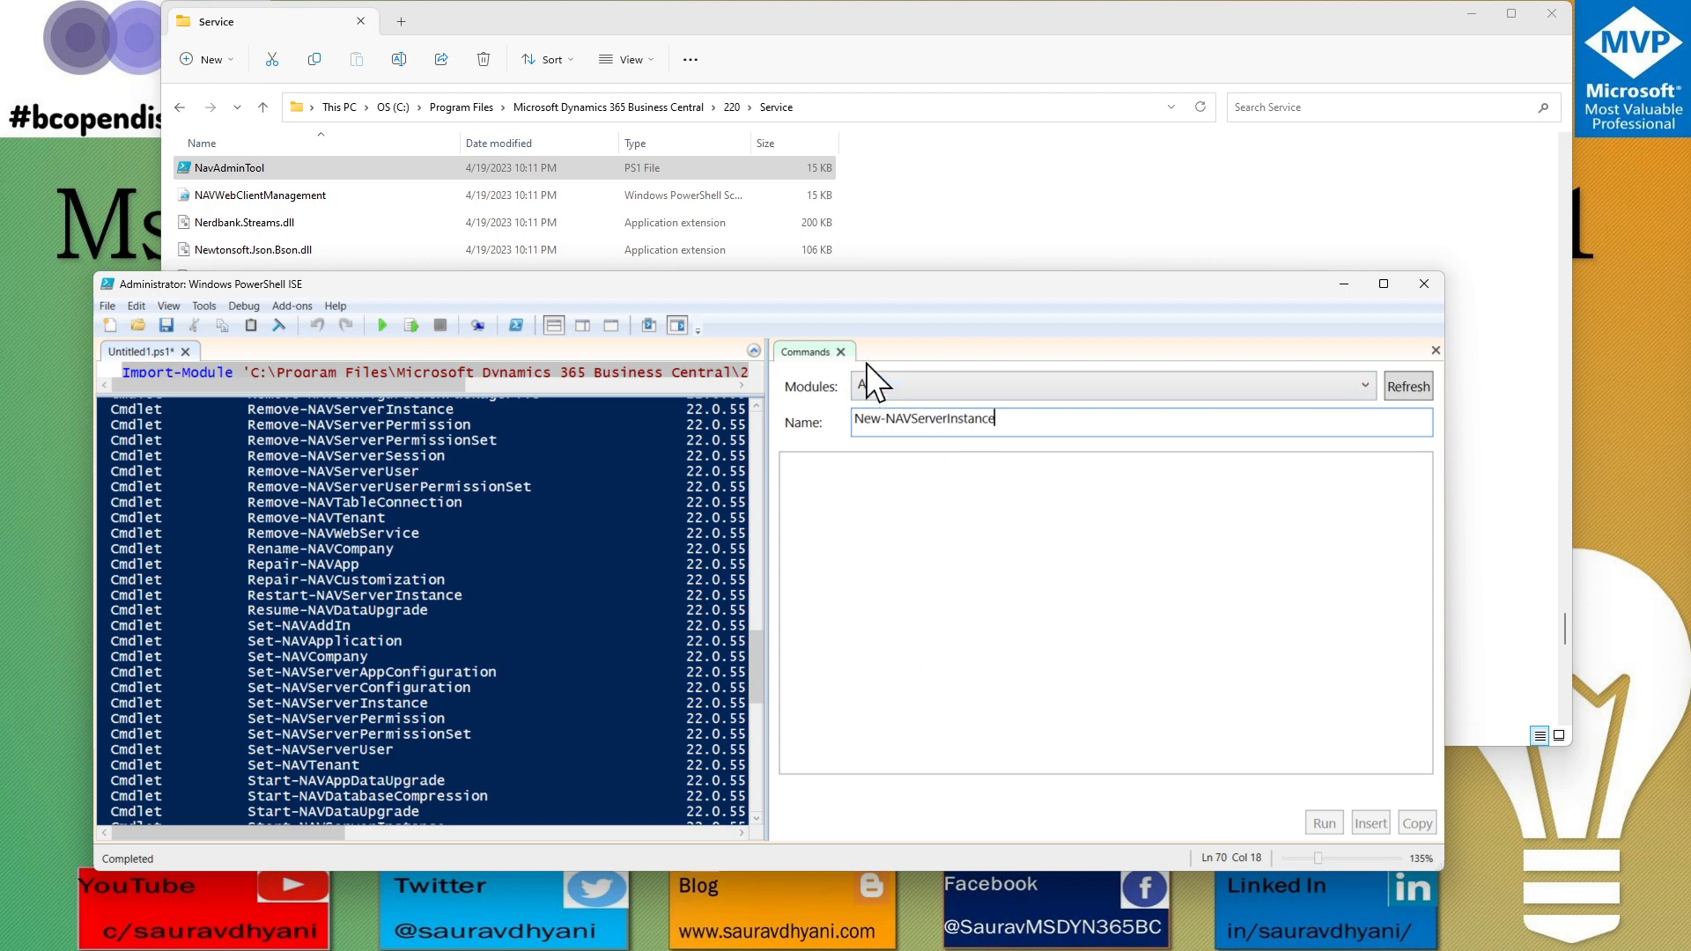
Step: Close the Commands add-on and show it again
left_click(839, 352)
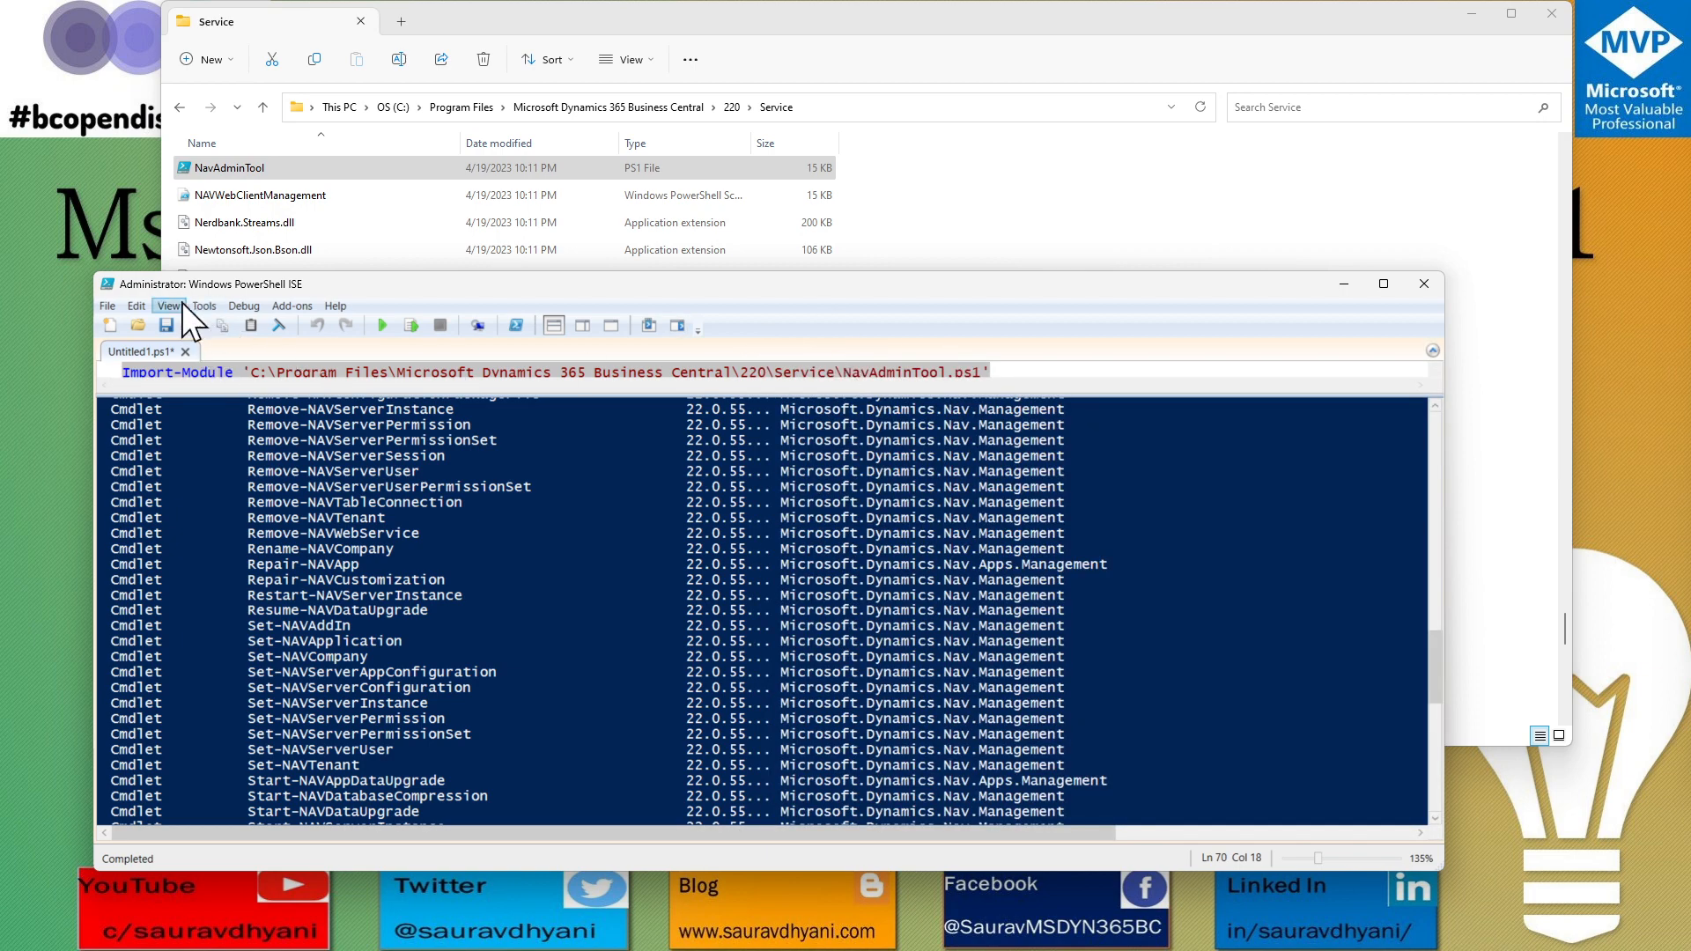
left_click(157, 304)
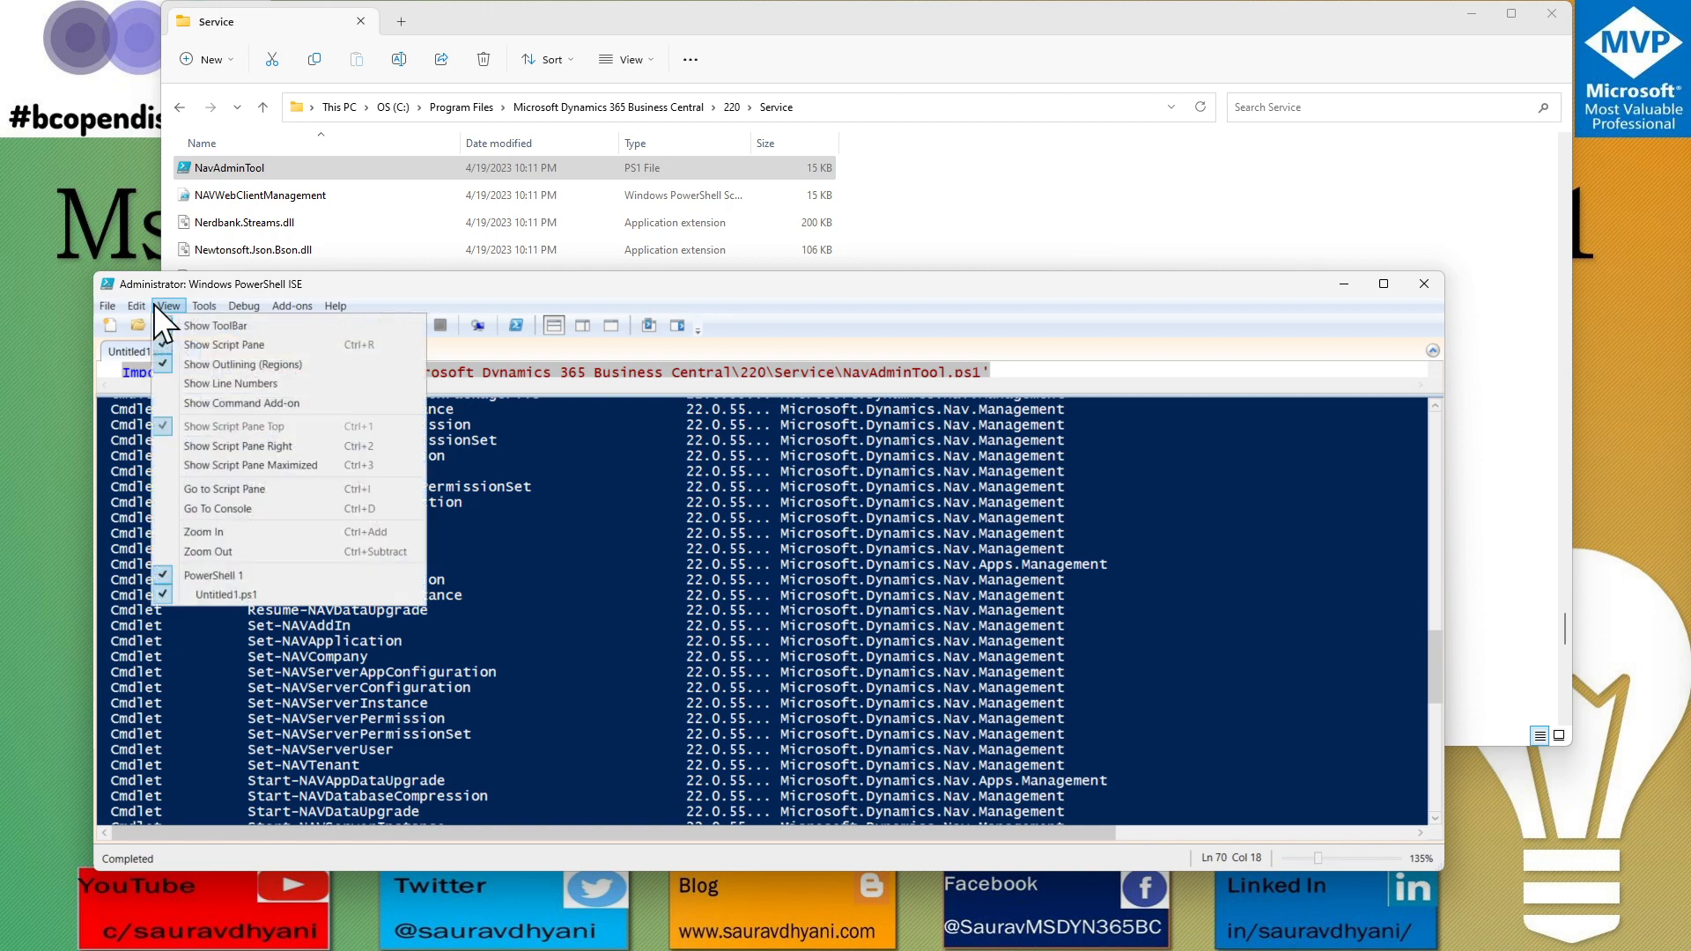
left_click(245, 403)
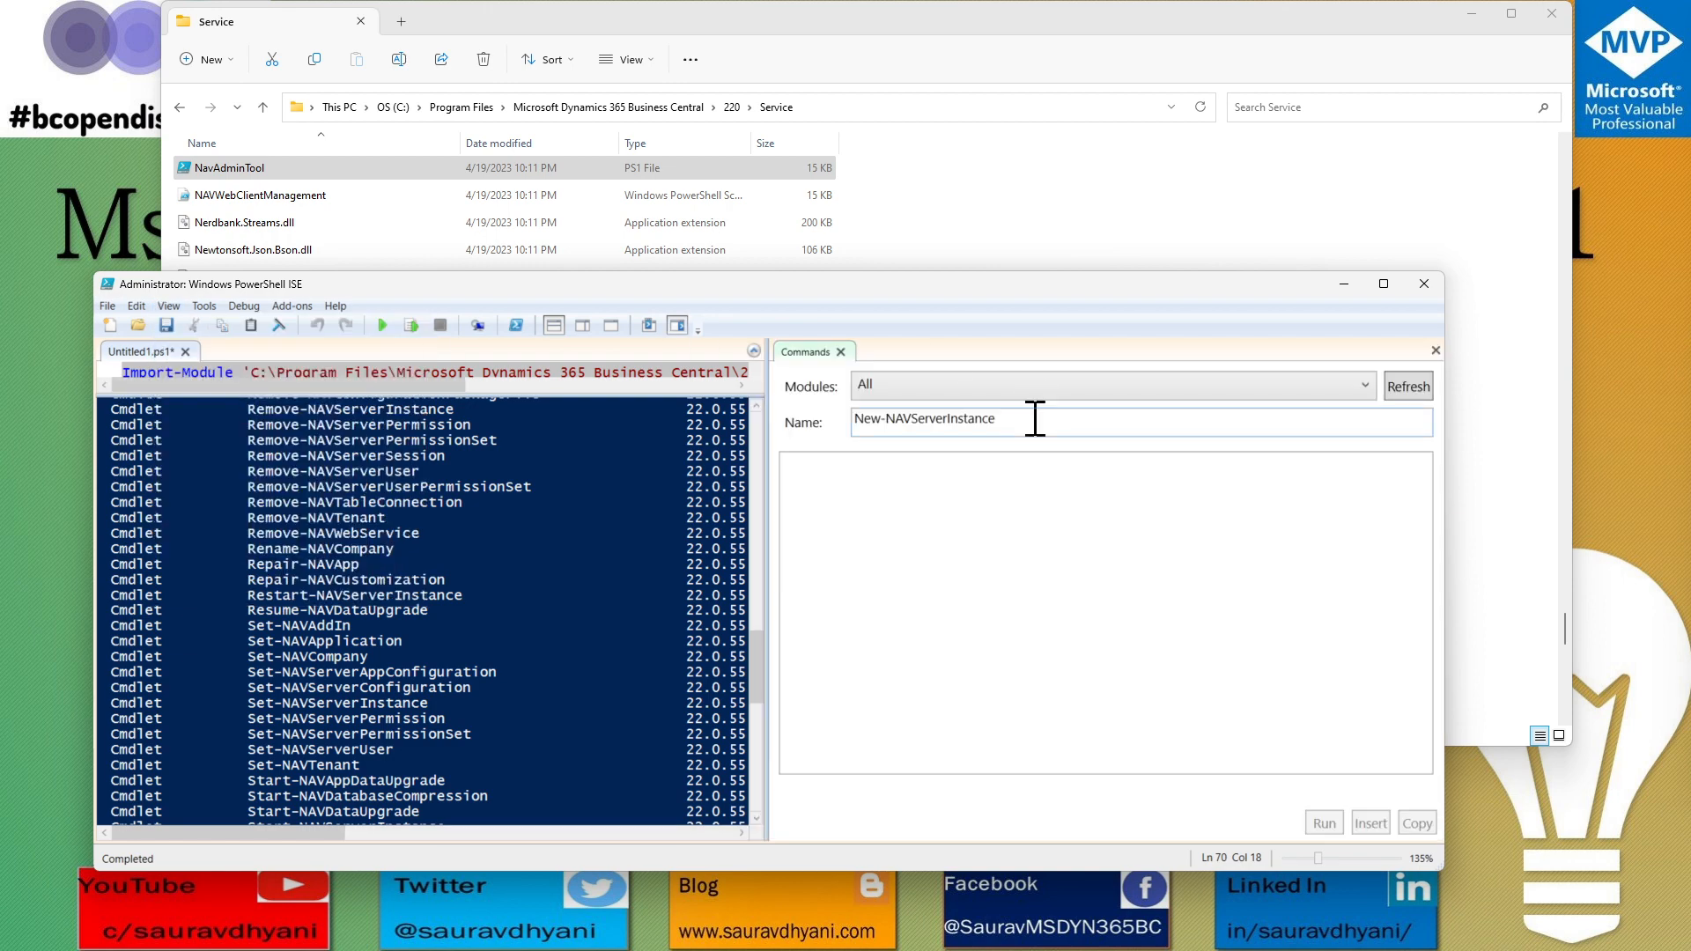
Step: Refresh the command list, then open the parameter form of New-NAVServerInstance in a taller window at 160% zoom
left_click(1410, 387)
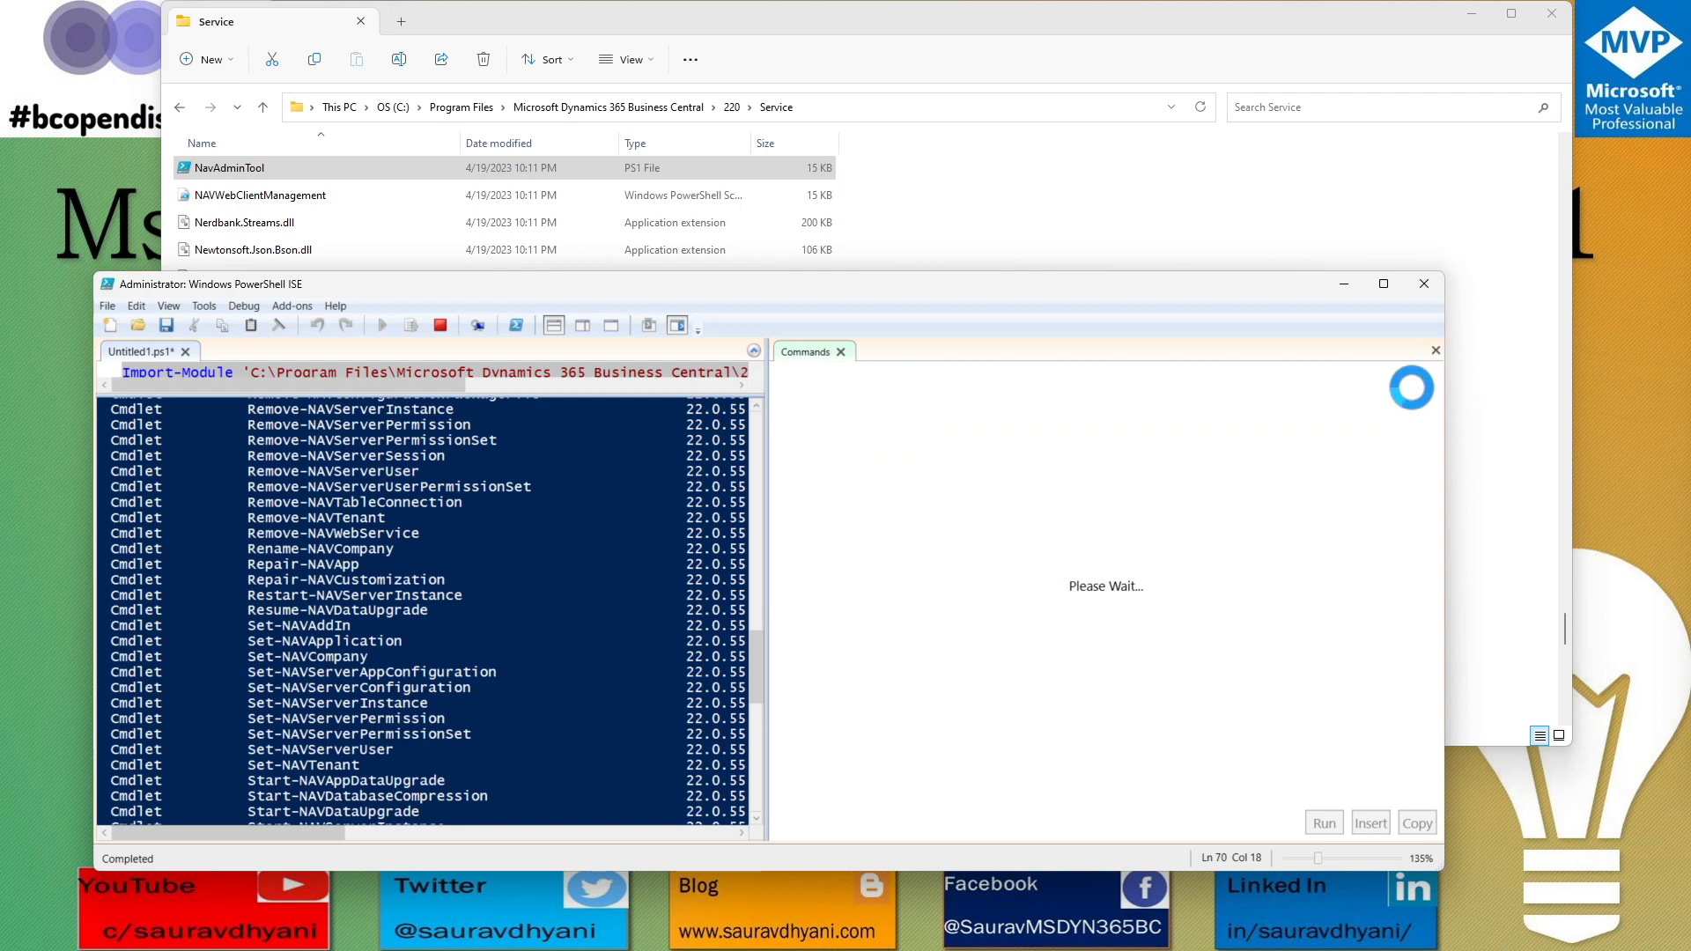
left_click(816, 440)
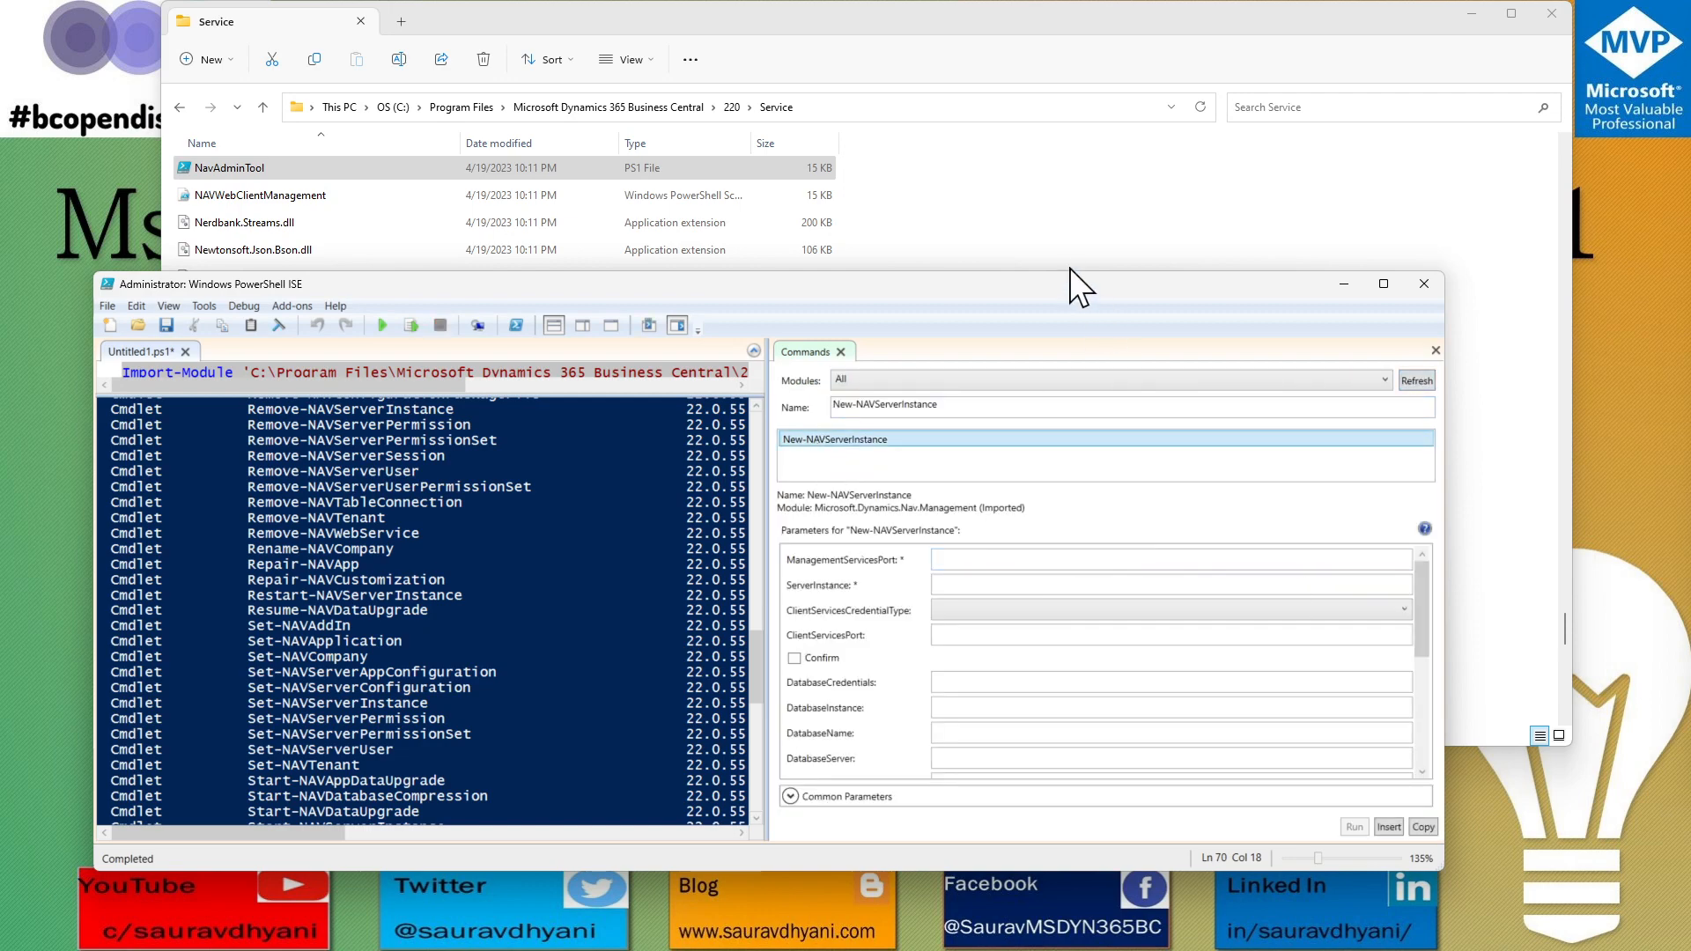
left_click_drag(1064, 274, 1075, 74)
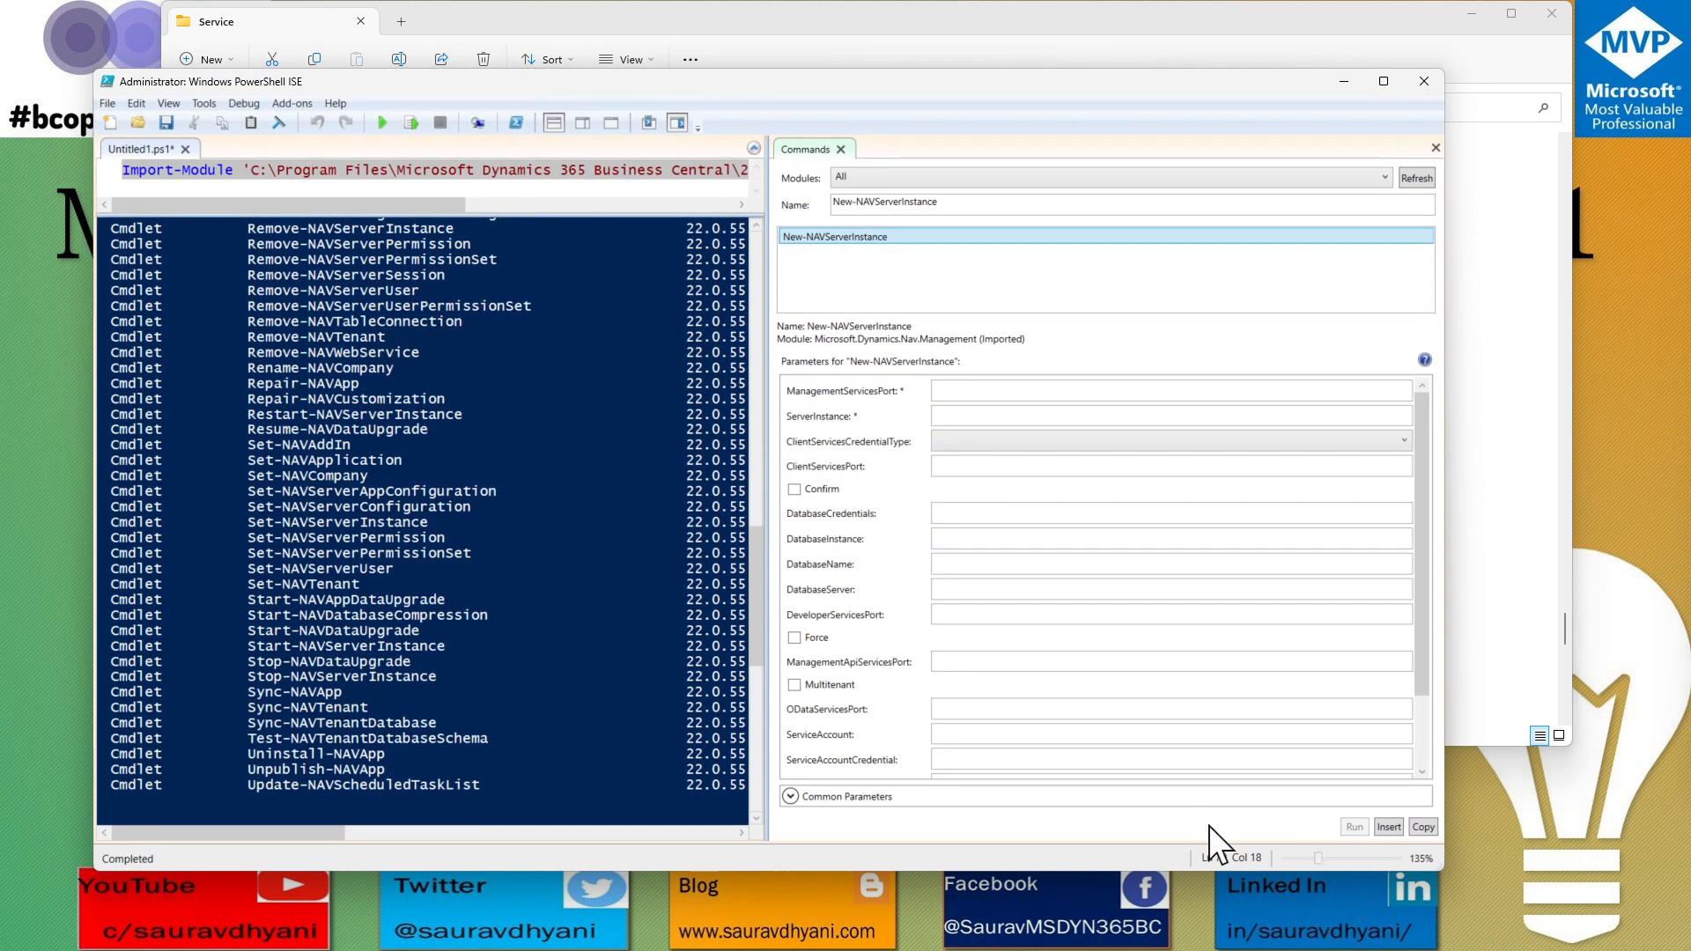
scroll(1209, 823, "up", 5, "ctrl")
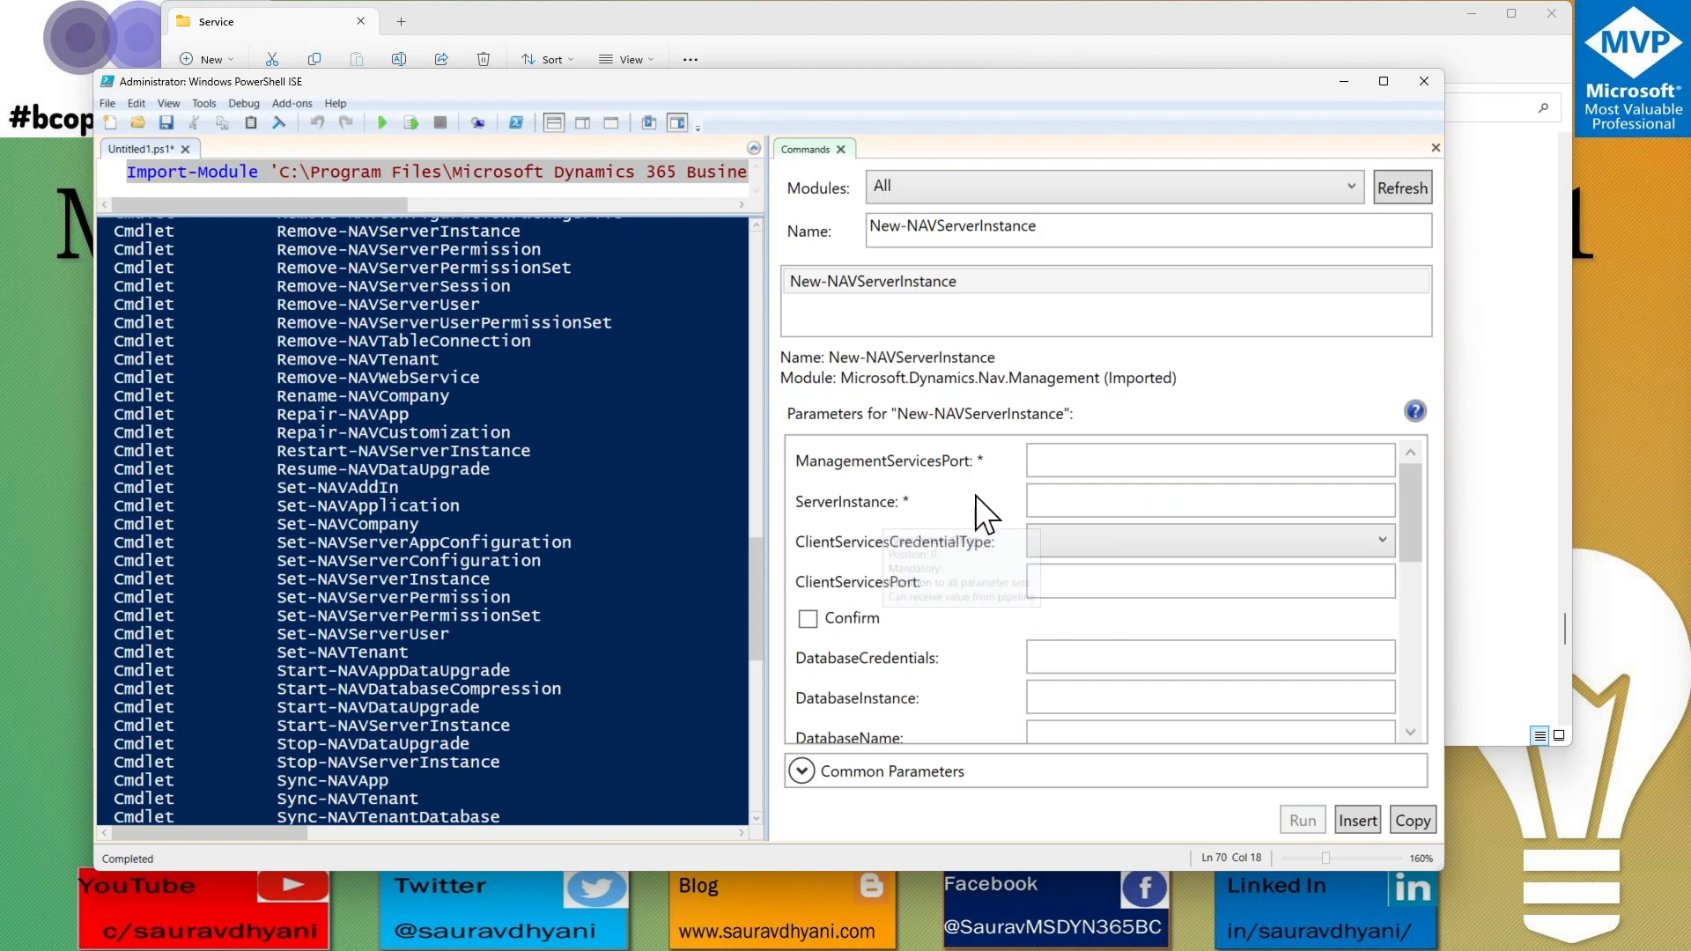
Step: Set the ServerInstance parameter to BC22-DEV and ClientServicesCredentialType to Windows
left_click(1064, 499)
type("B")
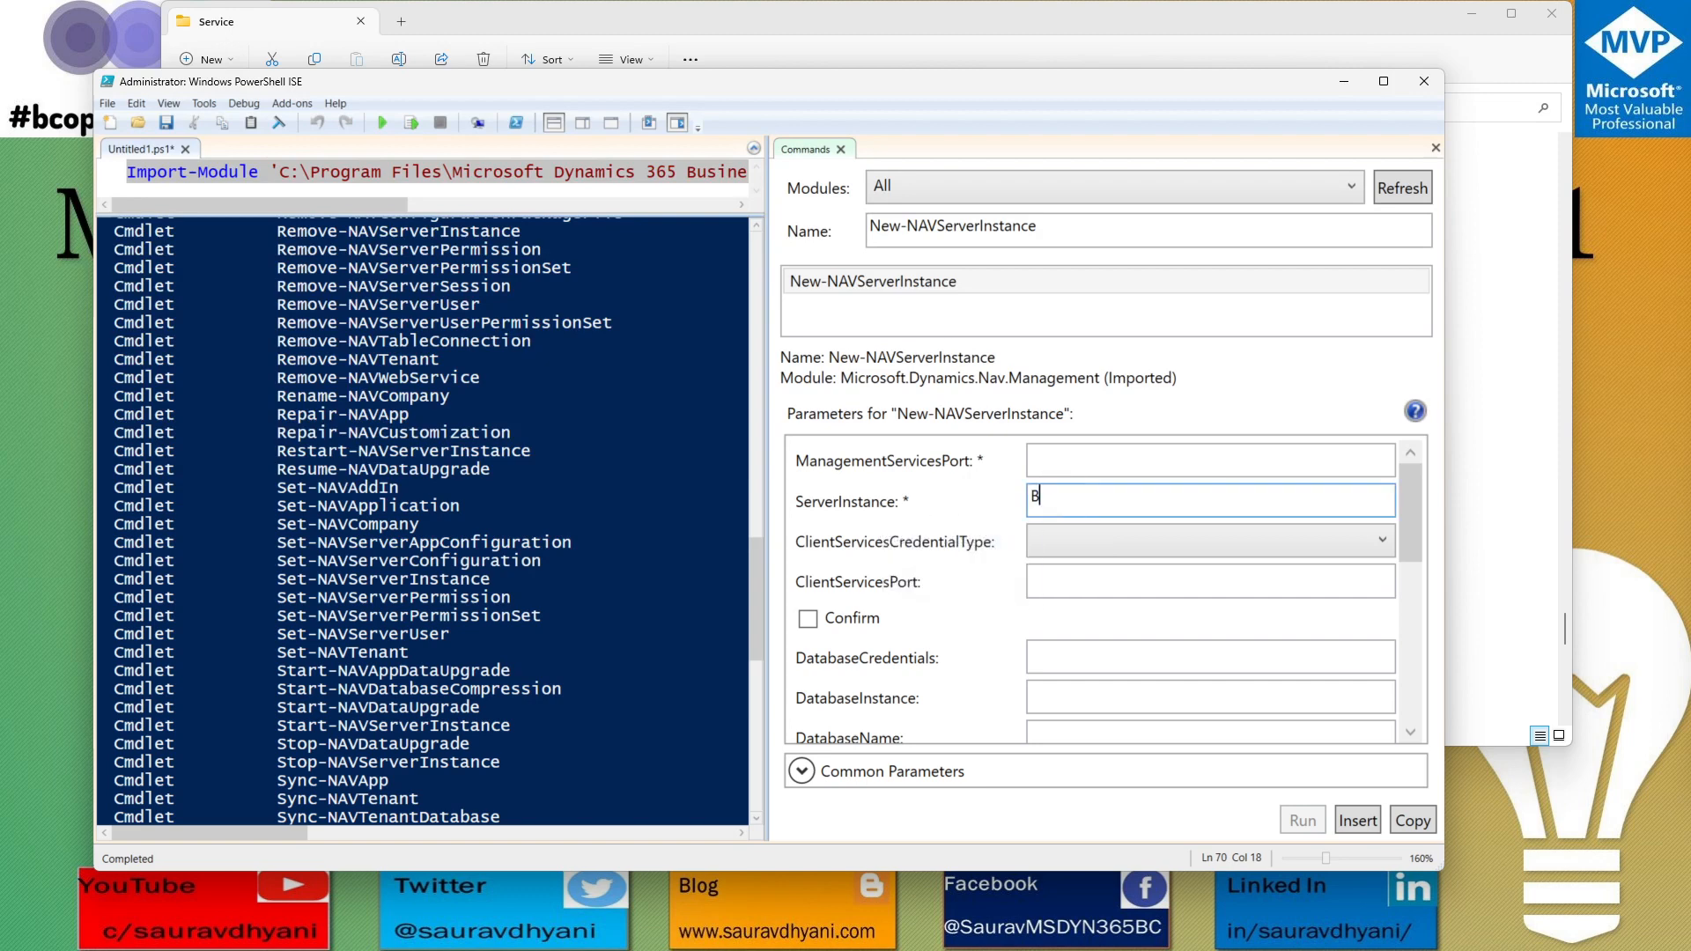
type("C22-DEV")
left_click(1114, 548)
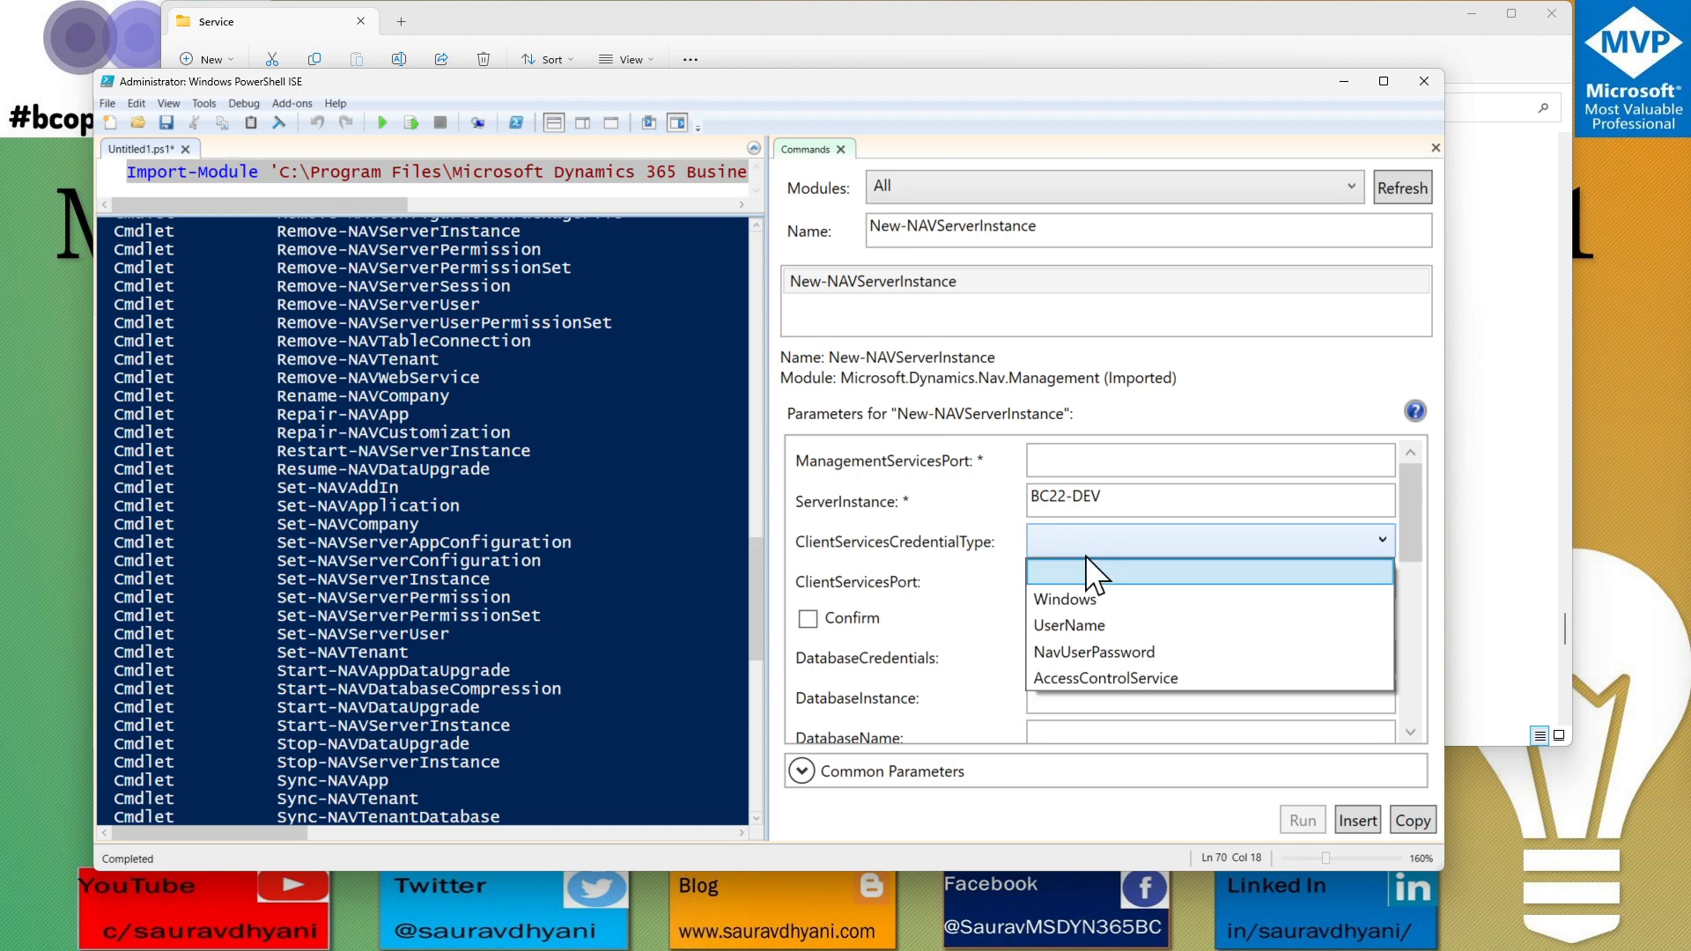
left_click(1087, 597)
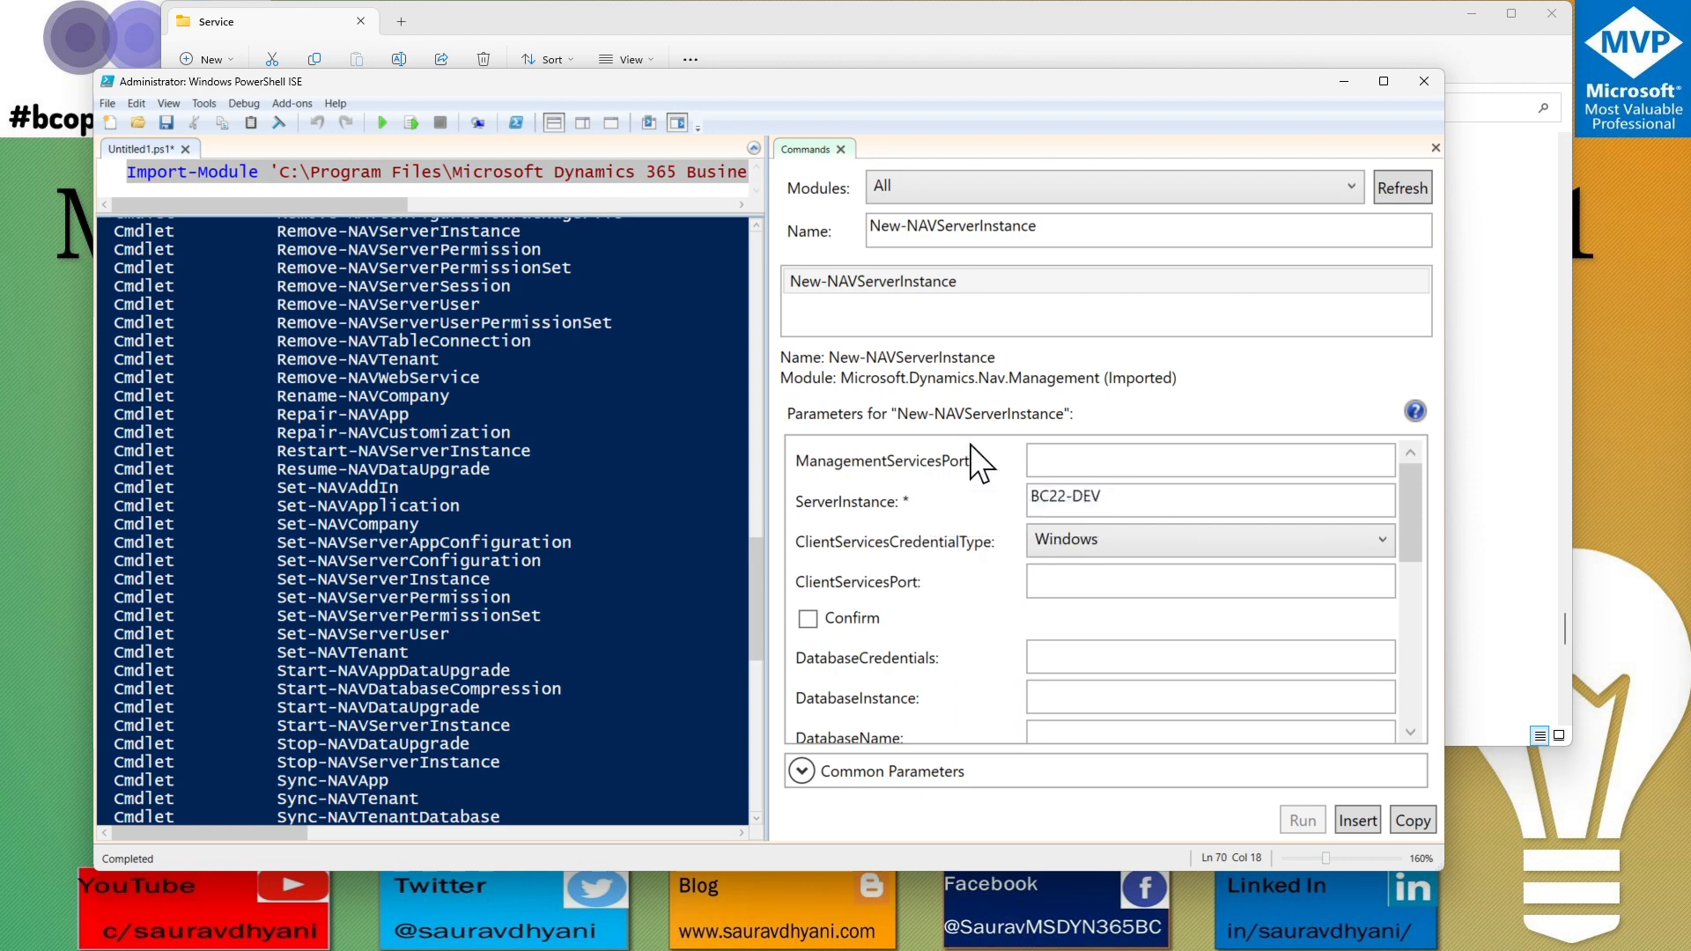
left_click(1140, 569)
left_click(1084, 583)
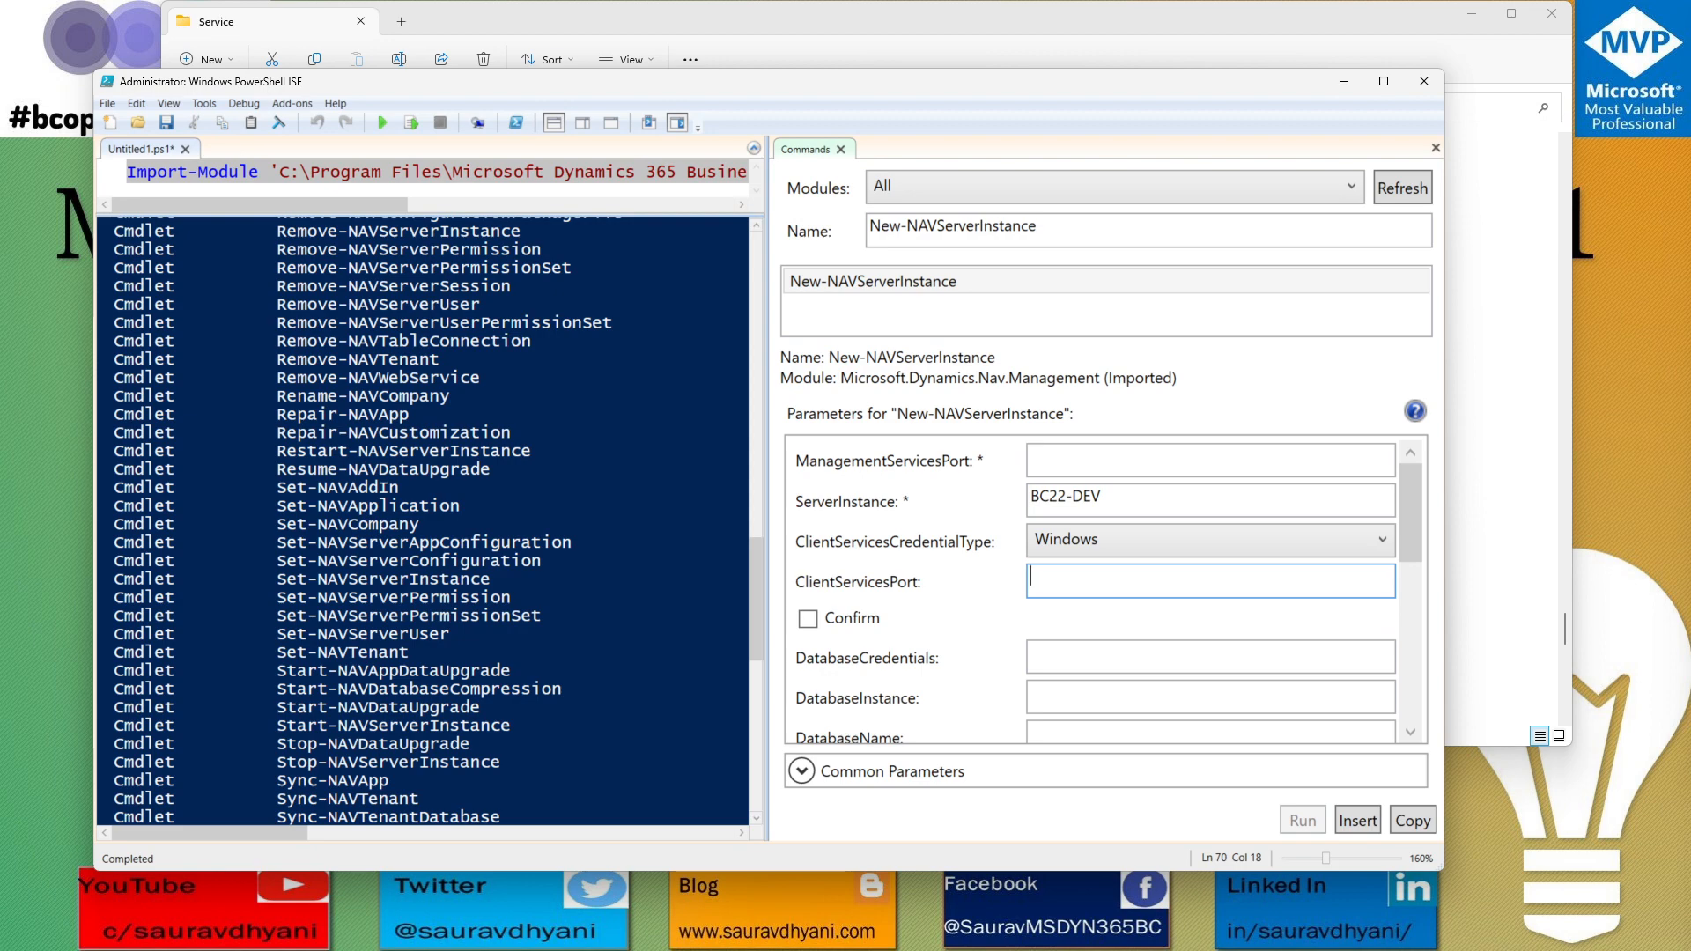
Step: Switch to File Explorer and open the CustomSettings configuration file from the Service folder in Visual Studio Code
key("alt+Tab")
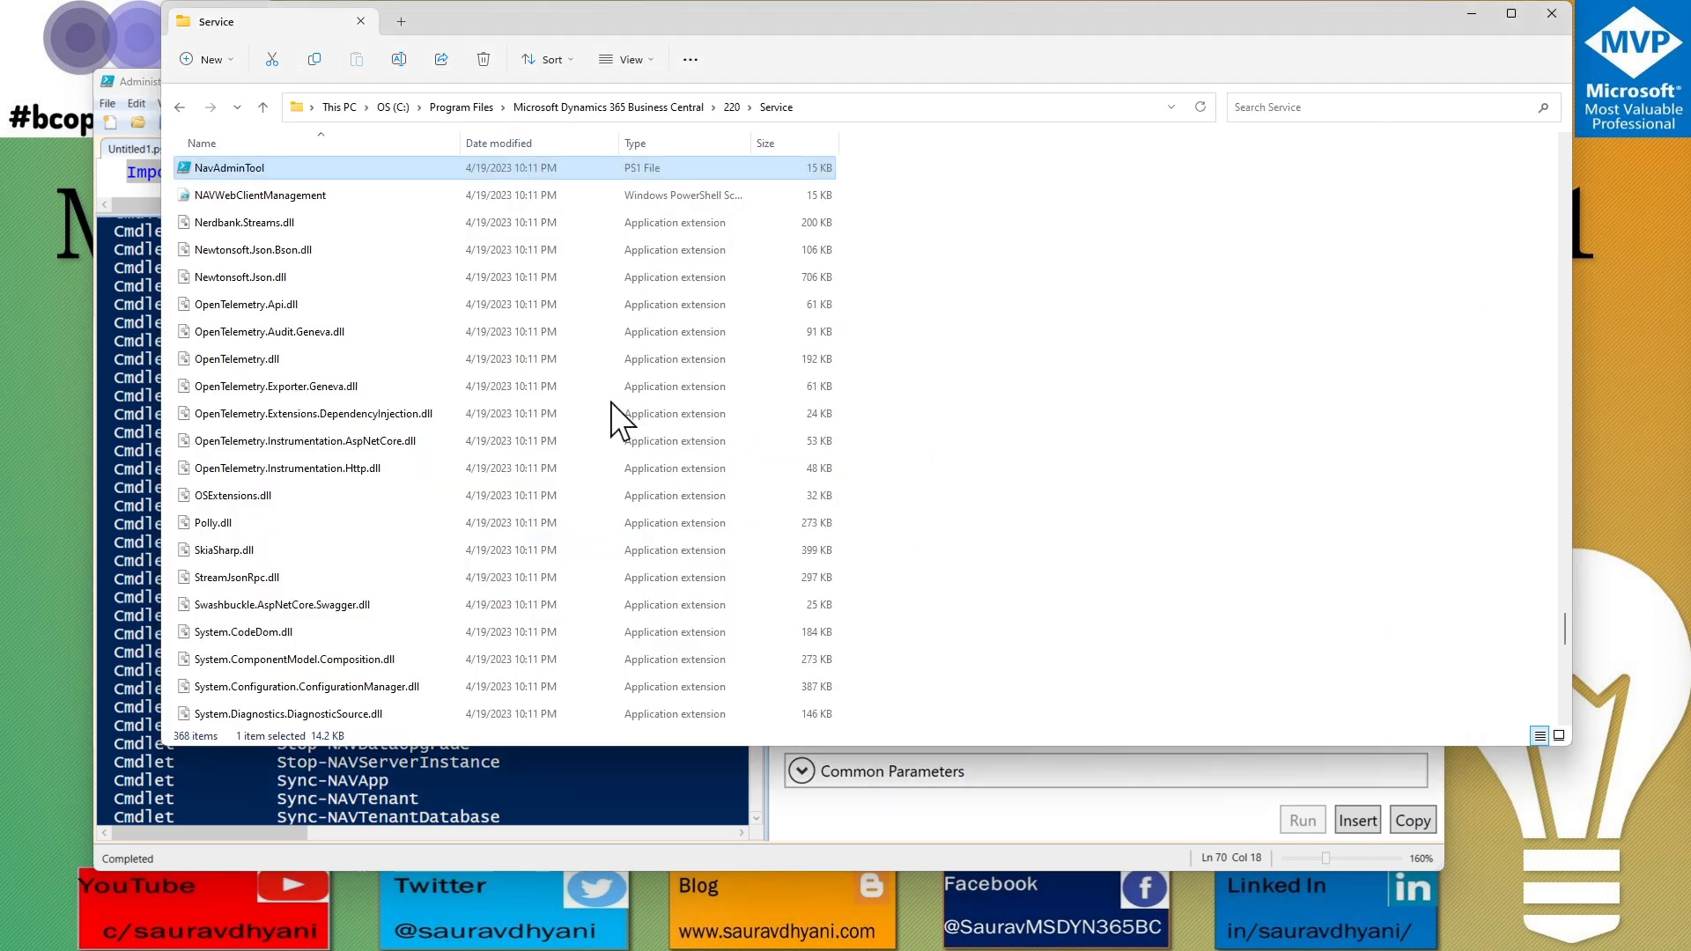
scroll(611, 403, "up", 6)
left_click(236, 414)
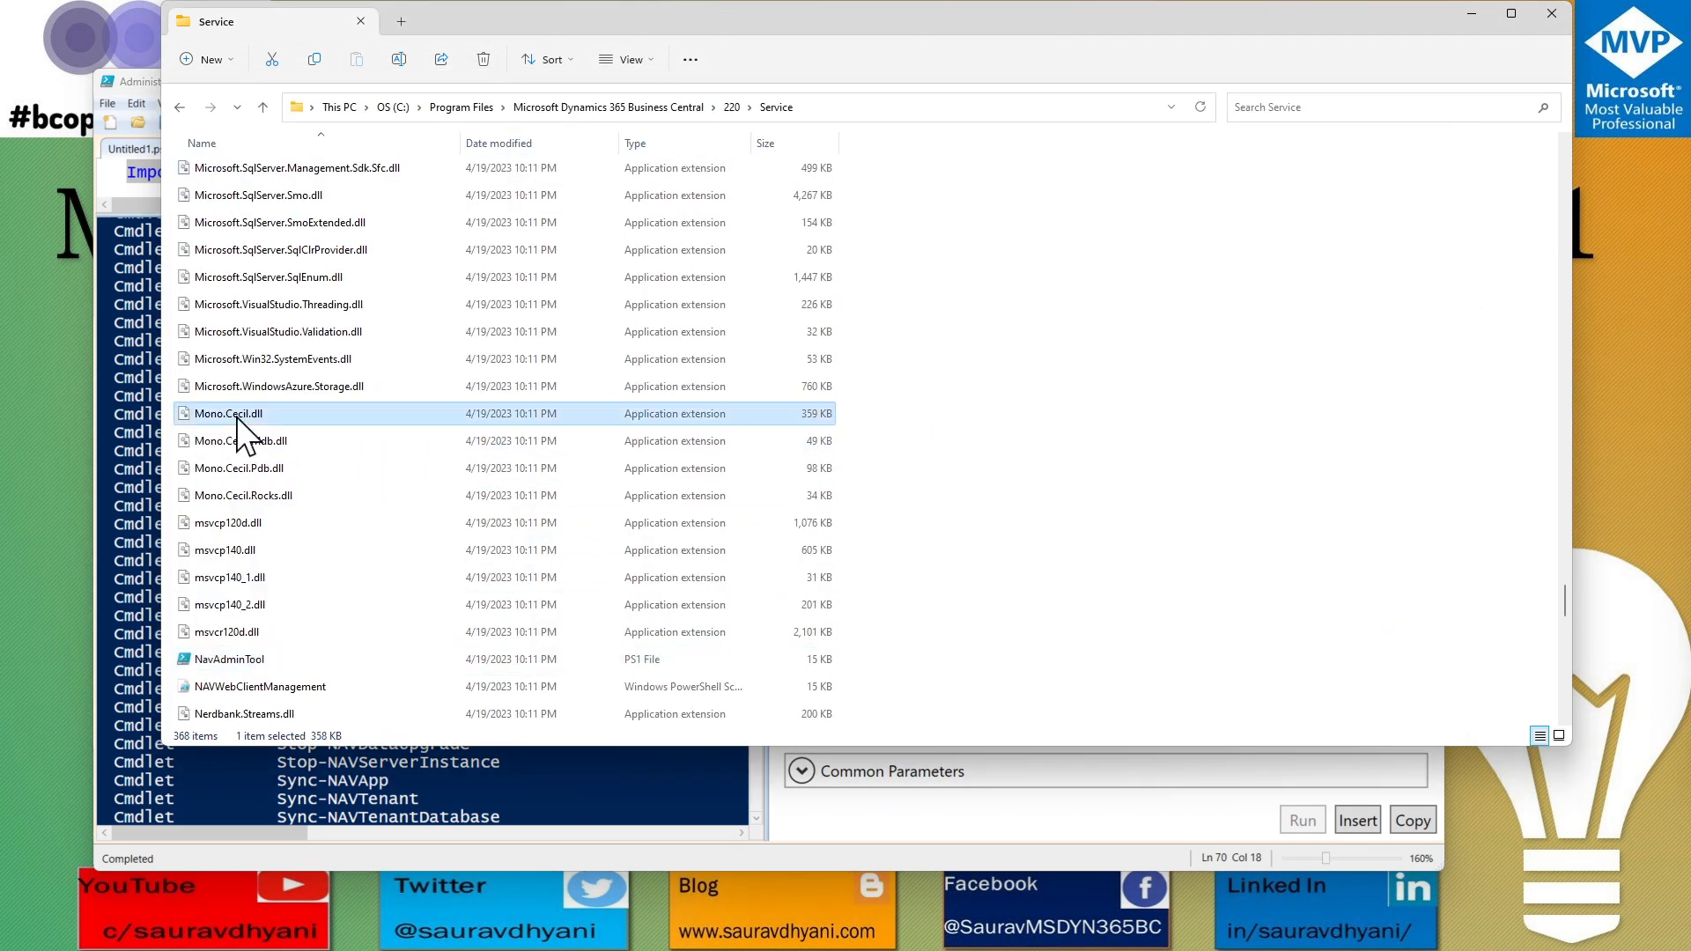
key("c")
key("c")
key("c")
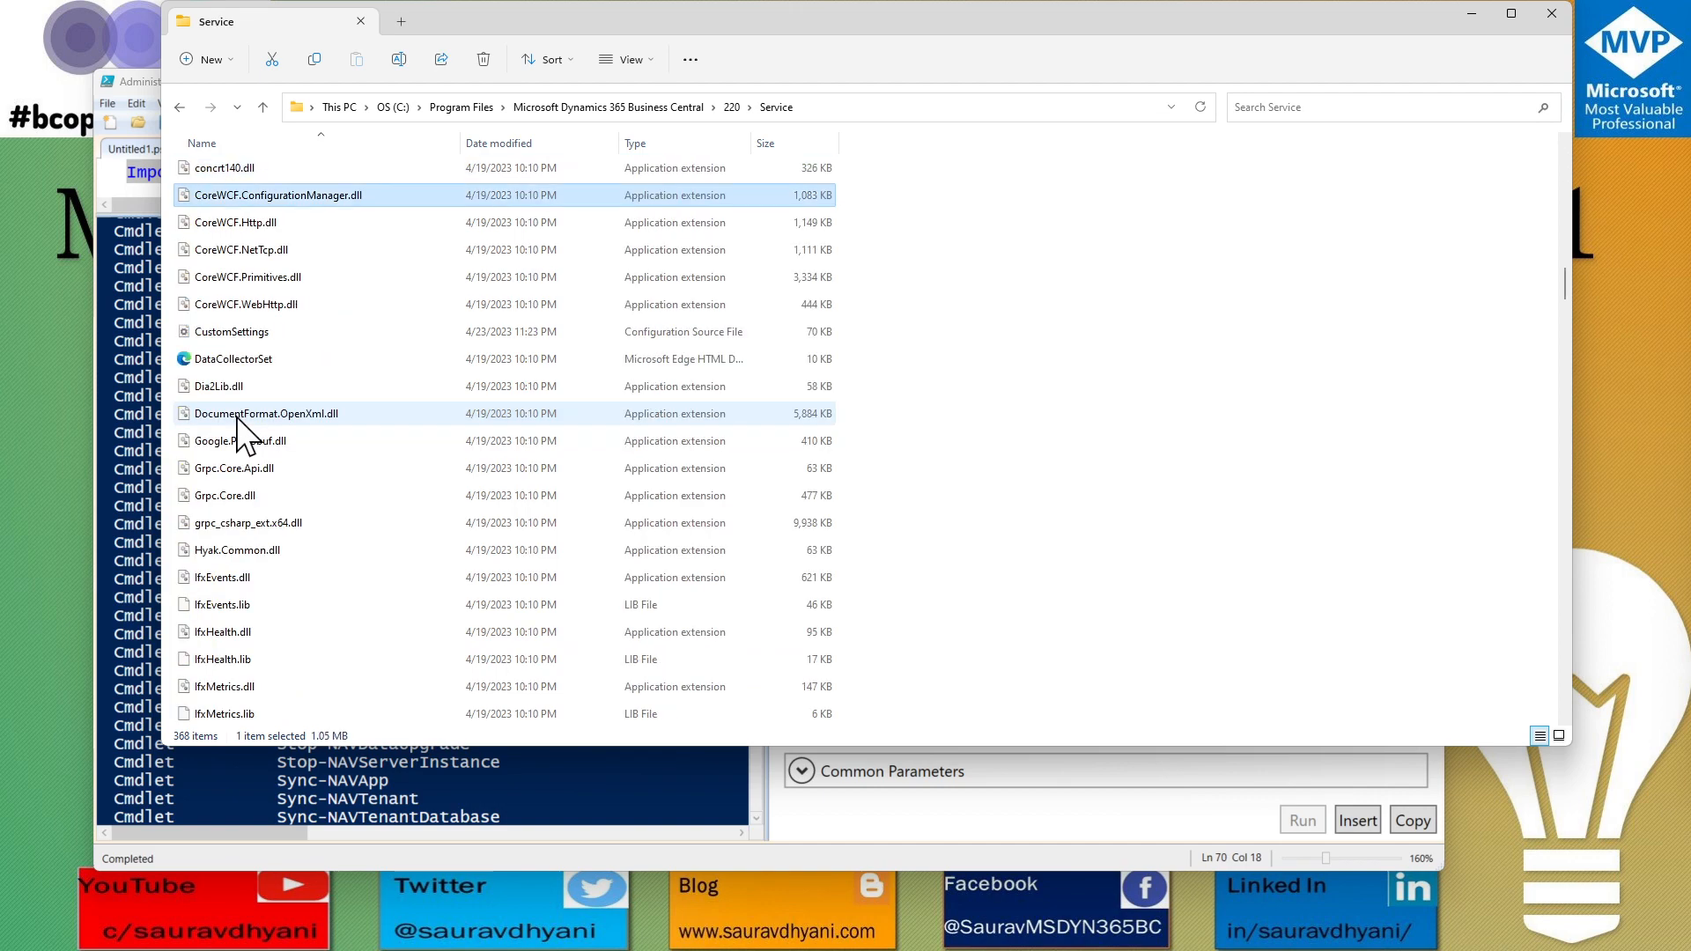
left_click(230, 332)
right_click(226, 333)
left_click(309, 393)
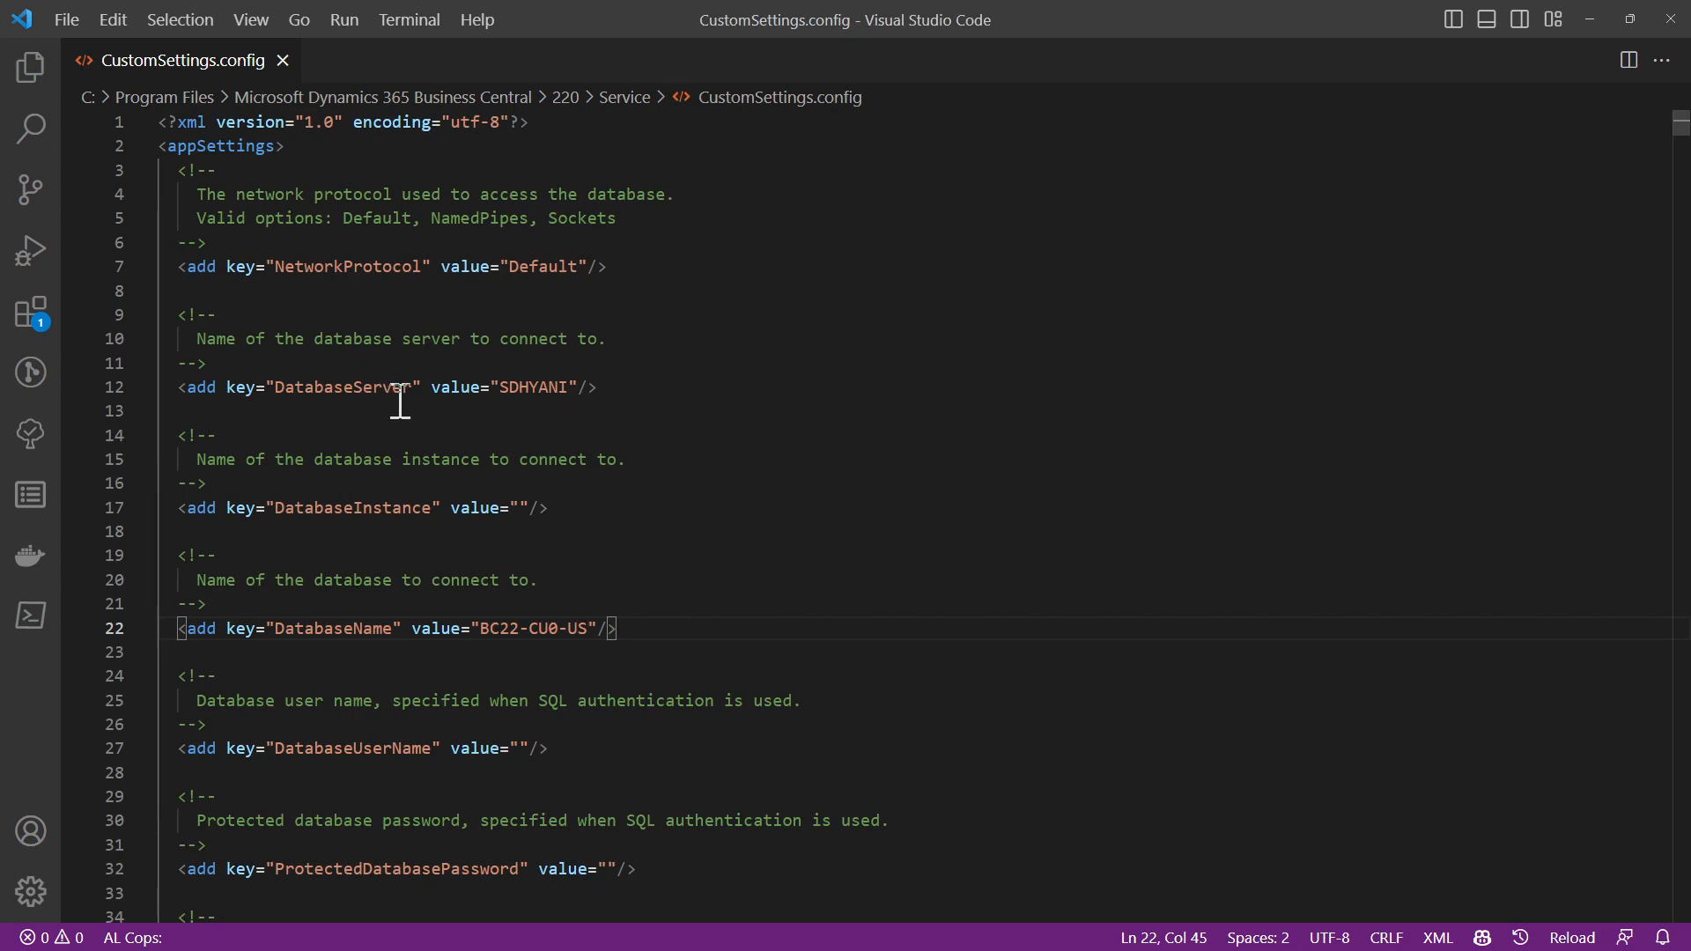
Step: Locate the ServerInstance value in CustomSettings.config and place the PowerShell ISE window beside the file with a wider Commands add-on
scroll(938, 355, "down", 10)
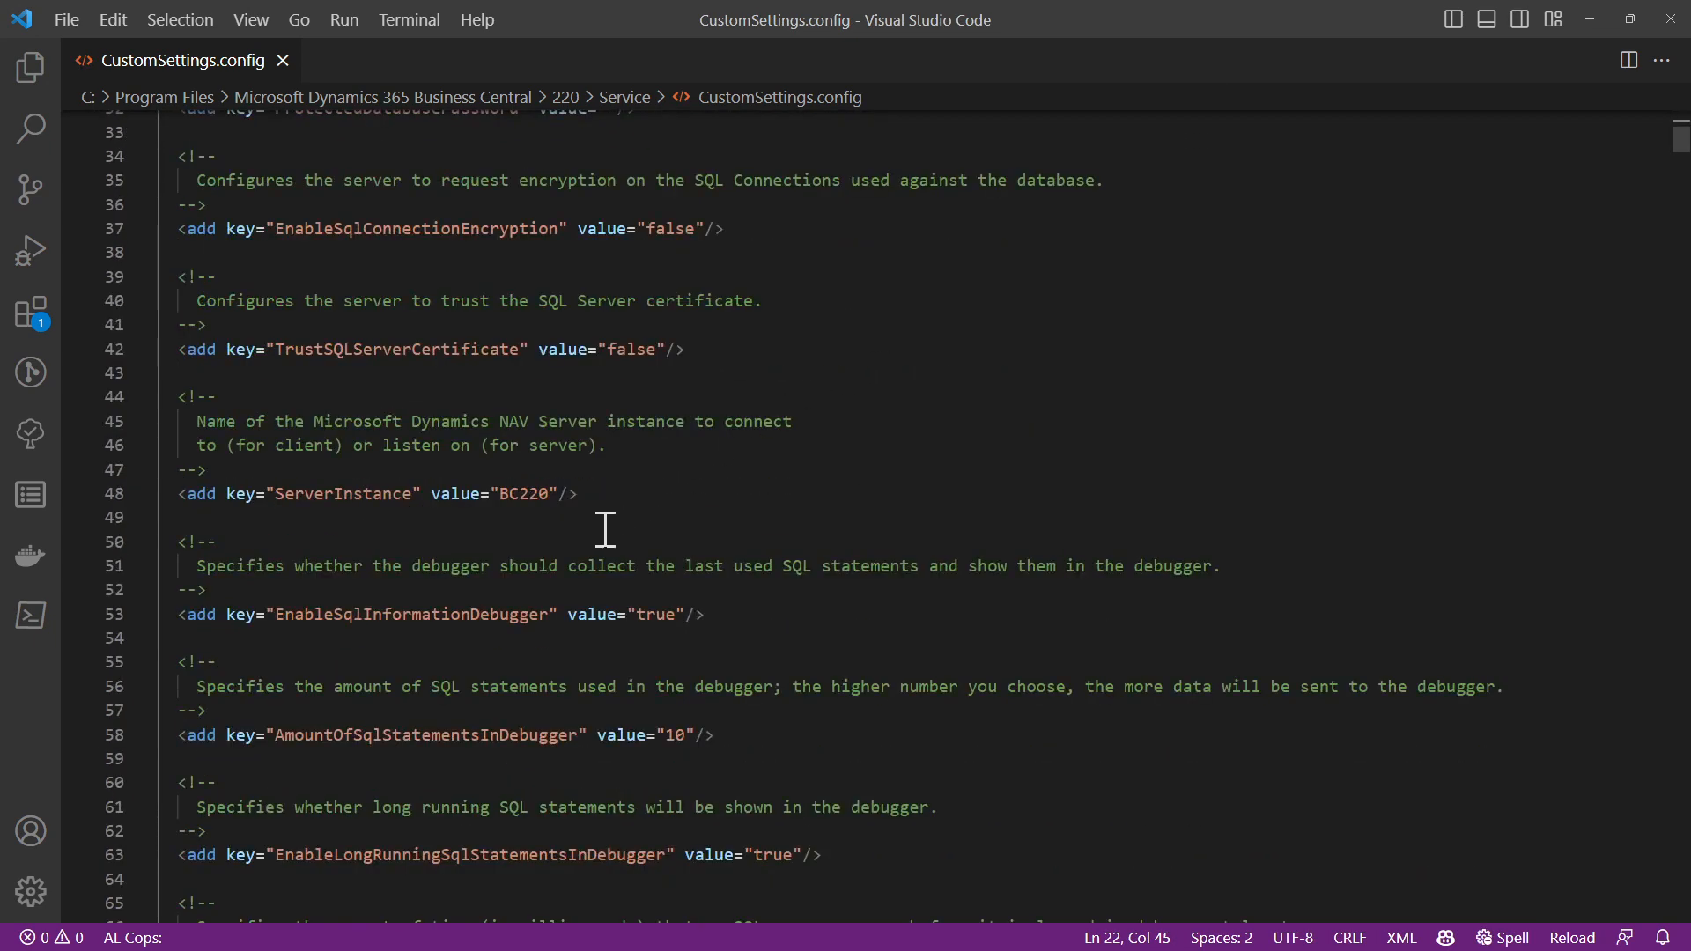
double_click(520, 495)
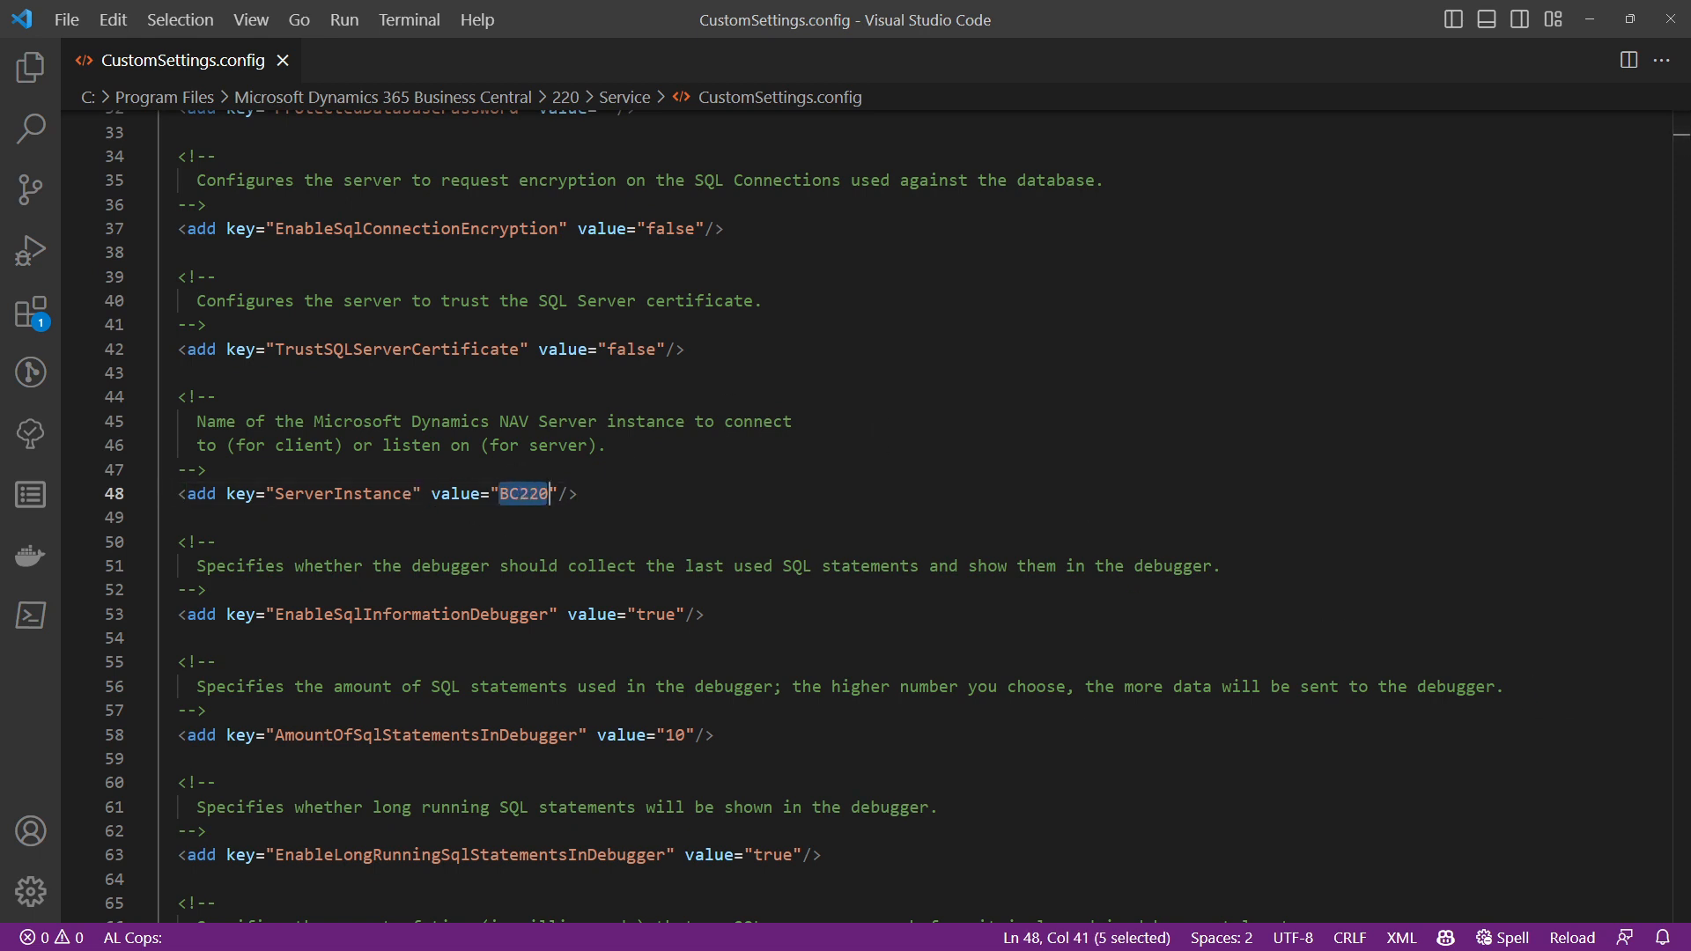
key("alt+Tab")
left_click_drag(898, 83, 1514, 82)
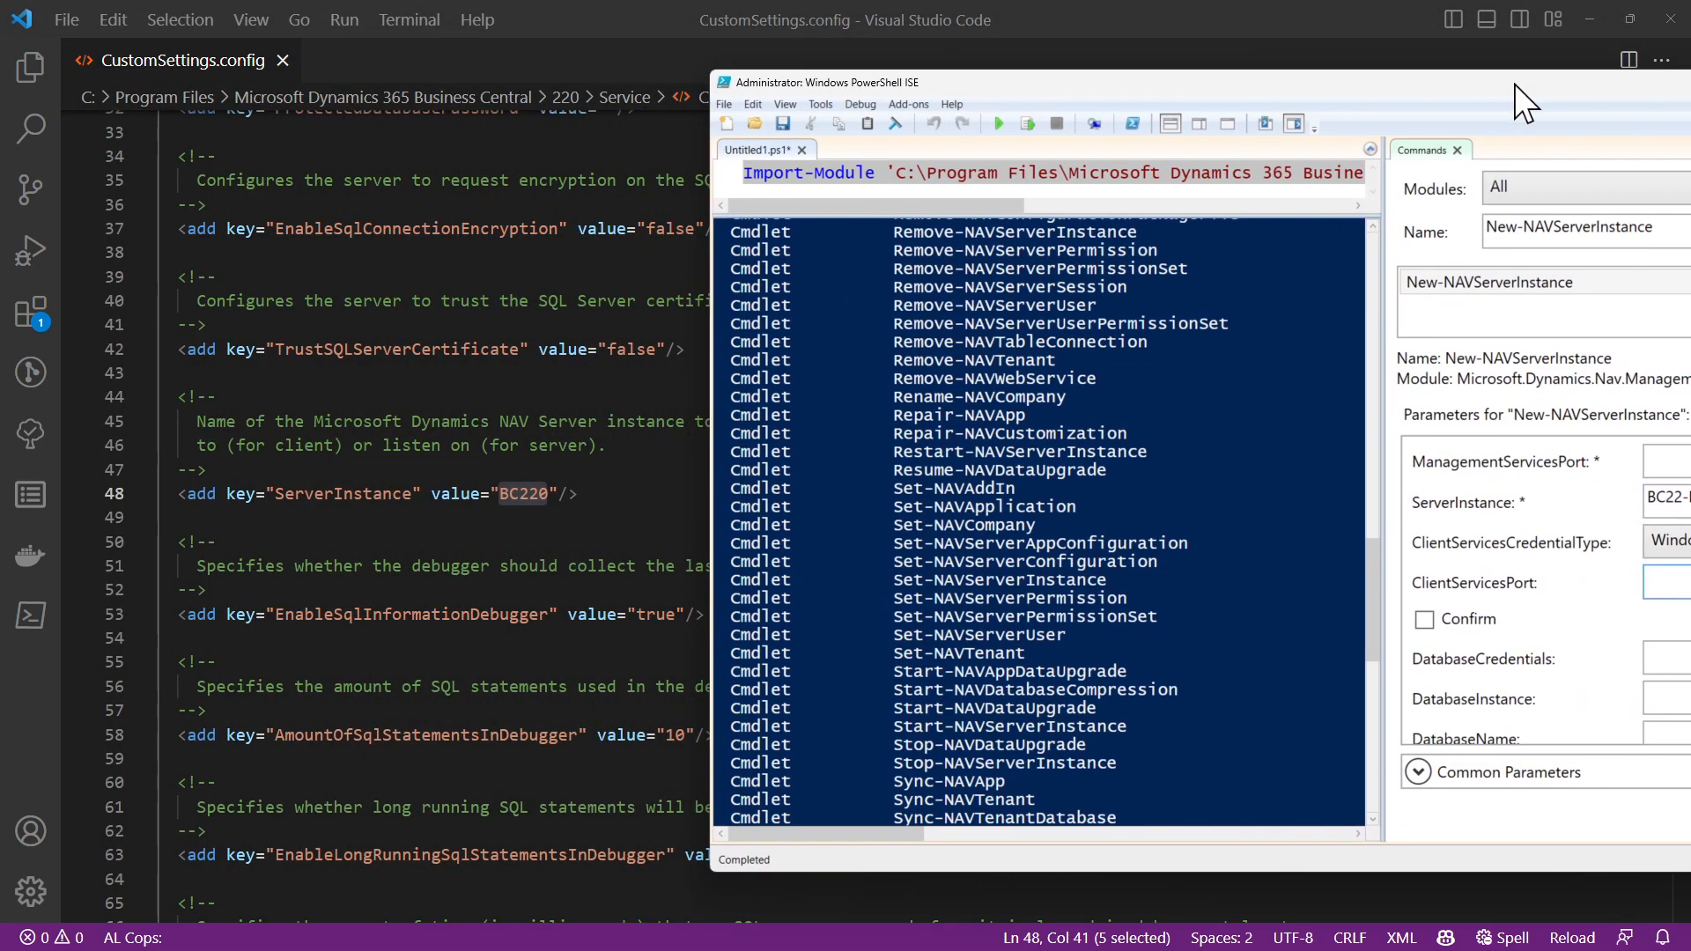
left_click_drag(1364, 425, 1039, 426)
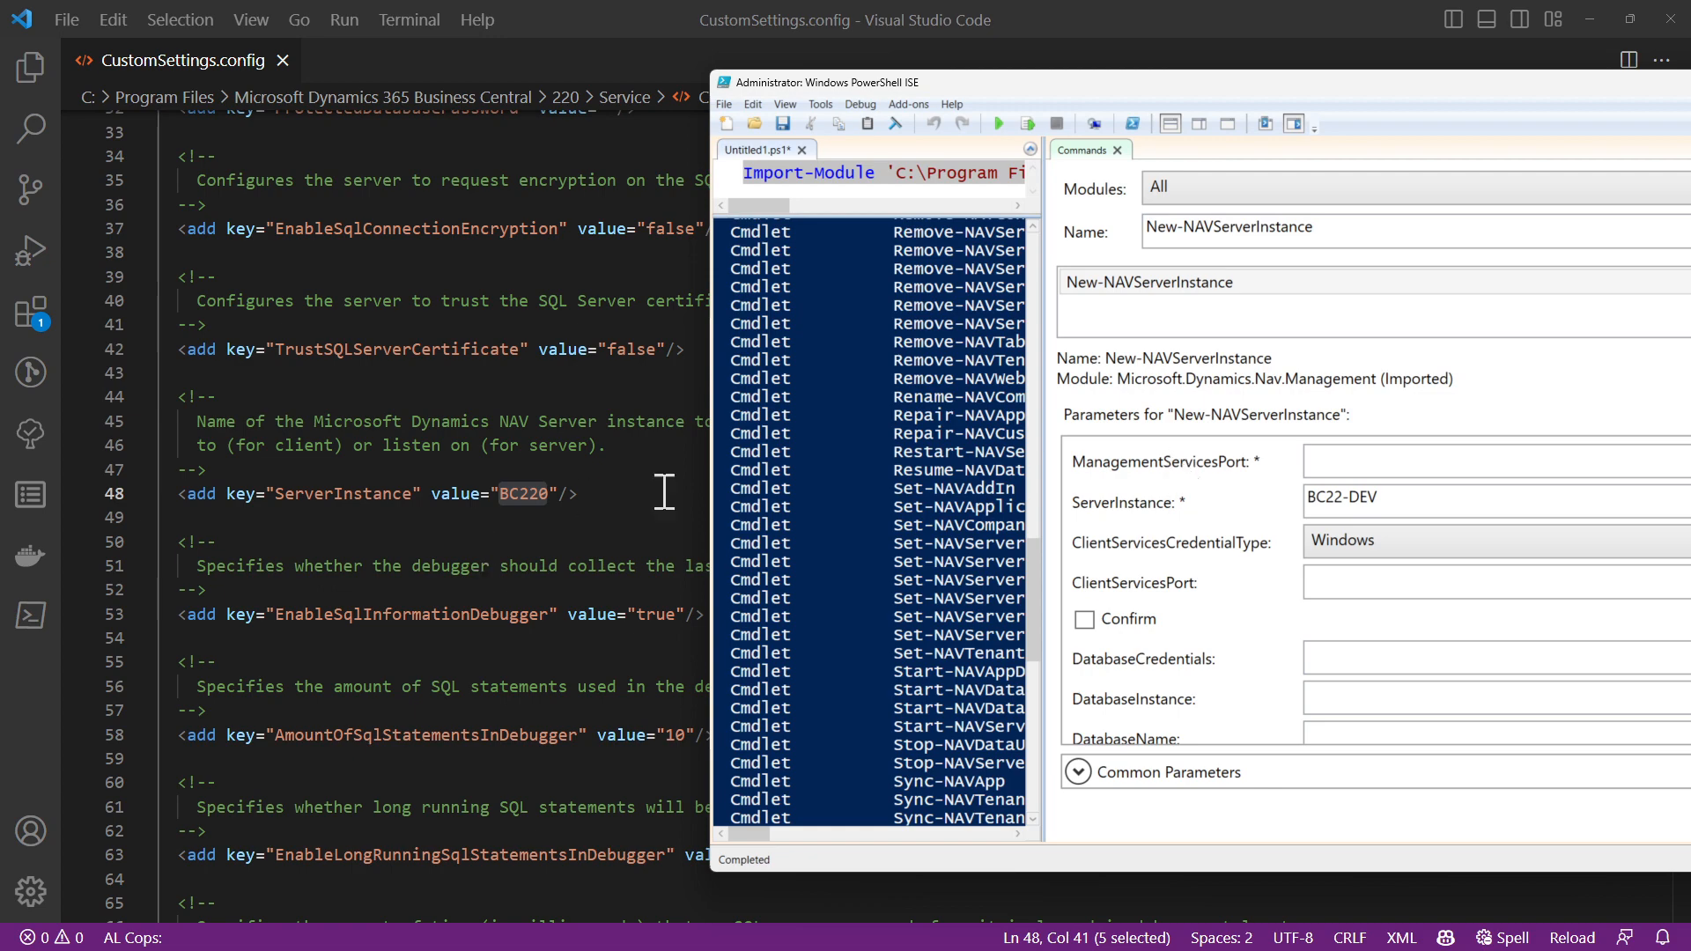
Step: Copy the ClientServicesPort value from CustomSettings.config into the matching New-NAVServerInstance parameter and change it to 7146
scroll(363, 553, "down", 9)
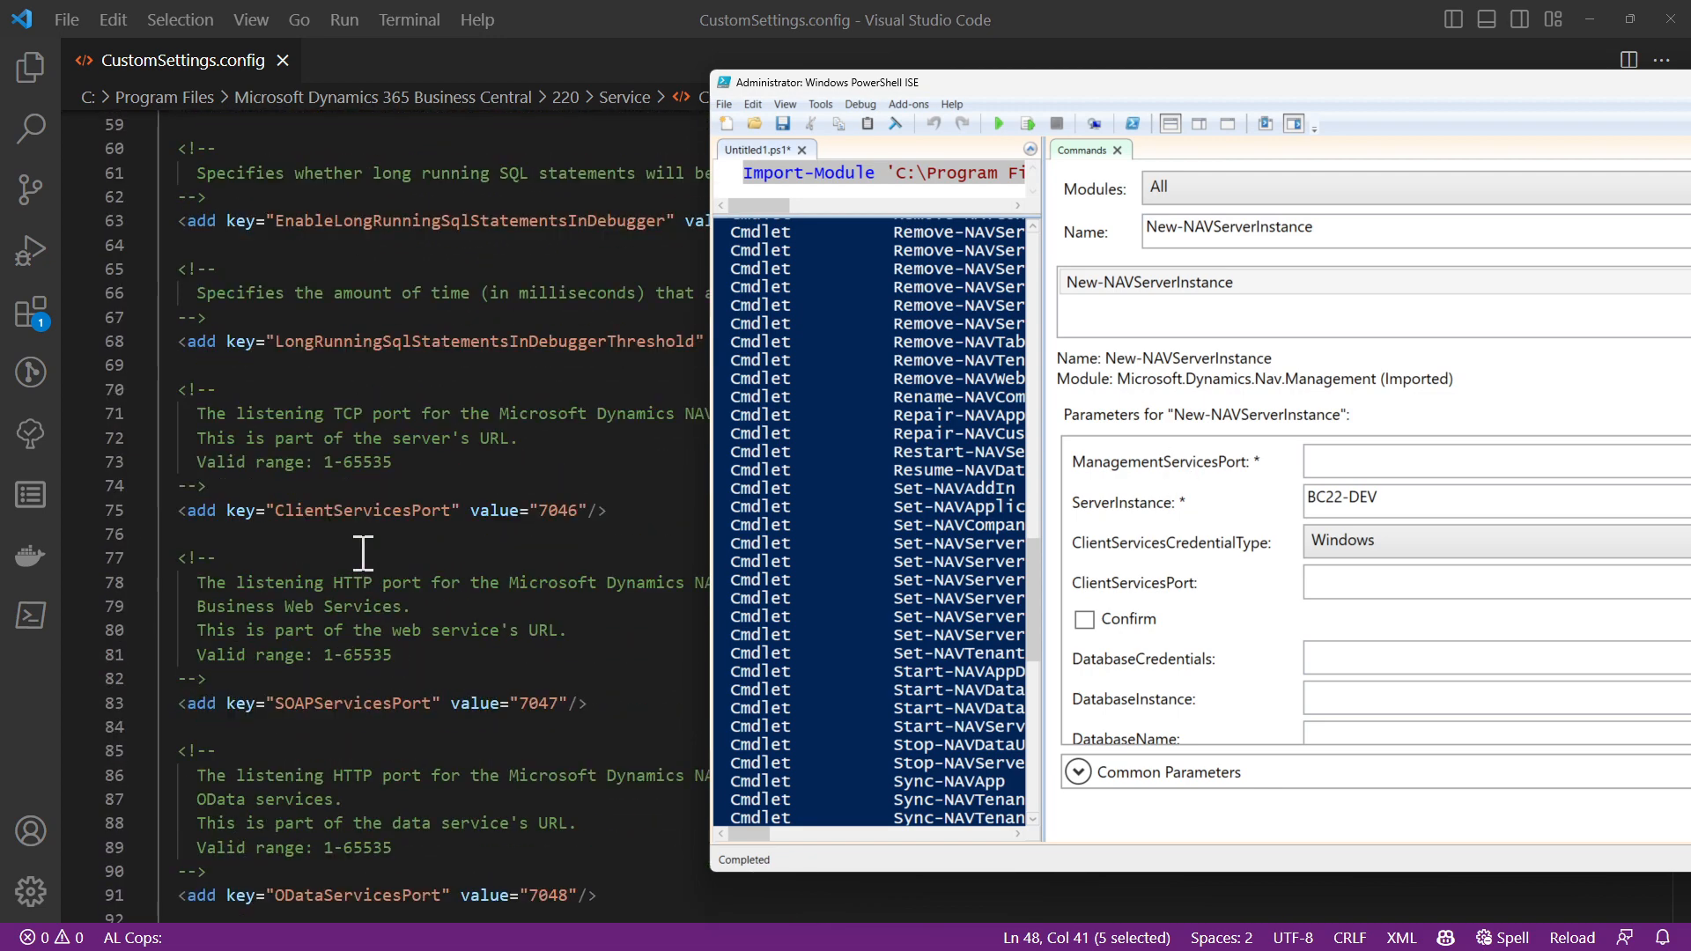
left_click(363, 554)
double_click(374, 509)
double_click(570, 510)
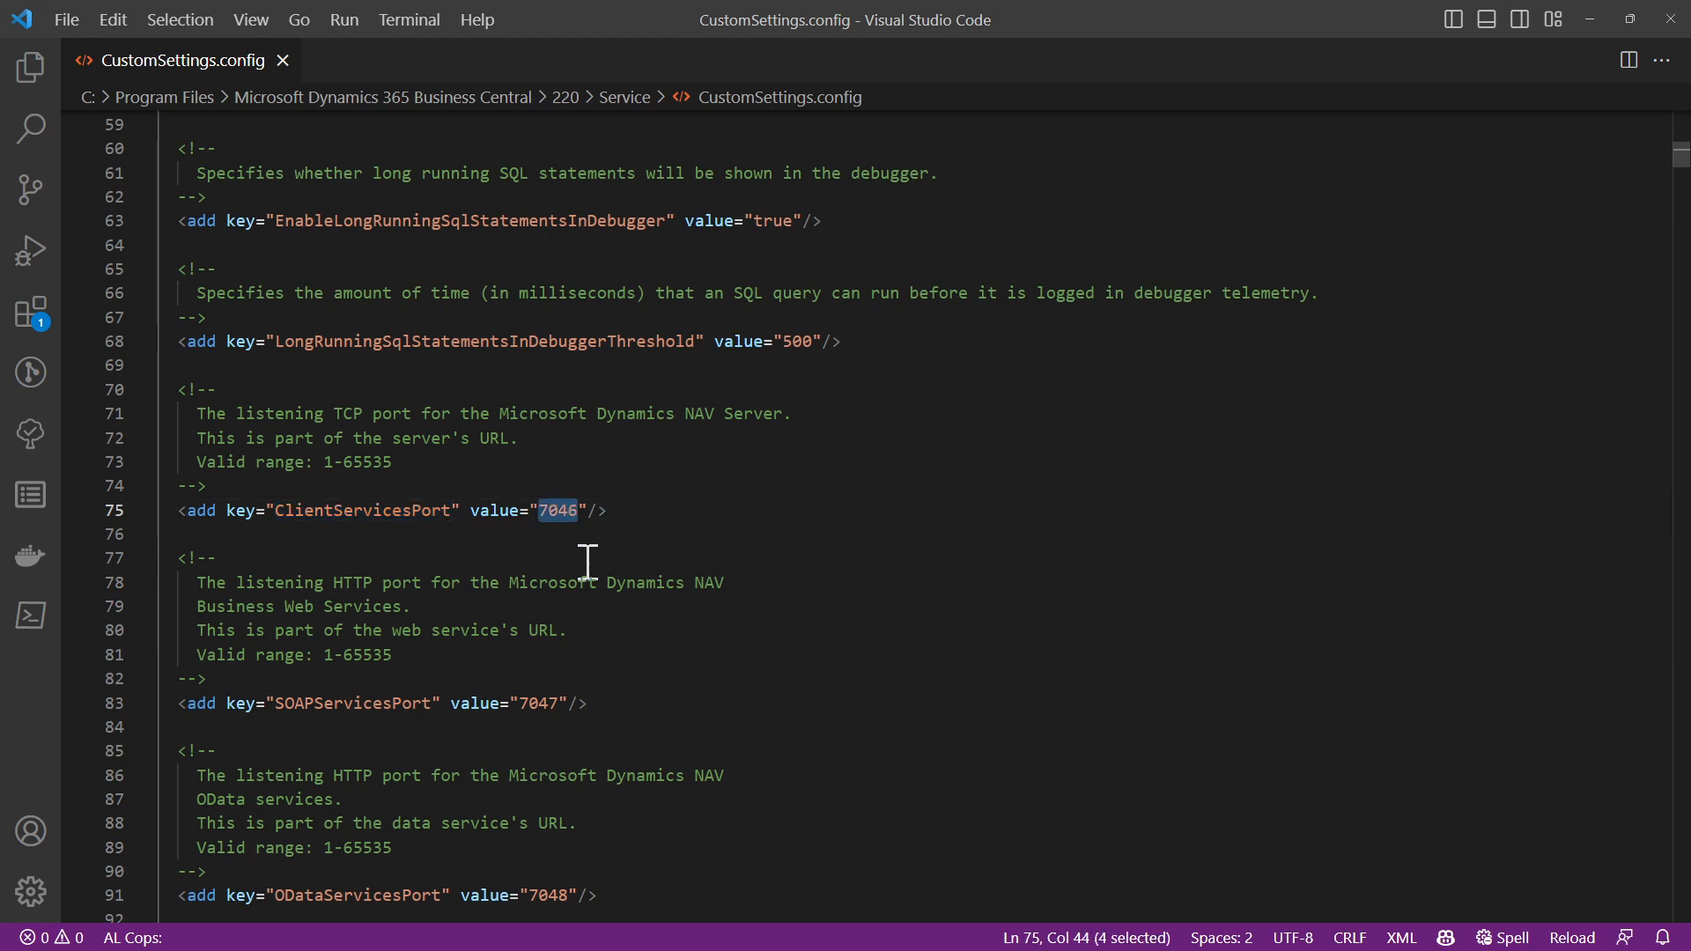
key("alt+Tab")
left_click(1335, 588)
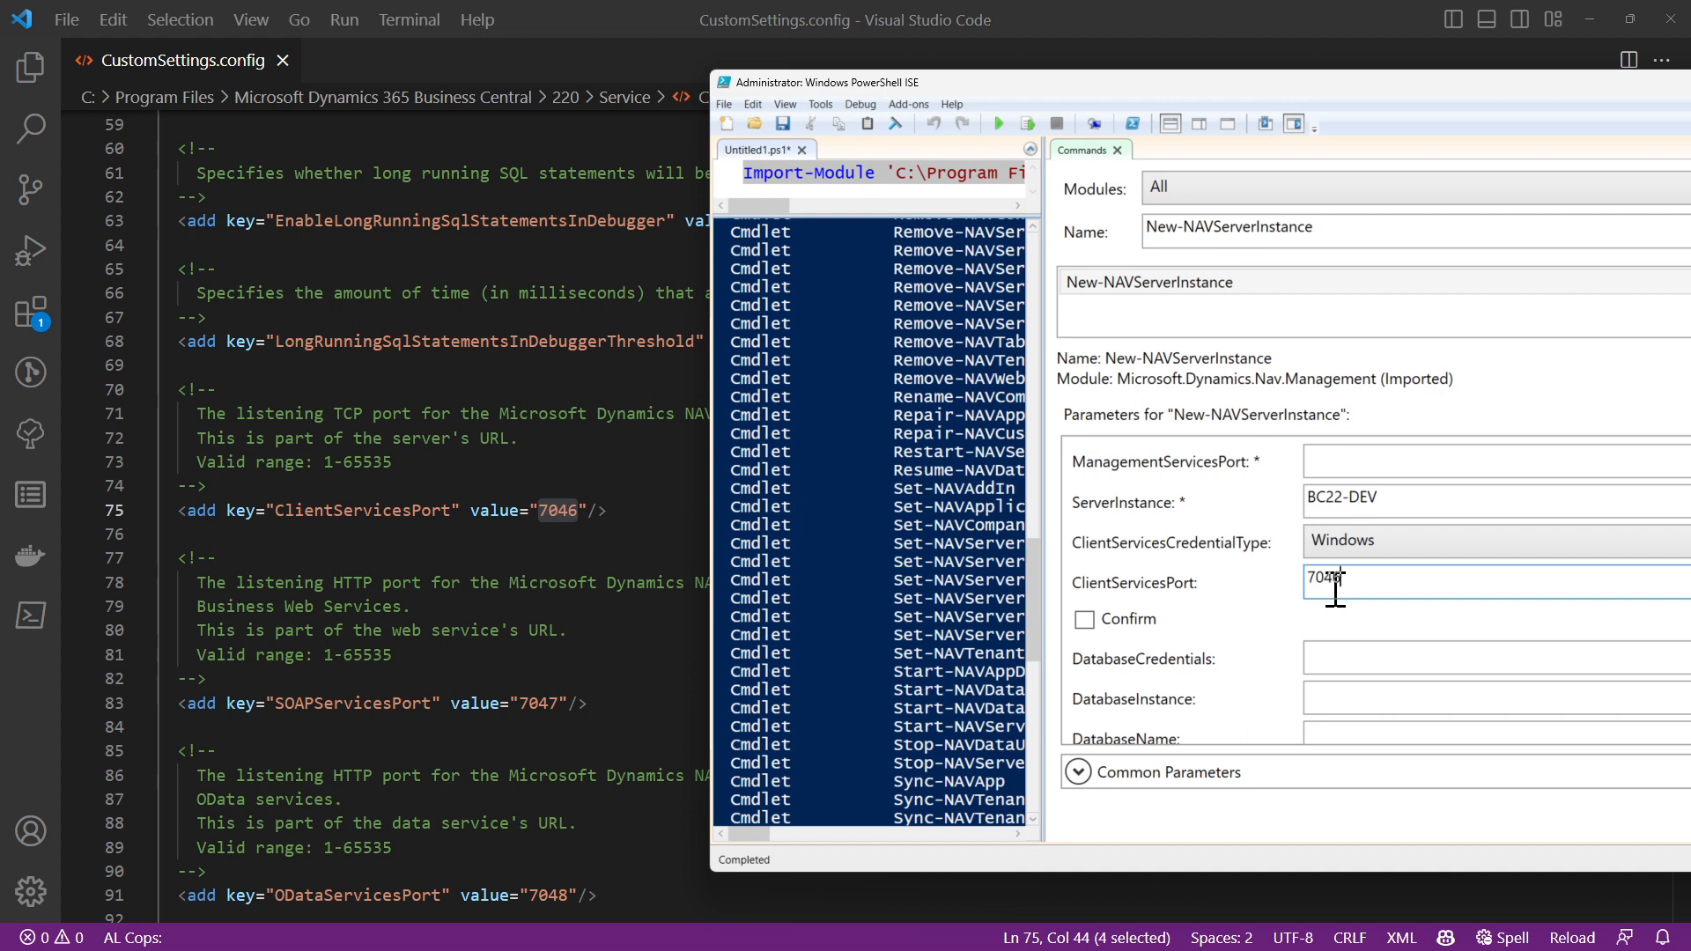
key("BackSpace")
type("1")
Step: Find ManagementServicesPort in CustomSettings.config, copy its value into the matching cmdlet parameter and change it to 7145
left_click(346, 529)
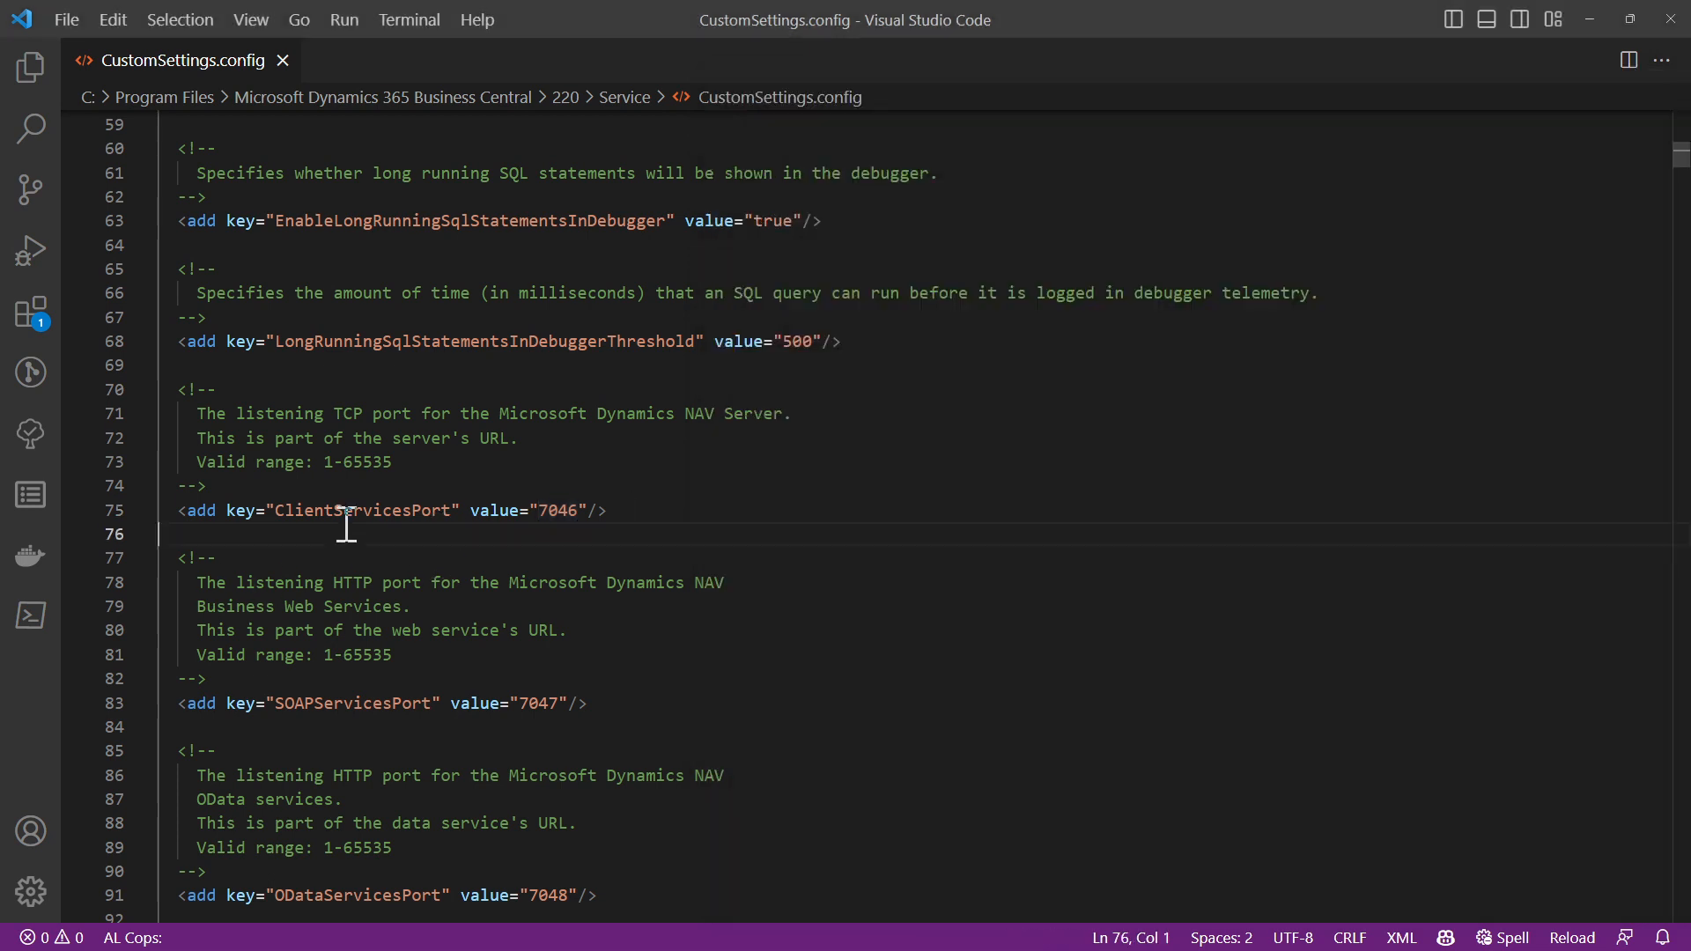
key("ctrl+f")
type("manage")
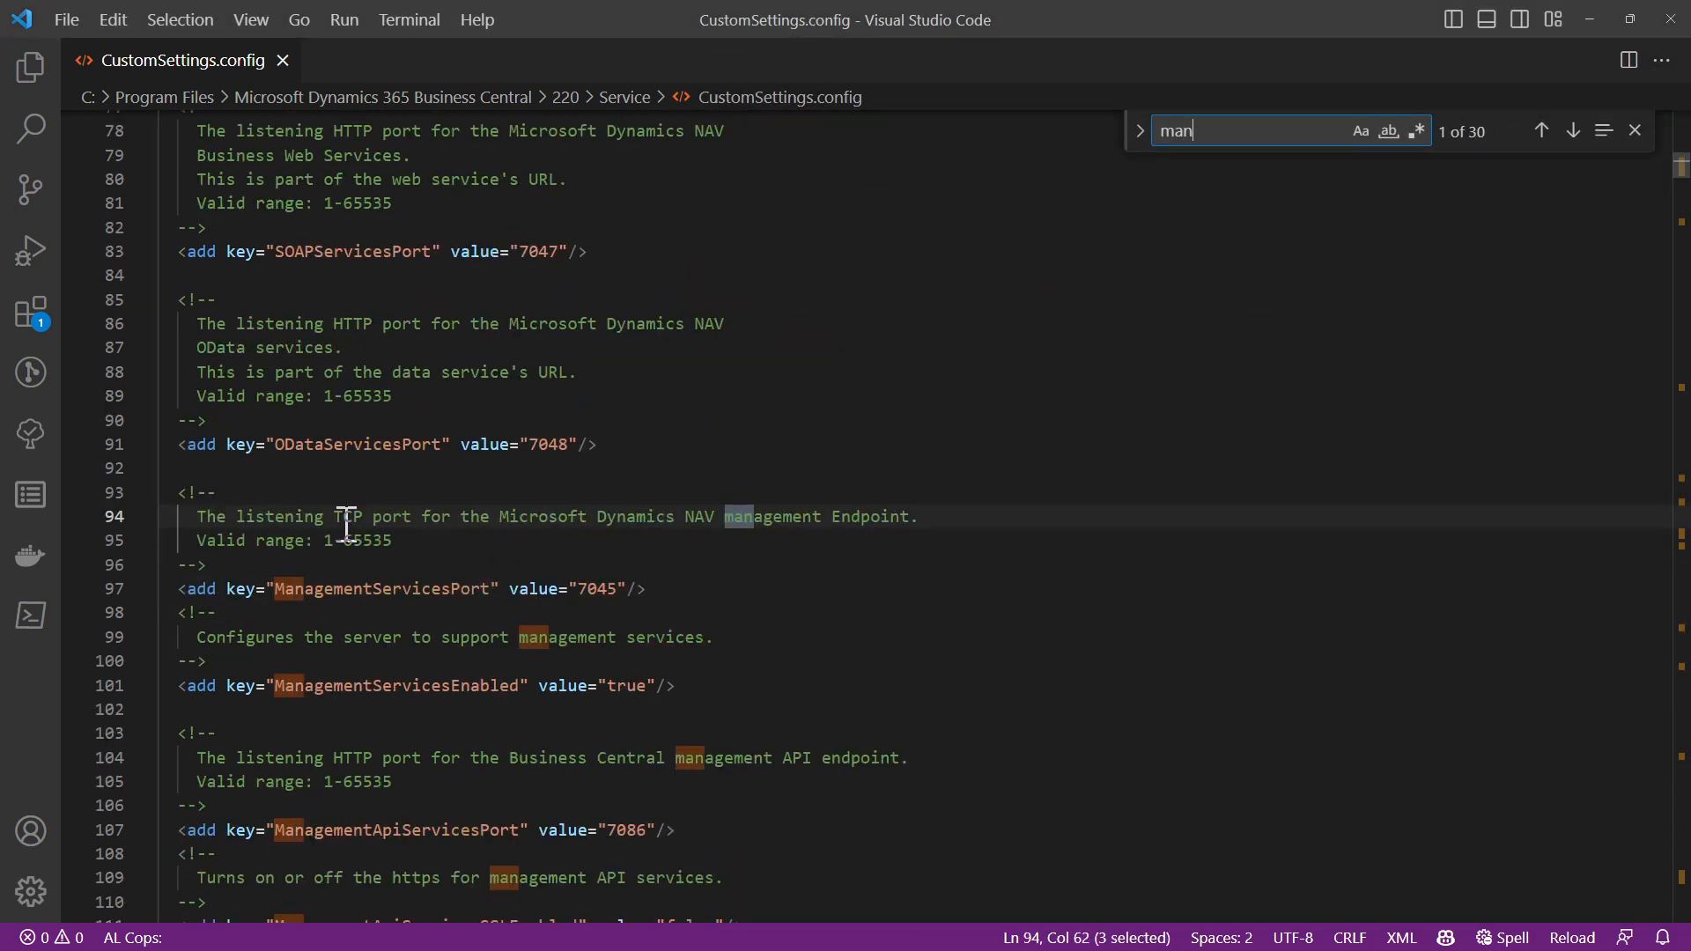
key("Escape")
double_click(592, 589)
key("ctrl+c")
key("alt+Tab")
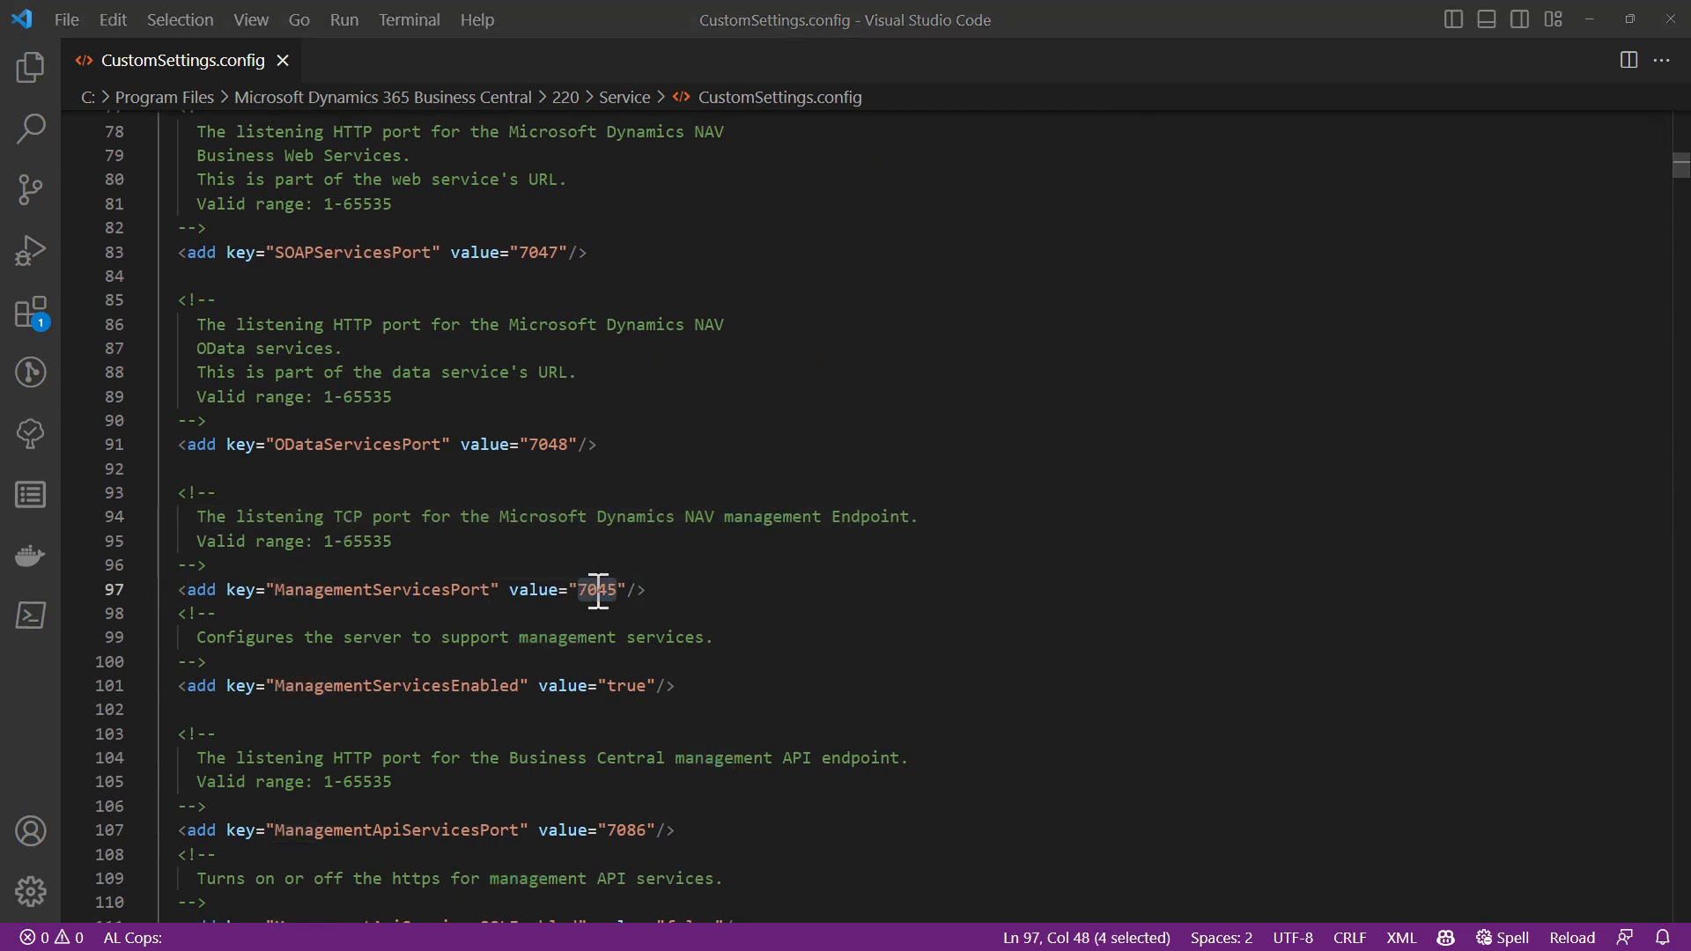
left_click(1358, 464)
key("ctrl+v")
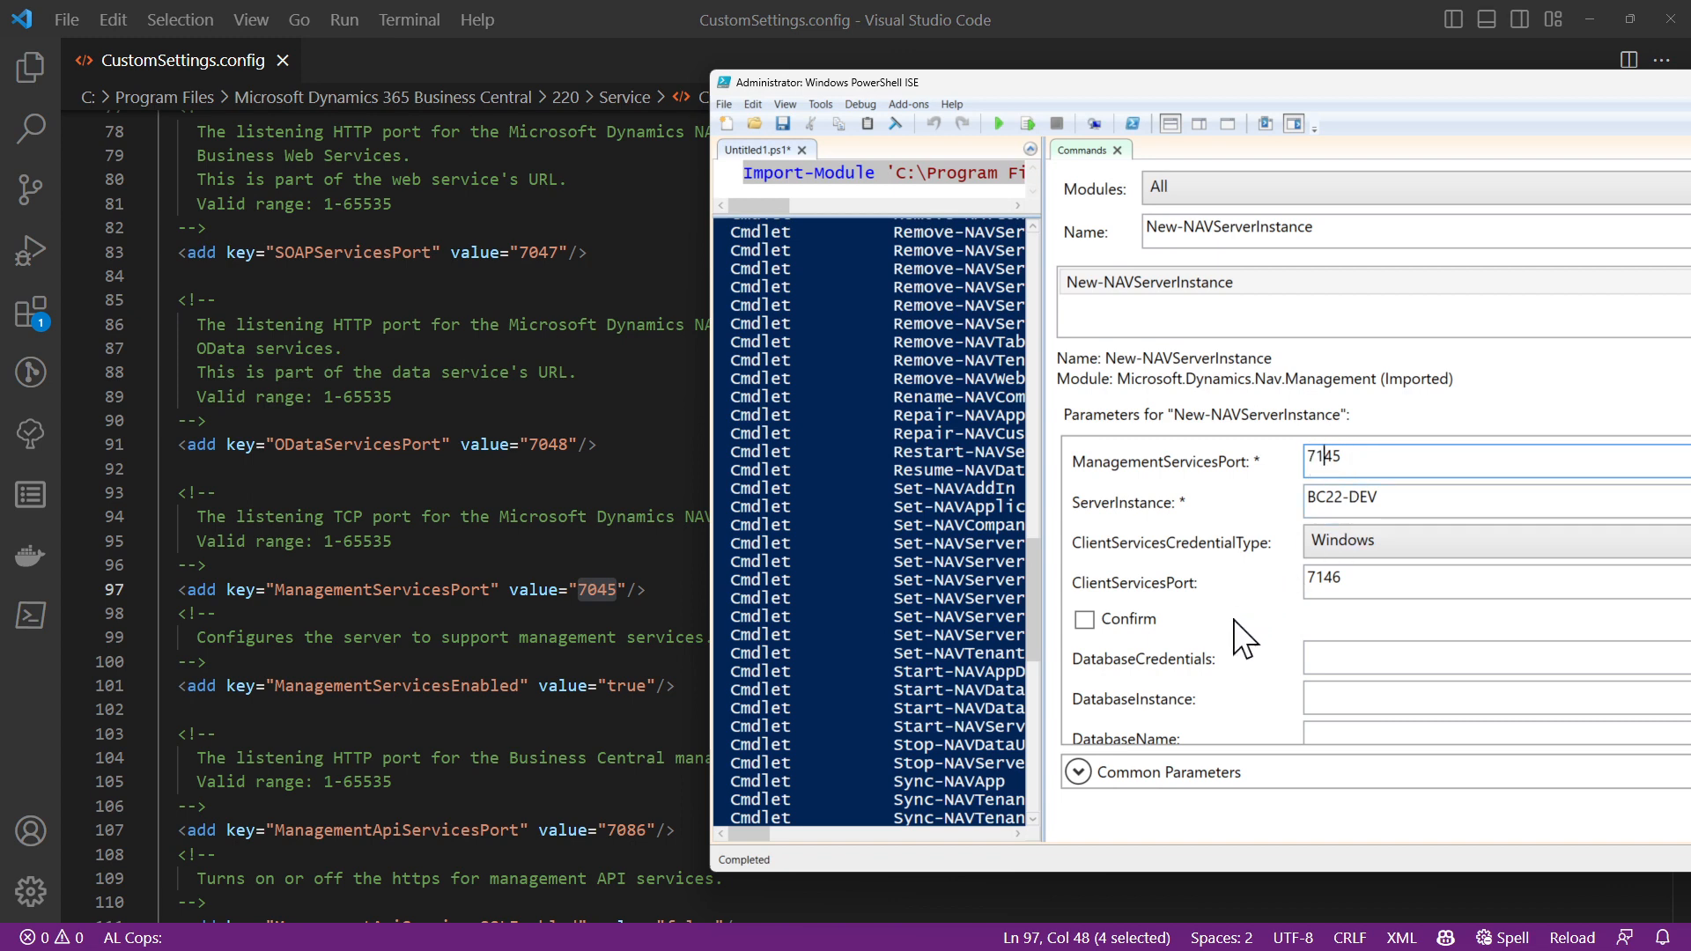
Step: Move the PowerShell ISE window to show more of the parameter form, and activate the DeveloperServicesPort parameter
scroll(1245, 639, "down", 1)
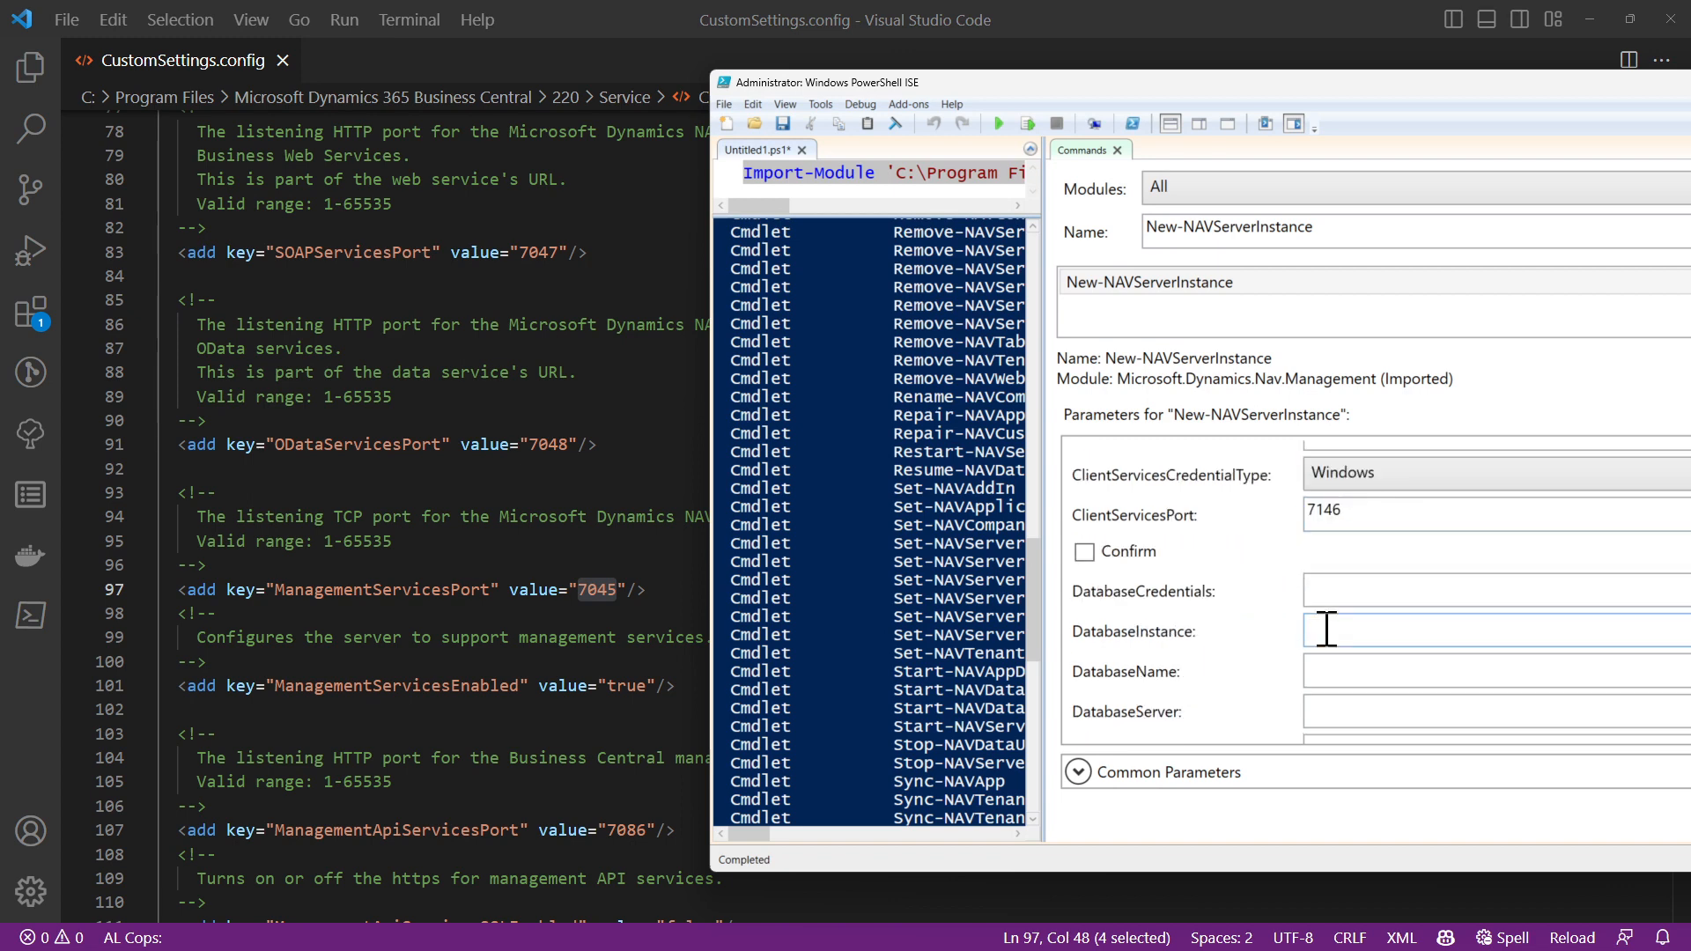
left_click(1335, 684)
left_click(1336, 711)
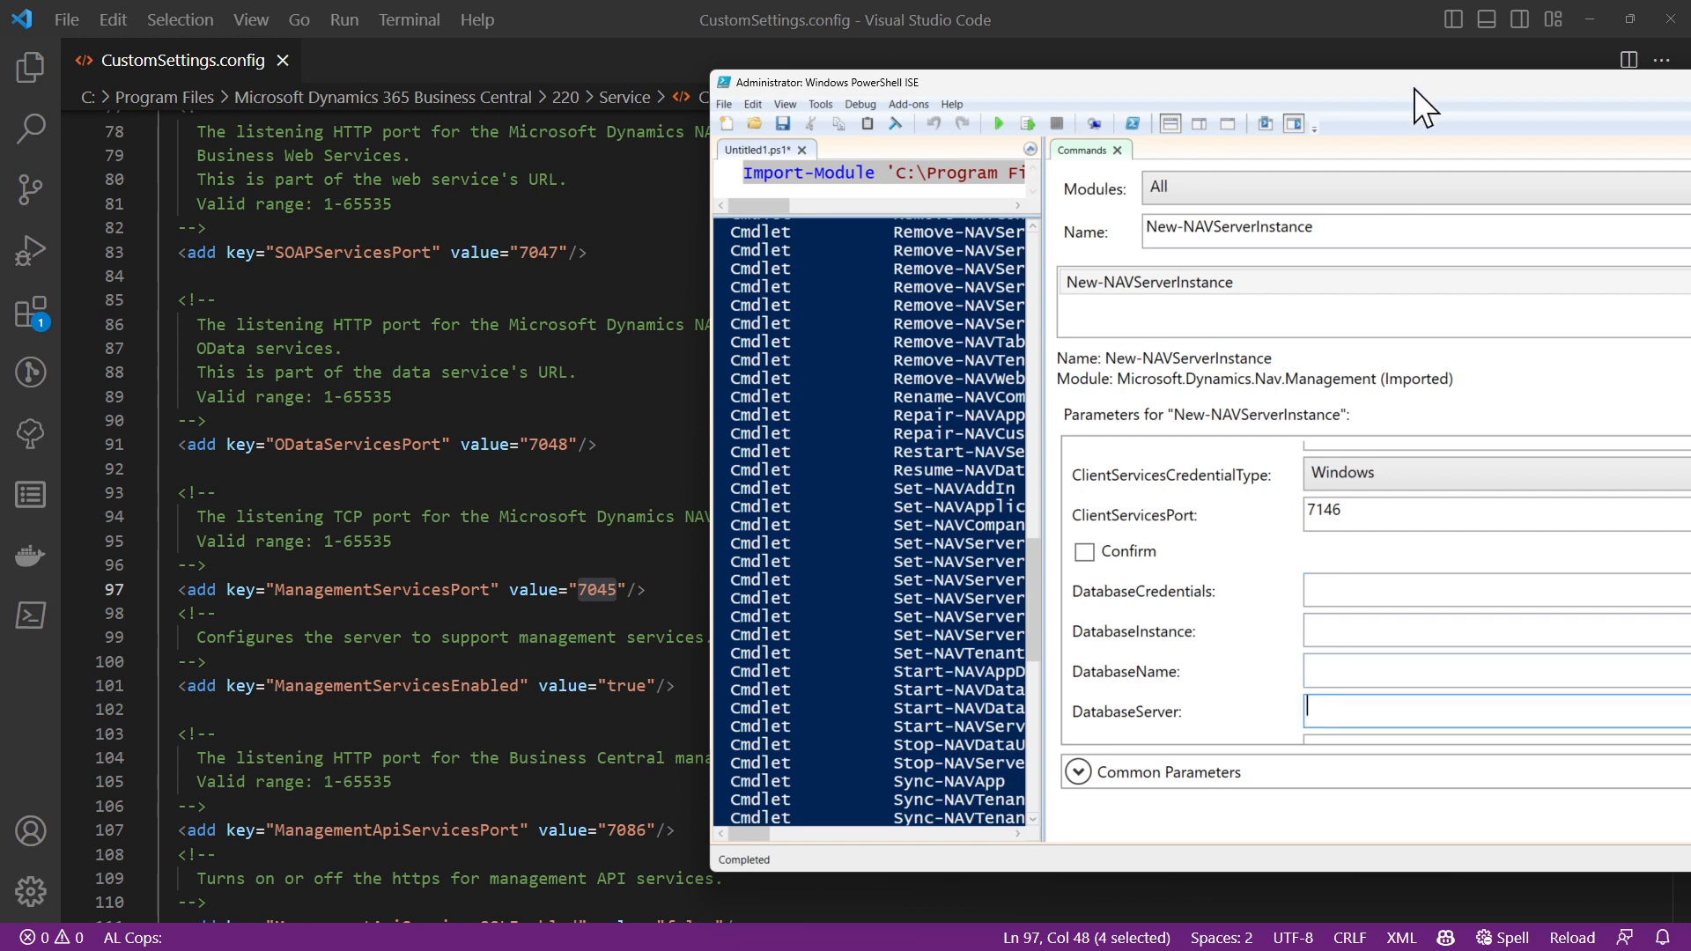
left_click_drag(1414, 88, 1167, 79)
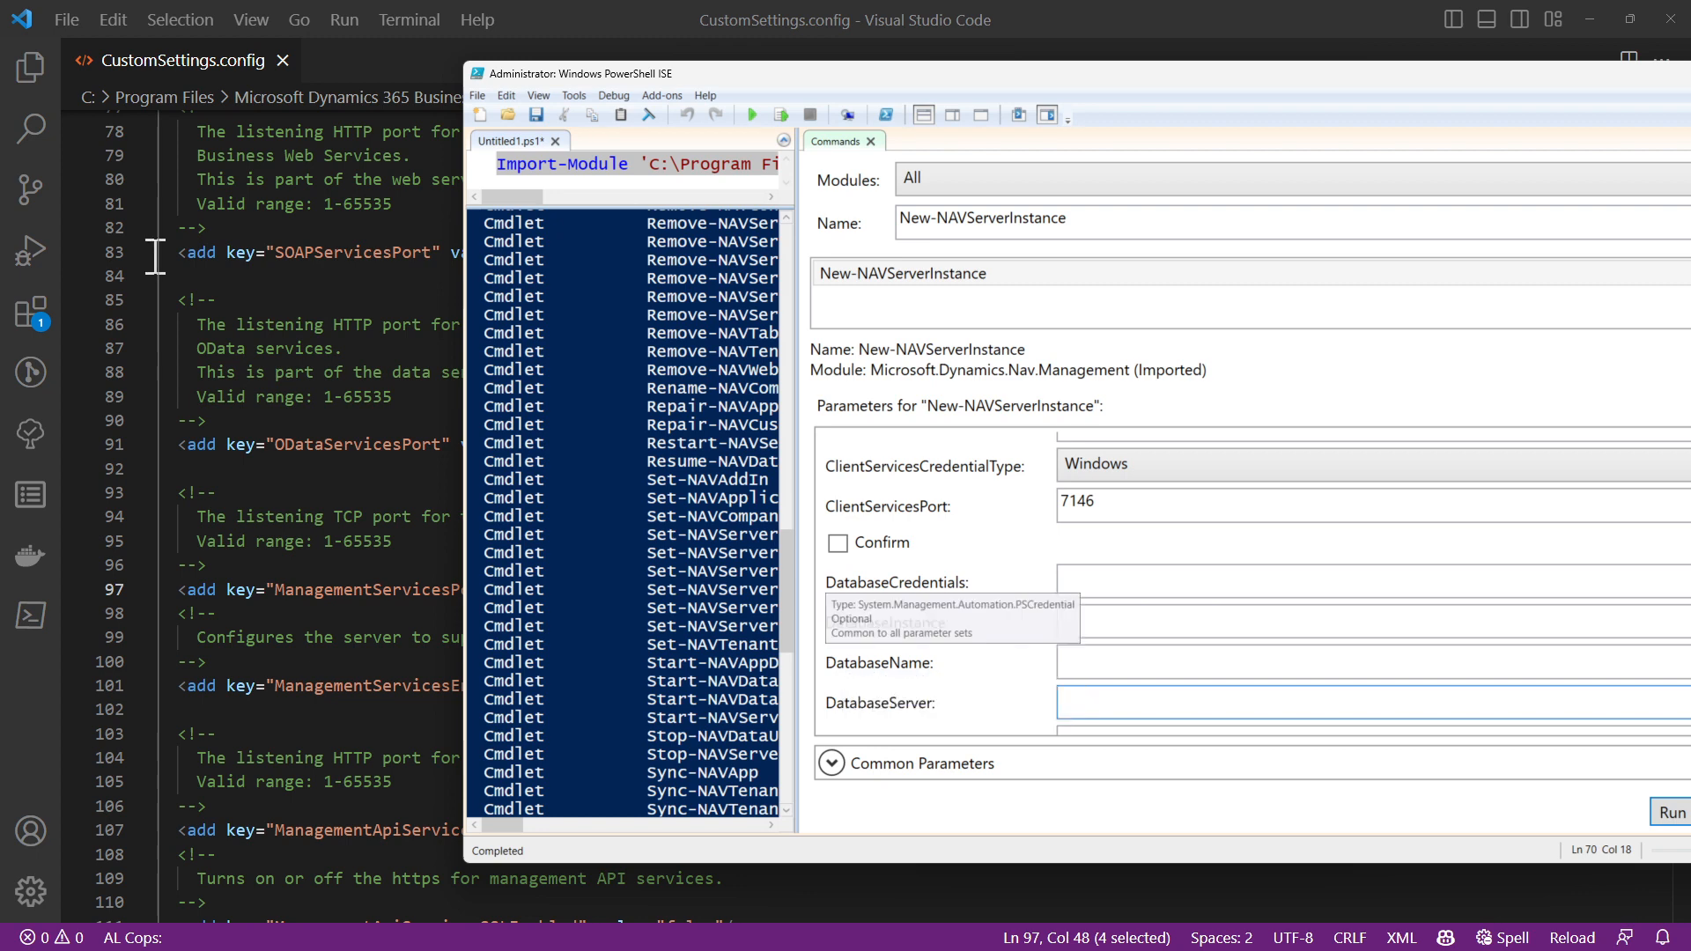
scroll(1211, 574, "down", 2)
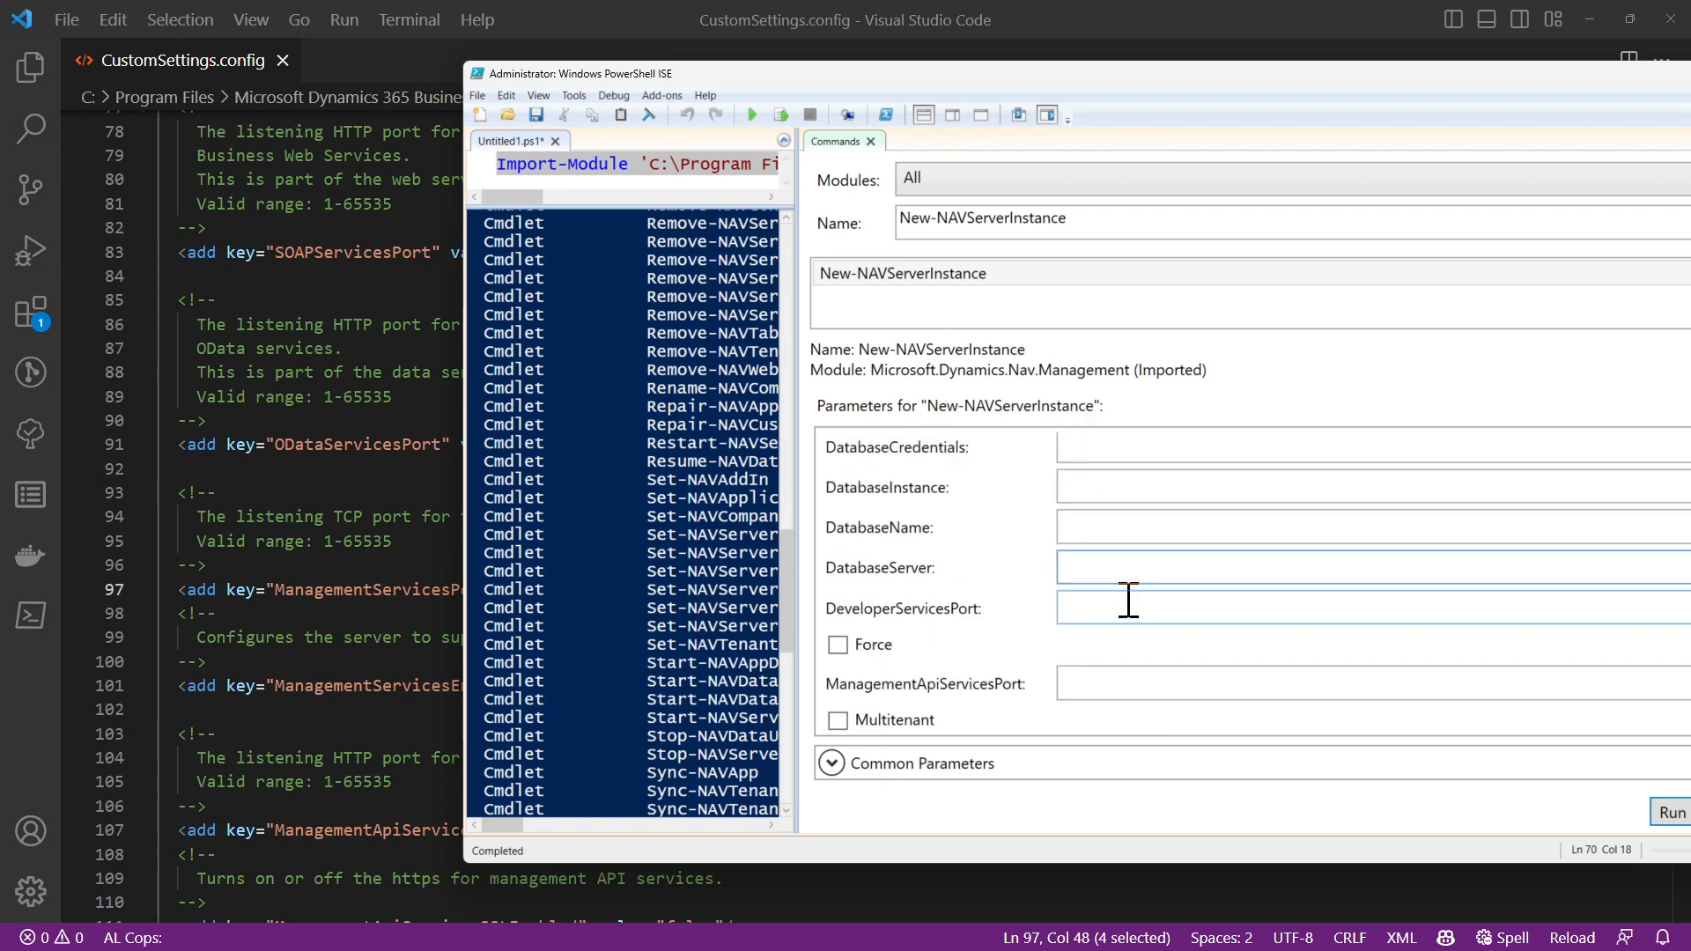
left_click(1136, 610)
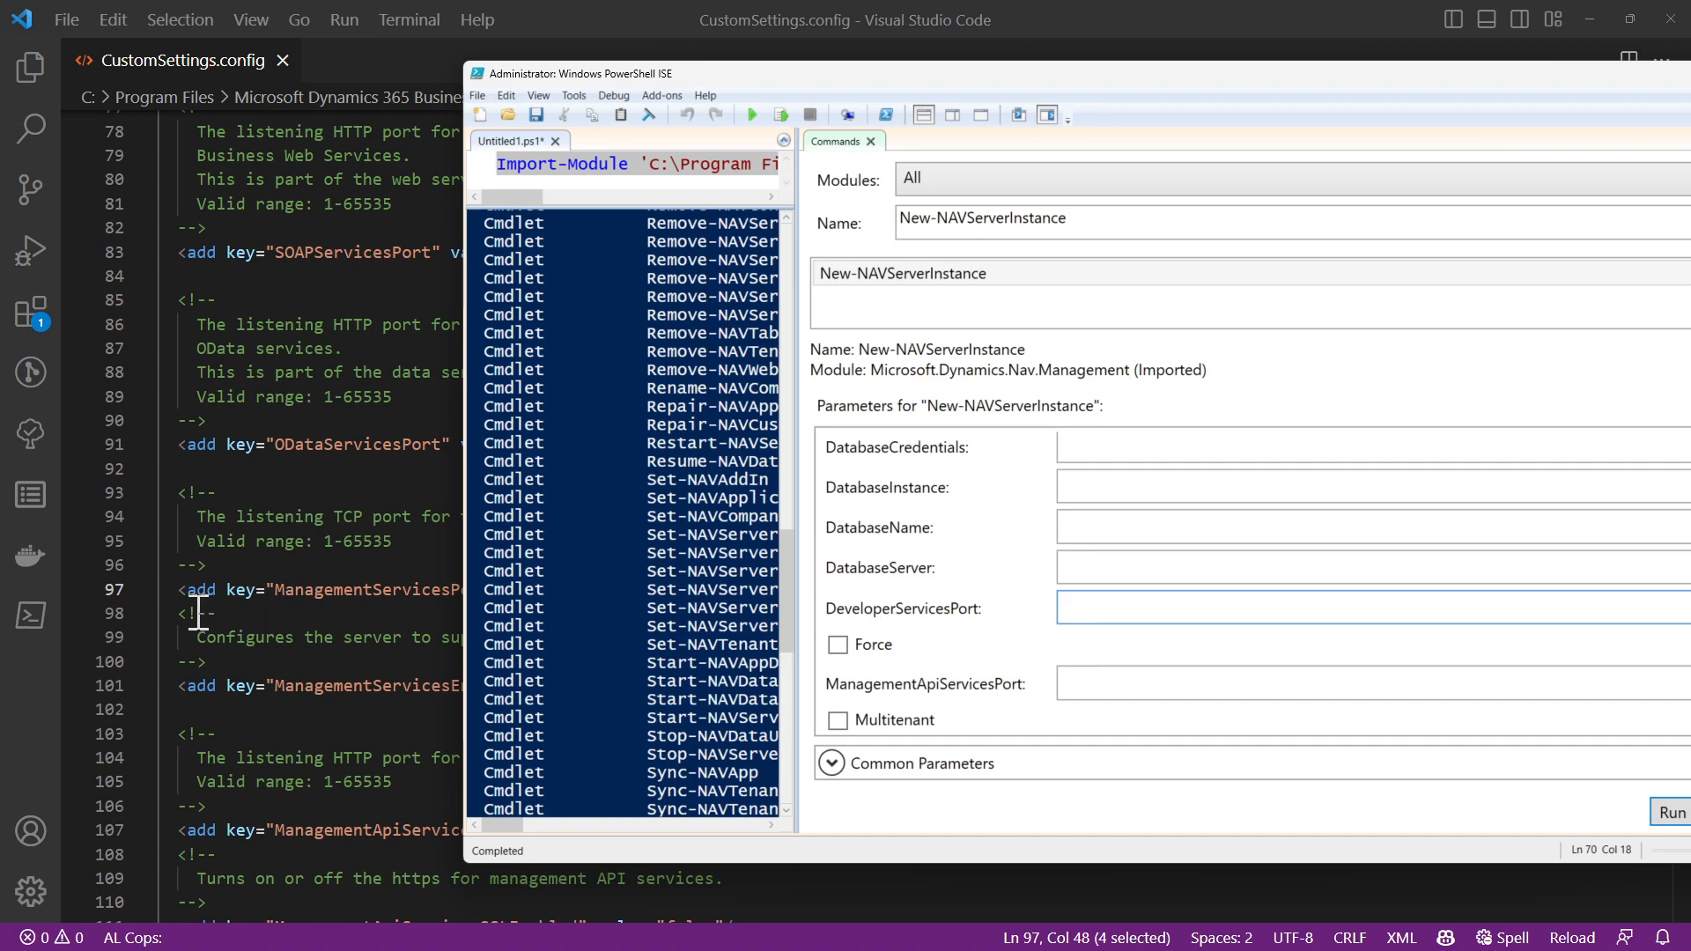
Step: Search CustomSettings.config for "deve" and copy the DeveloperServicesPort value
left_click(304, 613)
scroll(327, 620, "down", 3)
scroll(327, 619, "down", 1)
left_click(470, 680)
key("ctrl+f")
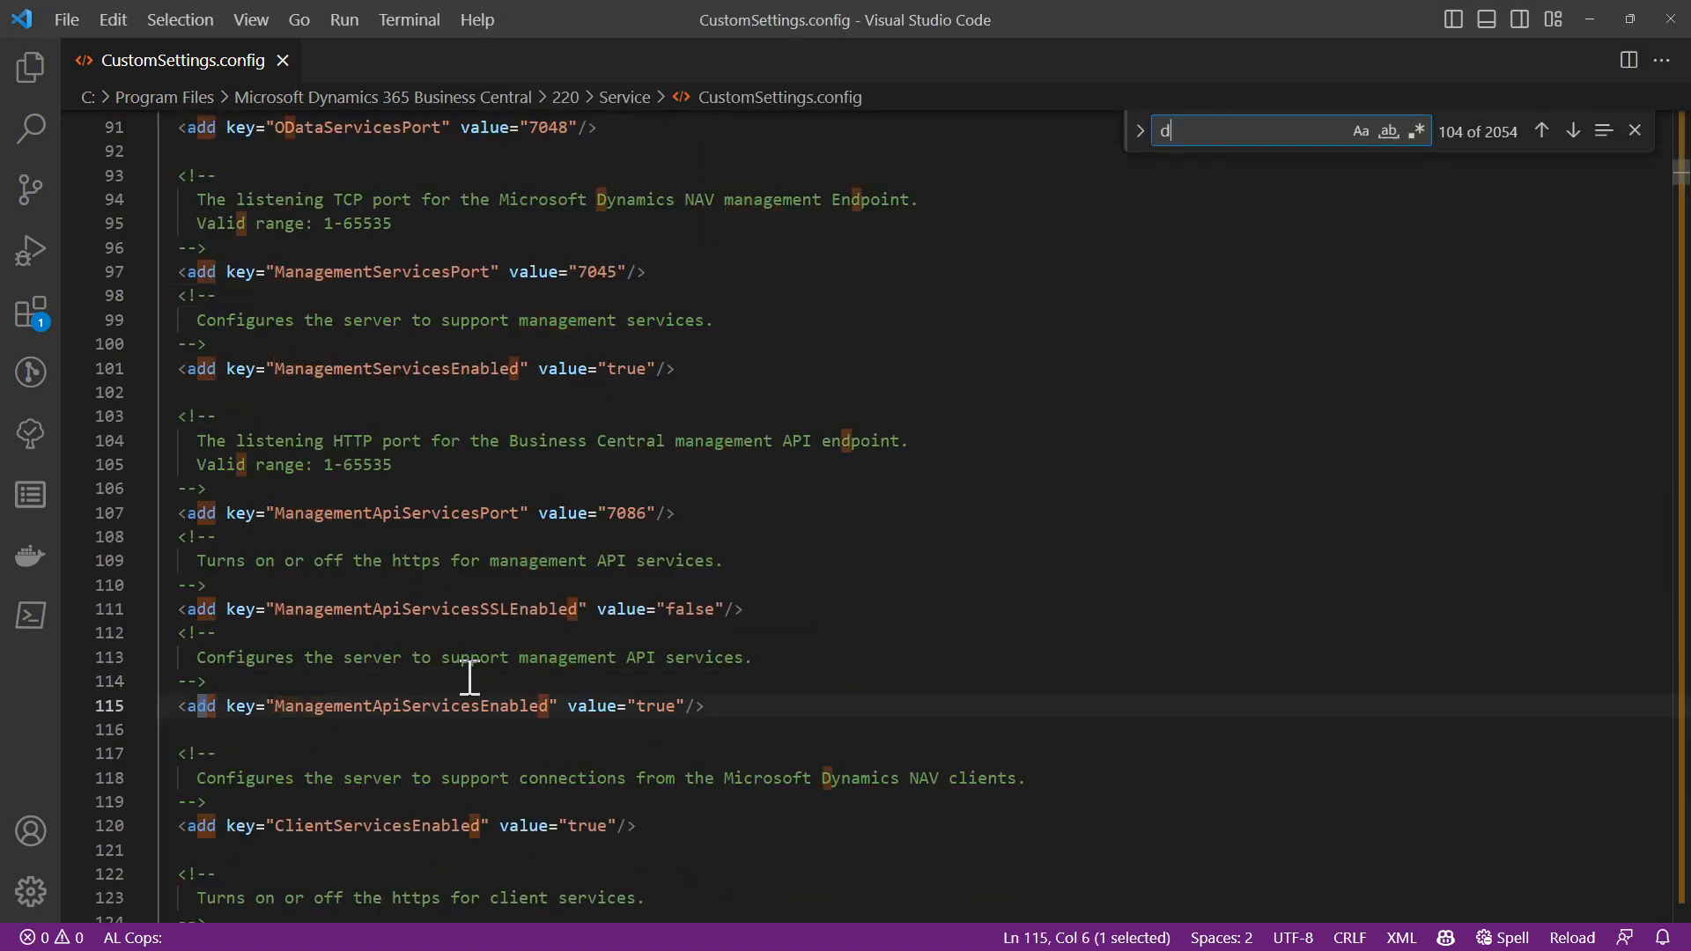
type("deve")
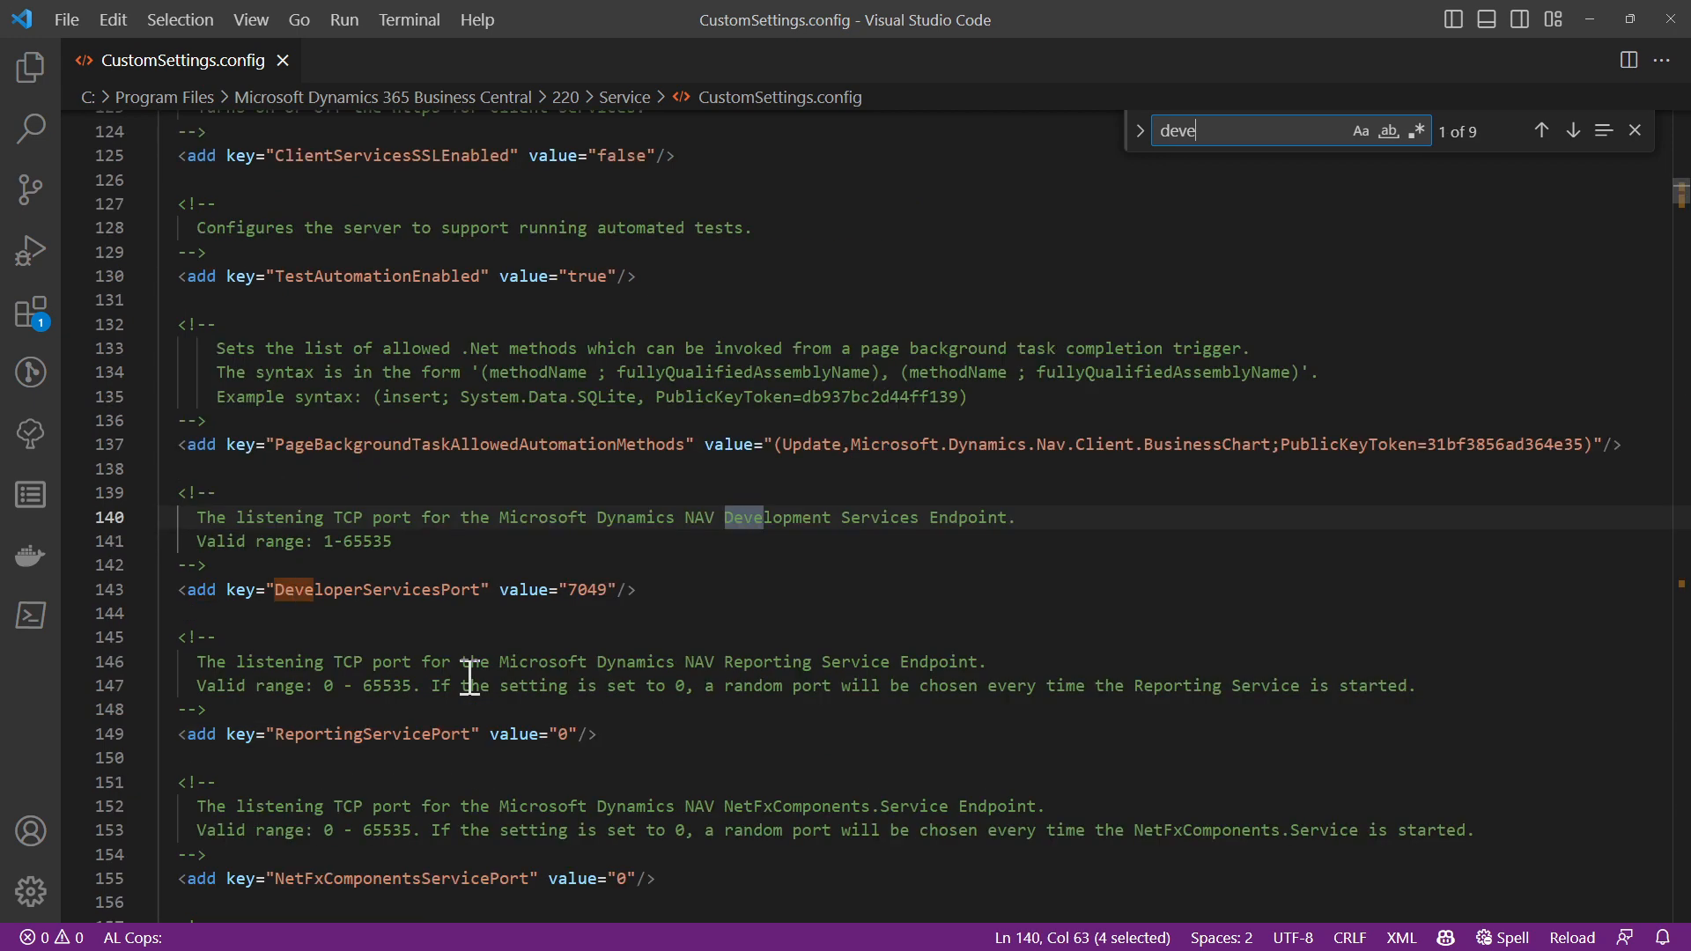
key("Escape")
double_click(588, 589)
key("ctrl+c")
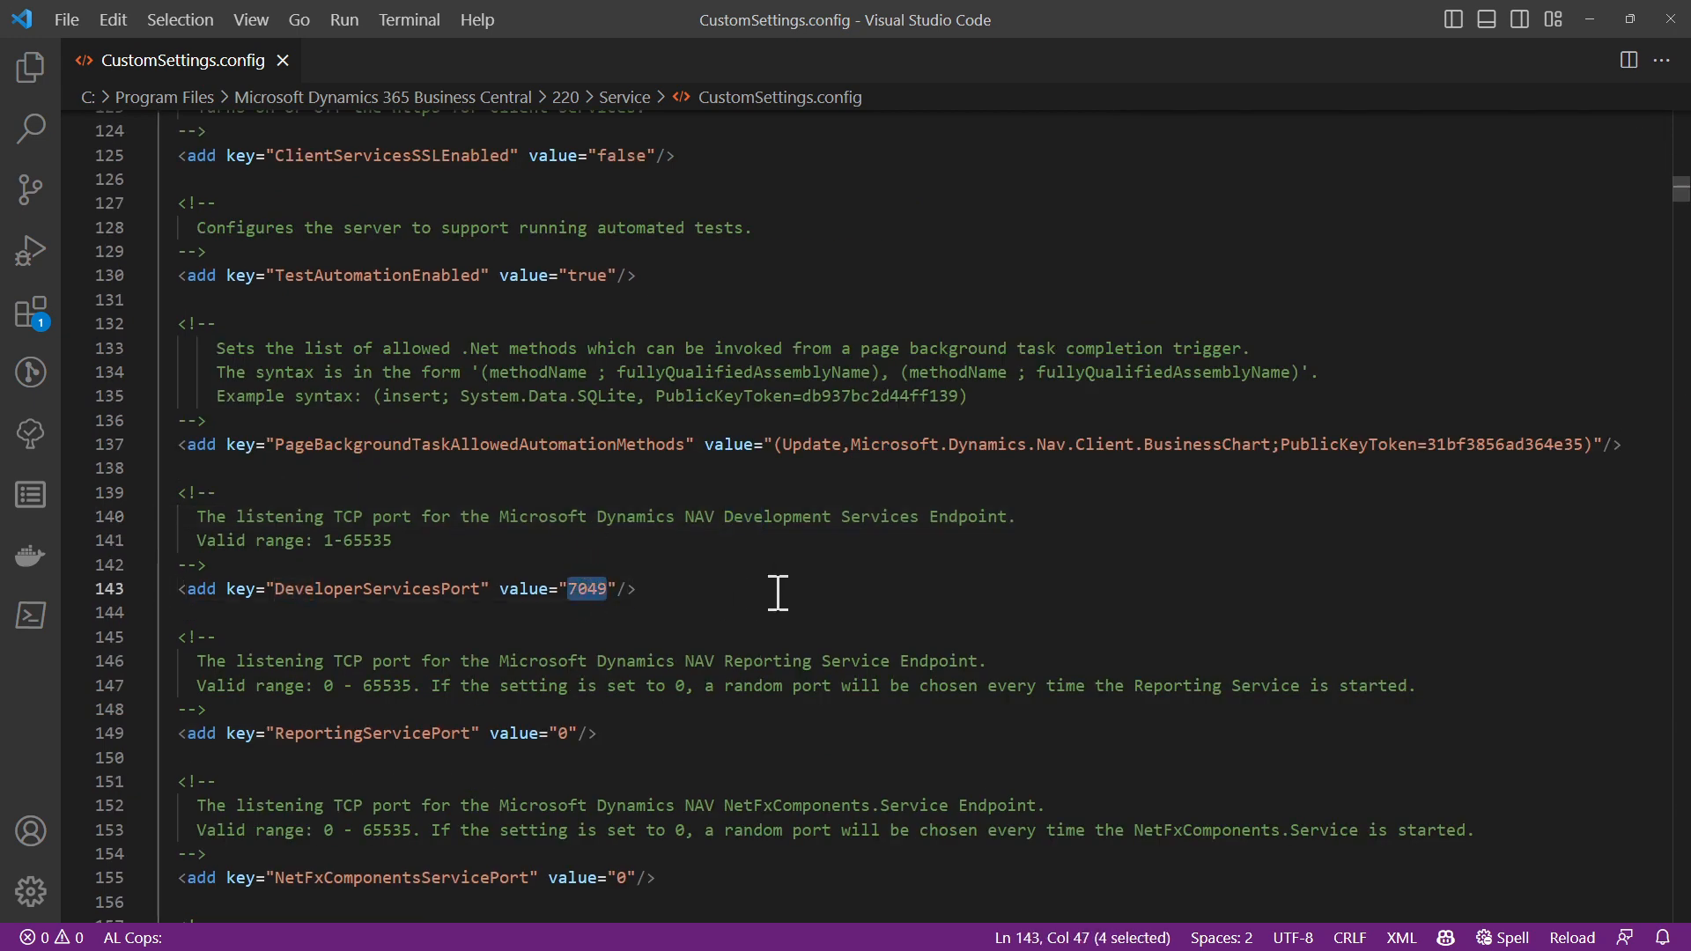
Step: Paste the copied port into the DeveloperServicesPort parameter in PowerShell ISE and change it to 7149
key("alt+Tab")
key("ctrl+v")
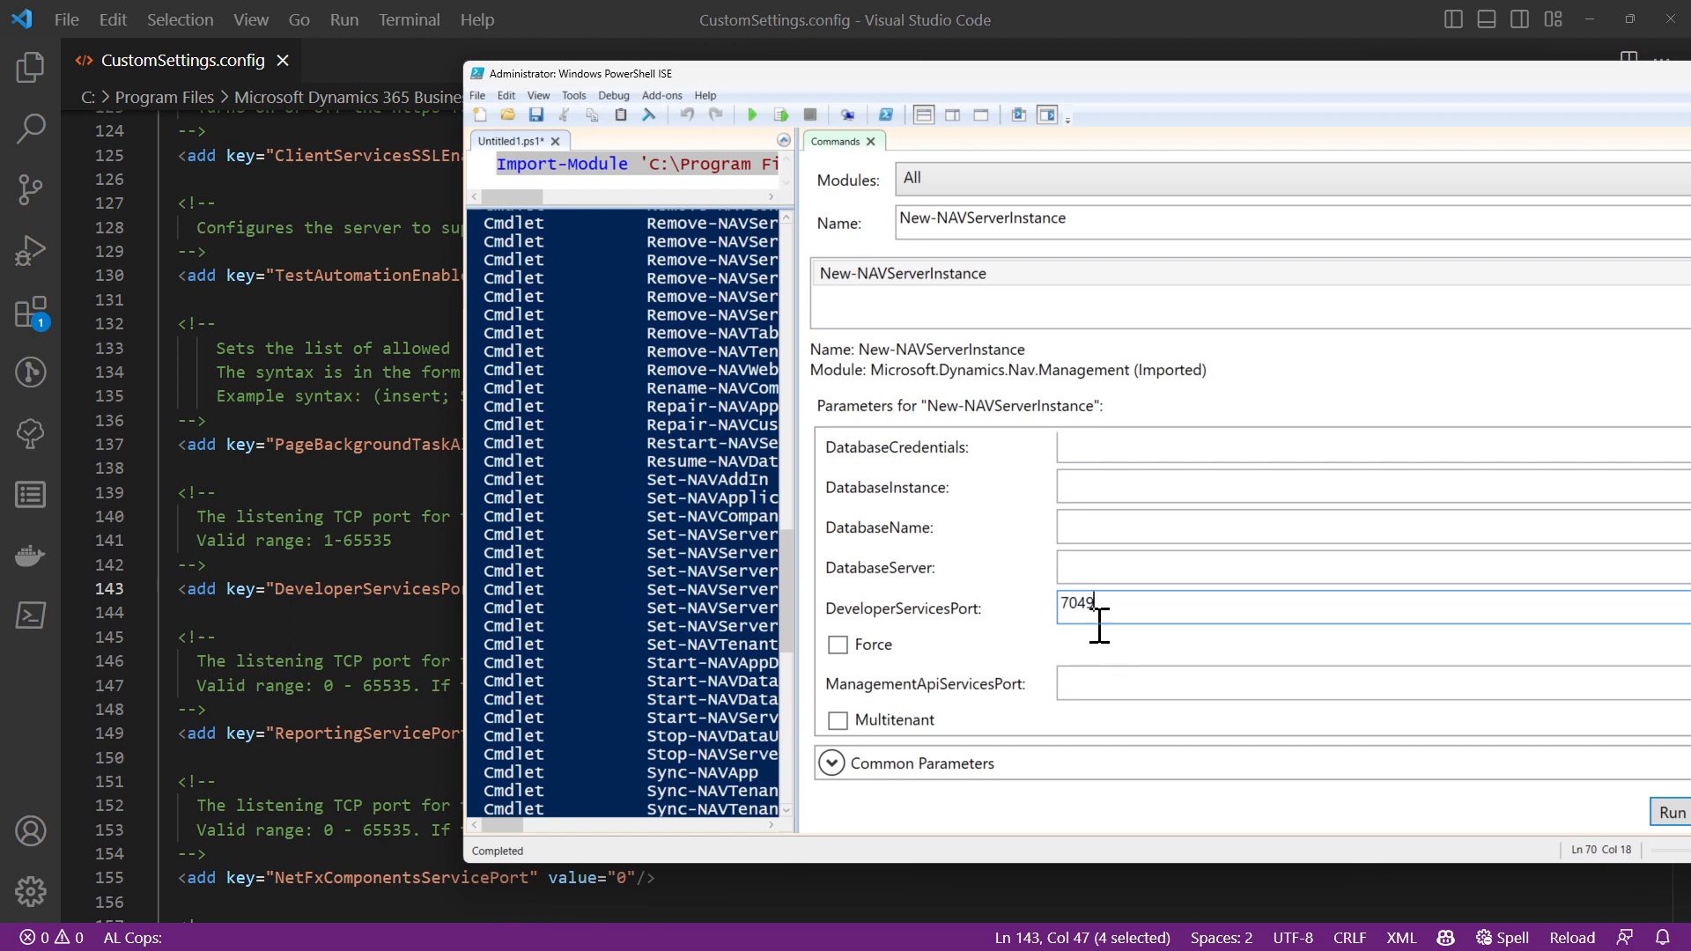
left_click(1079, 604)
key("BackSpace")
type("1")
Step: Search CustomSettings.config for "managementAPI" and copy the ManagementApiServicesPort value
scroll(1101, 670, "down", 1)
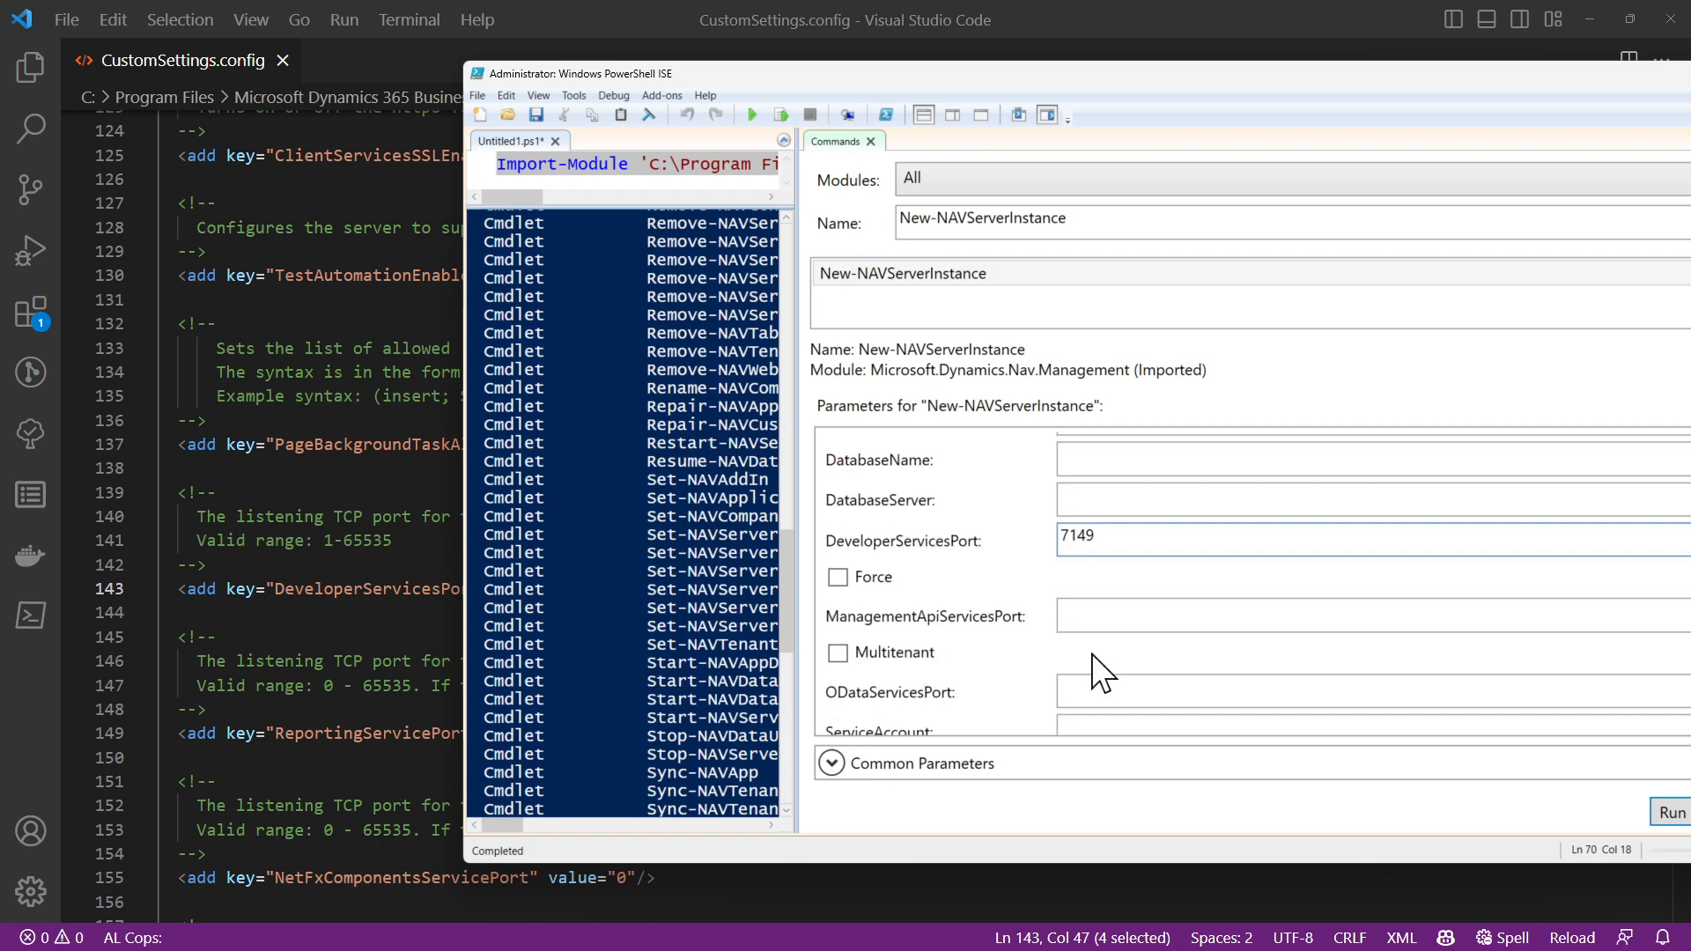
left_click(288, 561)
key("ctrl+f")
type("m")
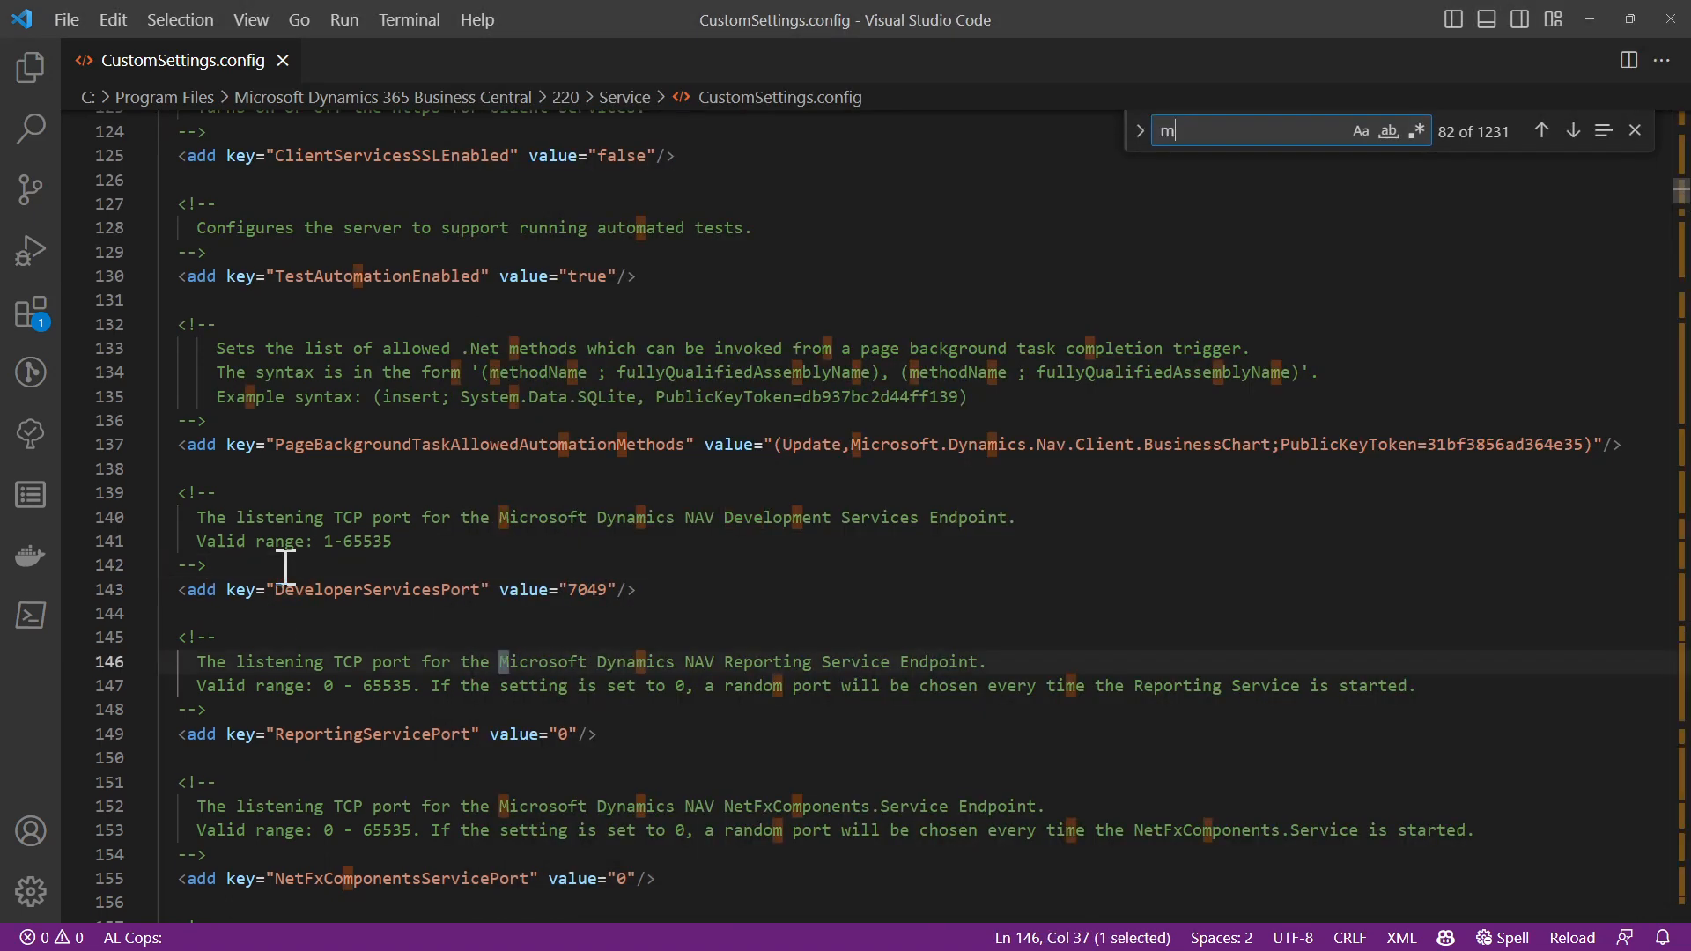
type("anage")
key("BackSpace")
key("BackSpace")
key("BackSpace")
key("BackSpace")
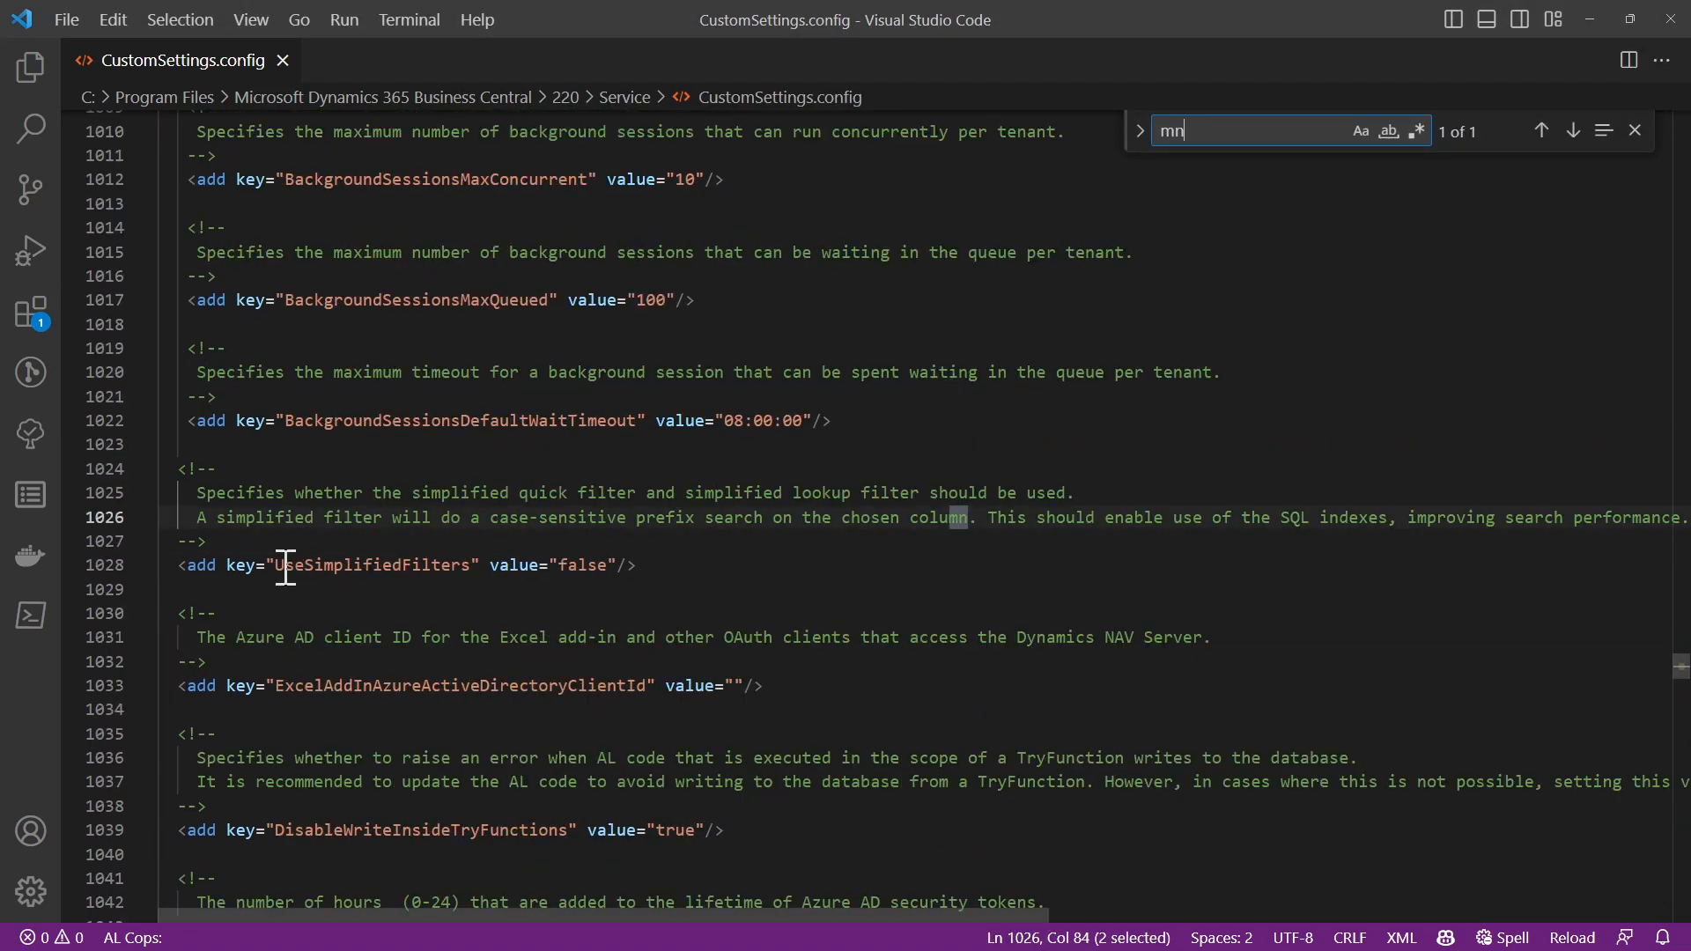
type("anage")
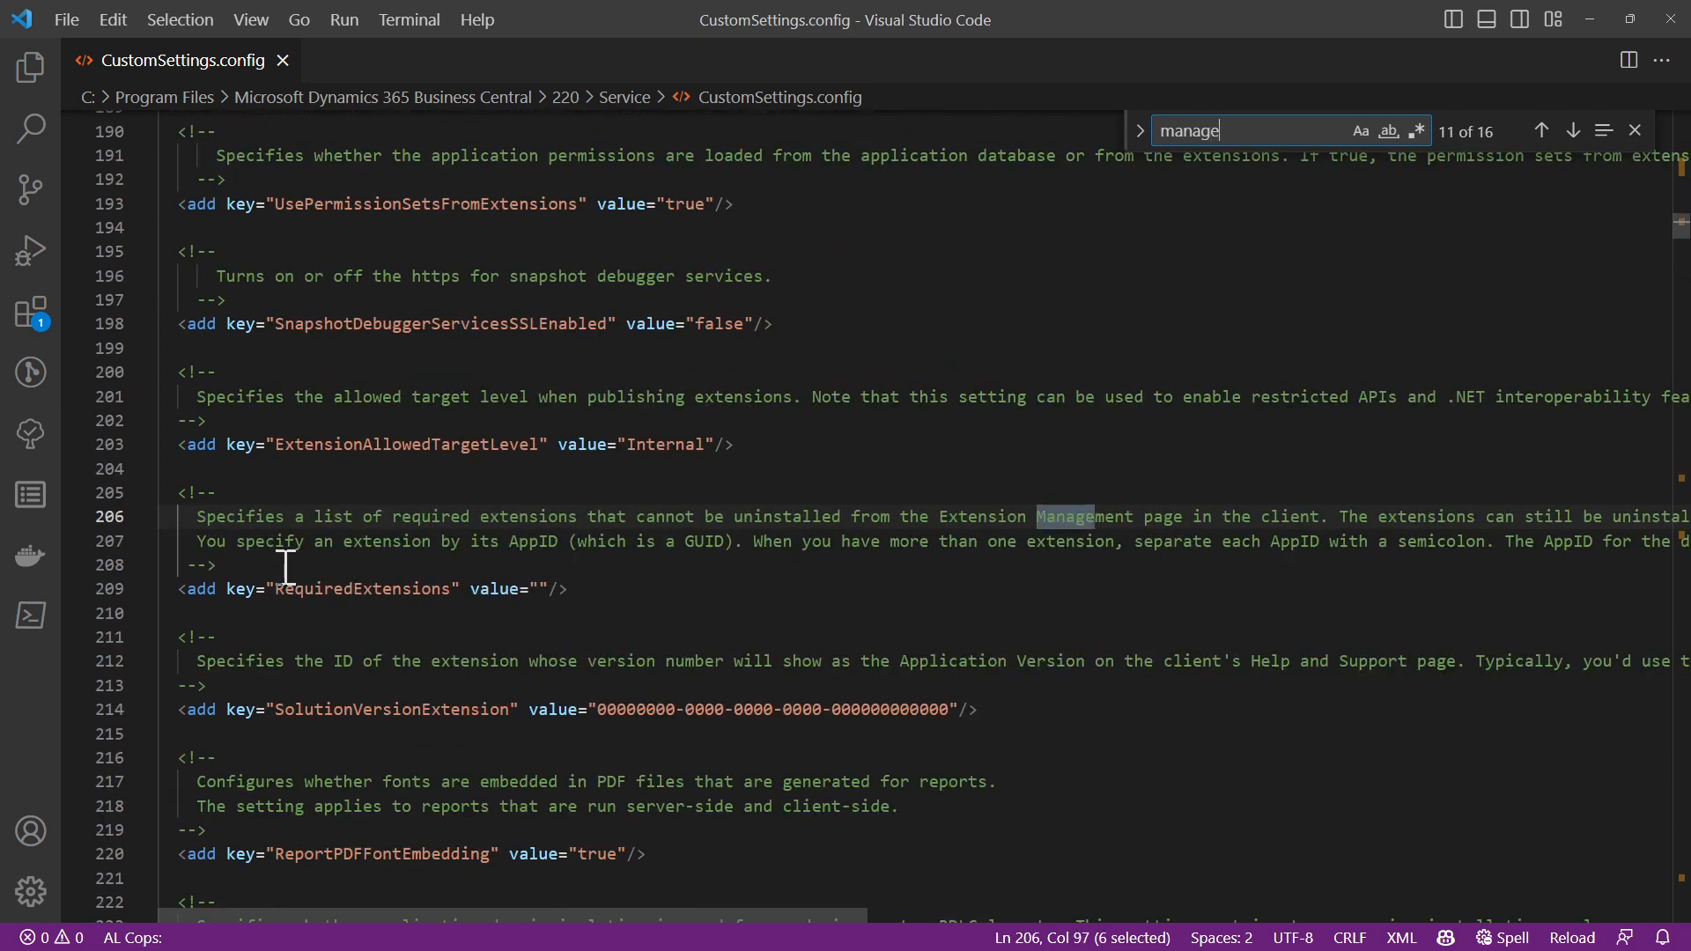
type("mentAPI")
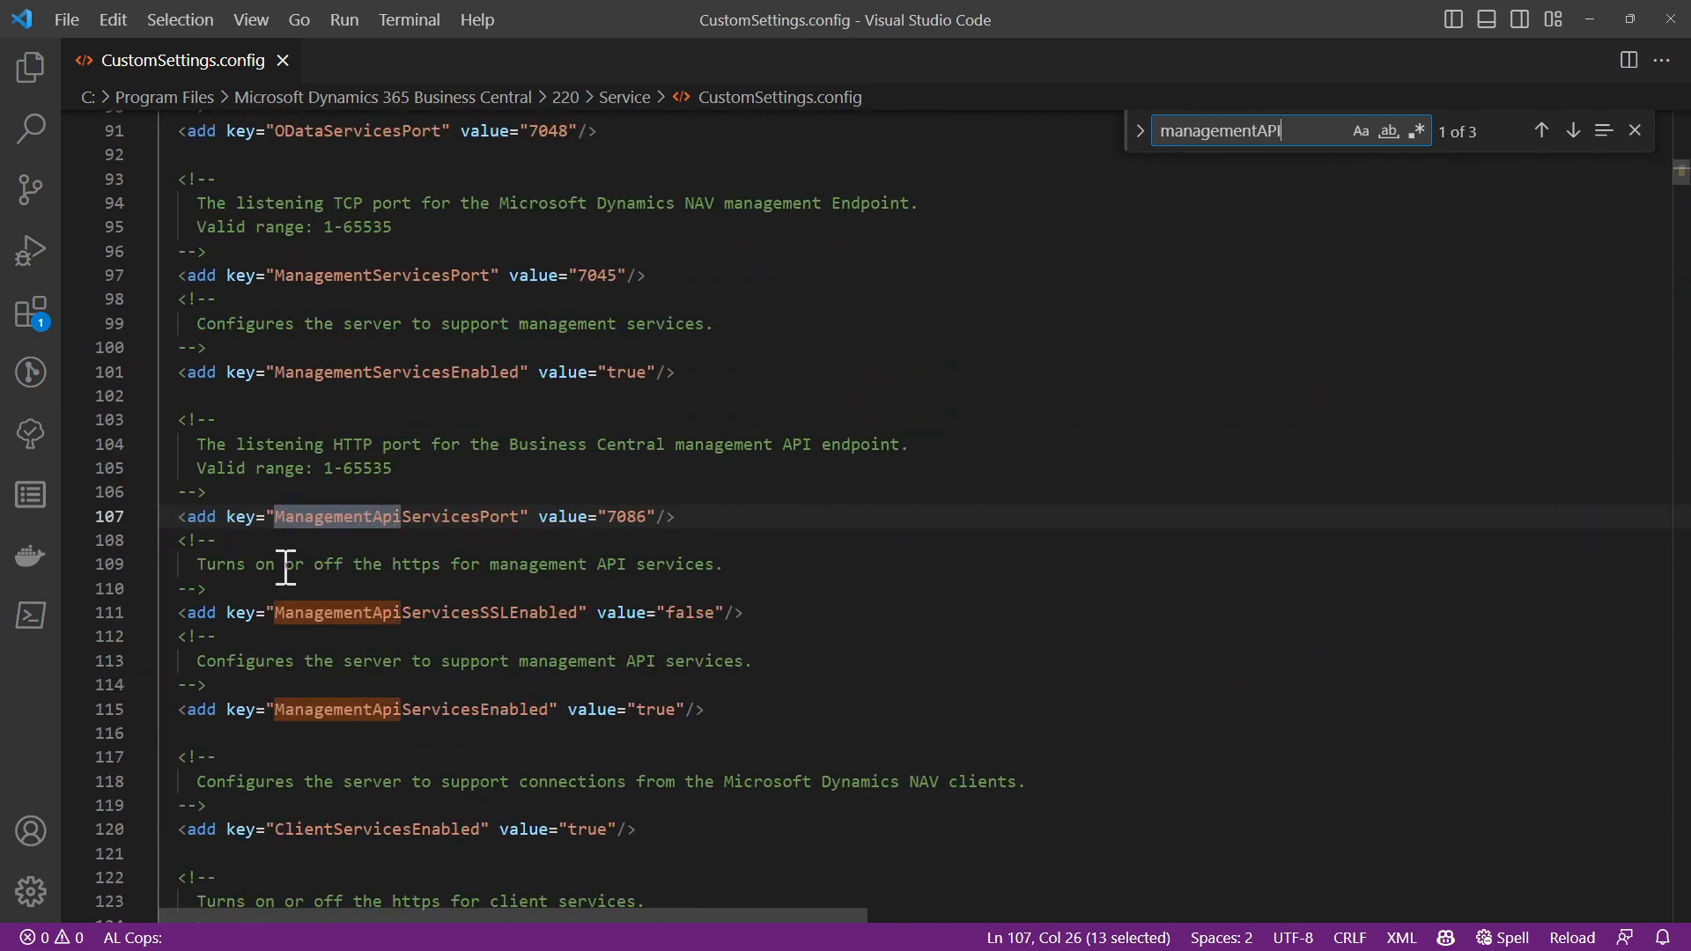
key("Escape")
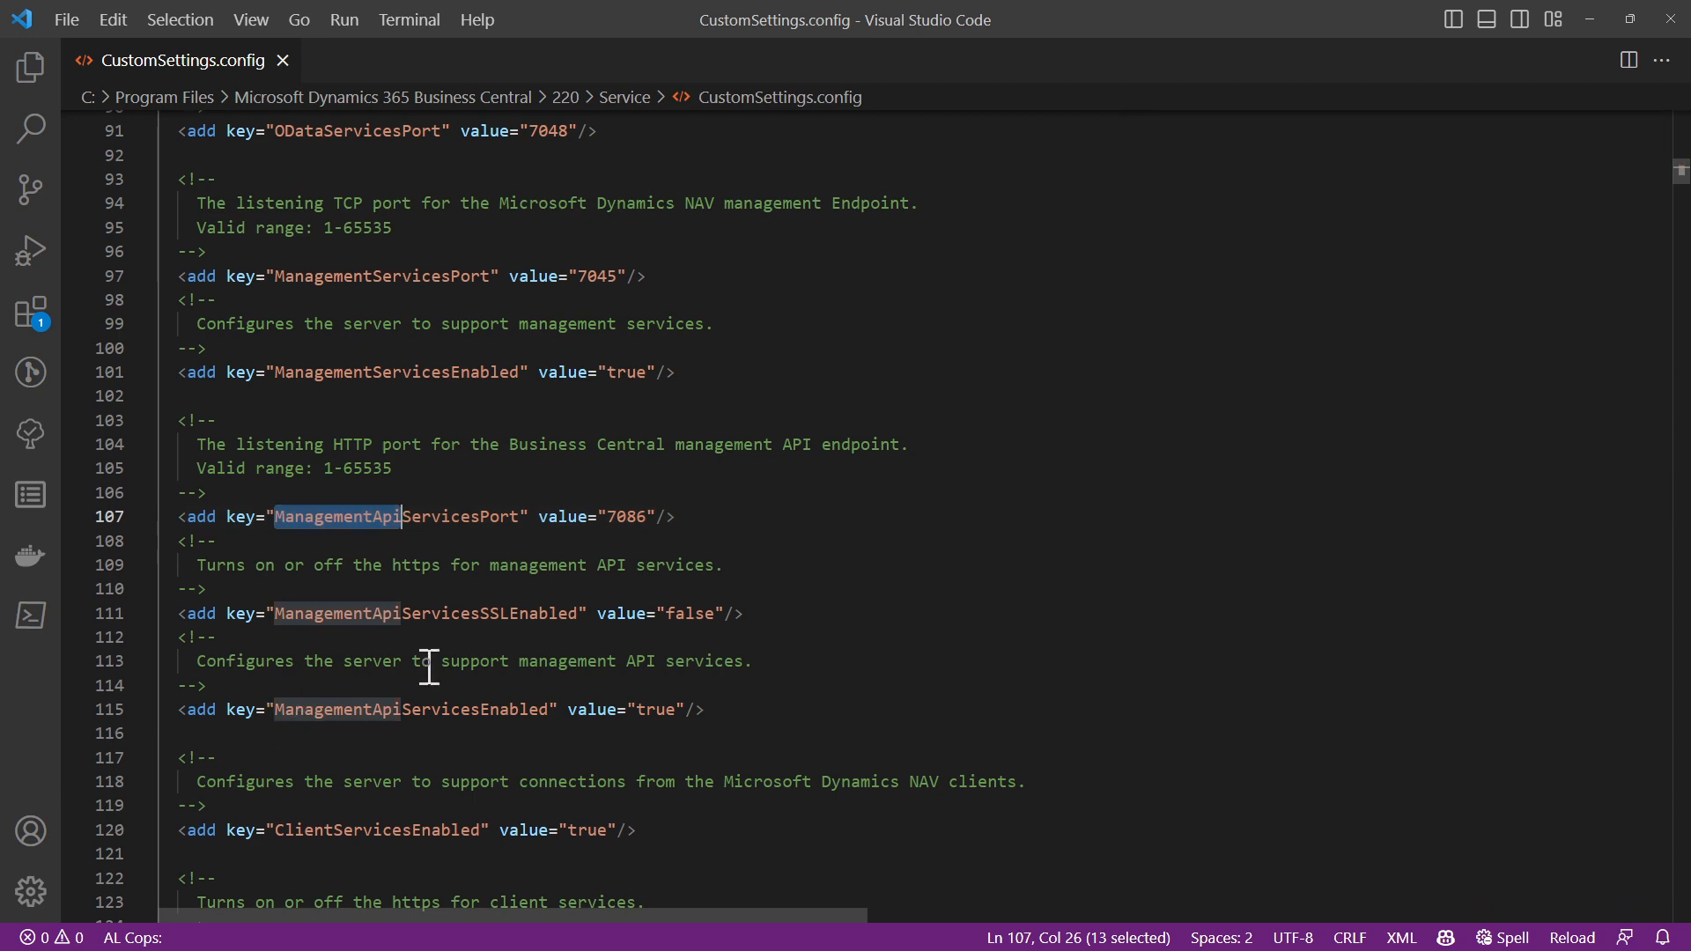
double_click(635, 518)
key("ctrl+c")
Step: Paste the copied port into the ManagementApiServicesPort parameter in PowerShell ISE and change it to 7186
key("alt+Tab")
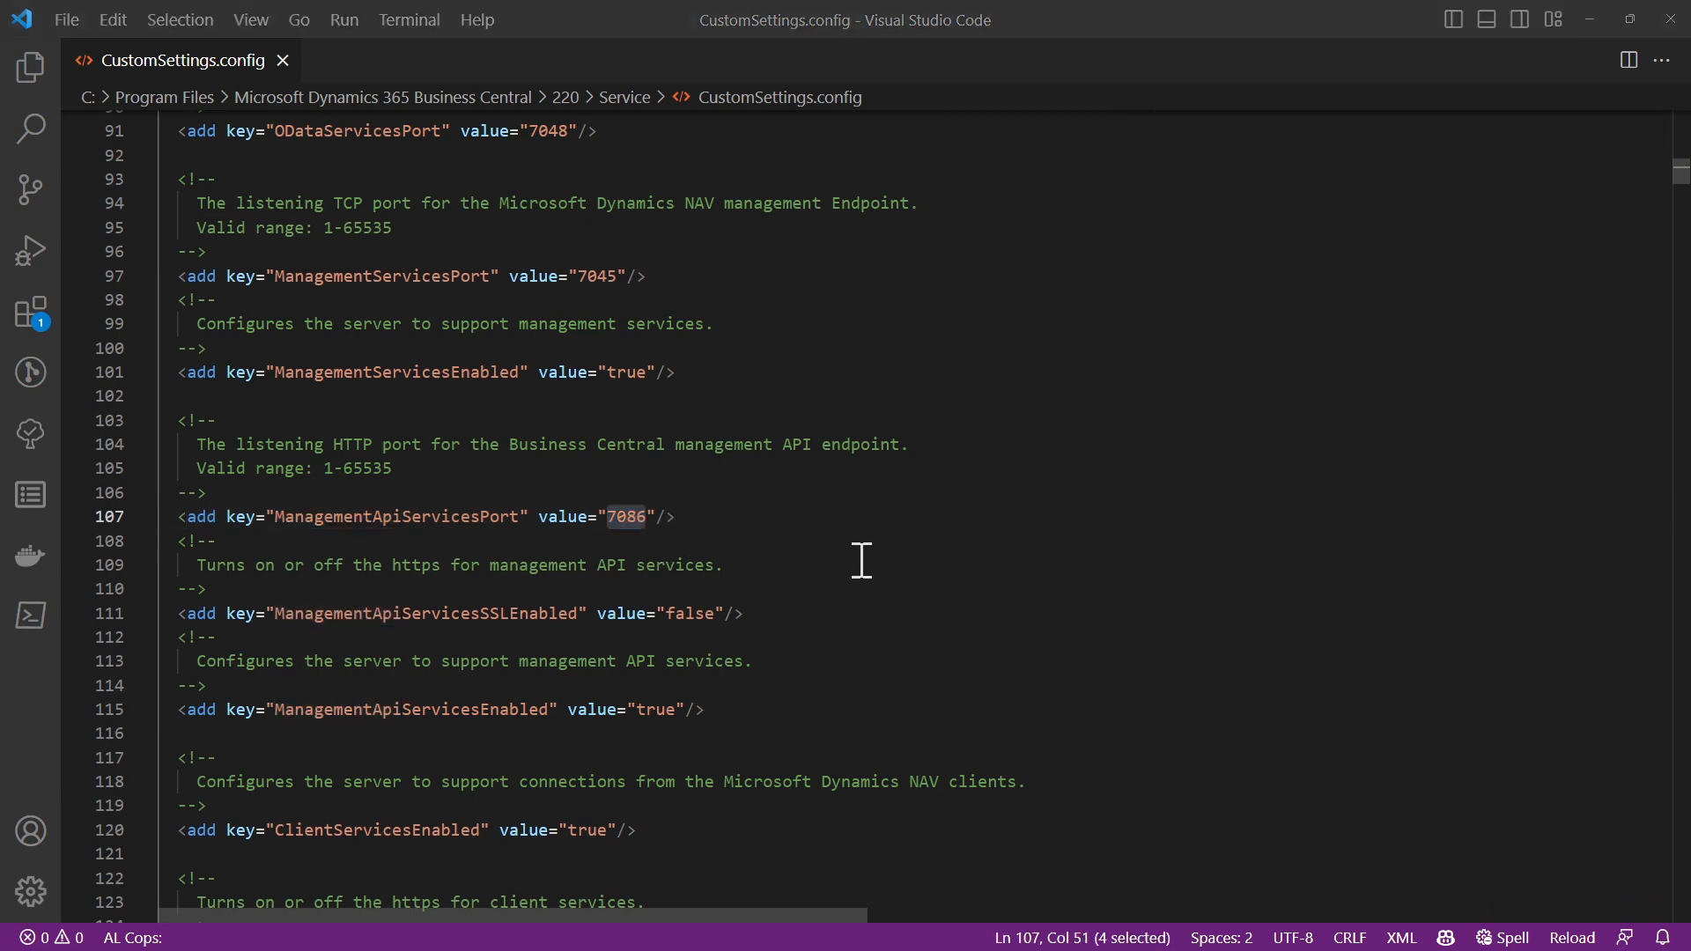
left_click(1115, 610)
key("ctrl+v")
left_click_drag(1078, 615, 1070, 615)
type("1")
Step: Copy the ODataServicesPort value from CustomSettings.config into the matching New-NAVServerInstance parameter and change it to 7148
scroll(1079, 678, "down", 1)
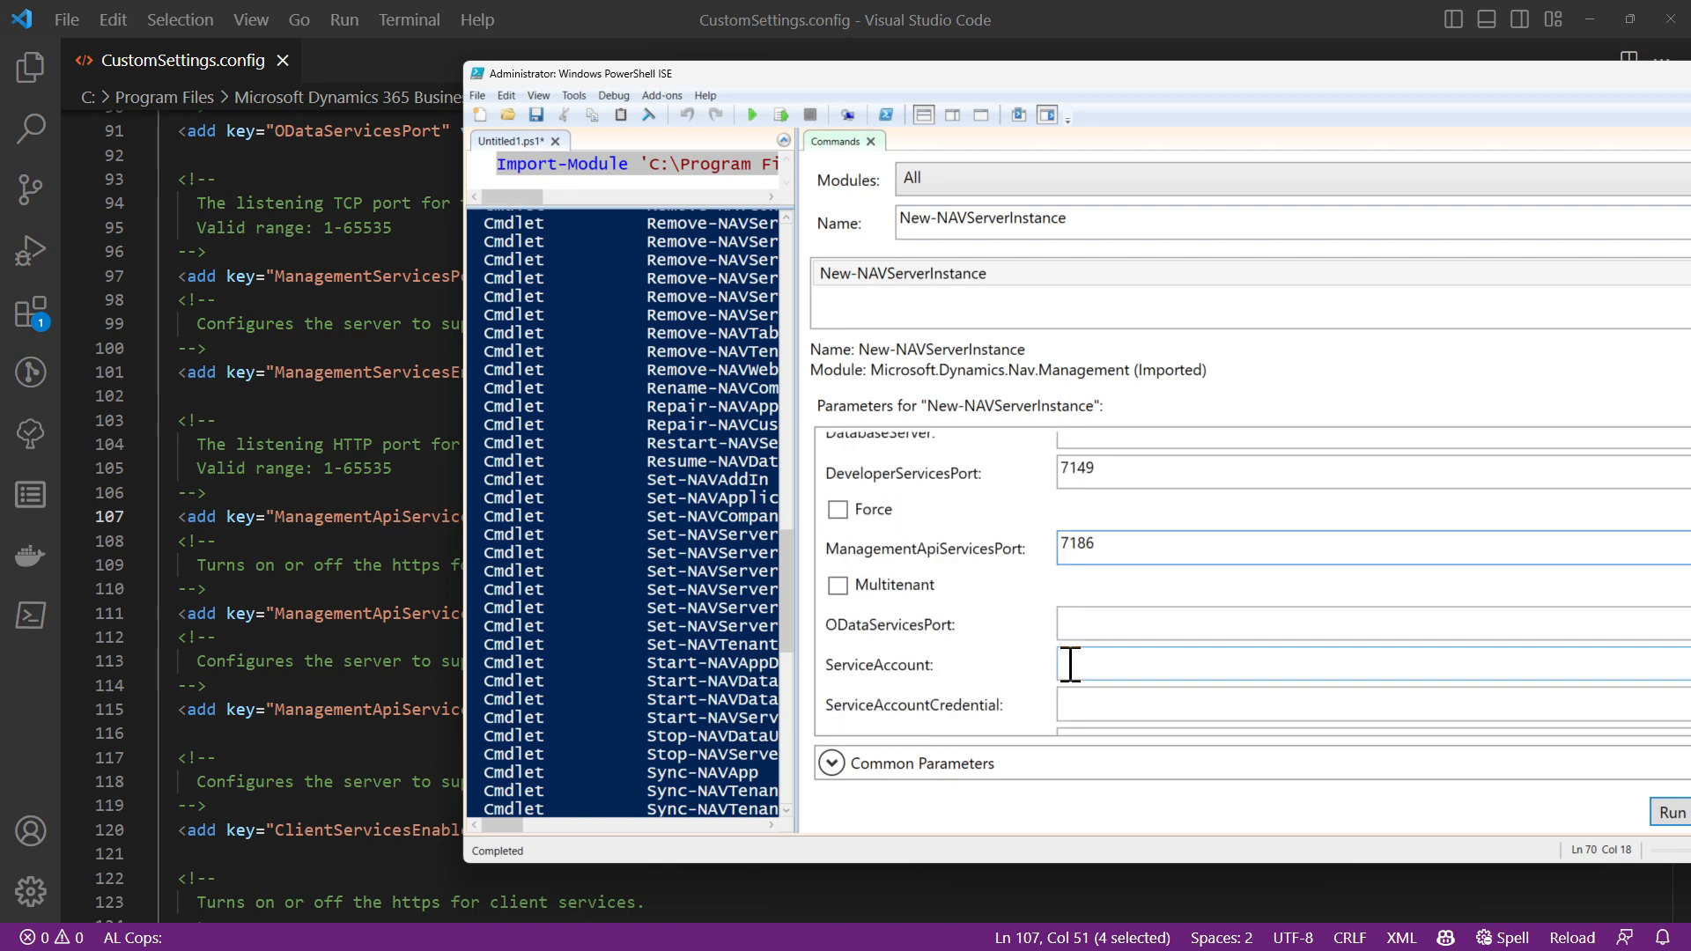
left_click(1077, 624)
left_click(328, 551)
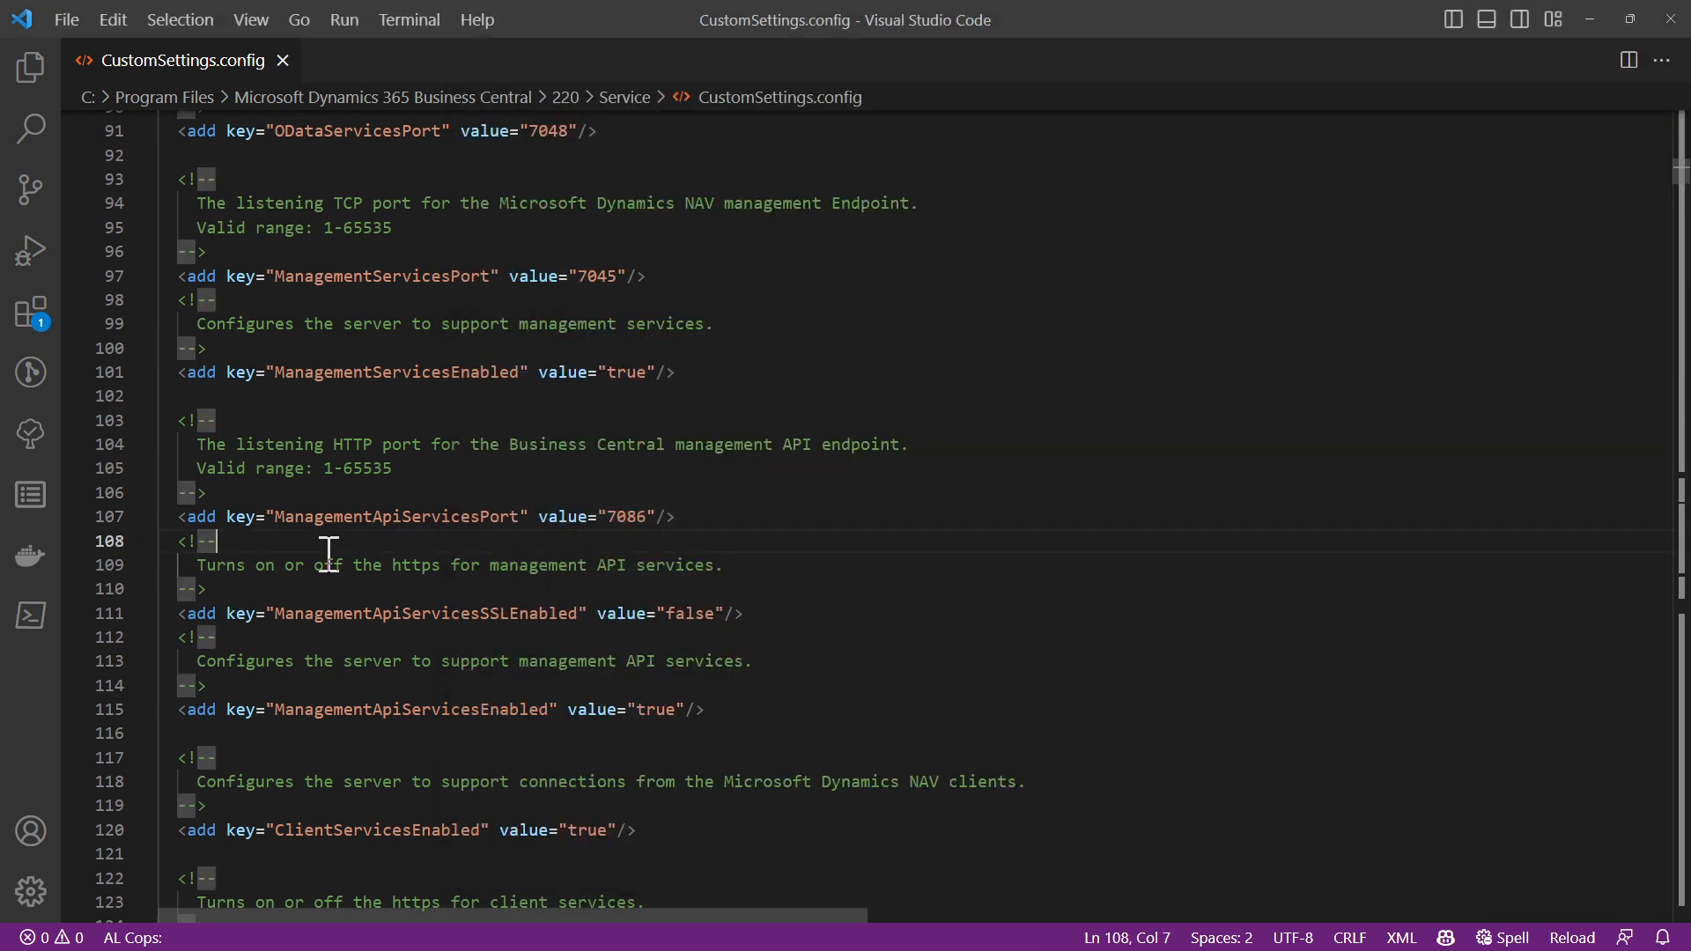
scroll(328, 551, "up", 4)
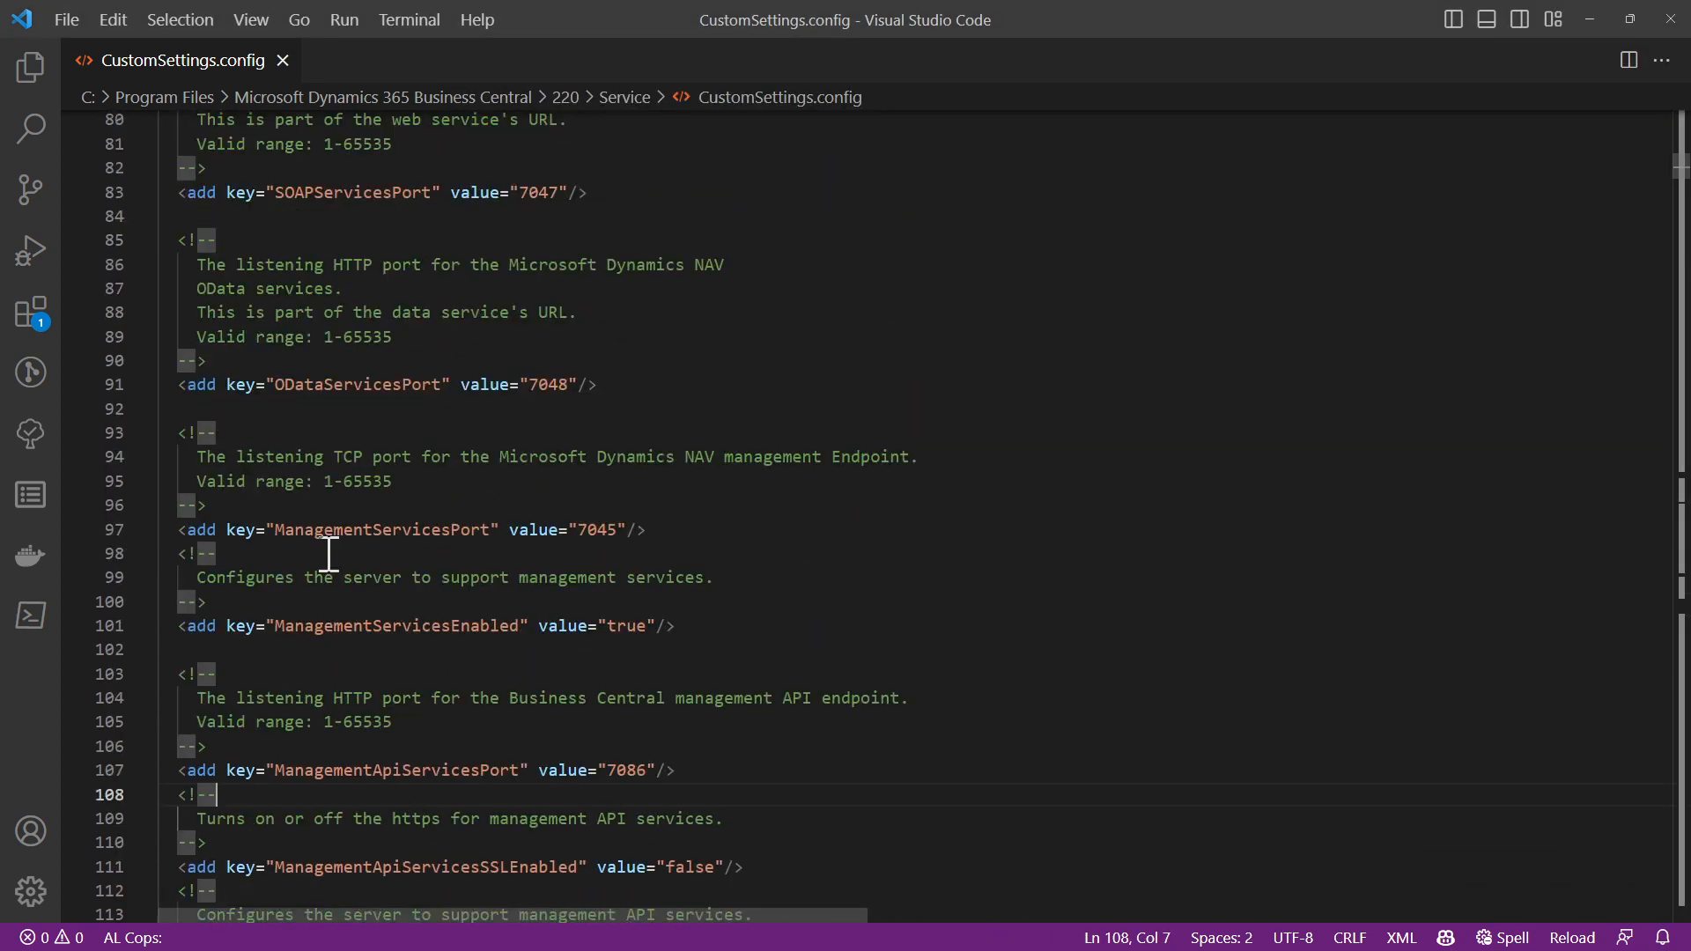
double_click(550, 385)
key("ctrl+c")
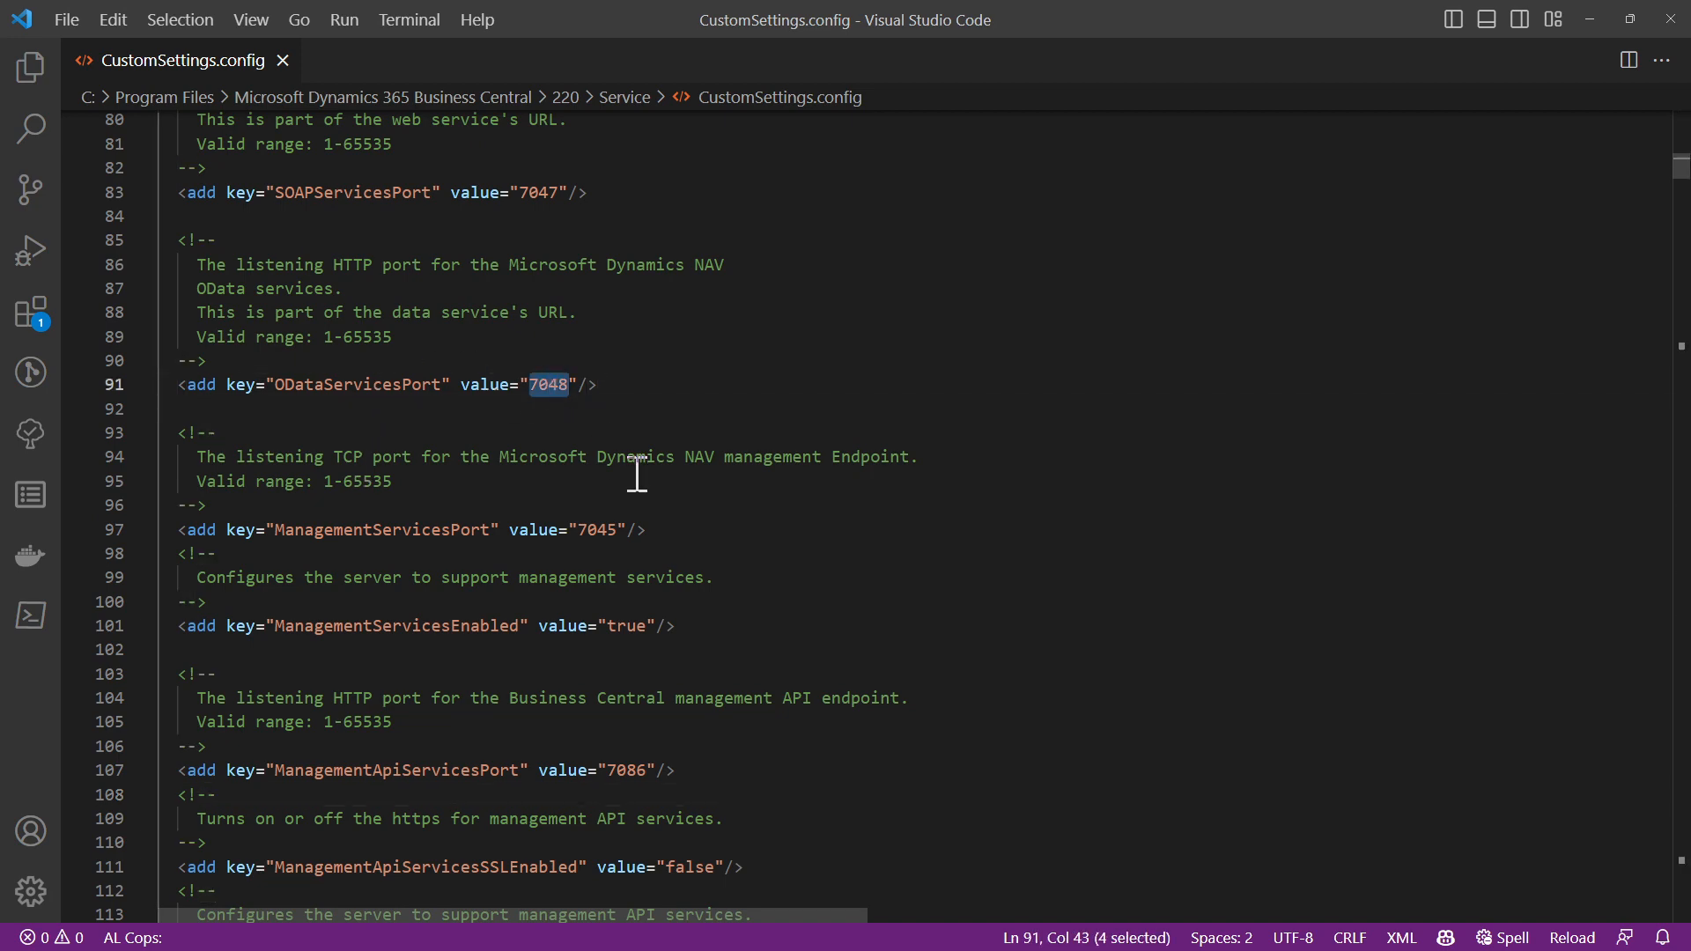
key("alt+Tab")
left_click(1076, 624)
key("ctrl+v")
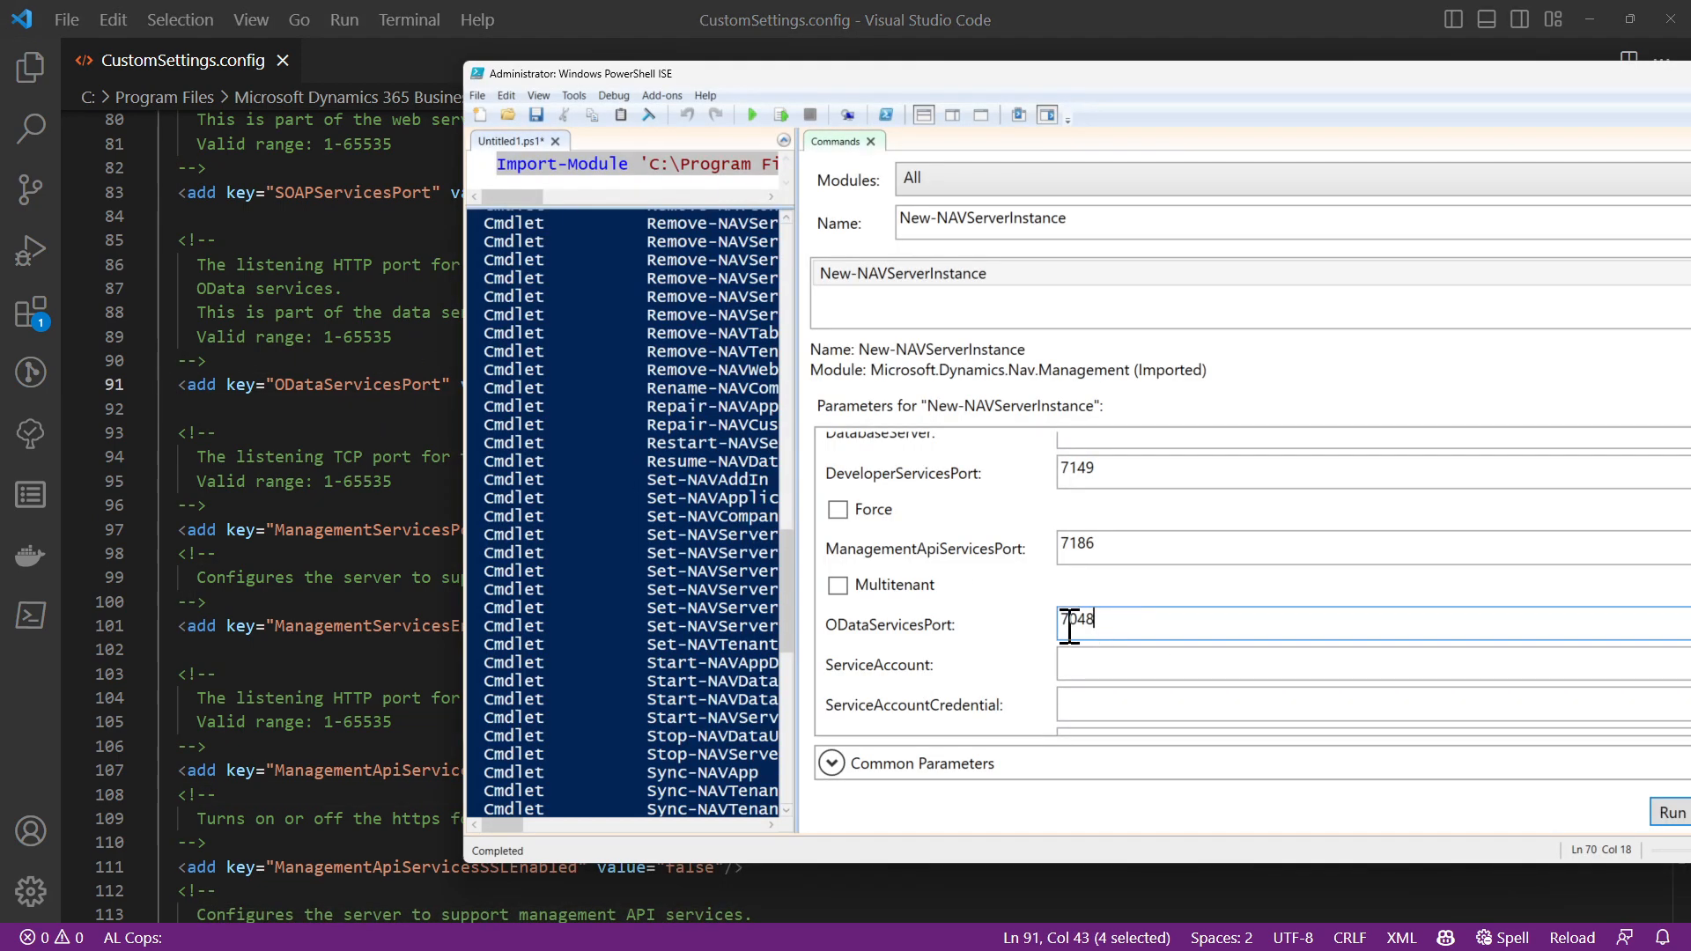
key("Delete")
type("1")
Step: Copy the SOAPServicesPort value from CustomSettings.config and return to the matching parameter in PowerShell ISE
left_click(1081, 662)
scroll(1081, 663, "down", 2)
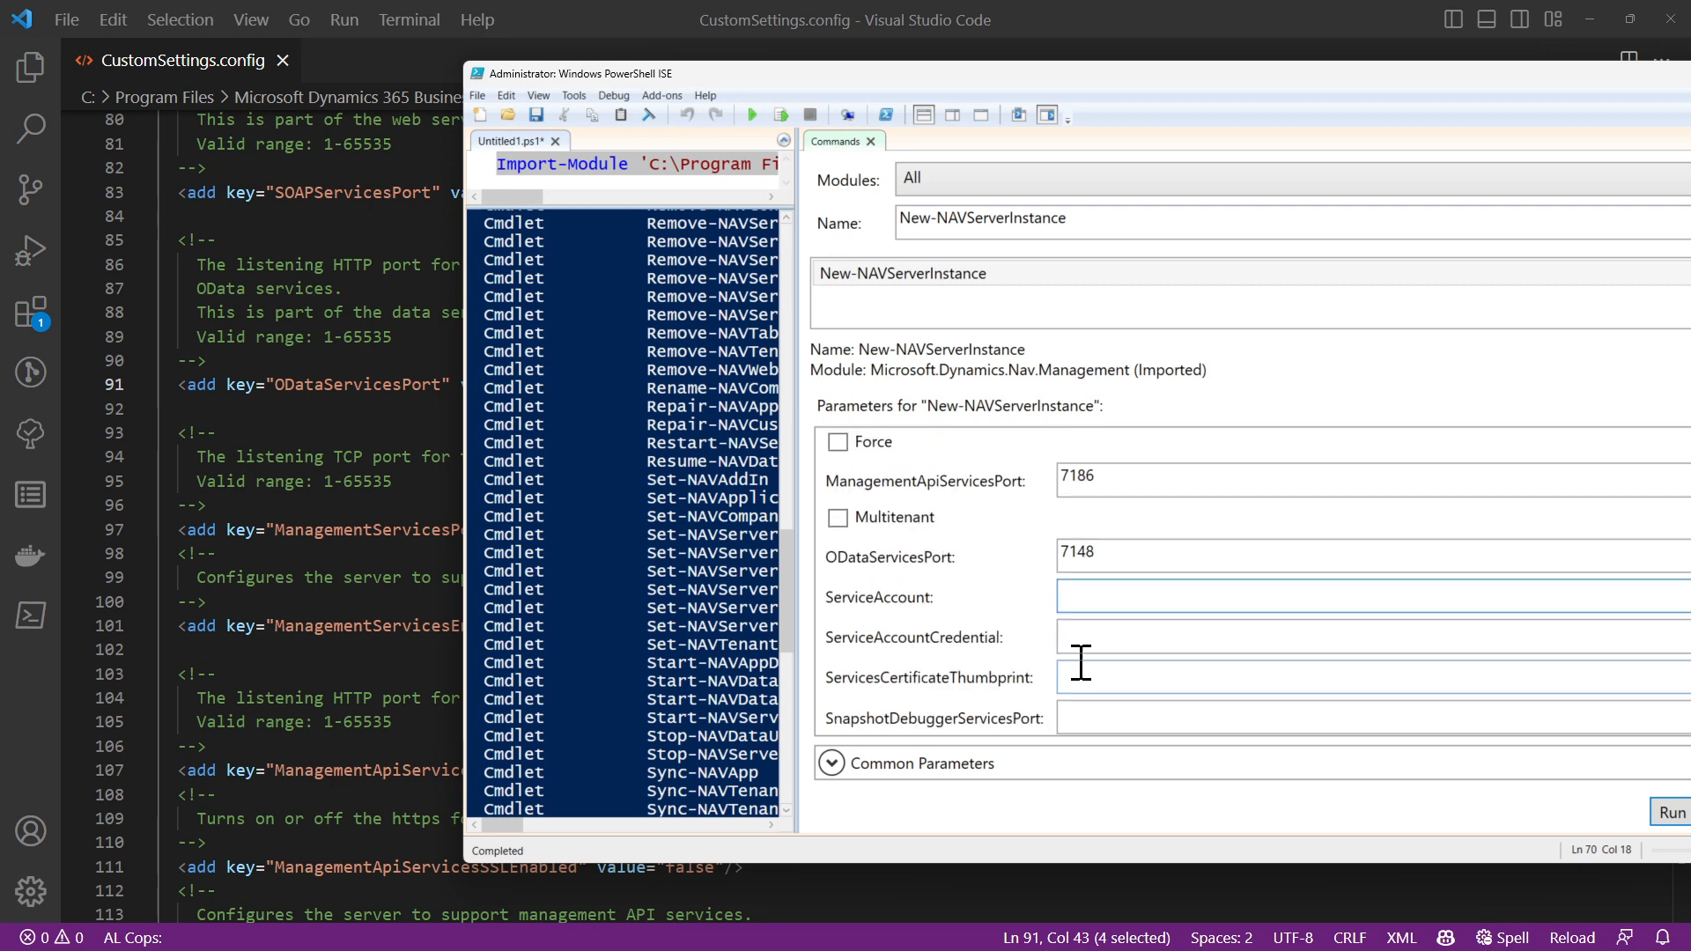
scroll(1101, 628, "down", 2)
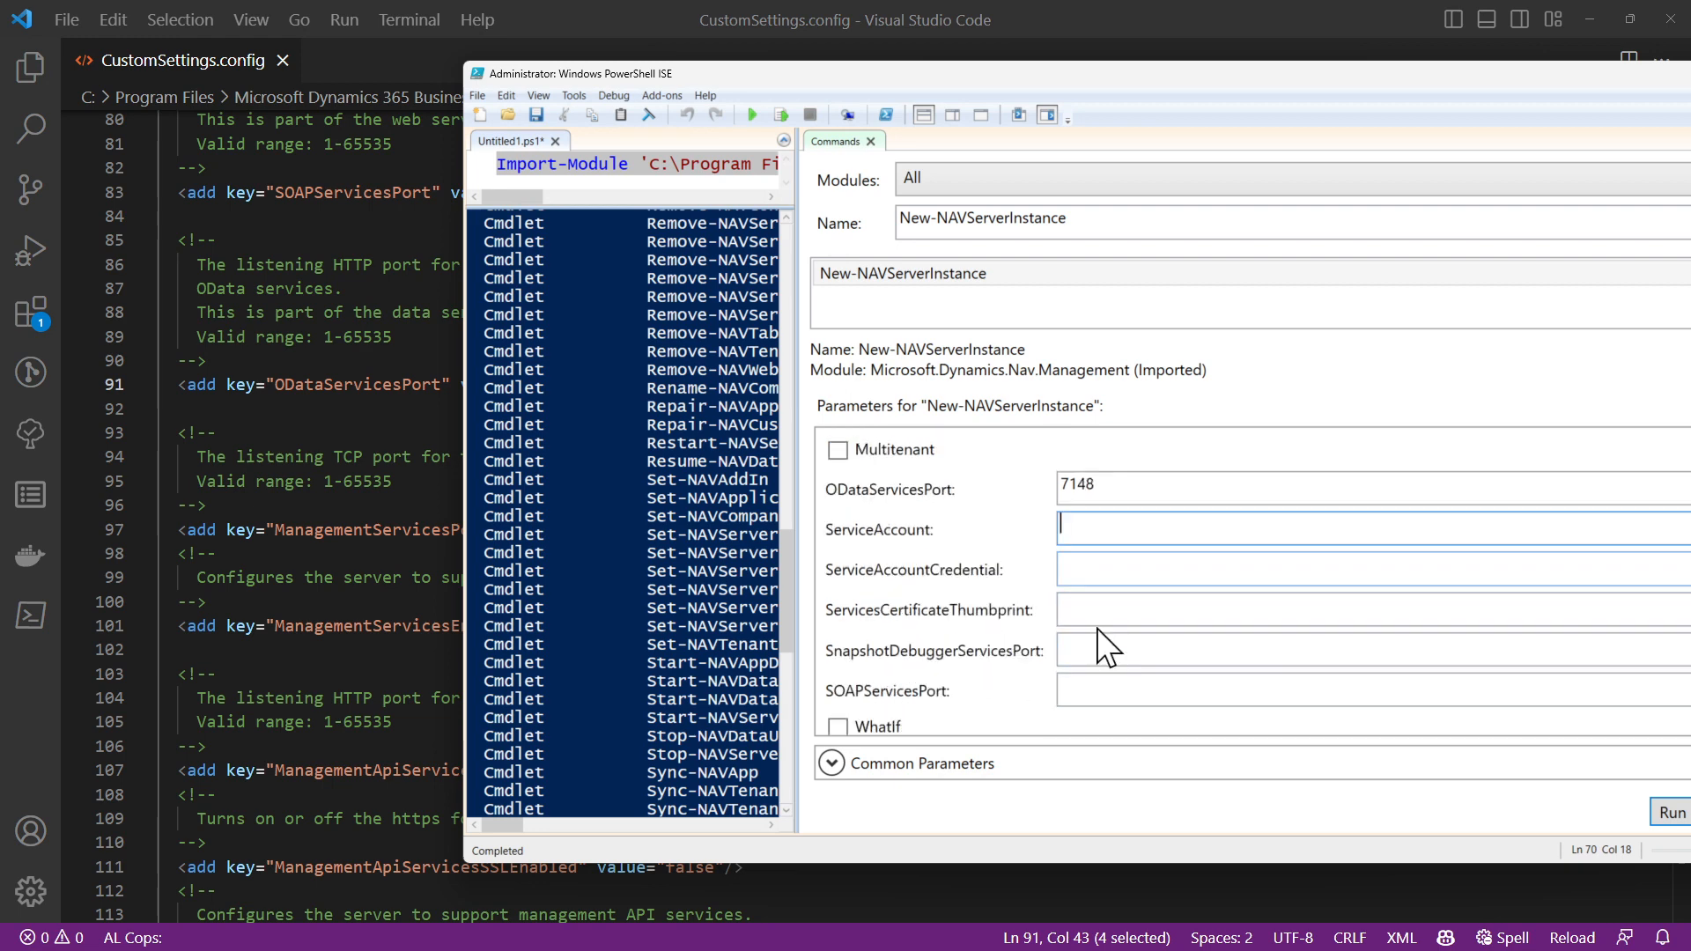
left_click(1103, 687)
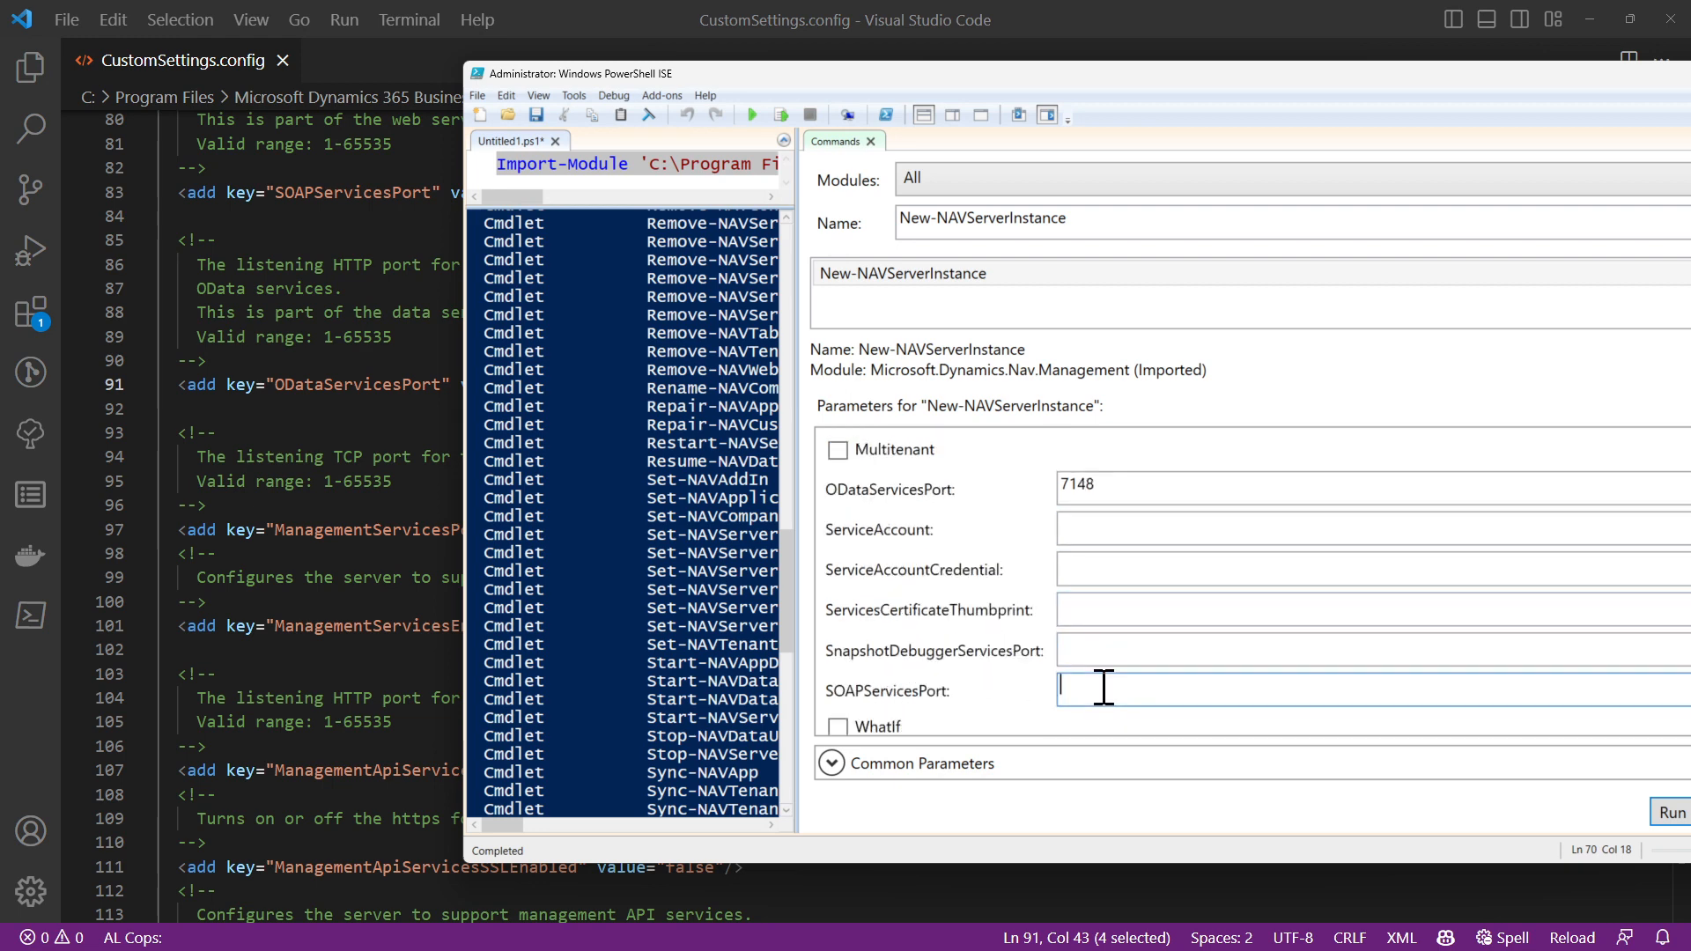
left_click(308, 361)
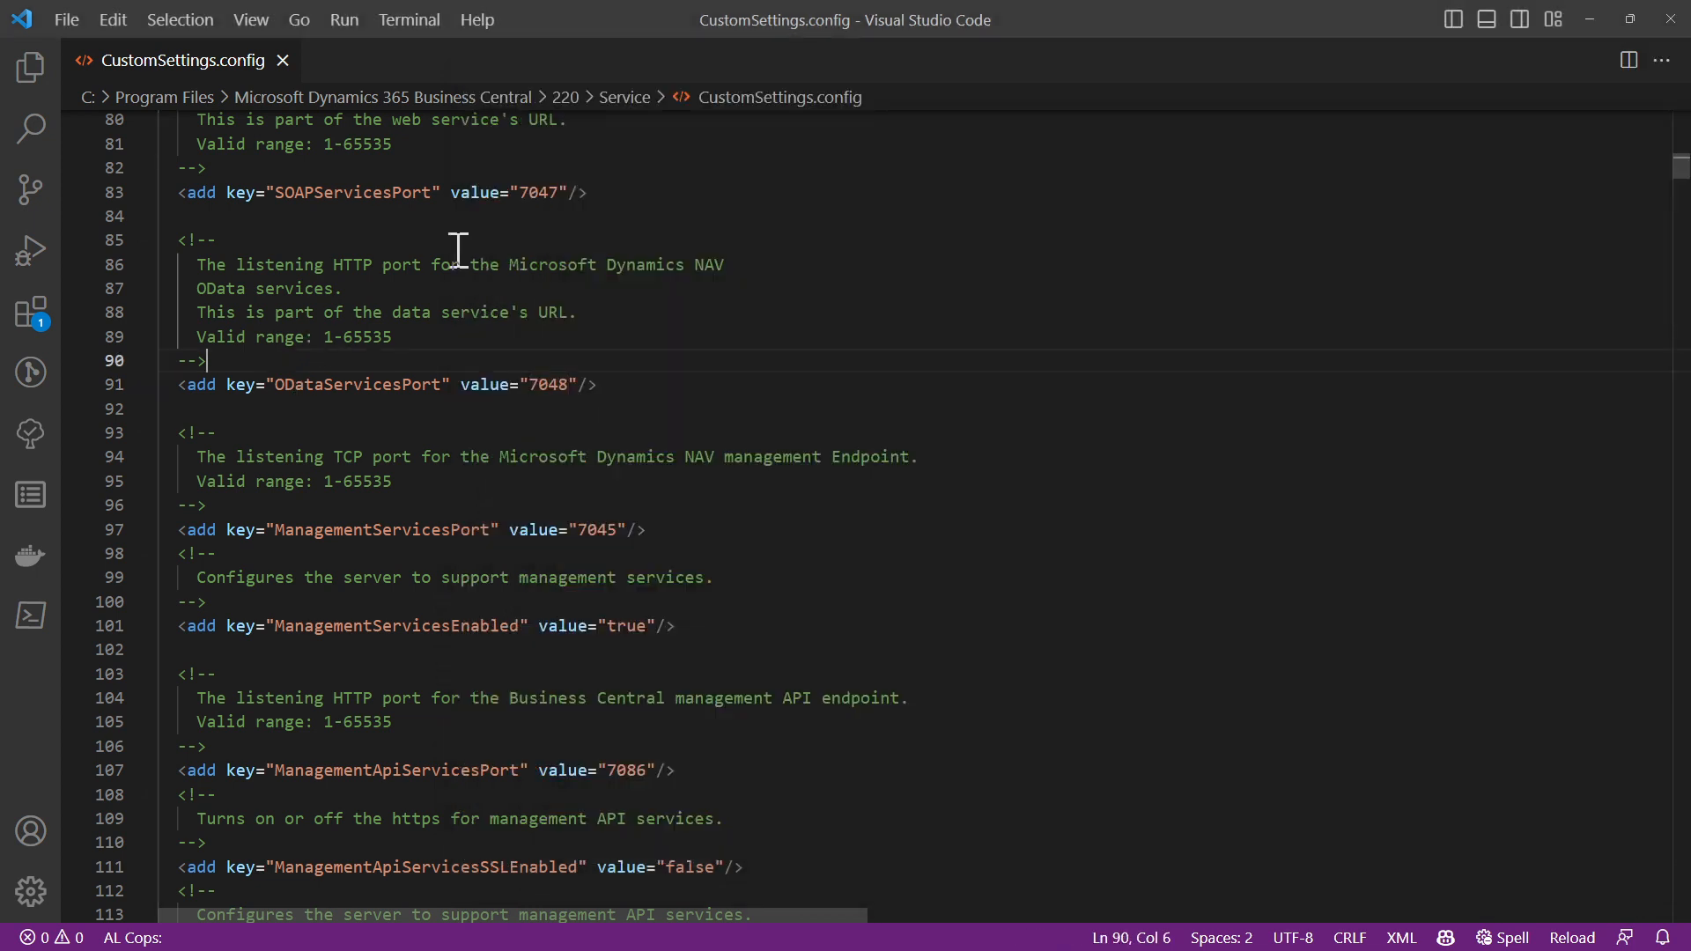
double_click(525, 192)
key("ctrl+c")
key("alt+Tab")
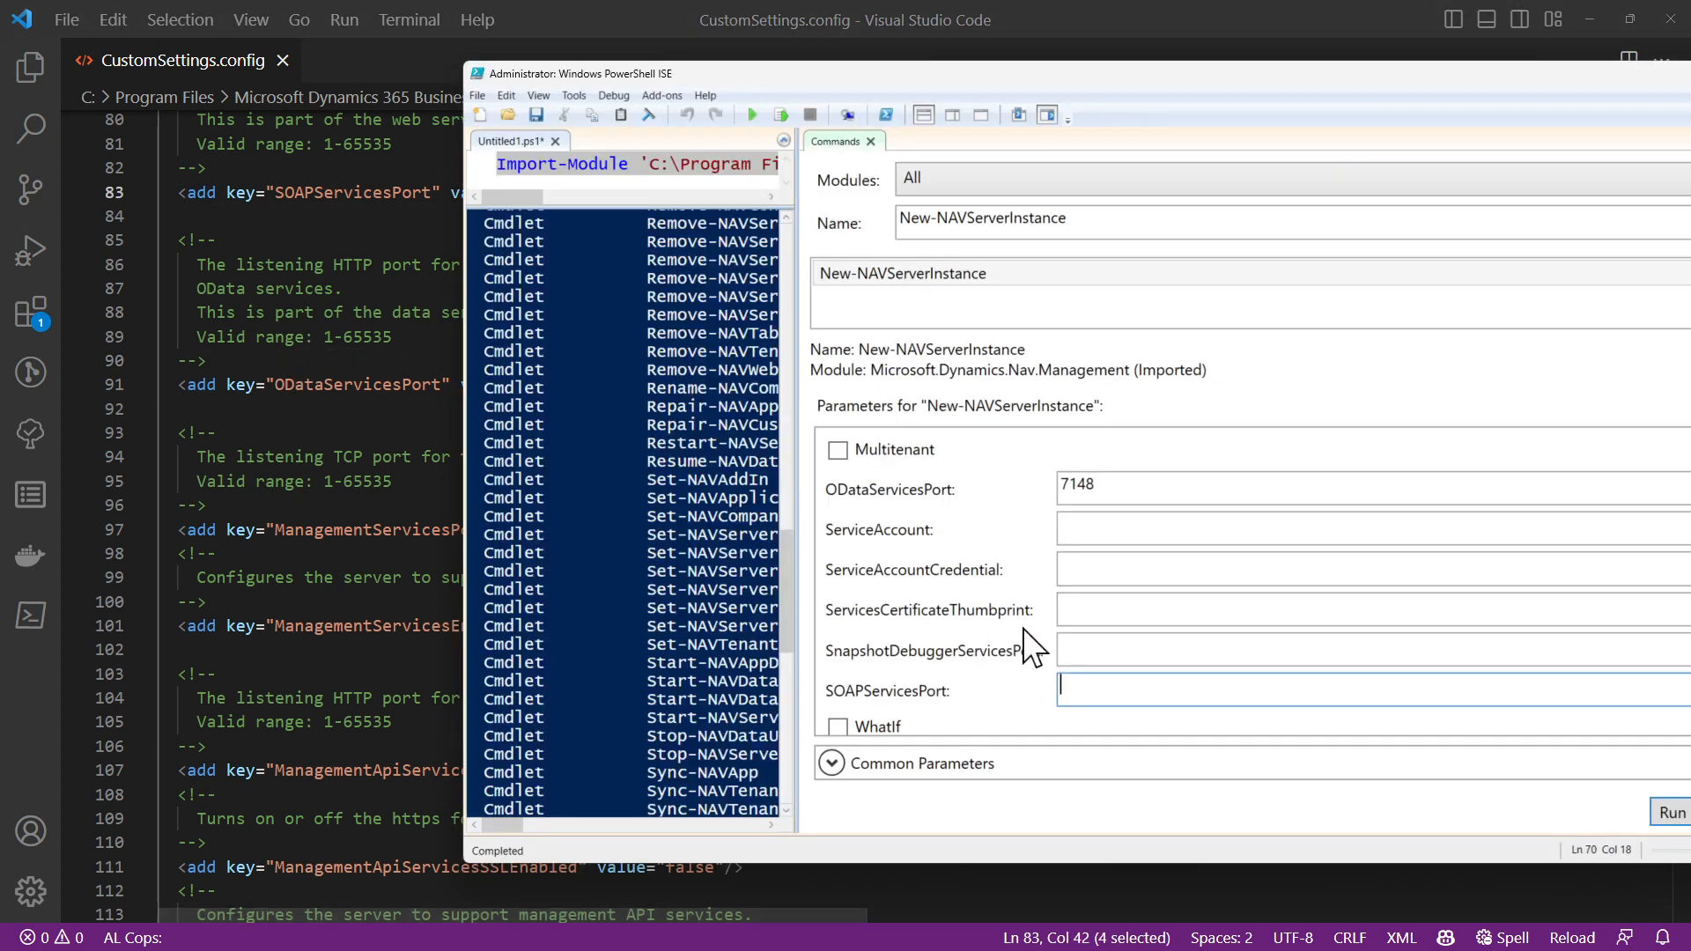
Step: Paste the copied port into the SOAPServicesPort parameter, change it to 7147, and review the filled-in New-NAVServerInstance parameters
key("ctrl+v")
left_click_drag(1070, 690, 1078, 690)
type("1")
scroll(1100, 687, "up", 6)
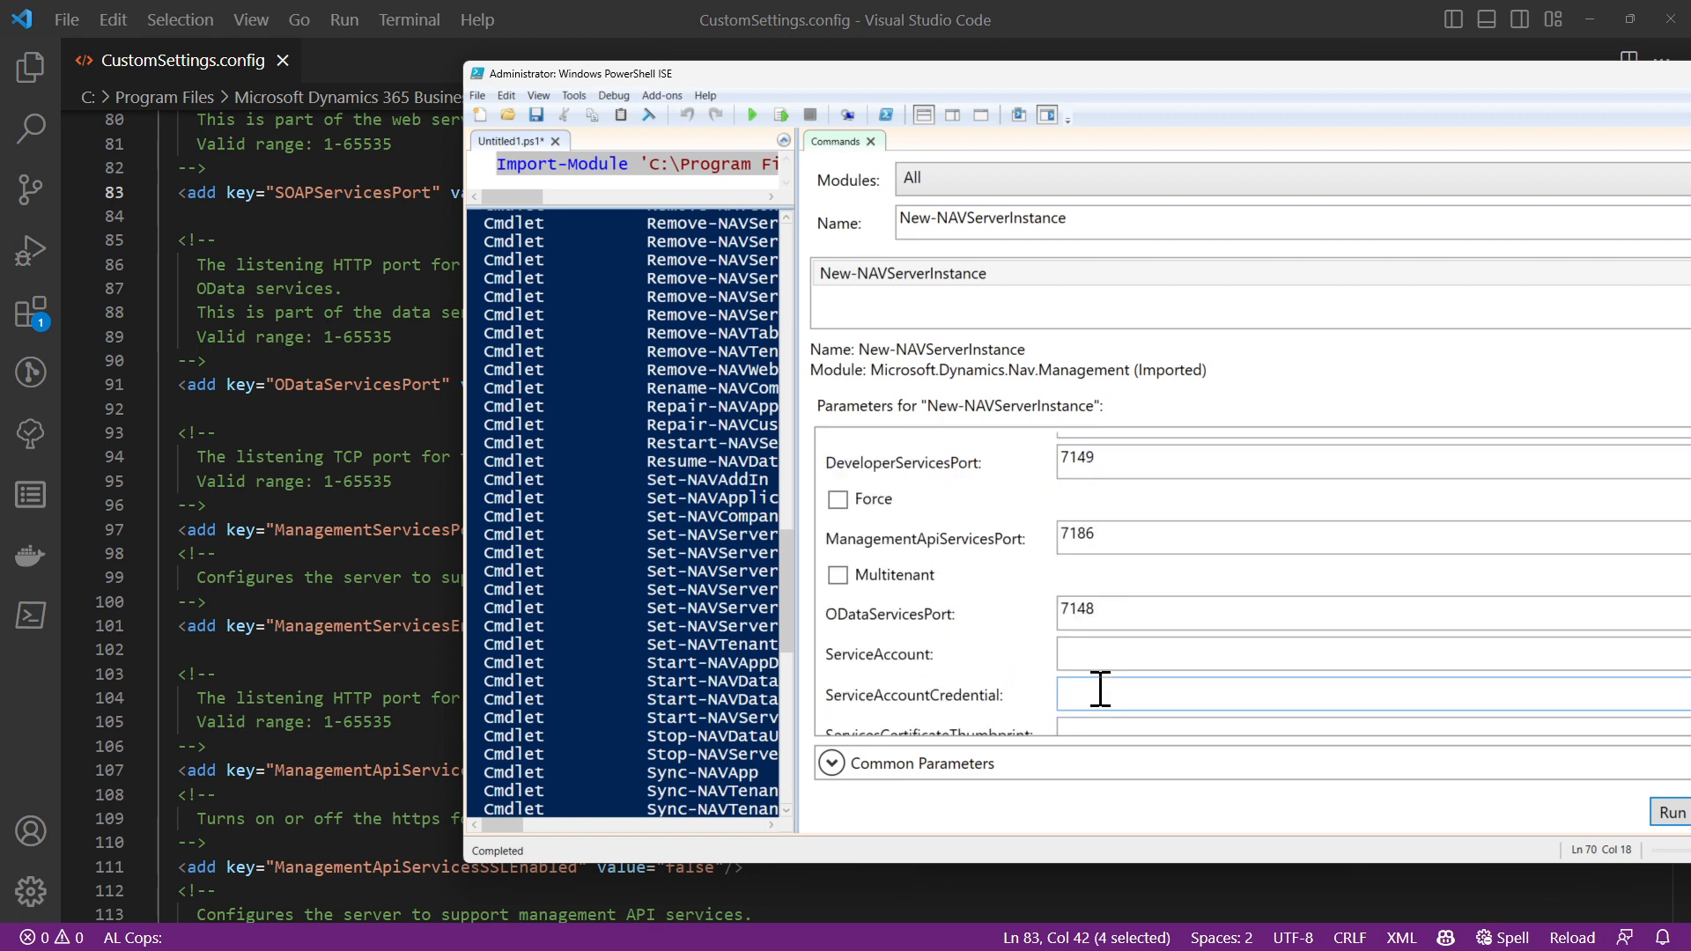
scroll(1100, 688, "down", 3)
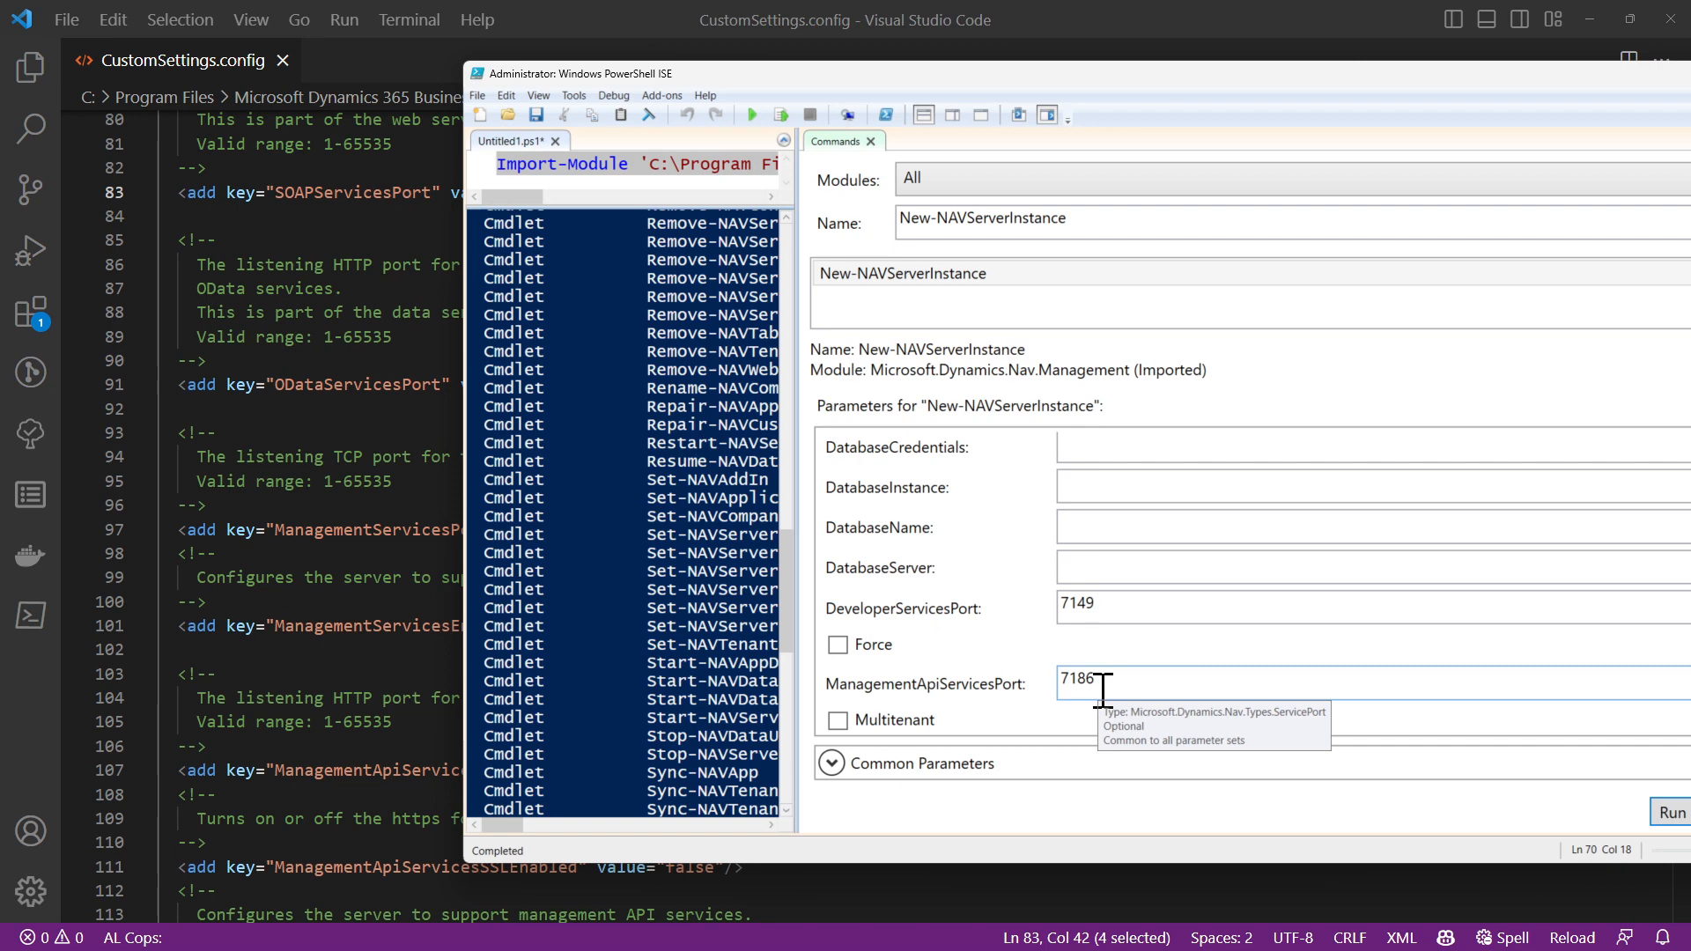
scroll(989, 563, "up", 3)
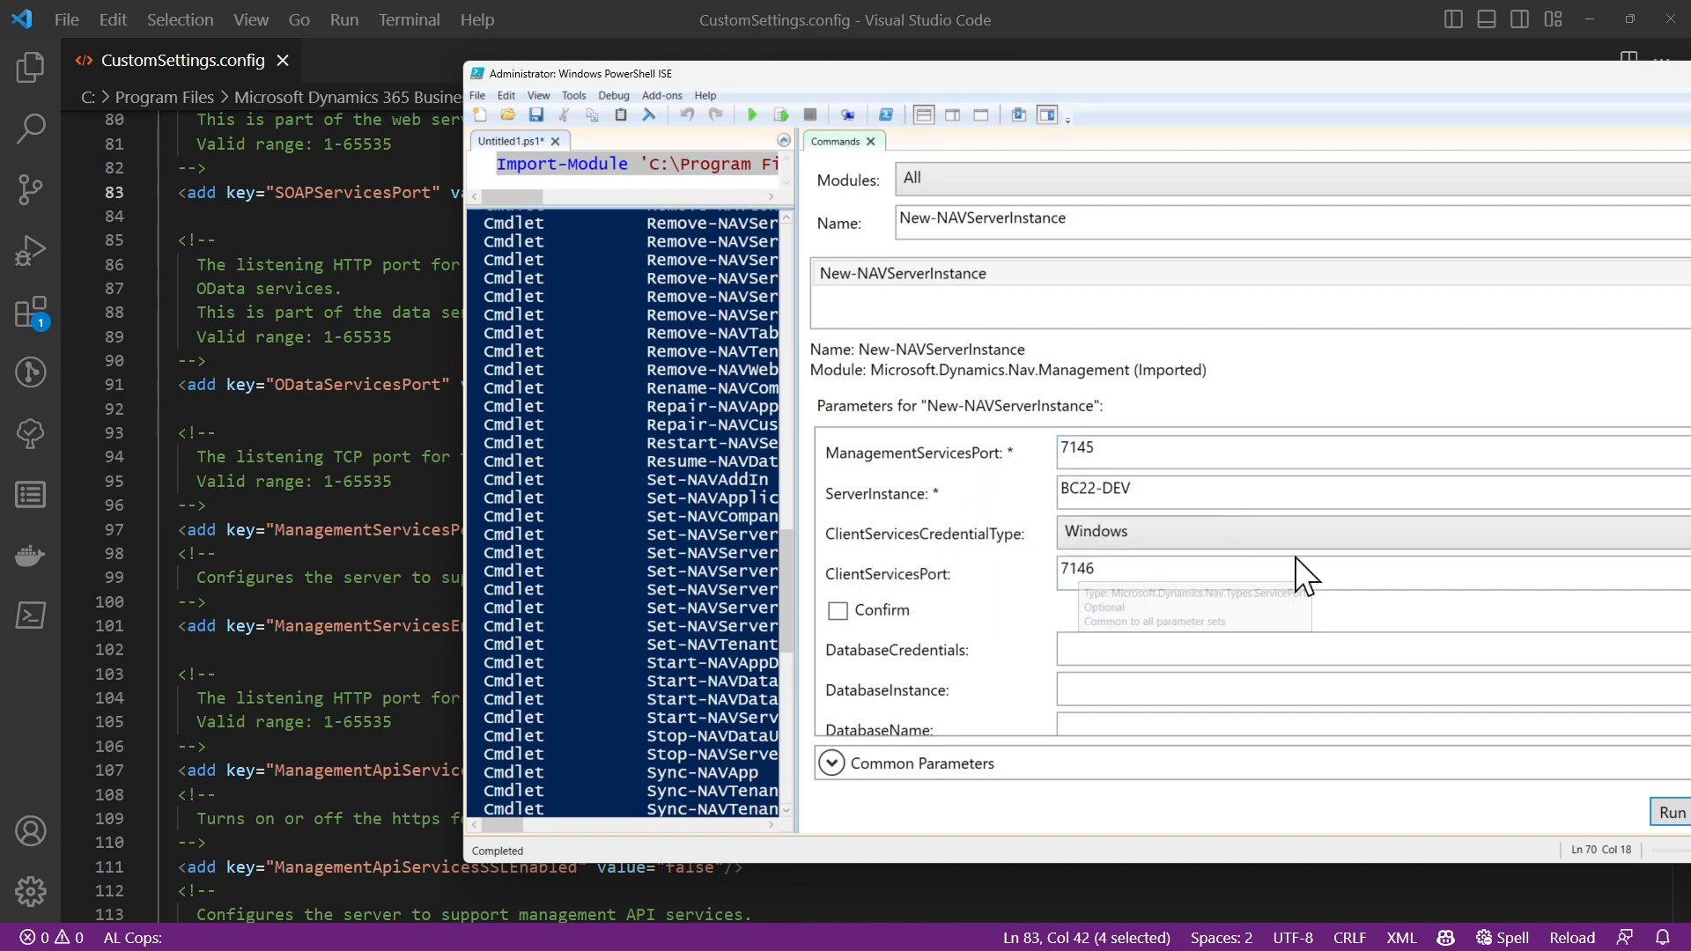
scroll(1092, 682, "down", 4)
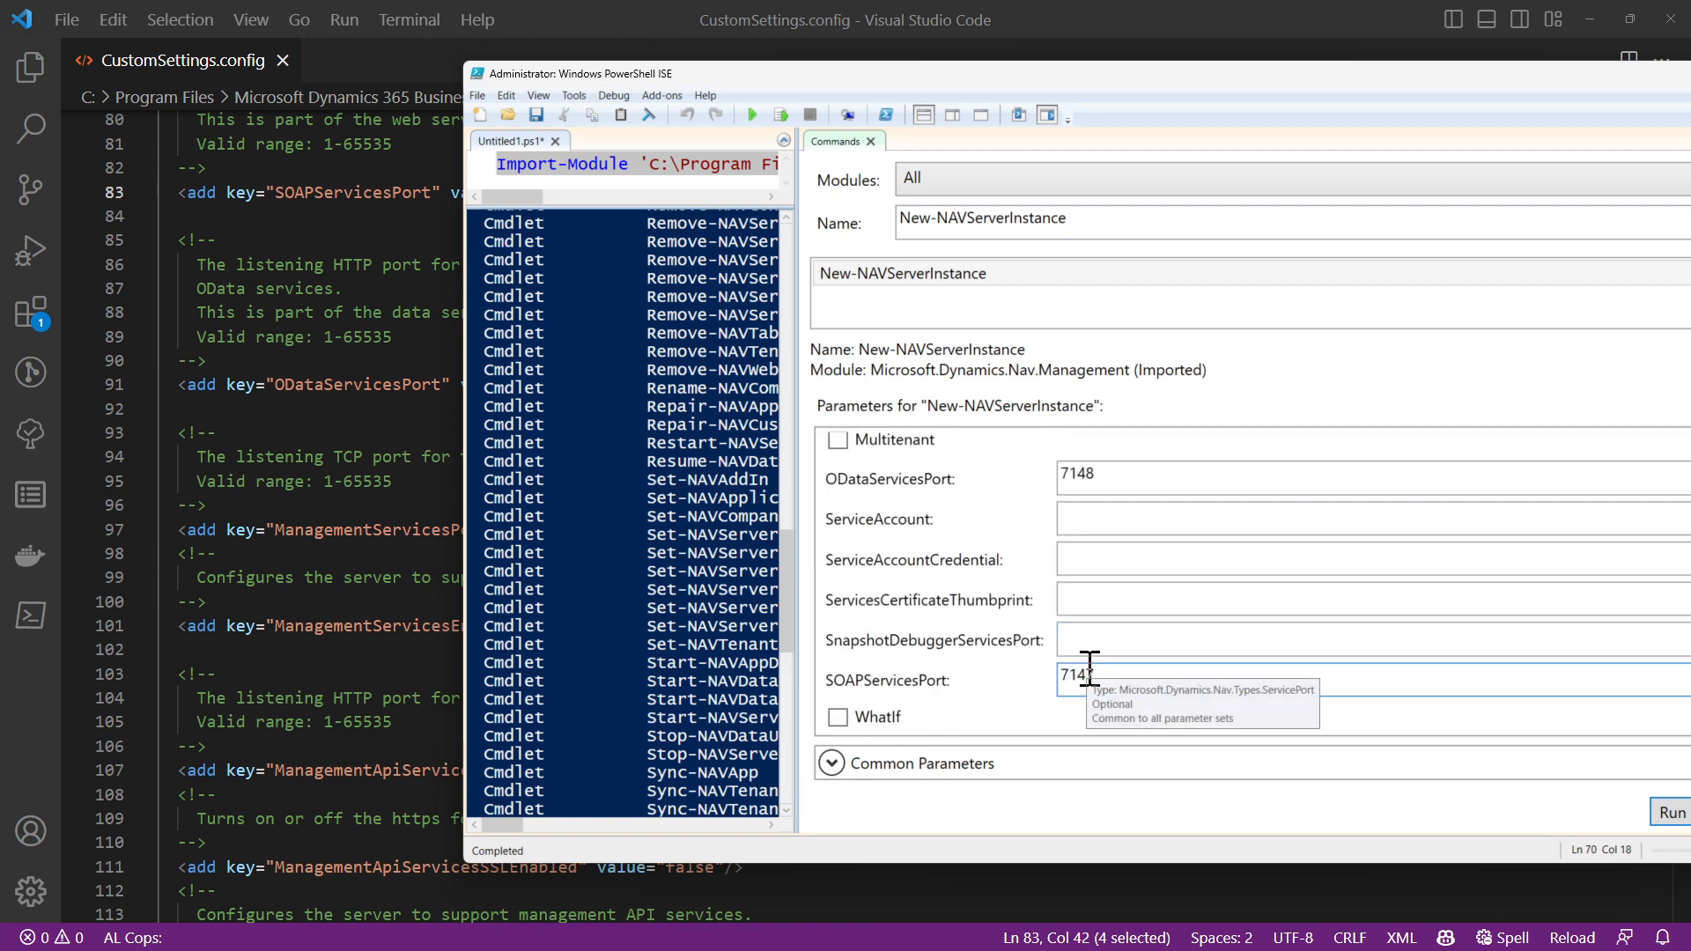
Step: Minimize Visual Studio Code and switch to the File Explorer window showing the Business Central 220 Service folder
left_click(1594, 7)
left_click(1592, 12)
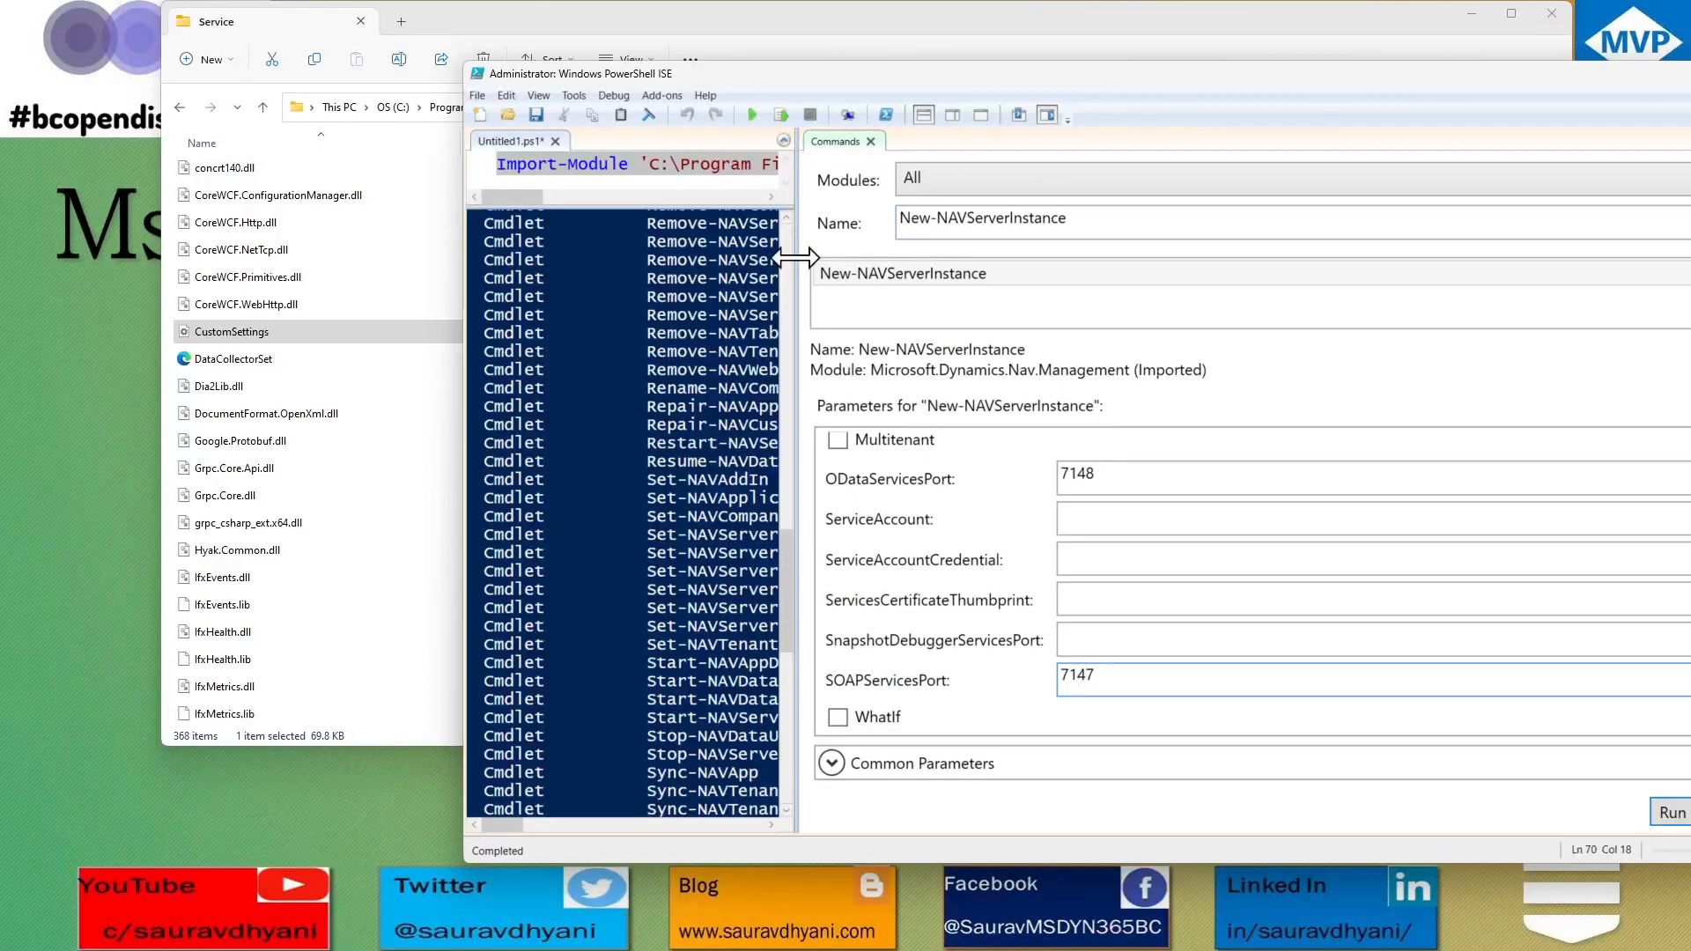
left_click(314, 336)
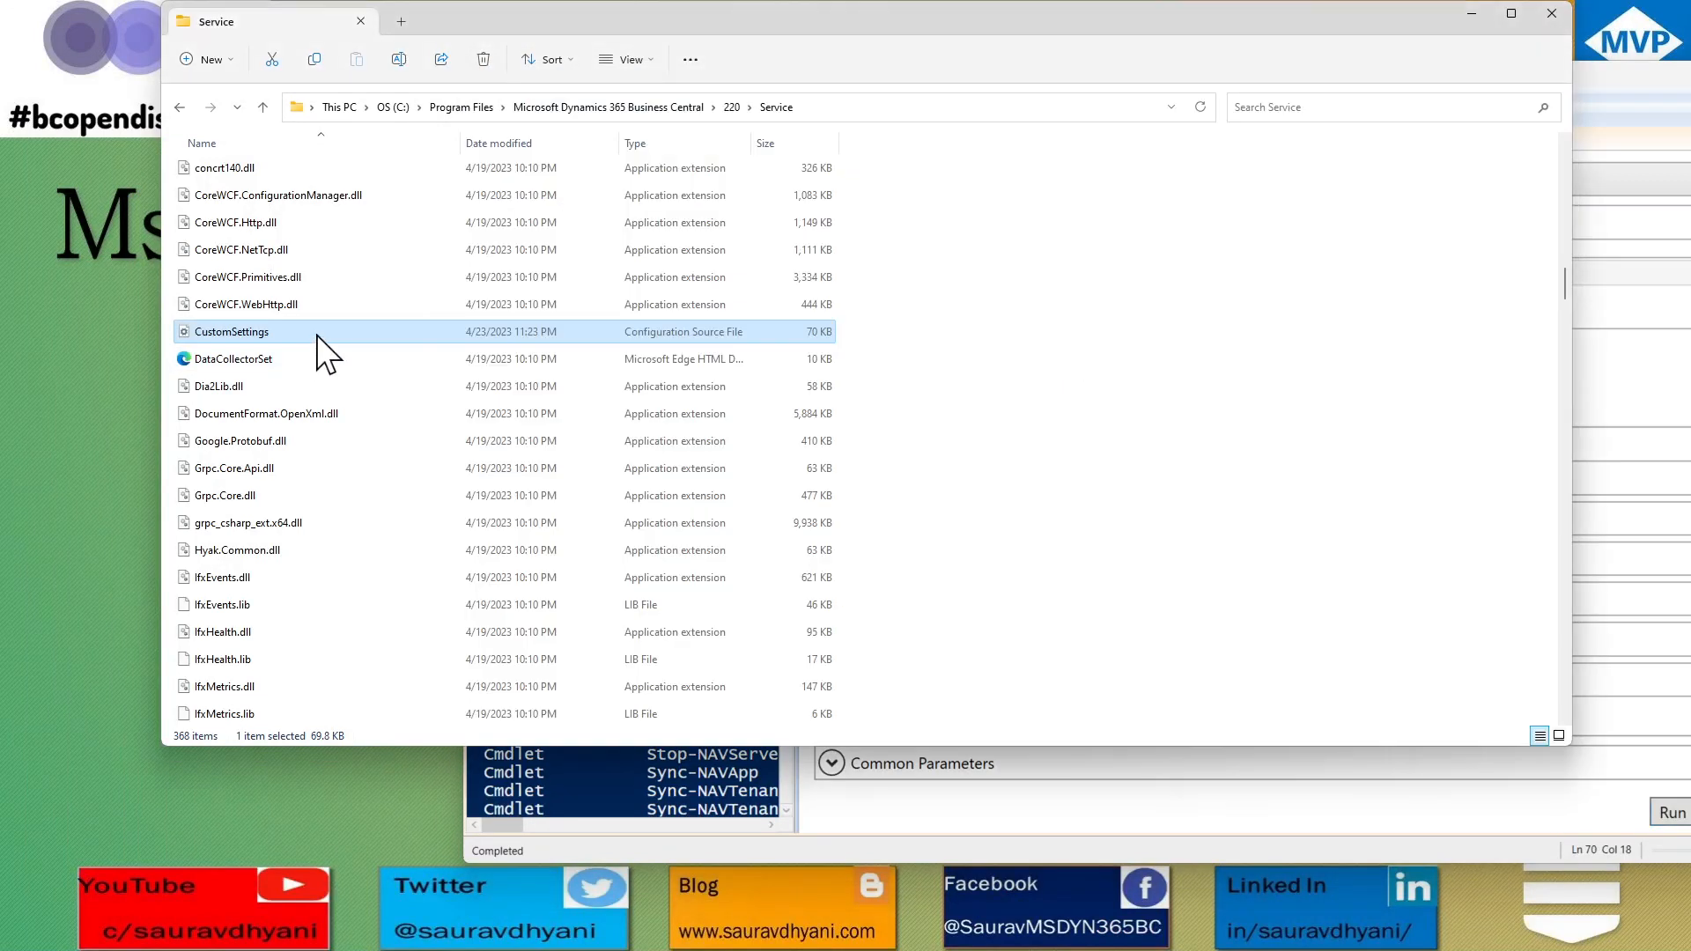
Step: Check the 220 Service folder for an existing Instances folder among the entries starting with "i"
scroll(364, 335, "up", 12)
scroll(365, 326, "up", 10)
left_click(365, 326)
key("i")
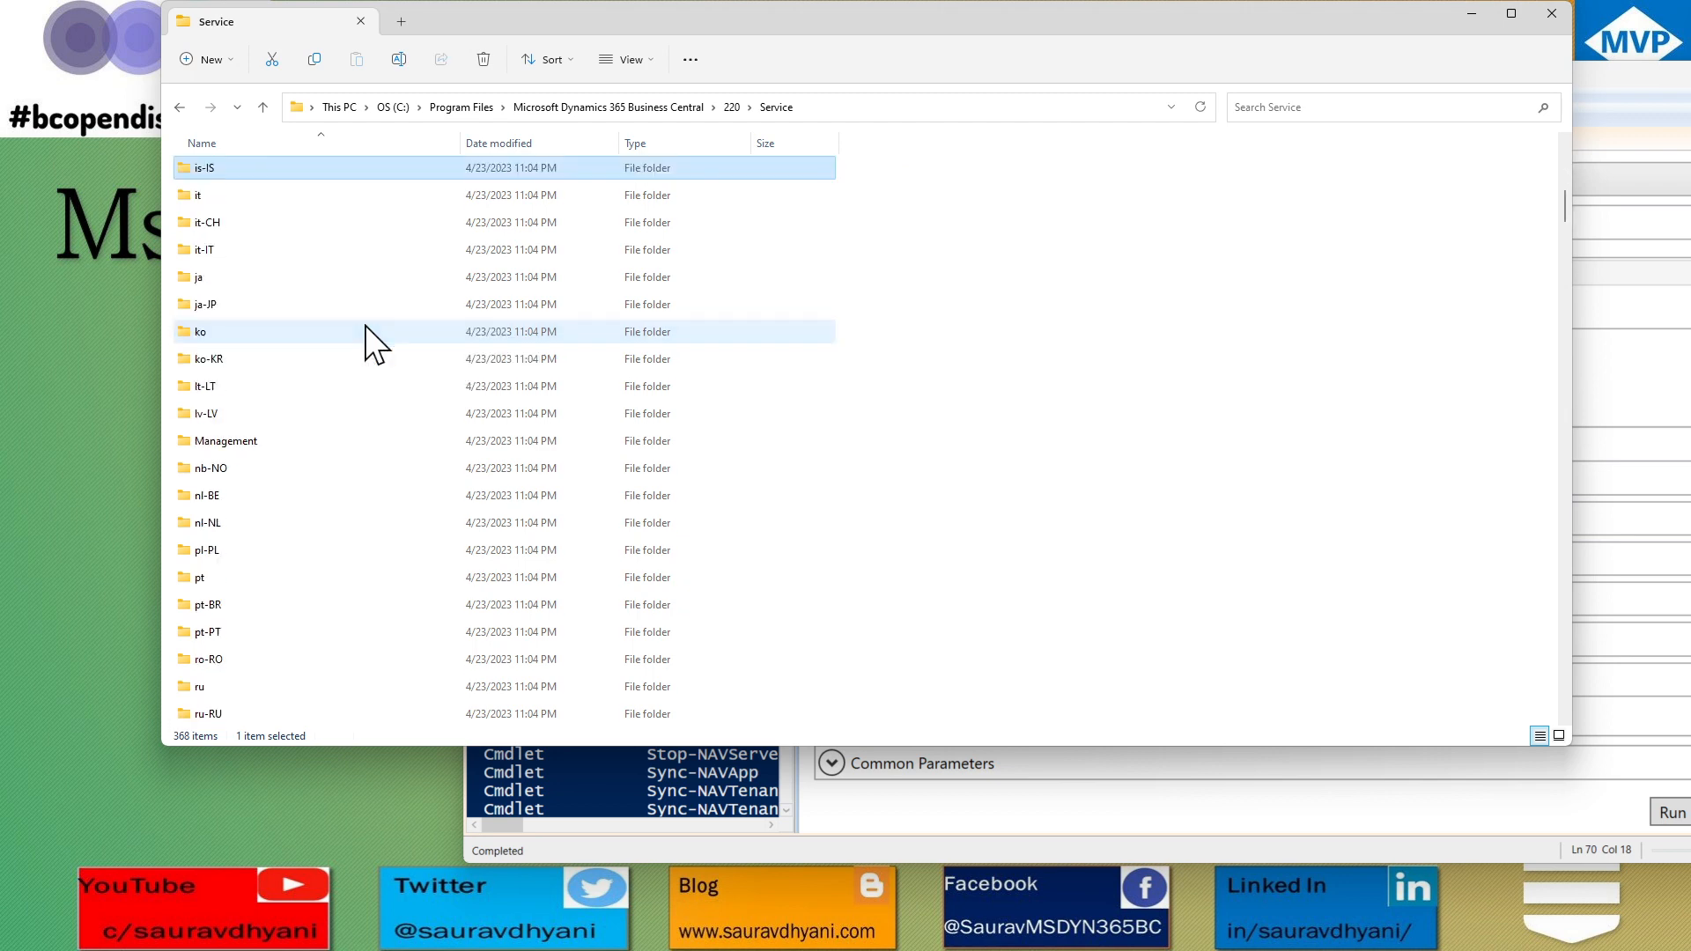
key("i")
key("i")
key("i")
key("i")
key("i")
key("i")
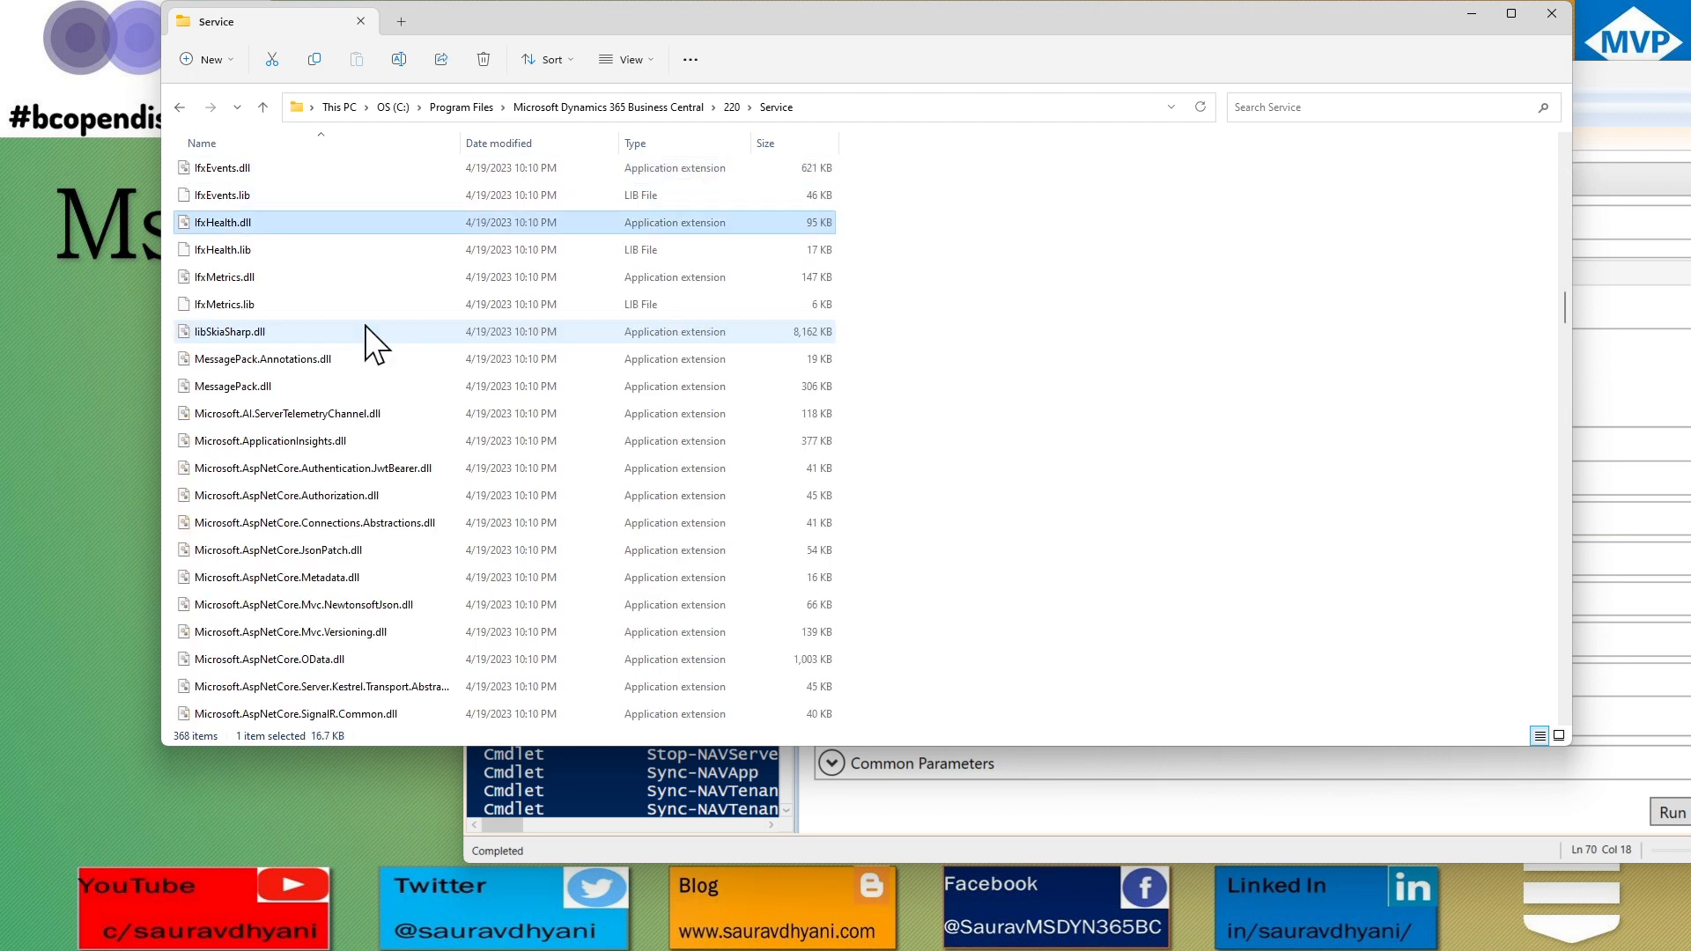
key("i")
scroll(366, 339, "up", 15)
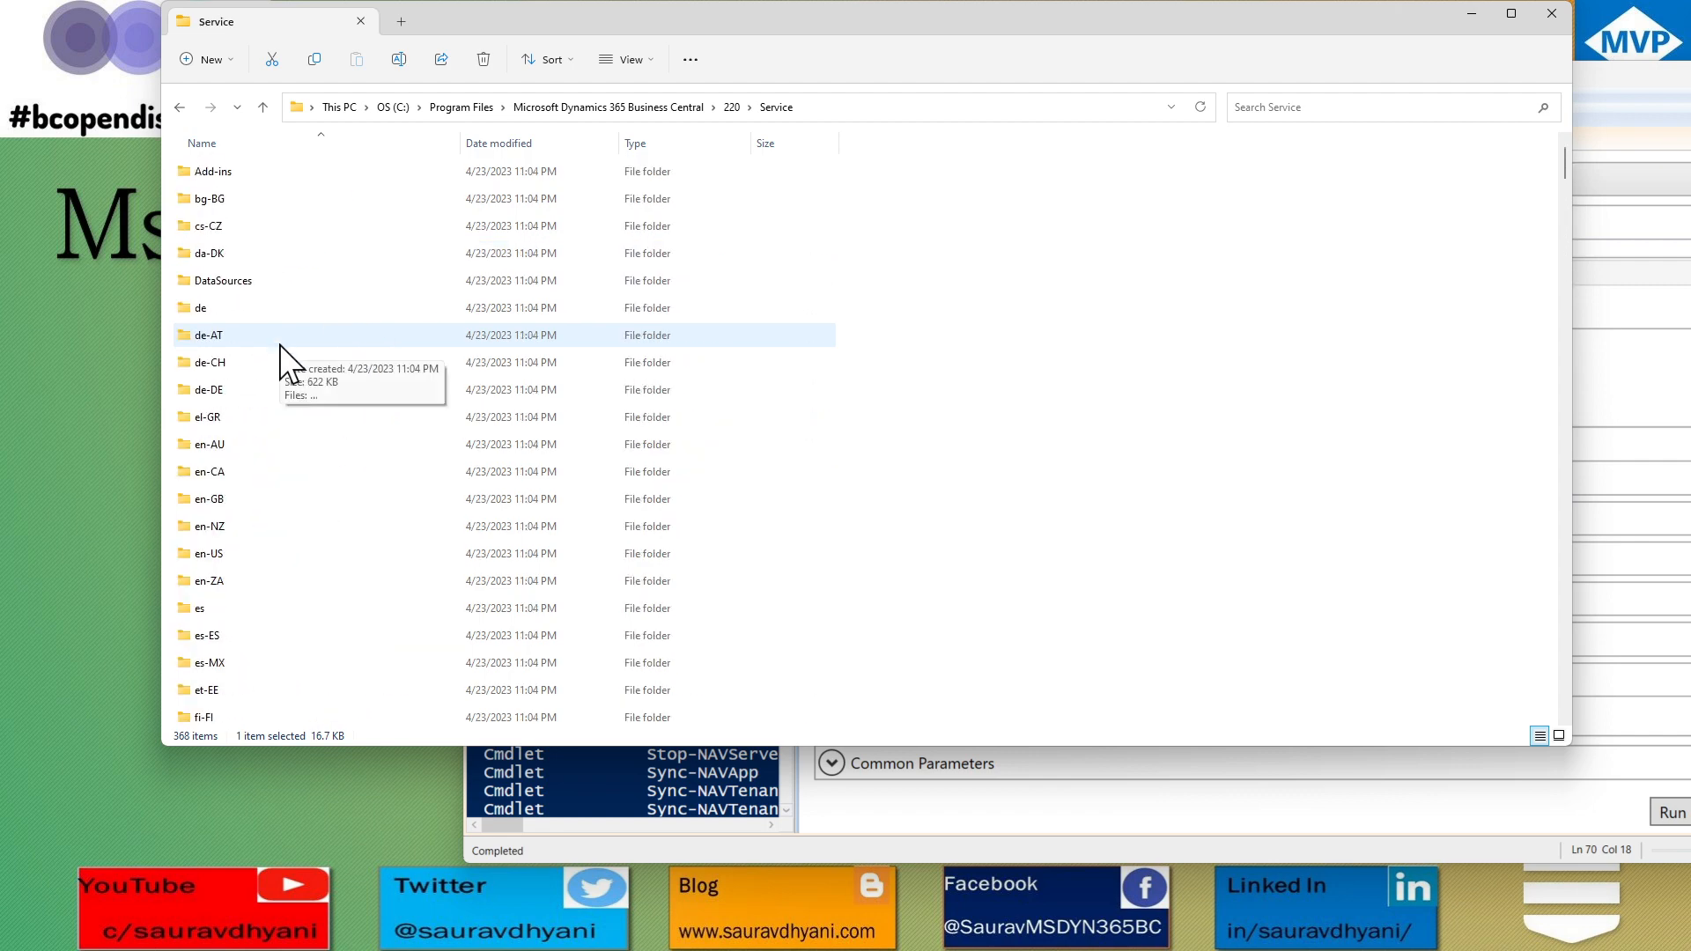
Step: Switch to PowerShell ISE, review the first New-NAVServerInstance parameters, maximize the window and widen the console pane
left_click(963, 815)
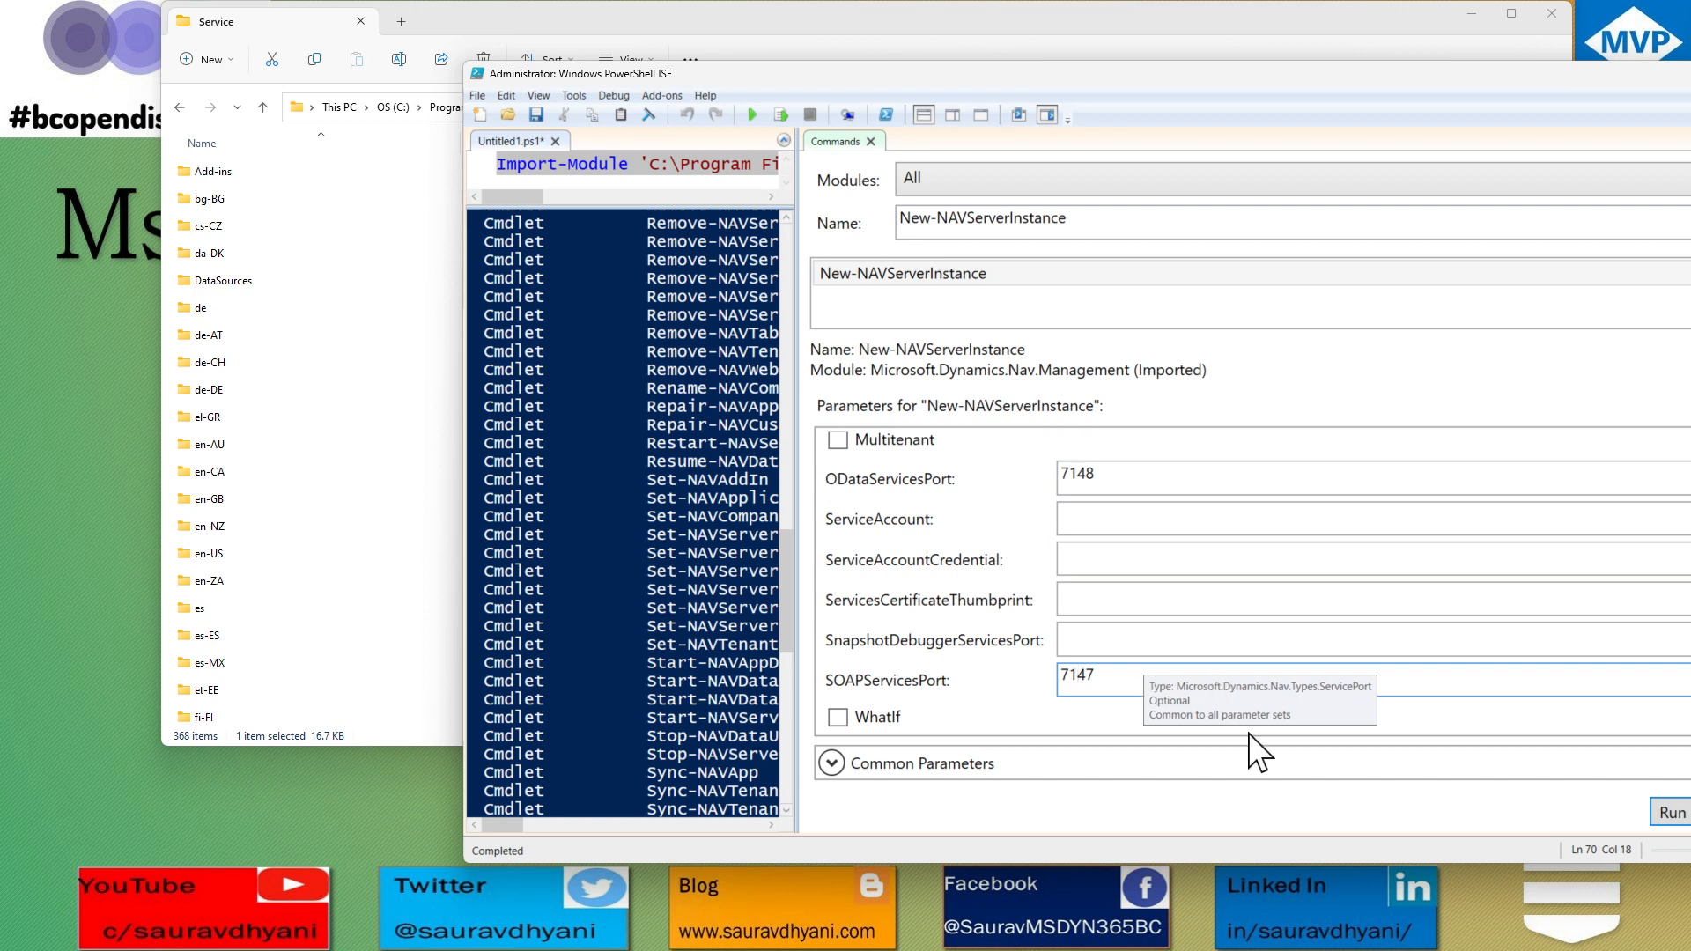
scroll(1197, 648, "up", 8)
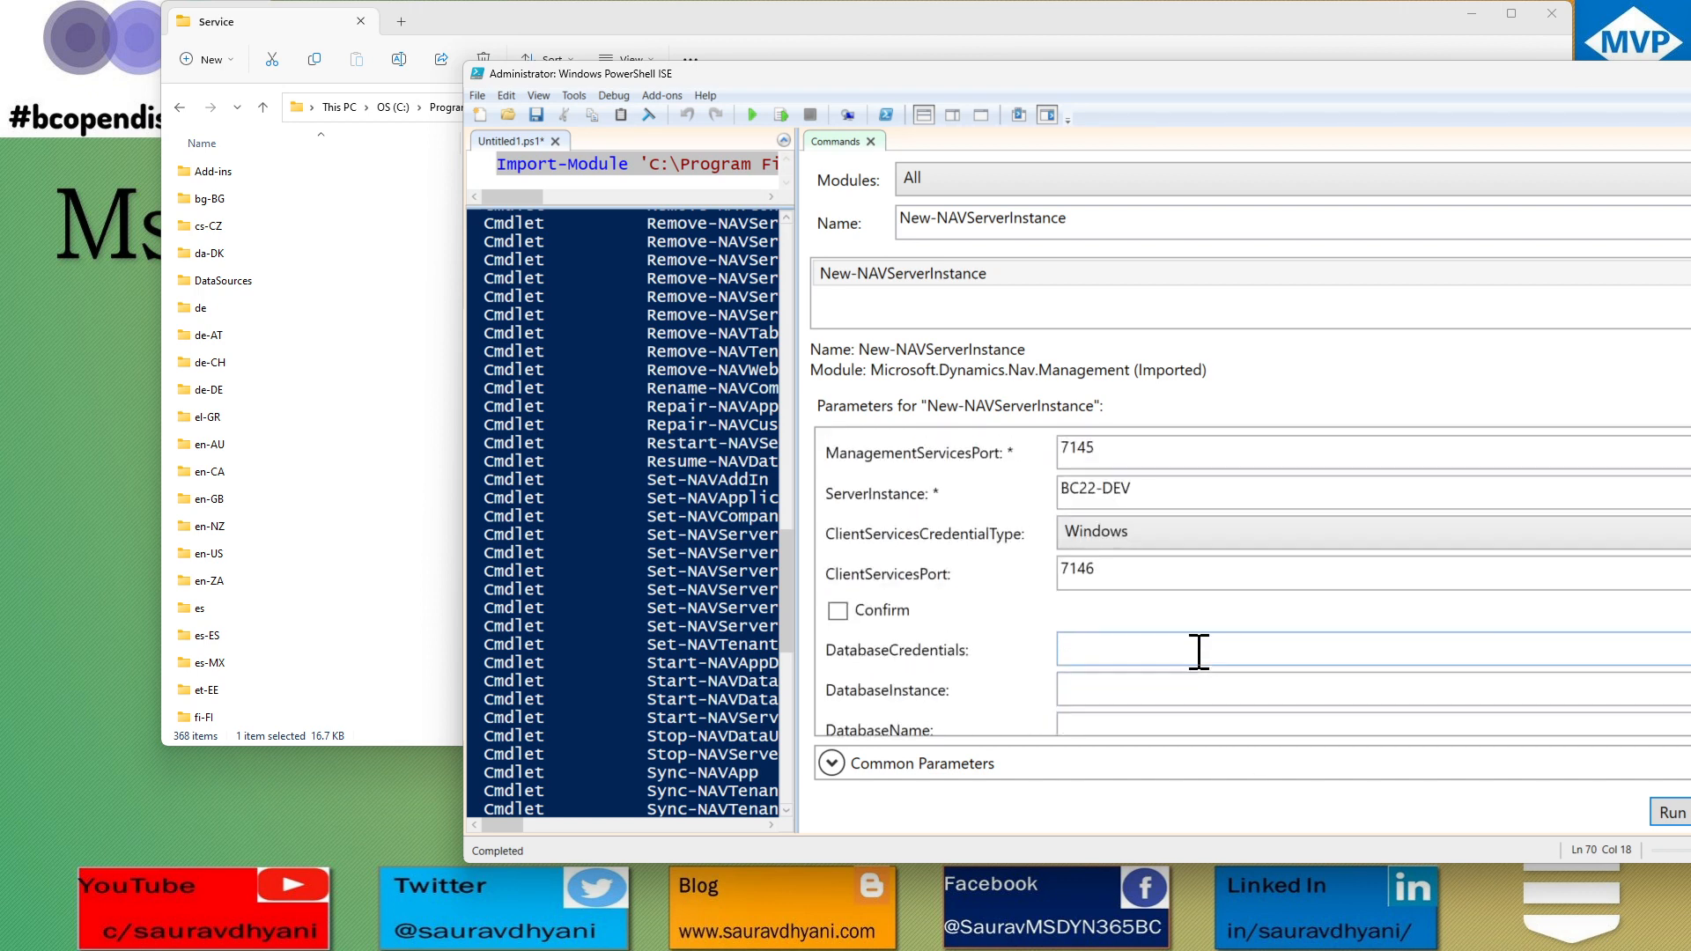
double_click(987, 81)
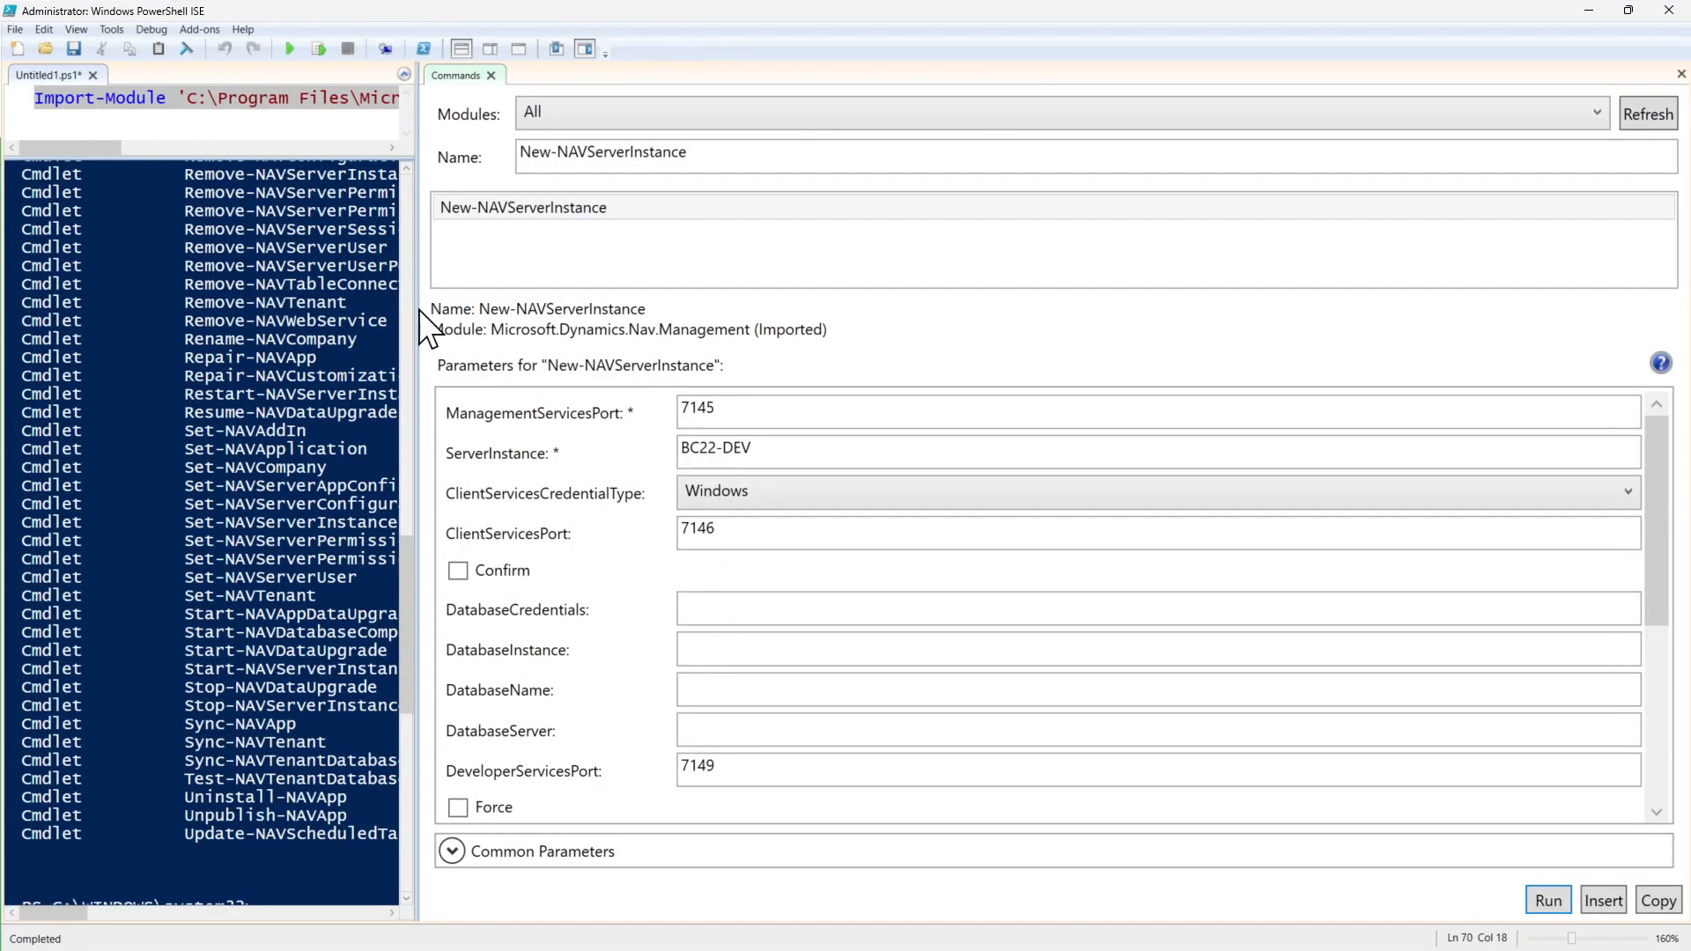
left_click_drag(418, 313, 755, 296)
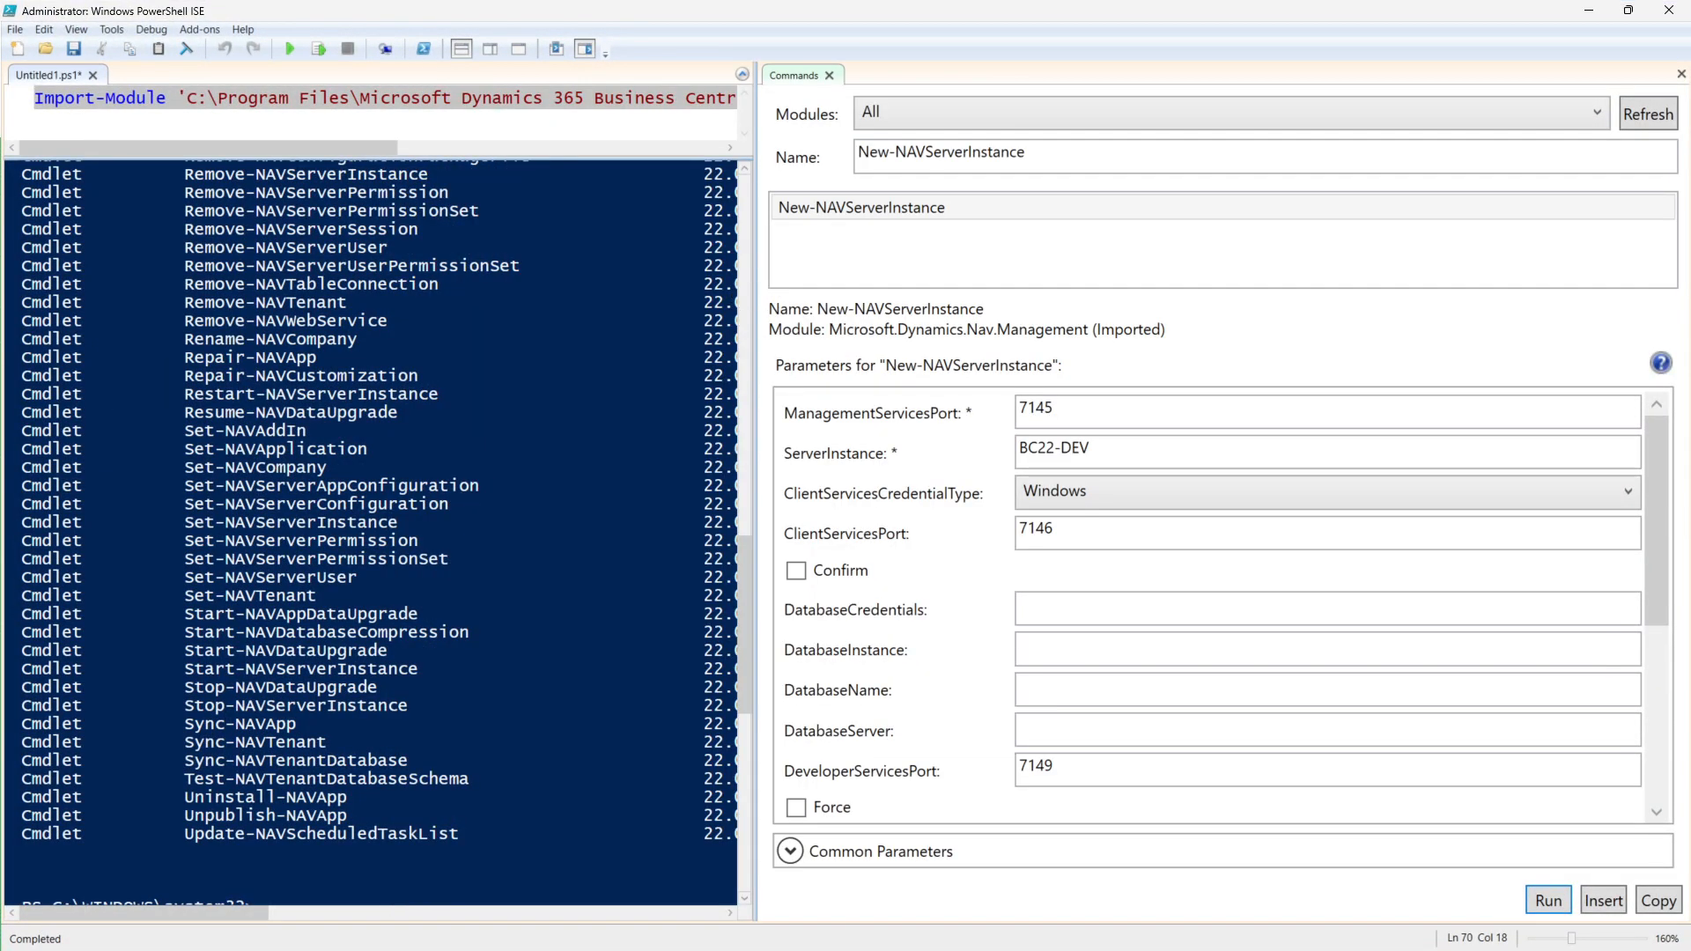
Step: Switch to Services, examine the installed BC140, BC210, BC220 and DynamicsNAV90 server services, and minimize the window
key("alt+Tab")
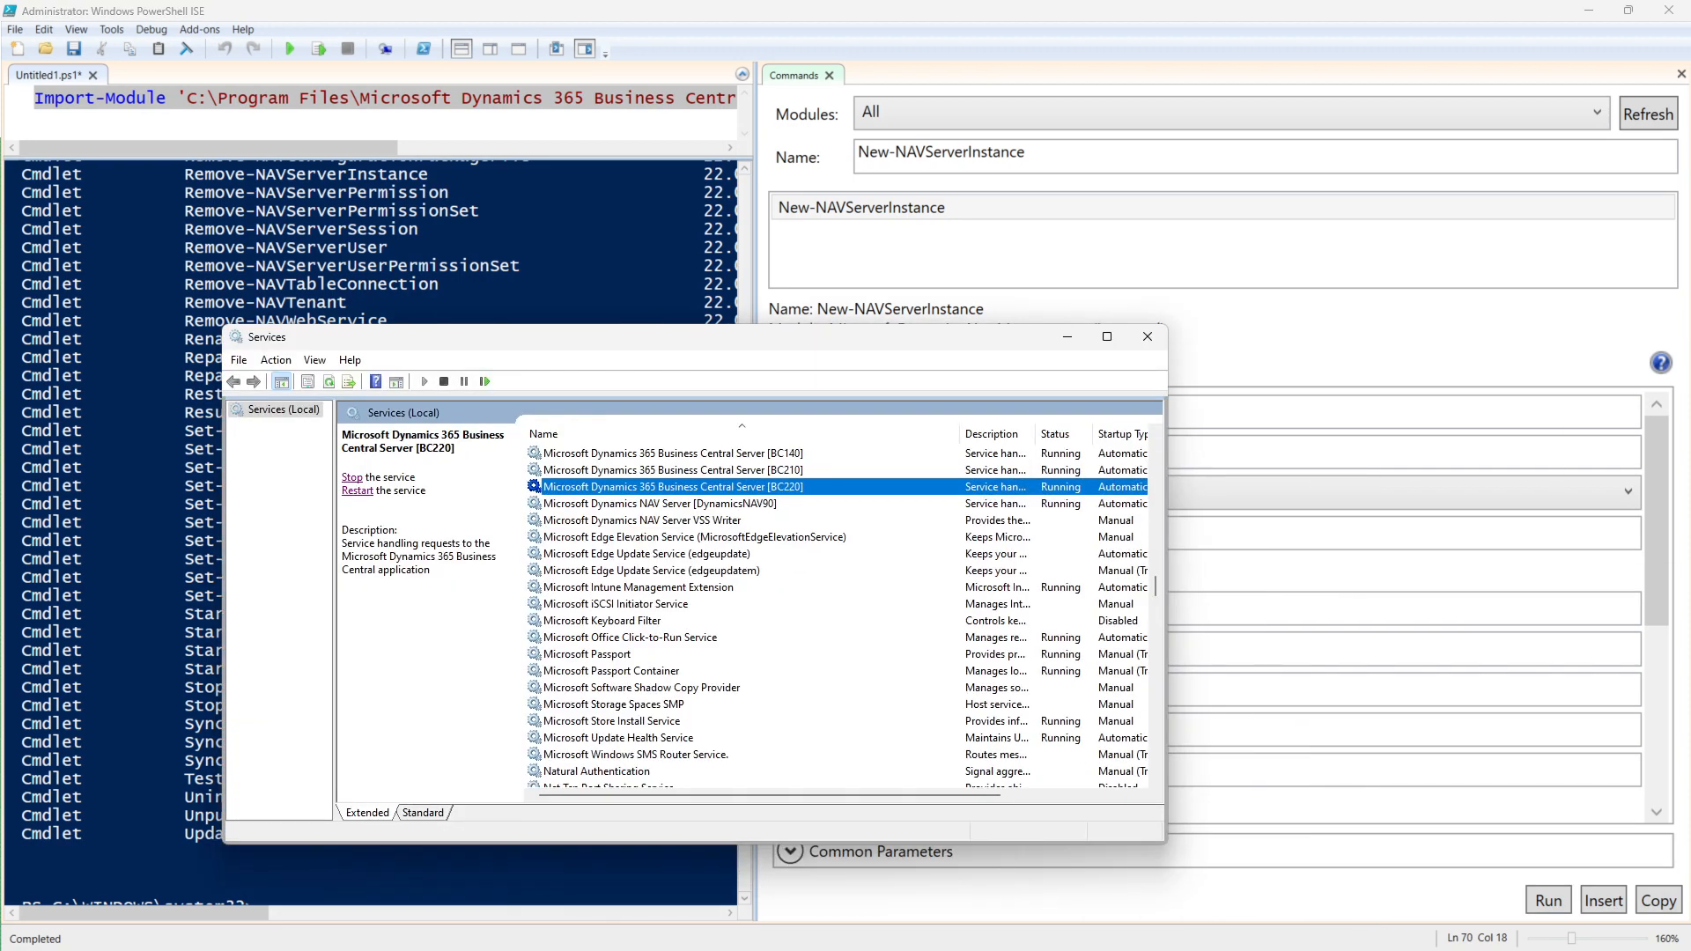
scroll(846, 728, "up", 1)
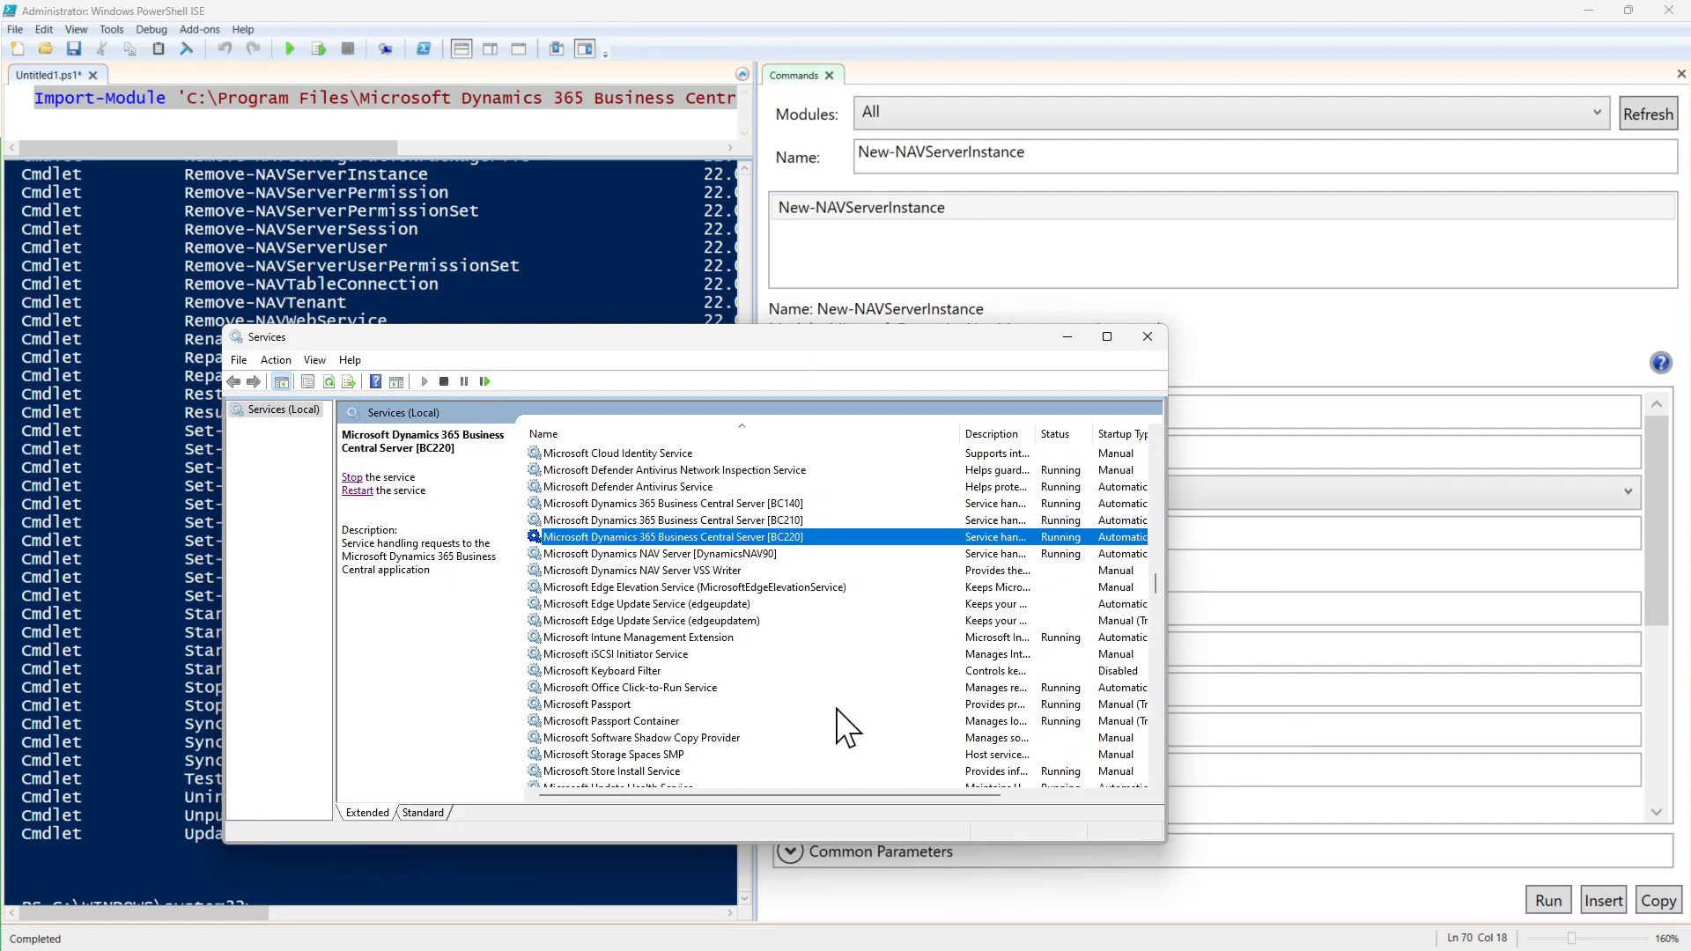
scroll(847, 727, "down", 1)
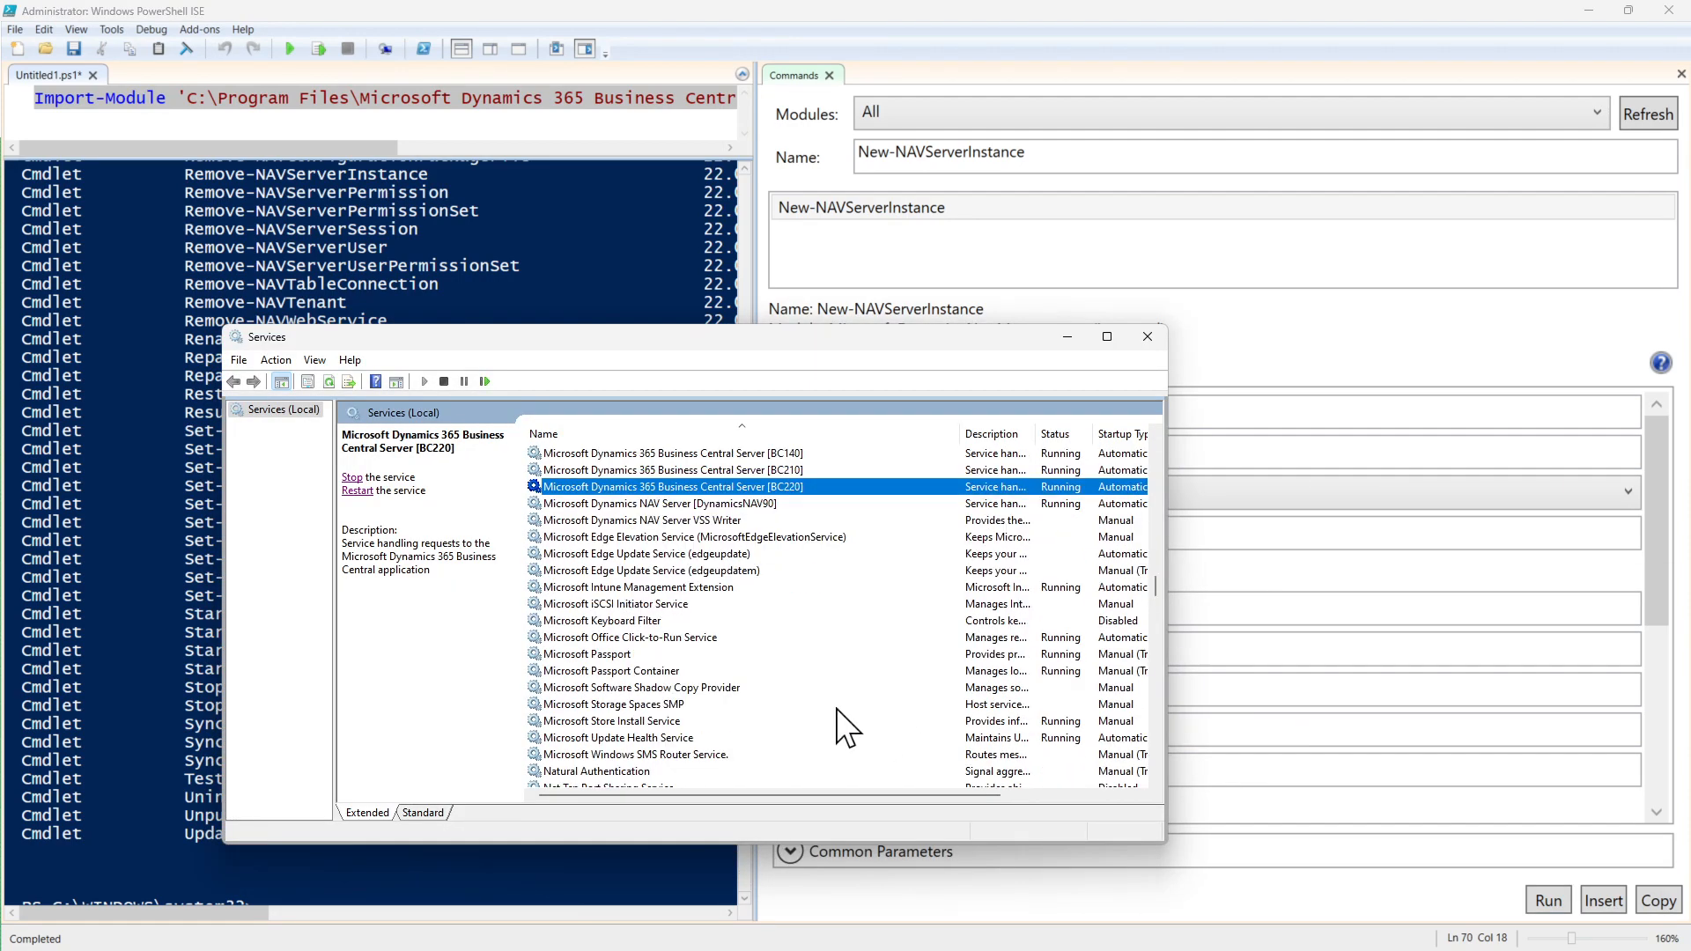
left_click(797, 453)
left_click(803, 470)
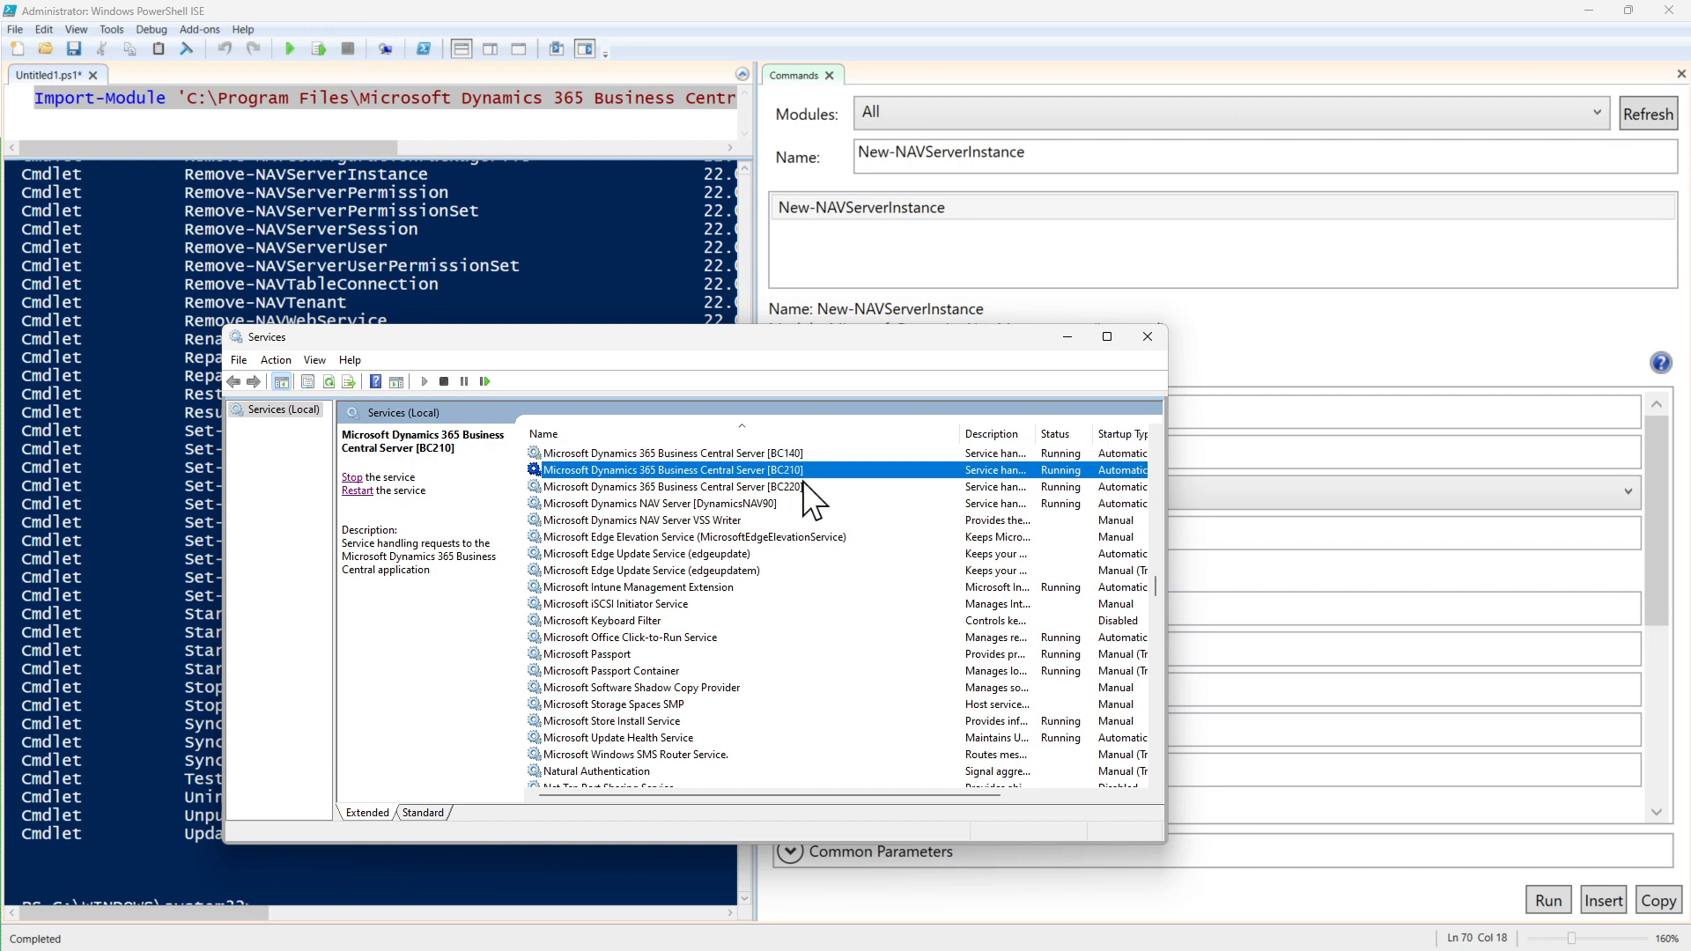
left_click(802, 485)
left_click(791, 504)
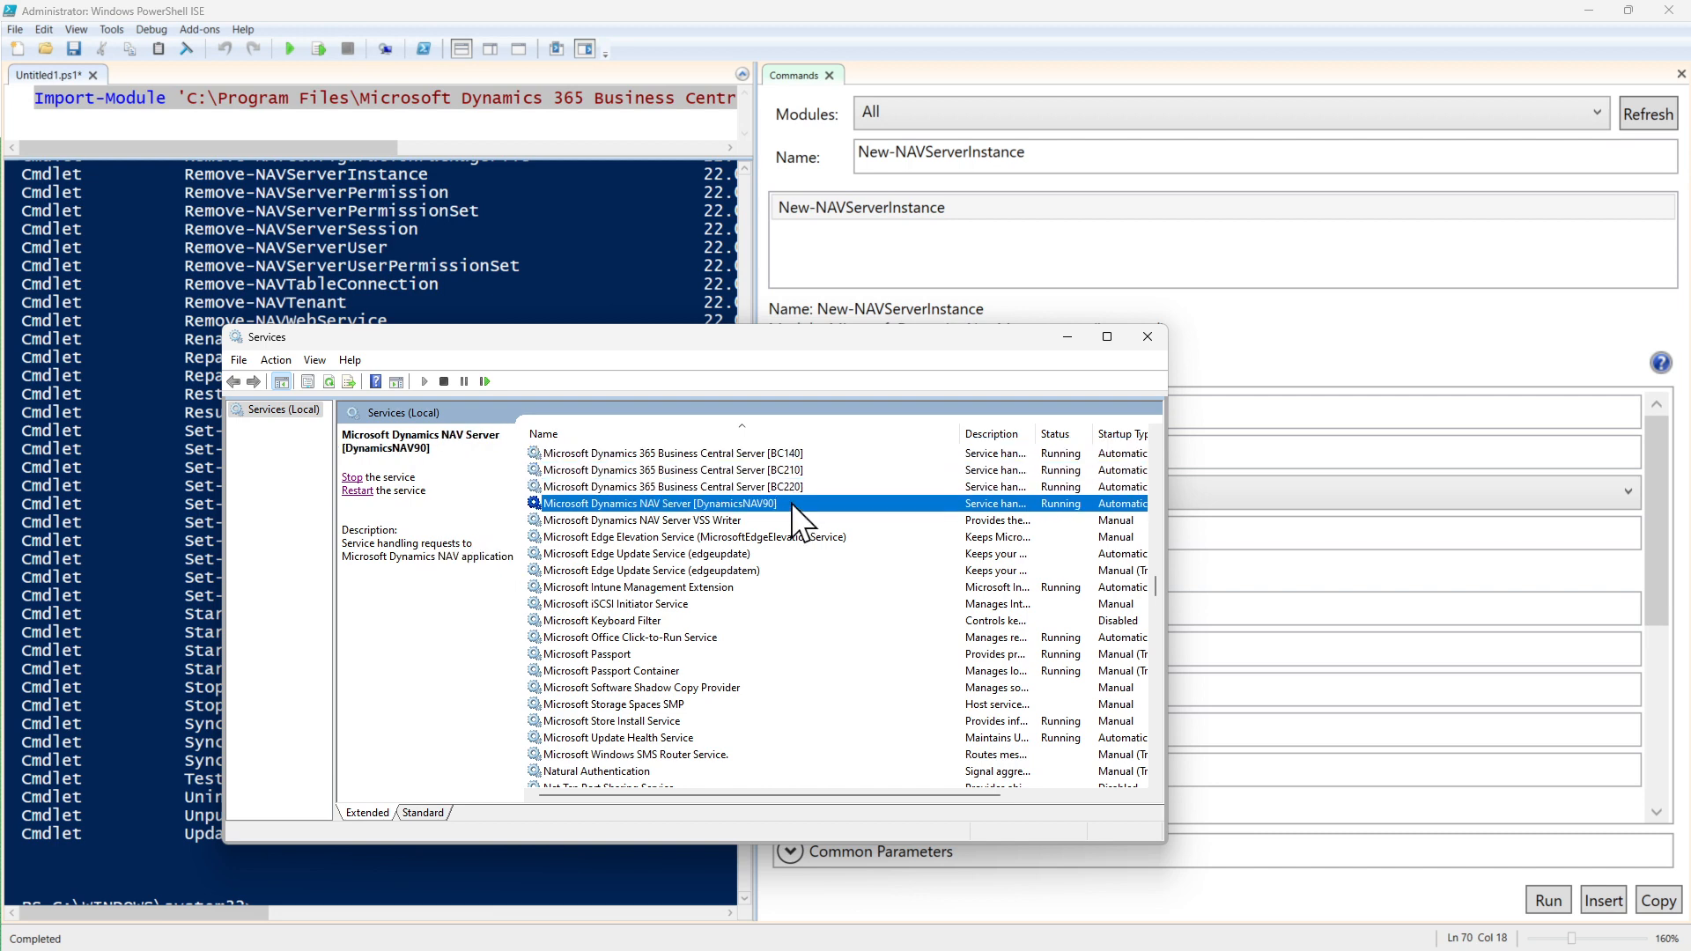
left_click(1071, 336)
Step: Run New-NAVServerInstance with the filled-in parameters for BC22-DEV and restore the PowerShell ISE window to its smaller size
scroll(1127, 616, "down", 5)
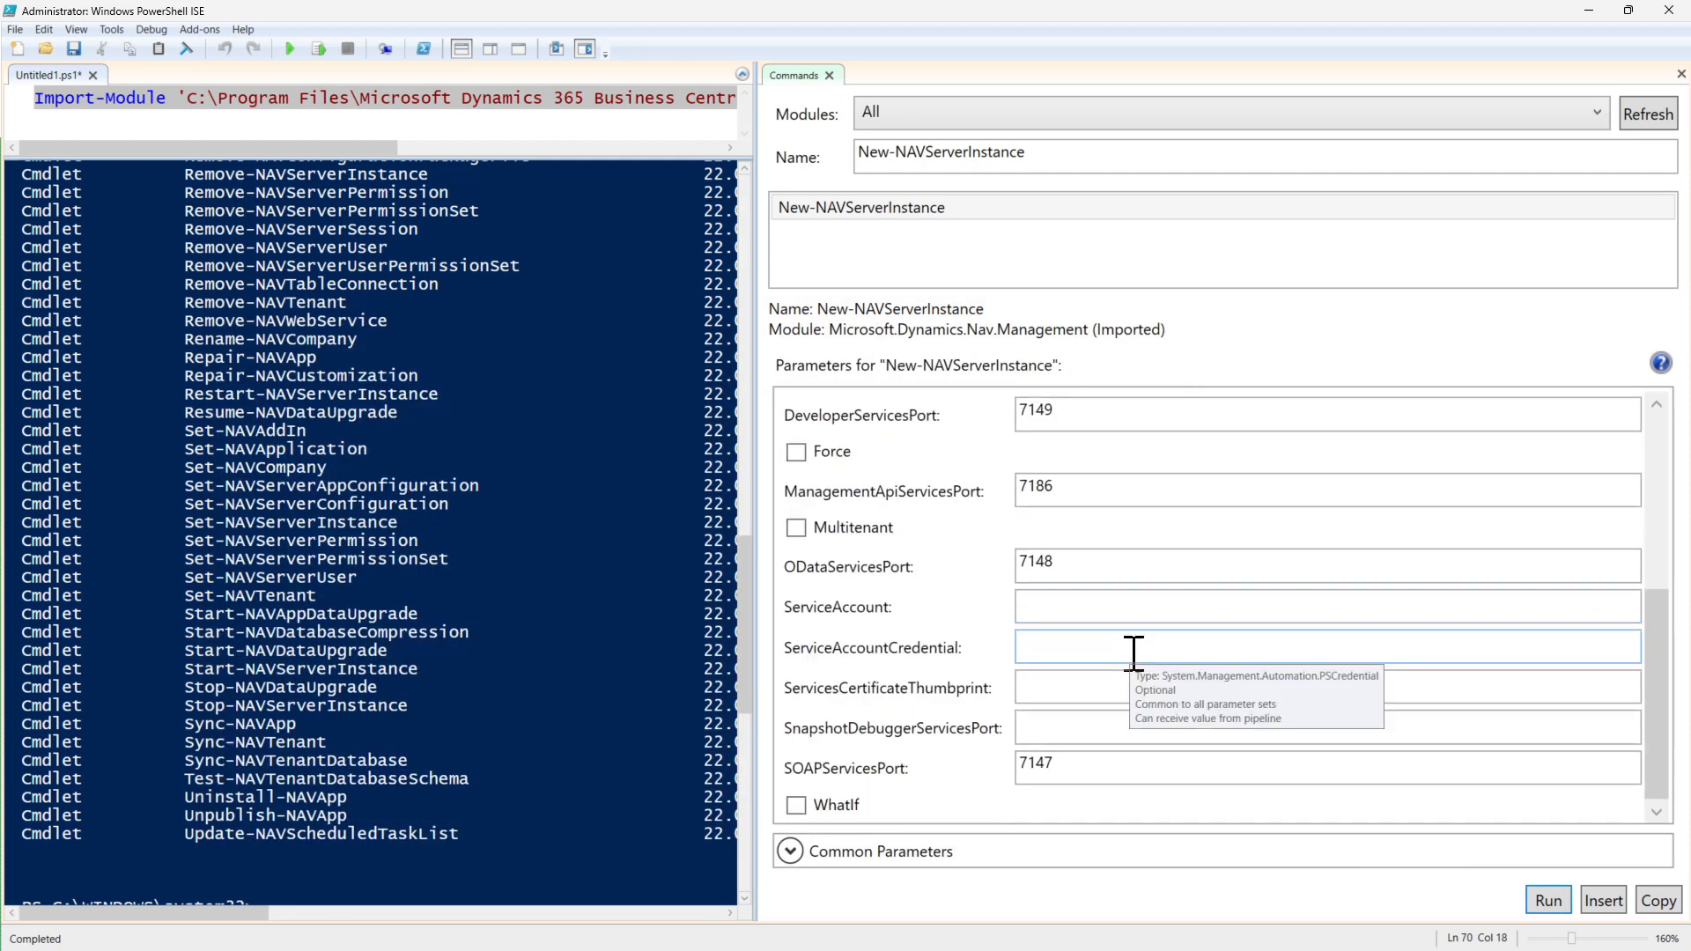
left_click(1546, 899)
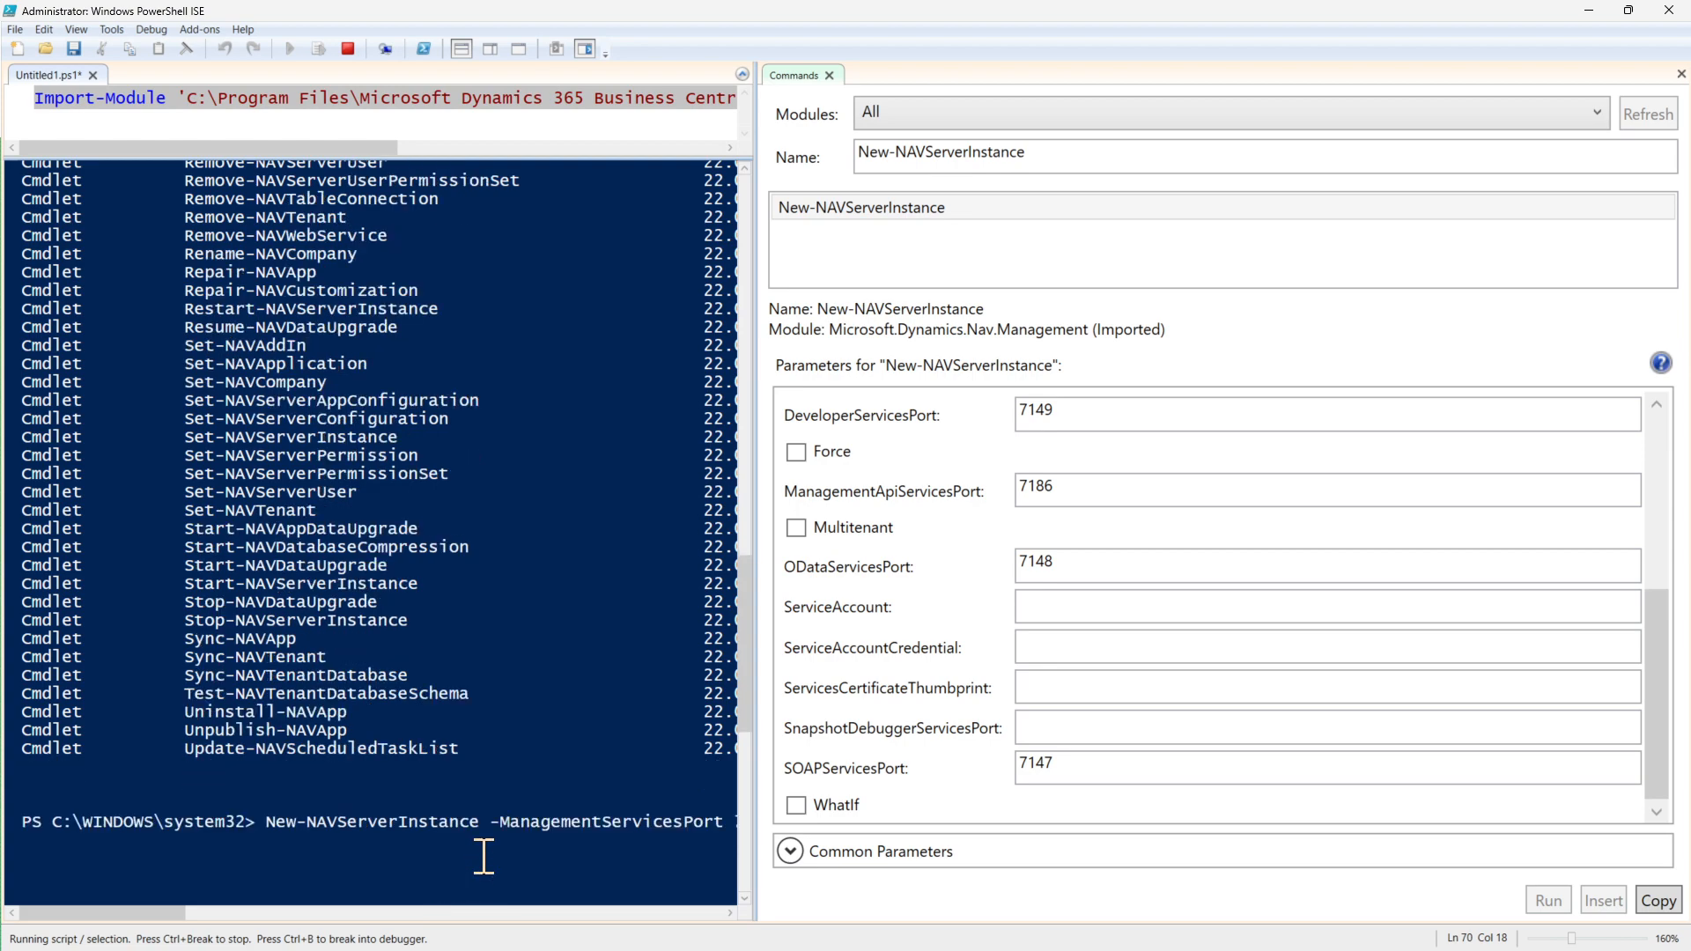
double_click(900, 11)
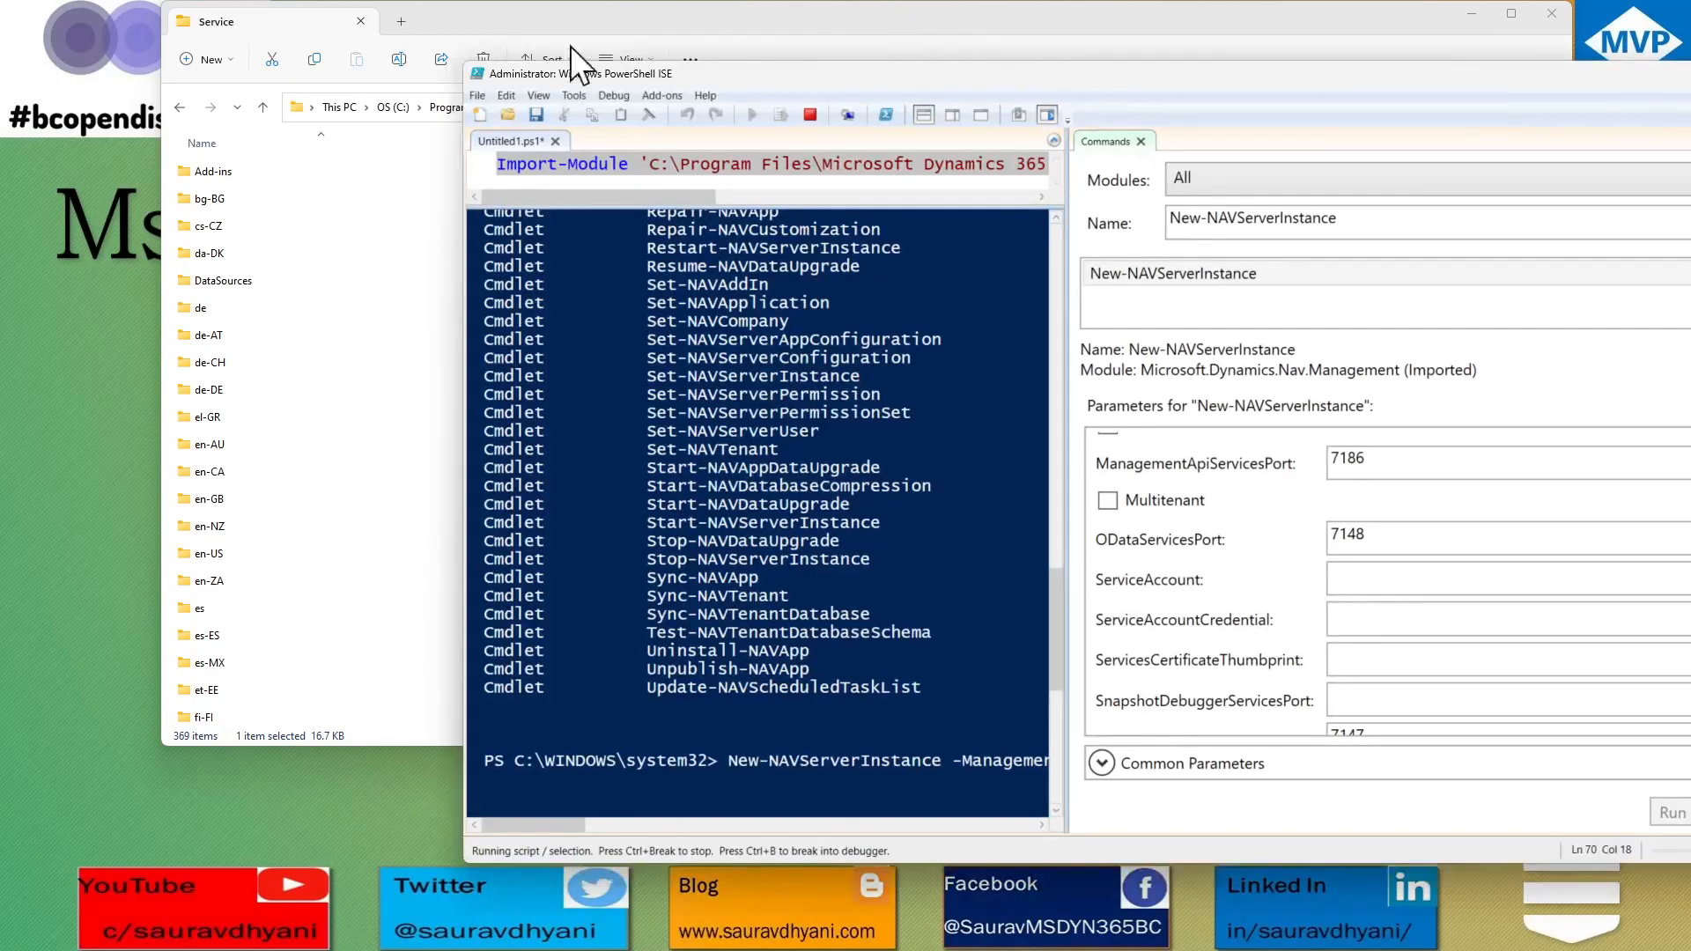
Step: Check the command's completion in PowerShell ISE and select the Instances folder in the File Explorer Service window
left_click(453, 12)
scroll(284, 348, "down", 6)
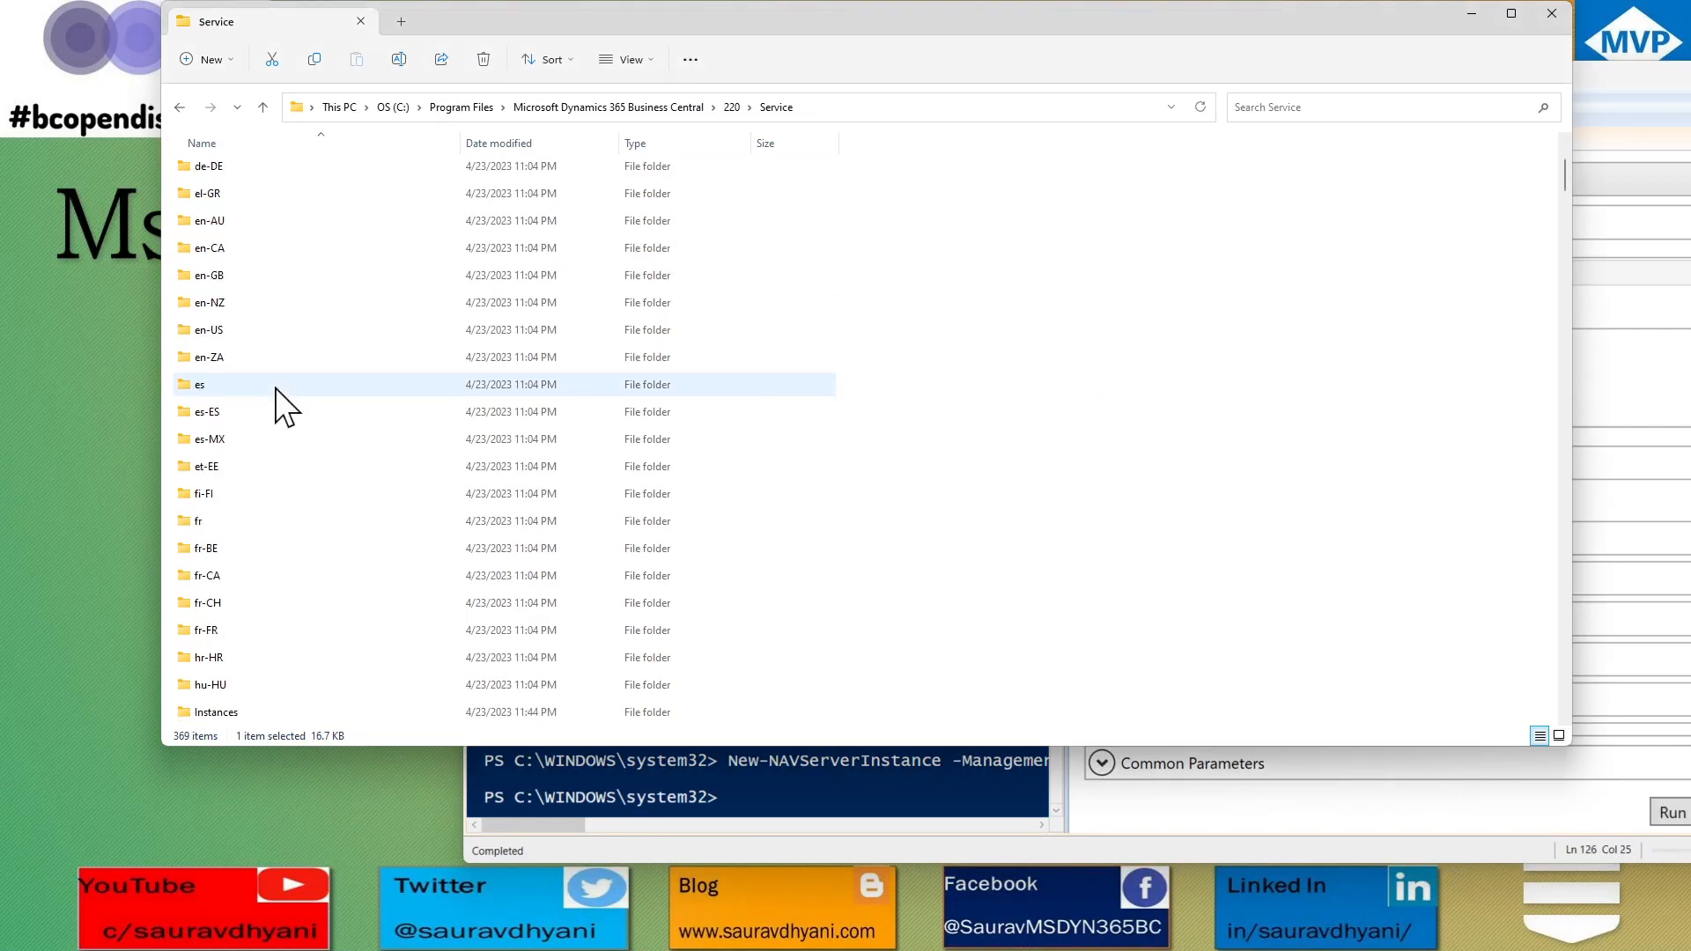
left_click(776, 795)
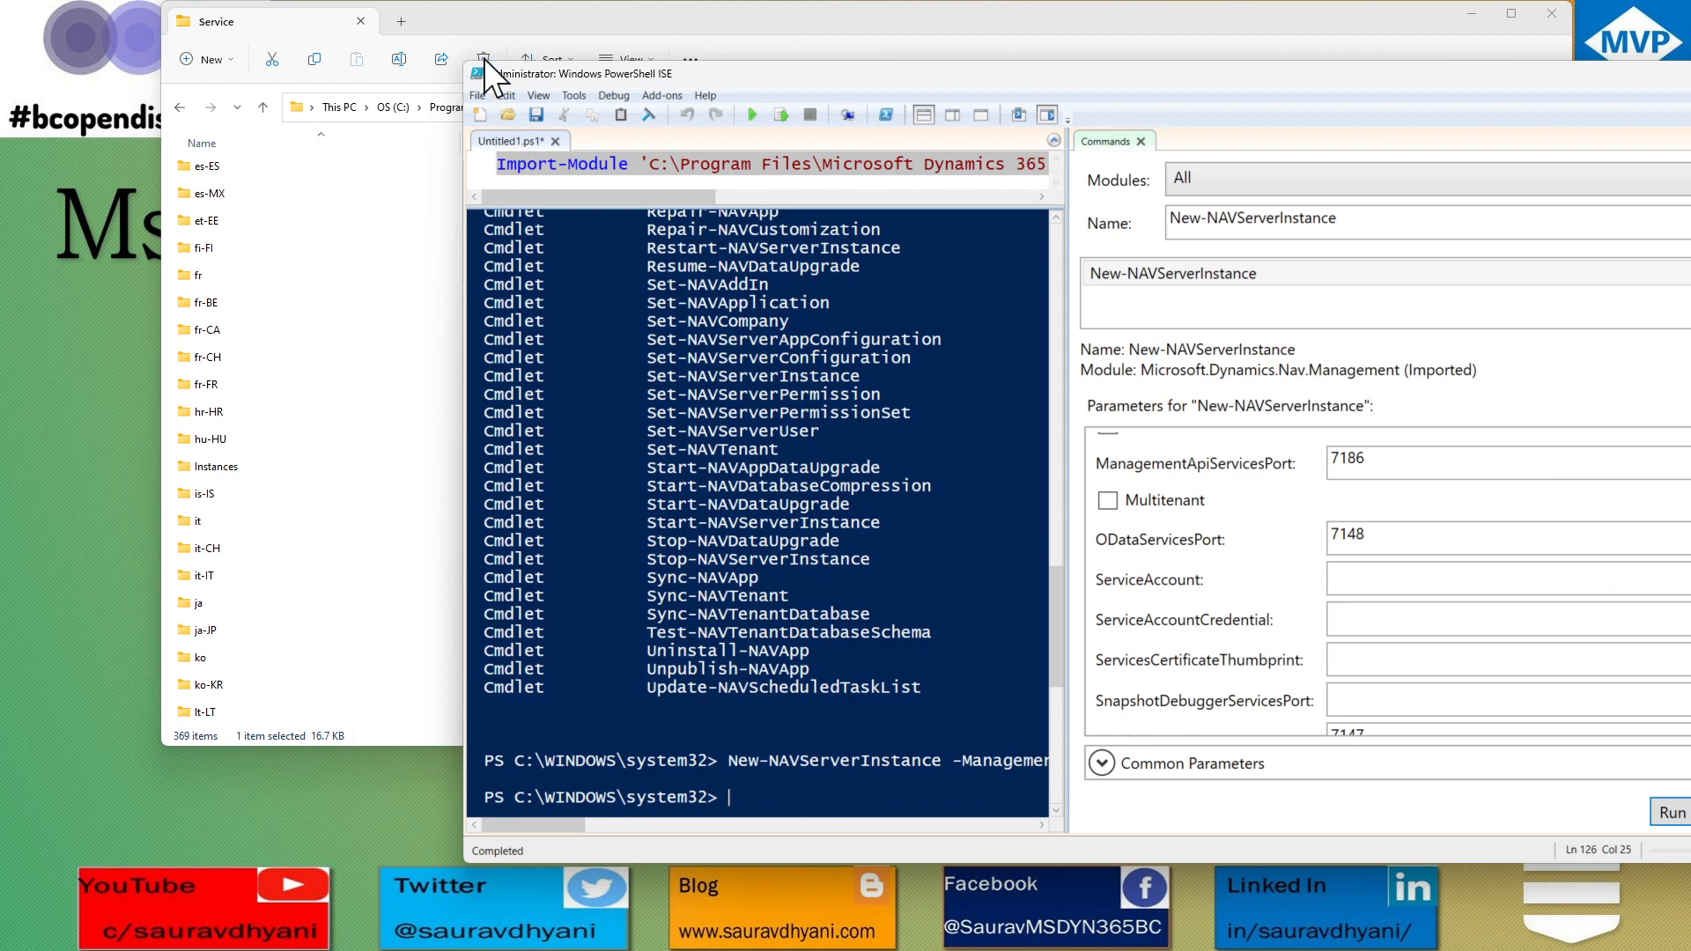
left_click(474, 25)
left_click(225, 468)
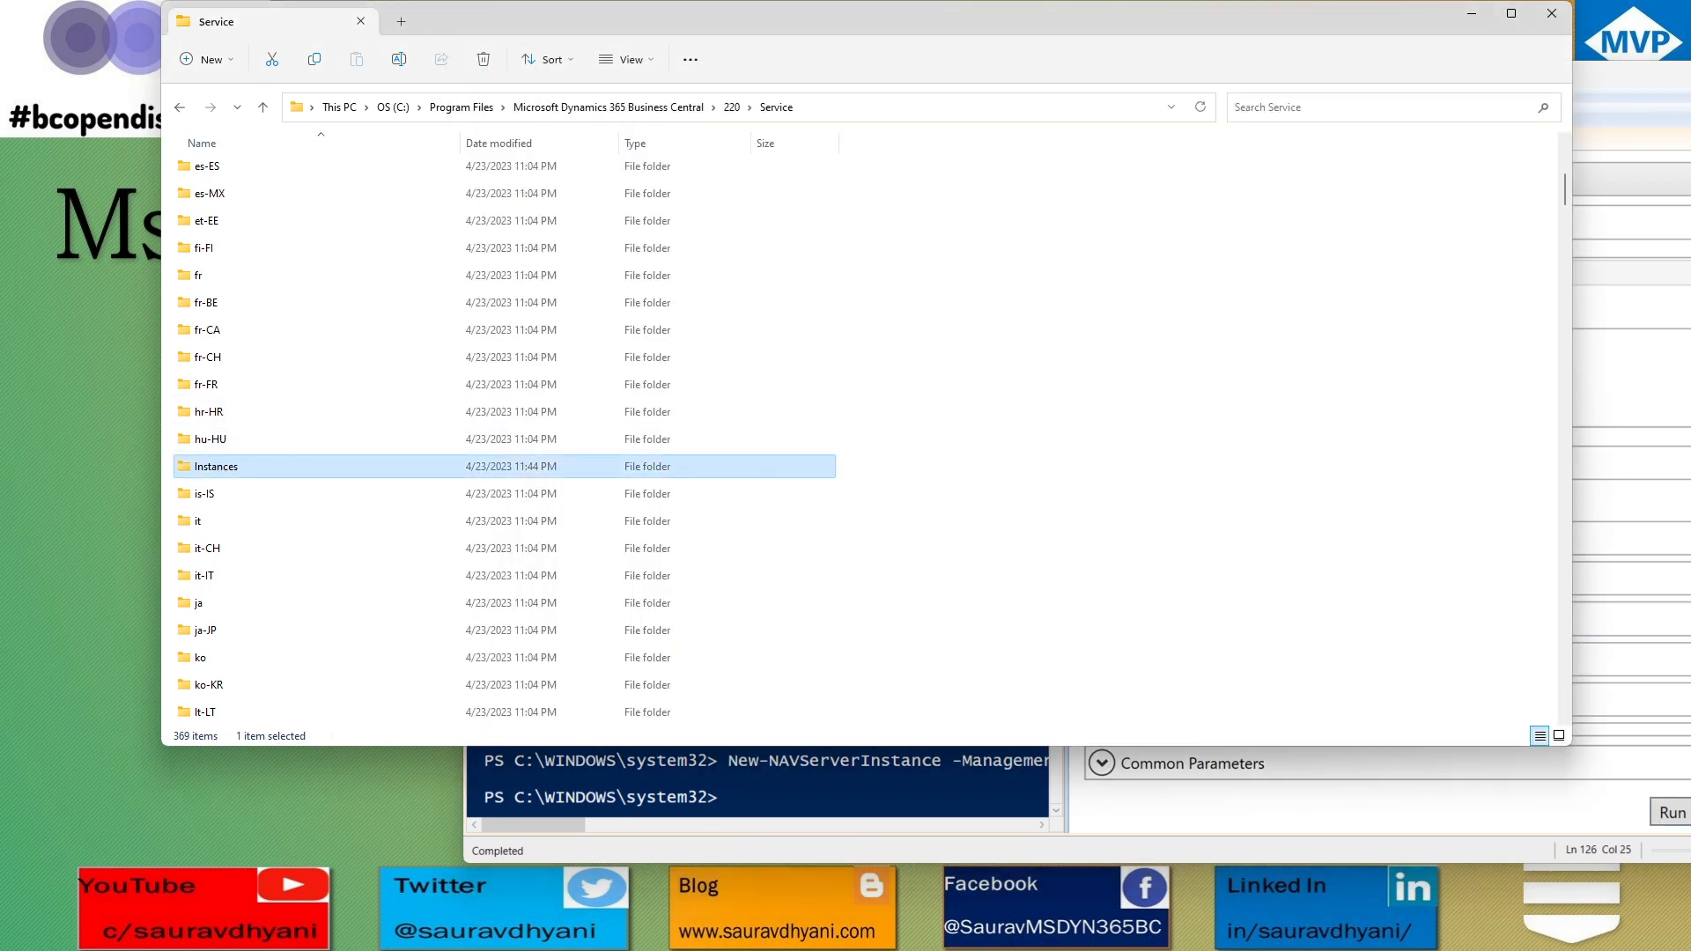
Step: Switch to Services, refresh the service list and select the Business Central Server [BC22-DEV] service
key("alt+Tab")
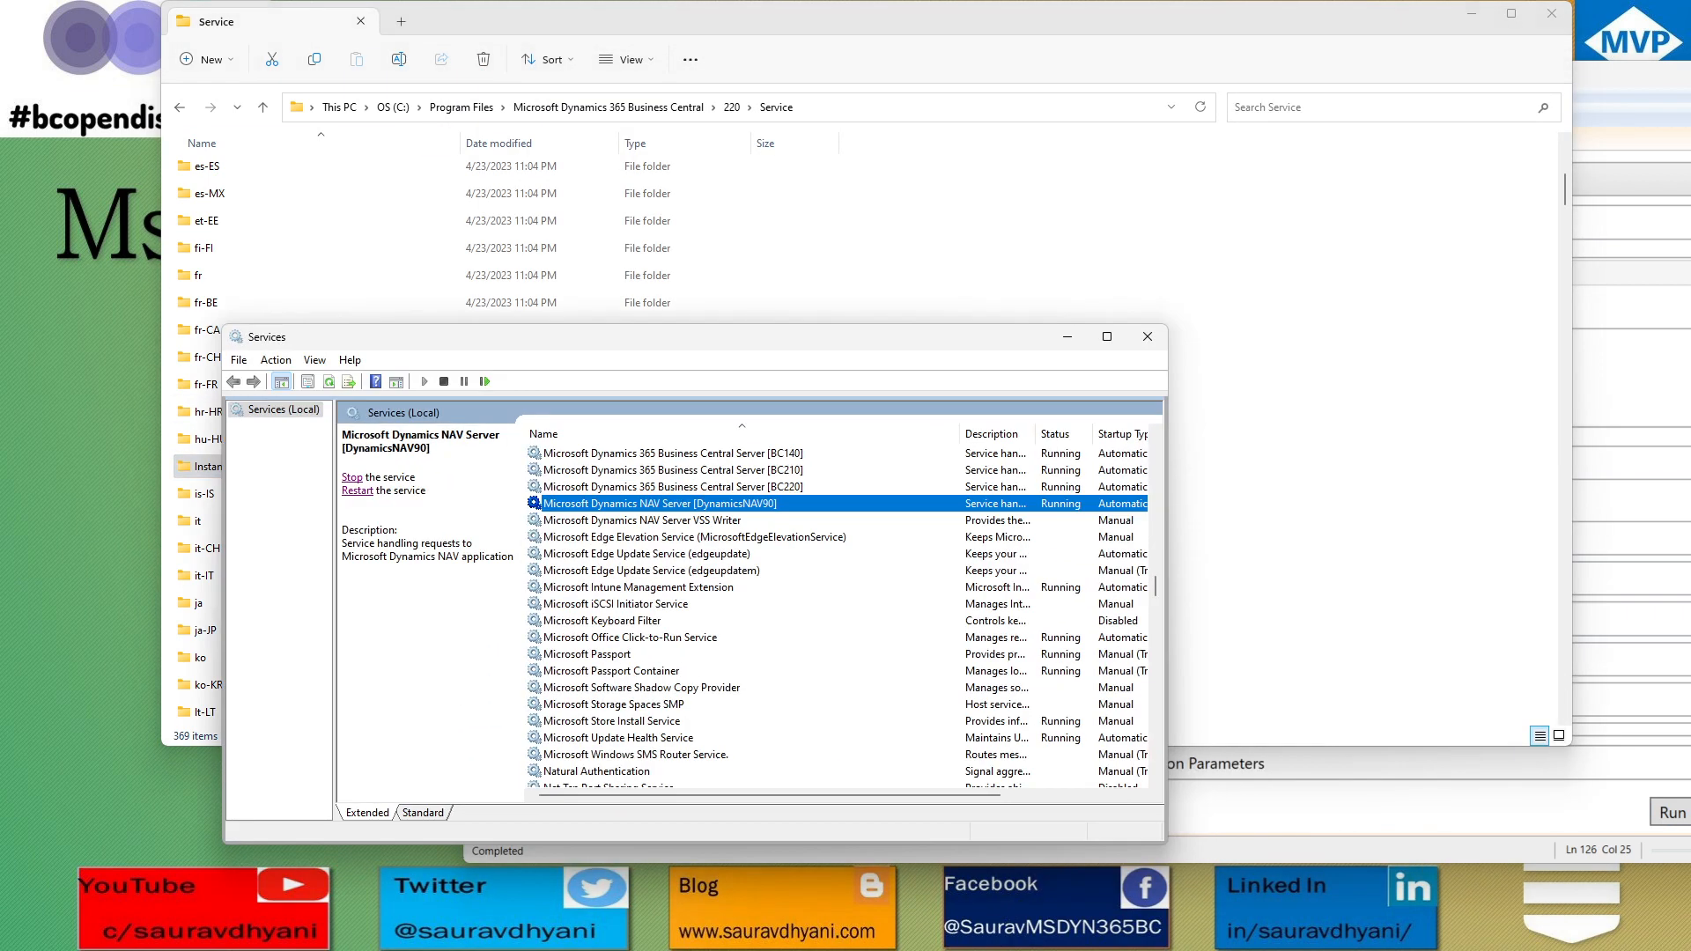
left_click(786, 485)
key("F5")
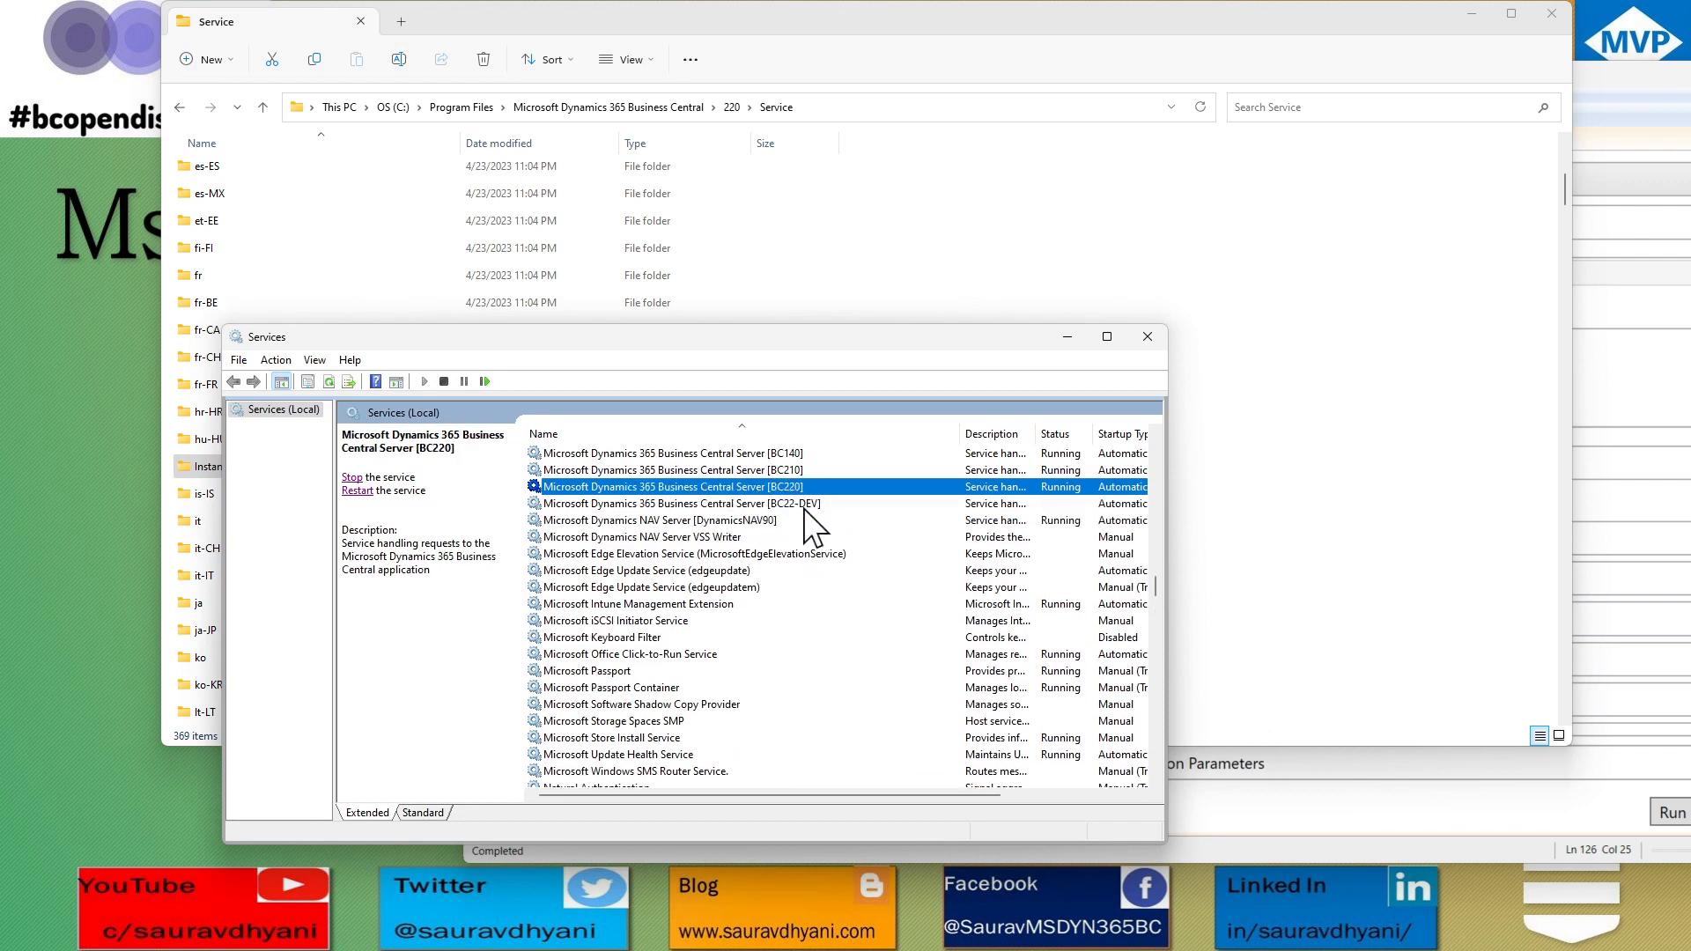
left_click(804, 506)
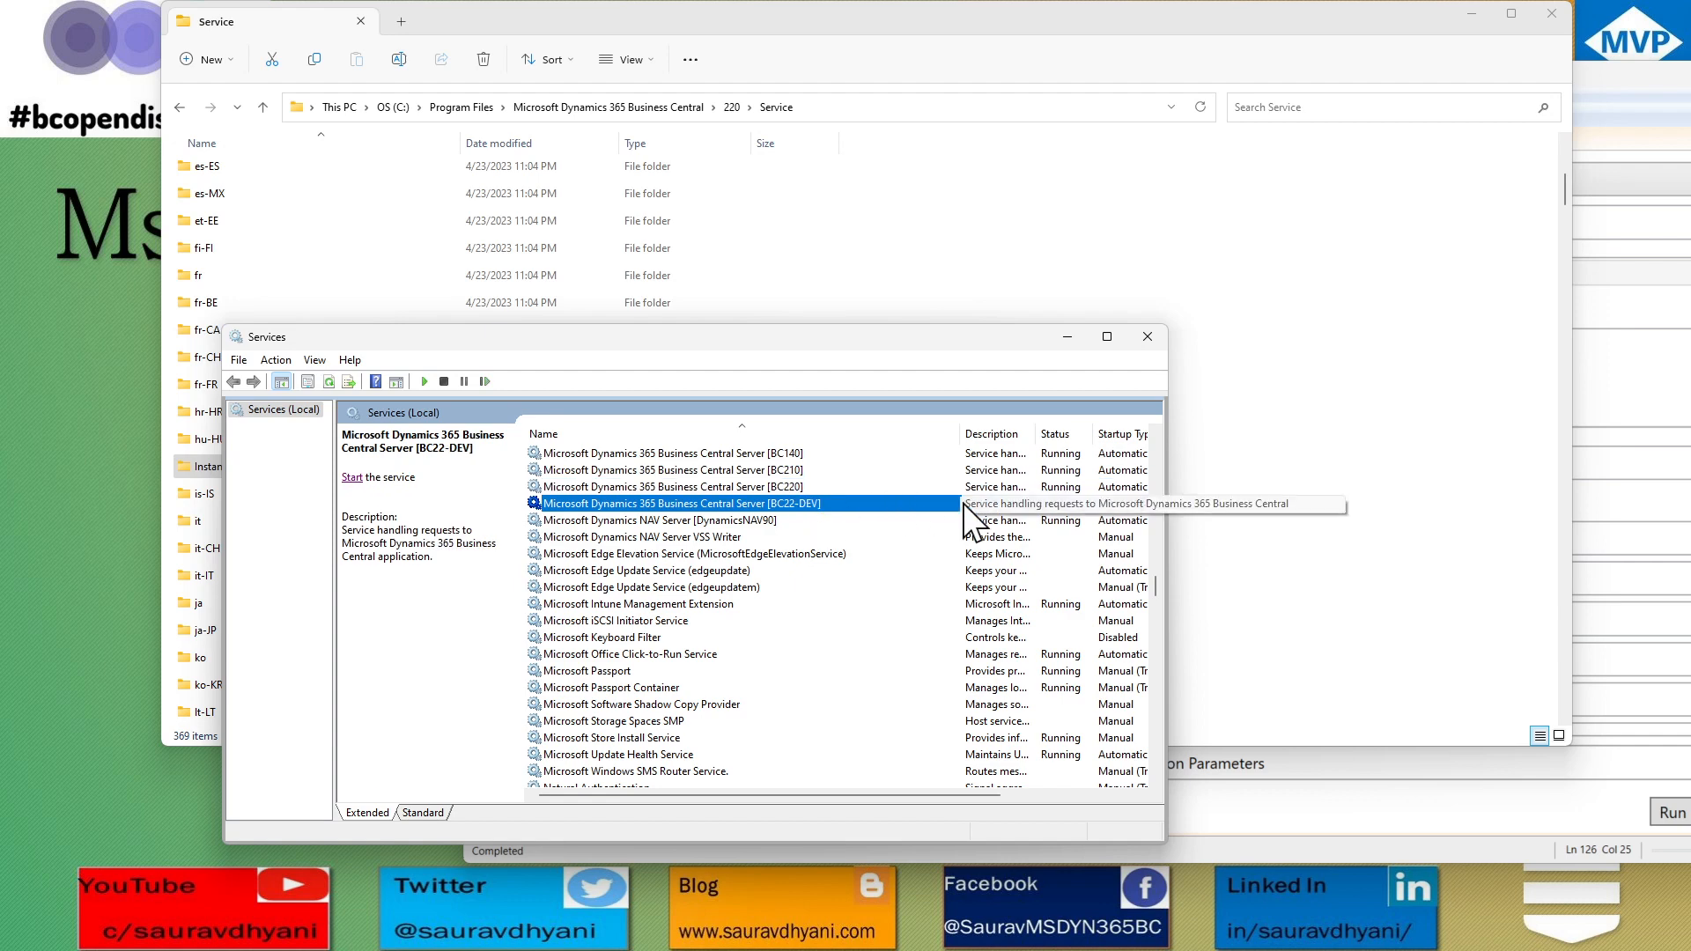
Step: Return to File Explorer and open the BC22-DEV subfolder inside the Instances folder, checking it against the ServerInstance parameter
left_click(1366, 423)
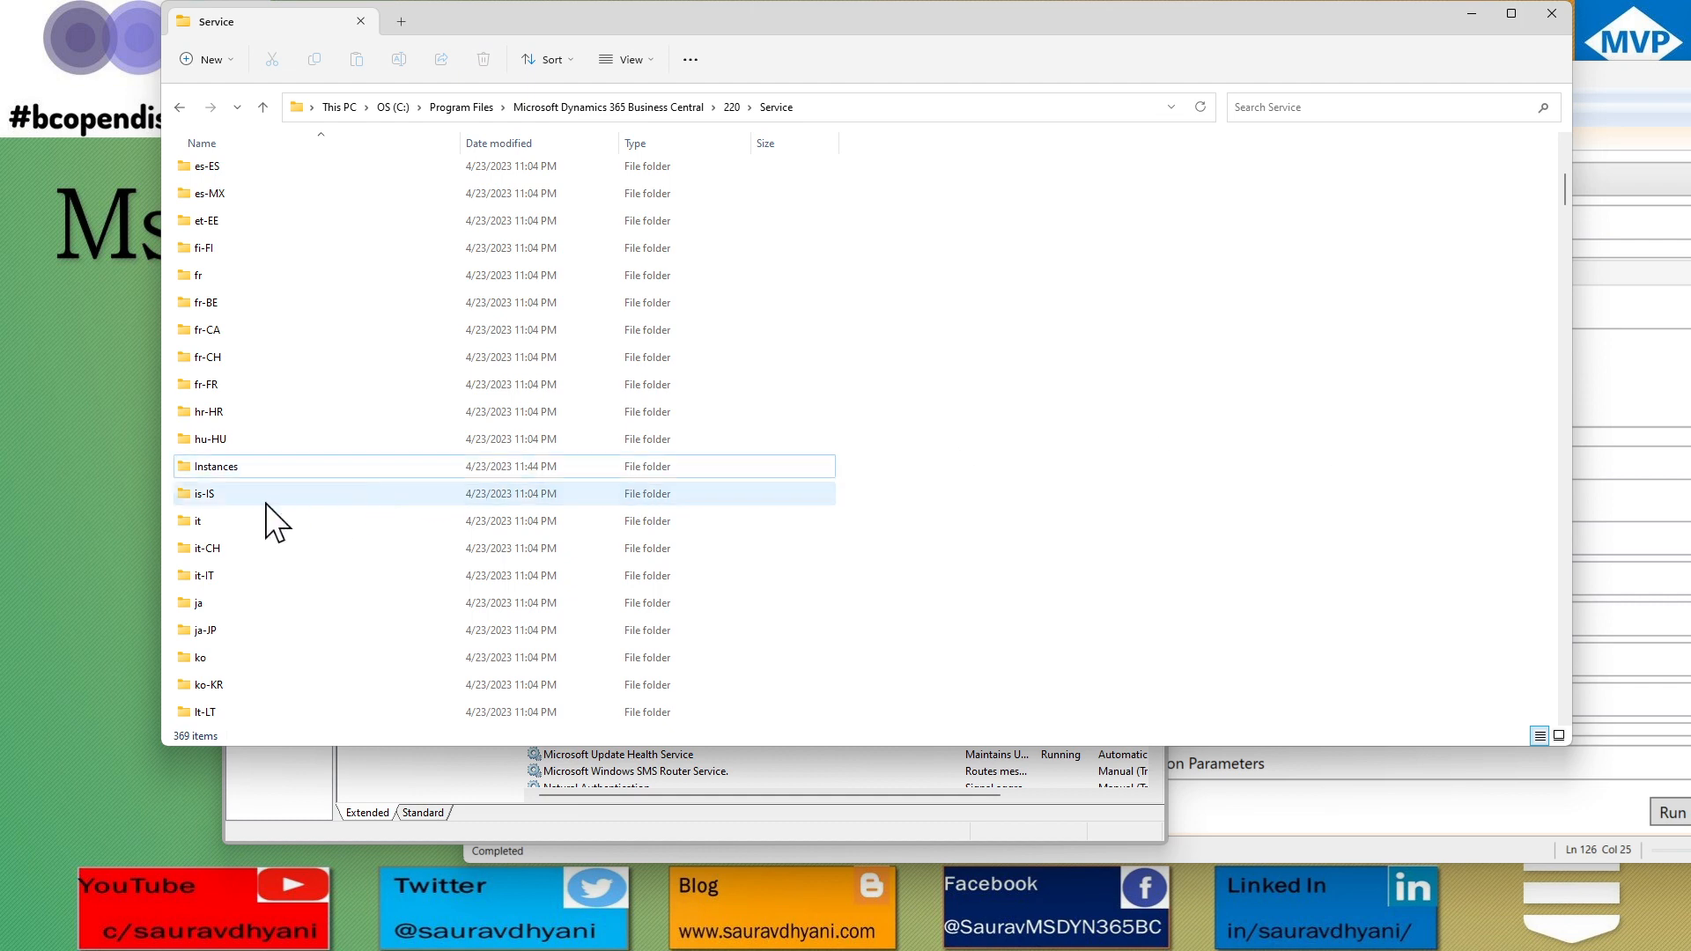
double_click(207, 467)
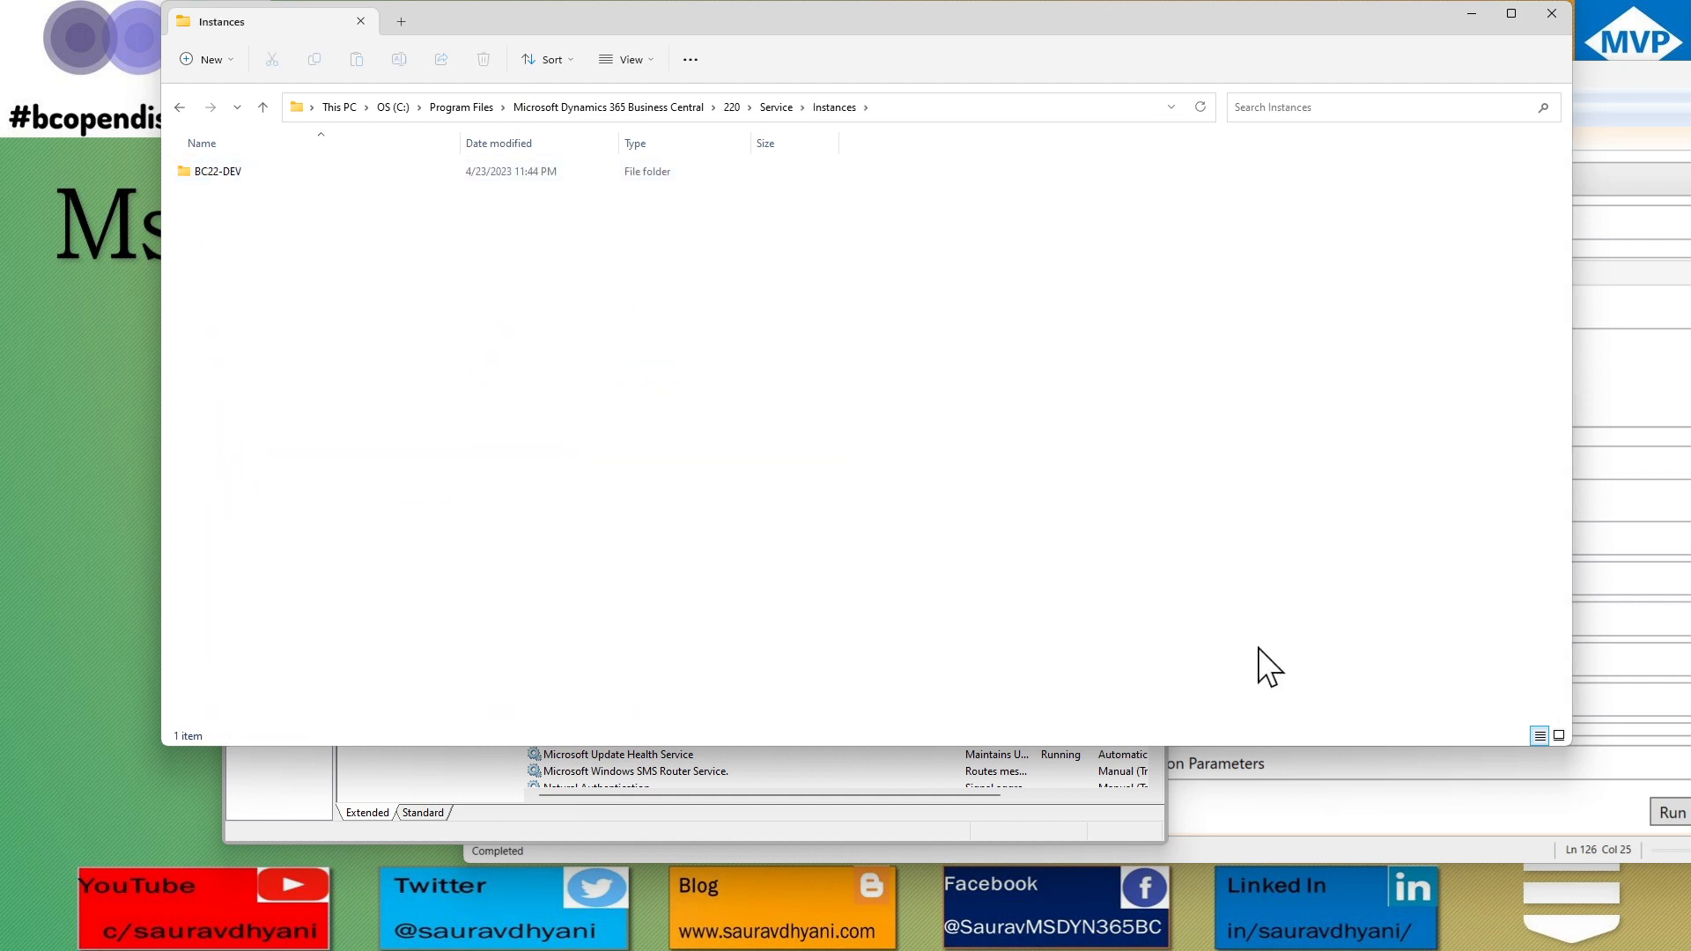
left_click(1309, 817)
scroll(1399, 500, "up", 5)
left_click(1408, 493)
double_click(205, 173)
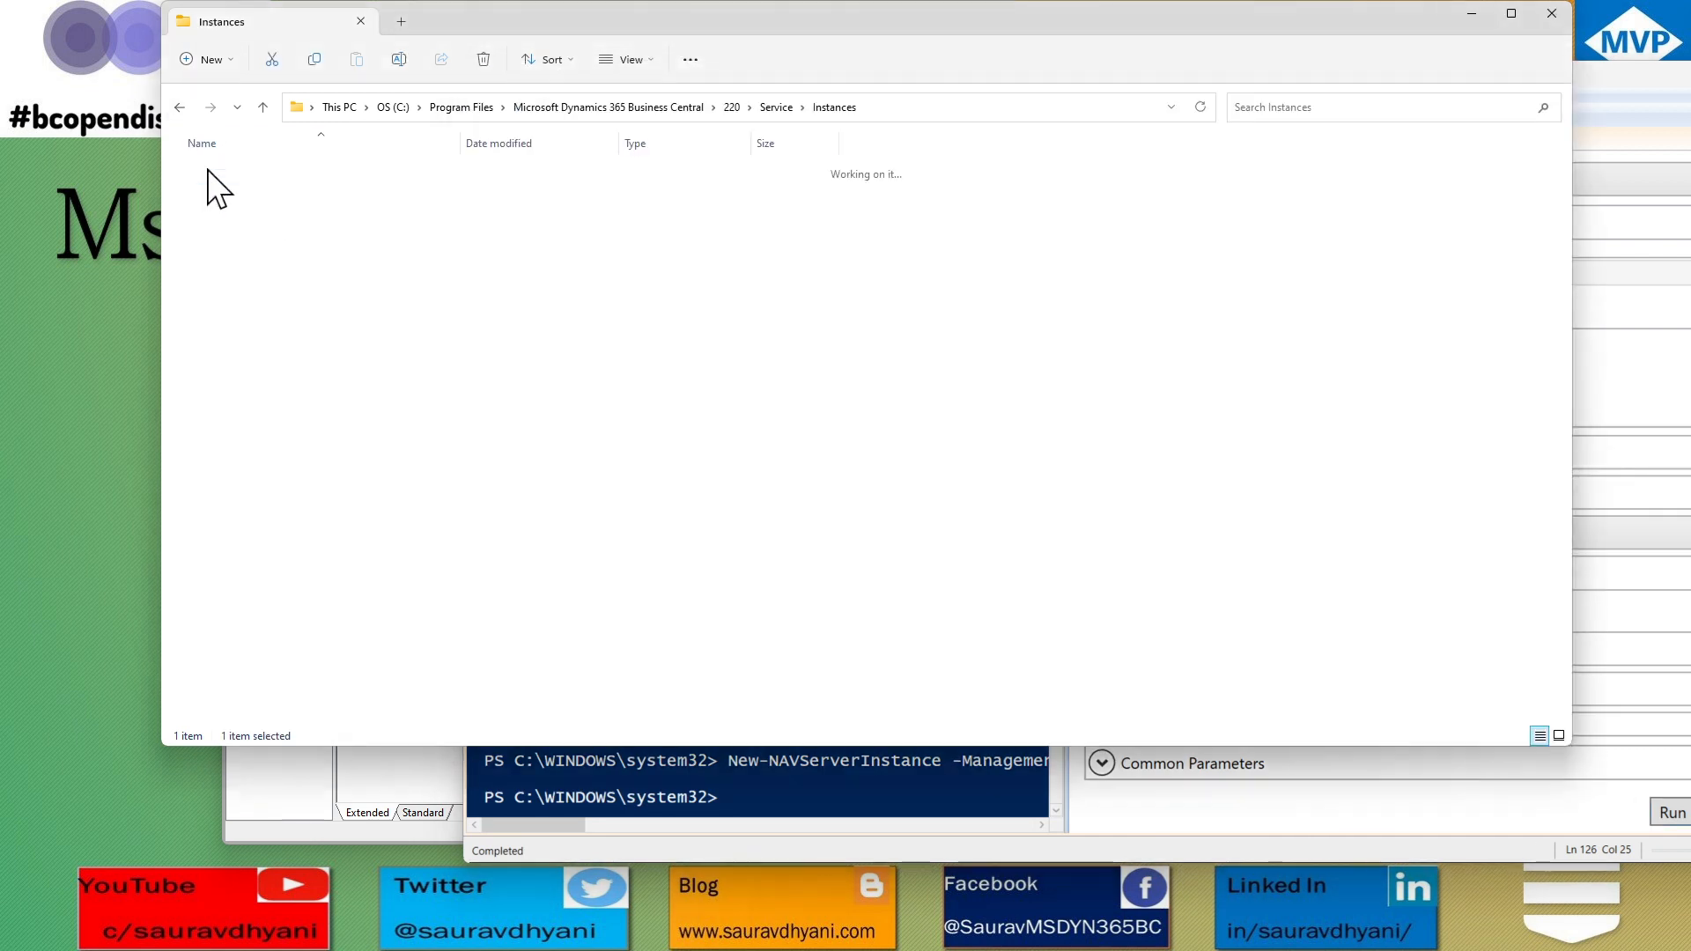
Step: Open the CustomSettings configuration file from the BC22-DEV instance folder in Visual Studio Code
left_click(231, 173)
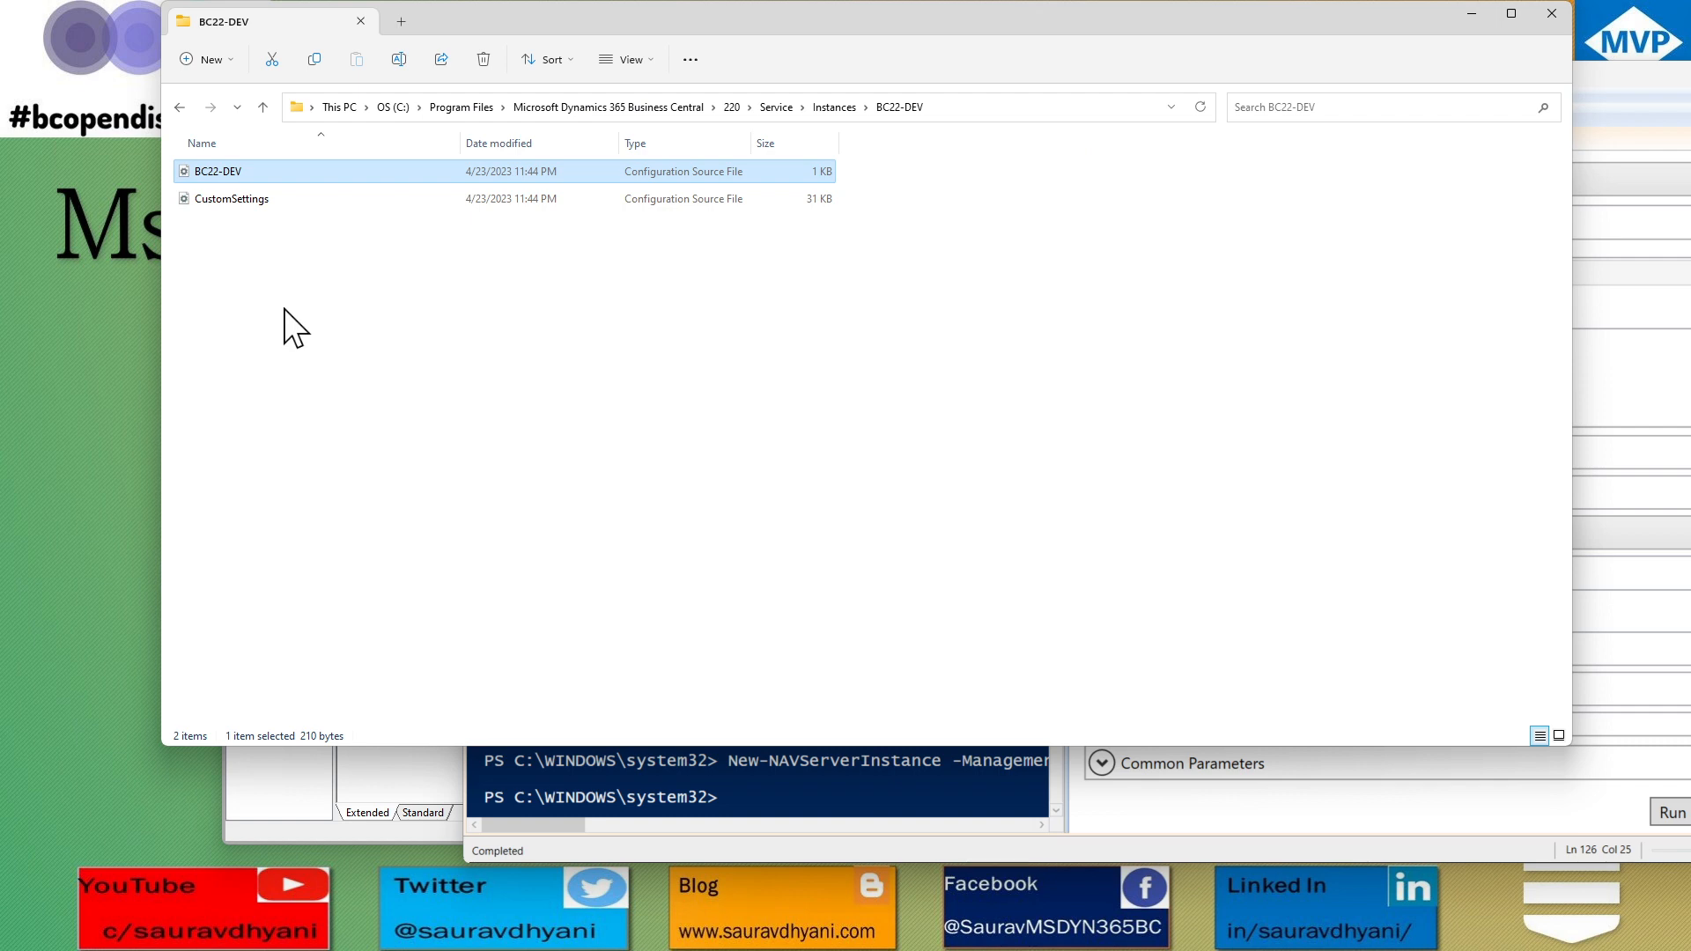
left_click(246, 201)
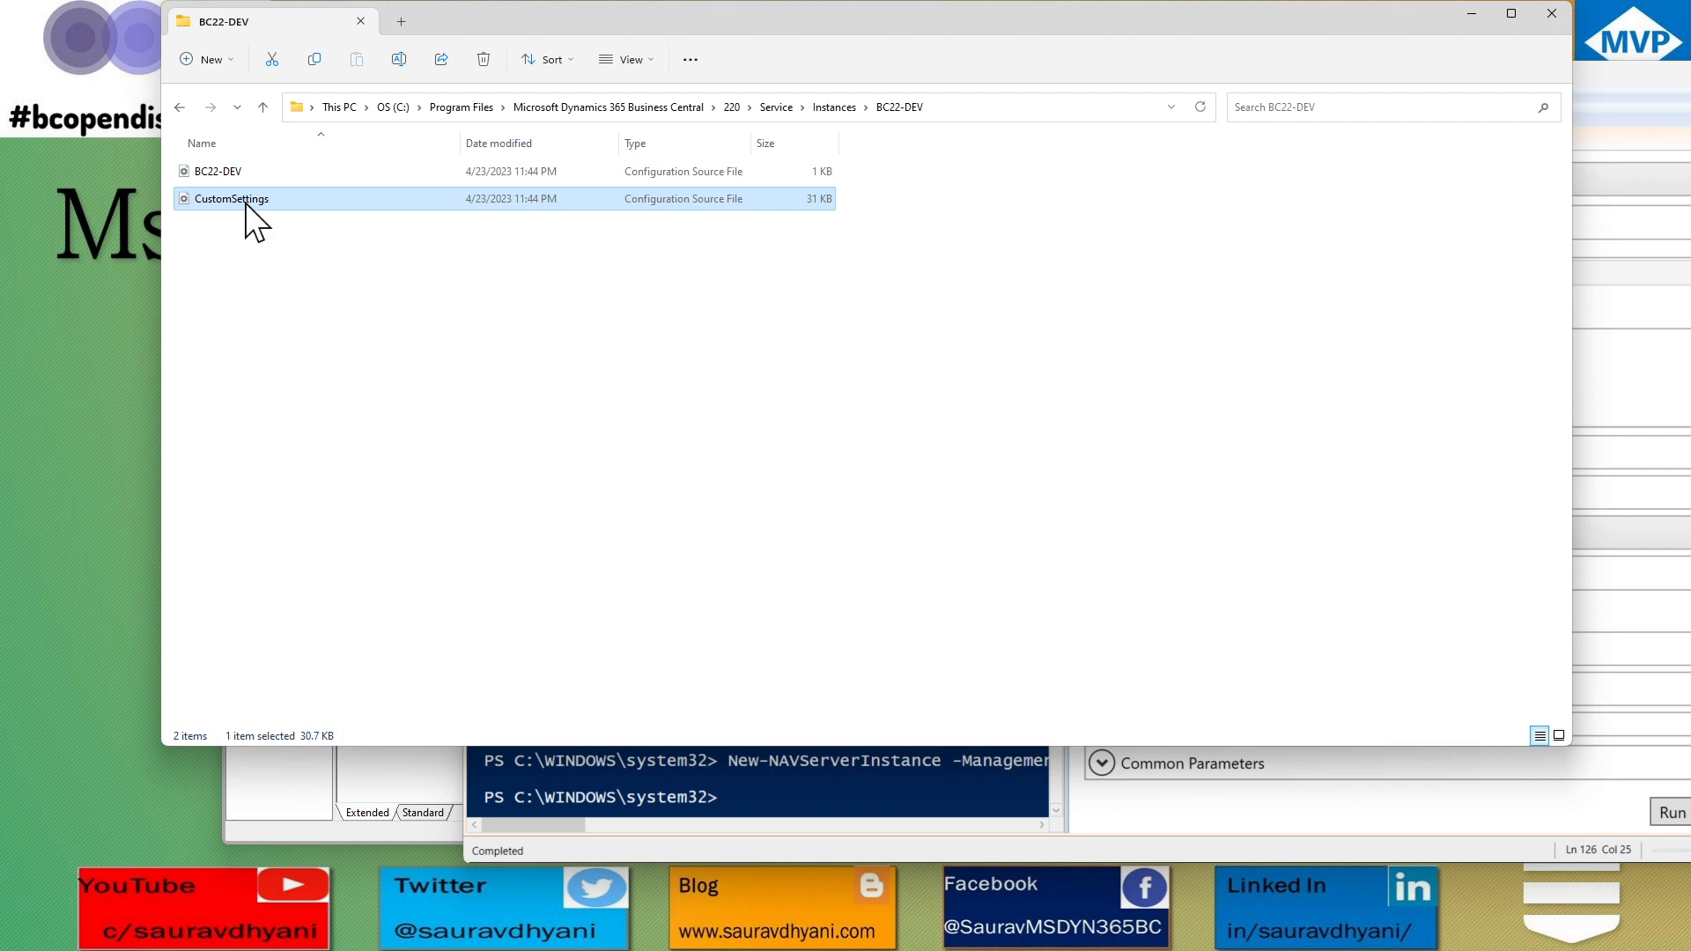
right_click(247, 203)
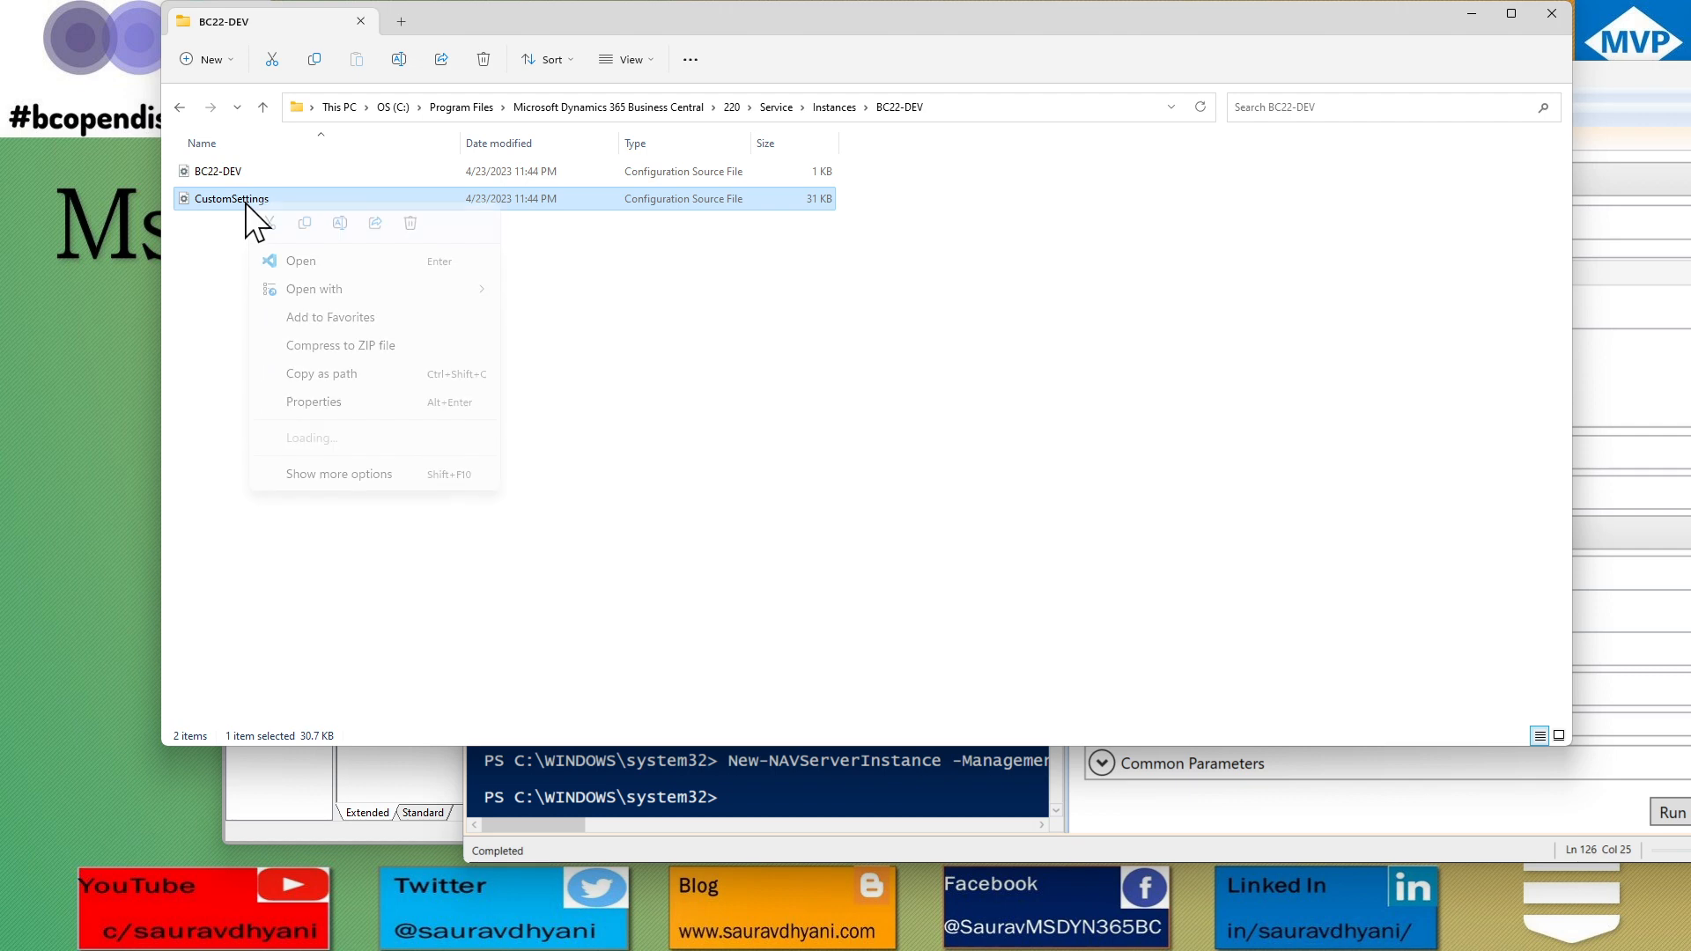
left_click(310, 264)
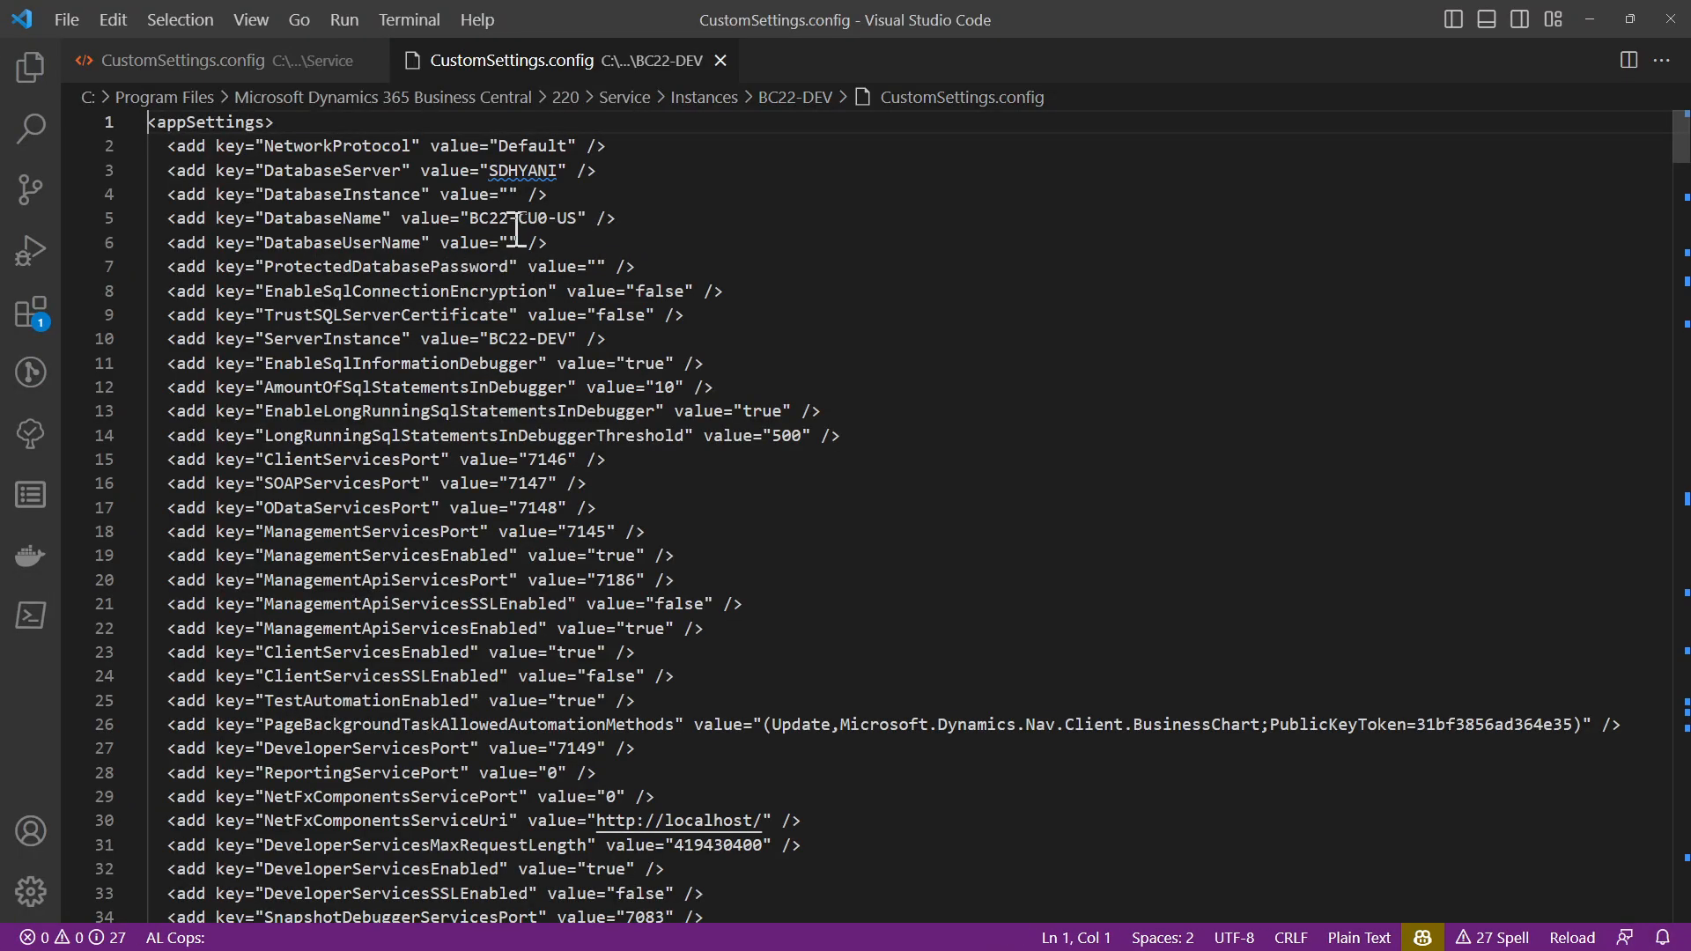
Step: Examine the DatabaseName, ServerInstance and client, SOAP and OData port values in the BC22-DEV CustomSettings.config
left_click_drag(469, 218, 579, 218)
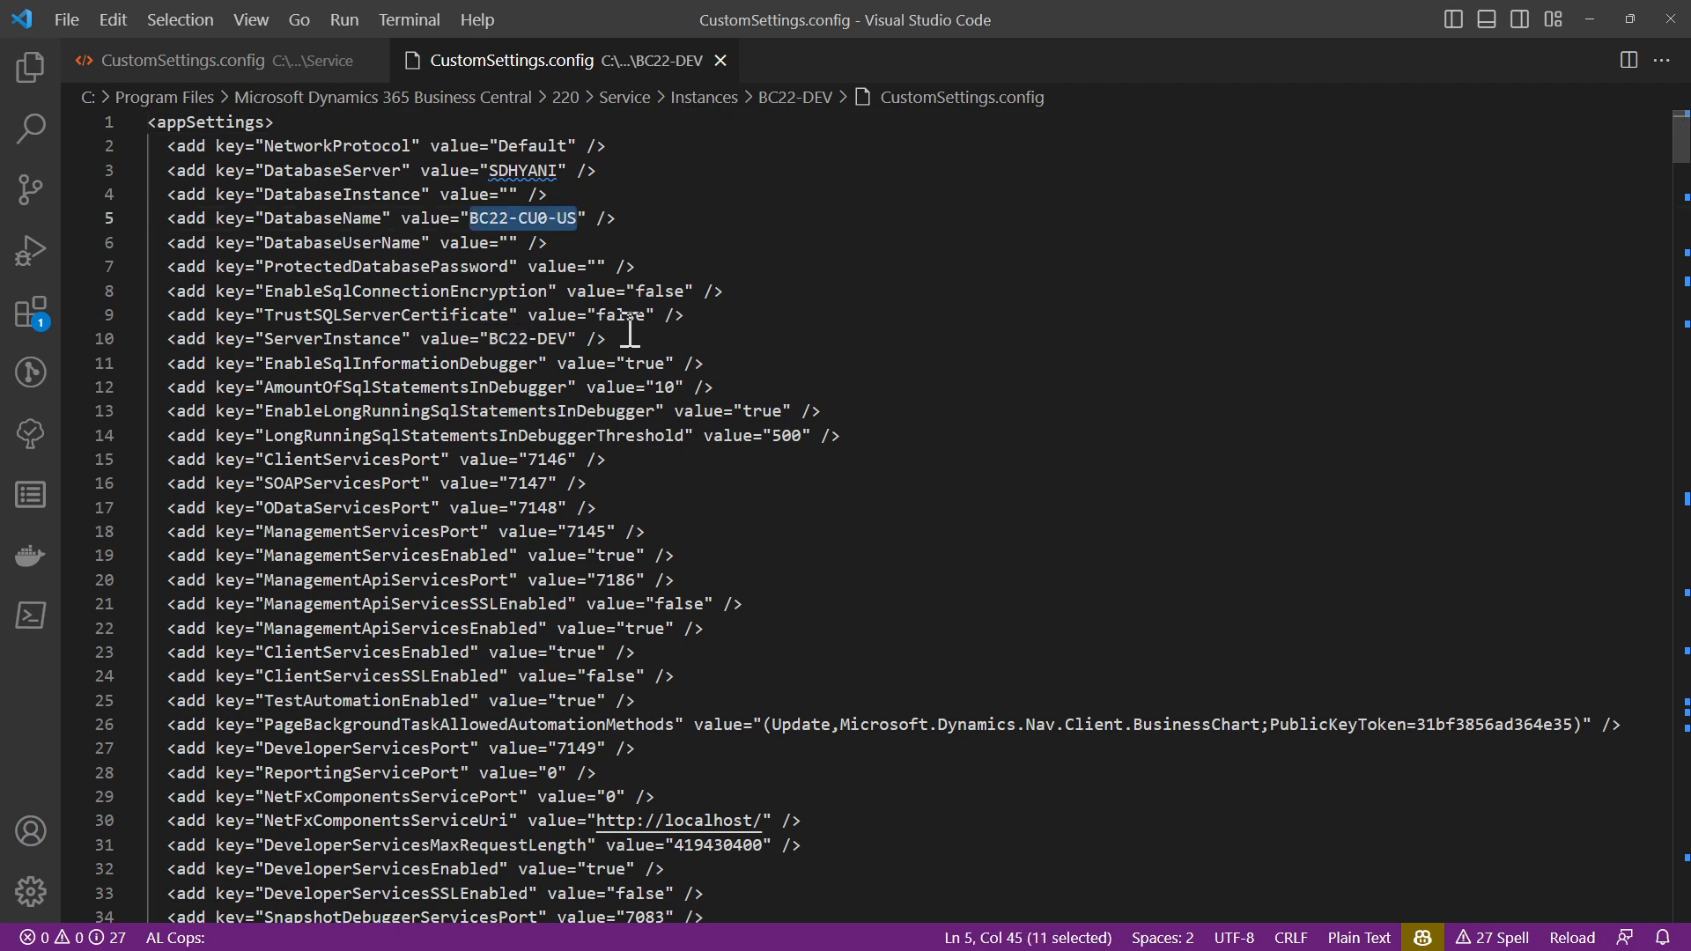
scroll(630, 332, "down", 1)
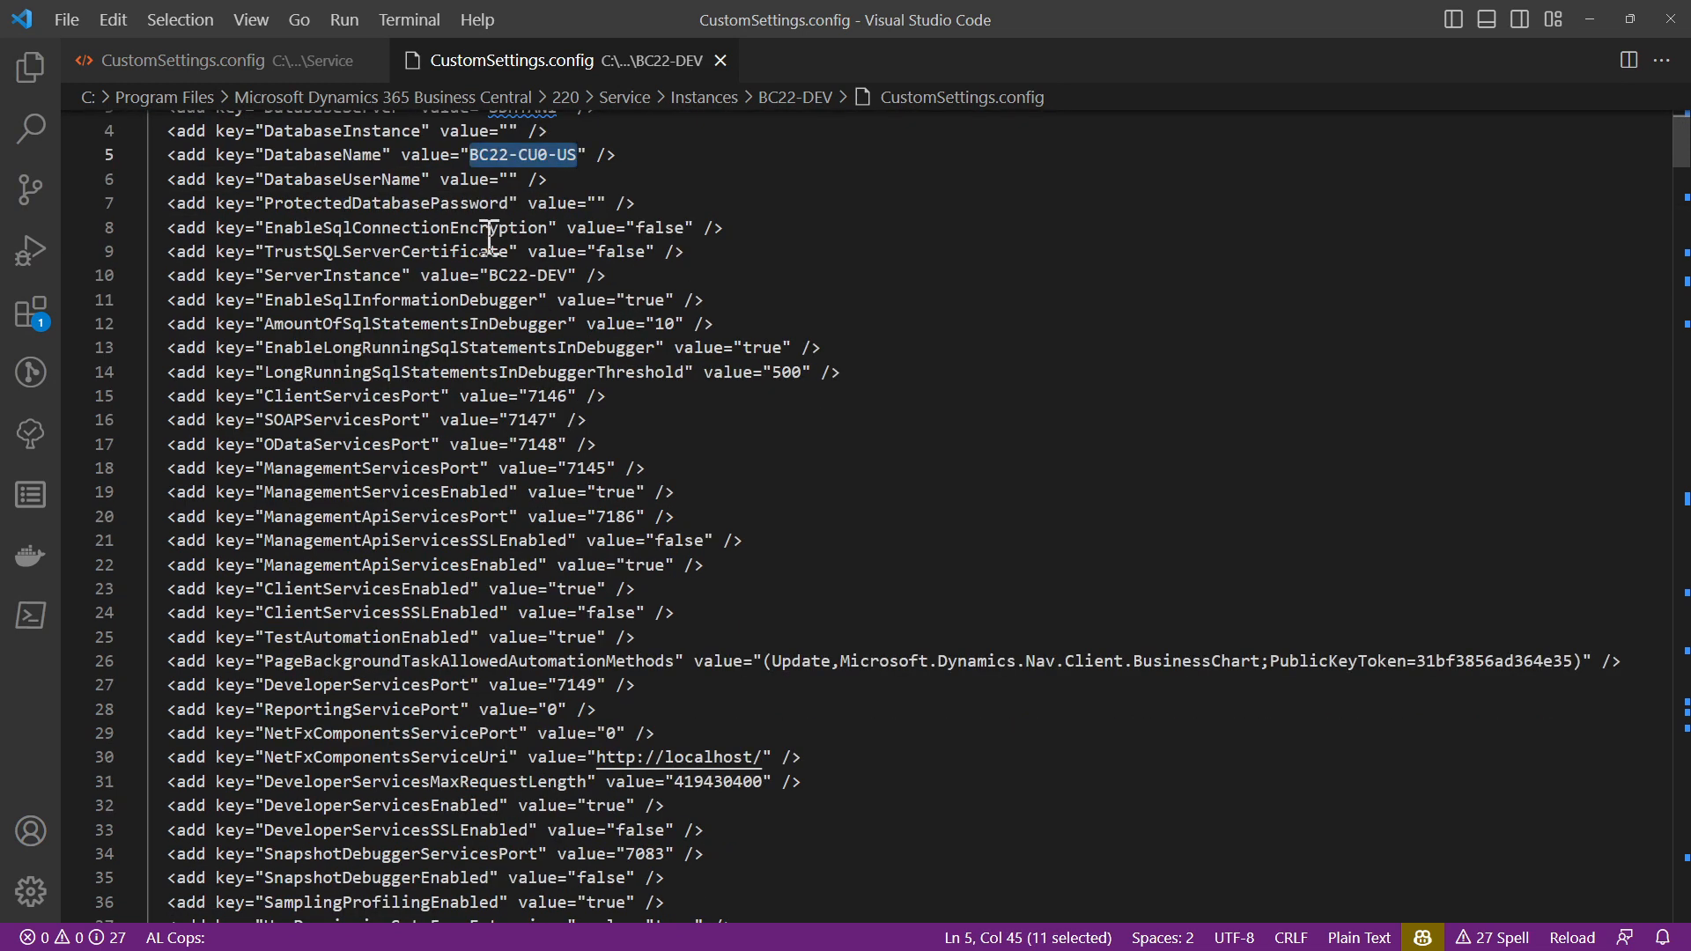
left_click_drag(489, 276, 544, 284)
left_click_drag(526, 396, 573, 447)
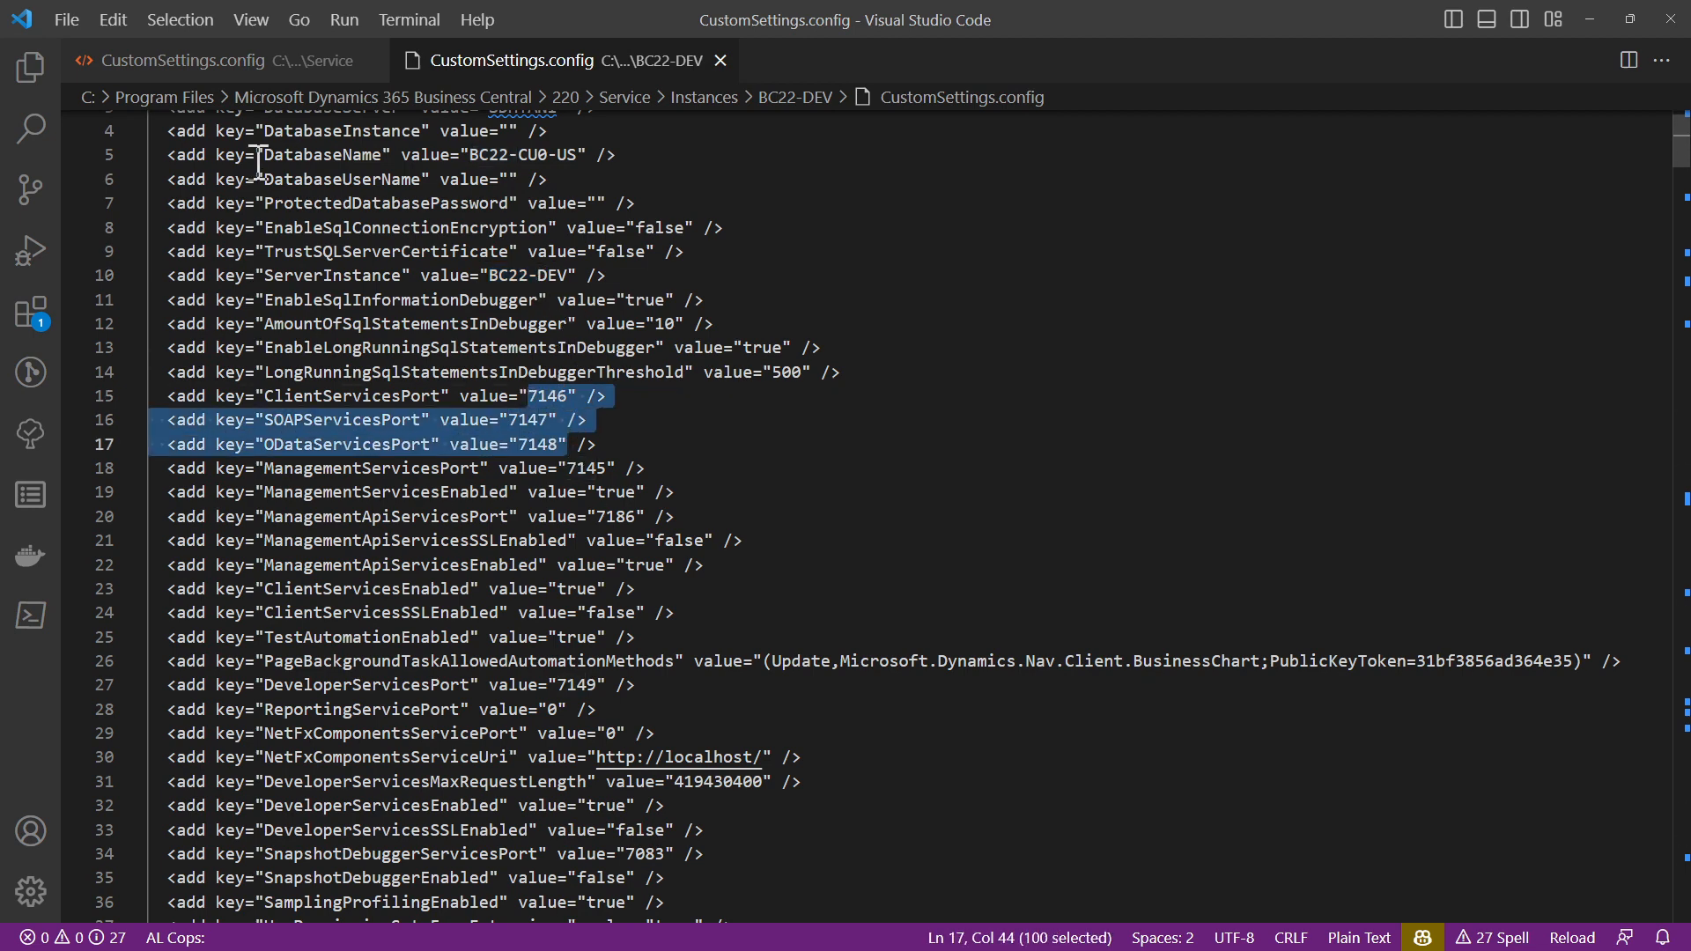
left_click_drag(167, 155, 650, 158)
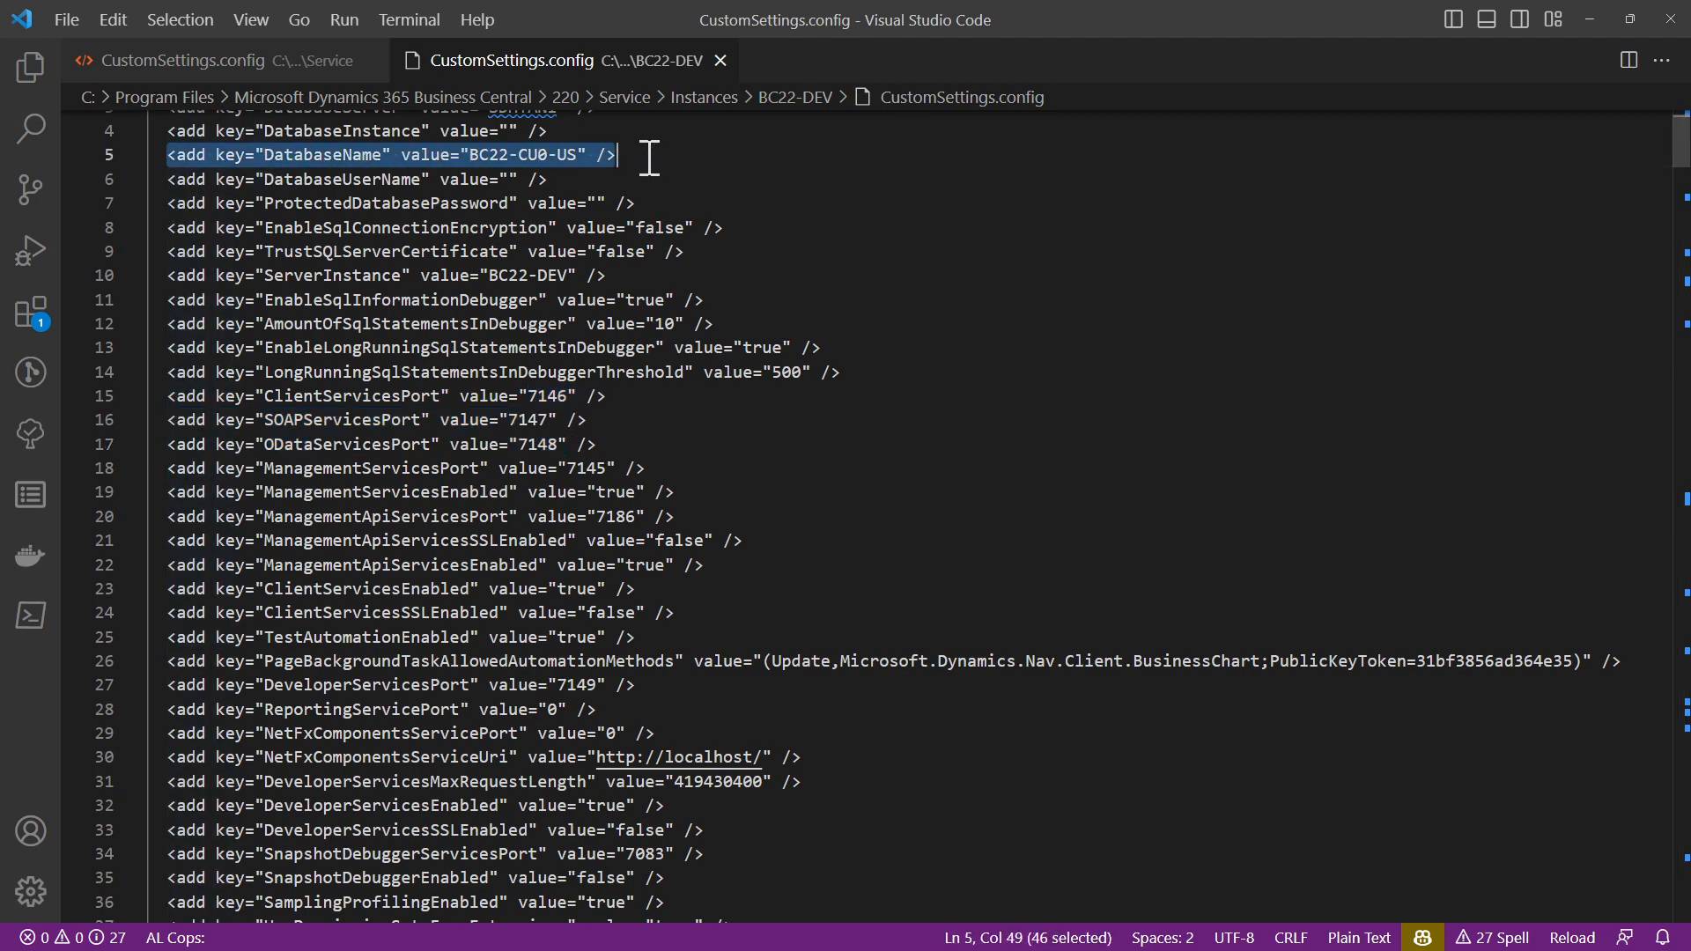
Step: Search the Service folder's CustomSettings.config for DatabaseName to compare it with the BC22-DEV instance file
double_click(283, 157)
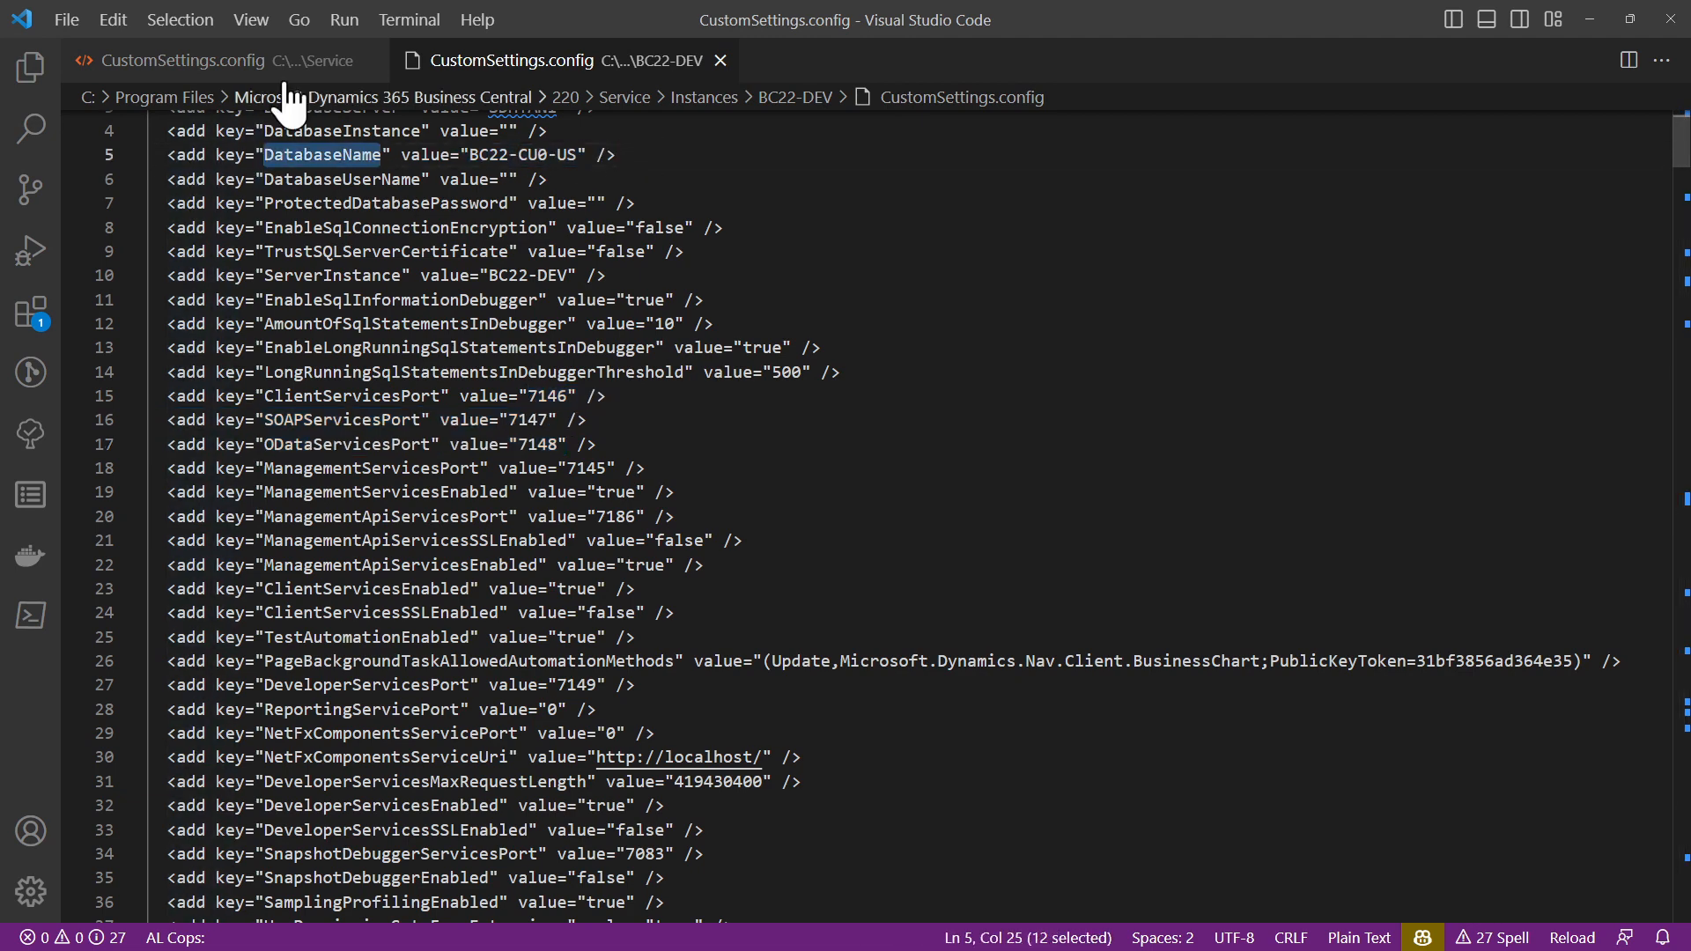
left_click(246, 59)
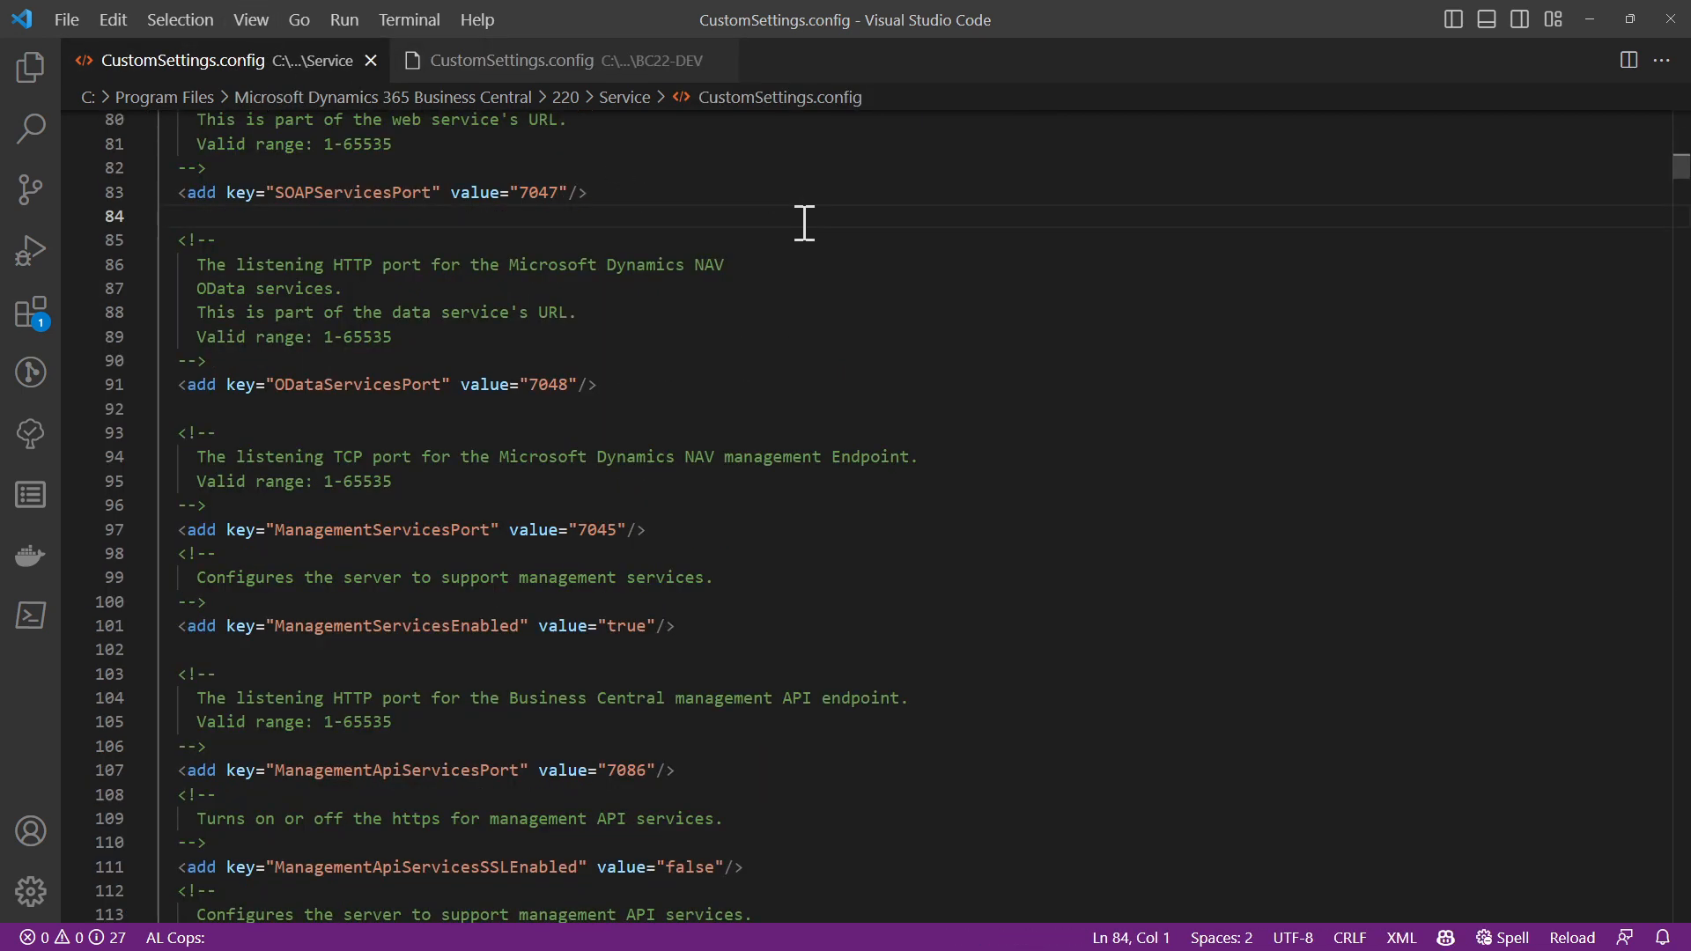
key("ctrl+f")
type("DatabaseName")
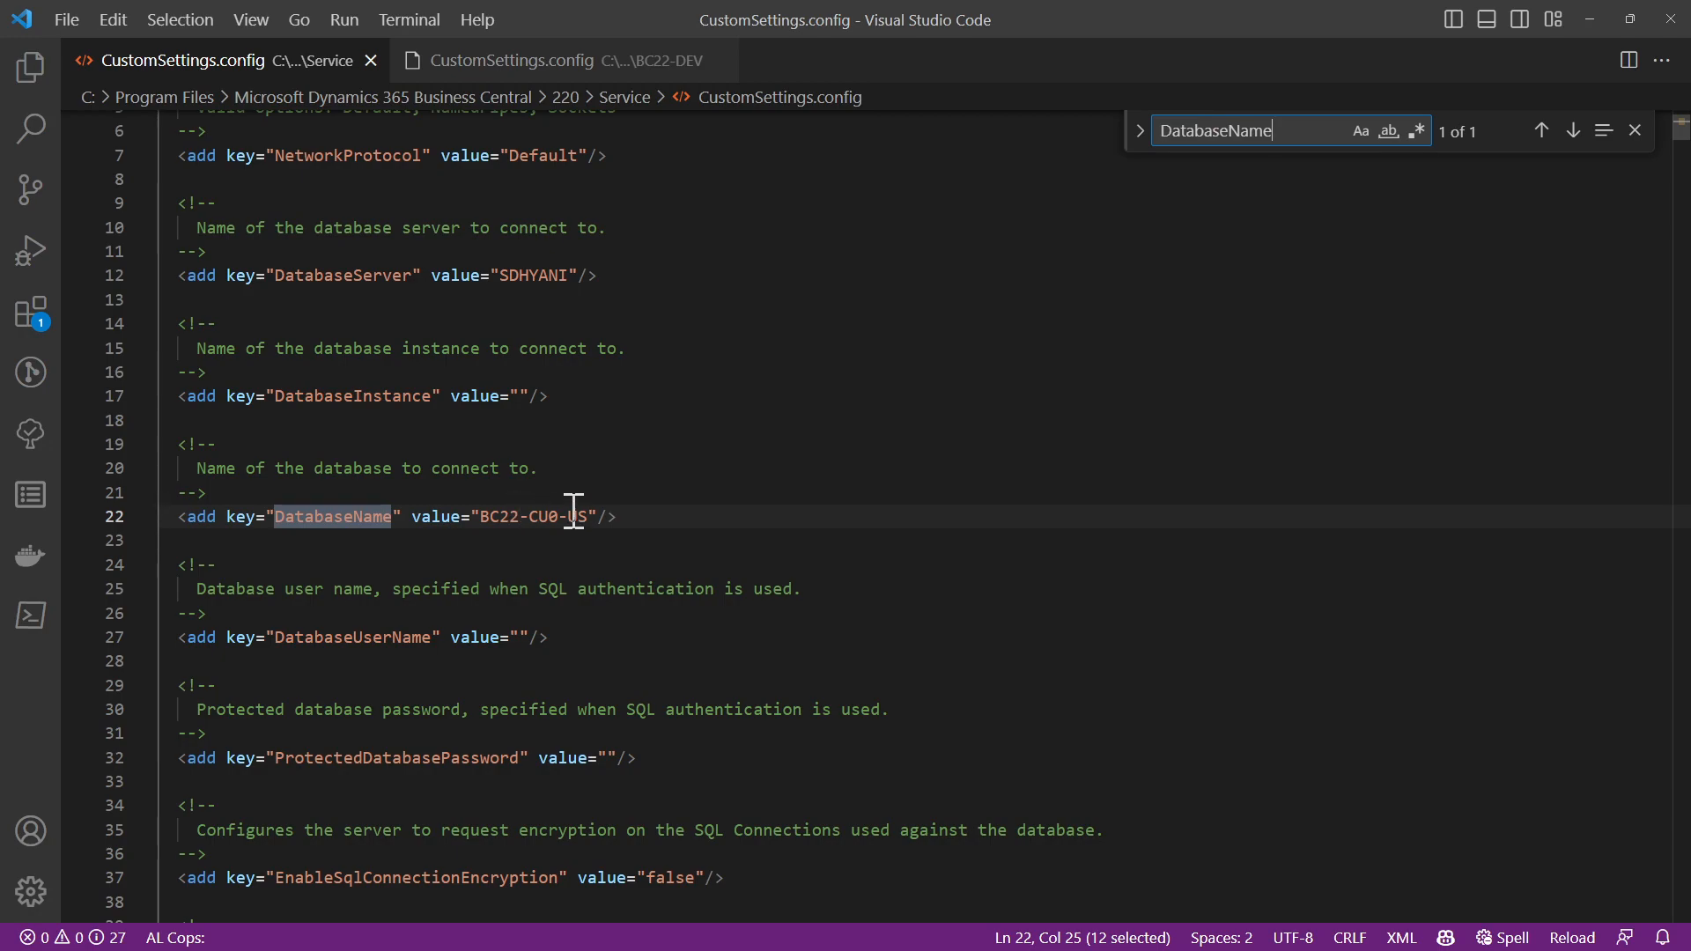
Step: Compare the settings in the BC22-DEV CustomSettings.config with the Service folder's CustomSettings.config
left_click(625, 70)
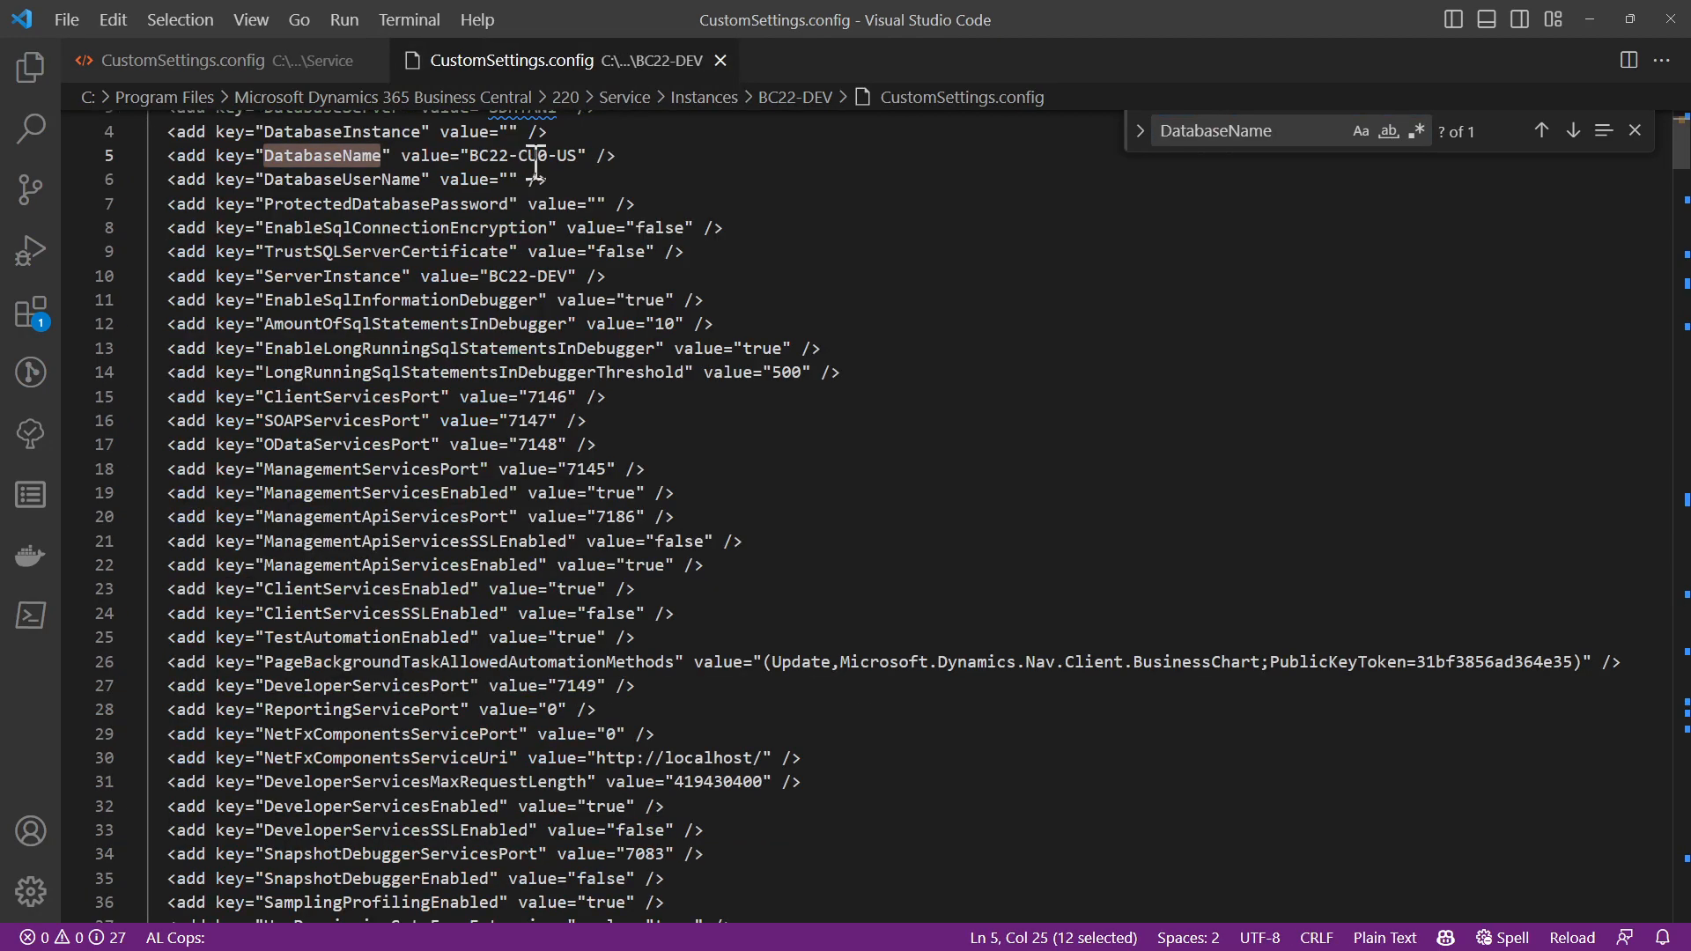
scroll(709, 354, "down", 10)
scroll(709, 355, "down", 7)
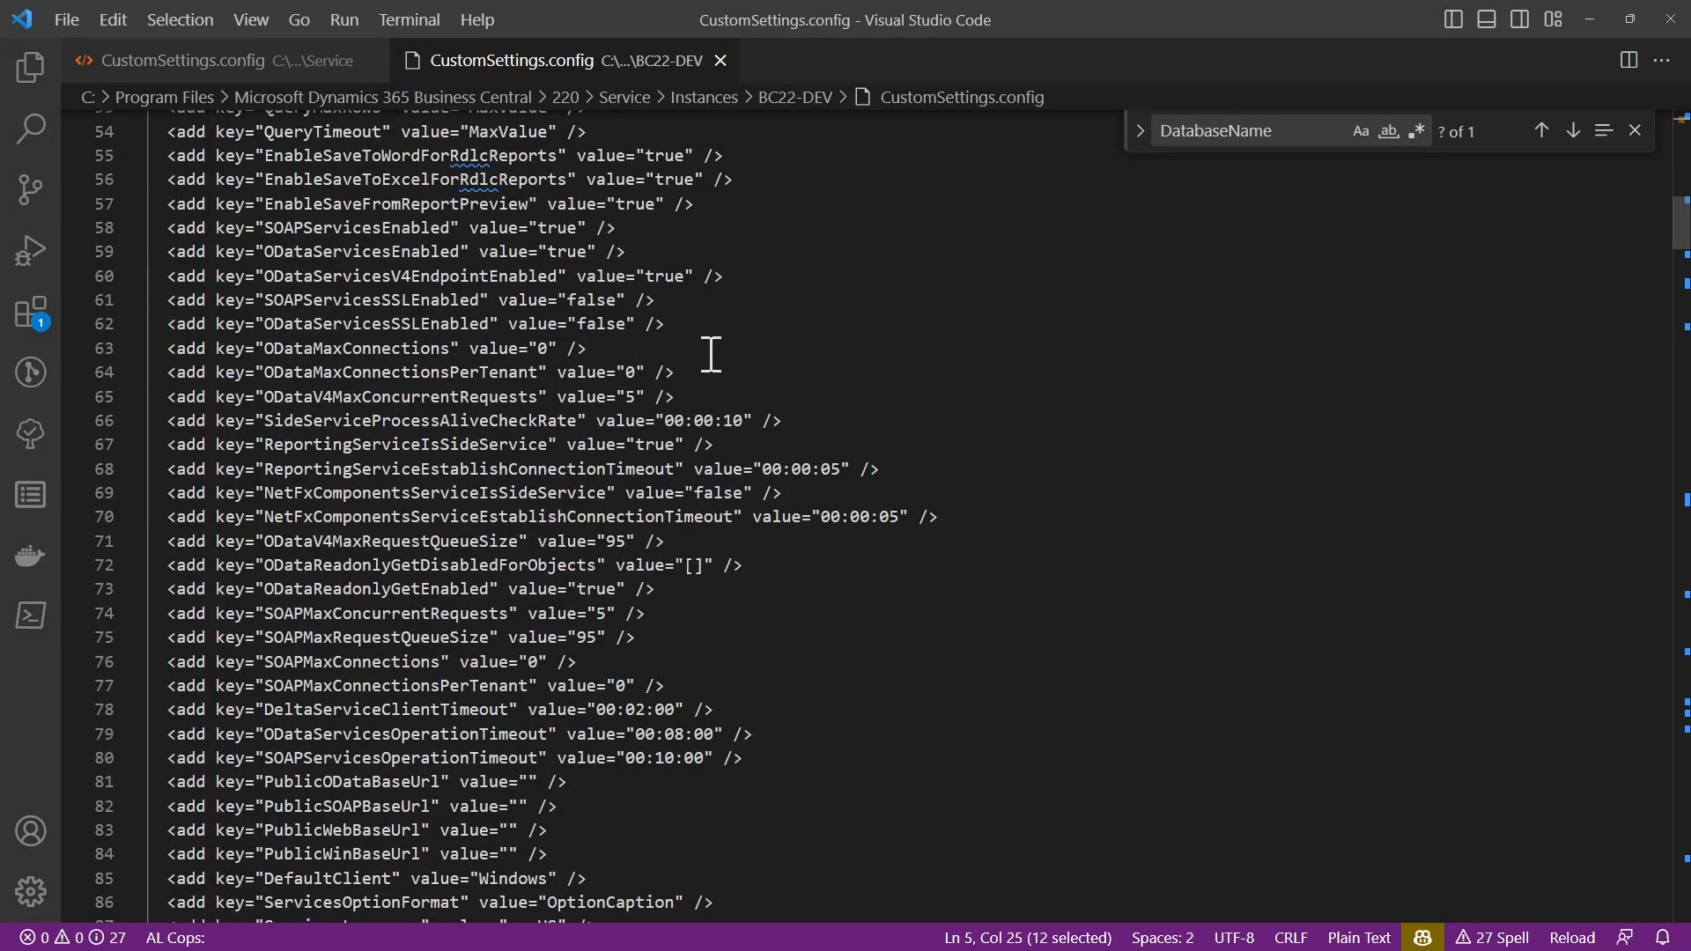
scroll(711, 355, "down", 20)
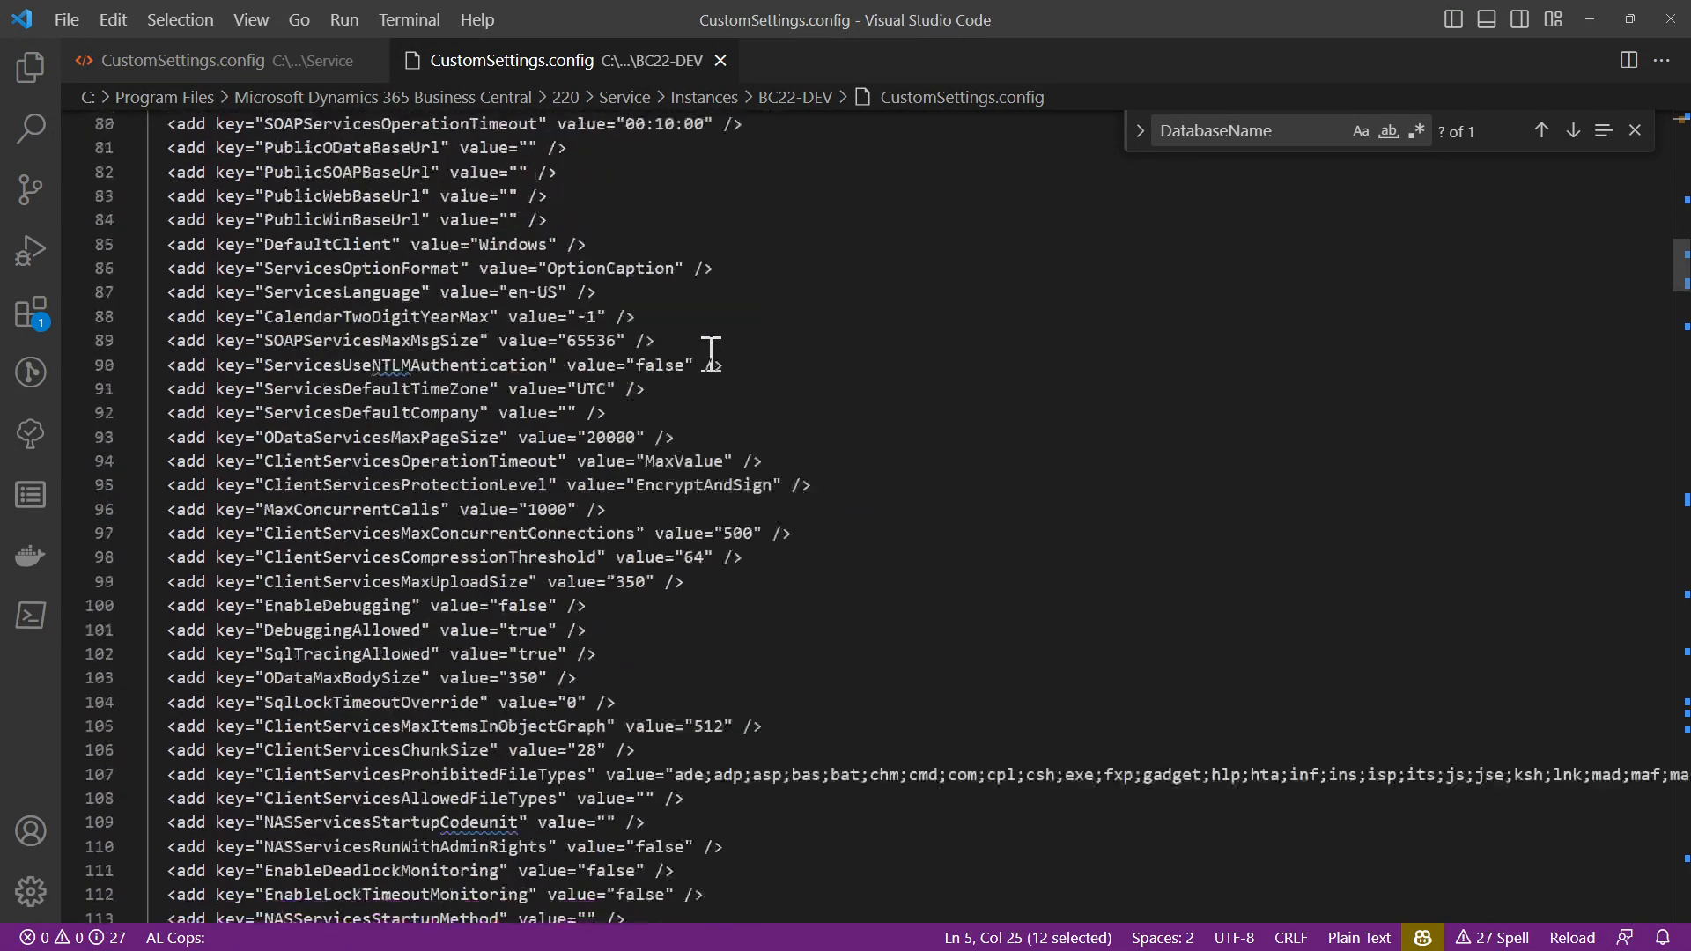
left_click(252, 69)
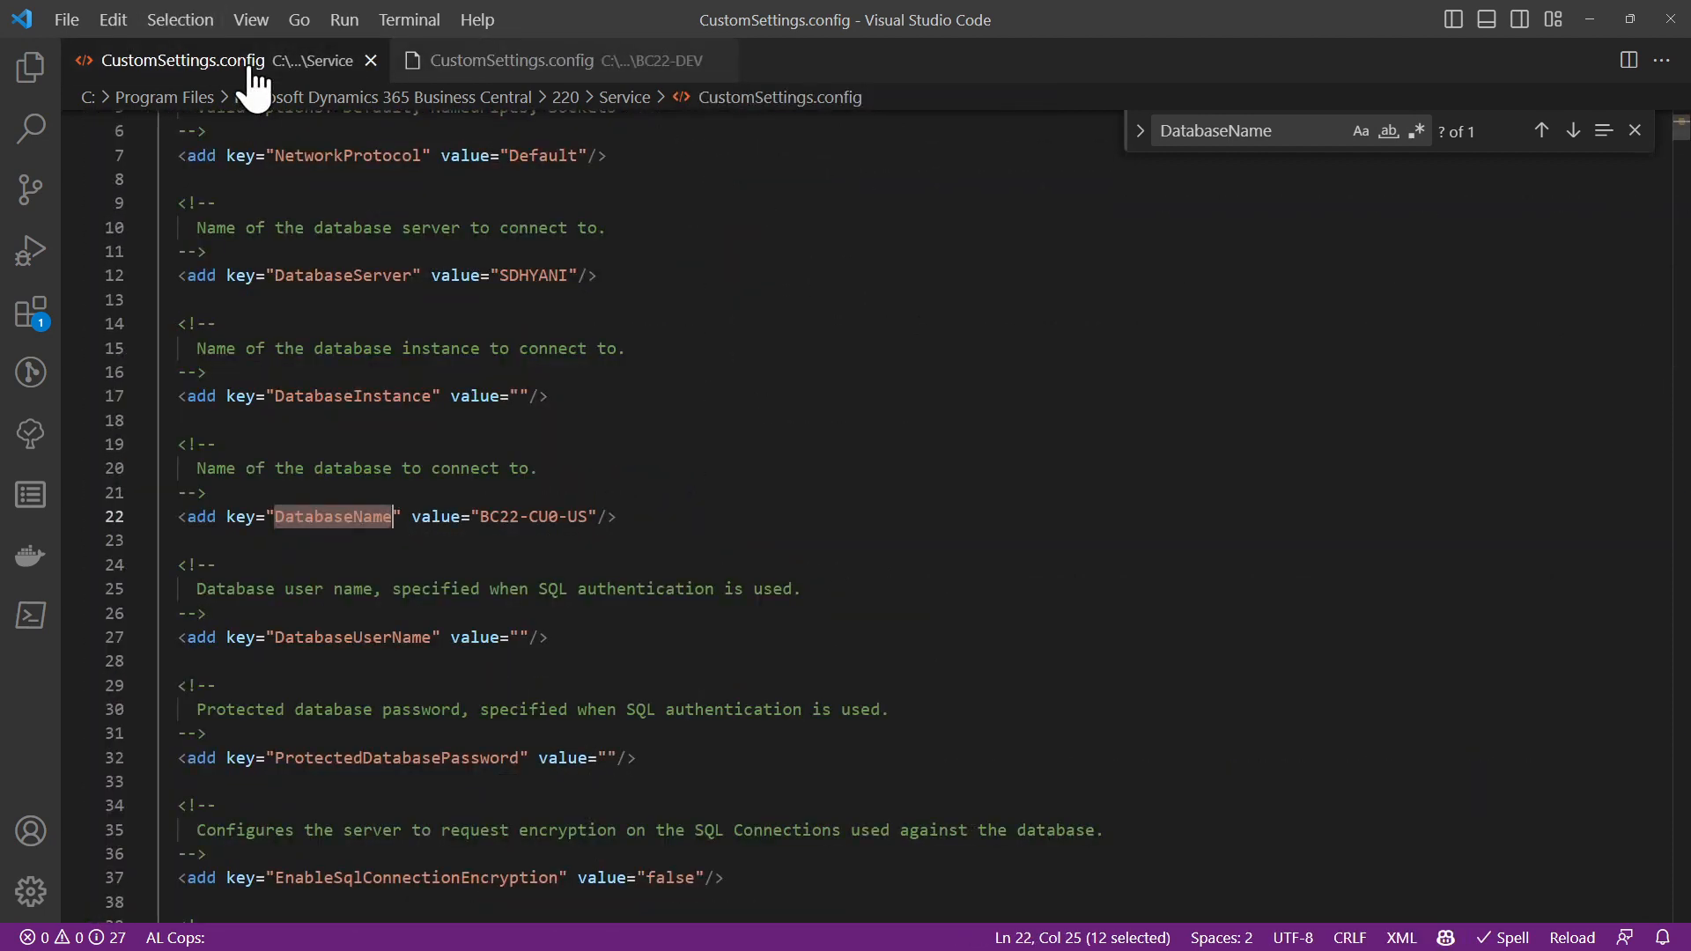
left_click(608, 64)
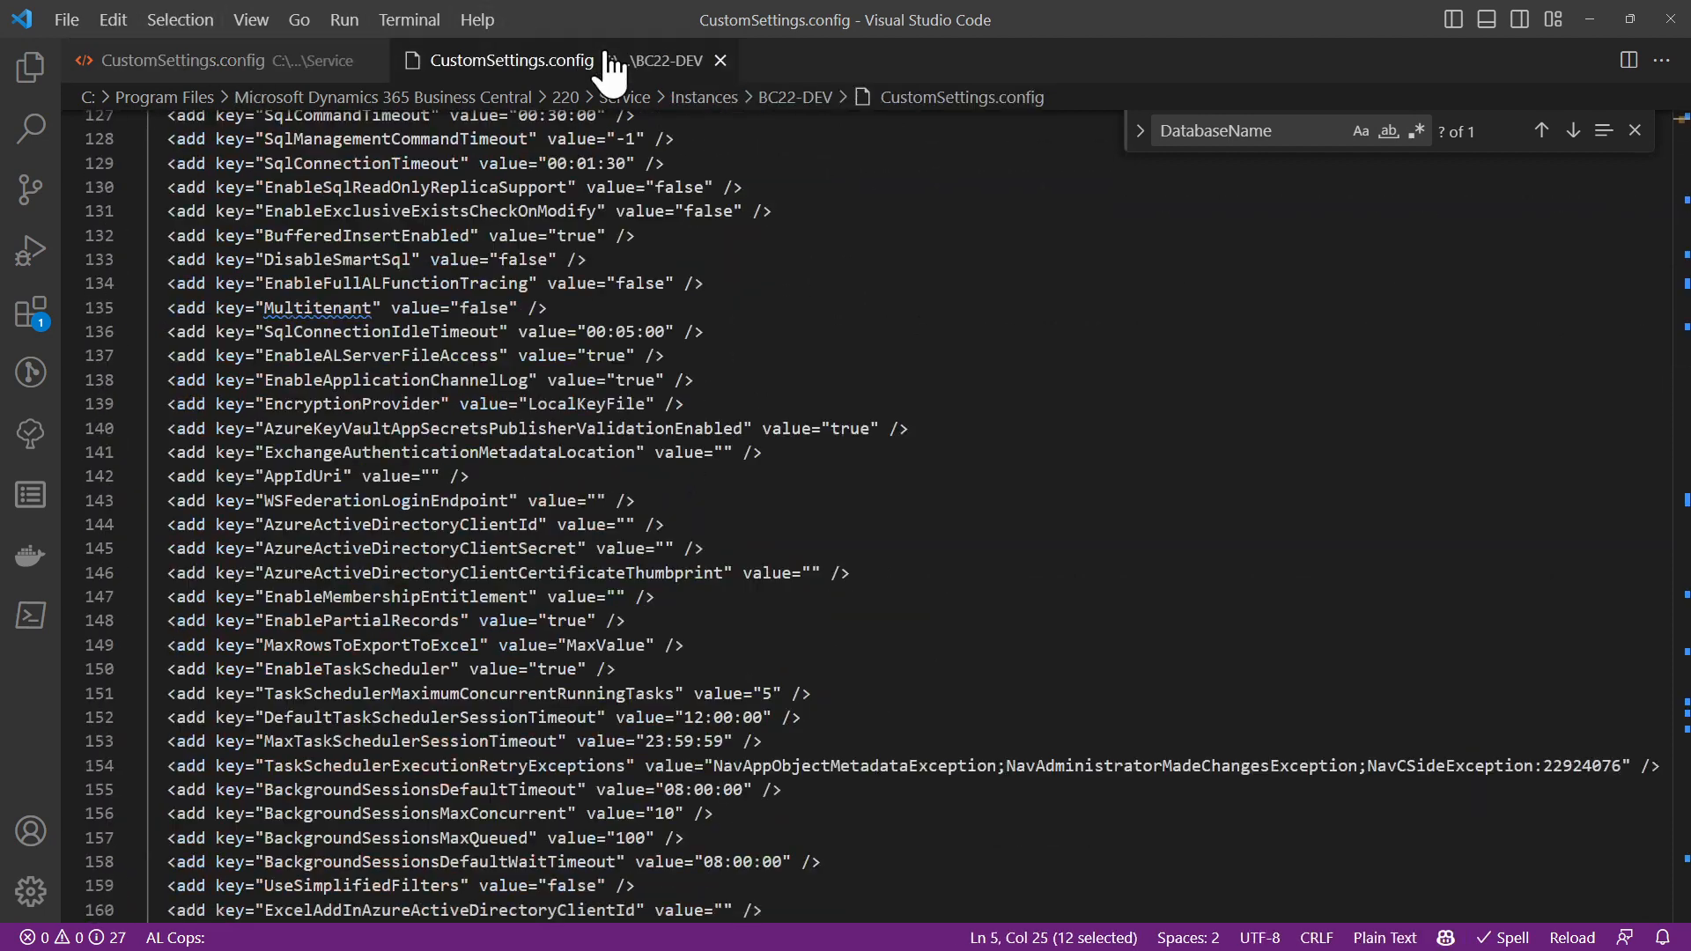
Step: Close the BC22-DEV CustomSettings.config and the find box, check the Service file's DatabaseName value, and minimise the editor
left_click(719, 61)
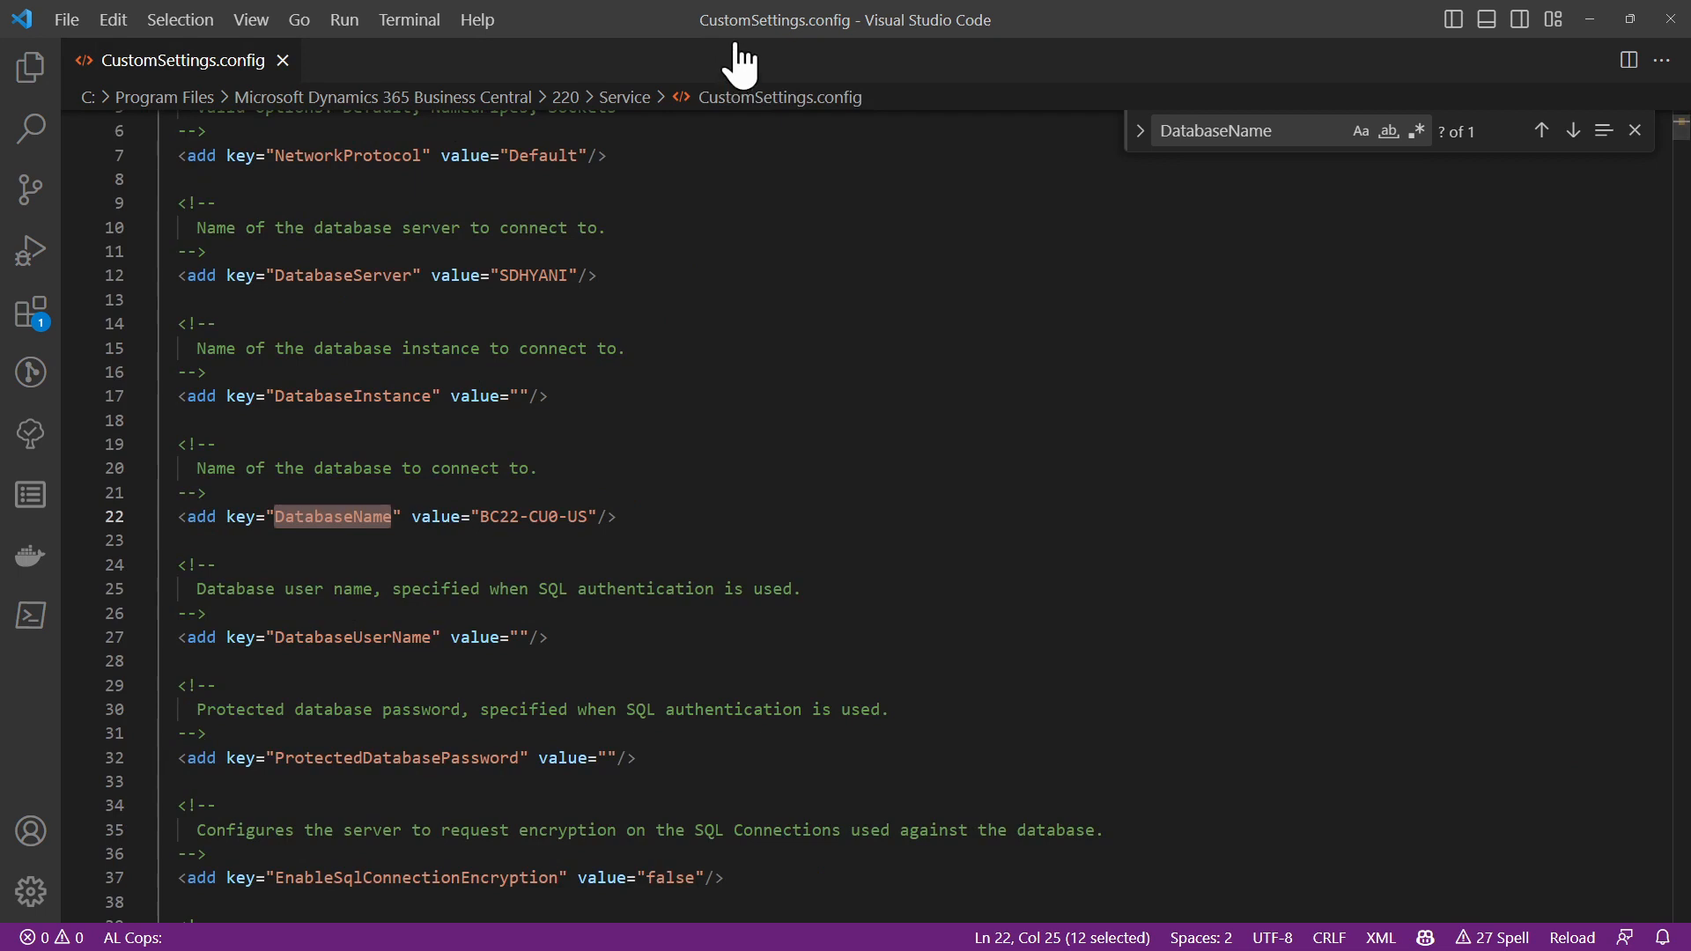
left_click(1635, 130)
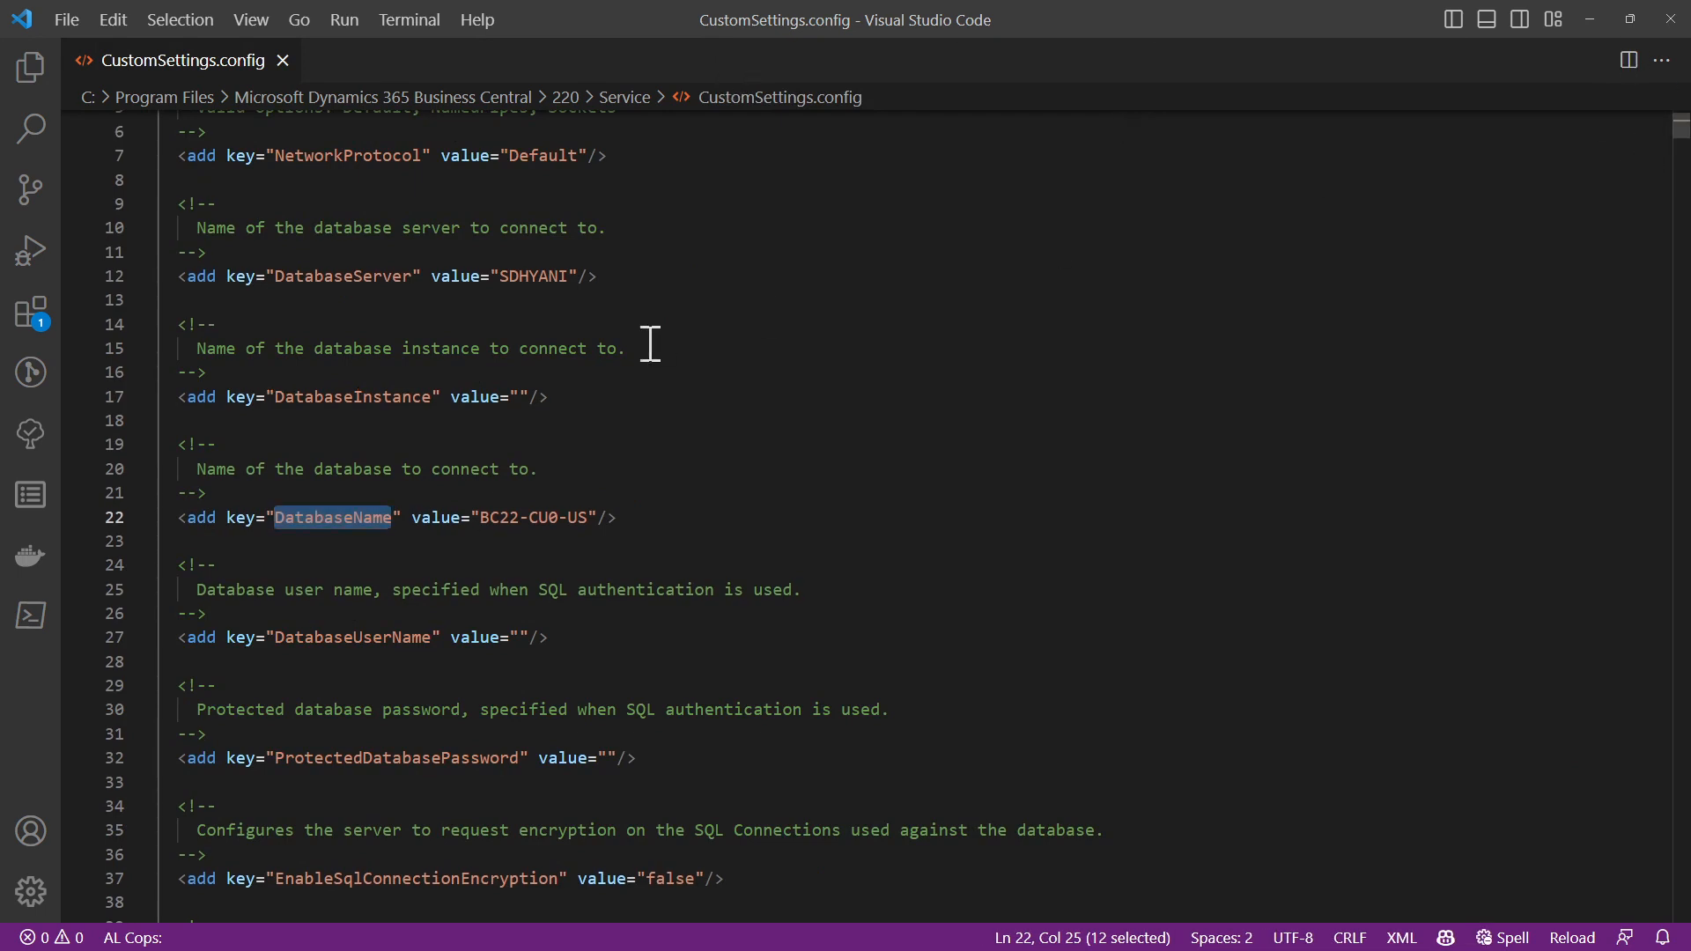
left_click_drag(508, 518, 569, 520)
left_click(1591, 19)
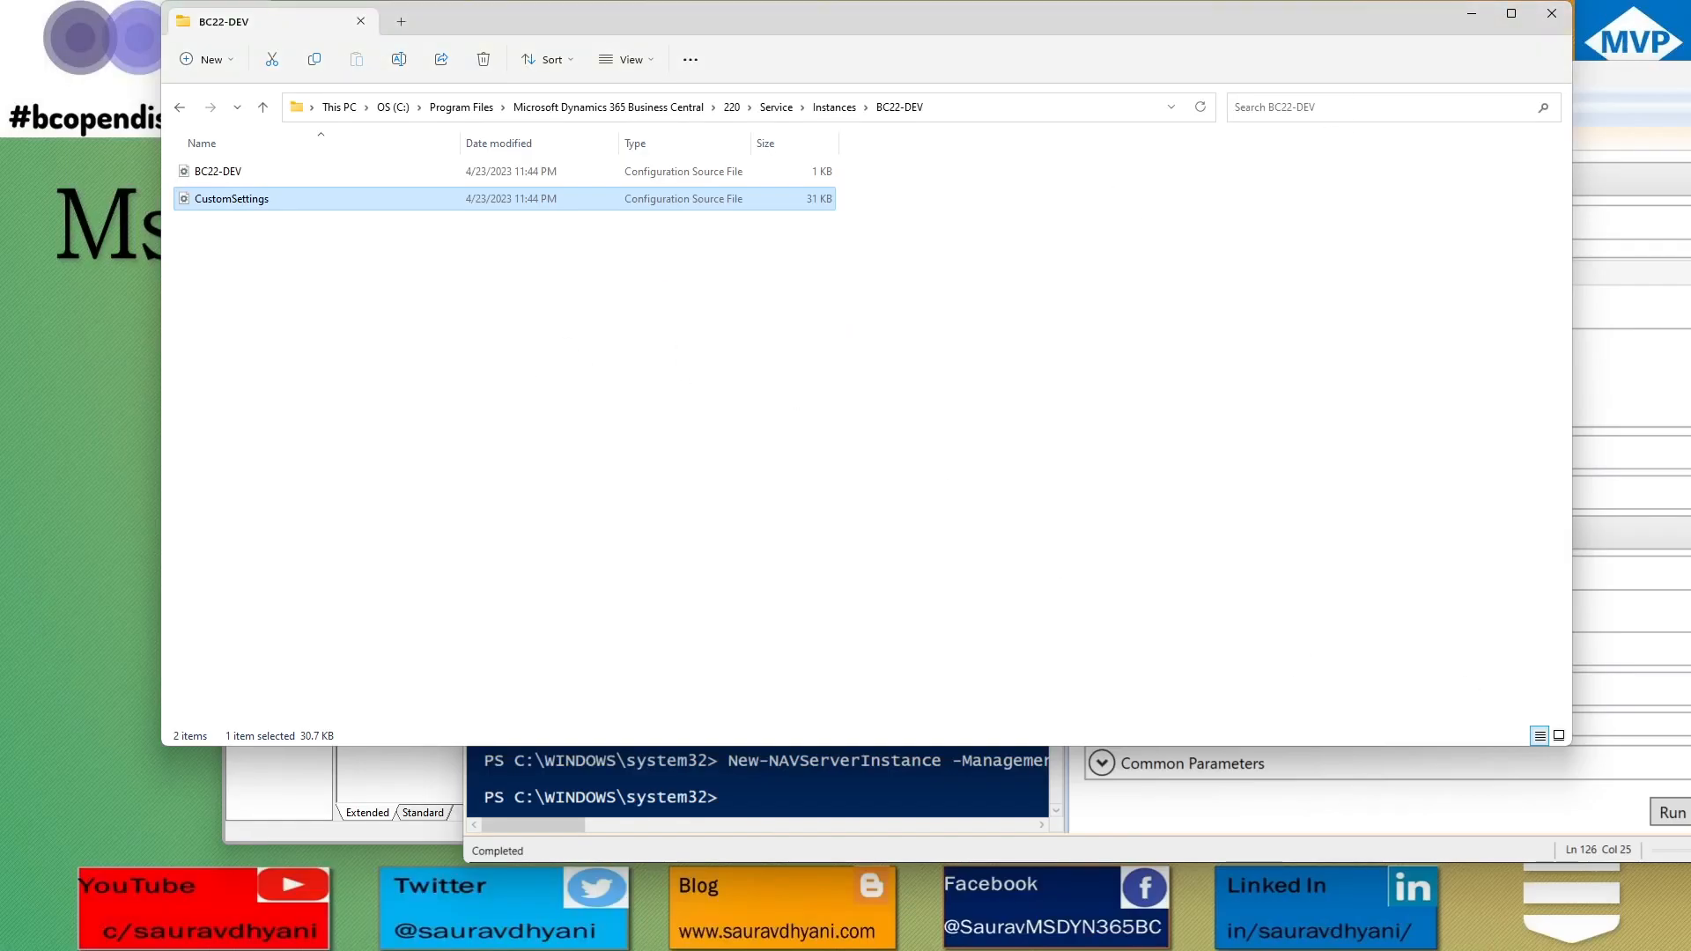
Step: Start the Microsoft Dynamics 365 Business Central Server [BC22-DEV] service in Services and minimise the File Explorer and PowerShell ISE windows
key("alt+Tab")
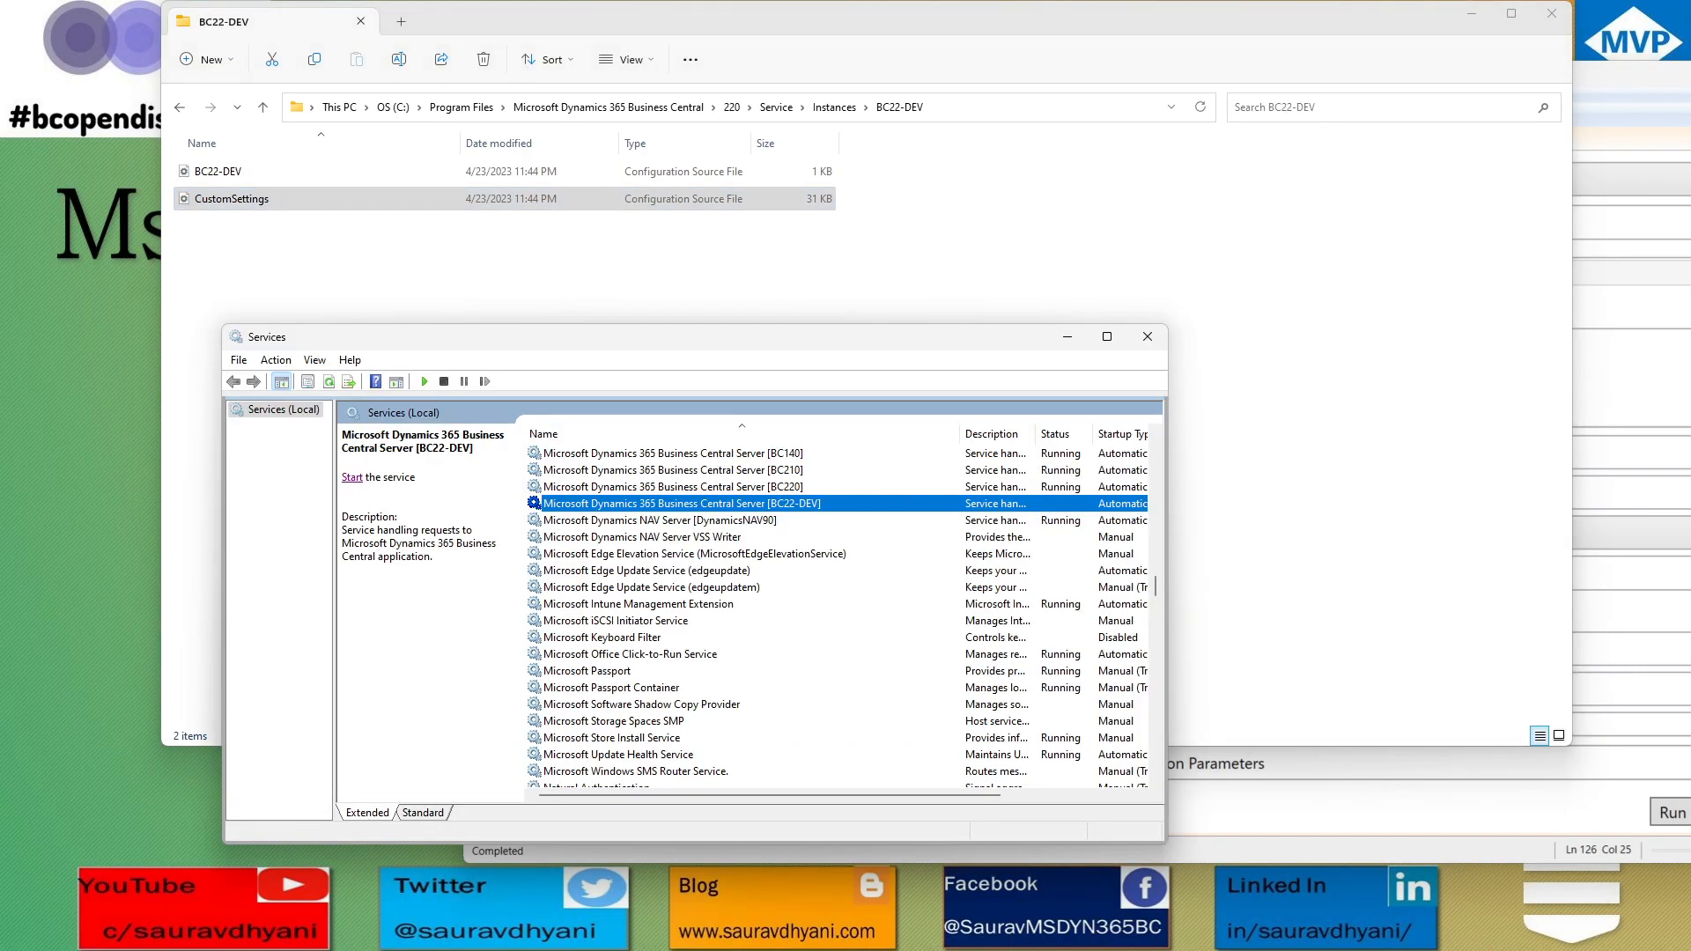
left_click(352, 478)
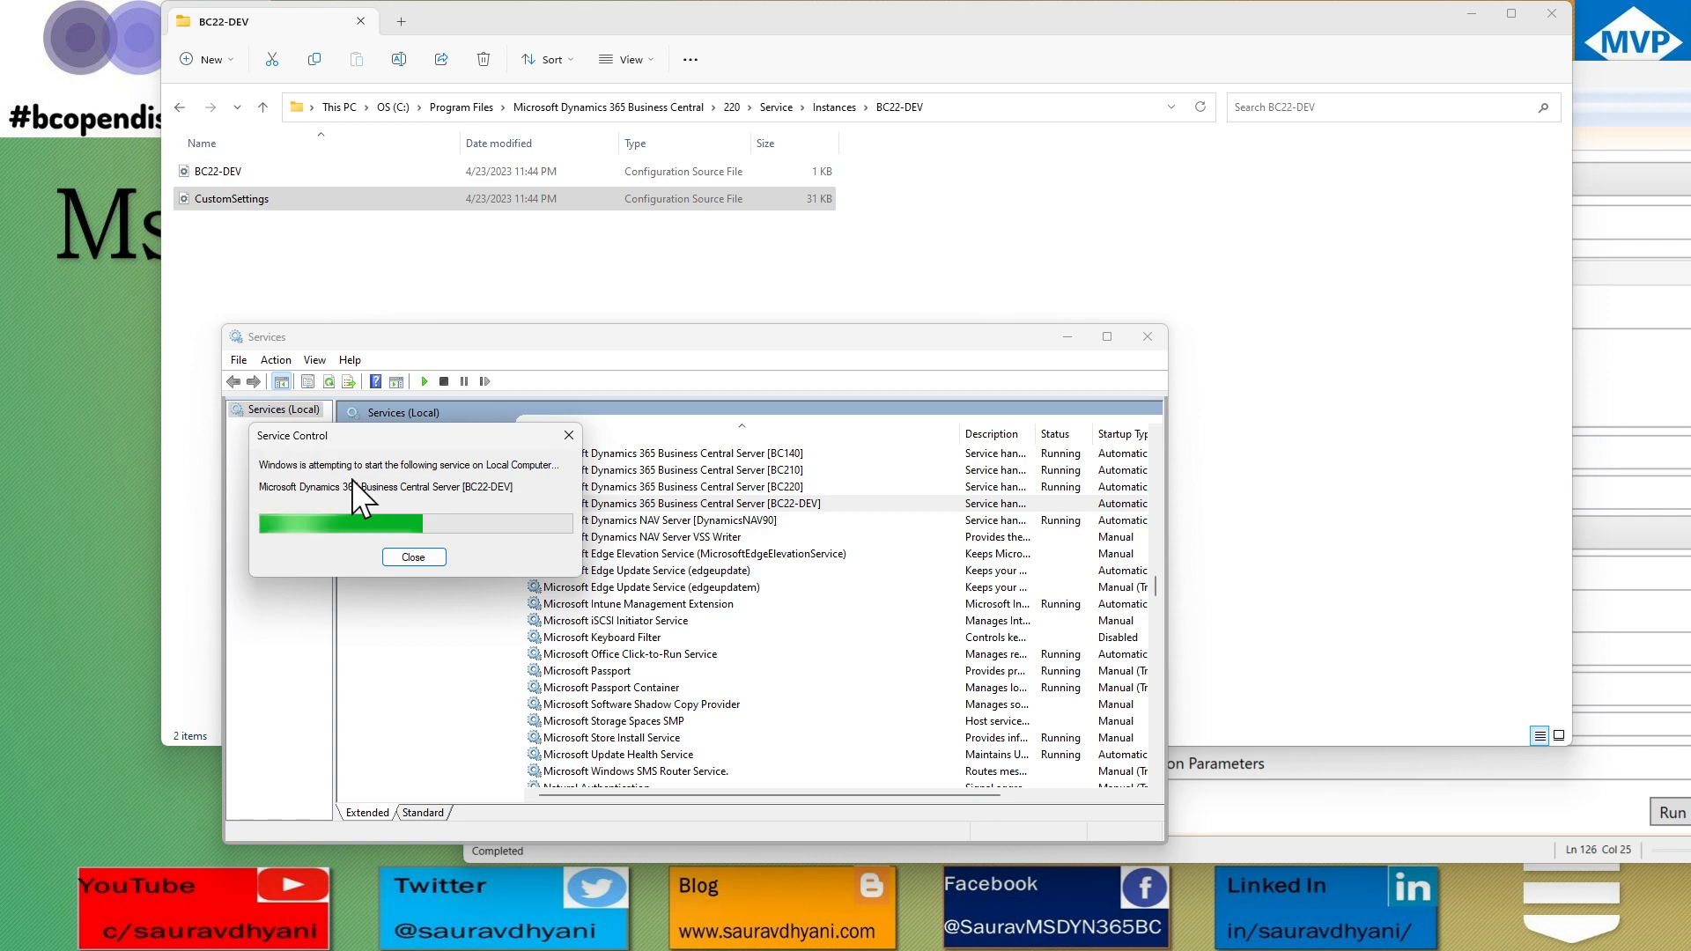
left_click(1478, 14)
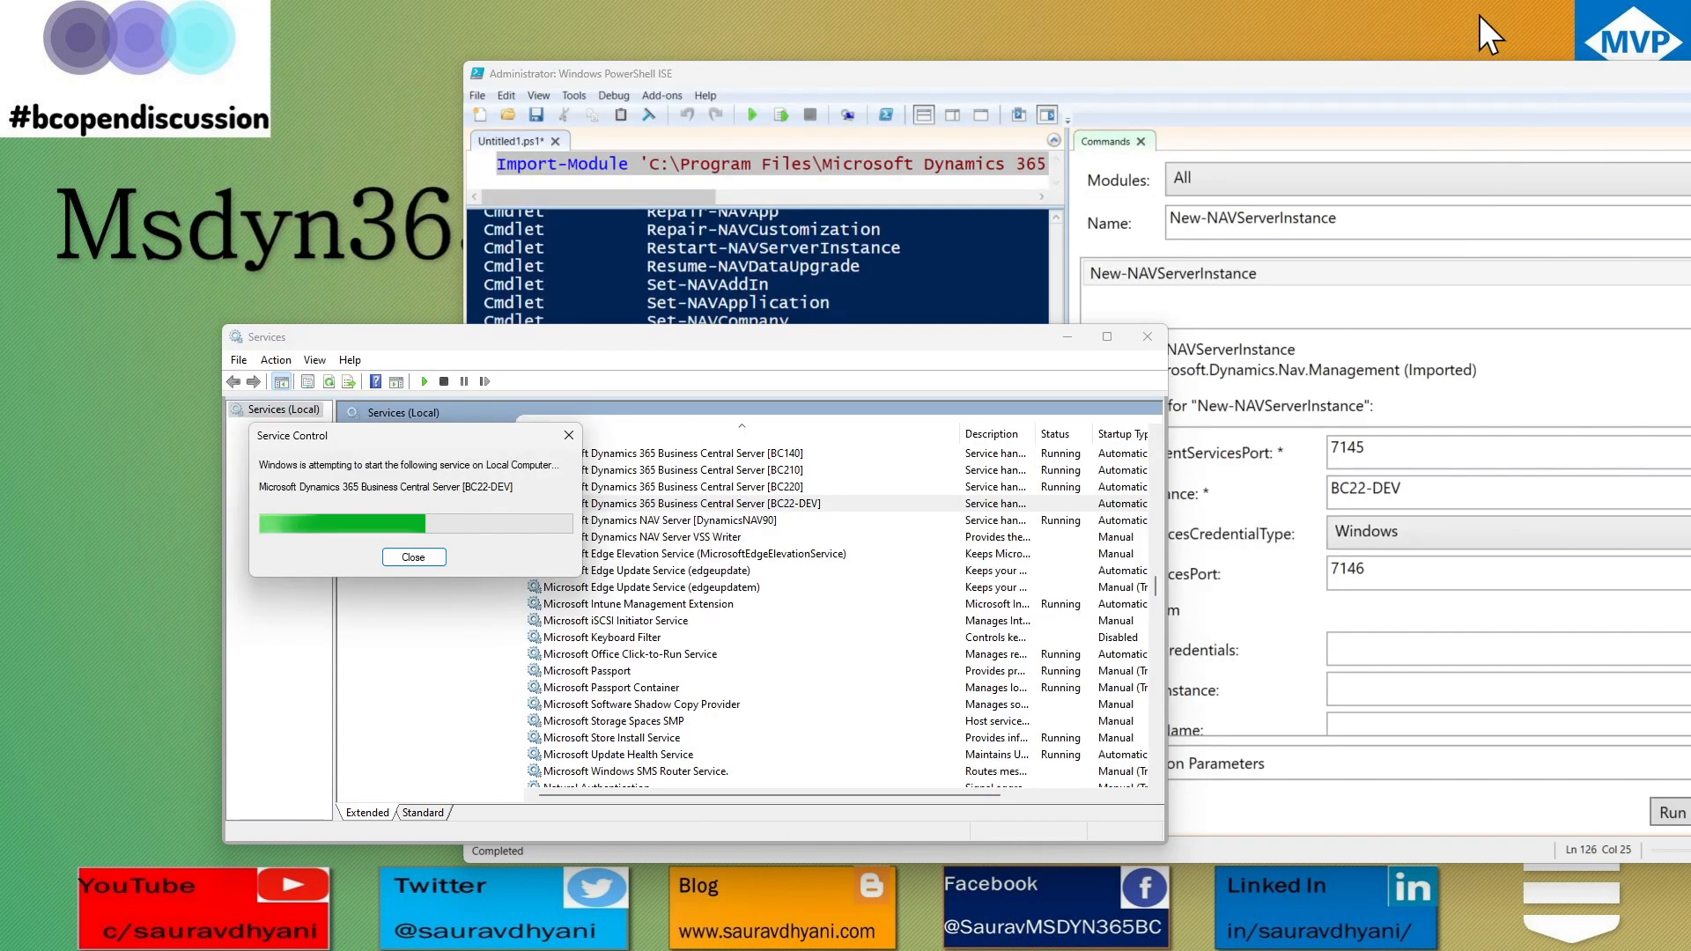
left_click(1511, 104)
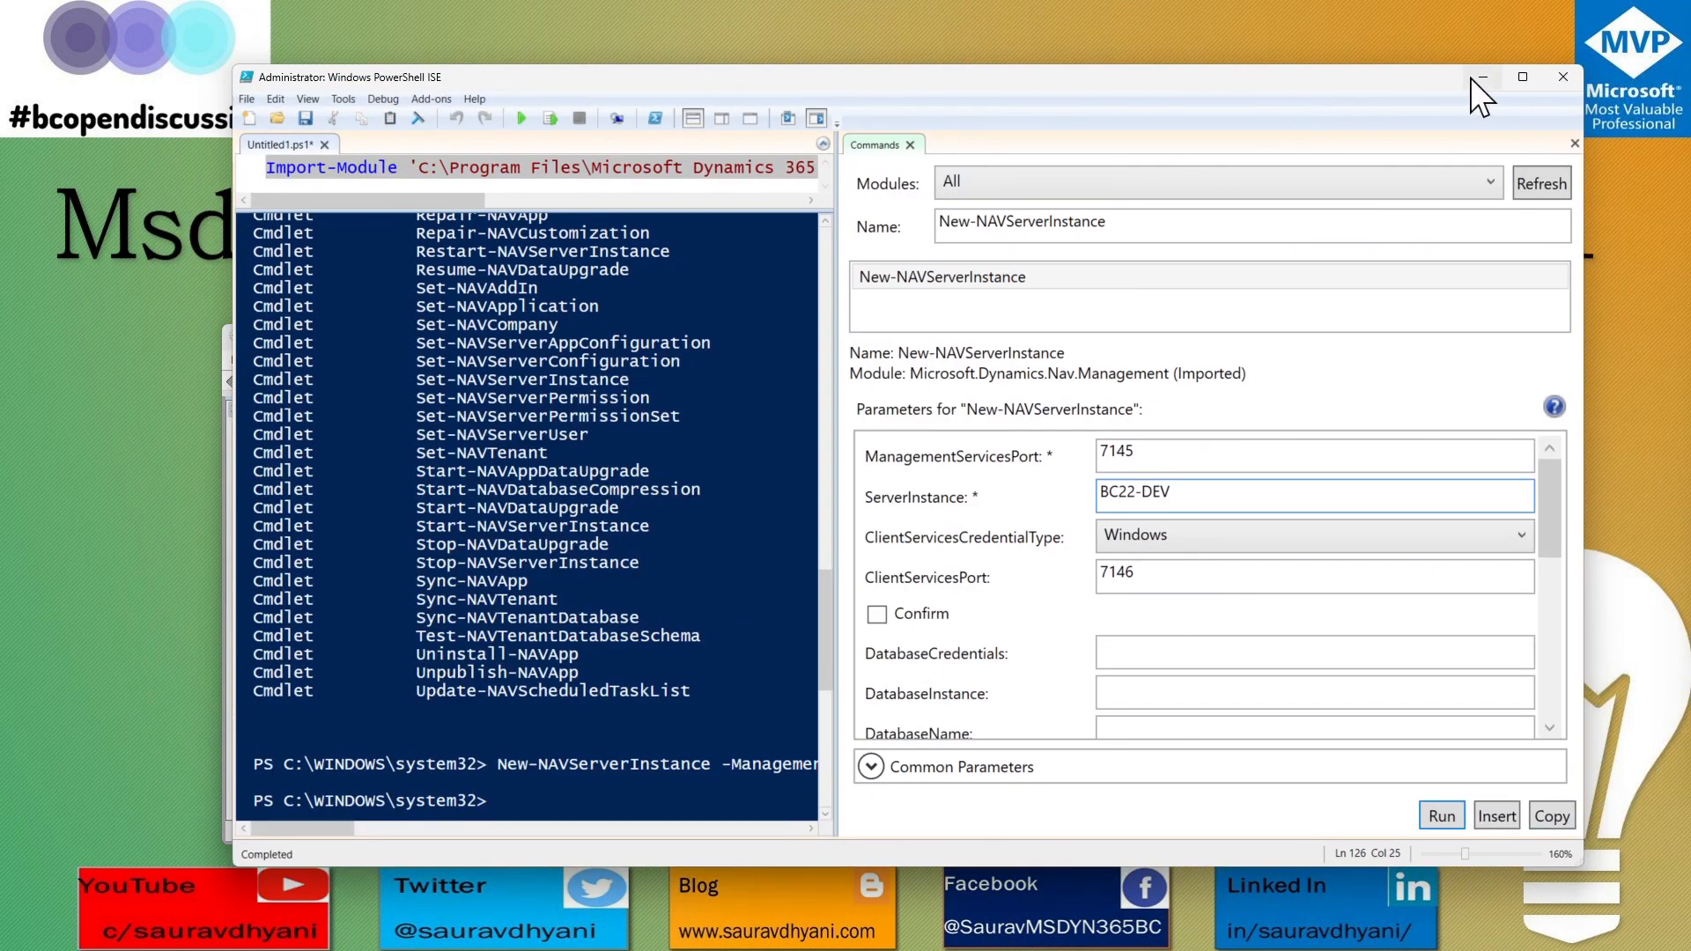
left_click(1472, 77)
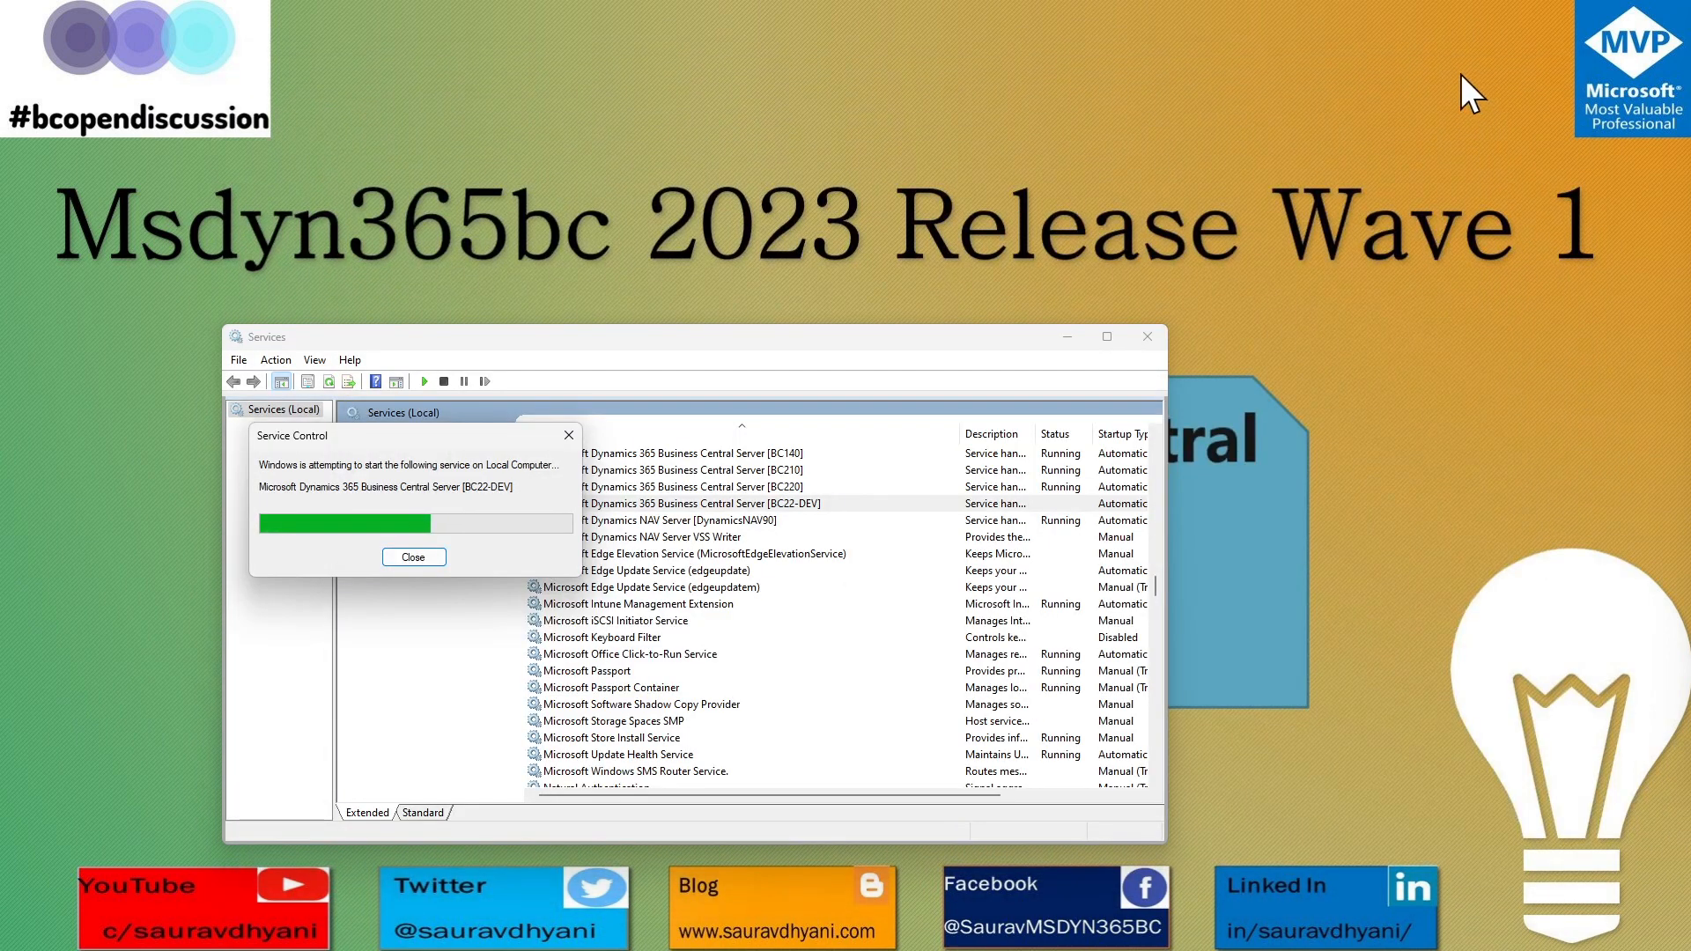
left_click(1439, 377)
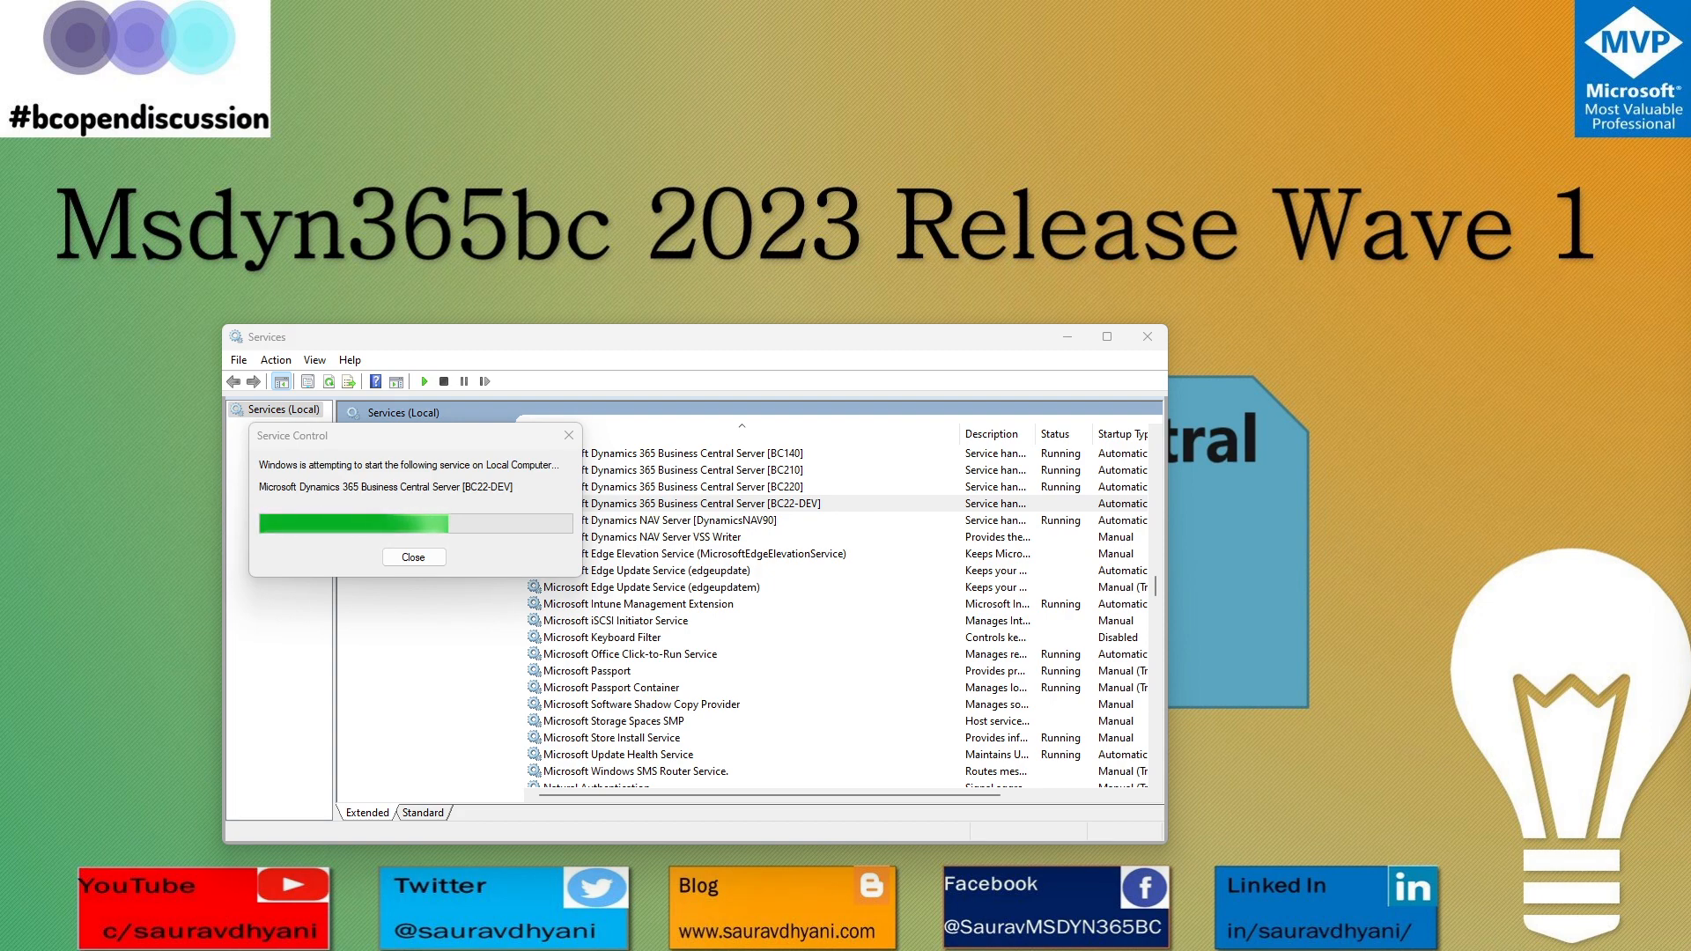
Step: Examine the web applications under the Microsoft Dynamics 365 Business Central Web Client site in IIS Manager, including BC220
key("alt+Tab")
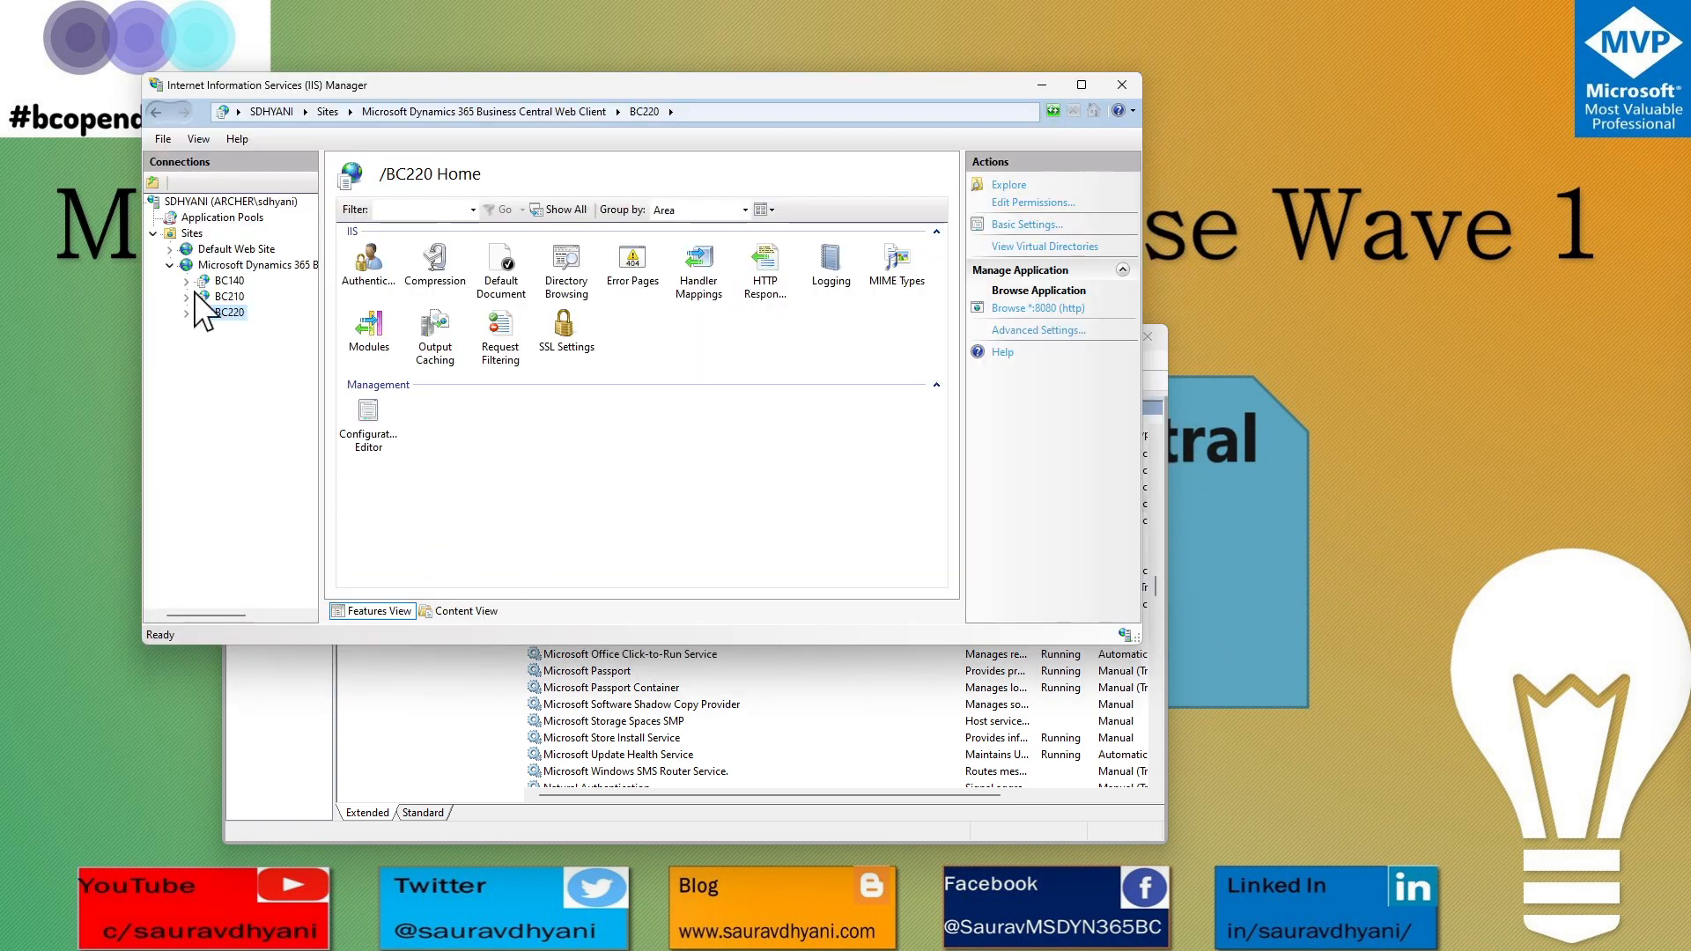
right_click(242, 265)
left_click(290, 409)
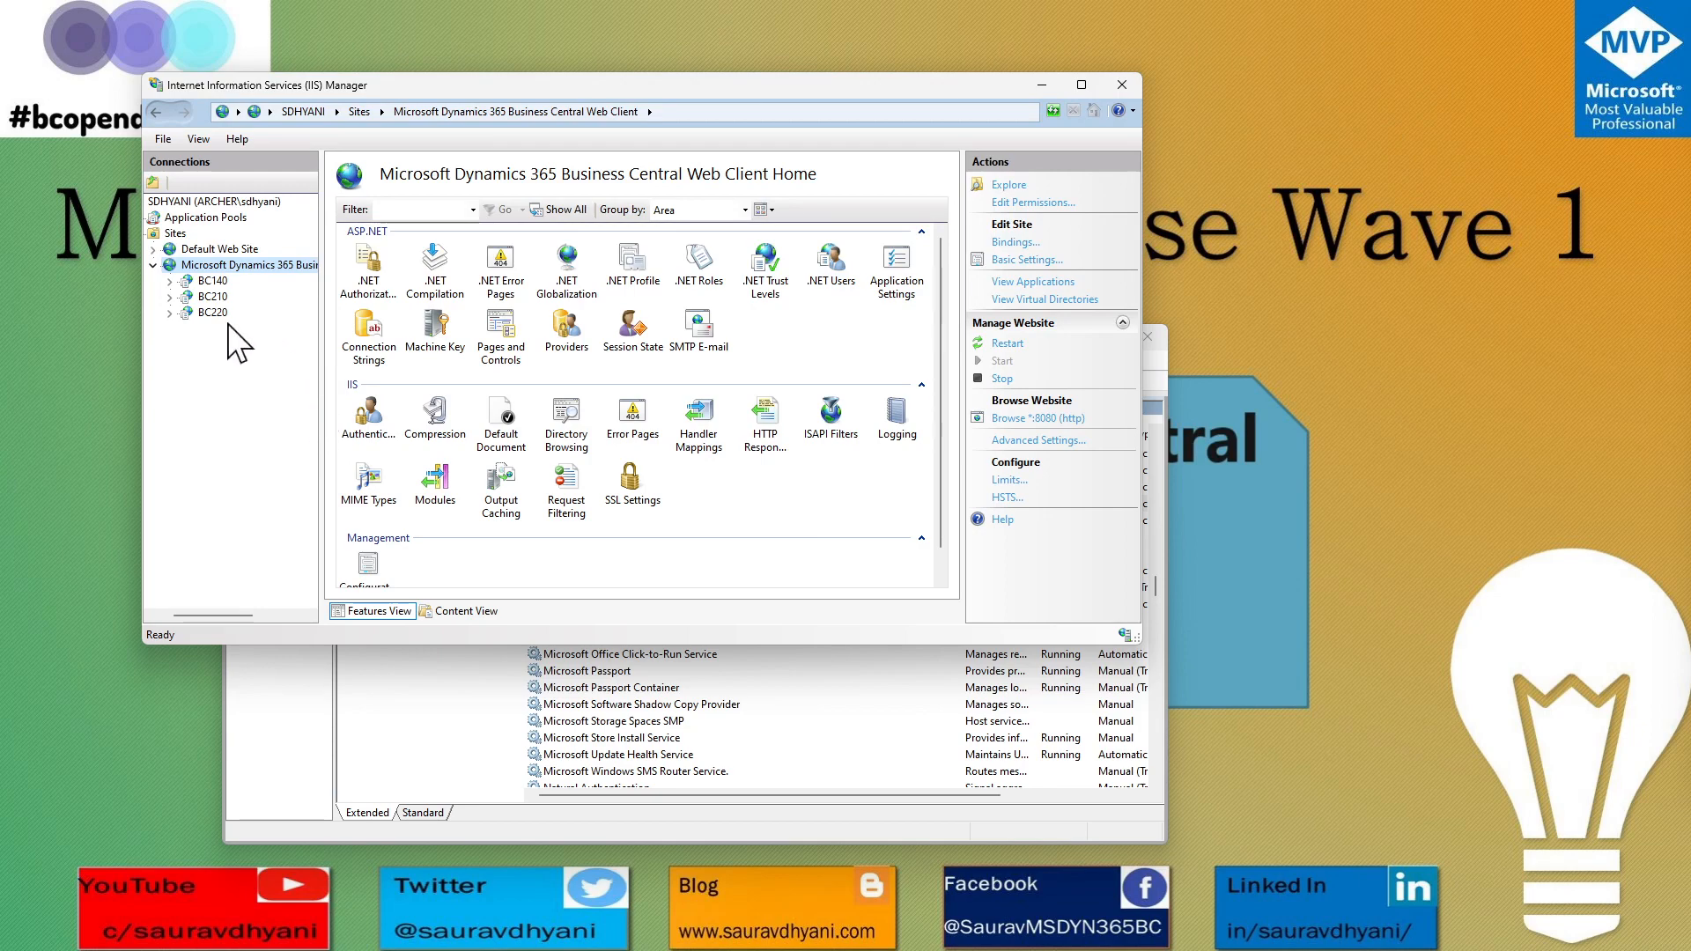
left_click(215, 313)
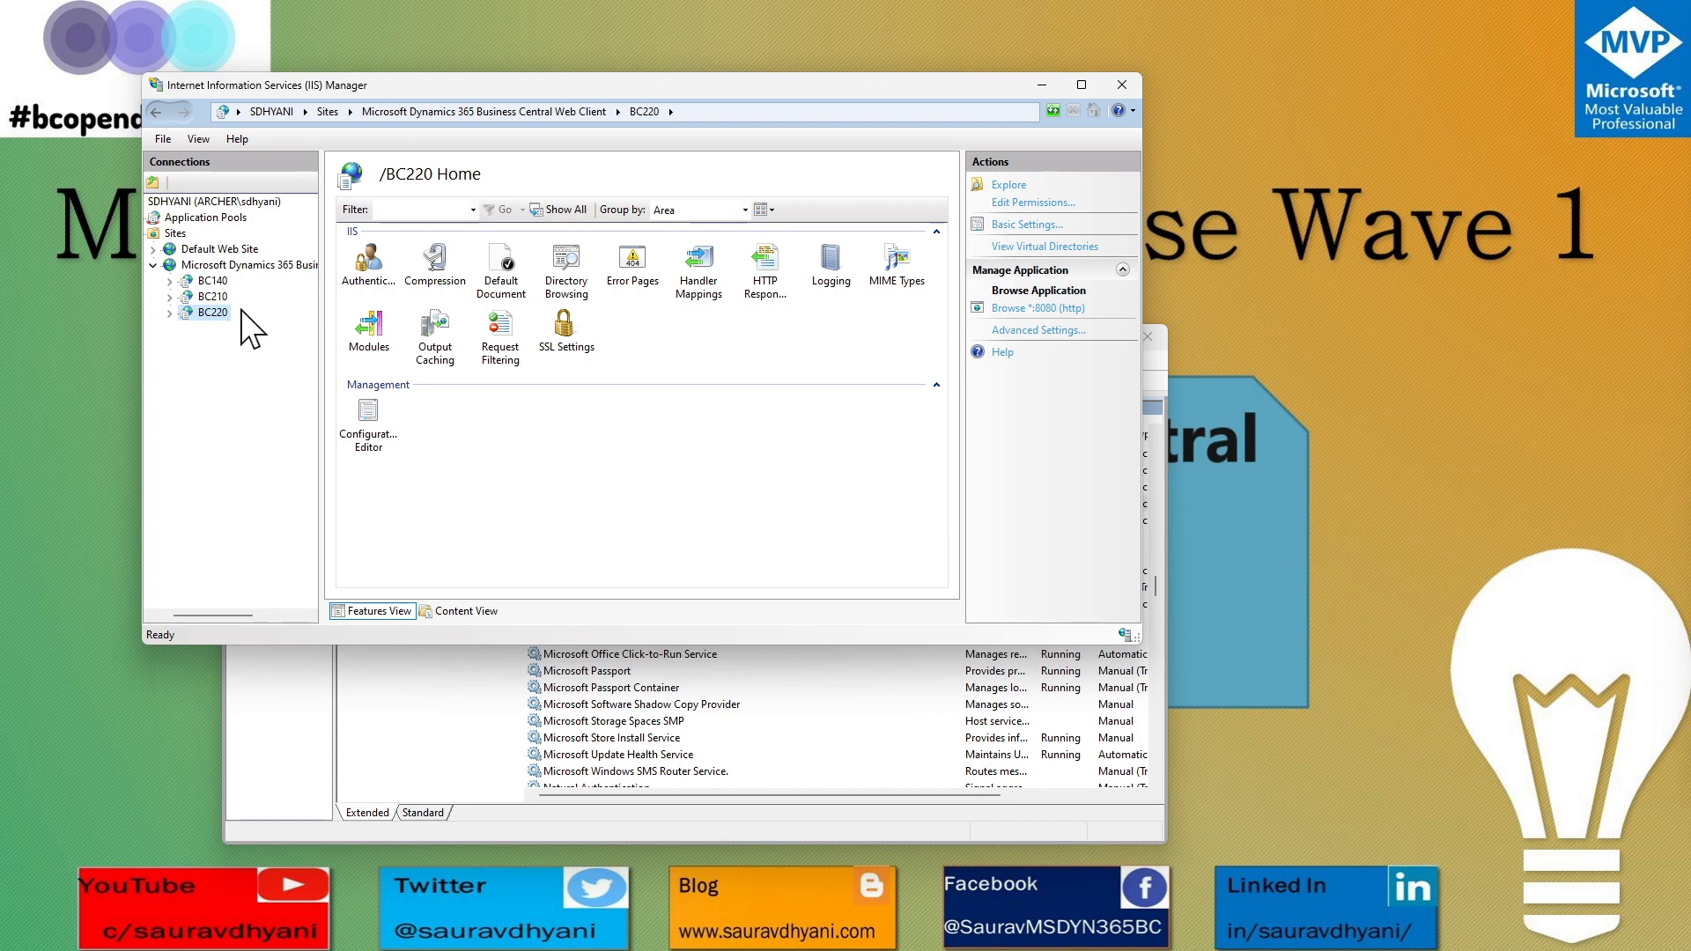
left_click_drag(944, 85, 1397, 104)
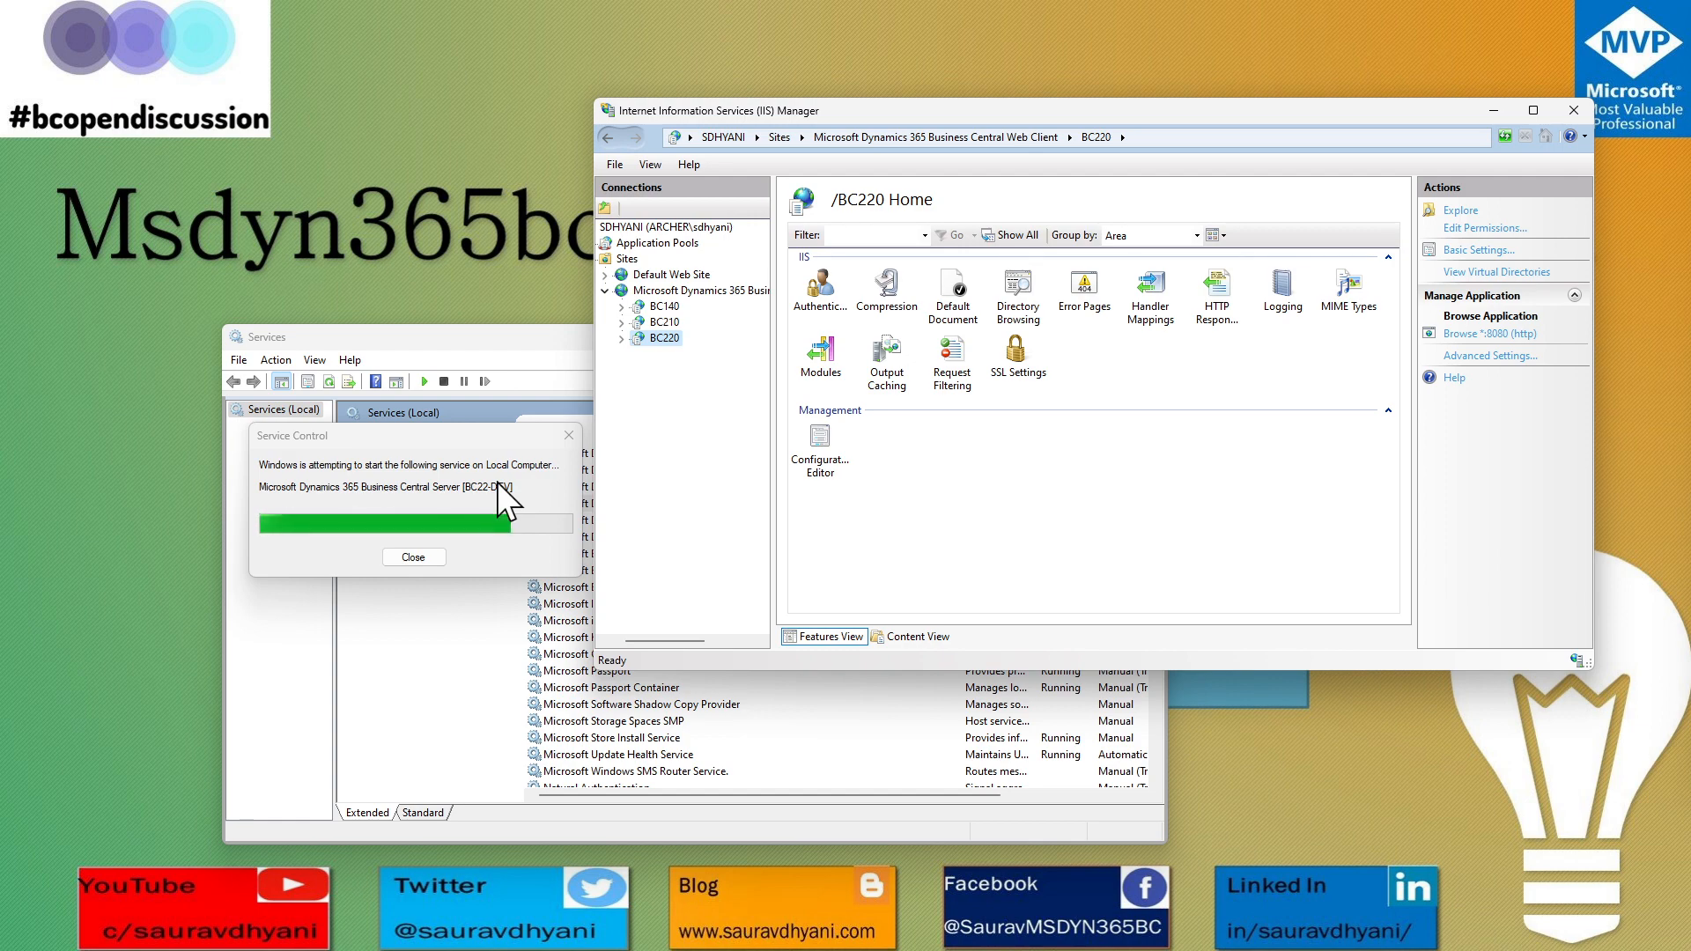
left_click(1494, 112)
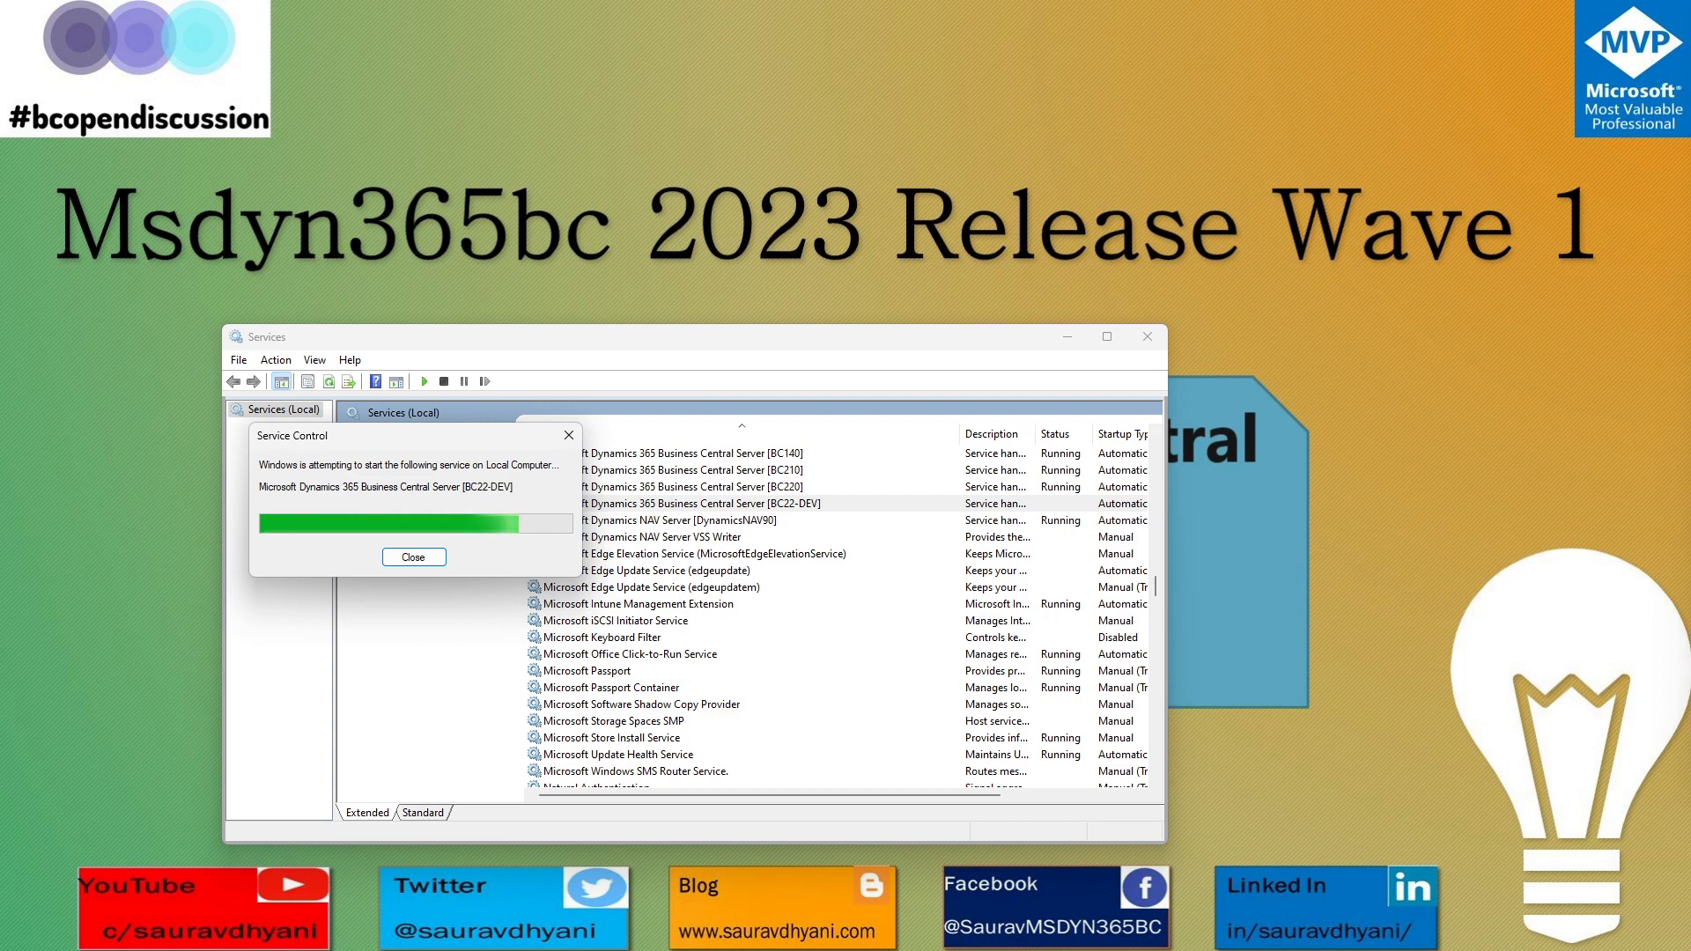
Step: Switch to PowerShell ISE, find the New-NAVWebServerInstance command by searching for New-NAVweb, and set its Server parameter to localhost
key("alt+Tab")
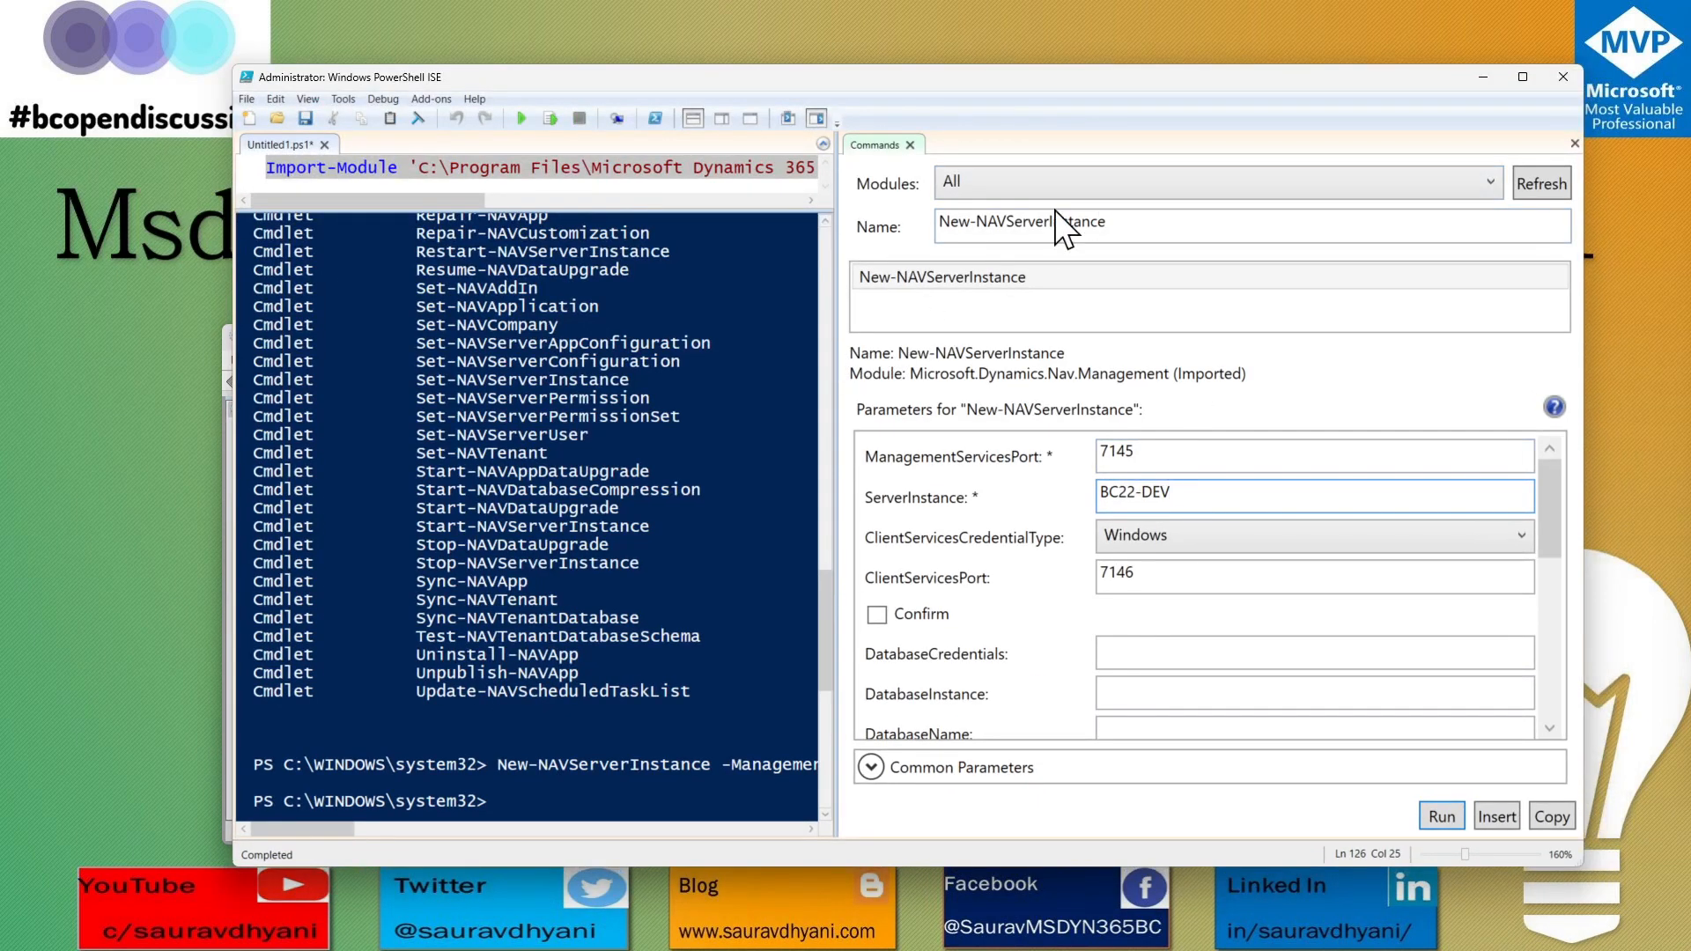
left_click_drag(1009, 220, 1141, 220)
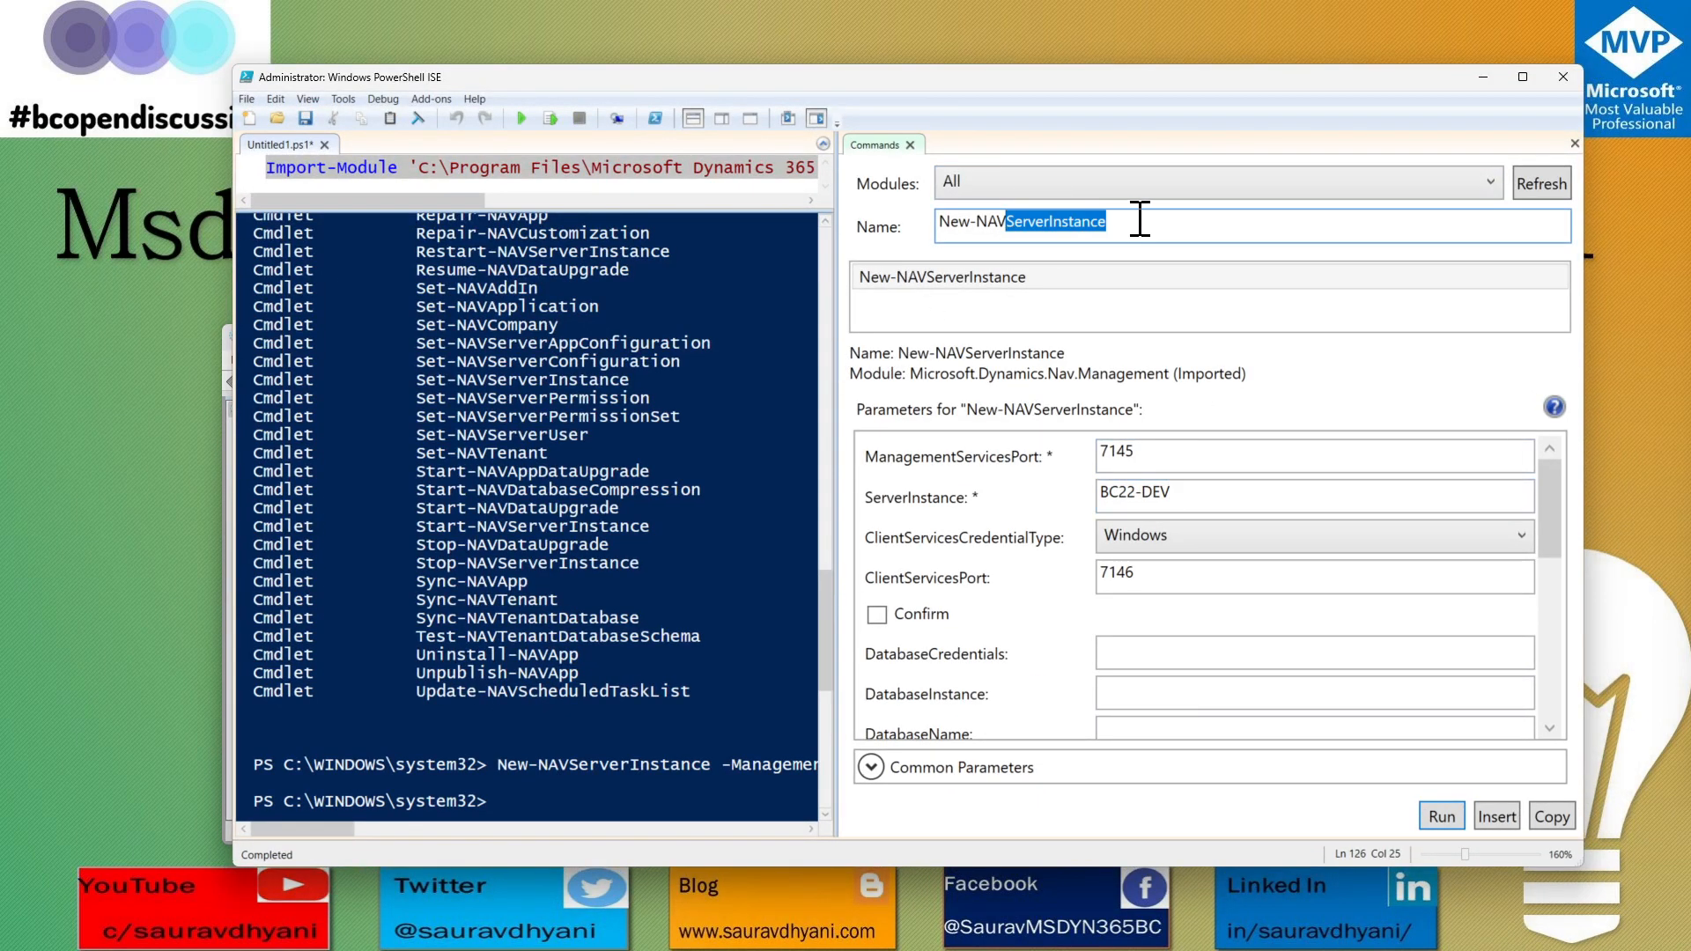
type("web")
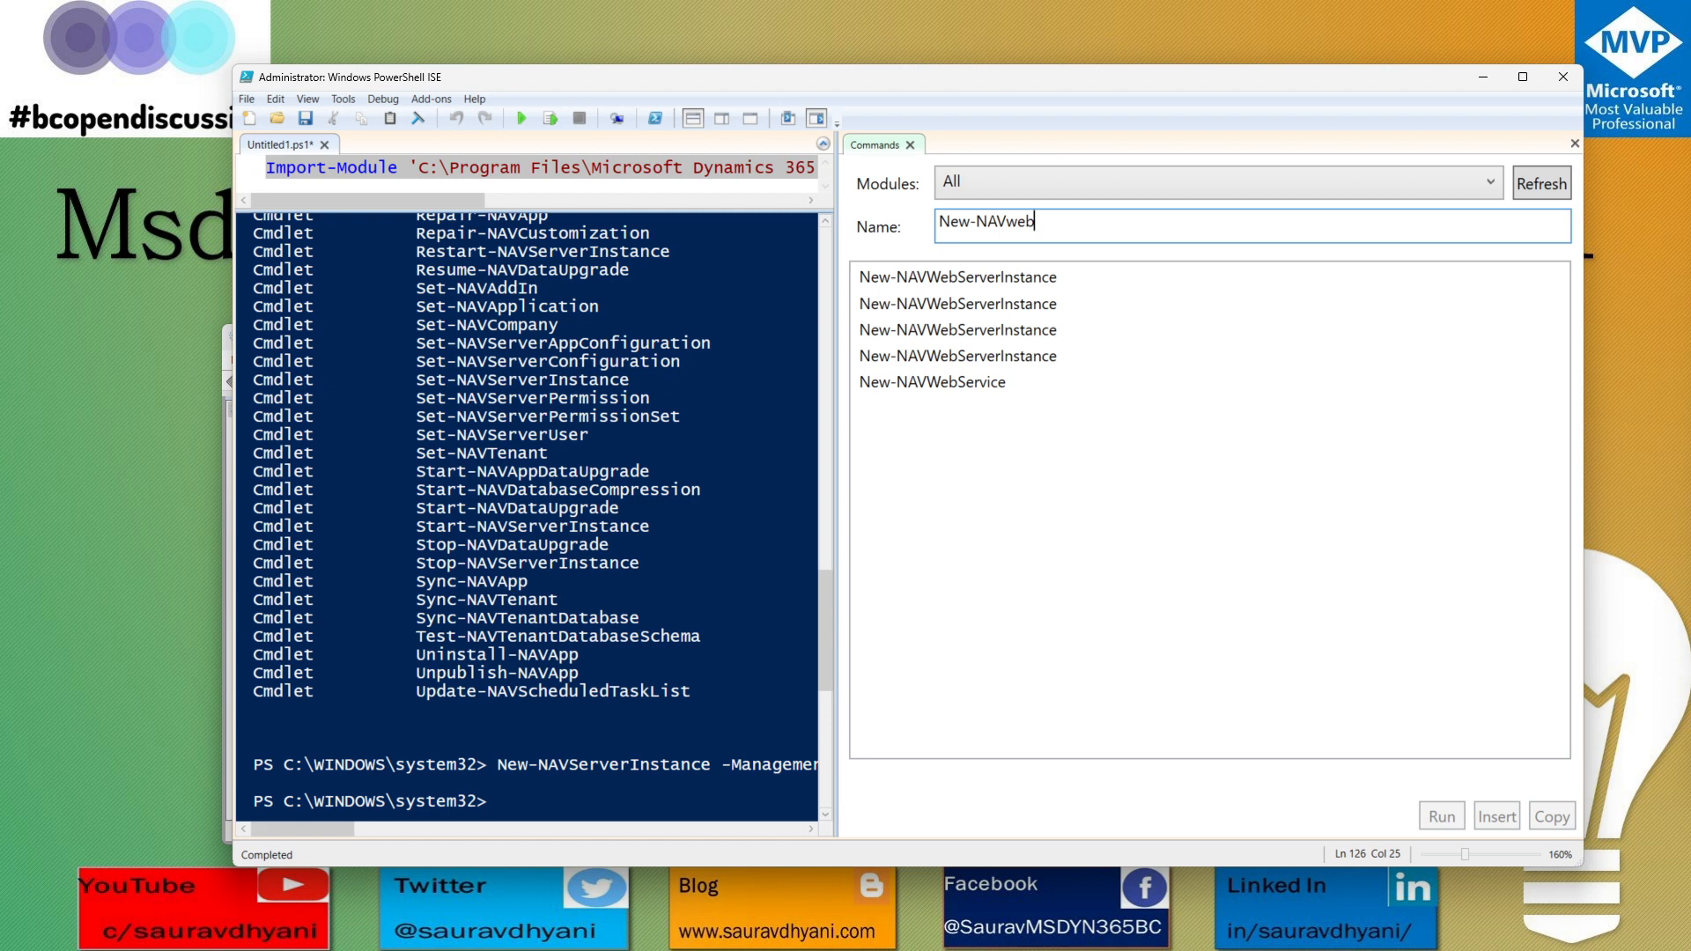
left_click(1008, 359)
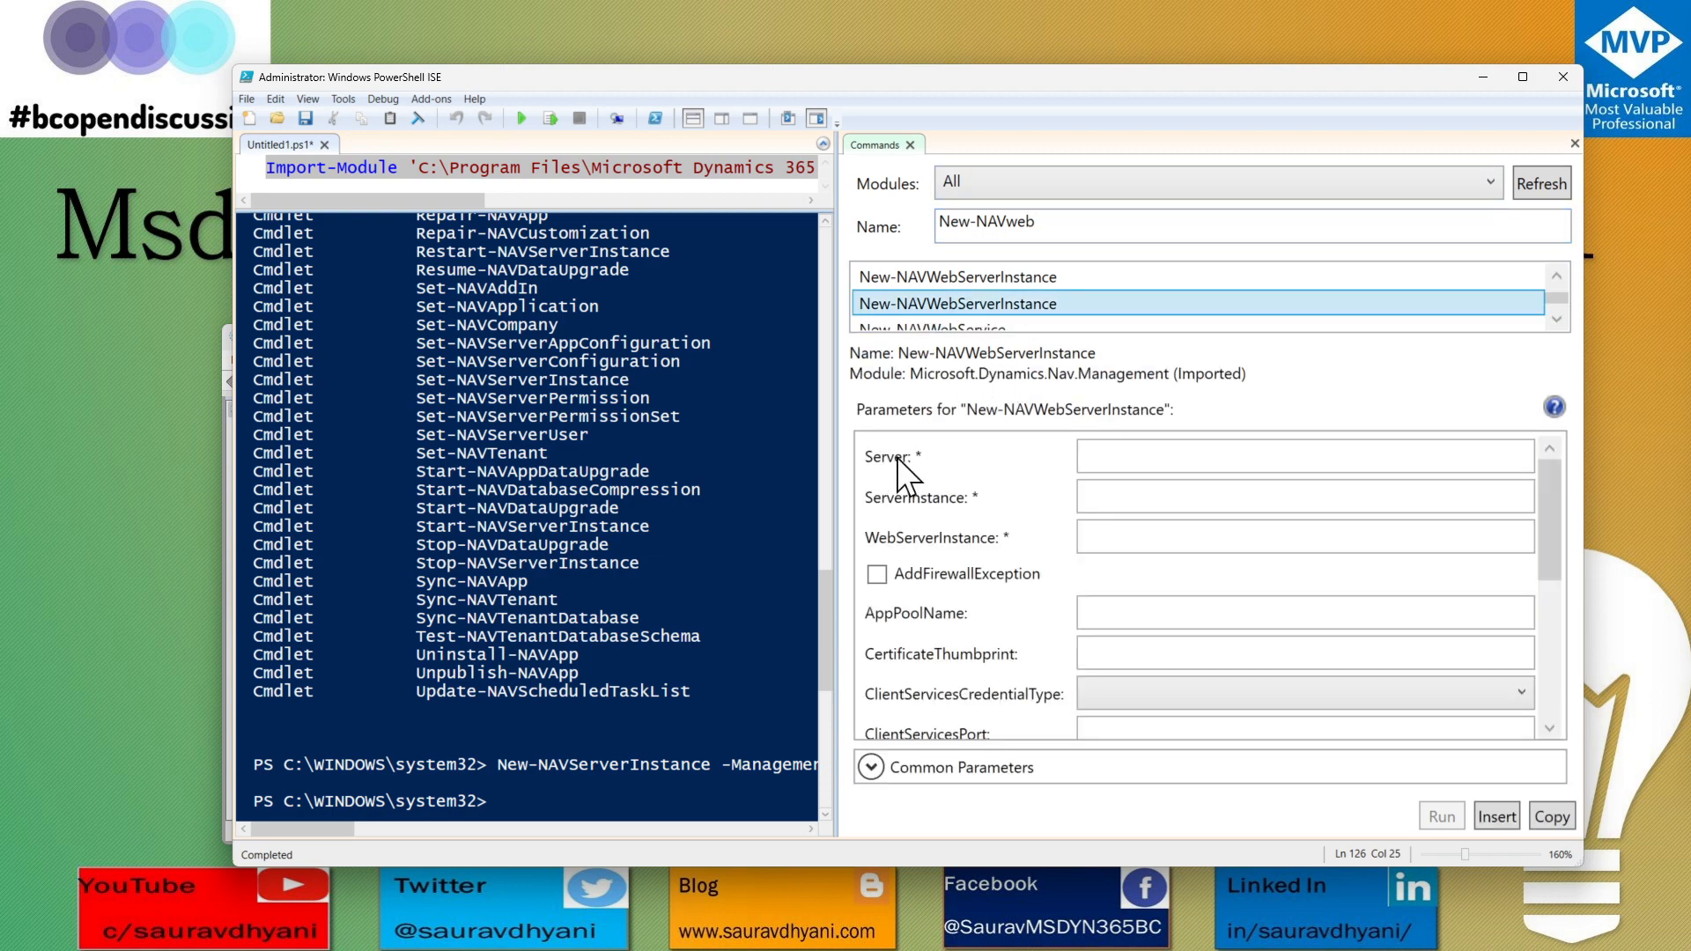
left_click(1236, 455)
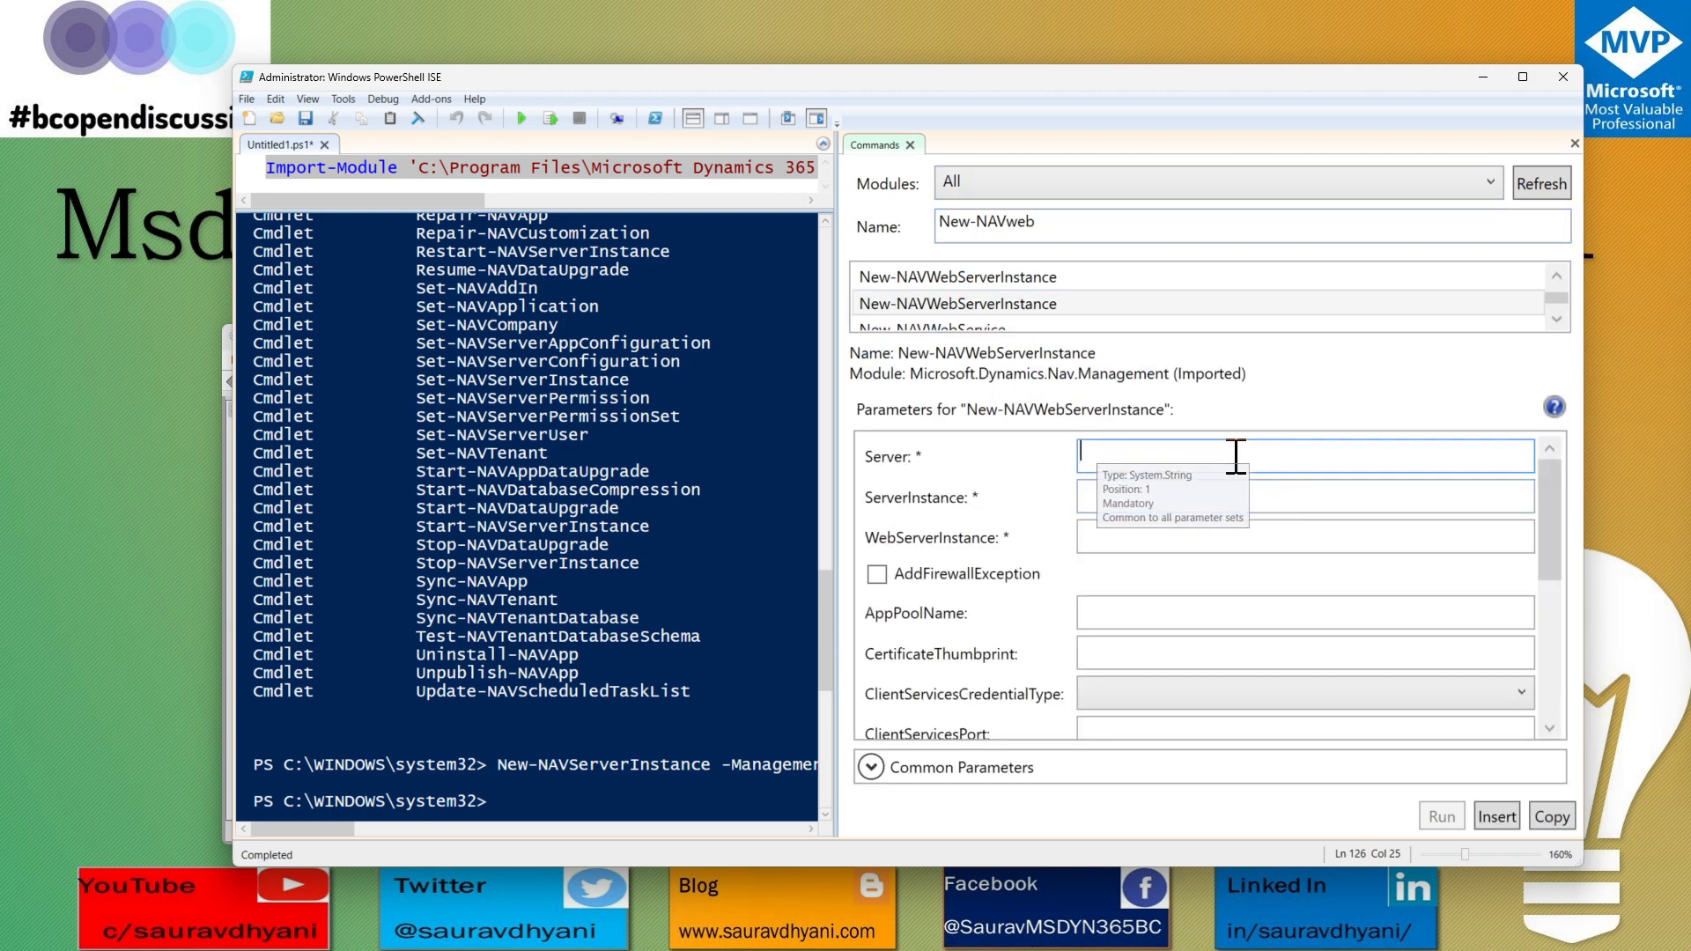
type("loca")
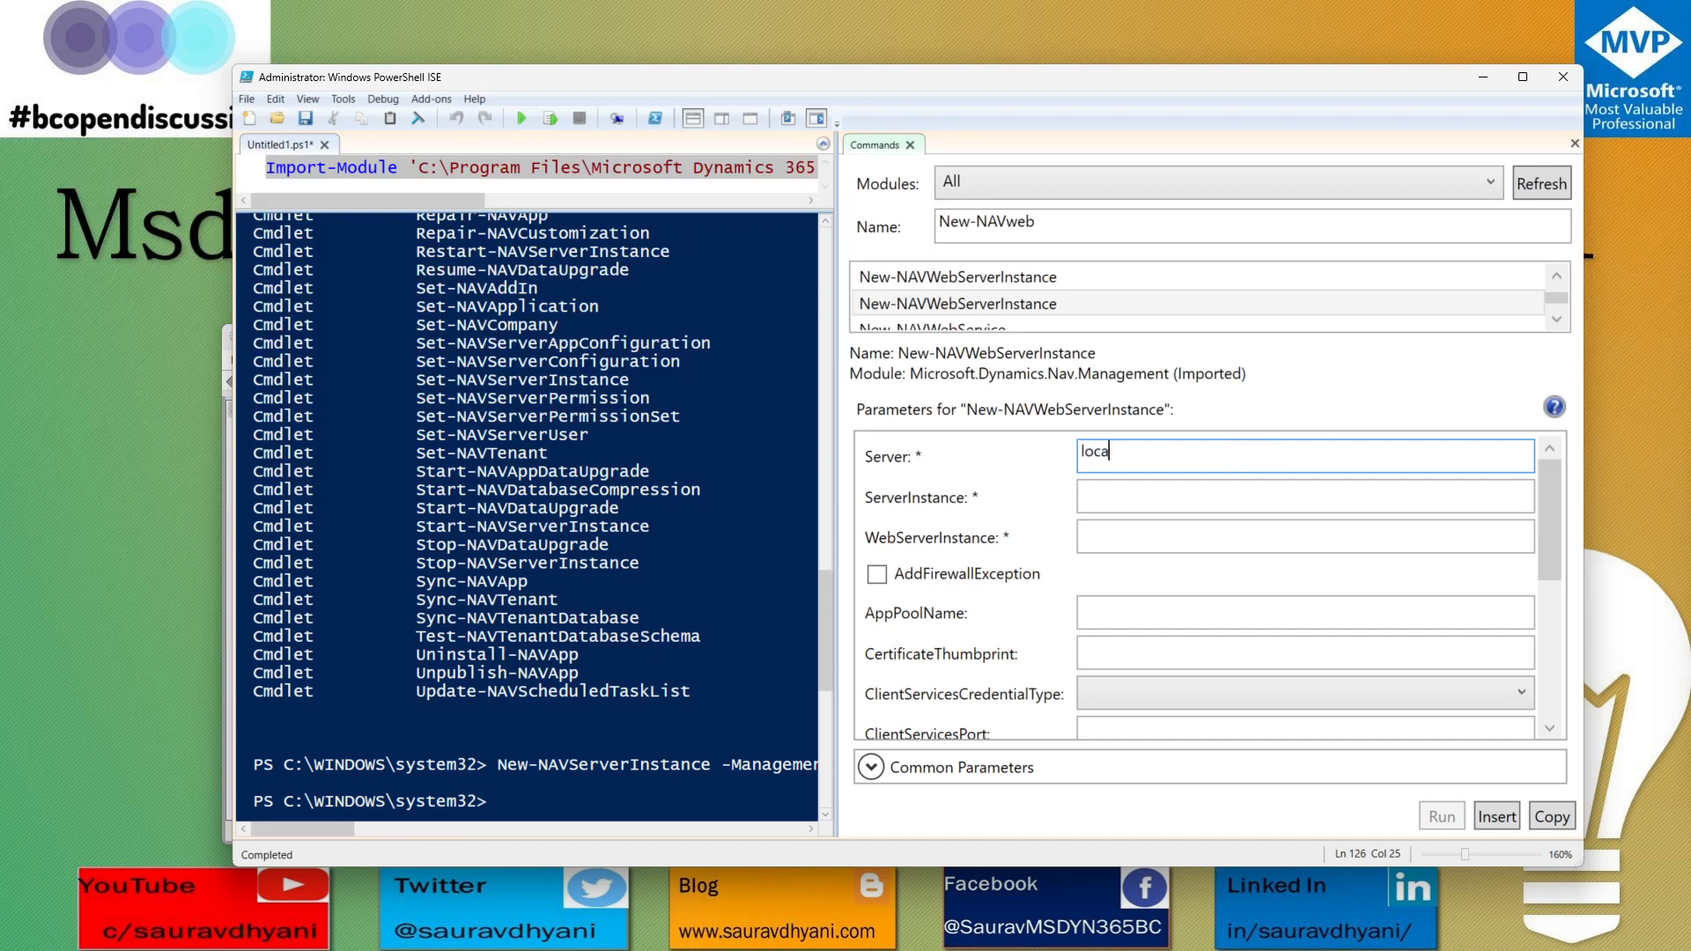
type("lhost")
Step: Return to Services, dismiss the error dialog, recheck the BC22-DEV service status and move the window clear of the command parameters
key("Tab")
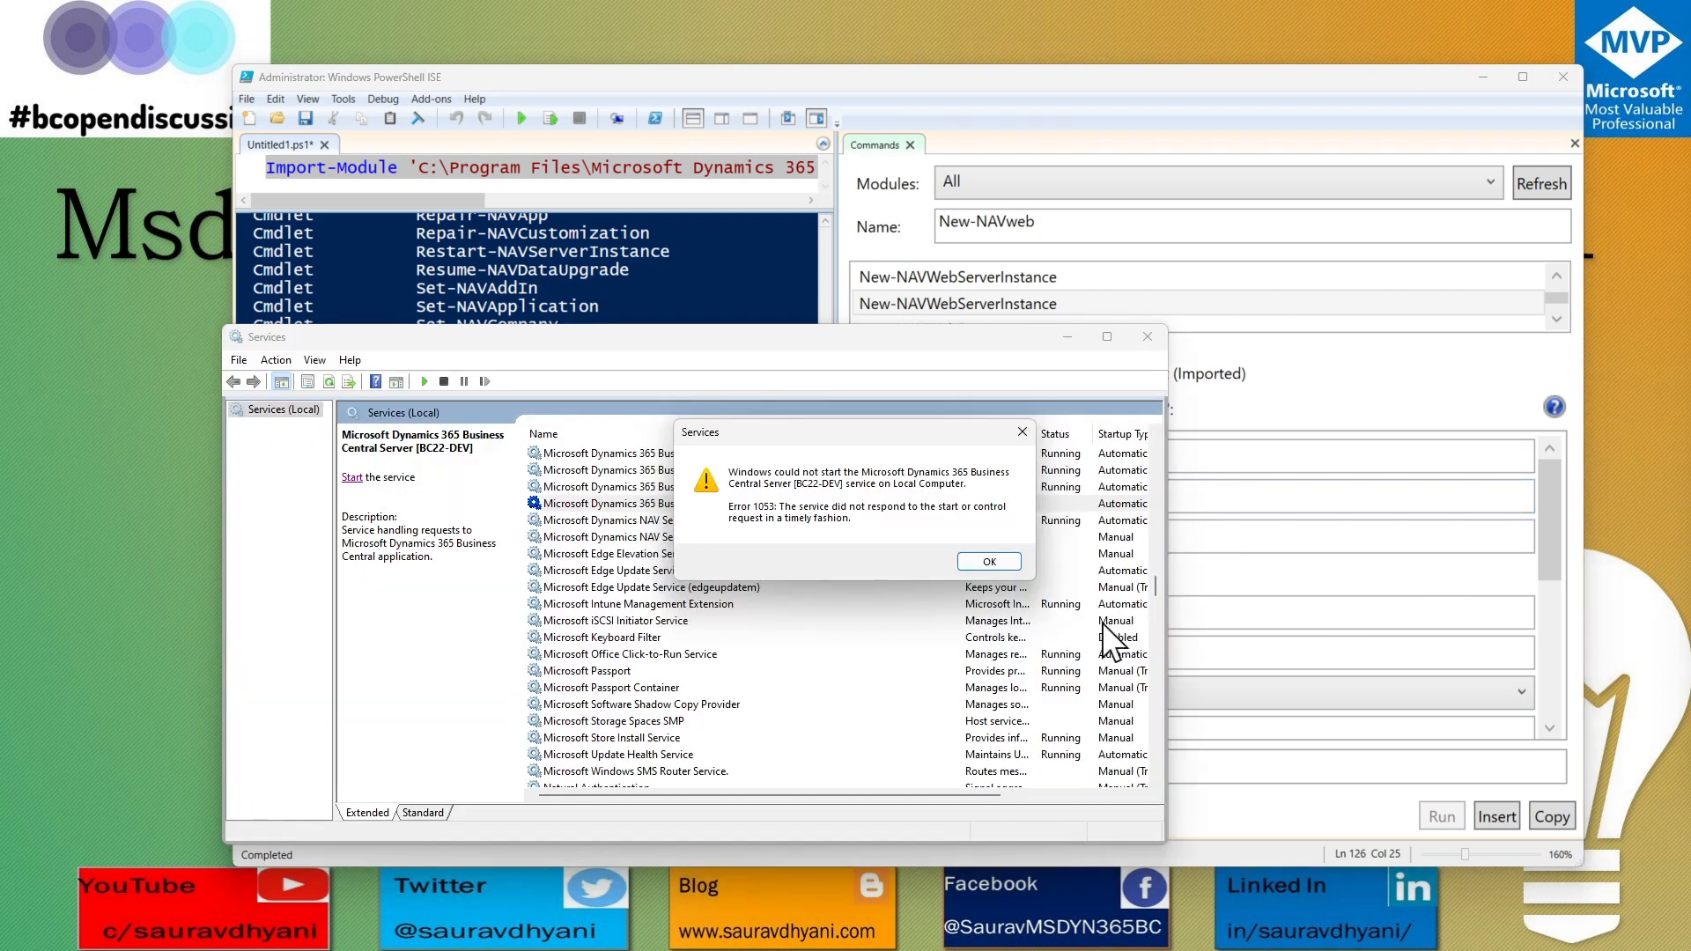
left_click(990, 562)
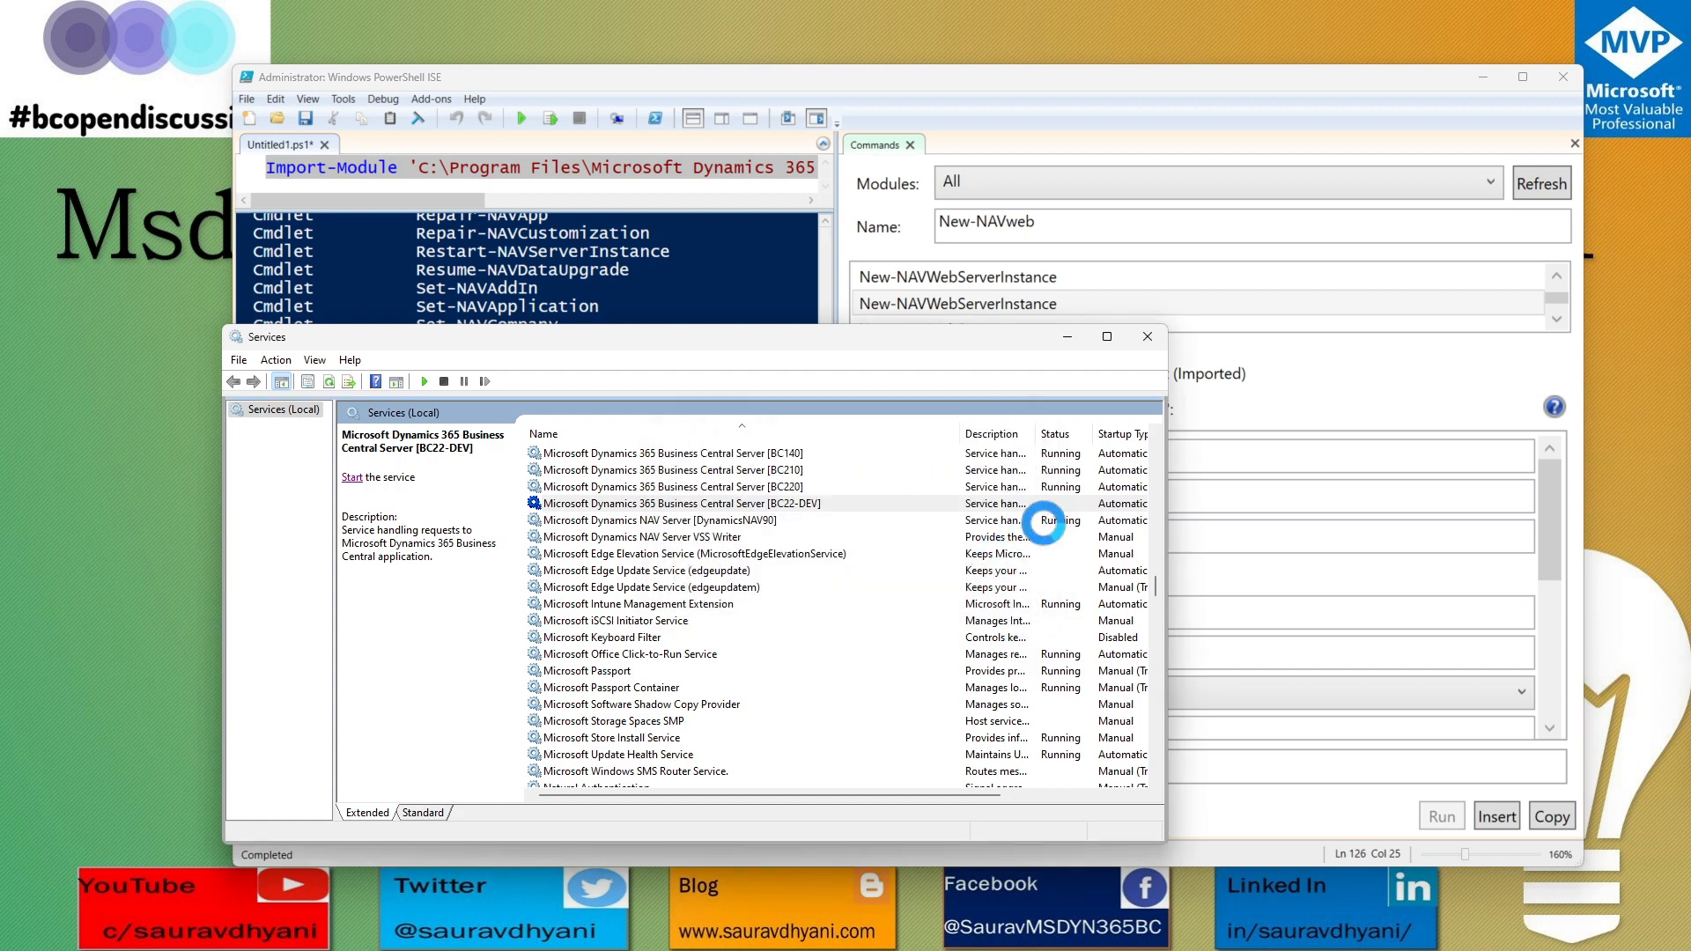
left_click(826, 525)
left_click_drag(986, 337, 593, 280)
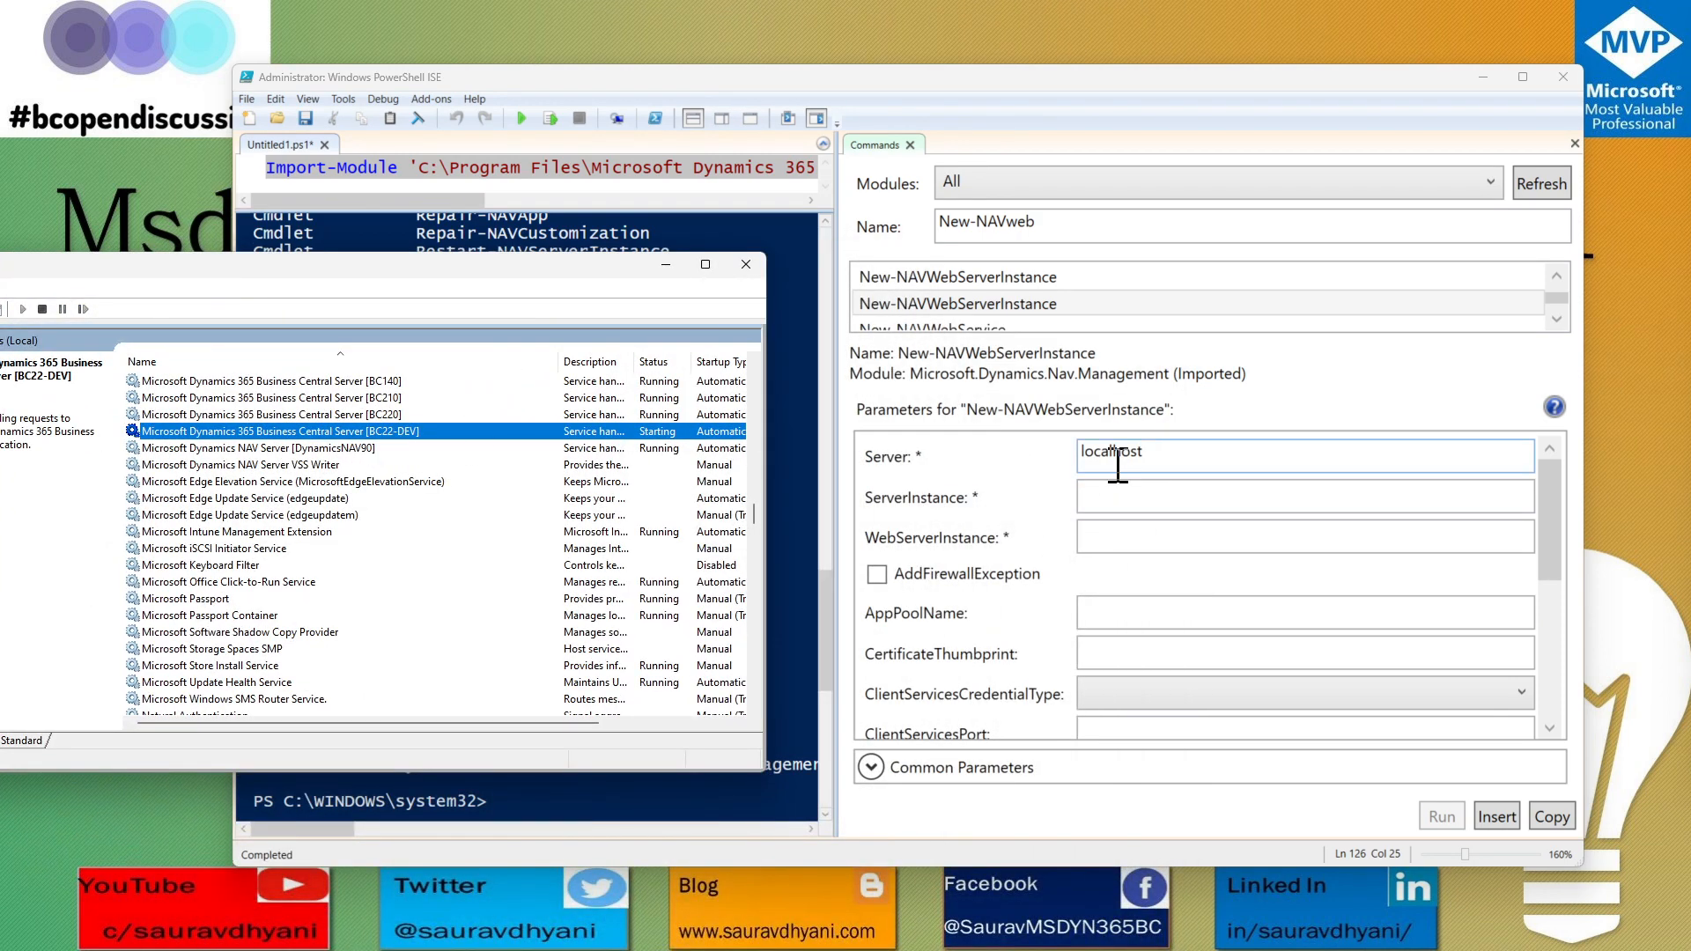
Step: Set the ServerInstance parameter of New-NAVWebServerInstance to BC22-DEV, checking the name against the service list
left_click(1149, 498)
type("B")
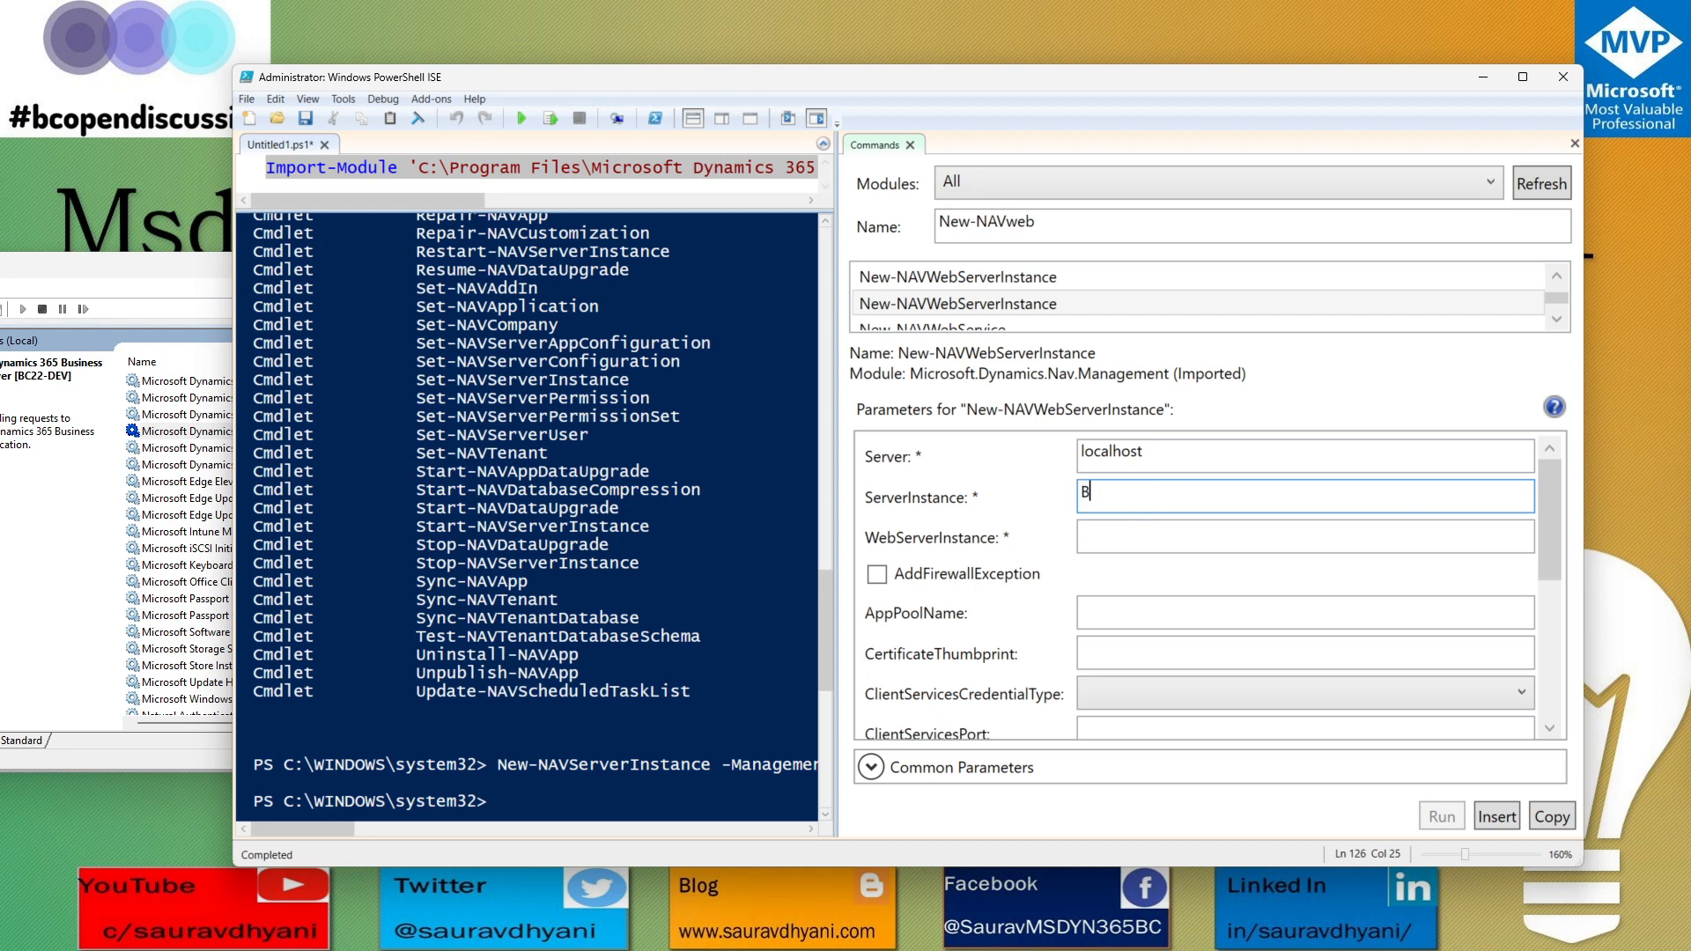
type("C-22-DEV")
left_click(237, 310)
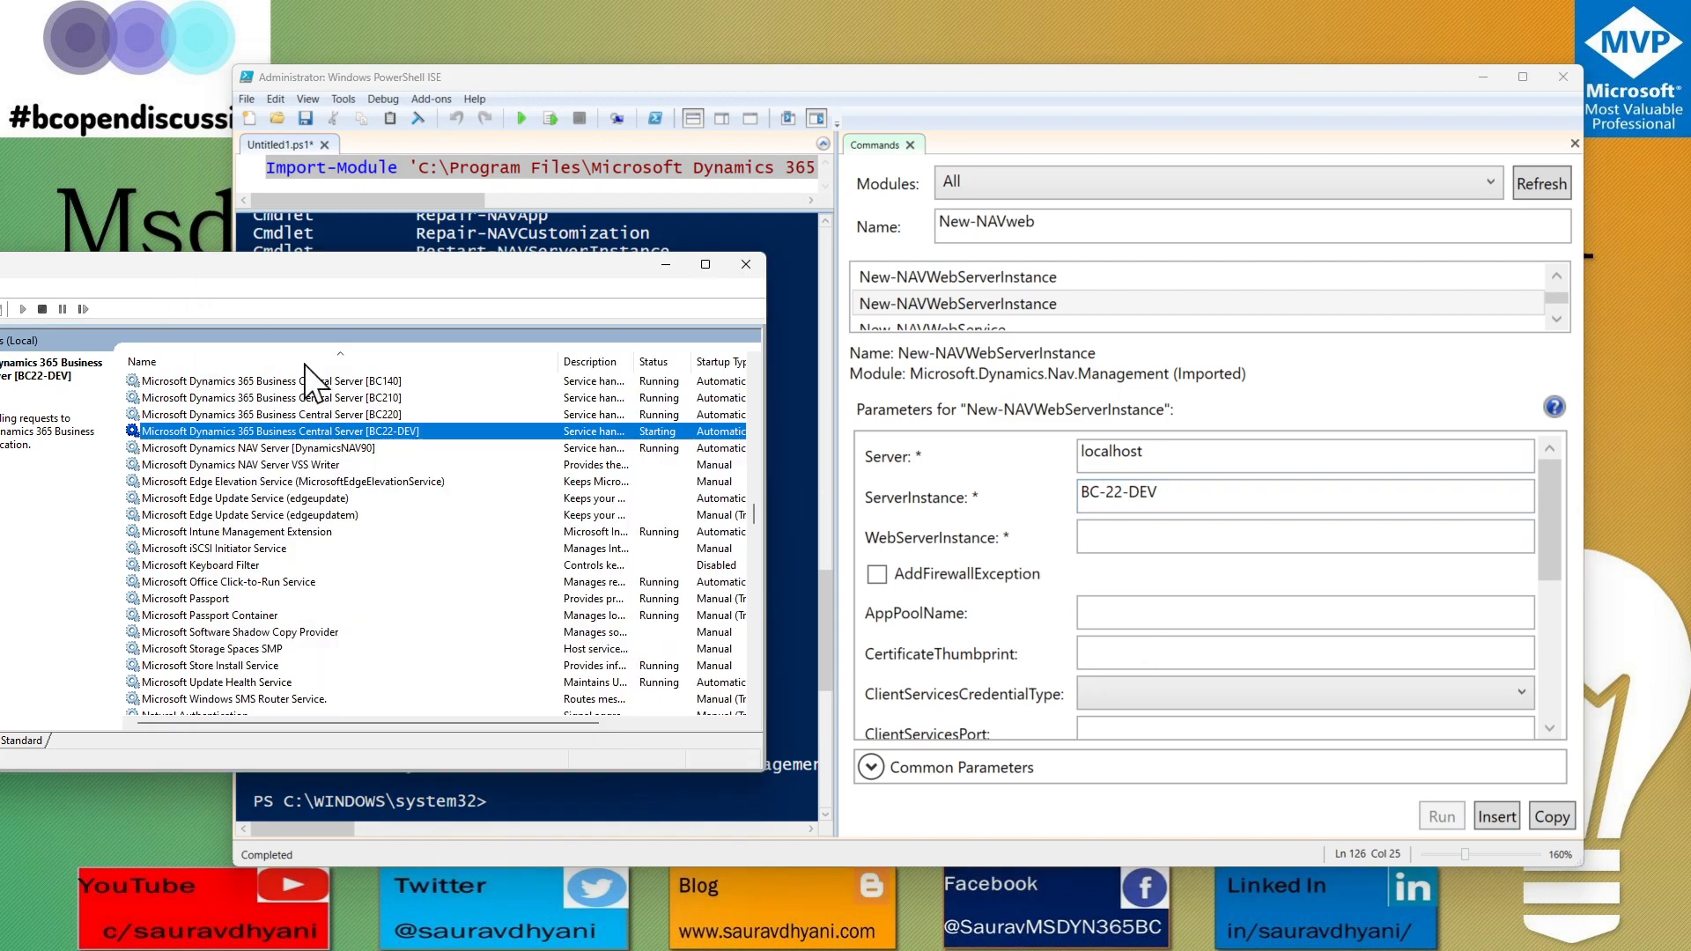
left_click(1105, 492)
key("BackSpace")
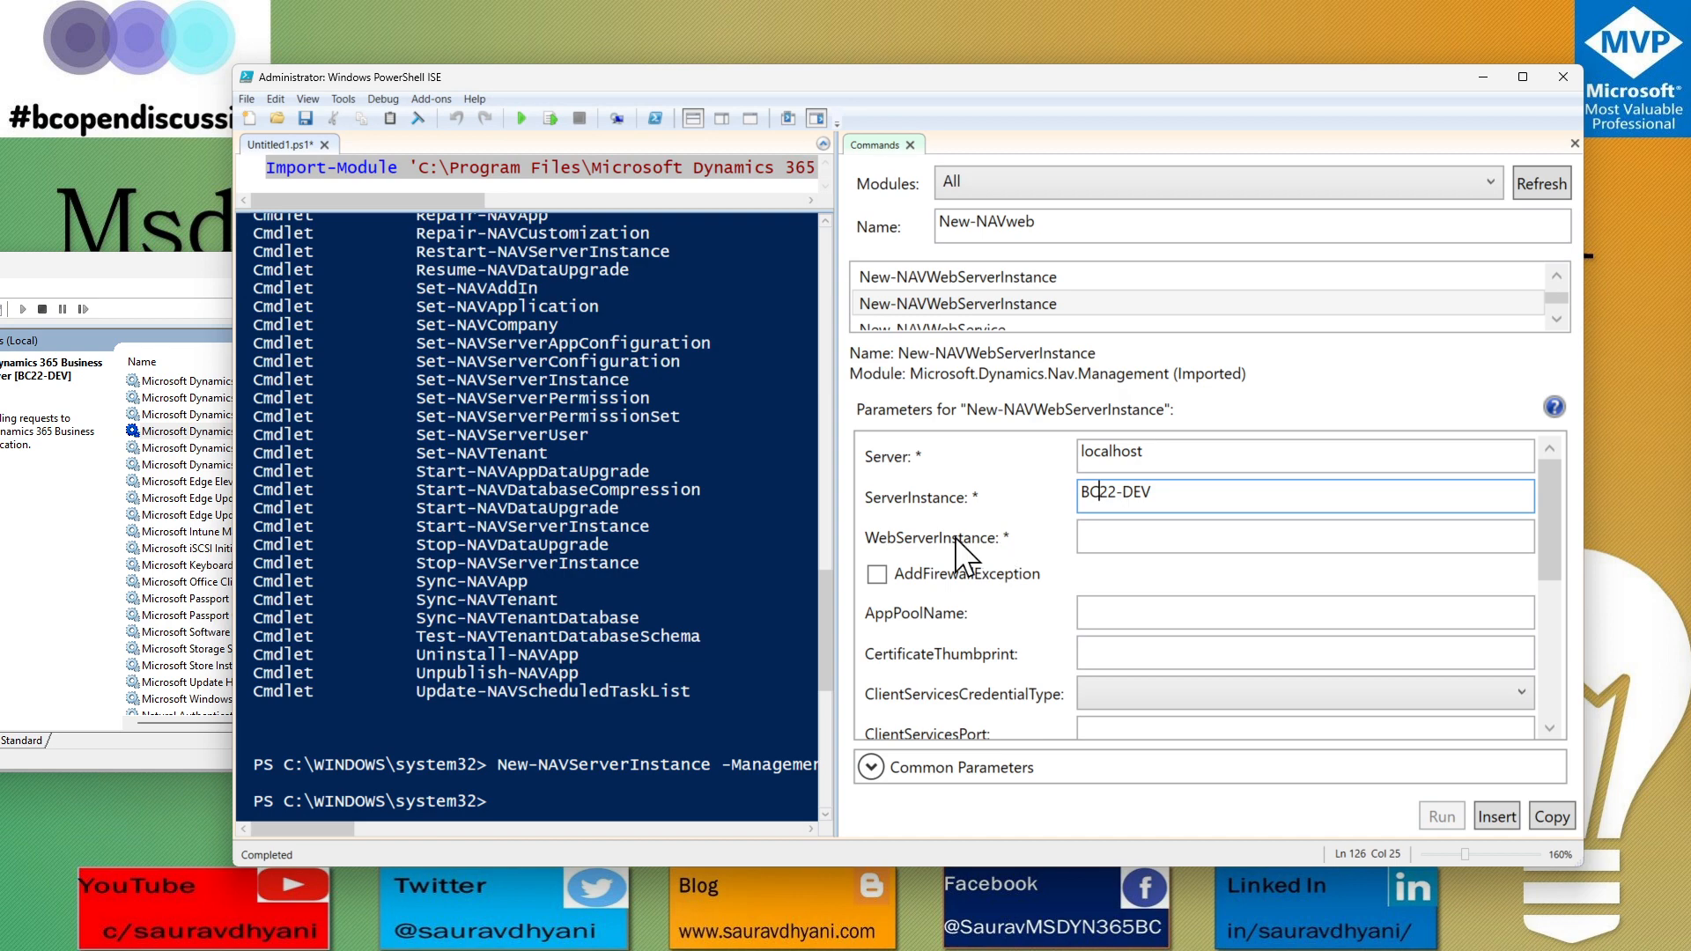
Step: Set the WebServerInstance parameter to BC220-DEV after checking the existing instance names in IIS Manager, and enable AddFirewallException
left_click(1159, 540)
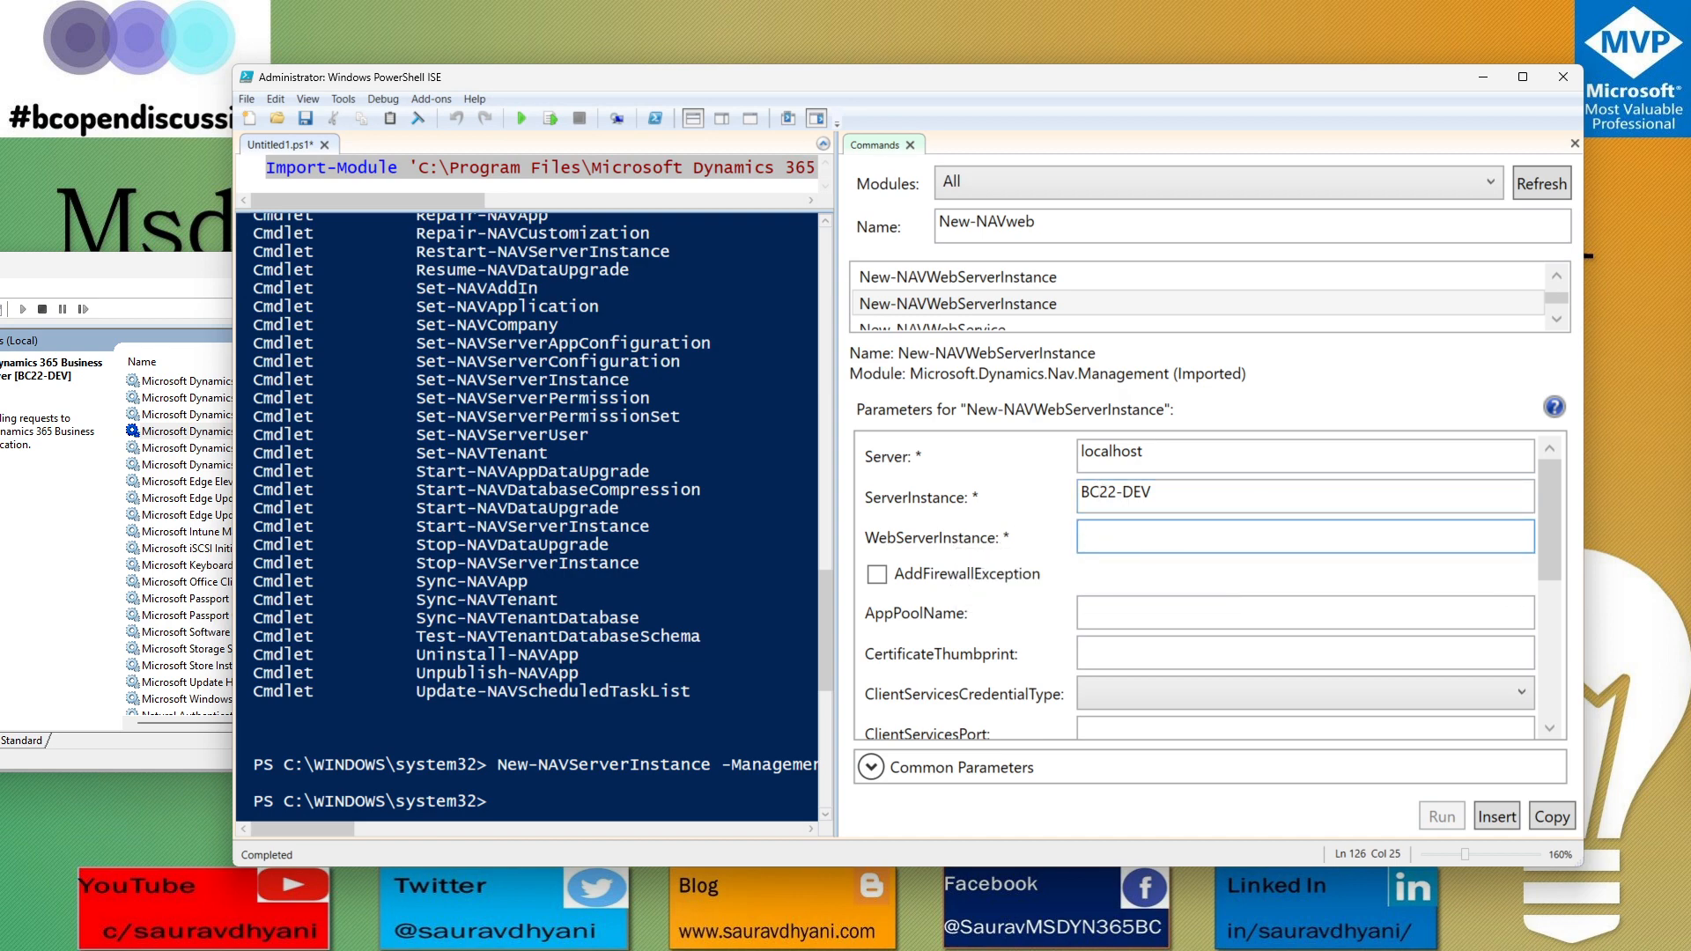
key("alt+Tab")
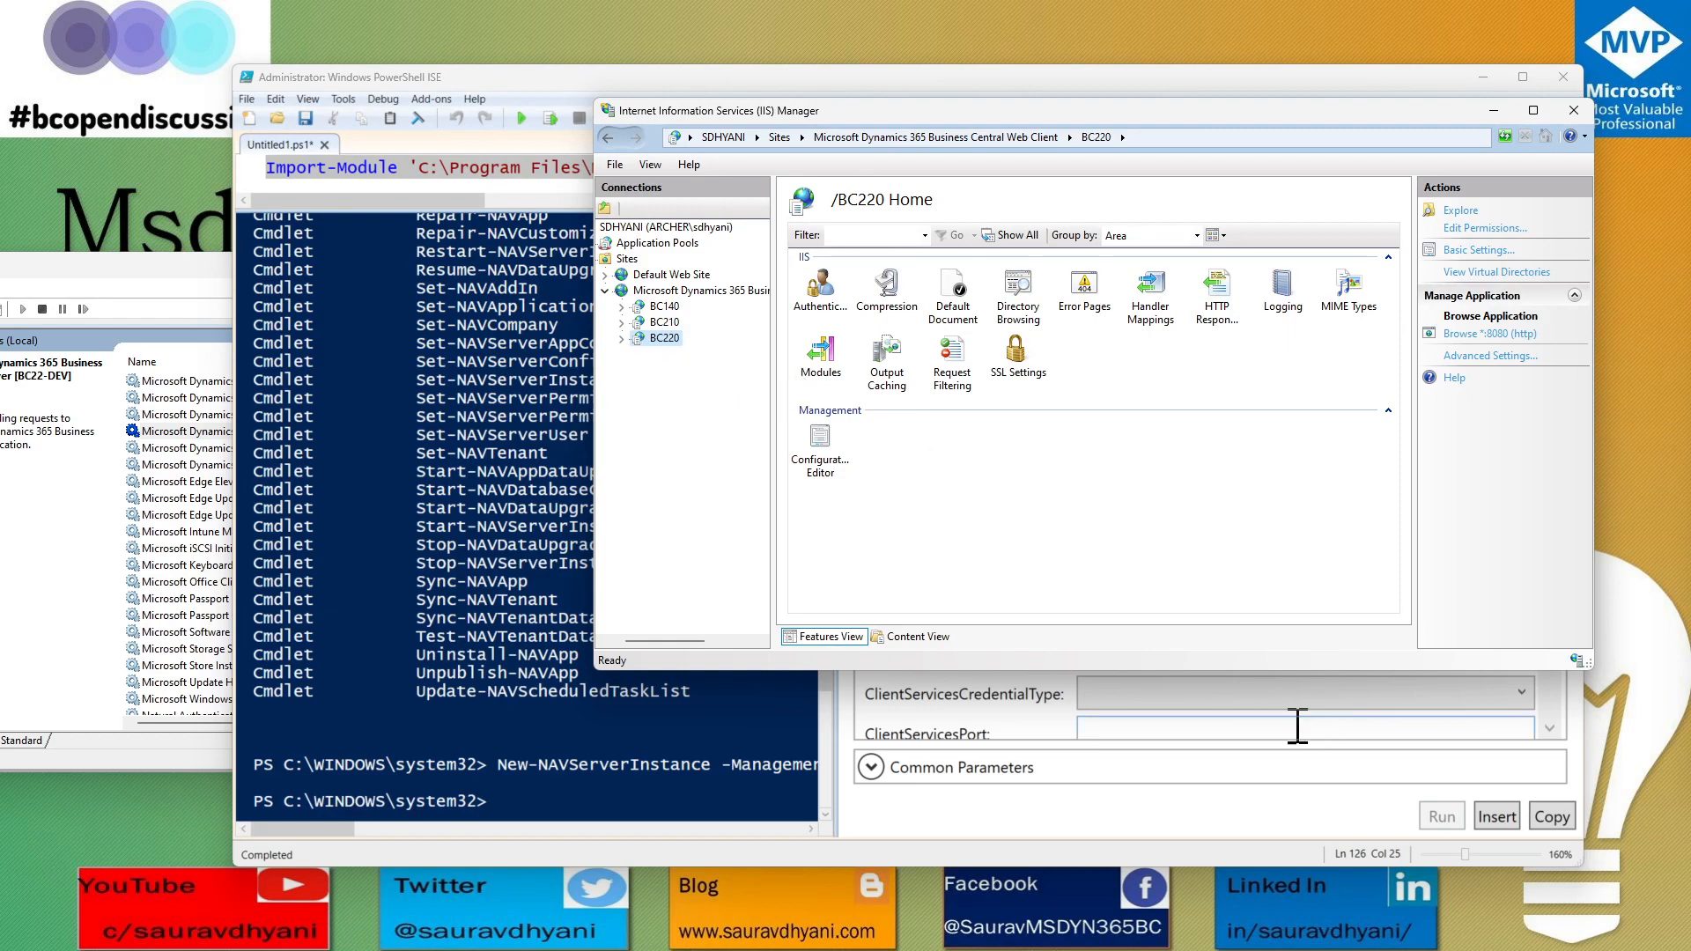
left_click(1048, 710)
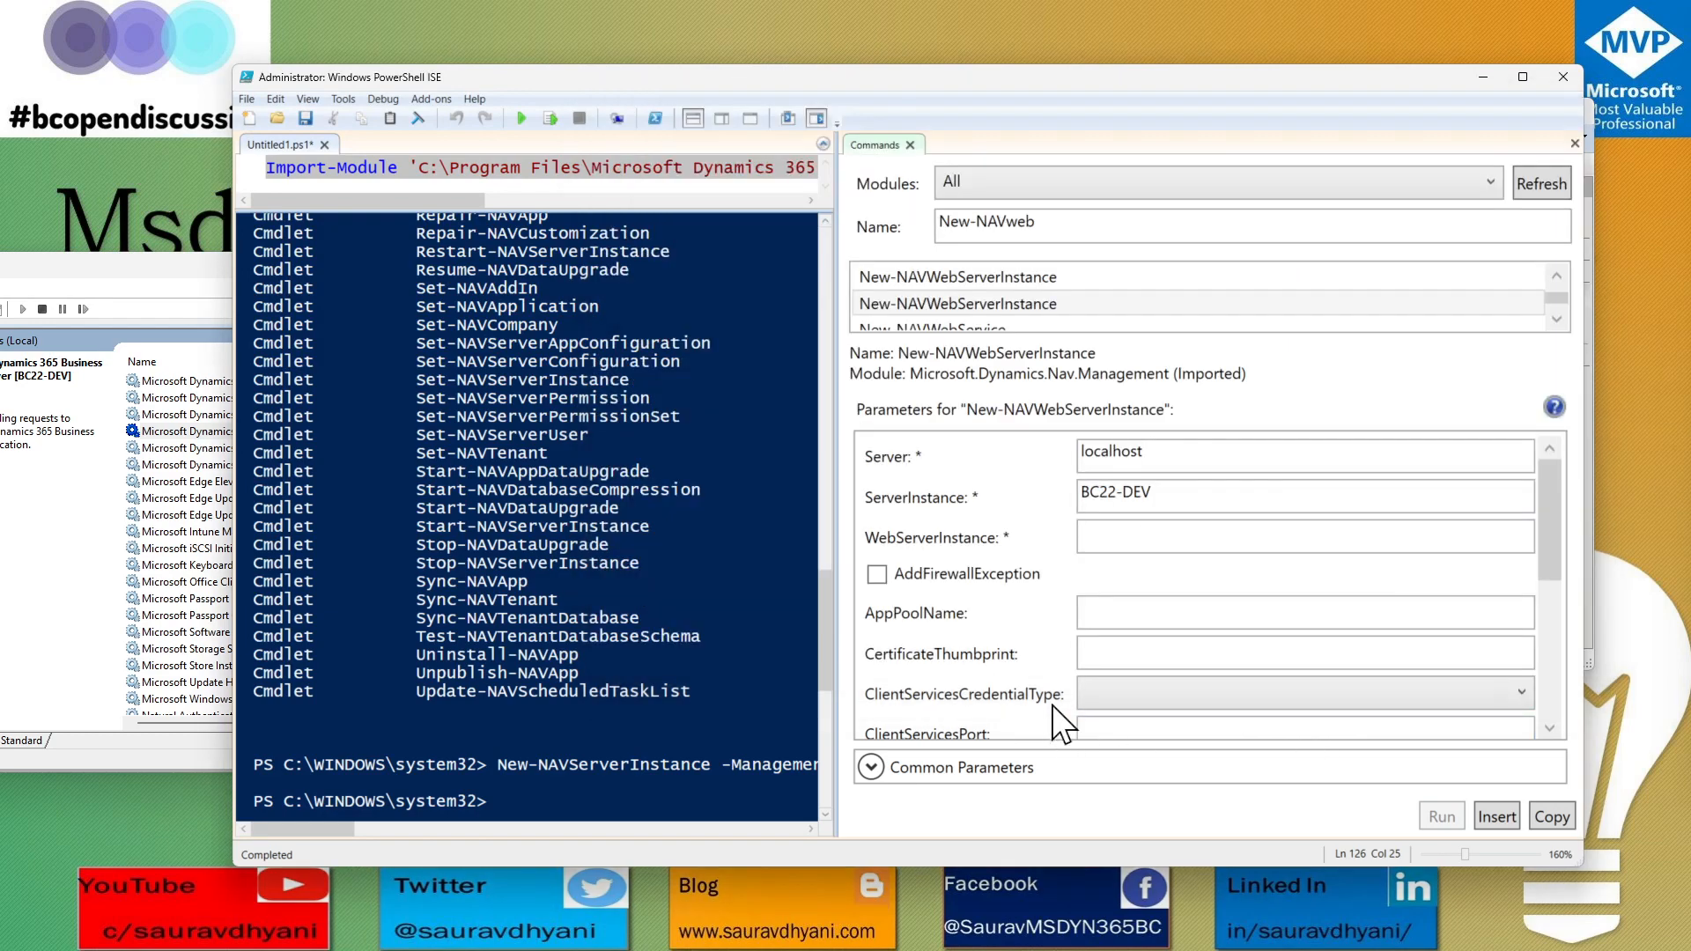
left_click(1126, 540)
type("B")
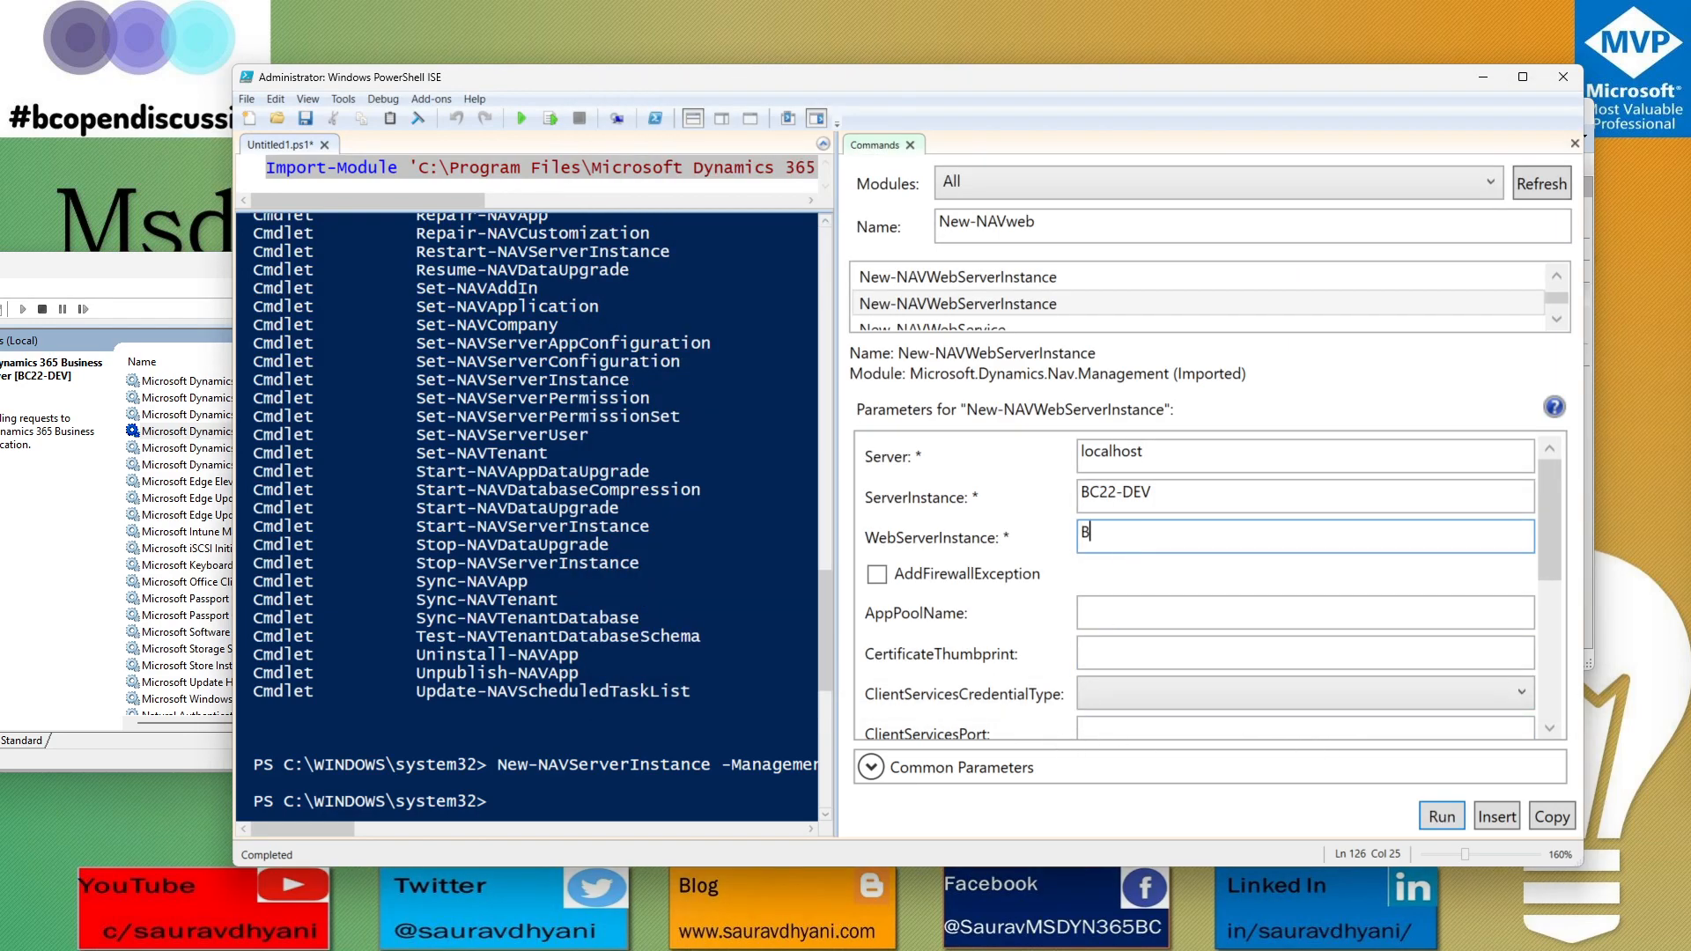
type("C220-DEV")
left_click(987, 579)
Step: Set the ClientServicesCredentialType parameter of New-NAVWebServerInstance to Windows
scroll(998, 588, "down", 1)
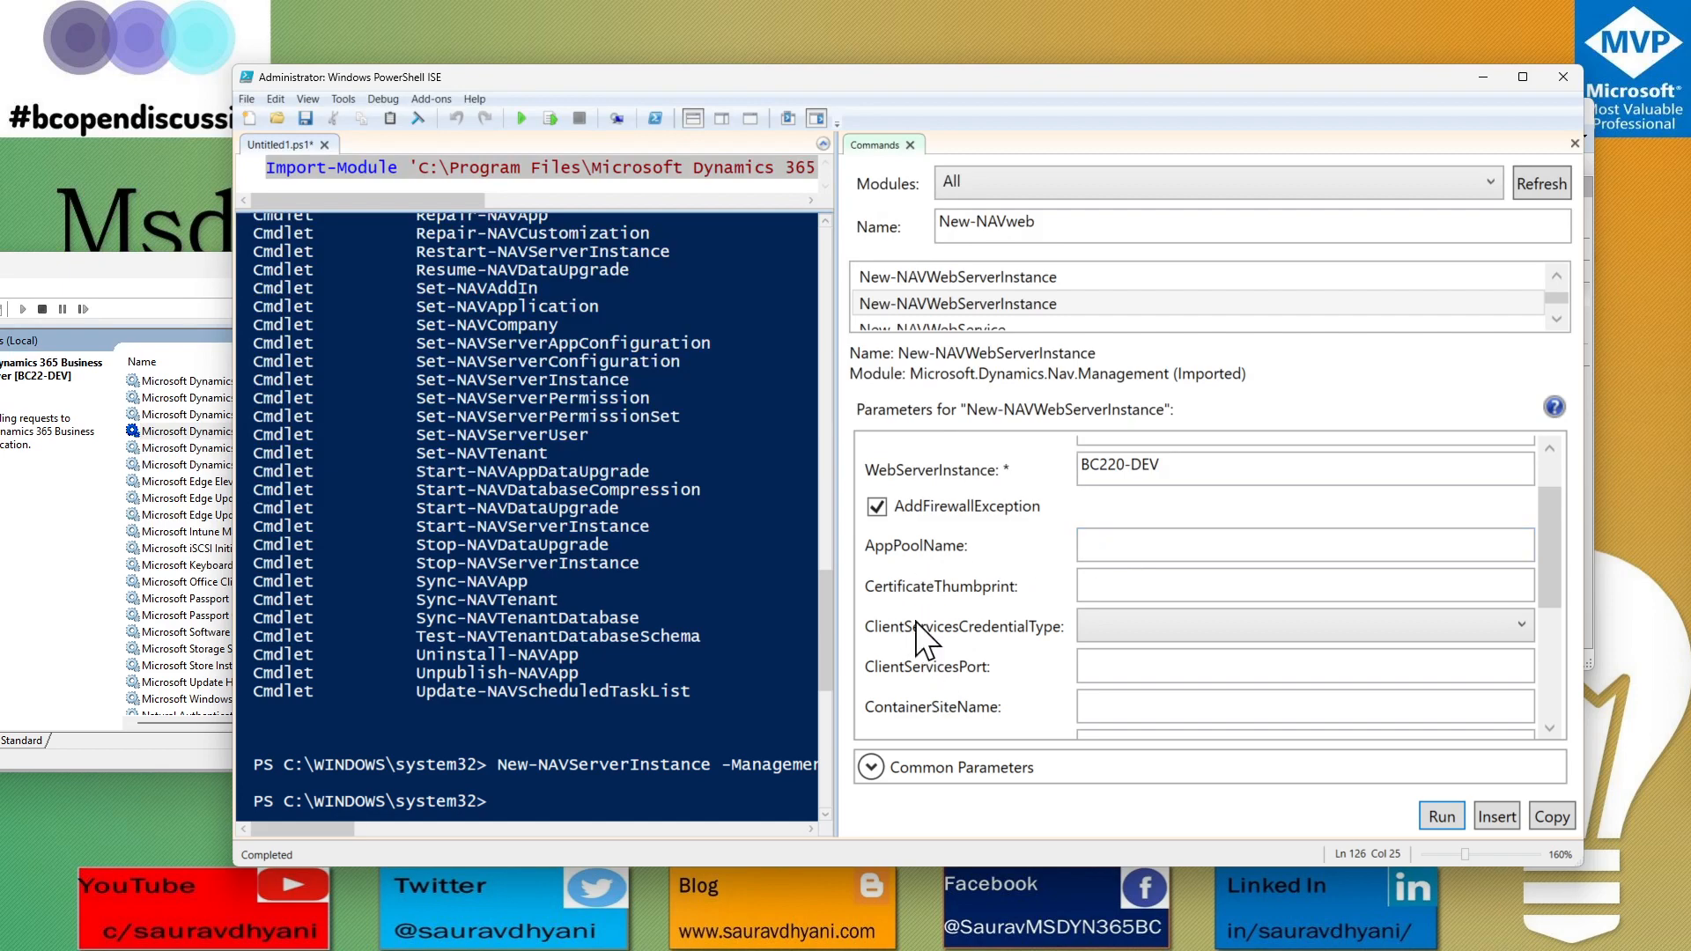
left_click(1121, 583)
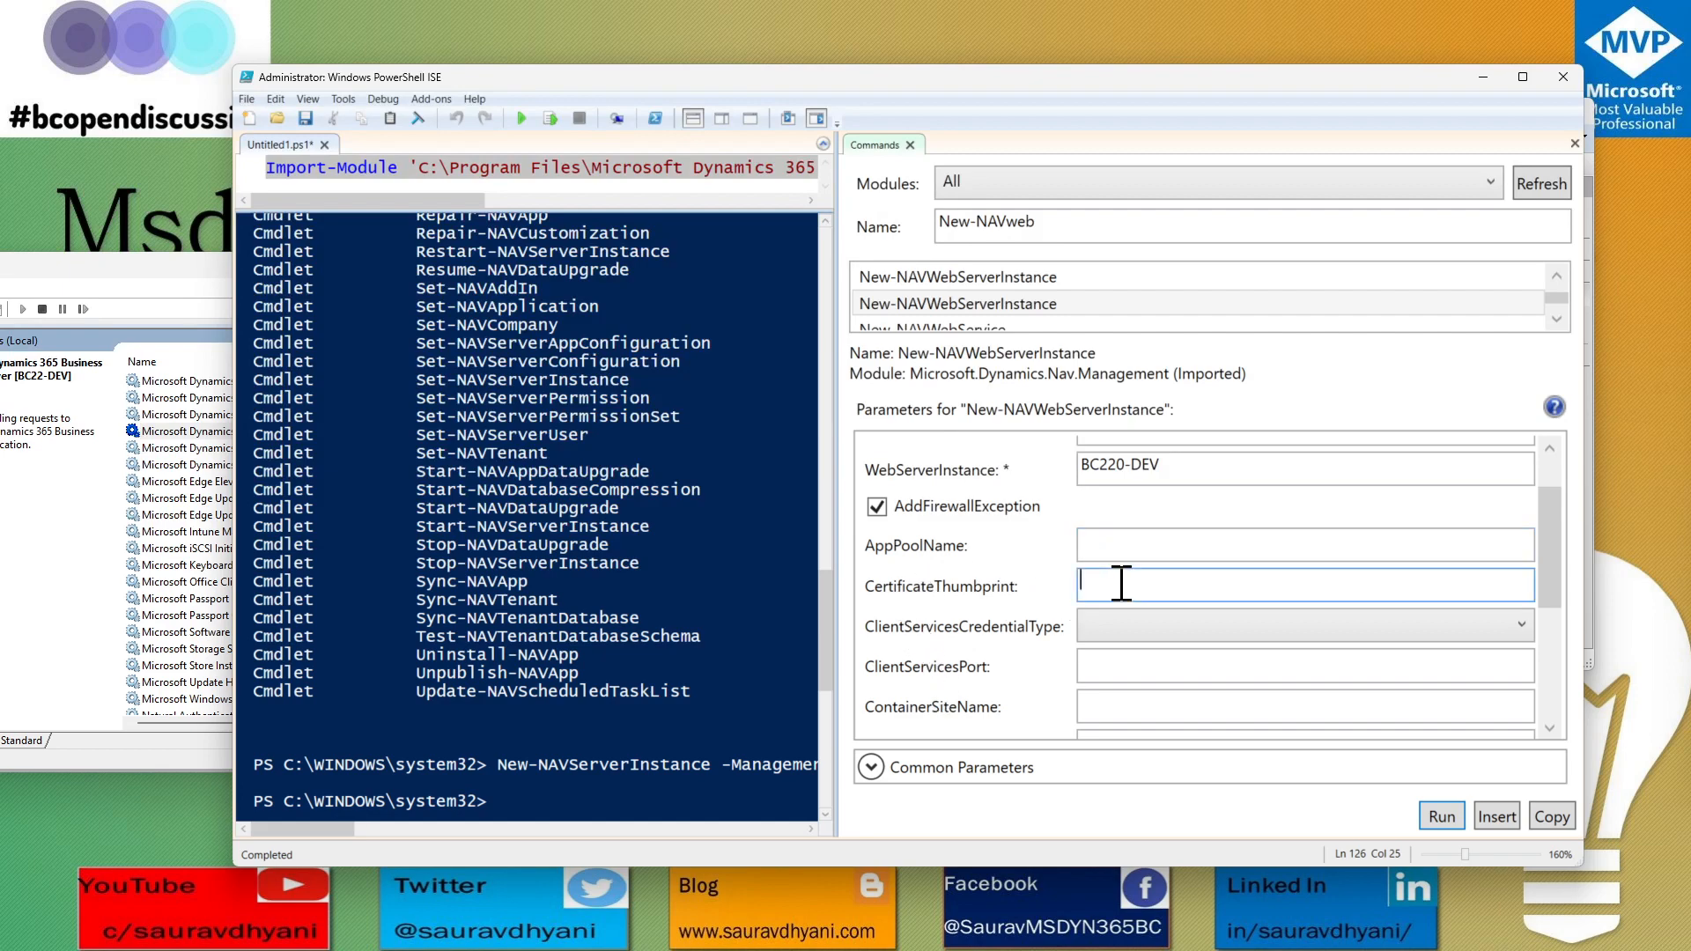
left_click(1131, 627)
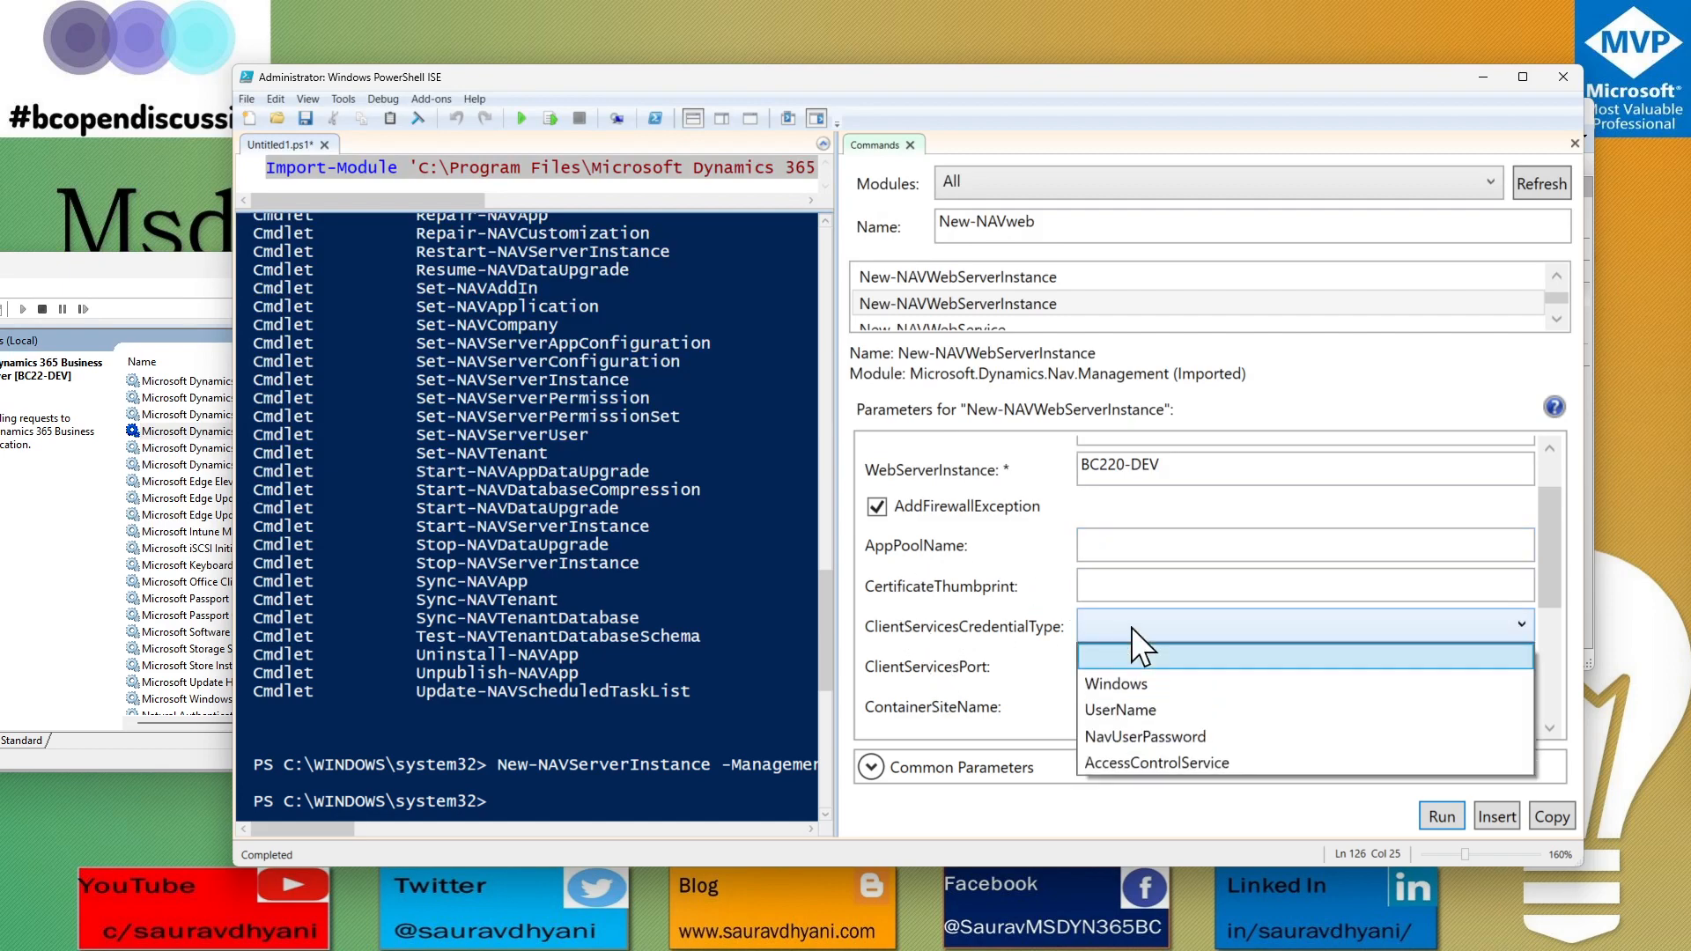
left_click(1134, 679)
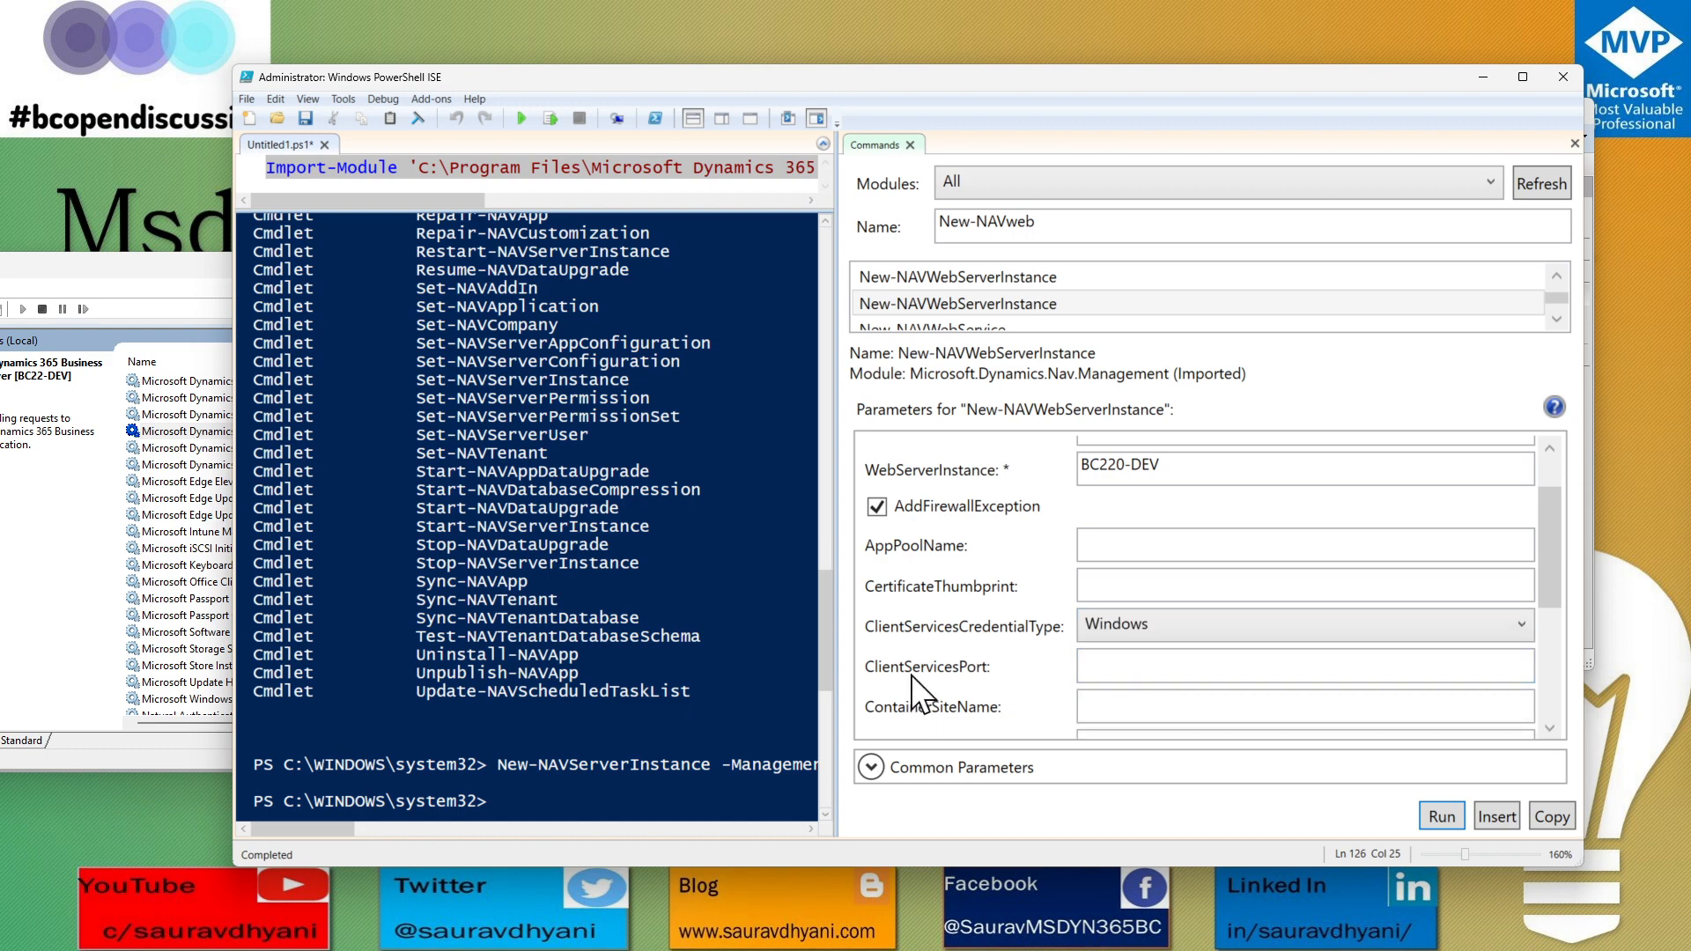
Step: Copy the client services port 7146 from the executed New-NAVServerInstance command into the ClientServicesPort parameter
left_click(1214, 661)
scroll(1214, 661, "down", 2)
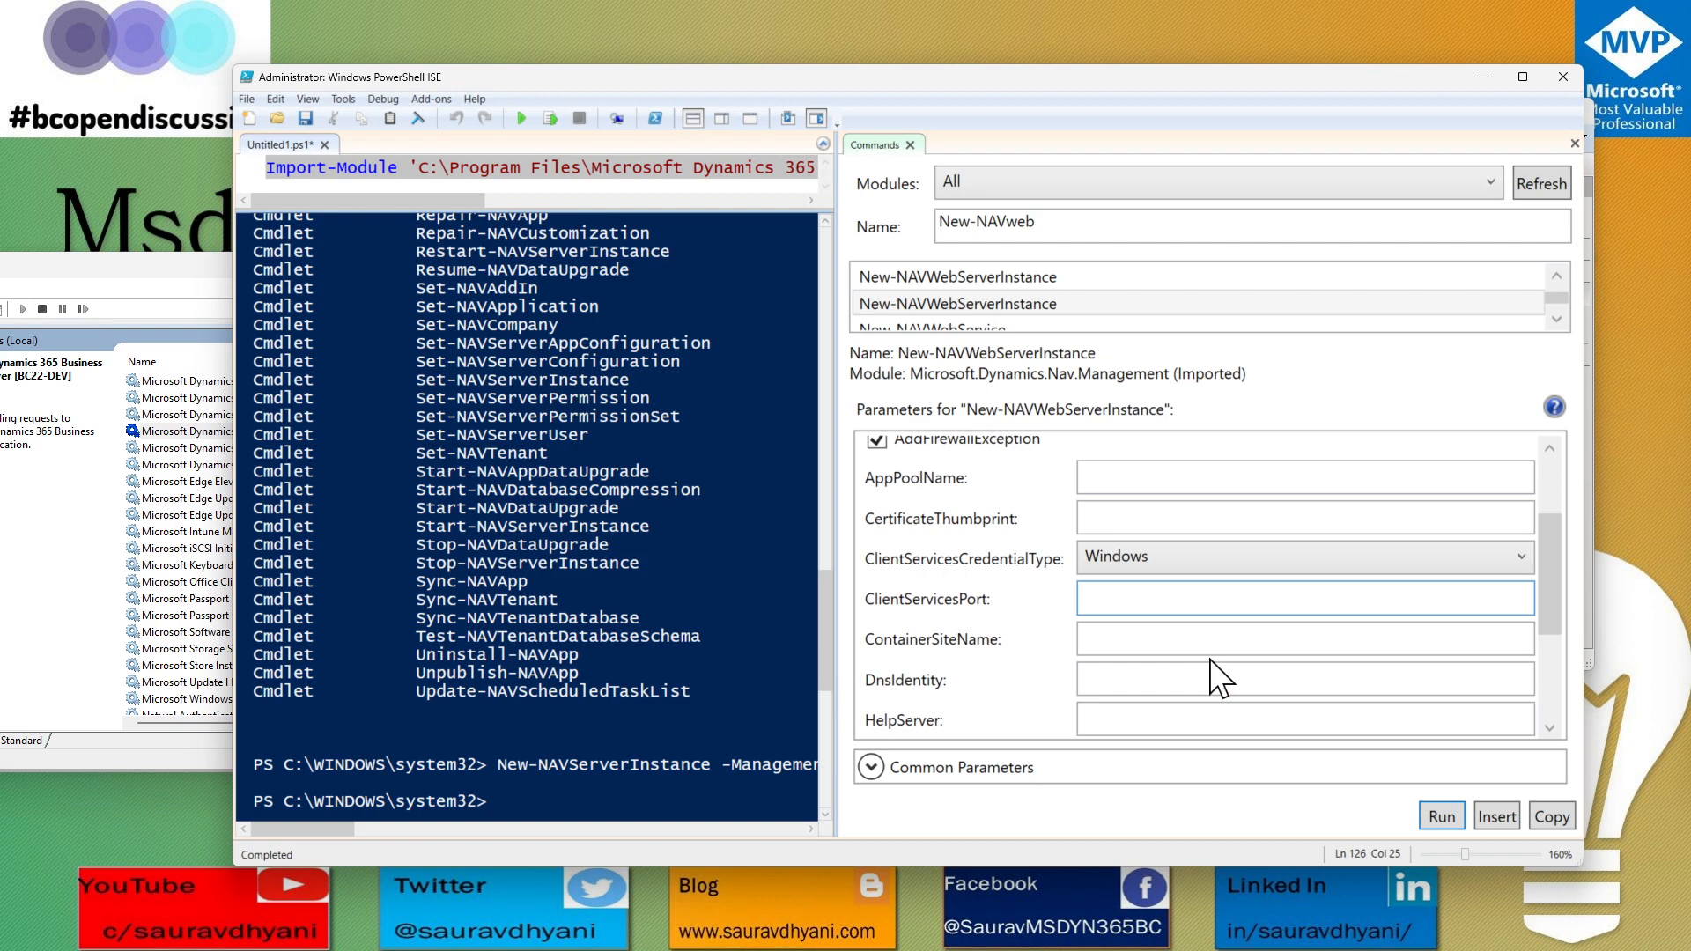
left_click_drag(329, 827, 553, 823)
double_click(646, 765)
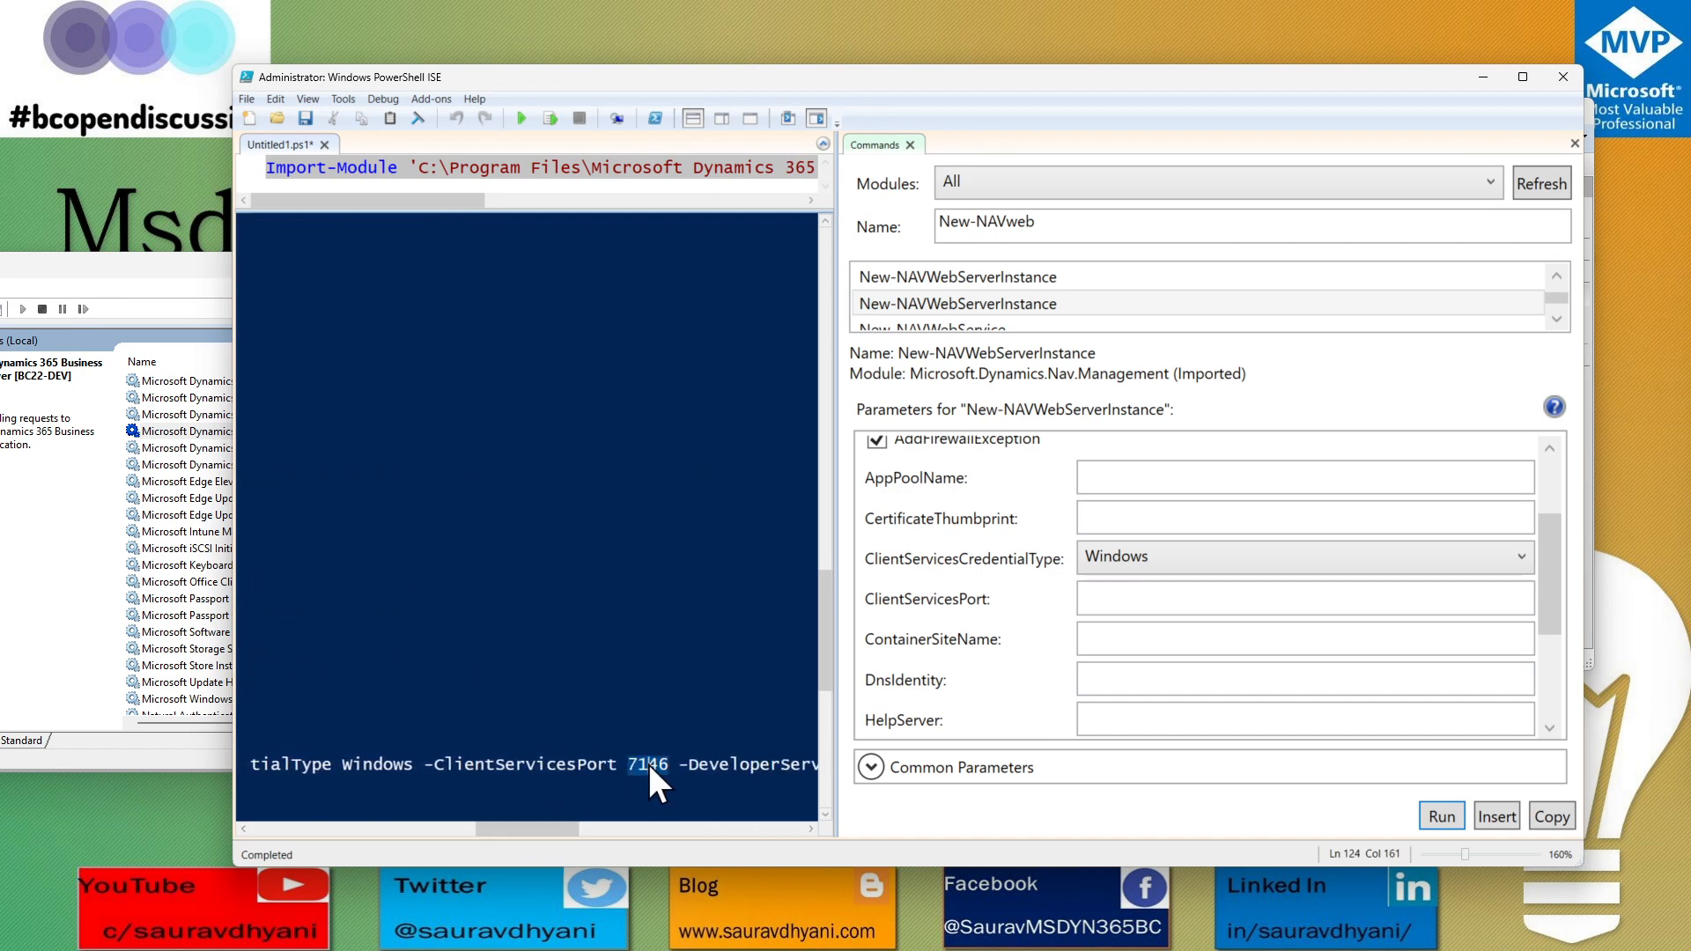
right_click(648, 764)
left_click(692, 795)
left_click(1143, 591)
right_click(1143, 586)
left_click(1189, 635)
Step: Copy the management services port 7145 from the executed New-NAVServerInstance command into the ManagementServicesPort parameter
left_click(1120, 638)
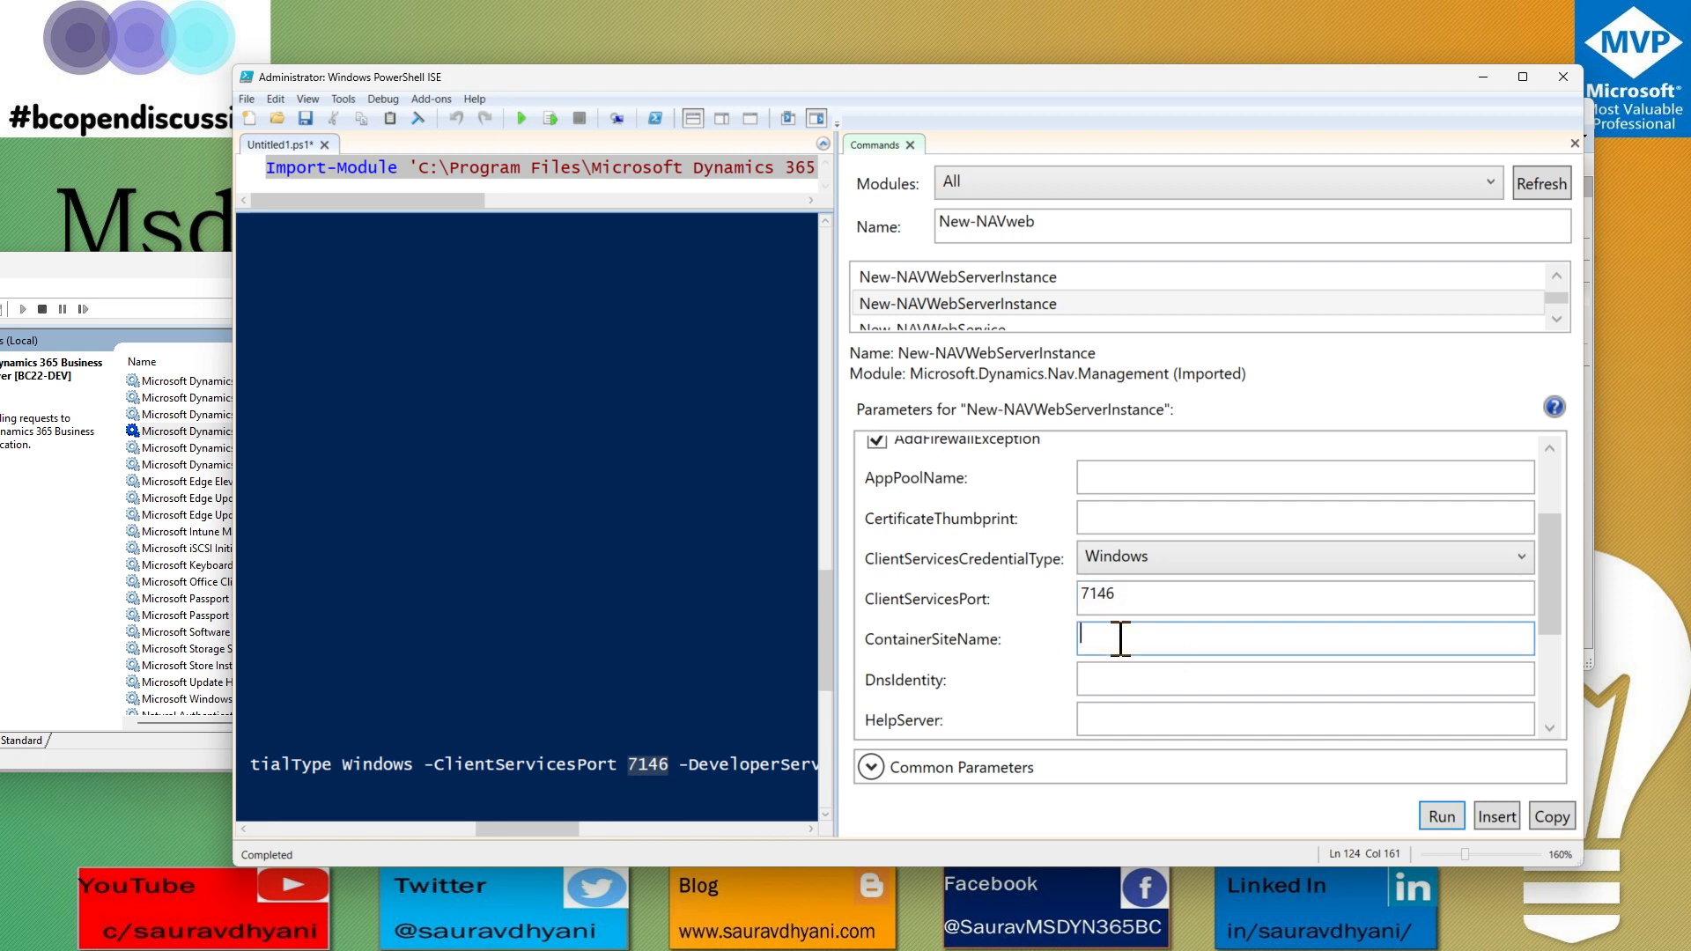
scroll(1120, 639, "down", 1)
left_click_drag(1555, 563, 1561, 604)
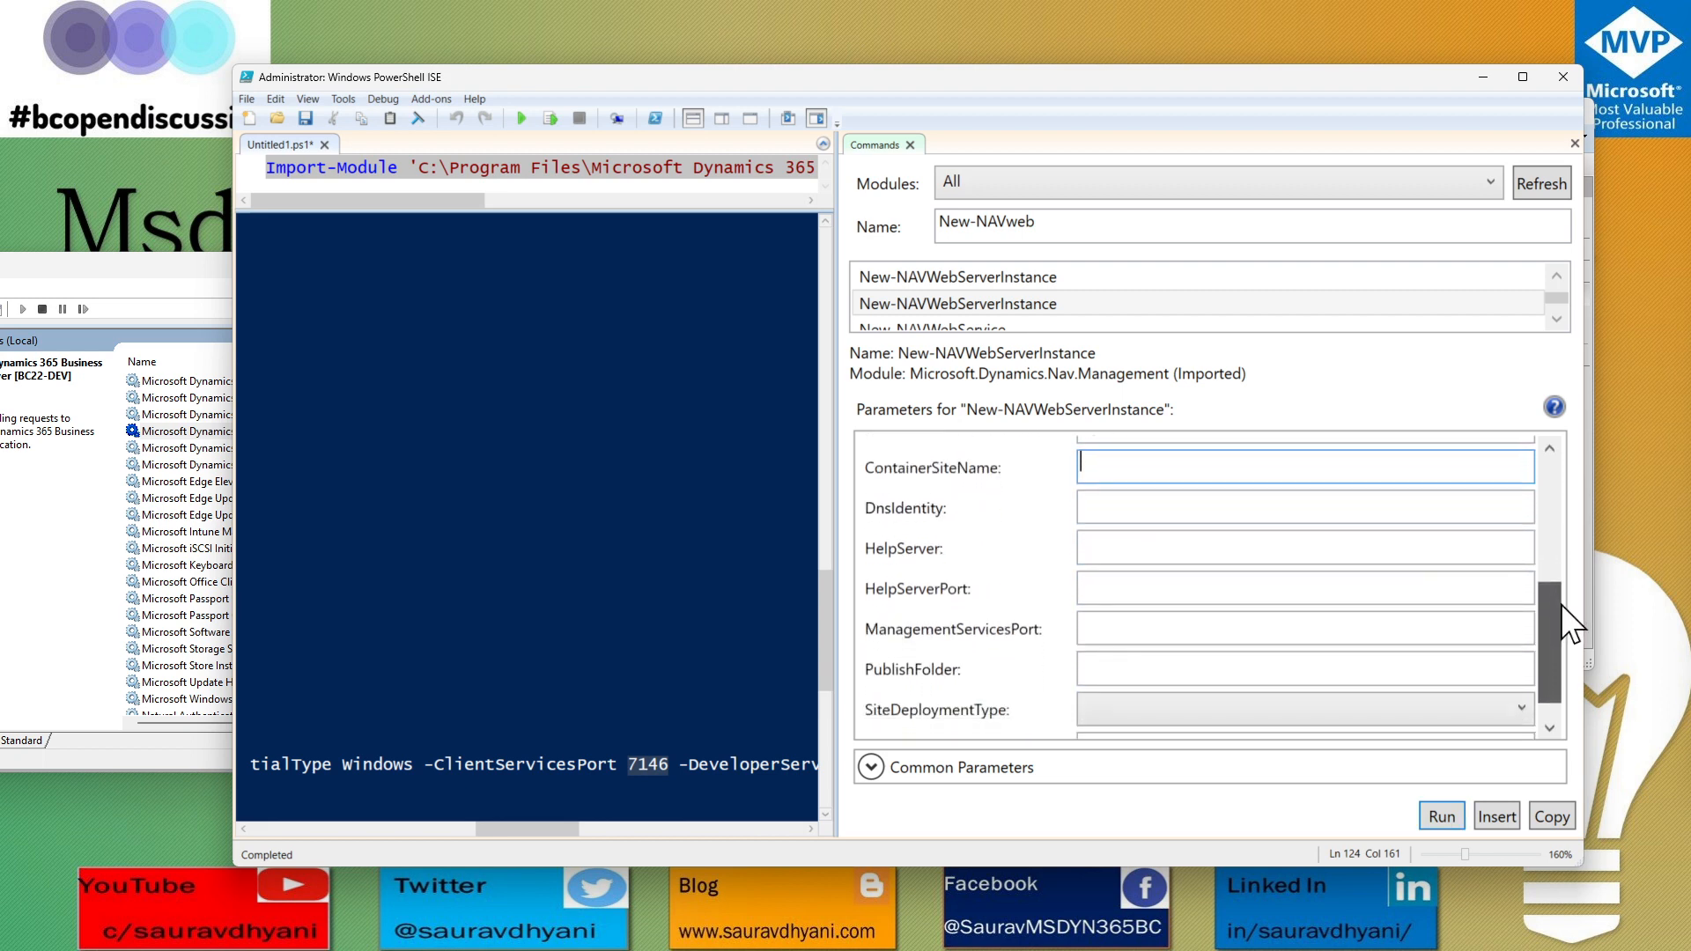
left_click(1140, 629)
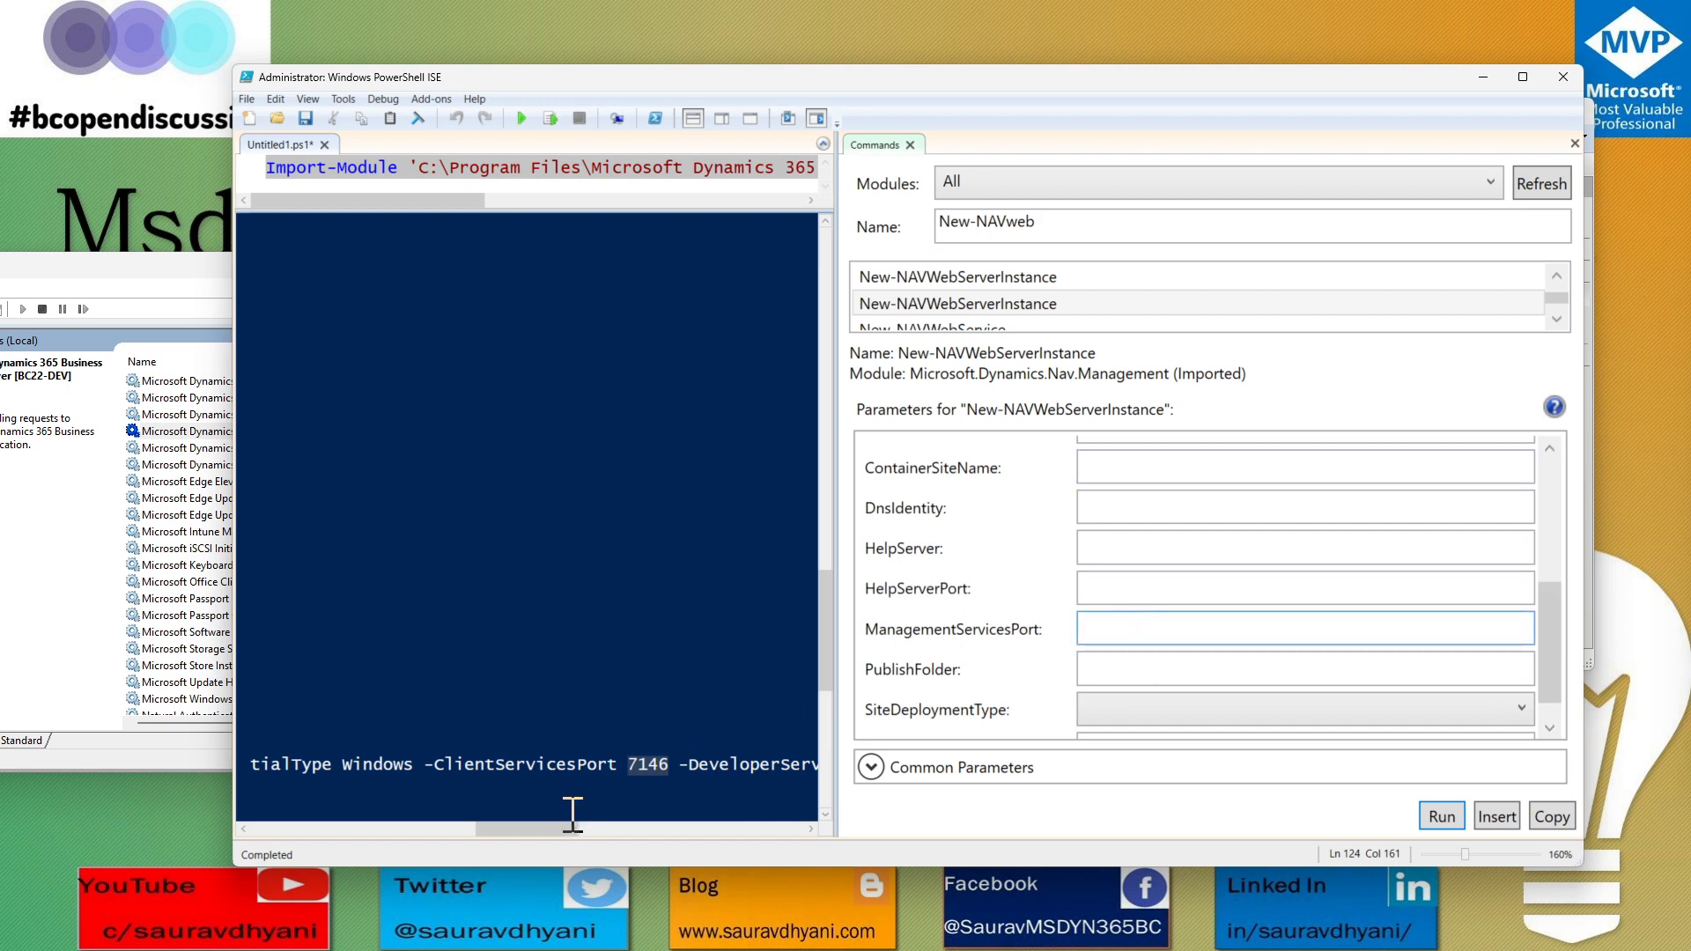
left_click_drag(548, 828, 362, 832)
left_click(688, 773)
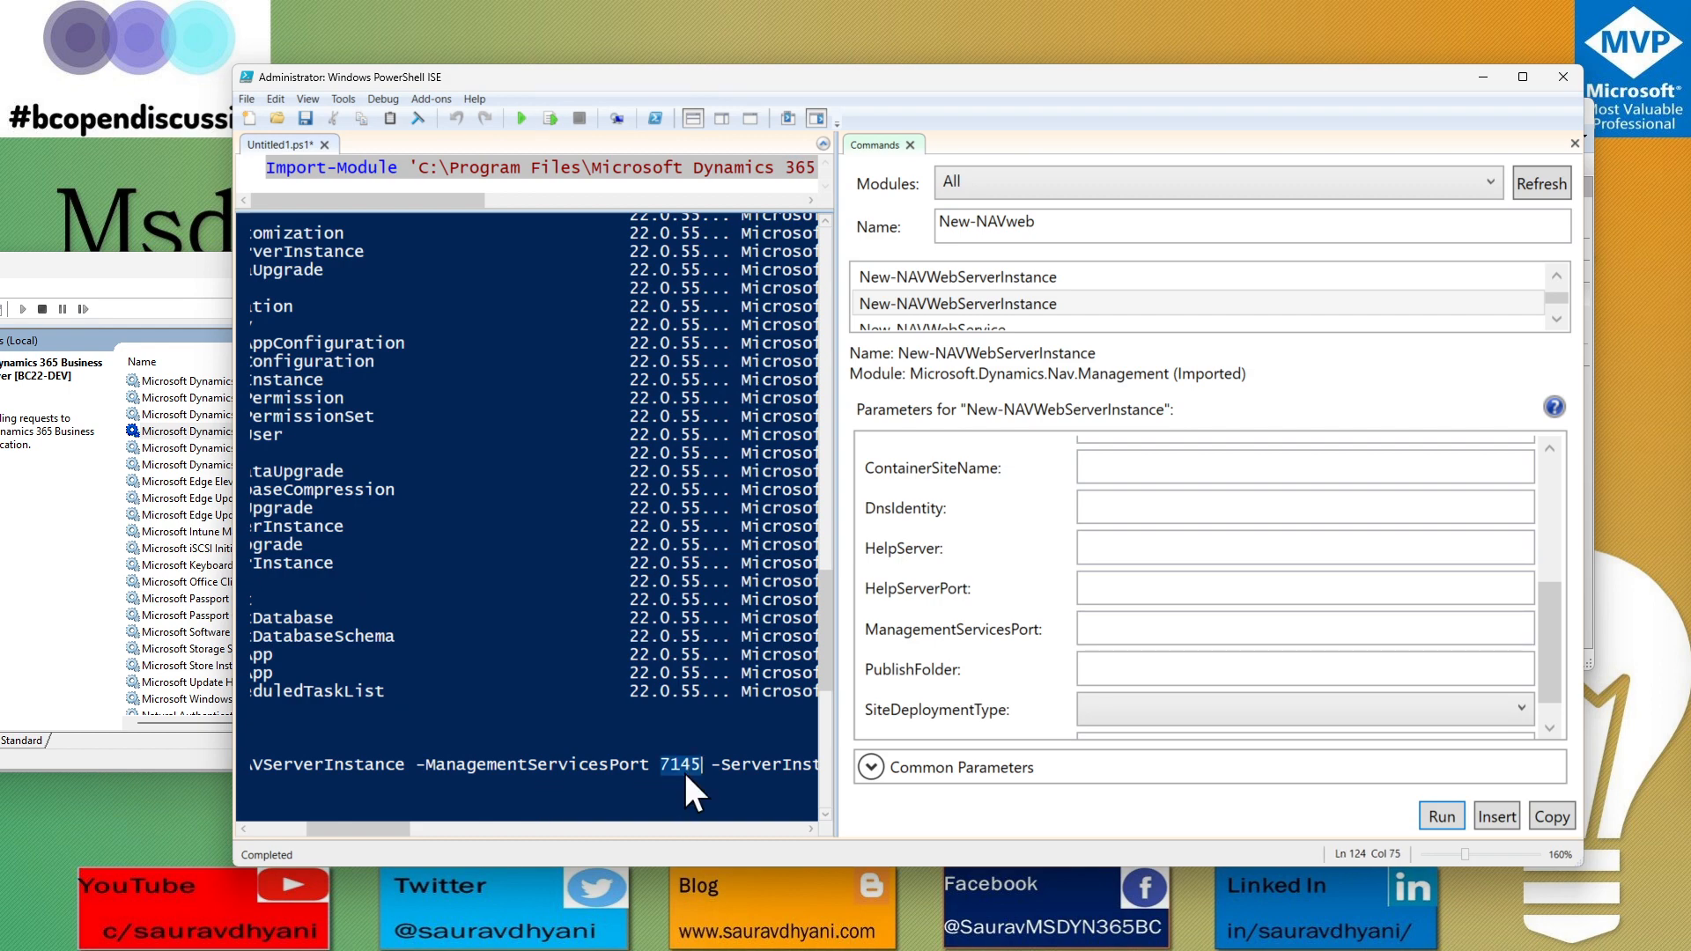
right_click(684, 769)
left_click(720, 811)
left_click(1126, 627)
right_click(1123, 625)
left_click(1165, 675)
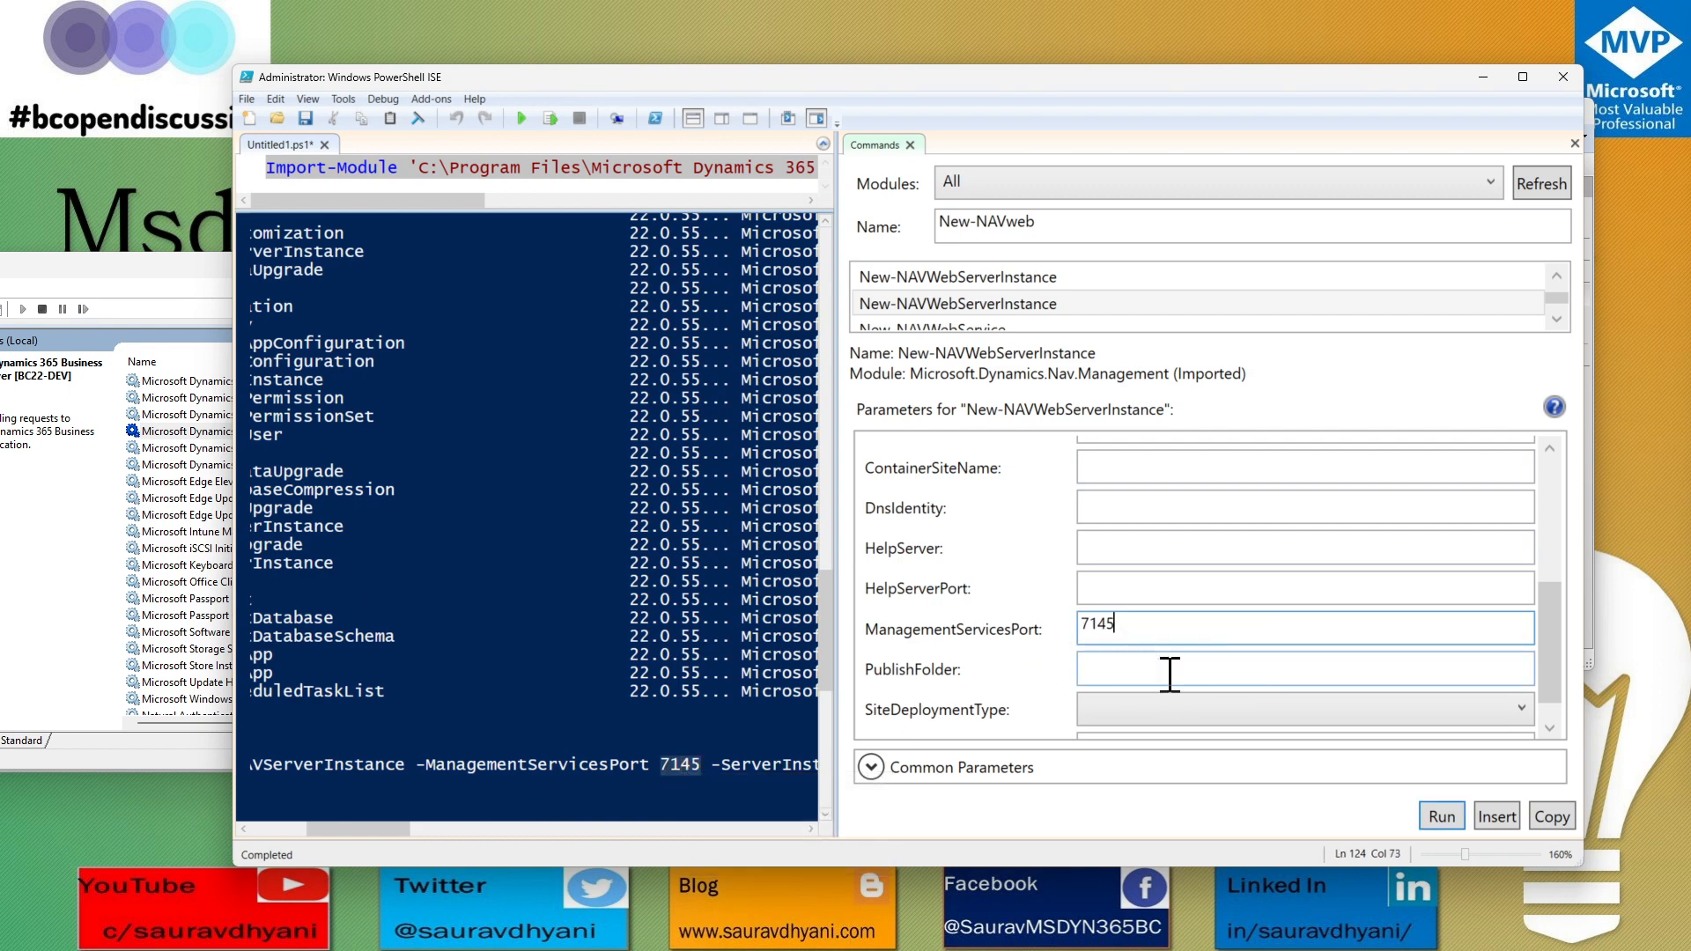
scroll(1555, 636, "down", 1)
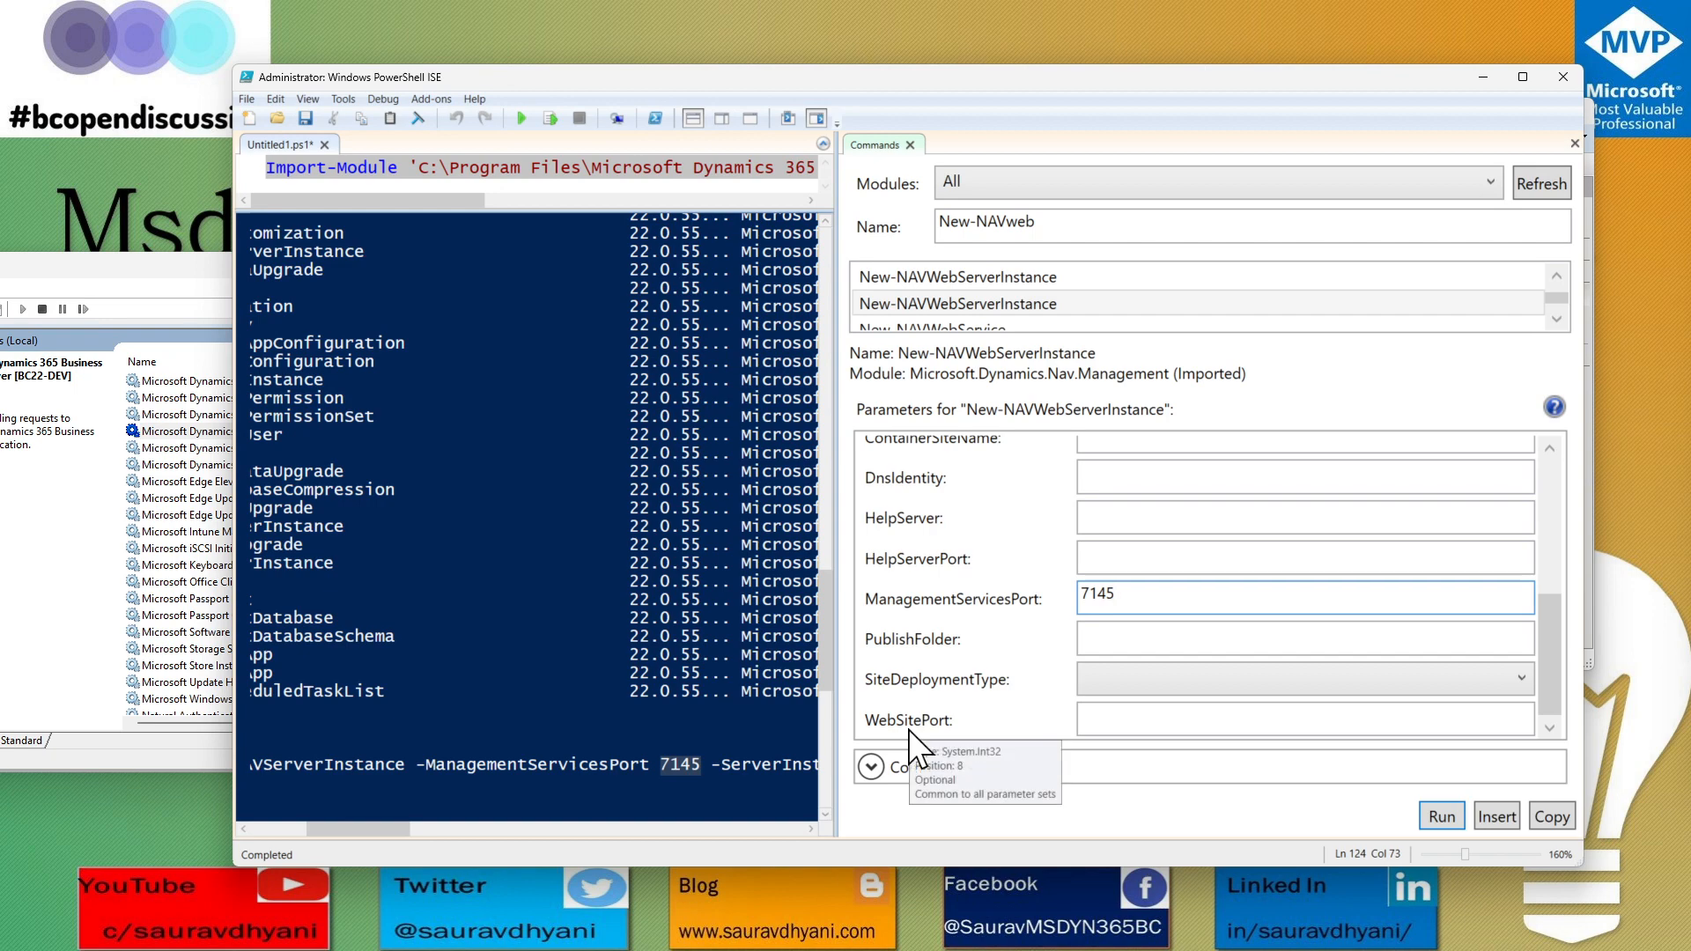
Step: Recheck the BC22-DEV service status in Services, return to PowerShell ISE and keep the common parameters collapsed
left_click_drag(132, 283, 459, 280)
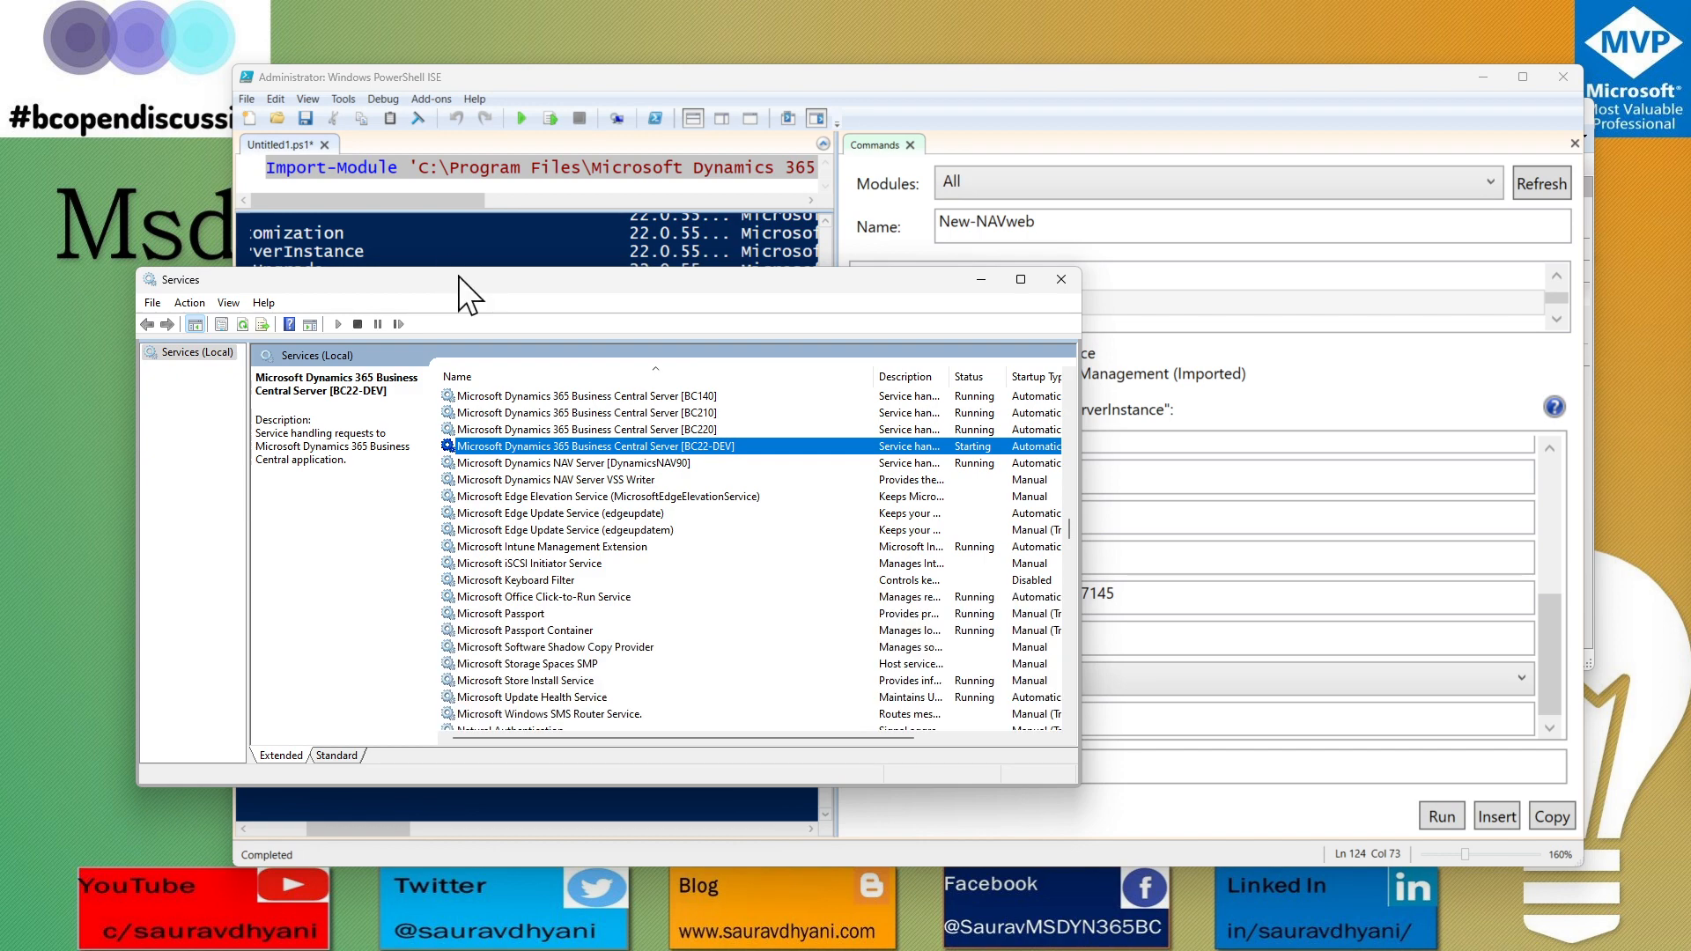
left_click(1168, 774)
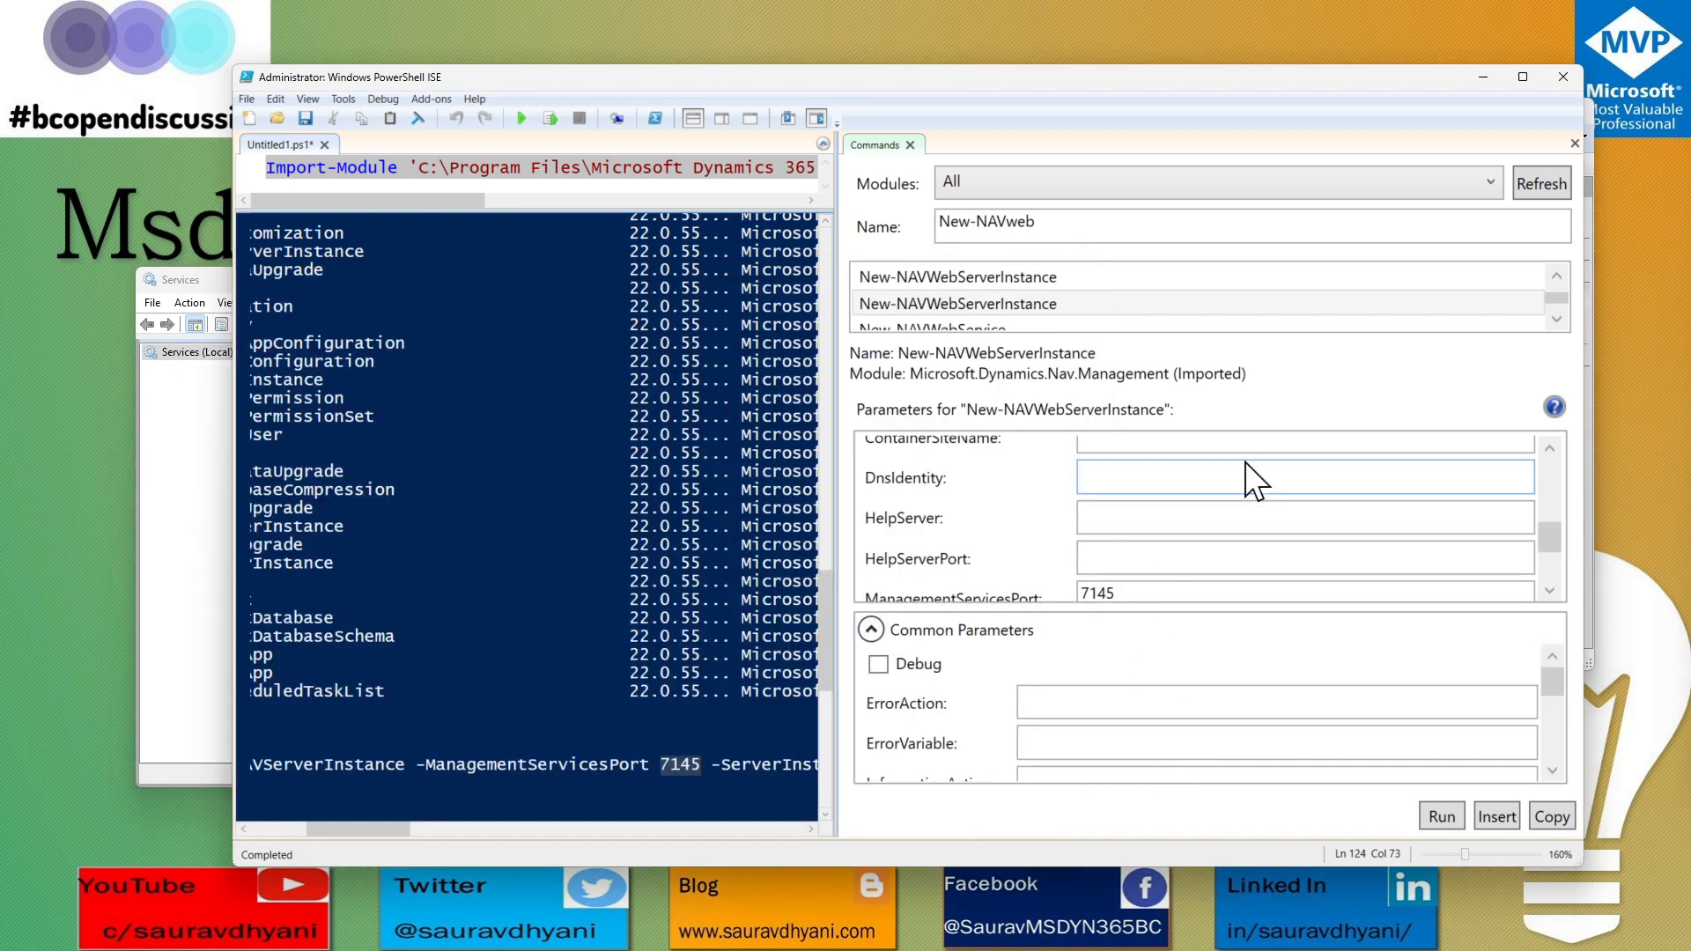
left_click(870, 630)
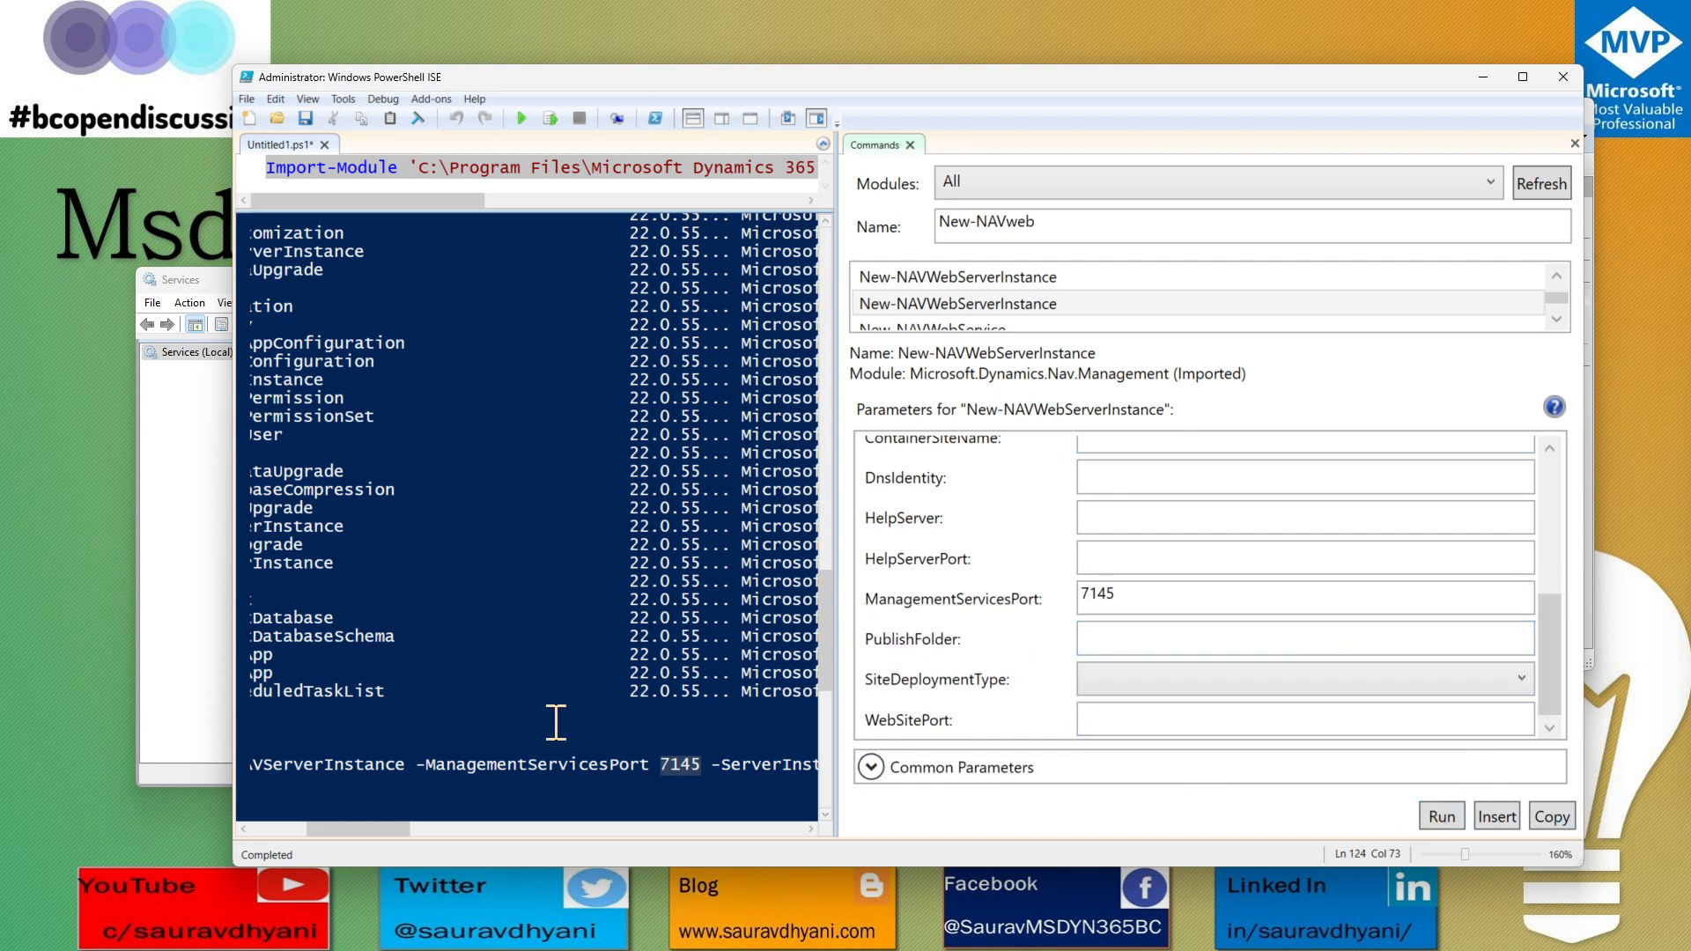
Step: Maximize the PowerShell ISE window and look through the New-NAVWebServerInstance entries in the command list
left_click_drag(377, 821, 357, 823)
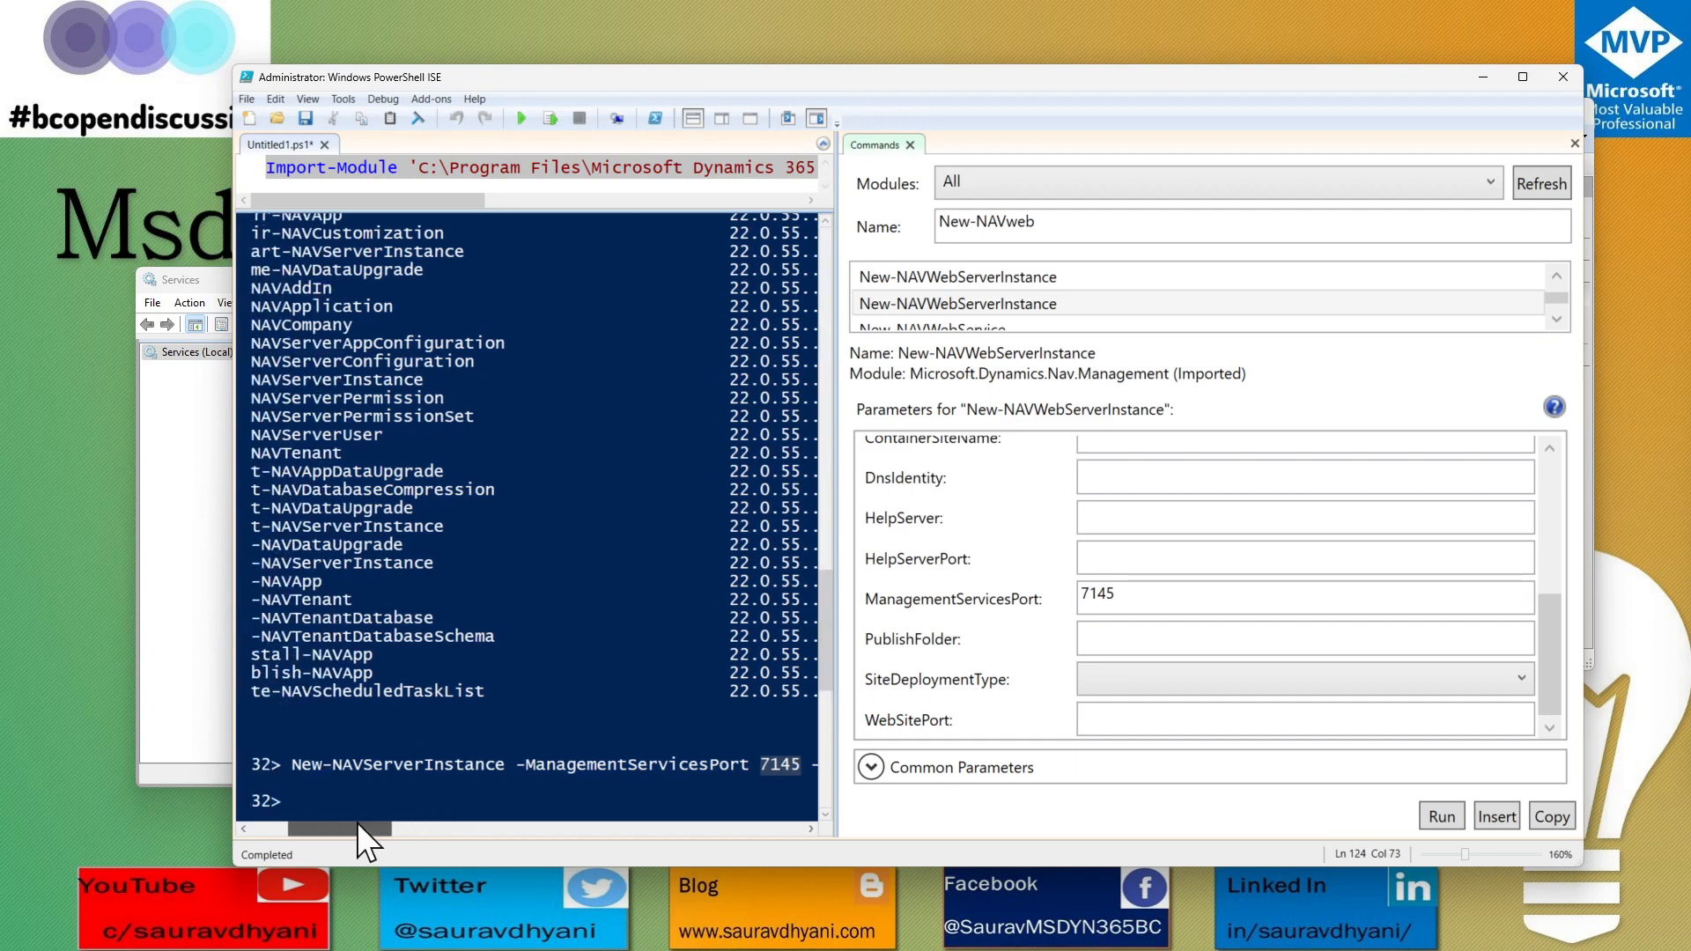
left_click(1518, 78)
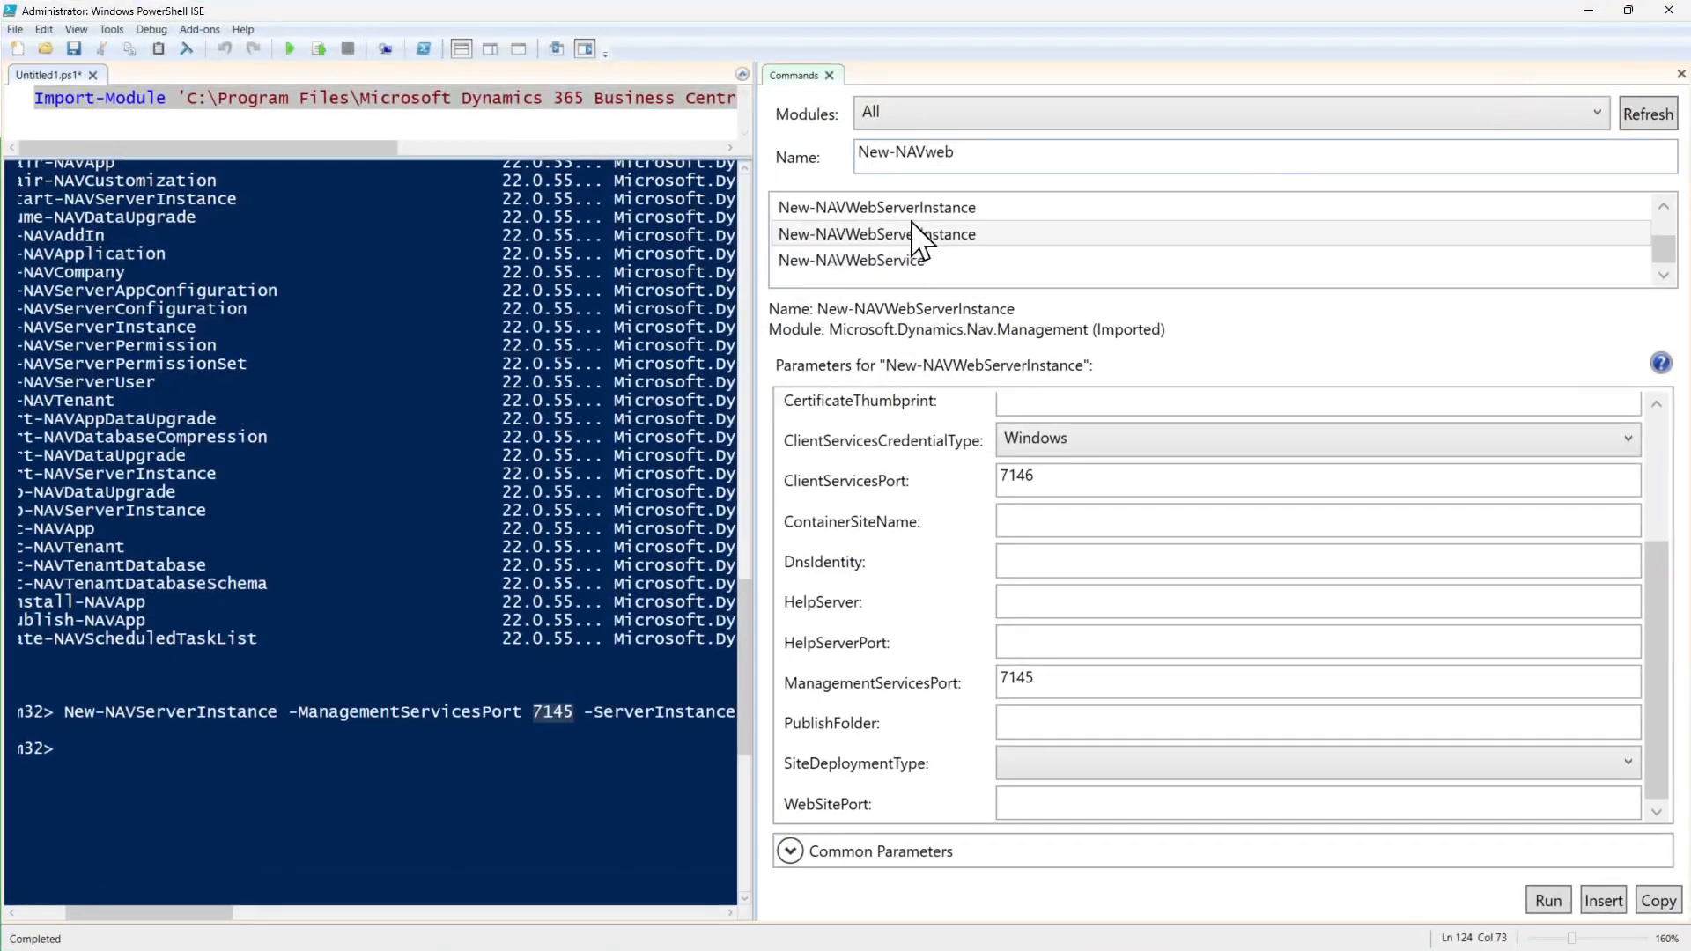
left_click(1663, 210)
left_click(1663, 209)
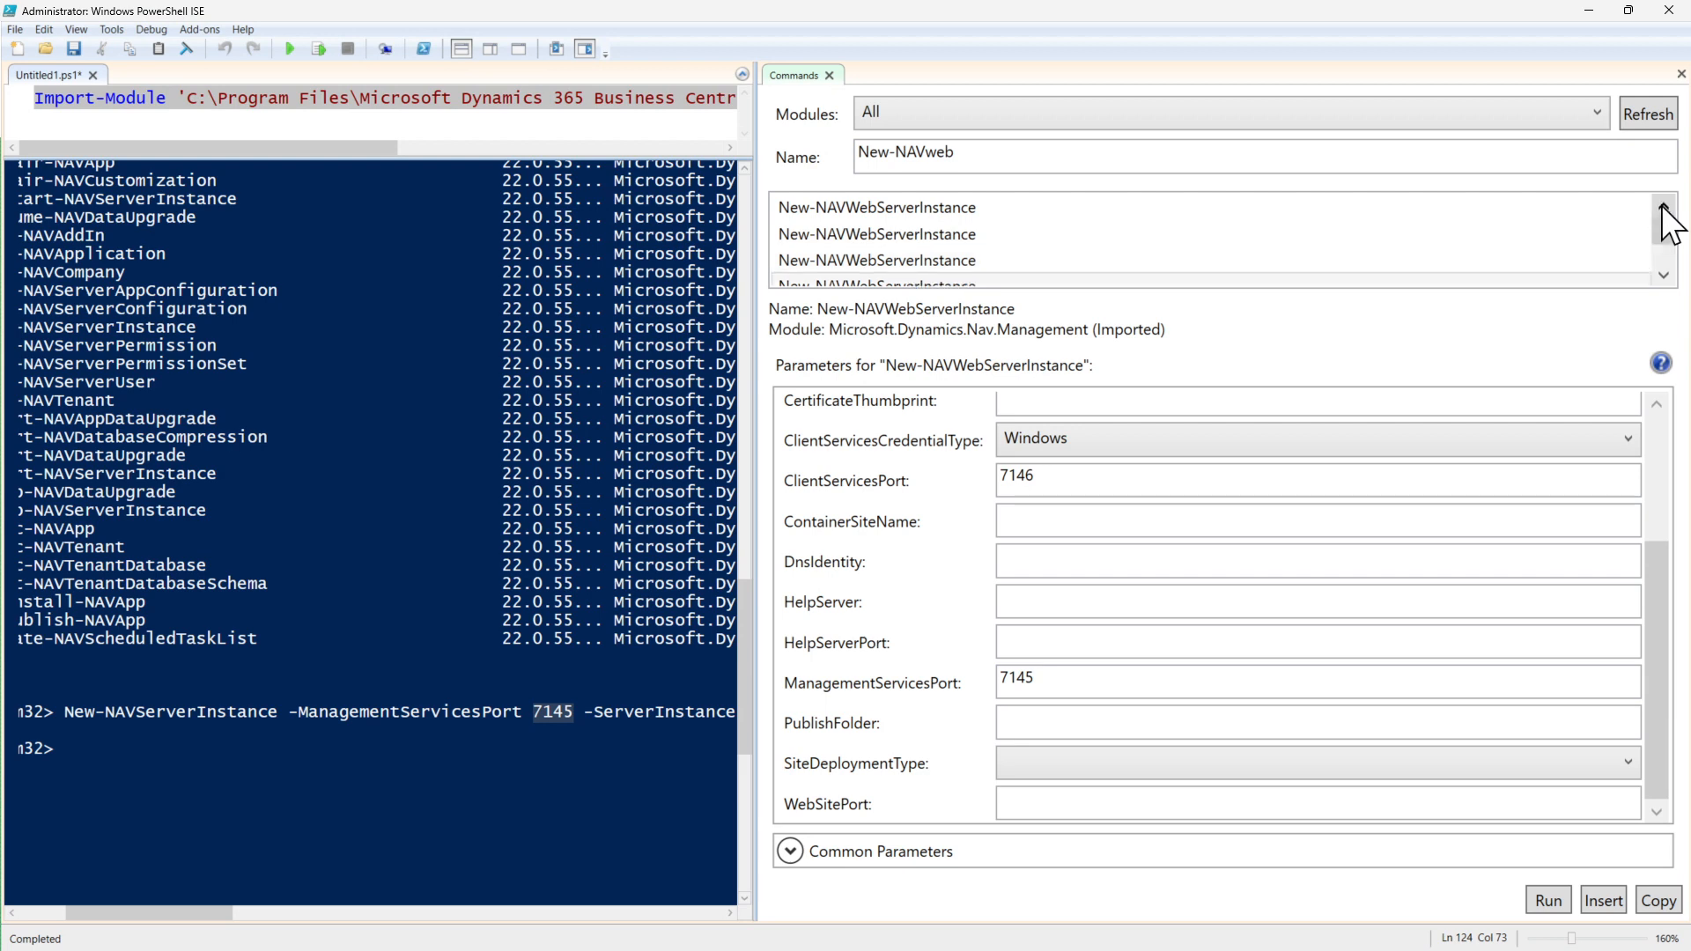
left_click_drag(1664, 227, 1671, 251)
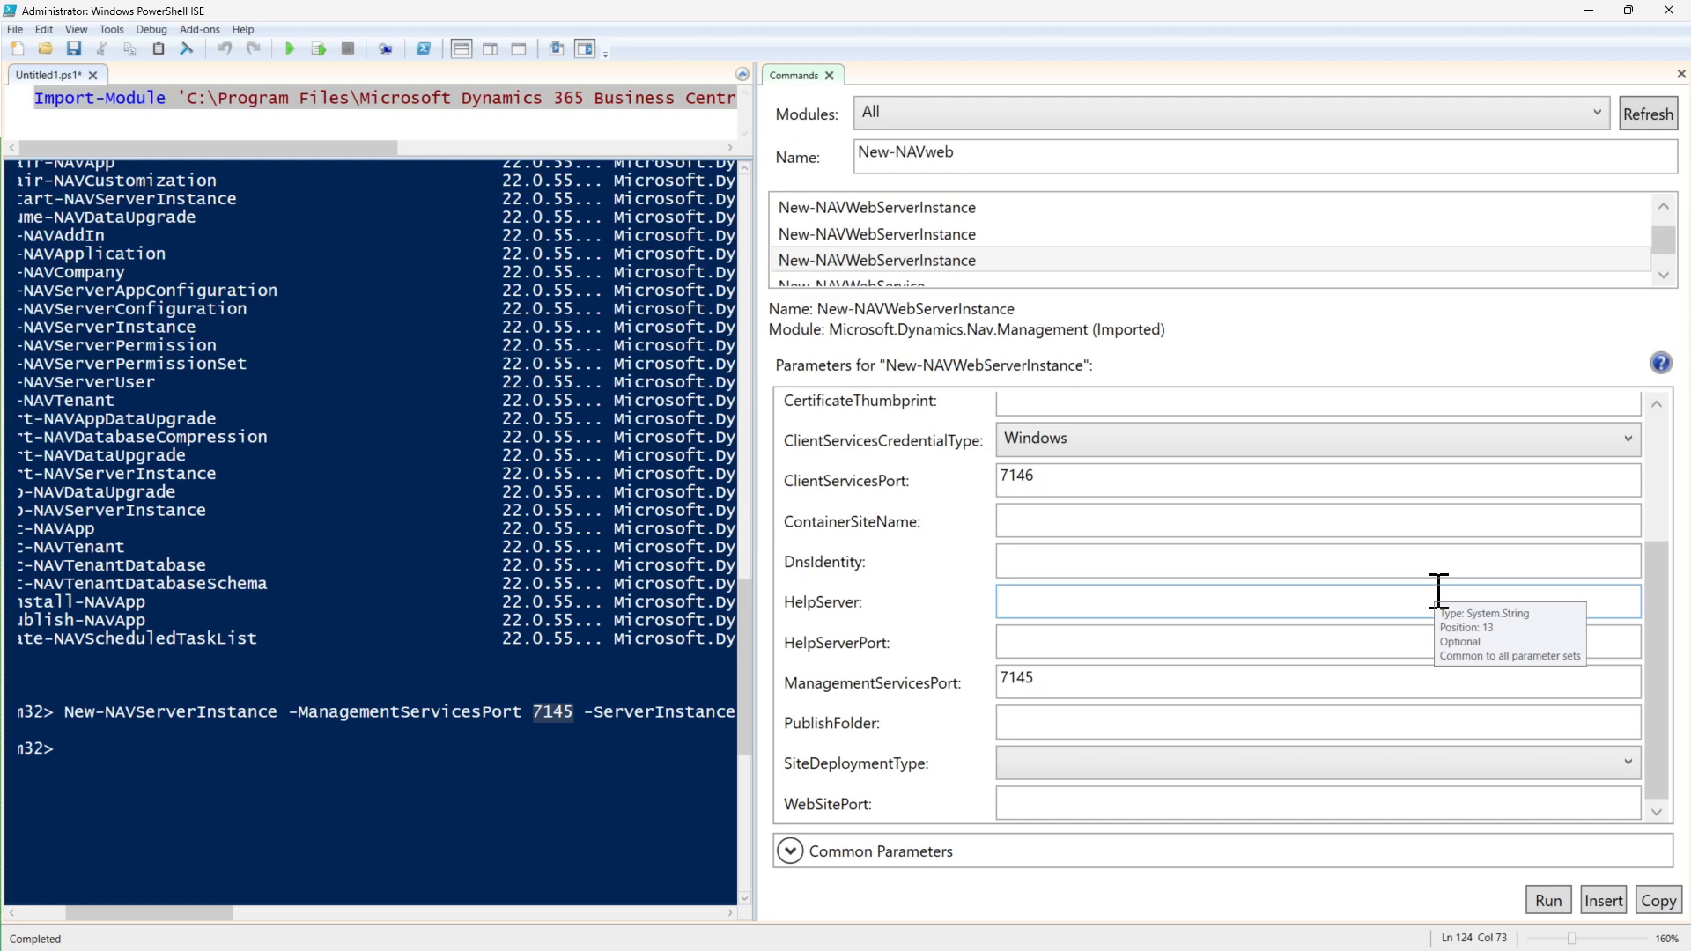
Step: Review the filled-in New-NAVWebServerInstance parameters and copy the resulting command to the clipboard
left_click(509, 601)
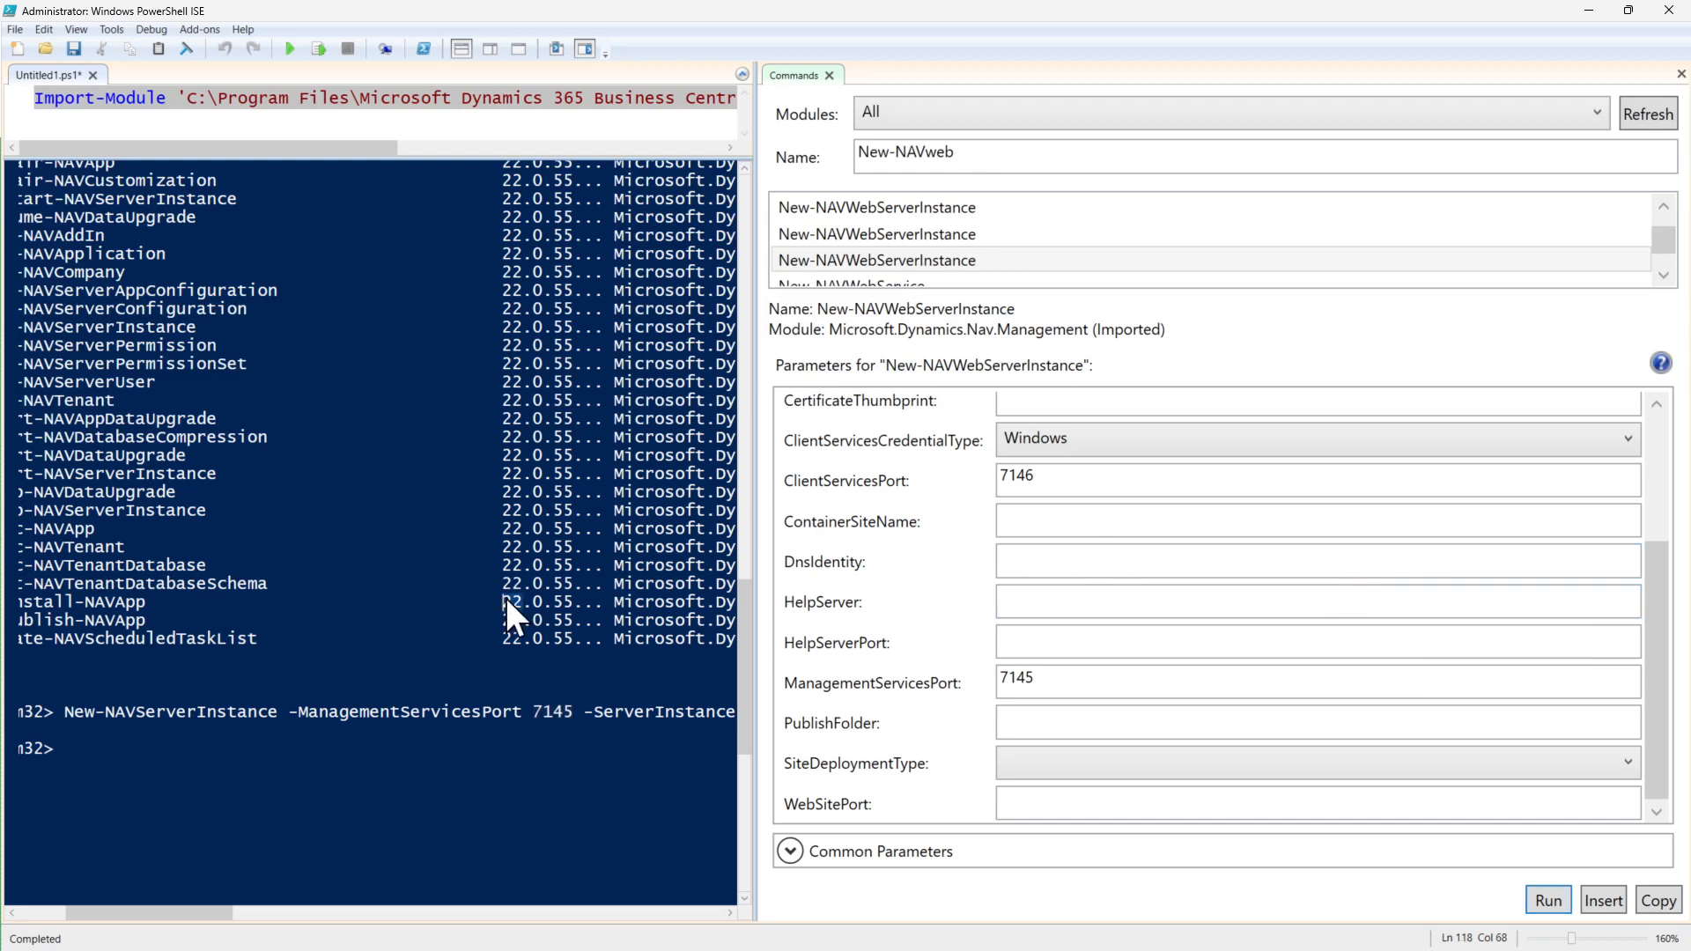
key("alt+Tab")
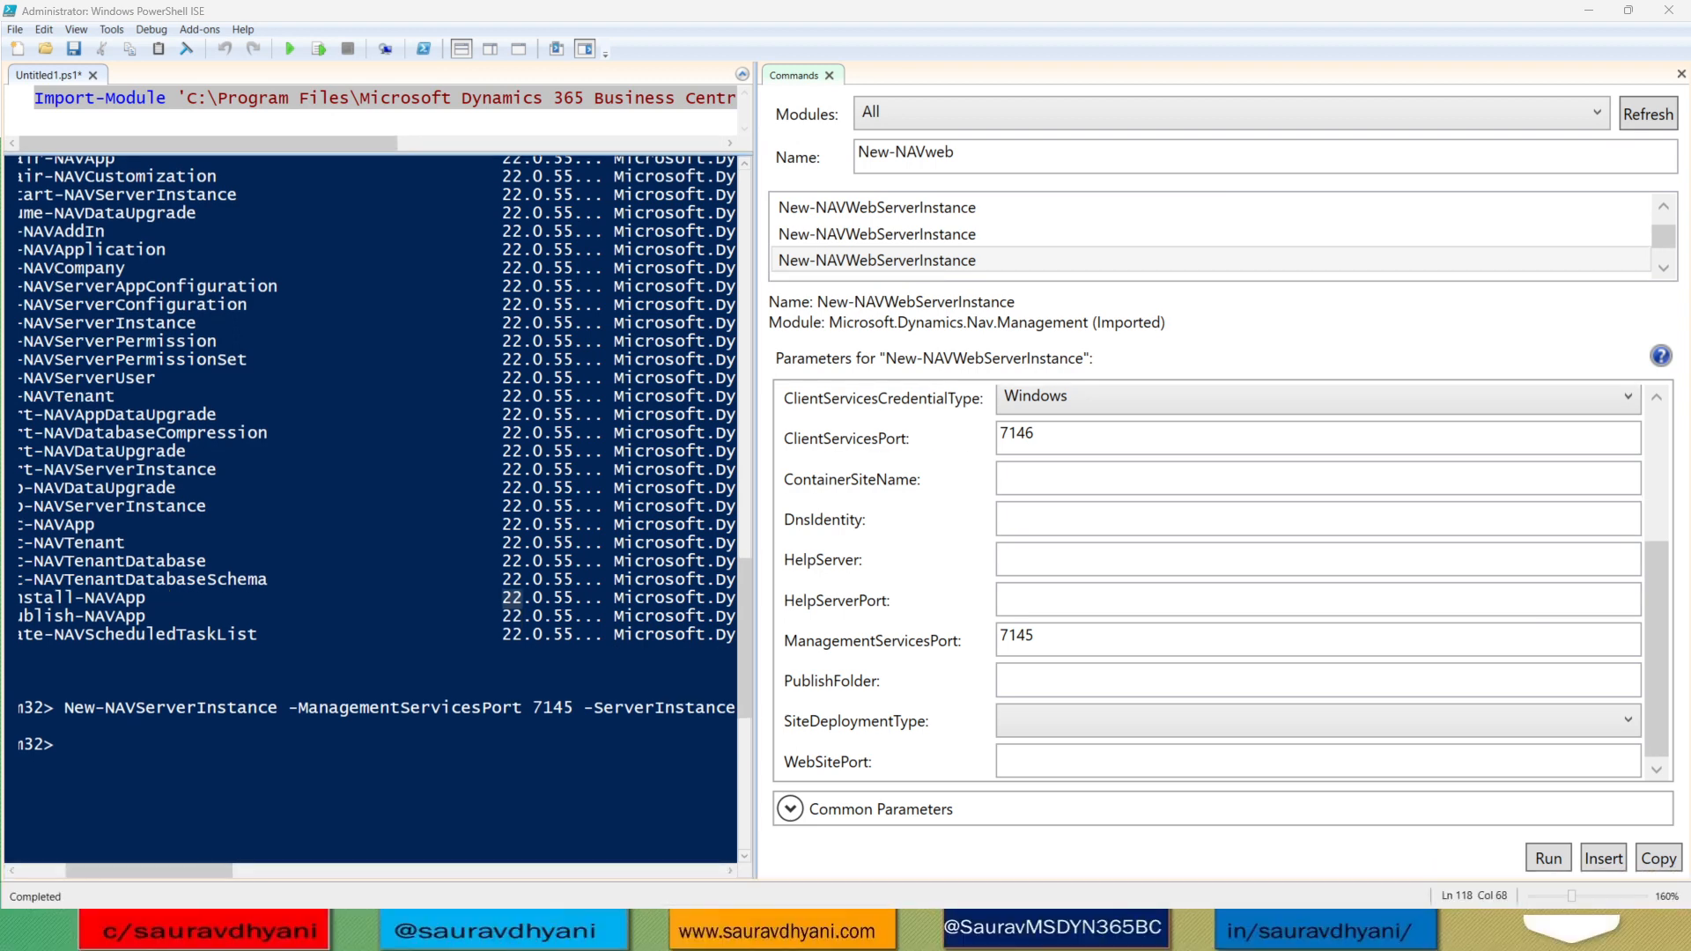
left_click(1096, 509)
scroll(1057, 537, "up", 5)
scroll(1088, 537, "down", 3)
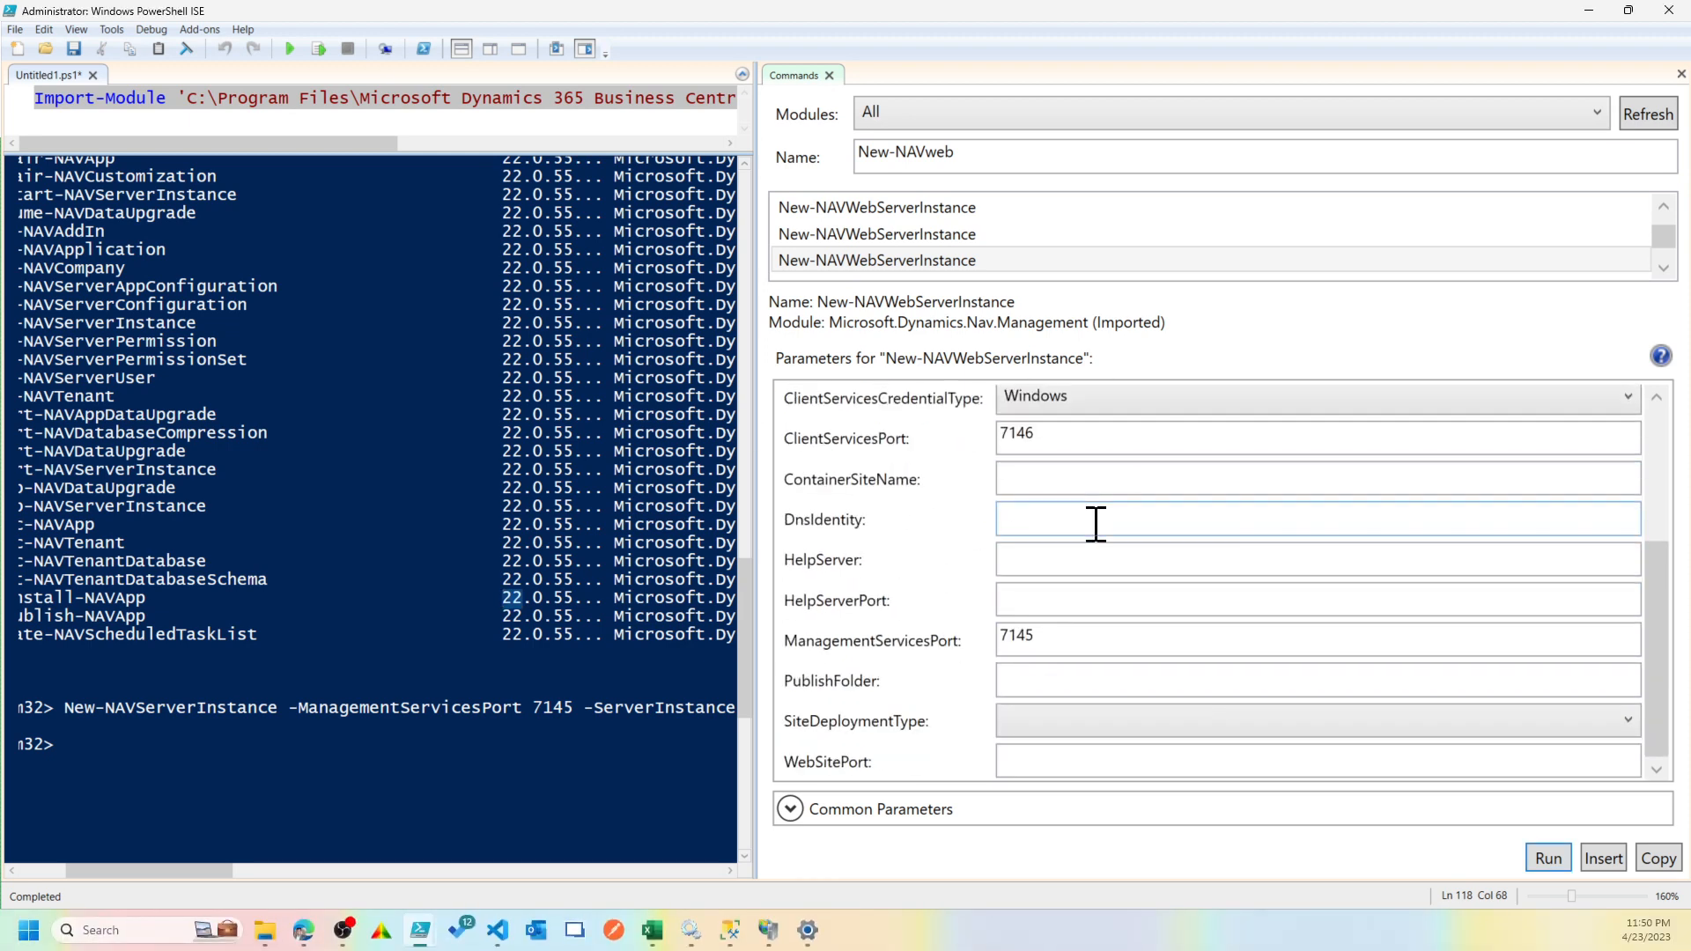
left_click(1660, 859)
Step: Check the NavAdminTool.ps1 import path in the script, search Windows for business, and run Business Central Administration Shell as administrator
scroll(471, 340, "up", 6)
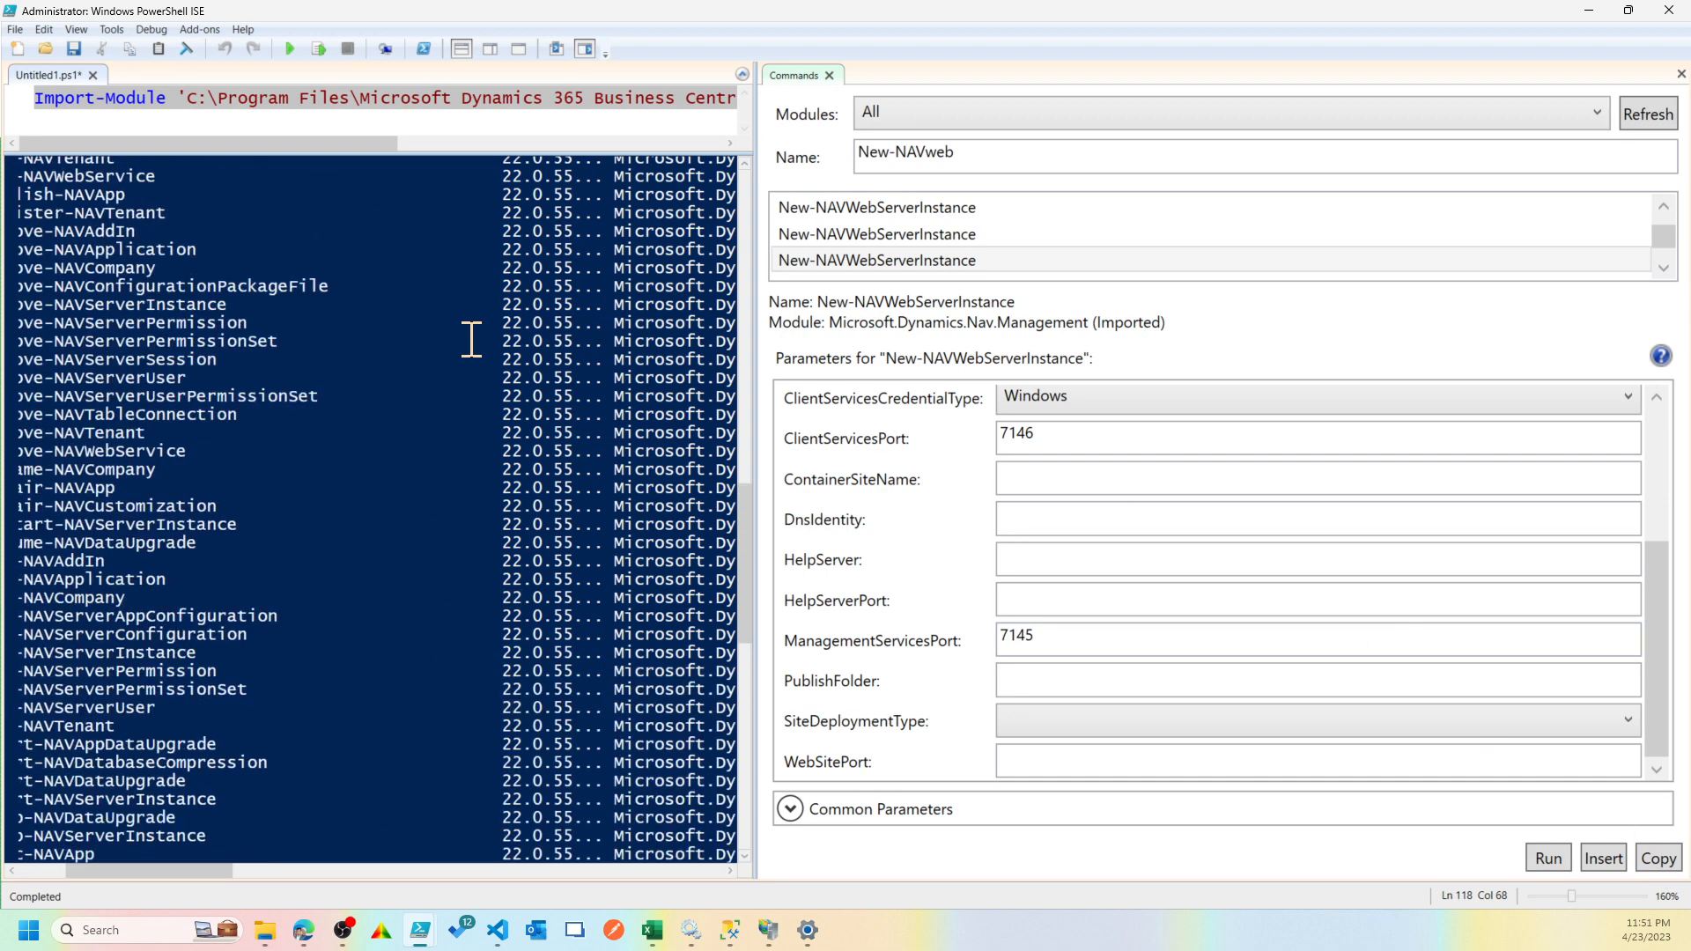
left_click_drag(351, 144, 712, 150)
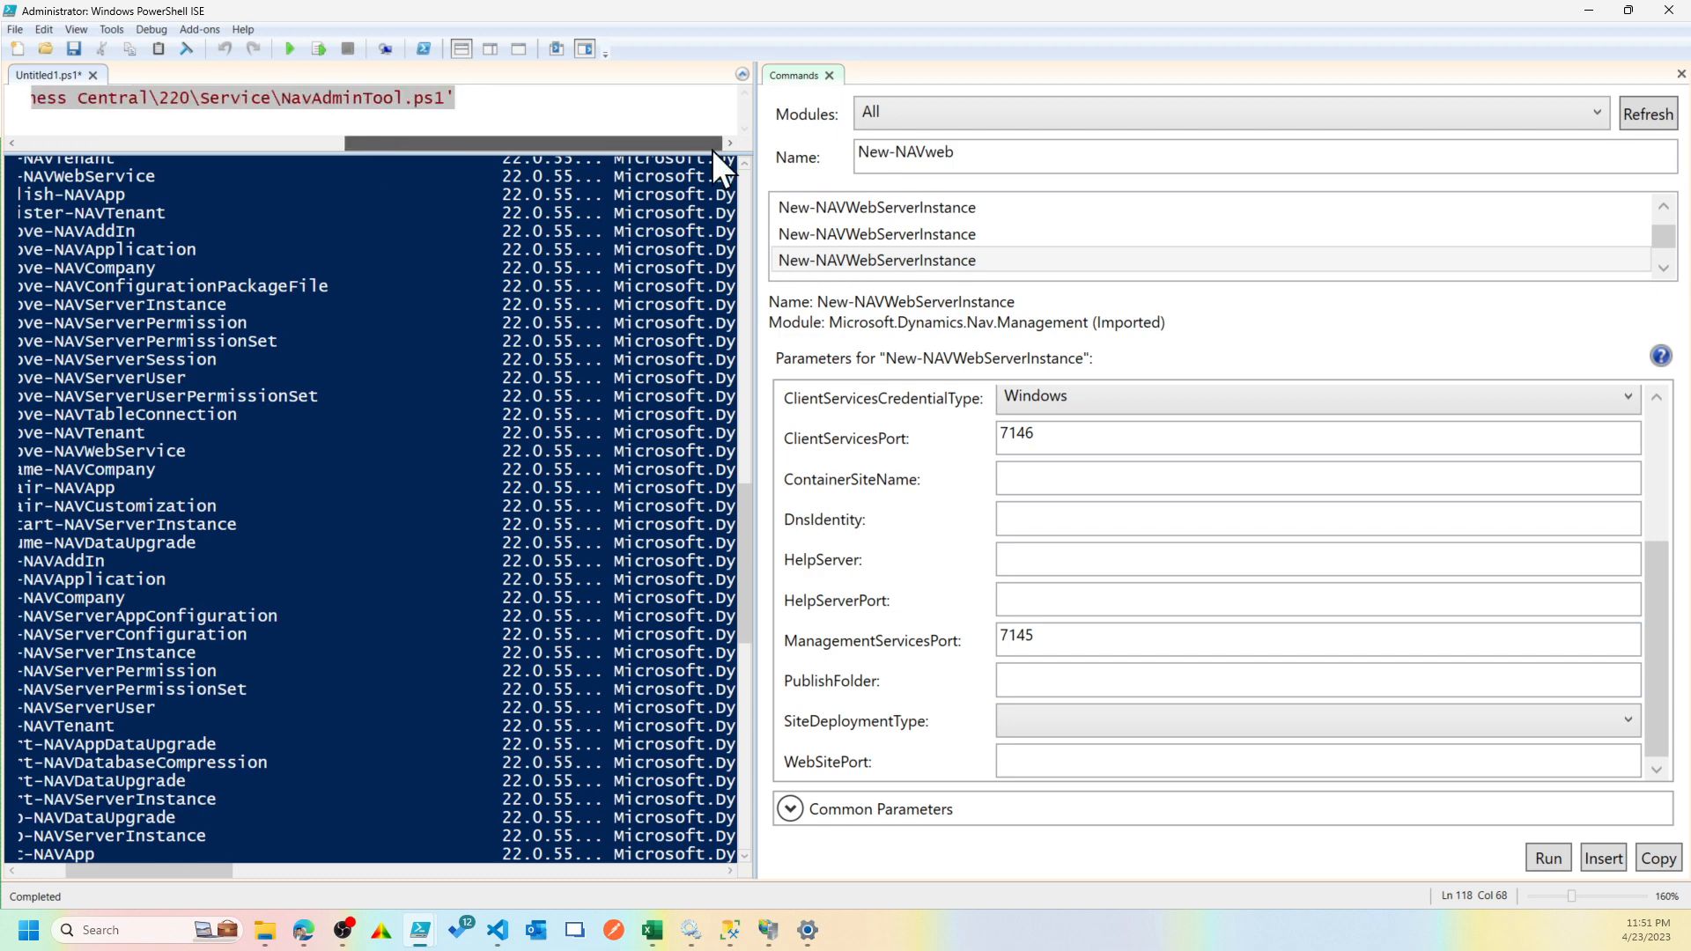
left_click(20, 933)
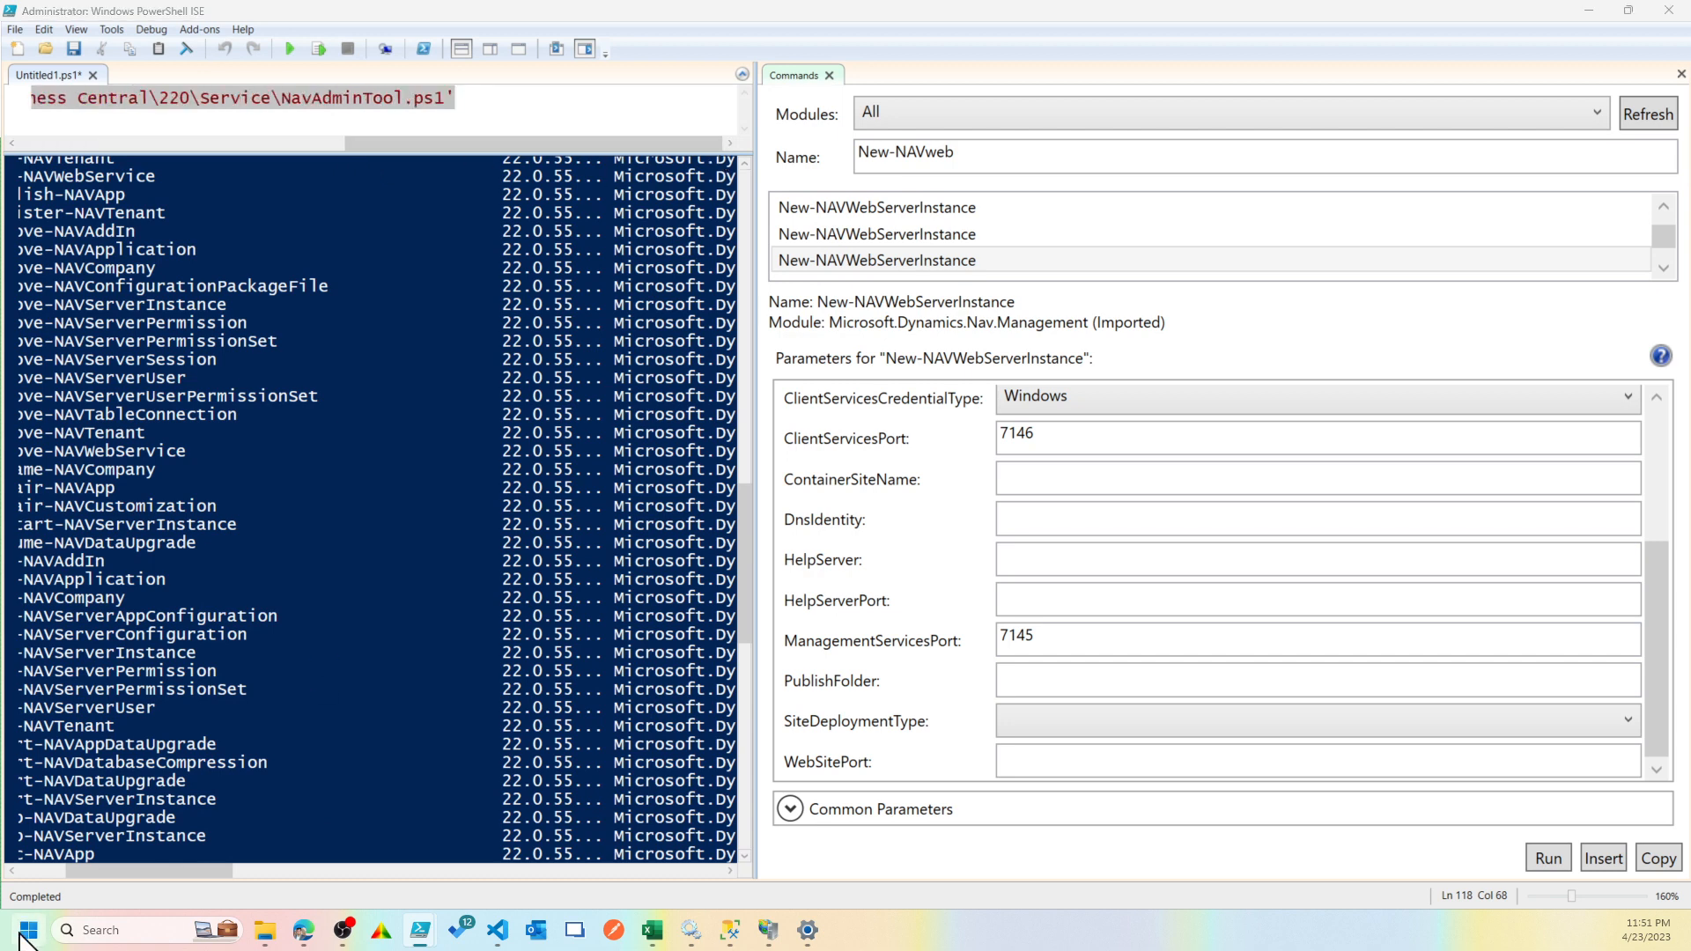
type("bus")
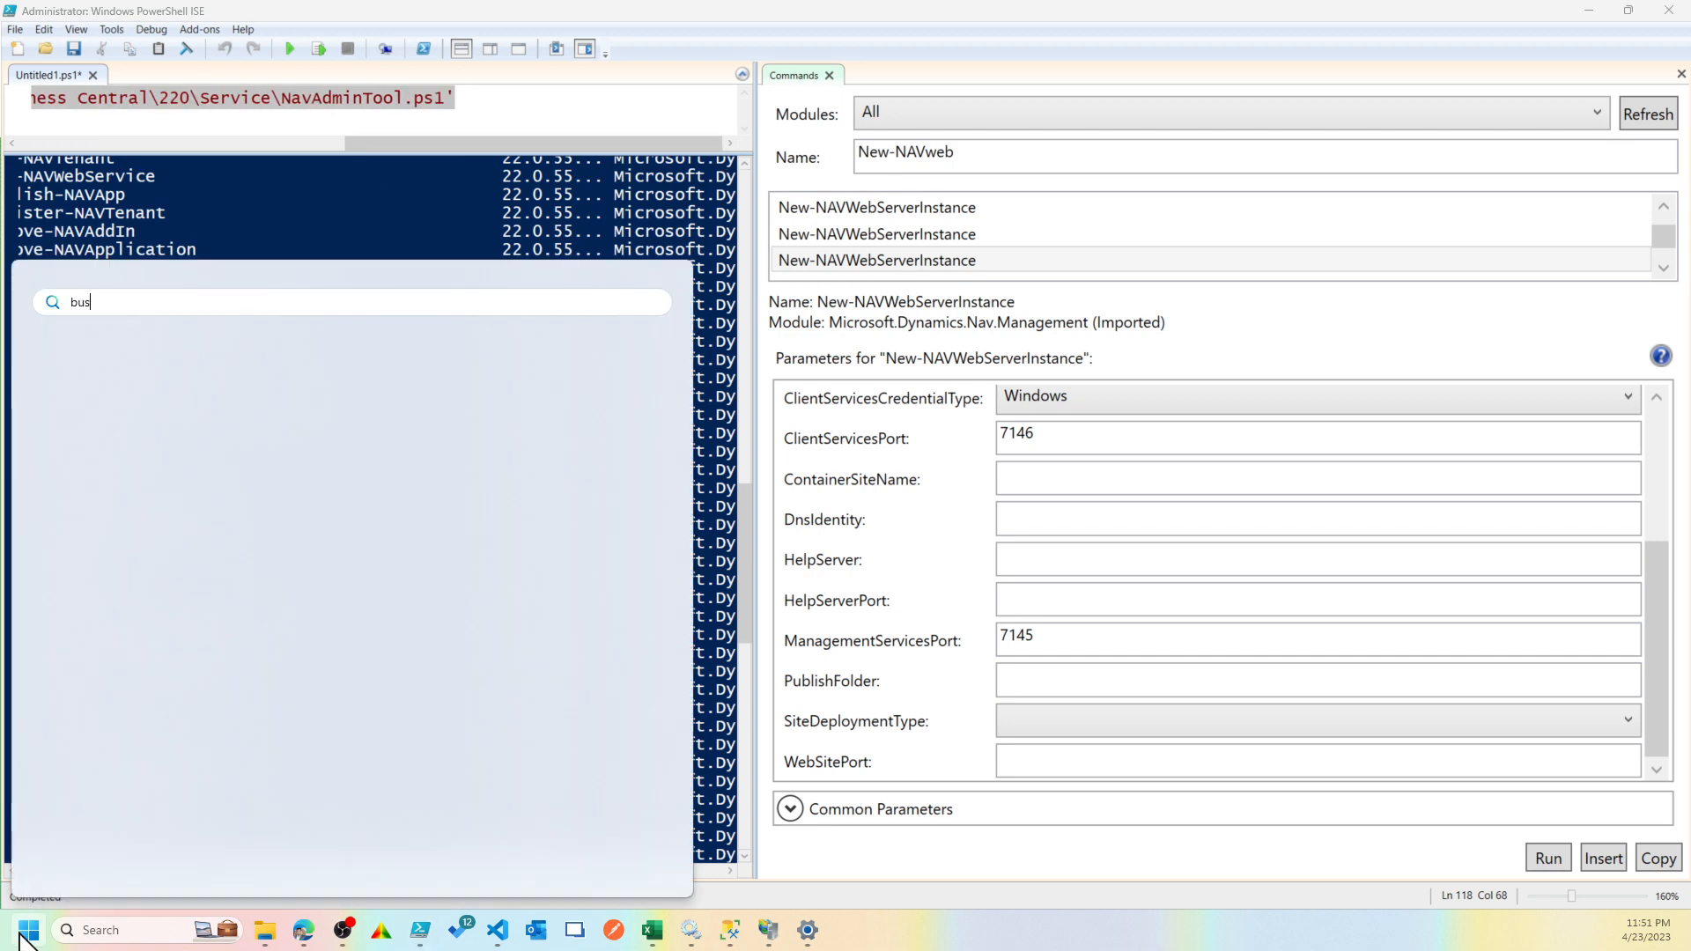
type("iness")
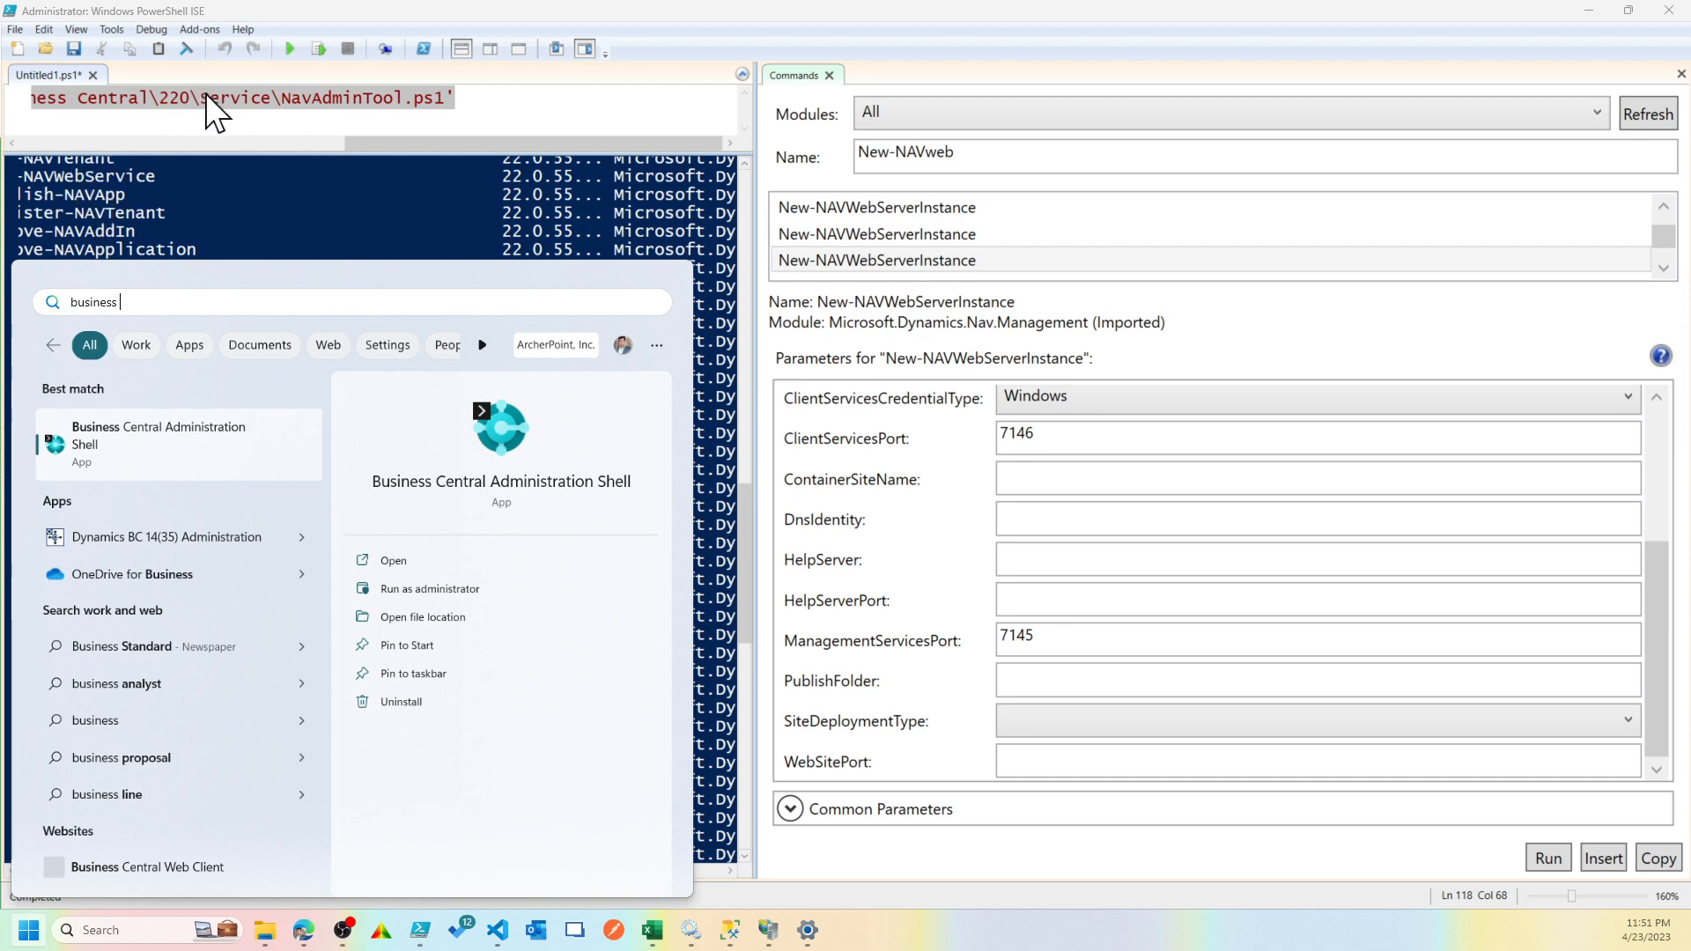
left_click(436, 589)
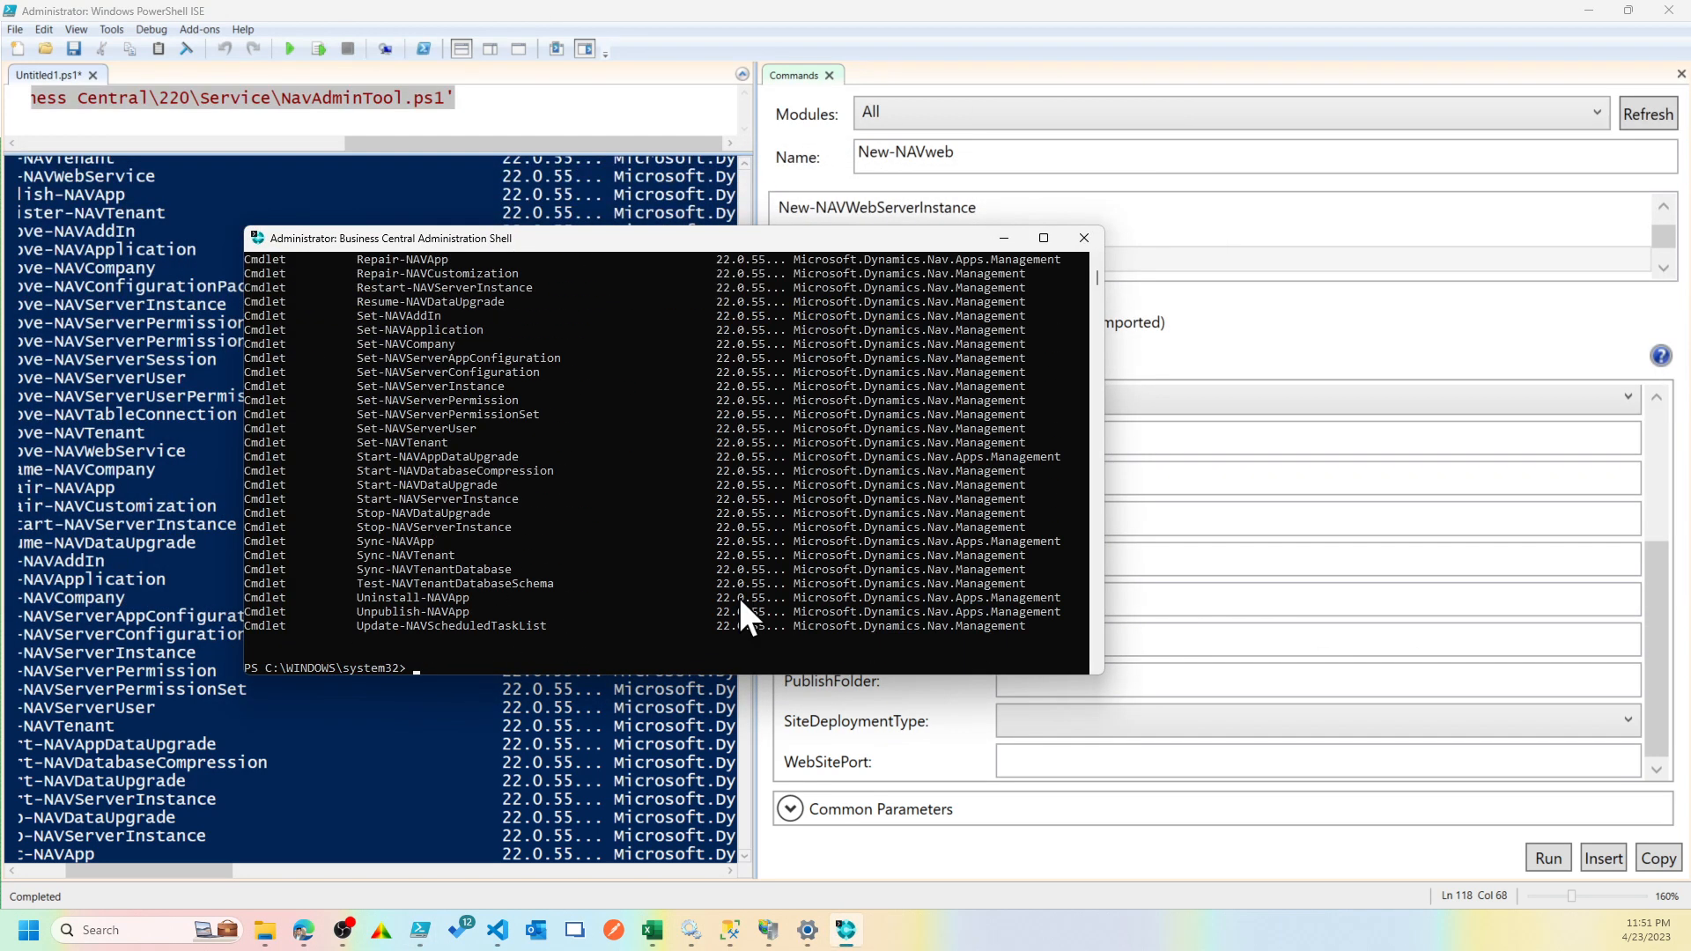
Step: Examine the cmdlet list in Business Central Administration Shell and compare it with the list in the PowerShell ISE console
scroll(738, 594, "up", 14)
scroll(740, 598, "up", 15)
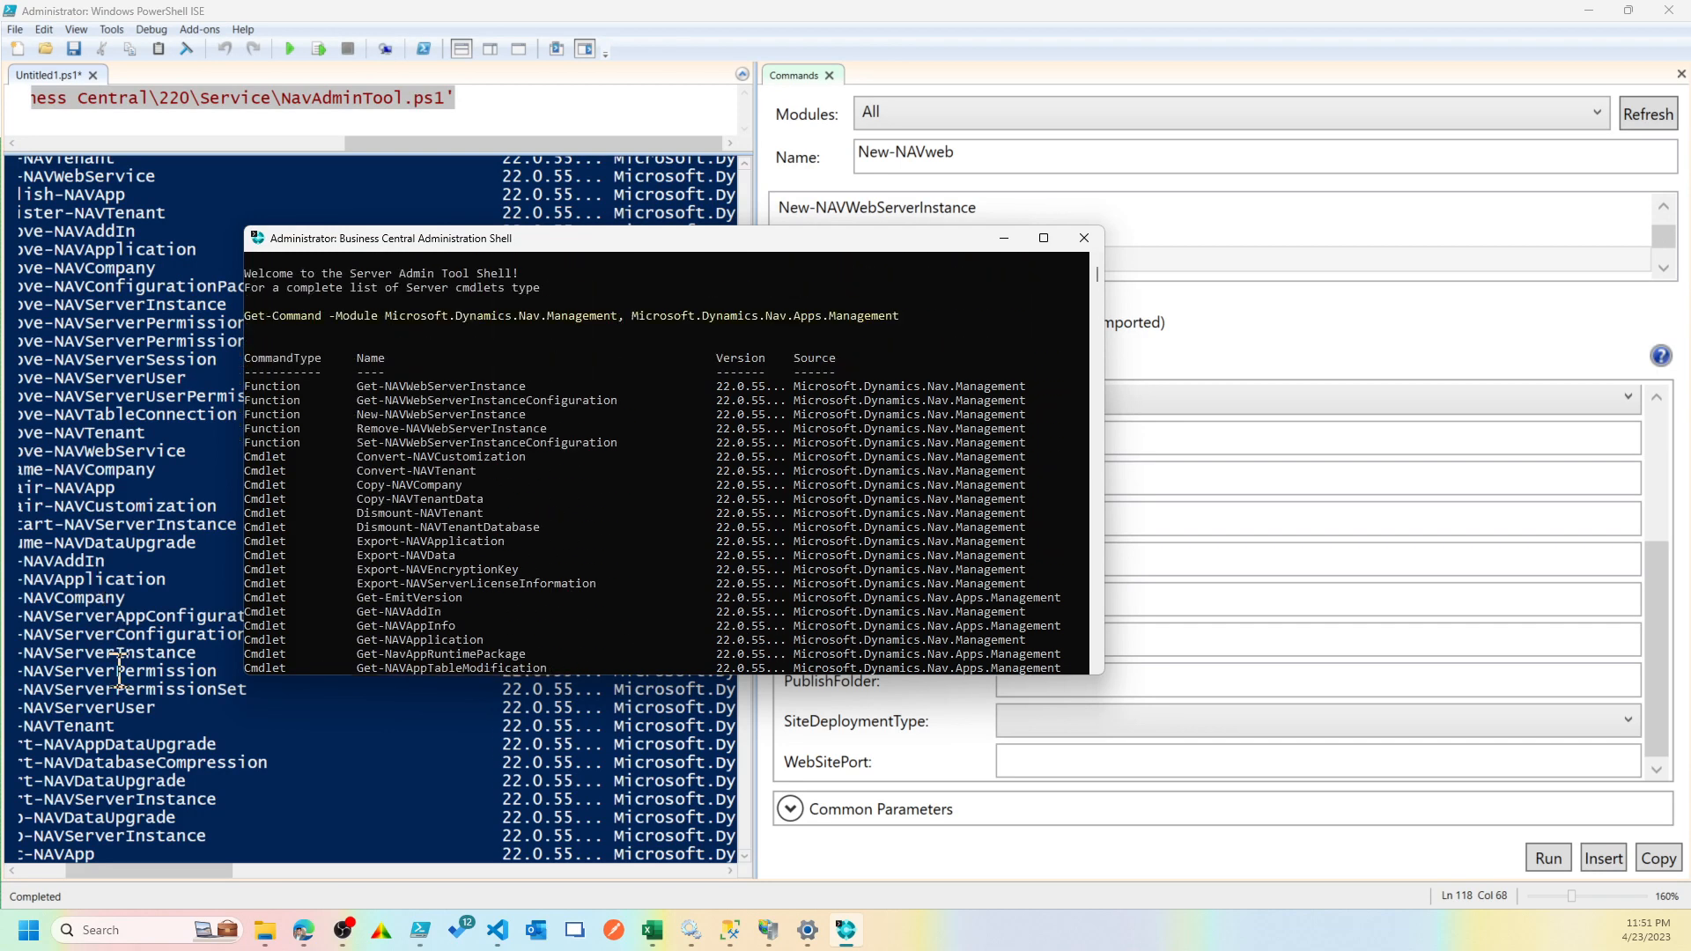
scroll(123, 687, "up", 1)
left_click_drag(108, 872, 26, 875)
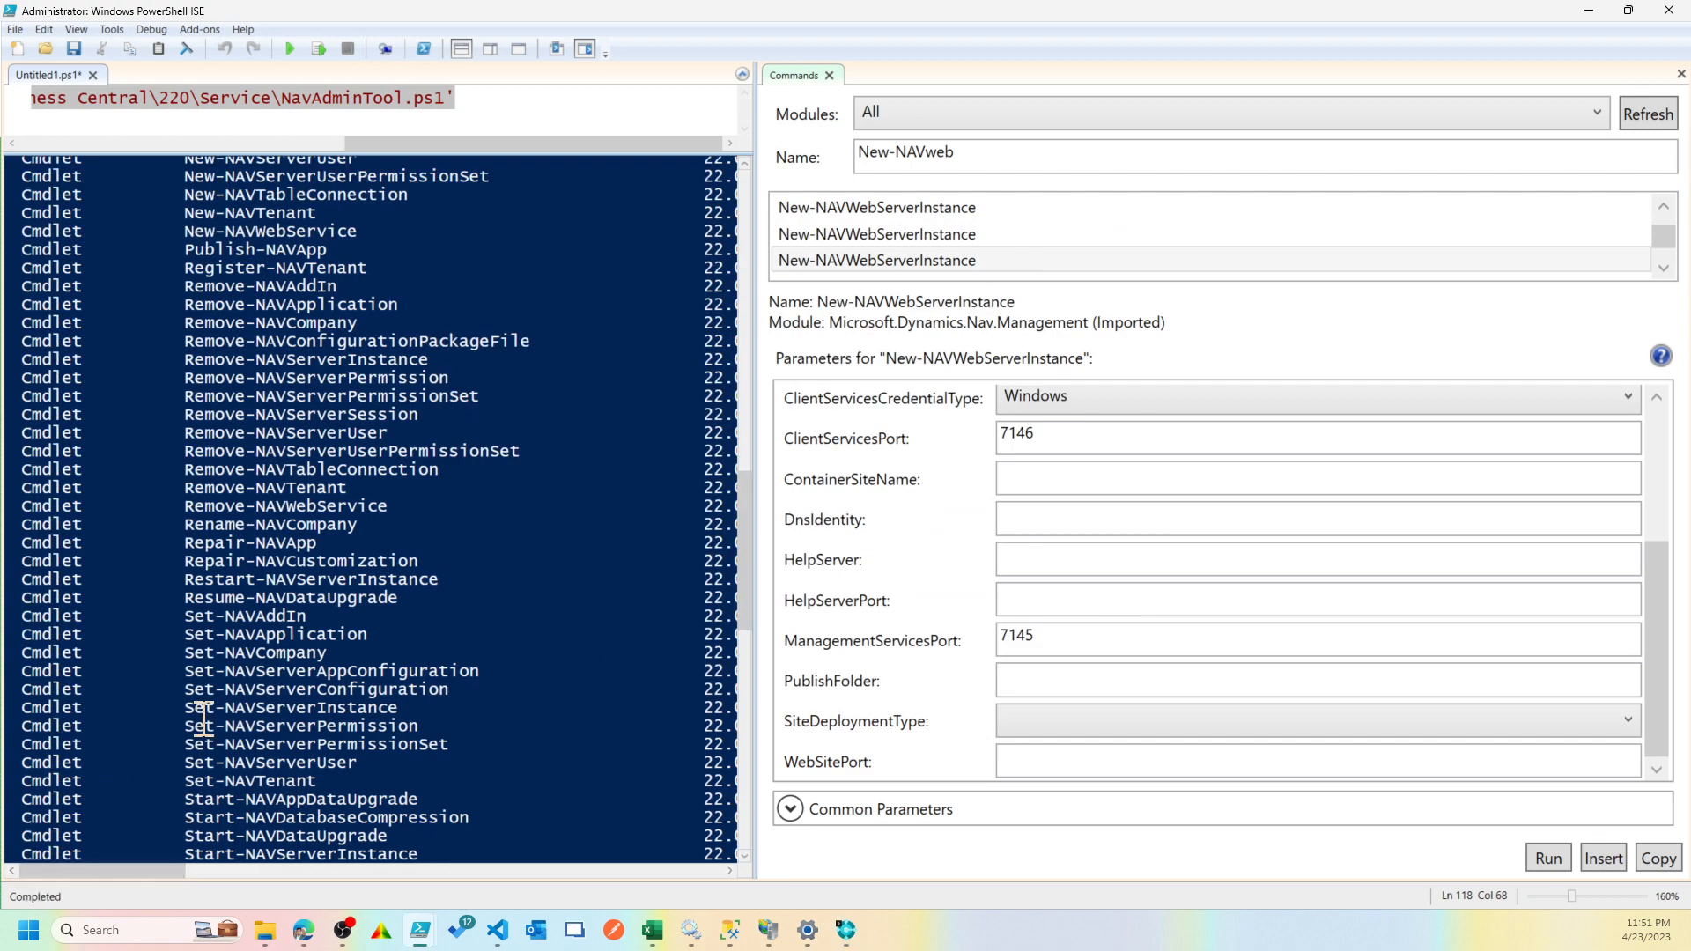
scroll(204, 718, "up", 15)
scroll(205, 717, "down", 10)
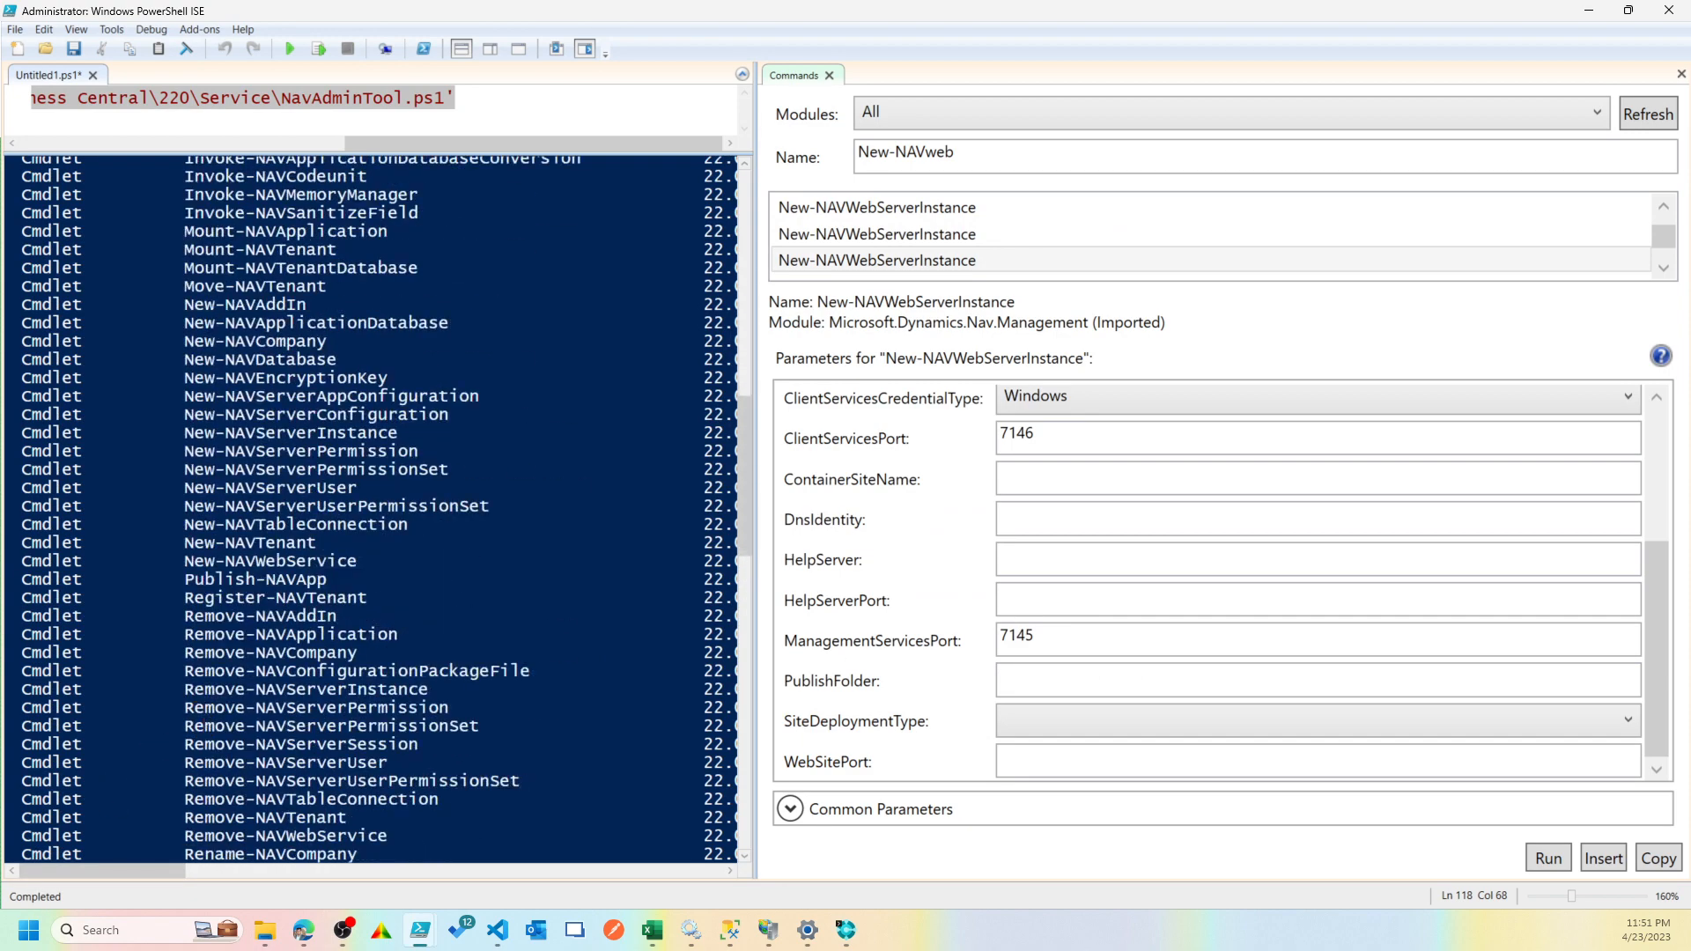
Step: Paste the copied New-NAVWebServerInstance command into Business Central Administration Shell and remove its Microsoft.Dynamics.Nav.Management\ prefix
key("alt+Tab")
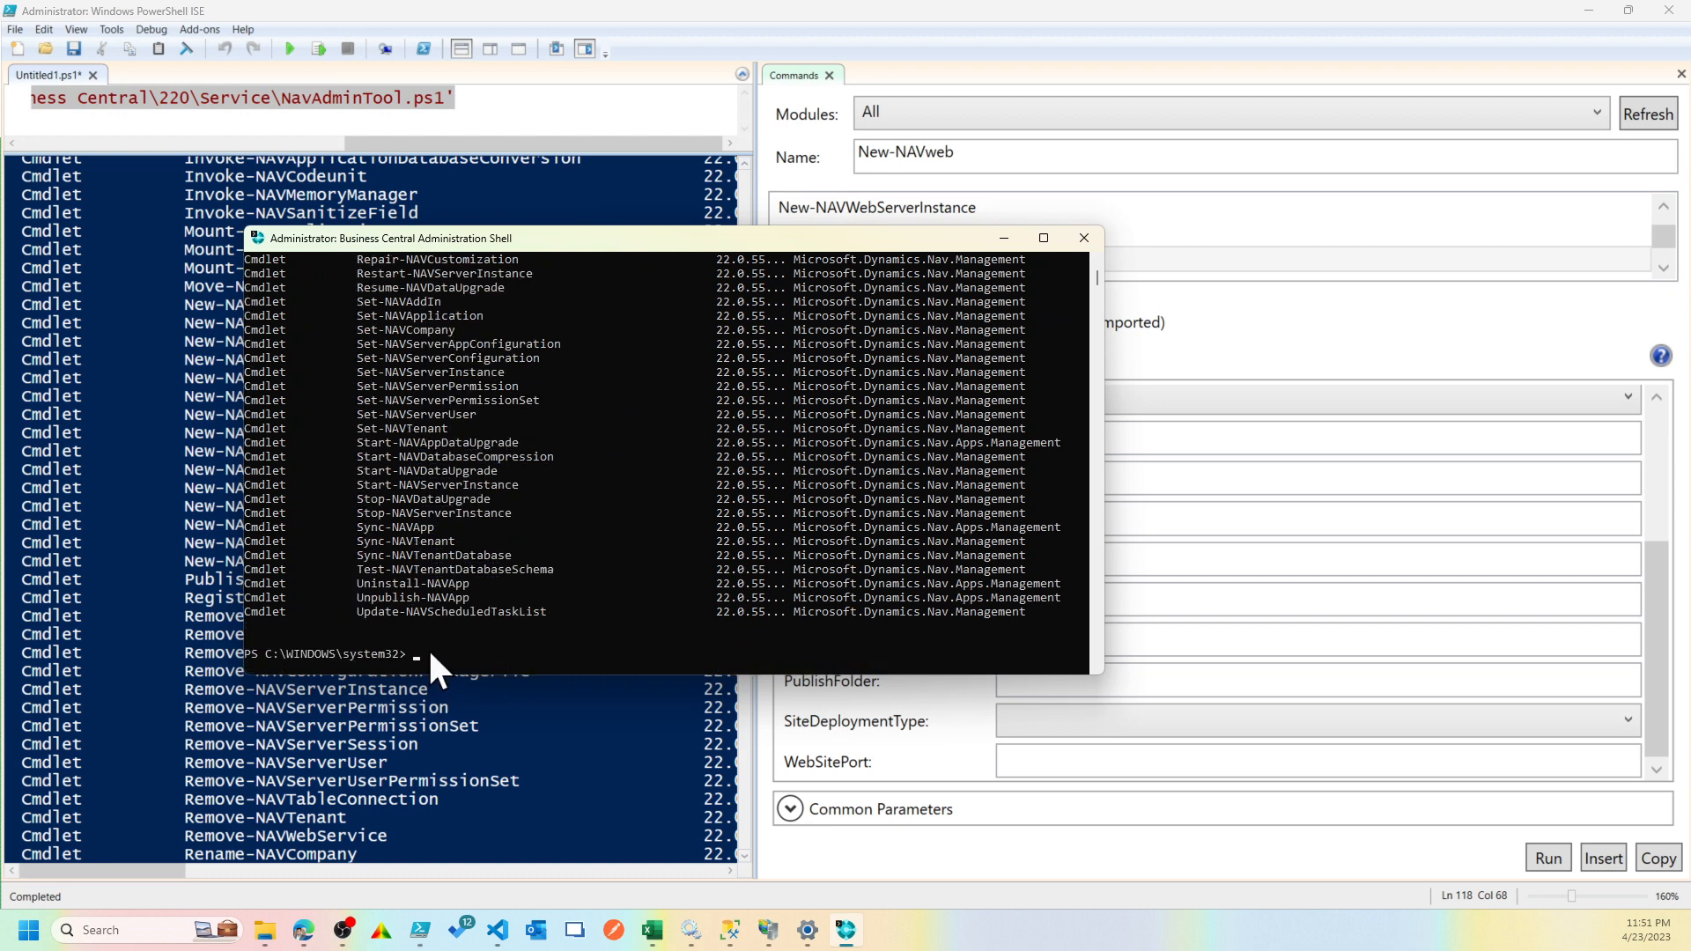
key("ctrl+v")
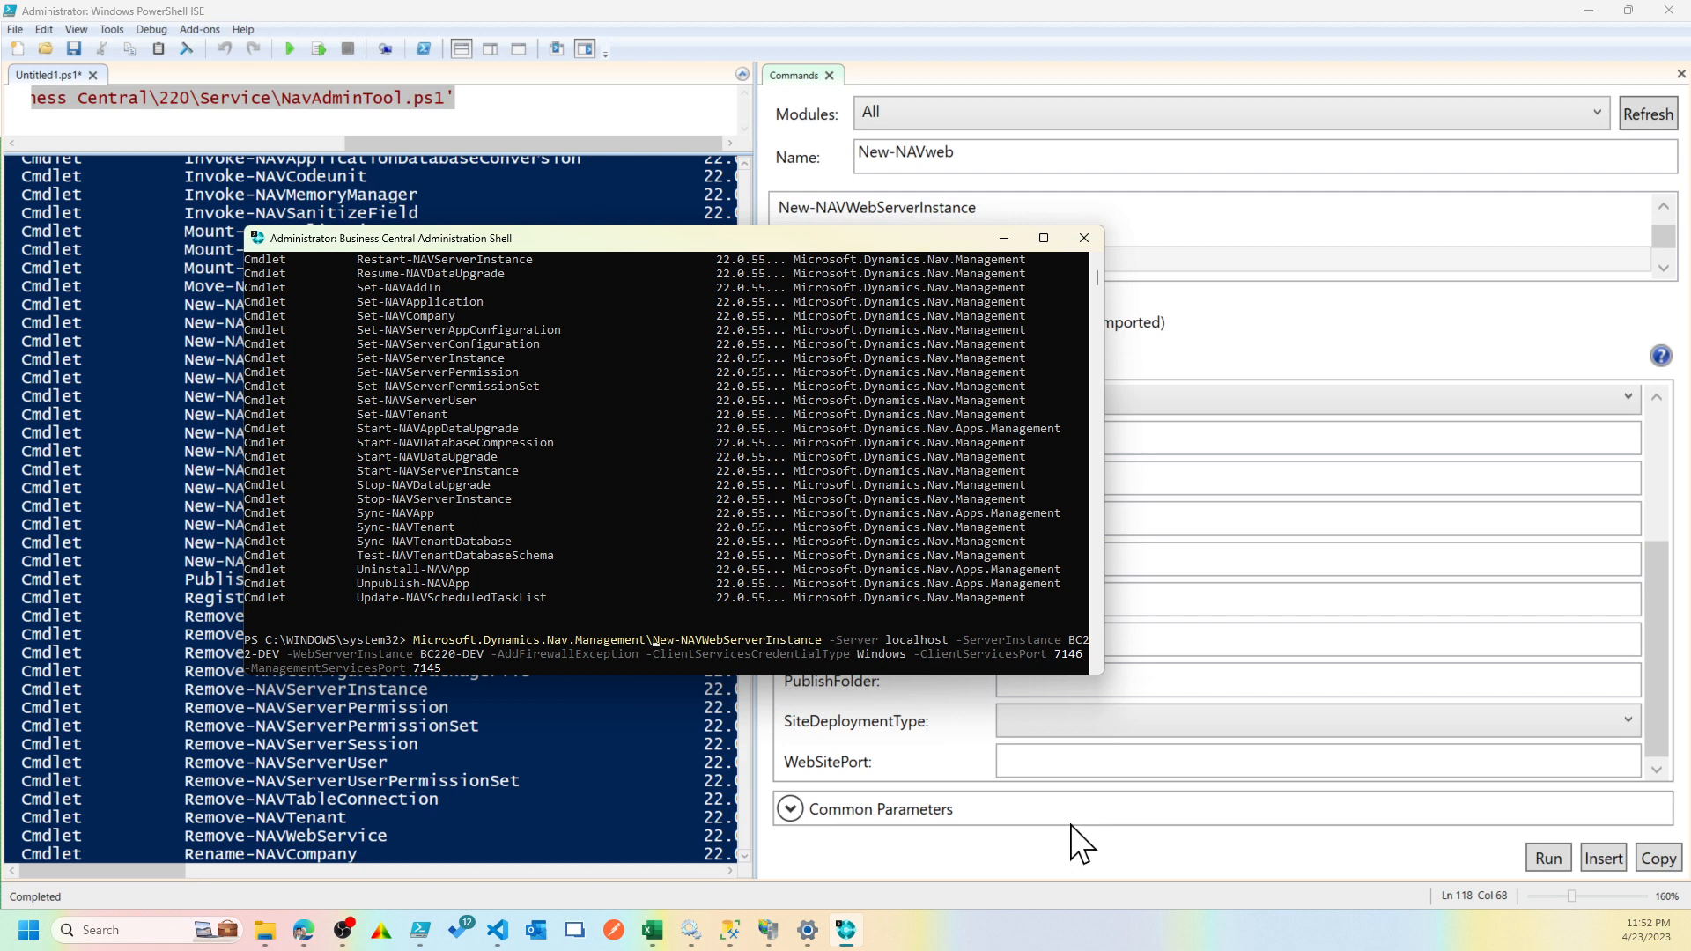
key("BackSpace")
key("BackSpace")
key("BackSpace")
key("BackSpace")
key("BackSpace")
key("BackSpace")
key("BackSpace")
key("BackSpace")
key("BackSpace")
key("BackSpace")
key("BackSpace")
key("BackSpace")
key("BackSpace")
key("BackSpace")
key("BackSpace")
key("BackSpace")
key("BackSpace")
key("BackSpace")
key("BackSpace")
key("BackSpace")
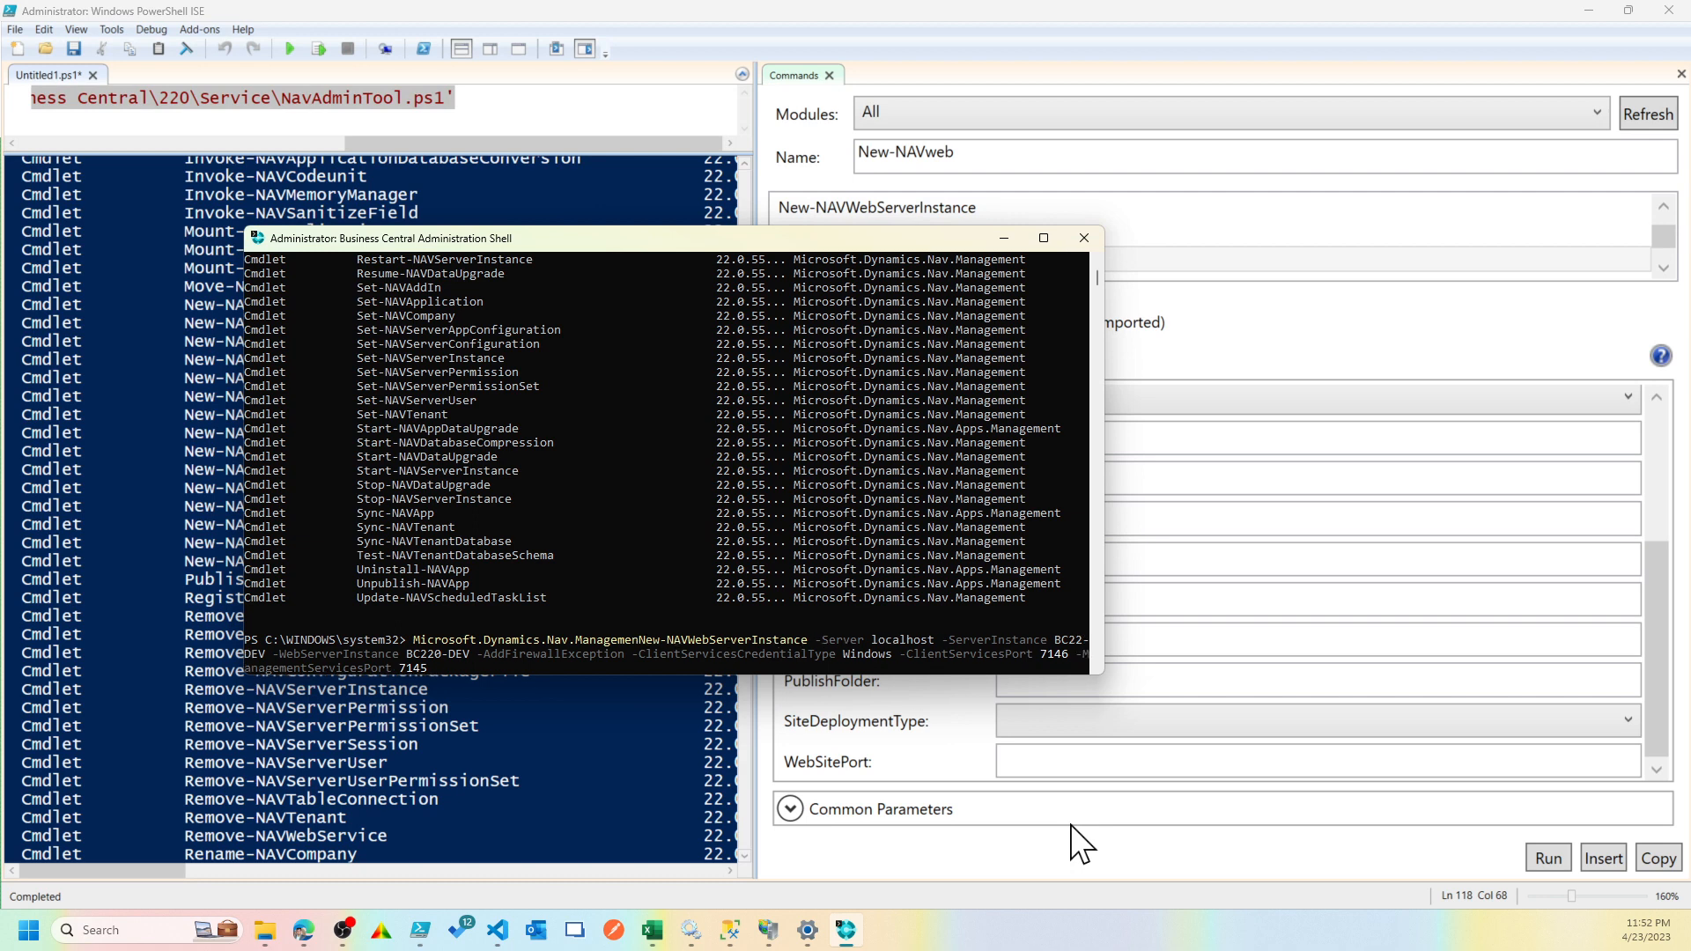
key("BackSpace")
key("BackSpace")
key("BackSpace")
key("BackSpace")
key("BackSpace")
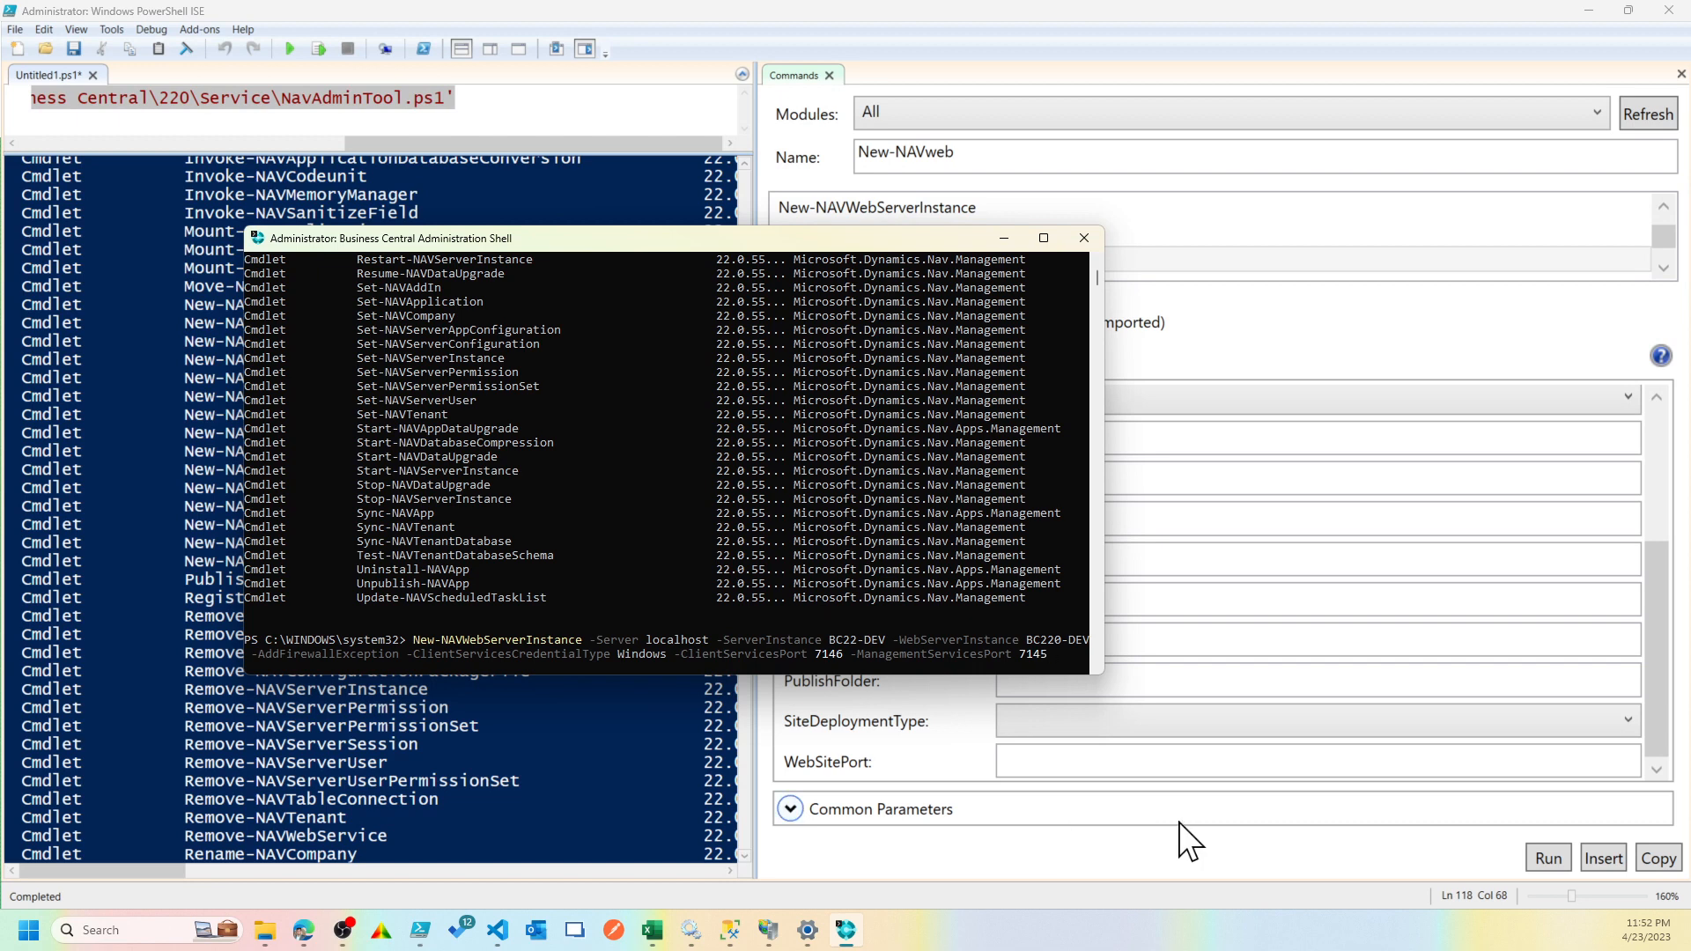
Step: Refresh the Business Central Web Client site in IIS Manager beside the shell, and run the New-NAVWebServerInstance command for BC220-DEV
left_click_drag(847, 234, 1322, 200)
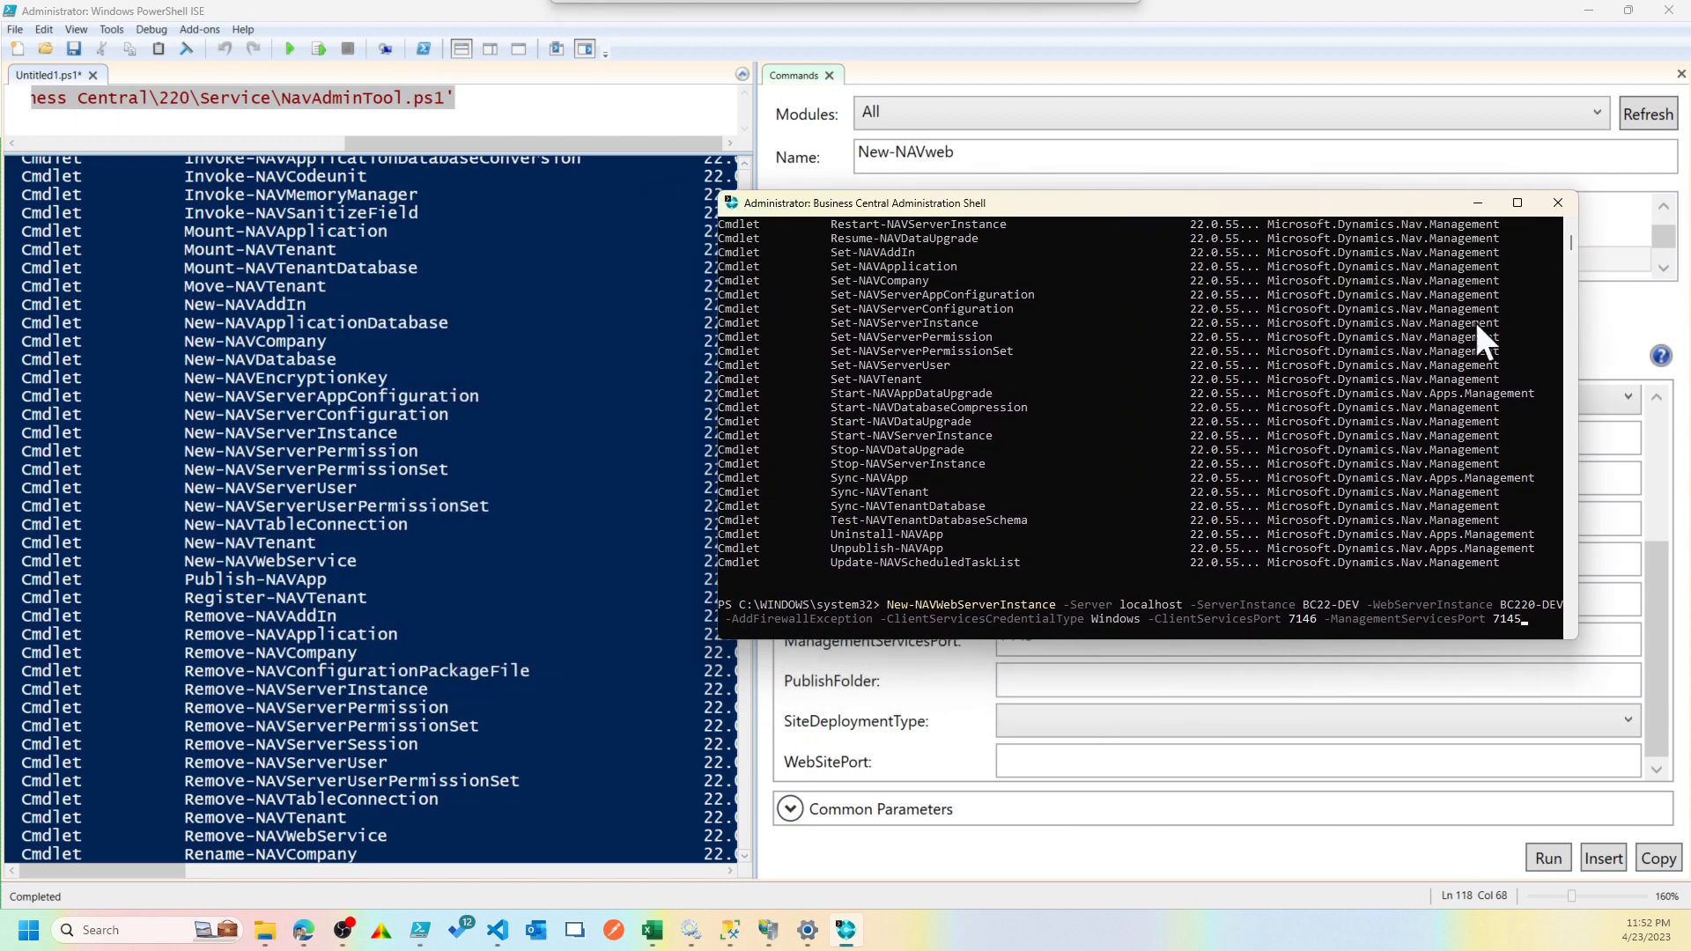
left_click(768, 931)
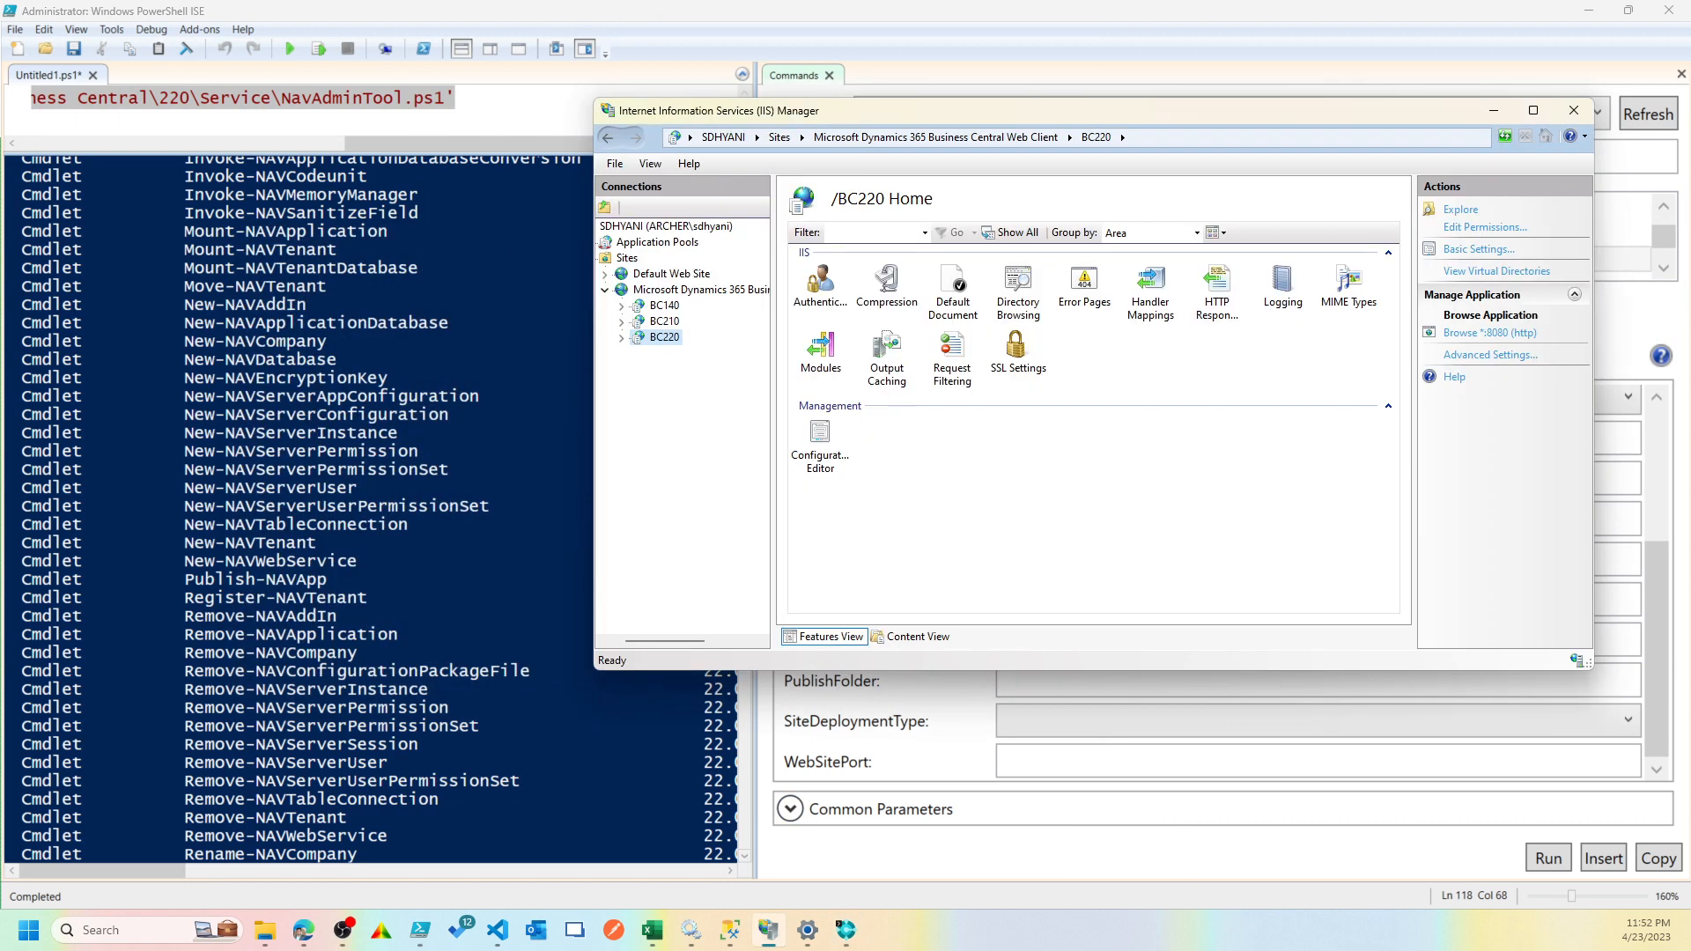
right_click(705, 406)
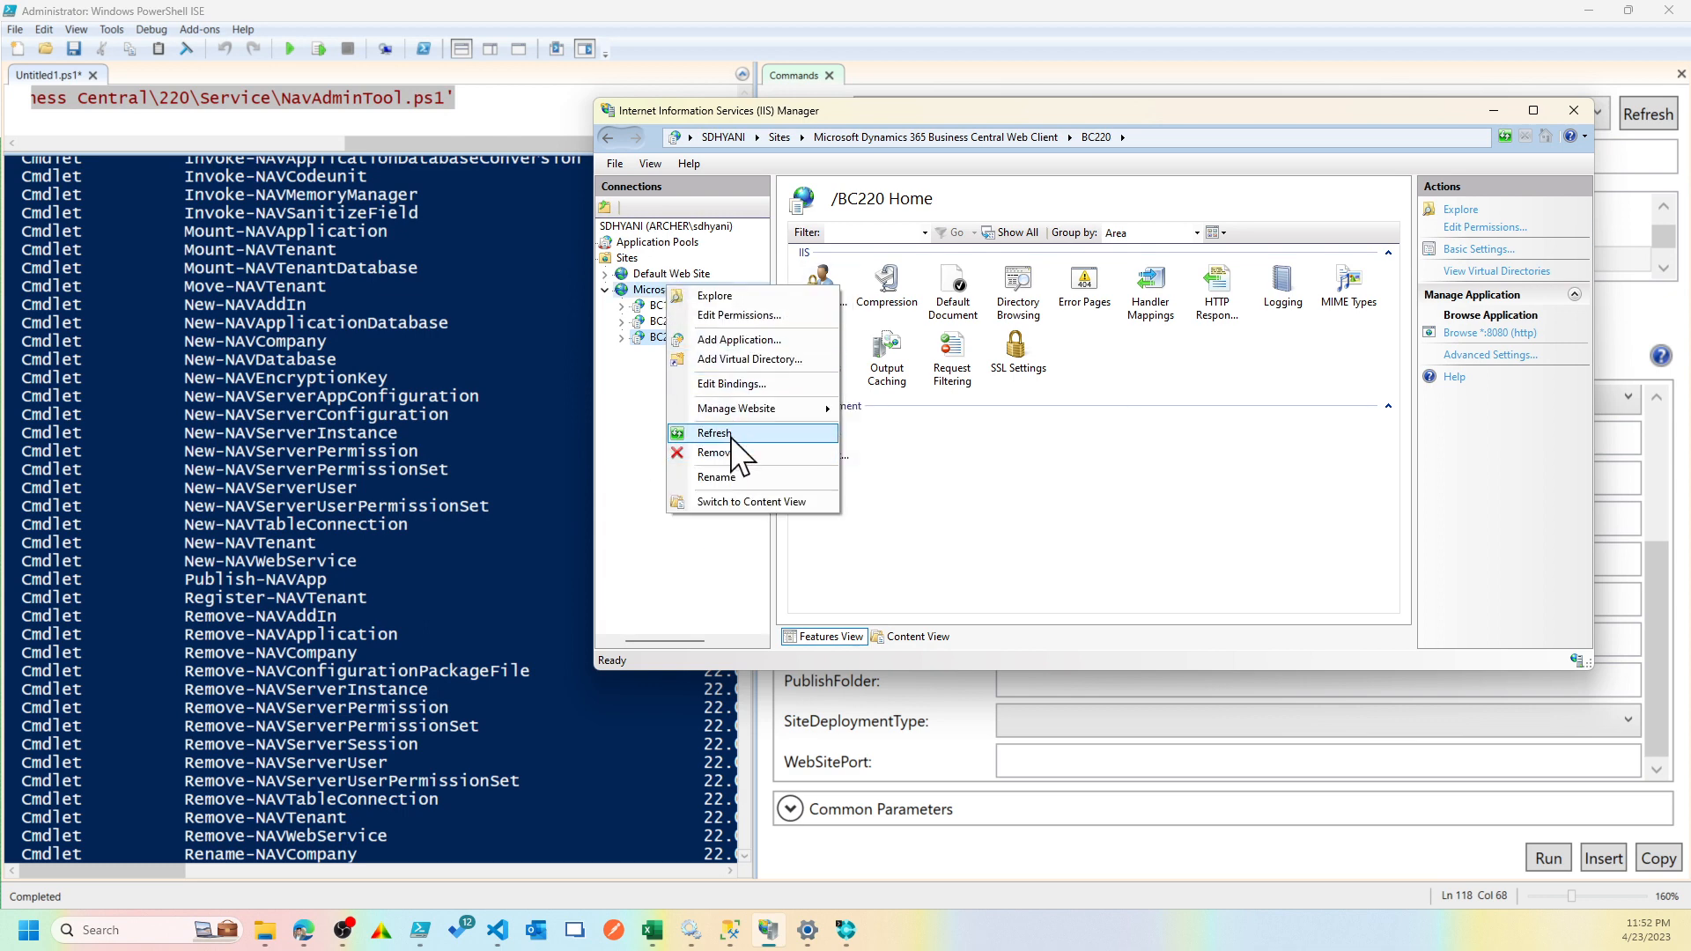
left_click(753, 526)
left_click_drag(1011, 108, 591, 304)
left_click(928, 204)
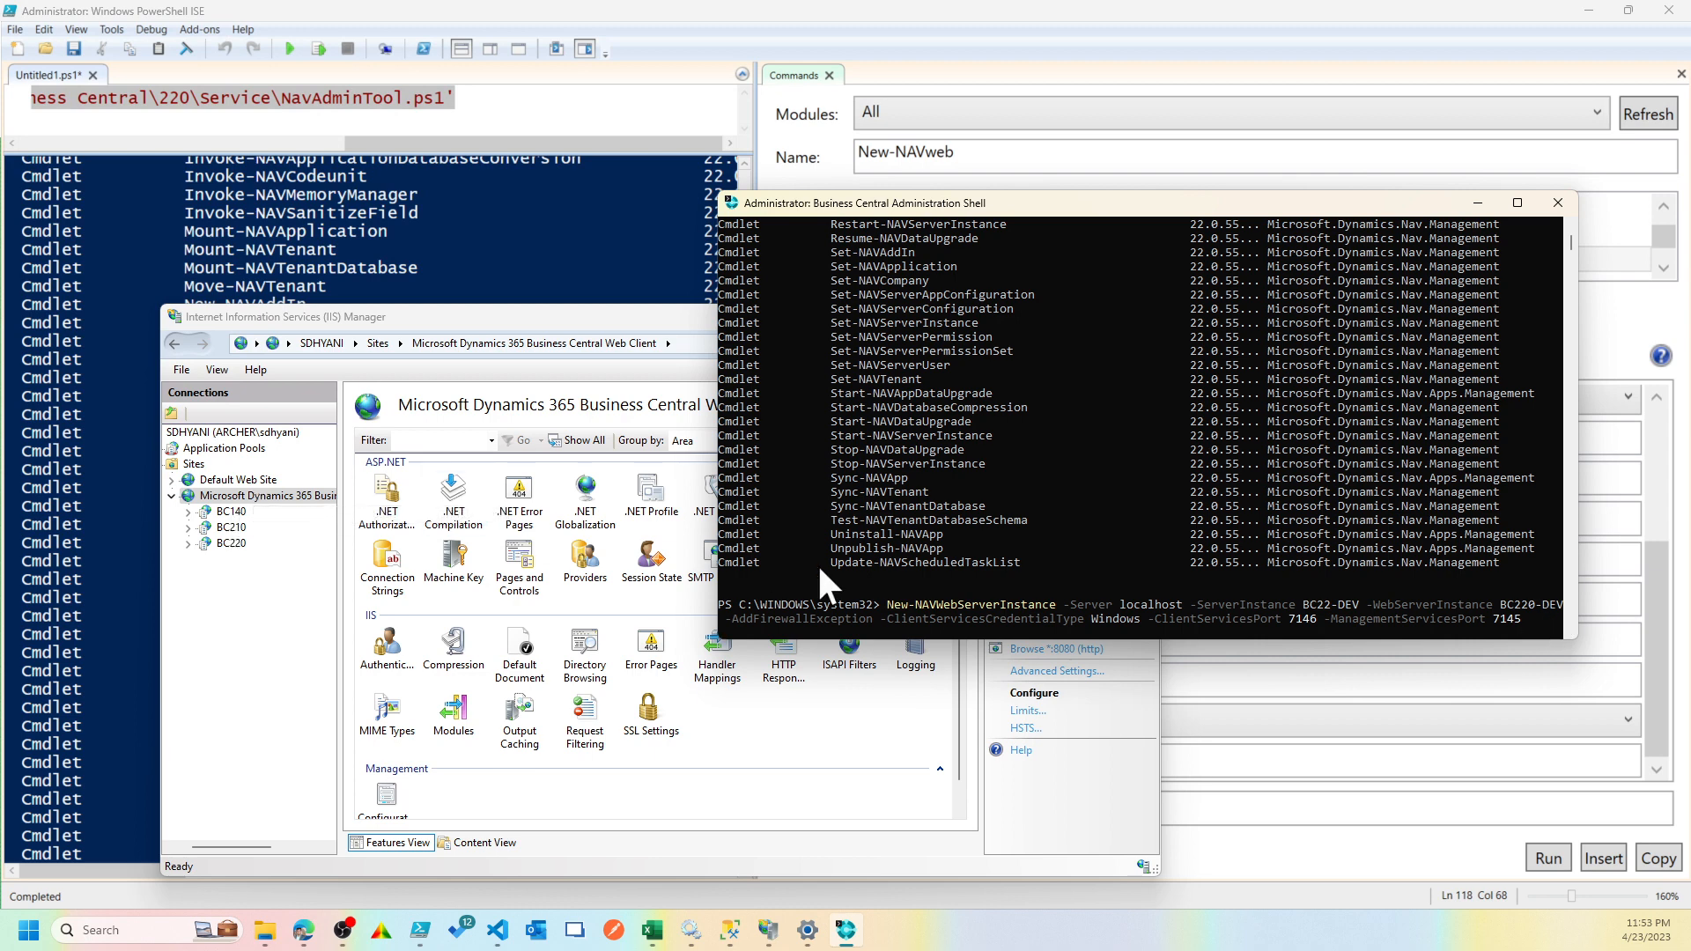
Step: Refresh the Business Central Web Client site in IIS Manager and compare the BC220-DEV application with BC220
right_click(308, 501)
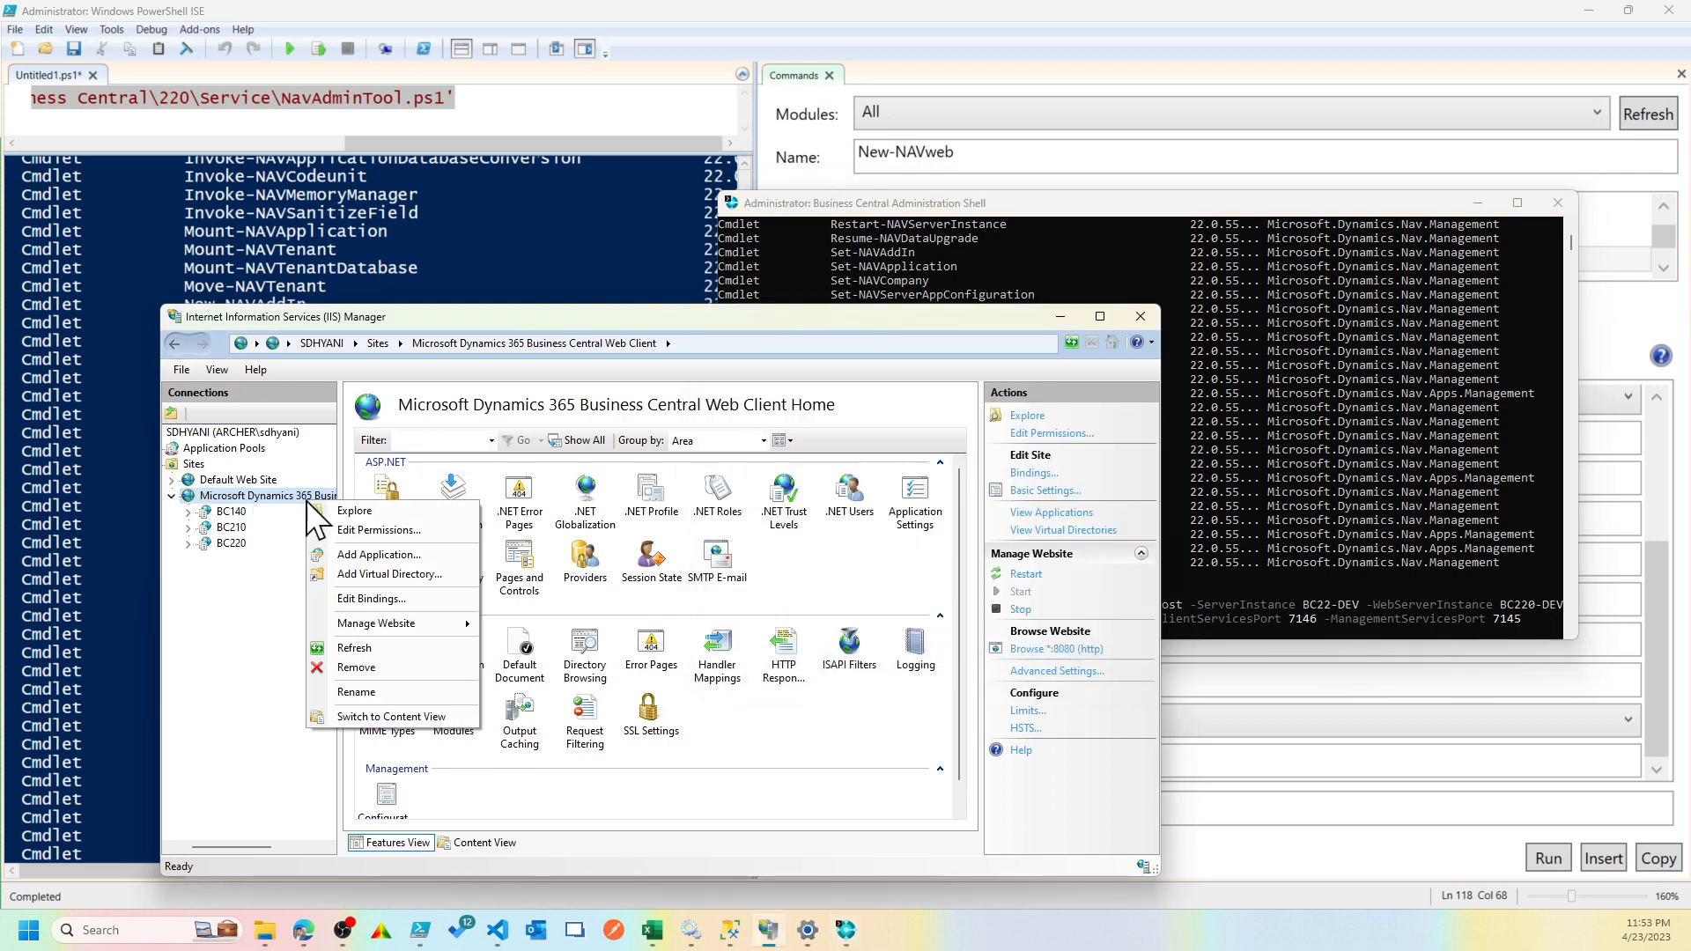
left_click(387, 649)
left_click(1045, 202)
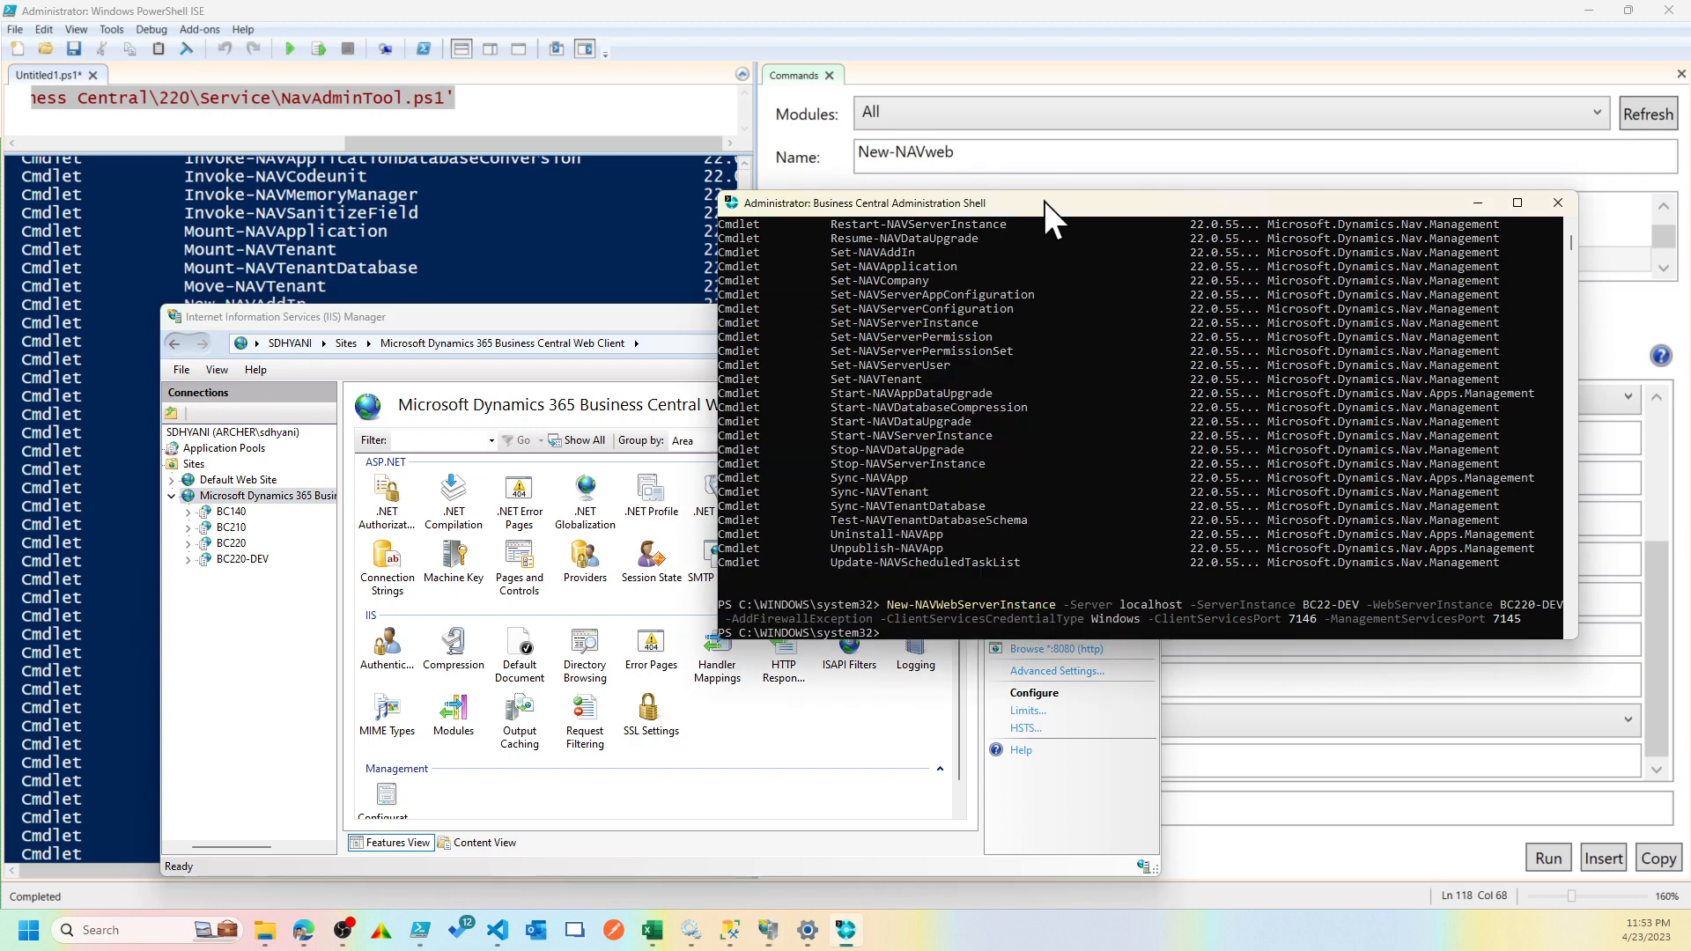
left_click(264, 604)
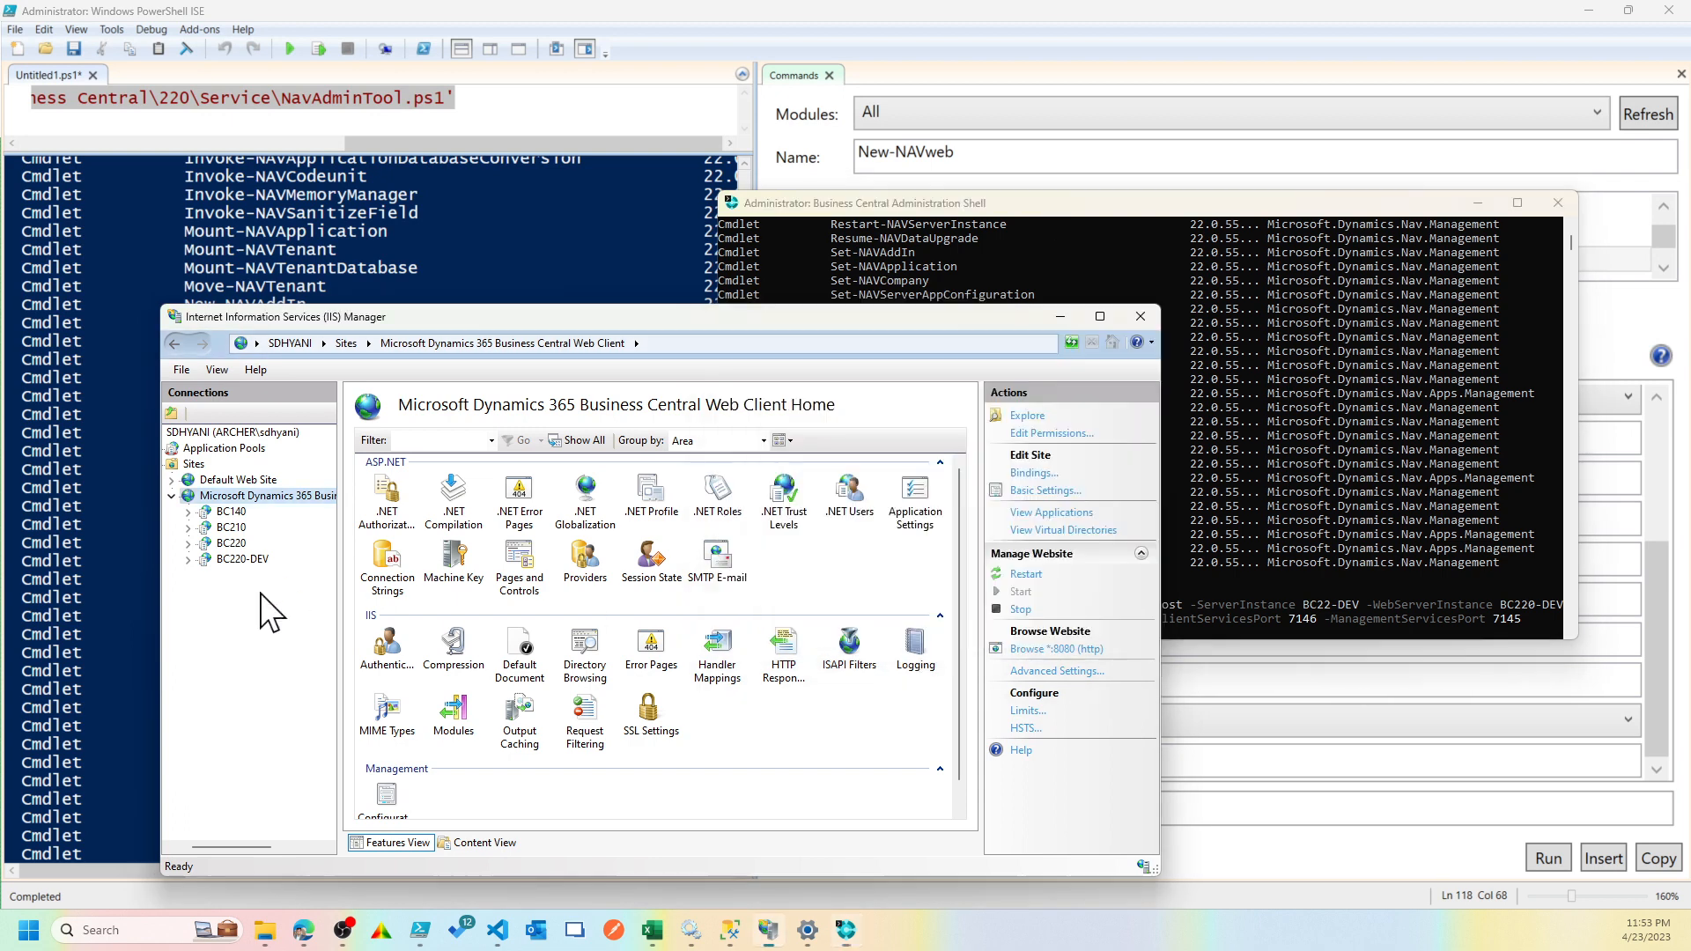
left_click(254, 558)
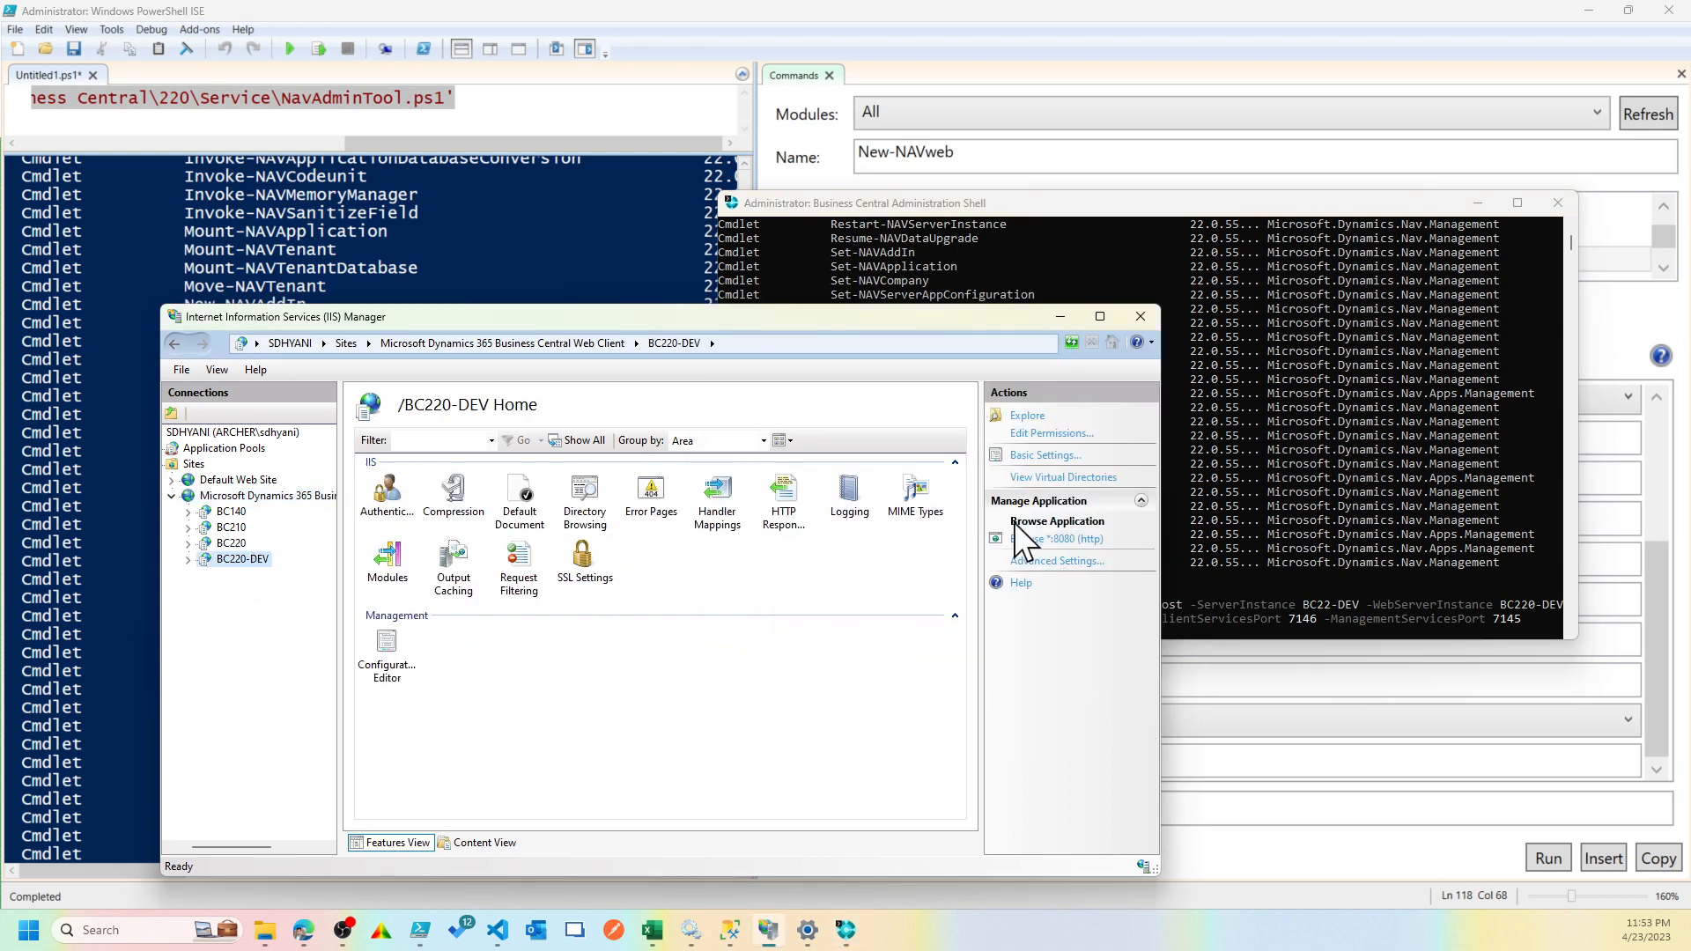
left_click(232, 543)
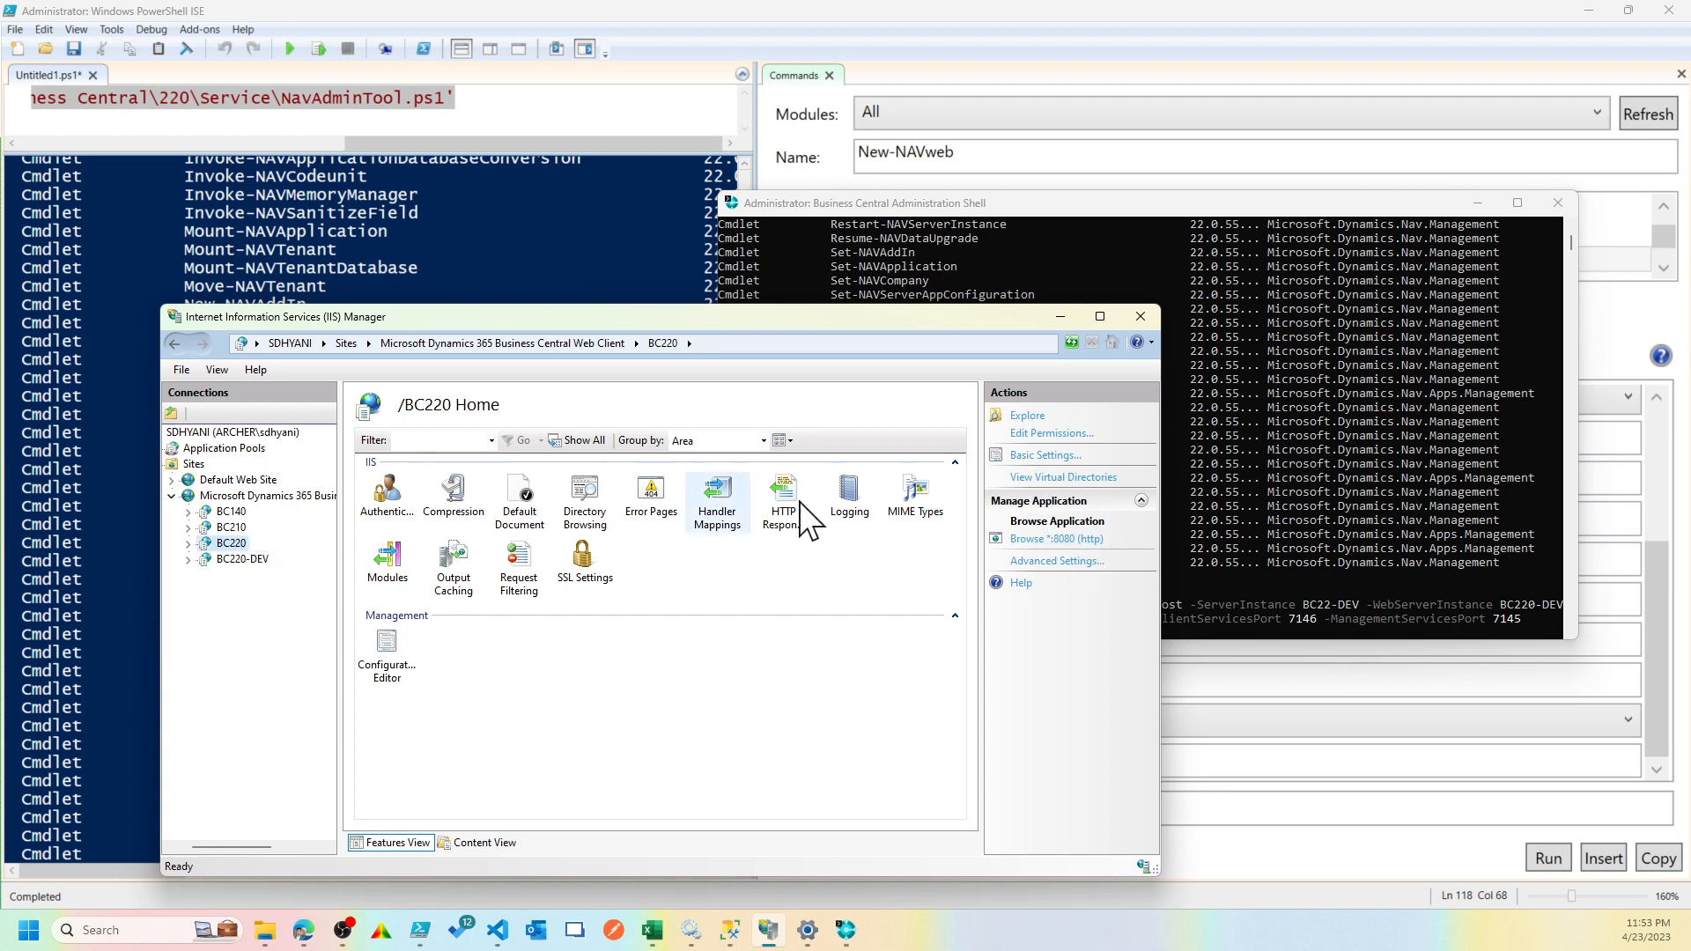
left_click(234, 556)
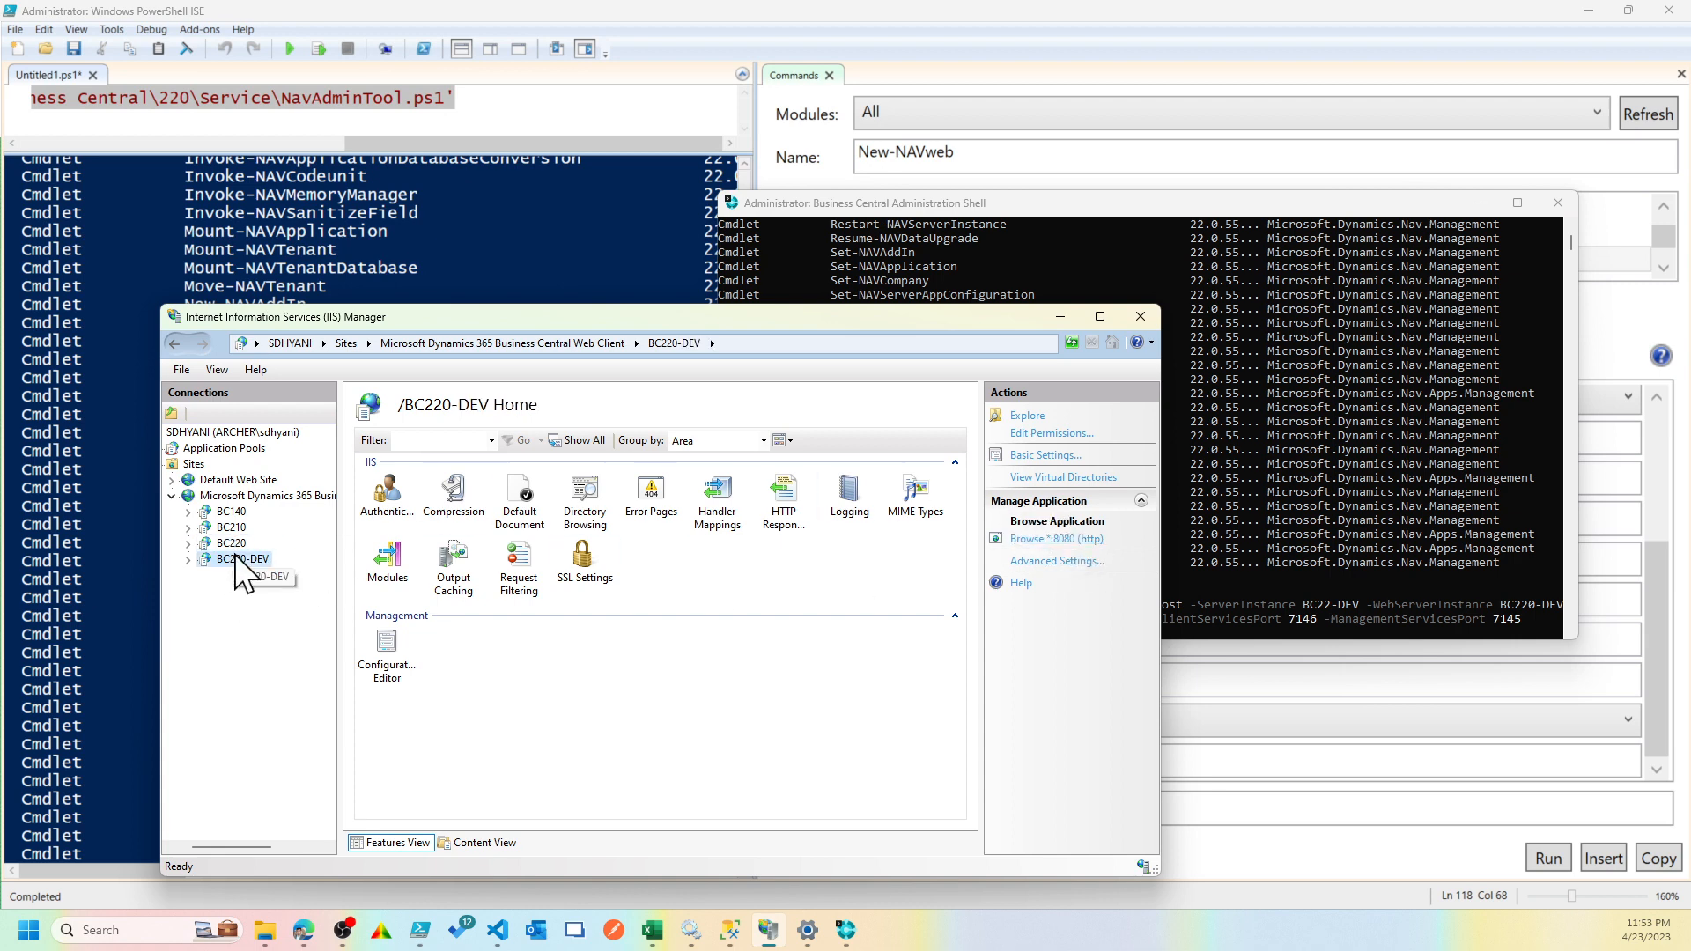
Step: Explore the BC220-DEV application's folder and check its location beside BC220 in wwwroot
right_click(235, 555)
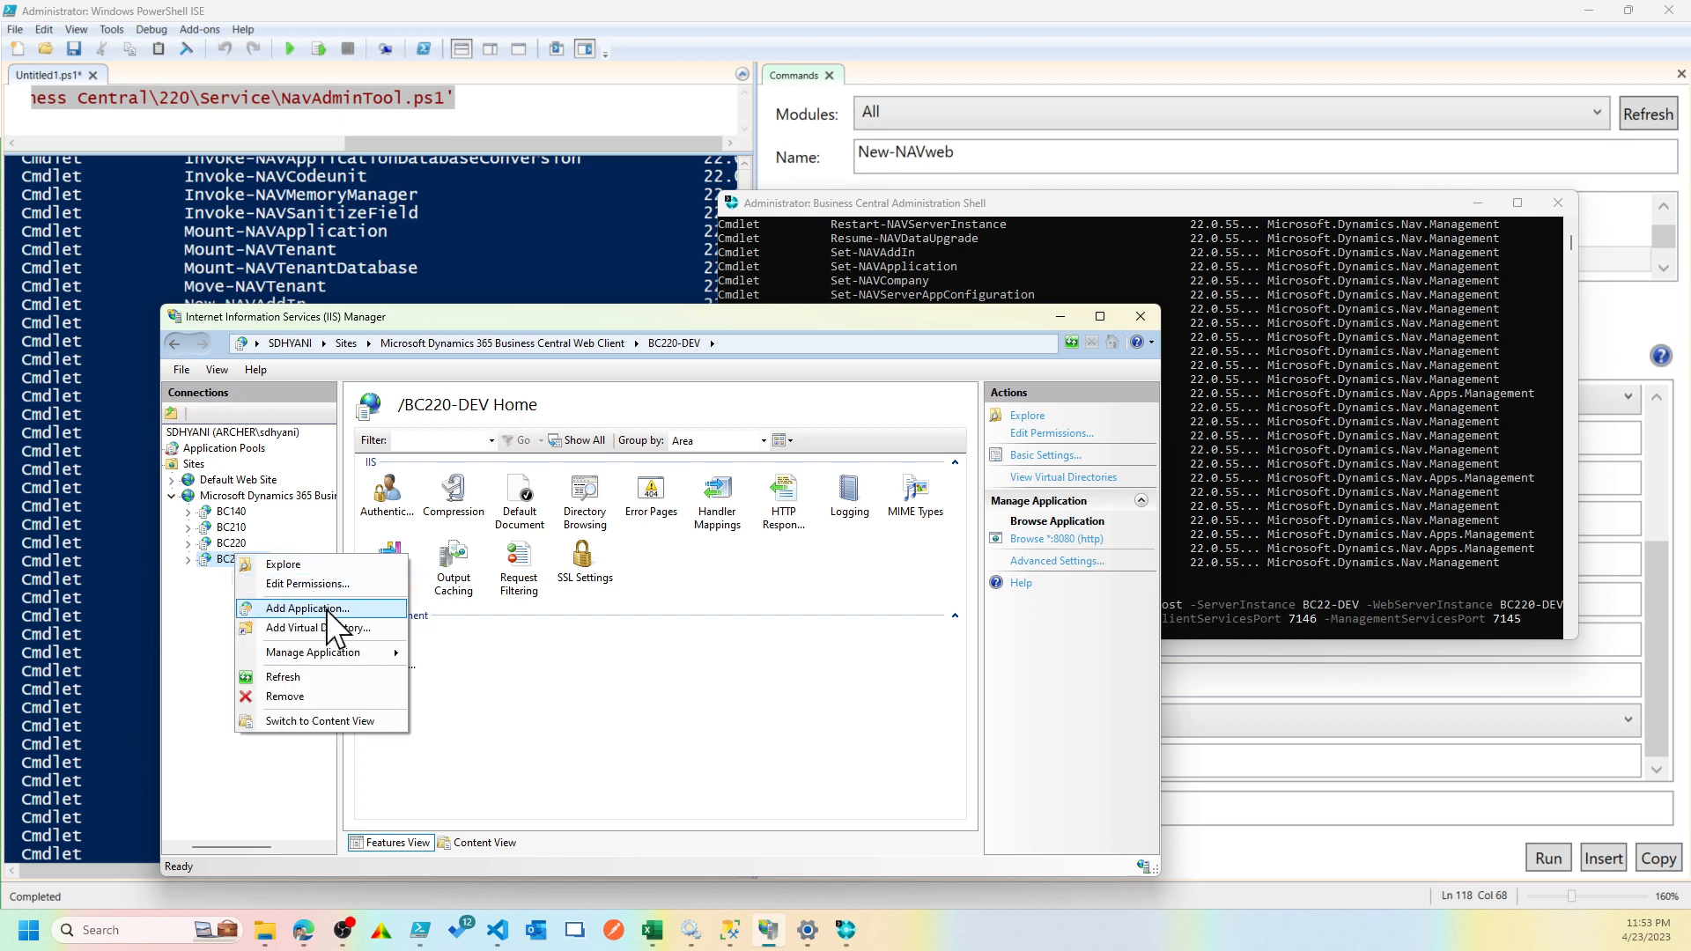
left_click(322, 567)
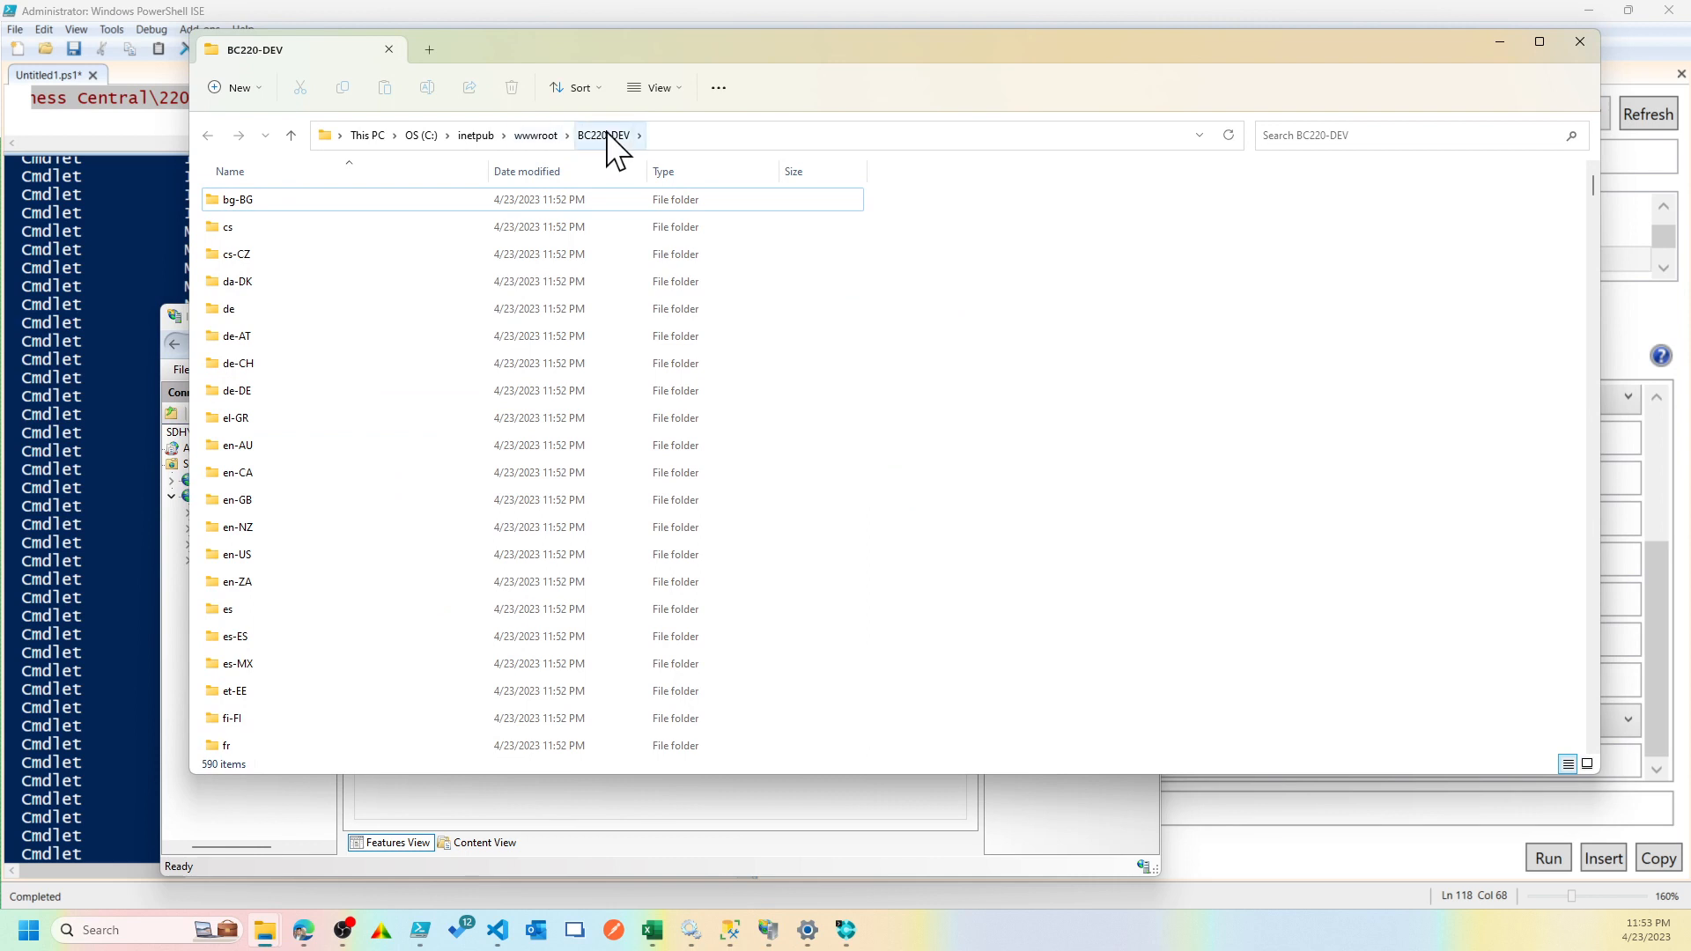
left_click(535, 135)
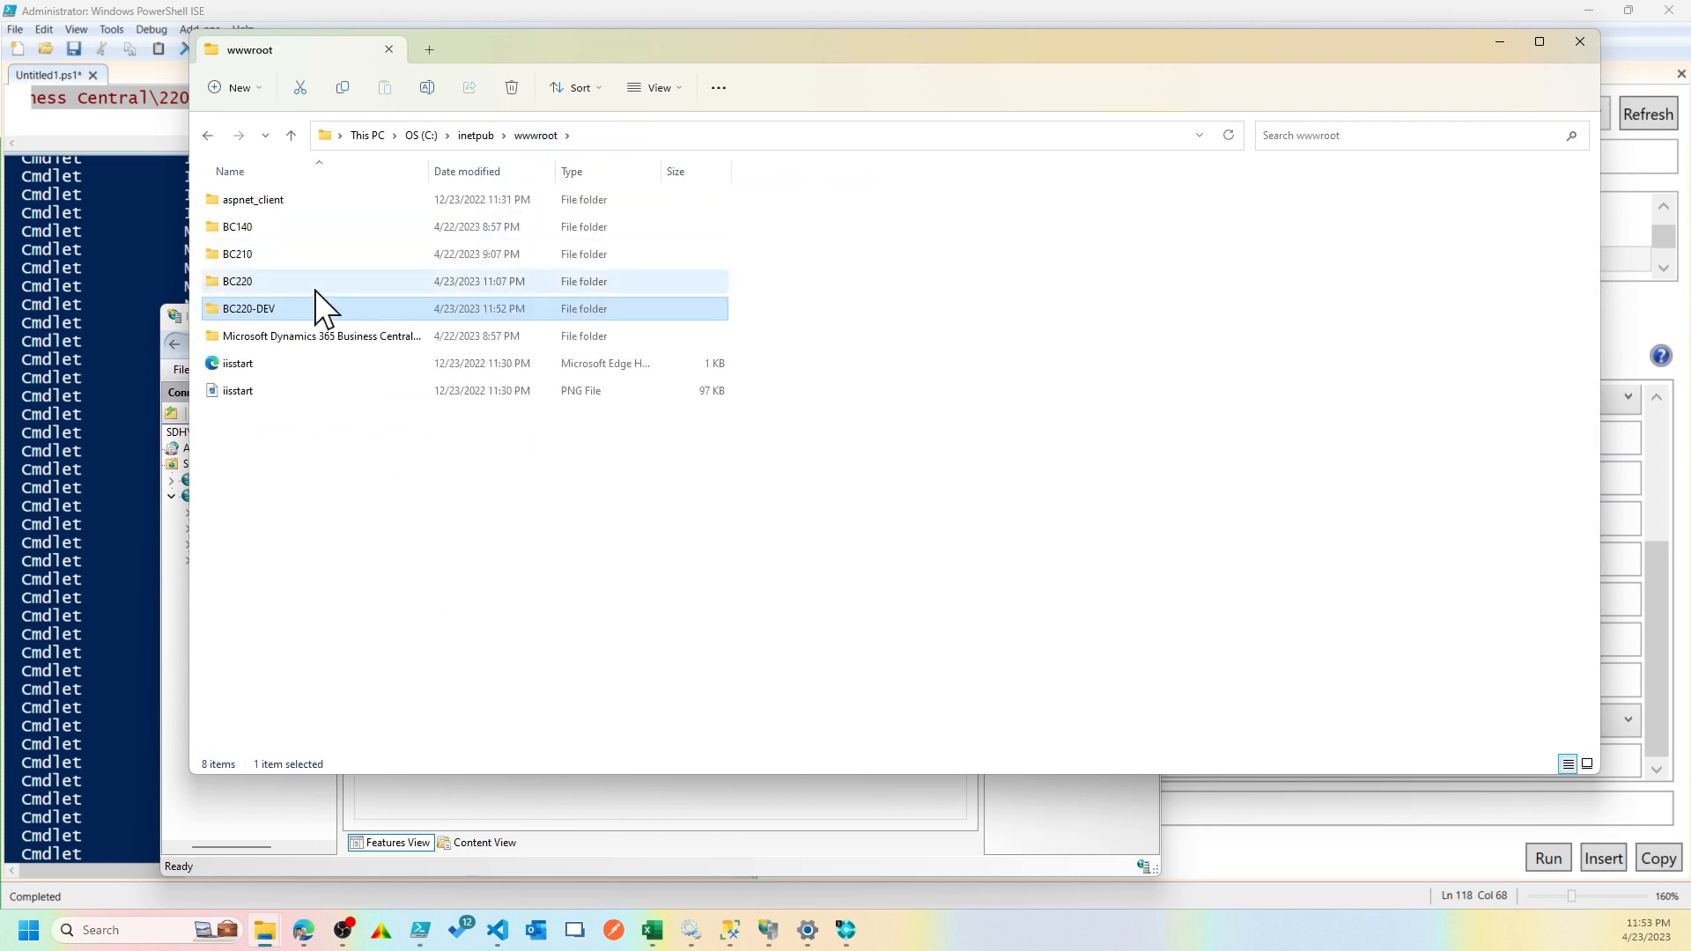
left_click(235, 282)
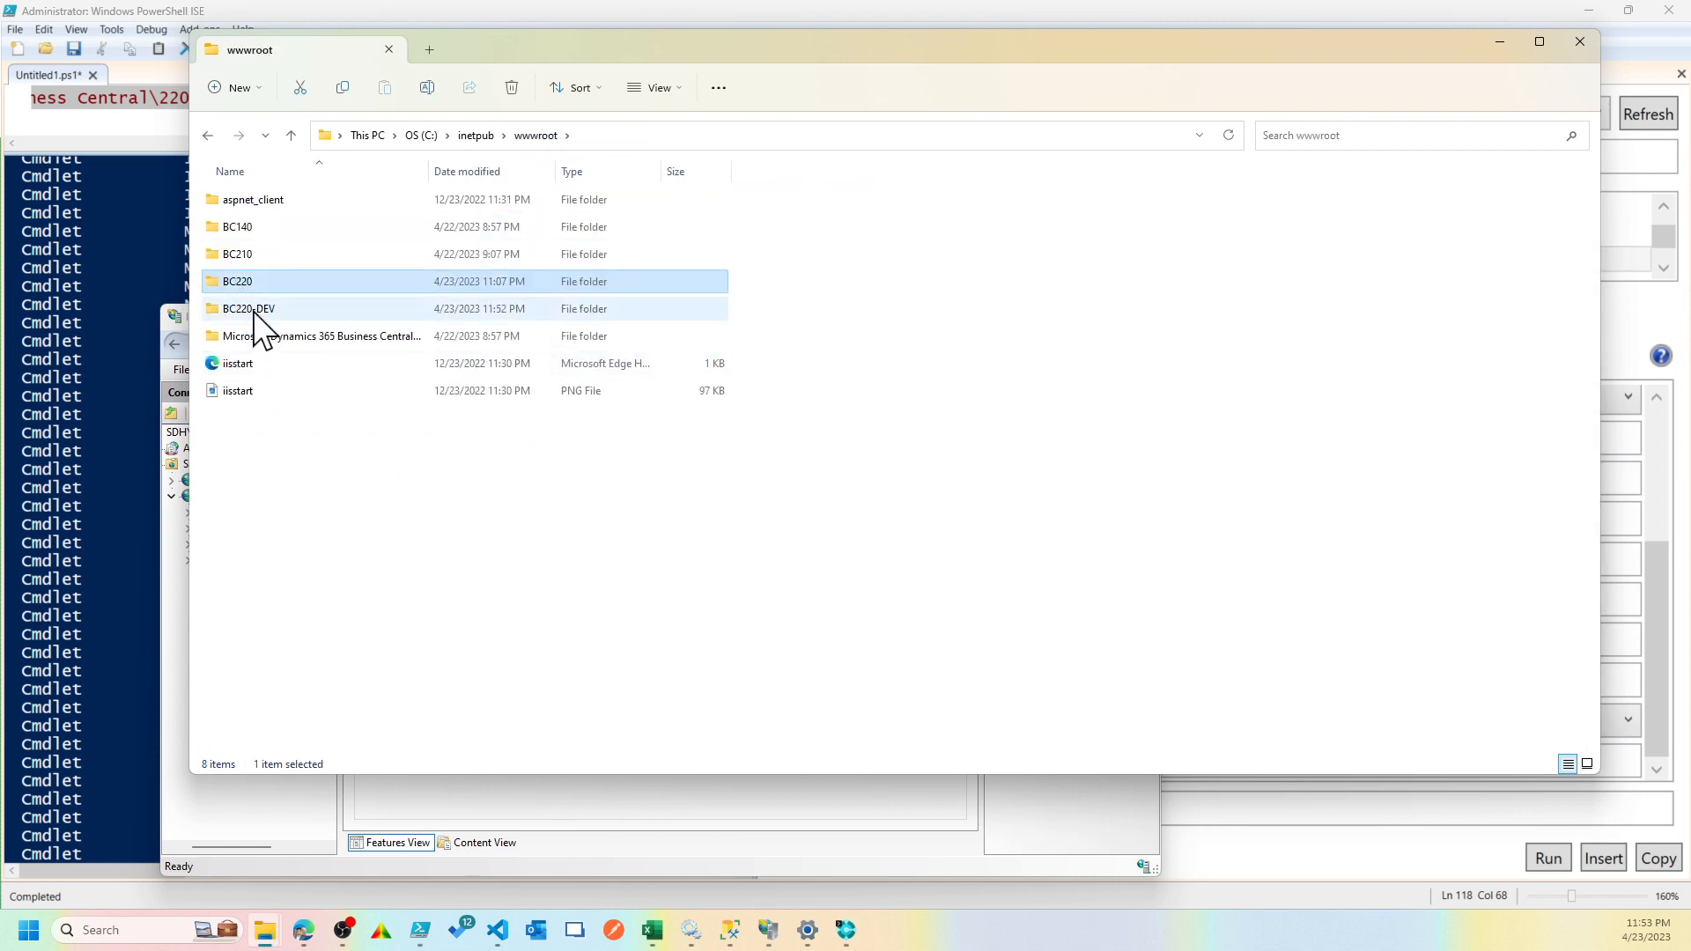
double_click(253, 310)
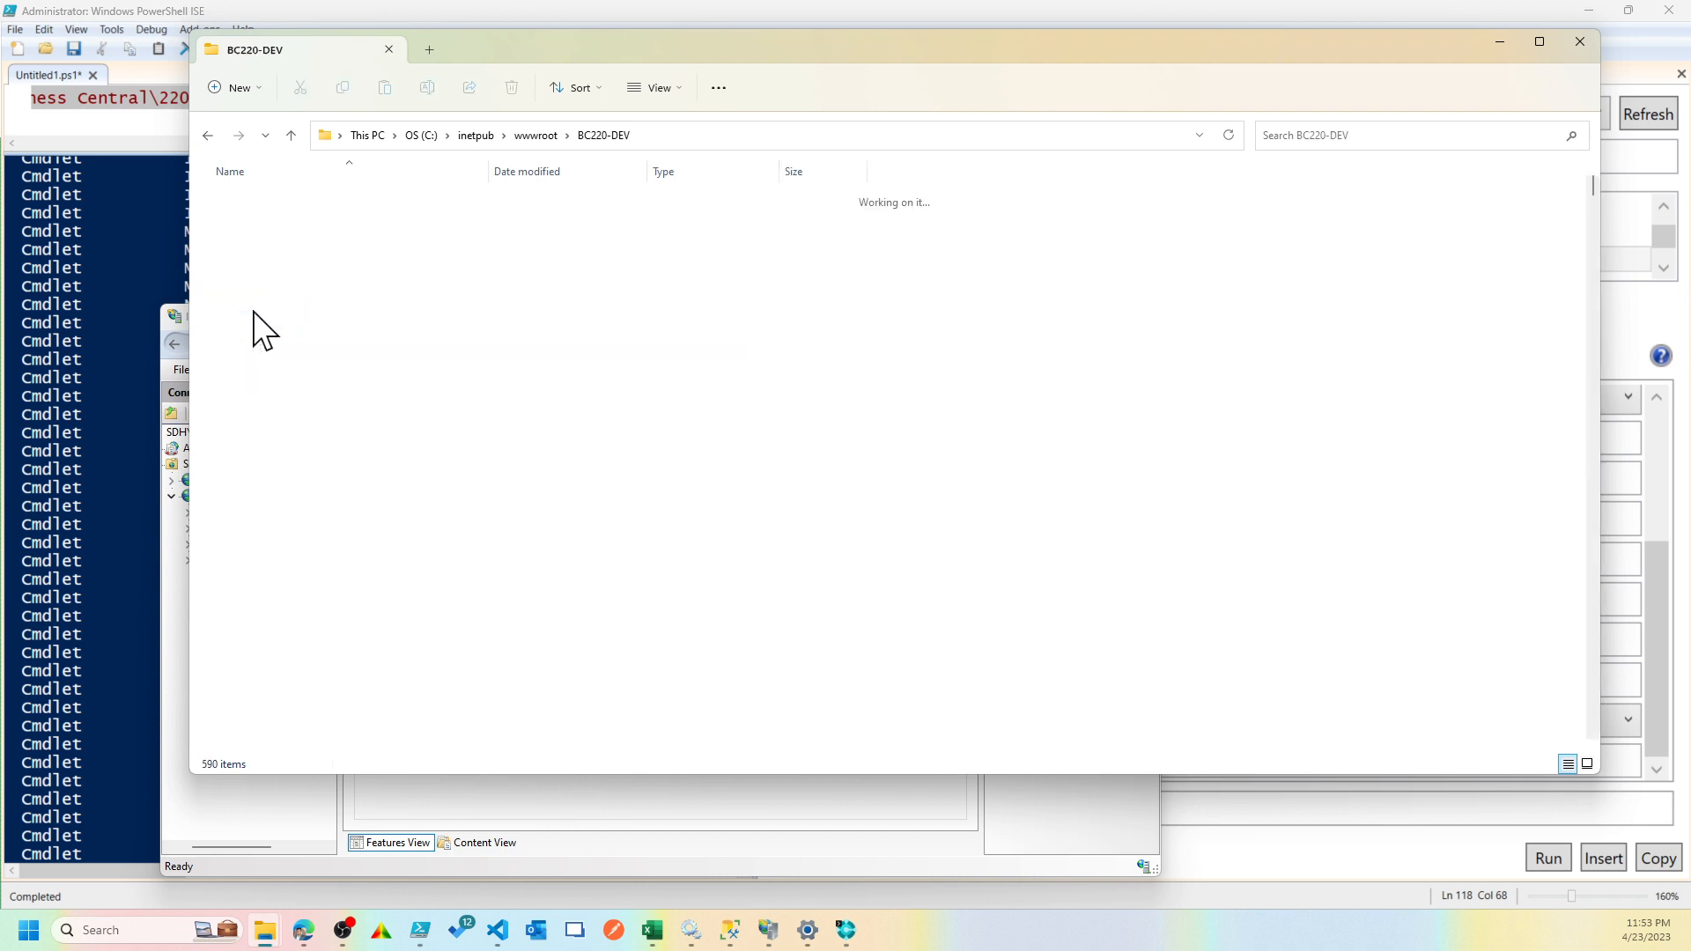
Step: Filter the BC220-DEV folder to Configuration Source File and JSON Source File types, and open navsettings in Visual Studio Code
left_click(772, 171)
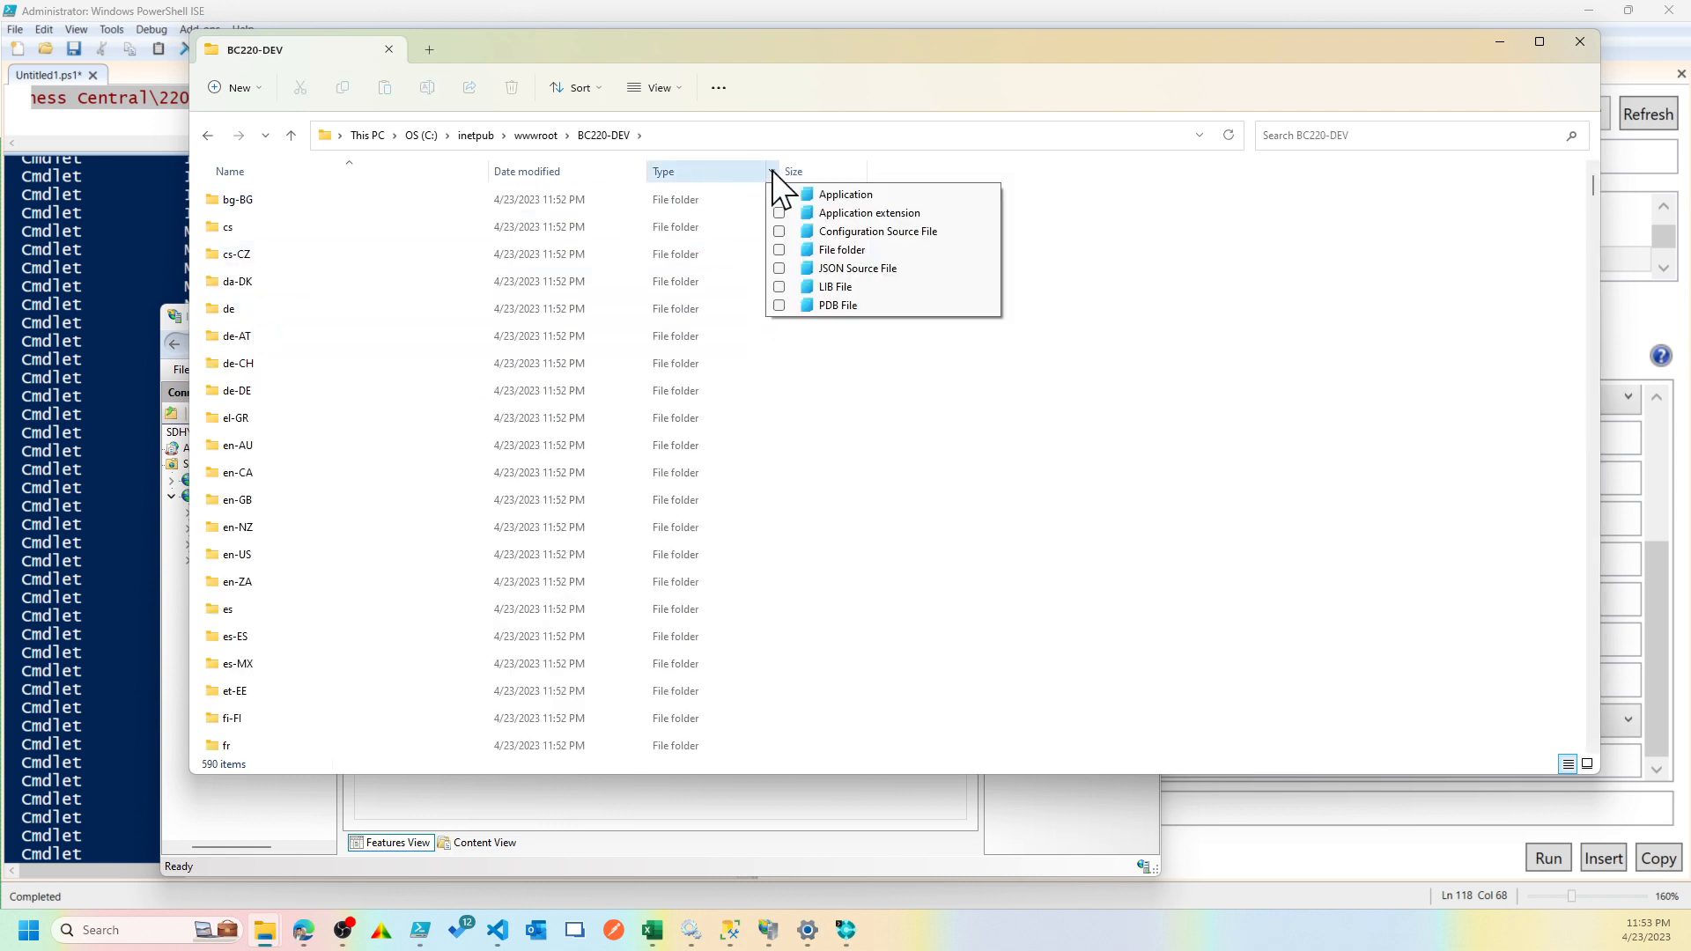
left_click(778, 230)
left_click(778, 268)
left_click(309, 467)
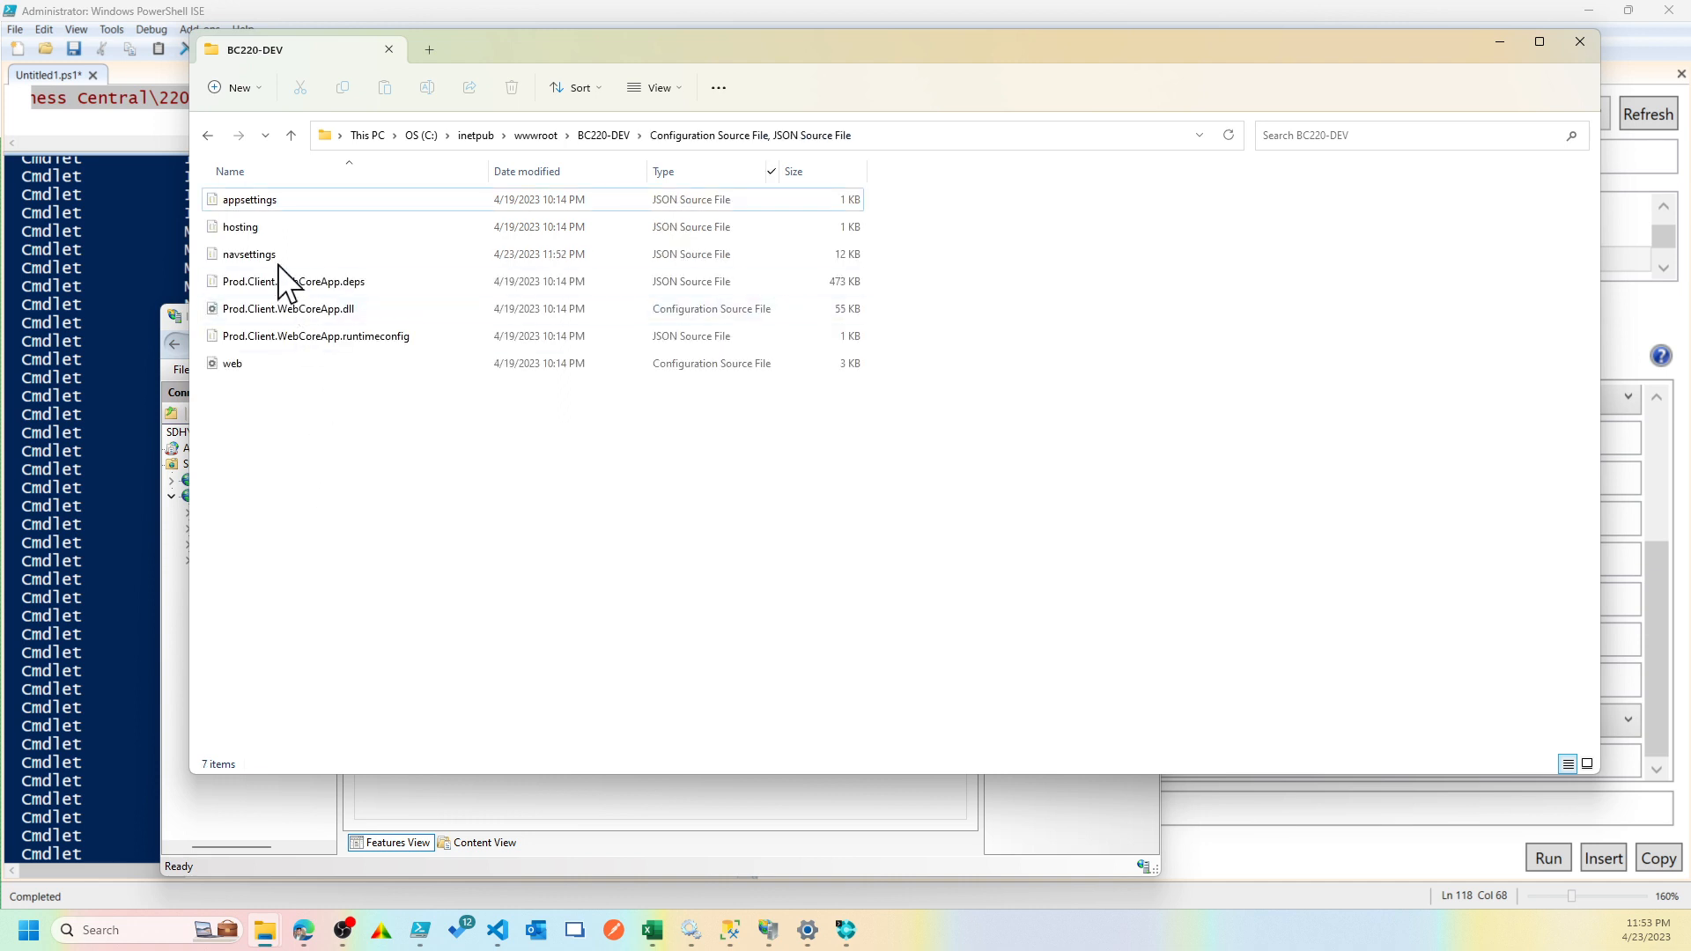
left_click(263, 254)
right_click(262, 254)
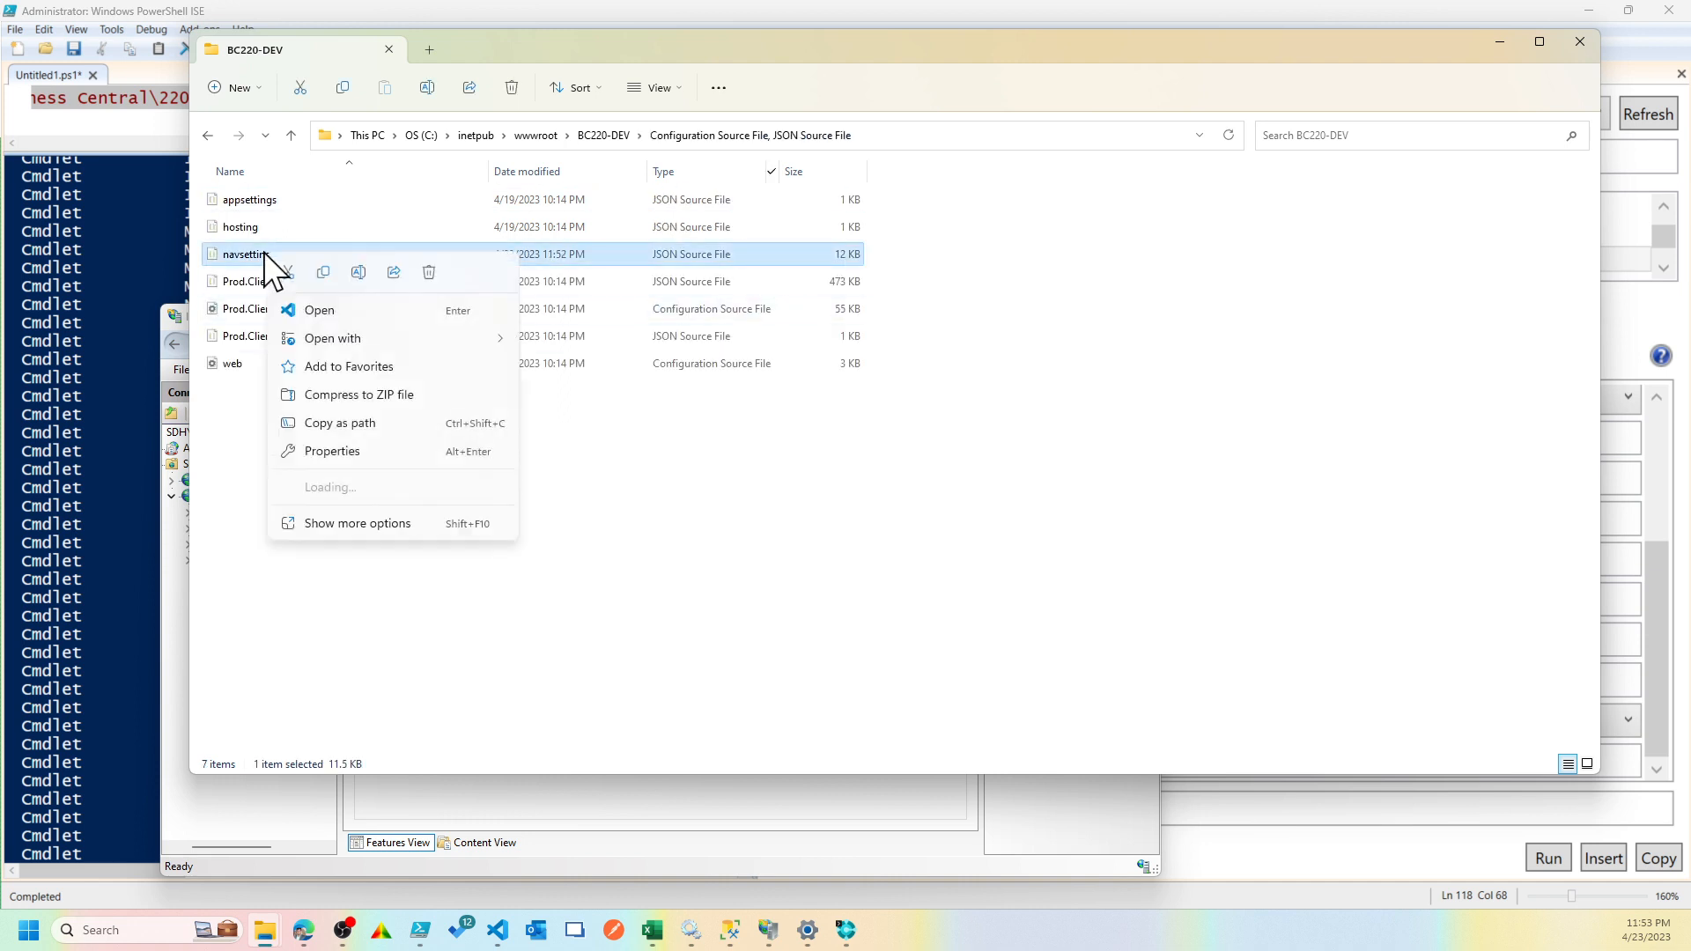
left_click(326, 310)
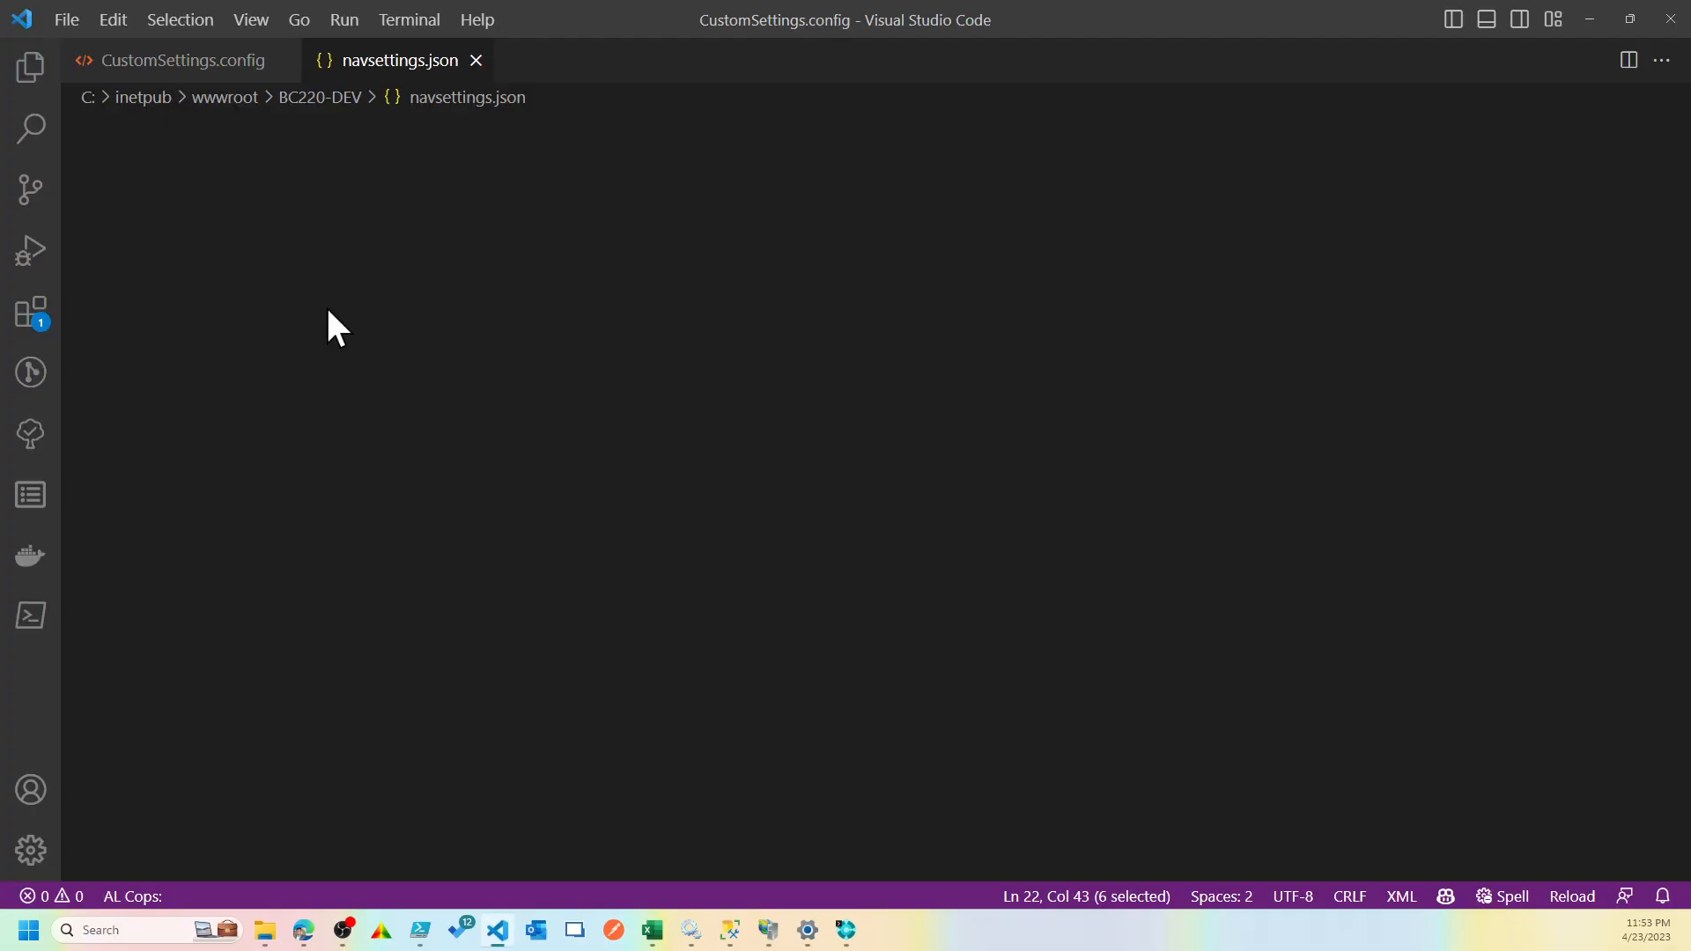
Step: Check ServerInstance, ClientServicesPort and ManagementServicesPort in navsettings.json, look through the remaining settings, and minimize the editor
scroll(779, 476, "down", 3)
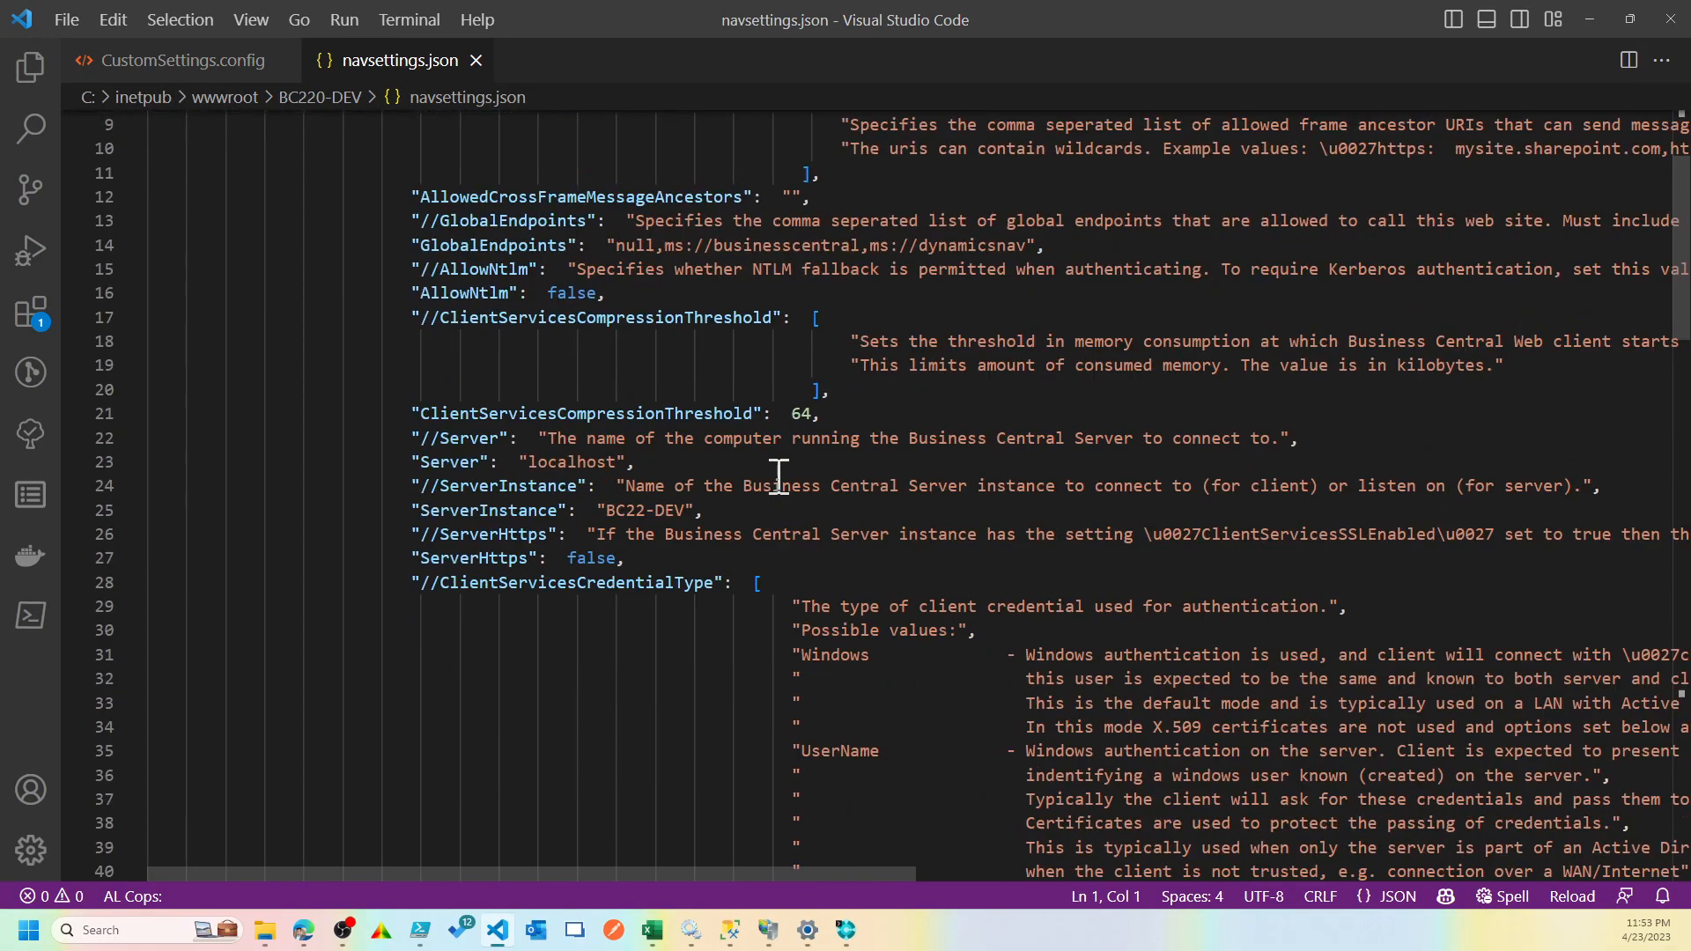
left_click_drag(710, 512, 384, 510)
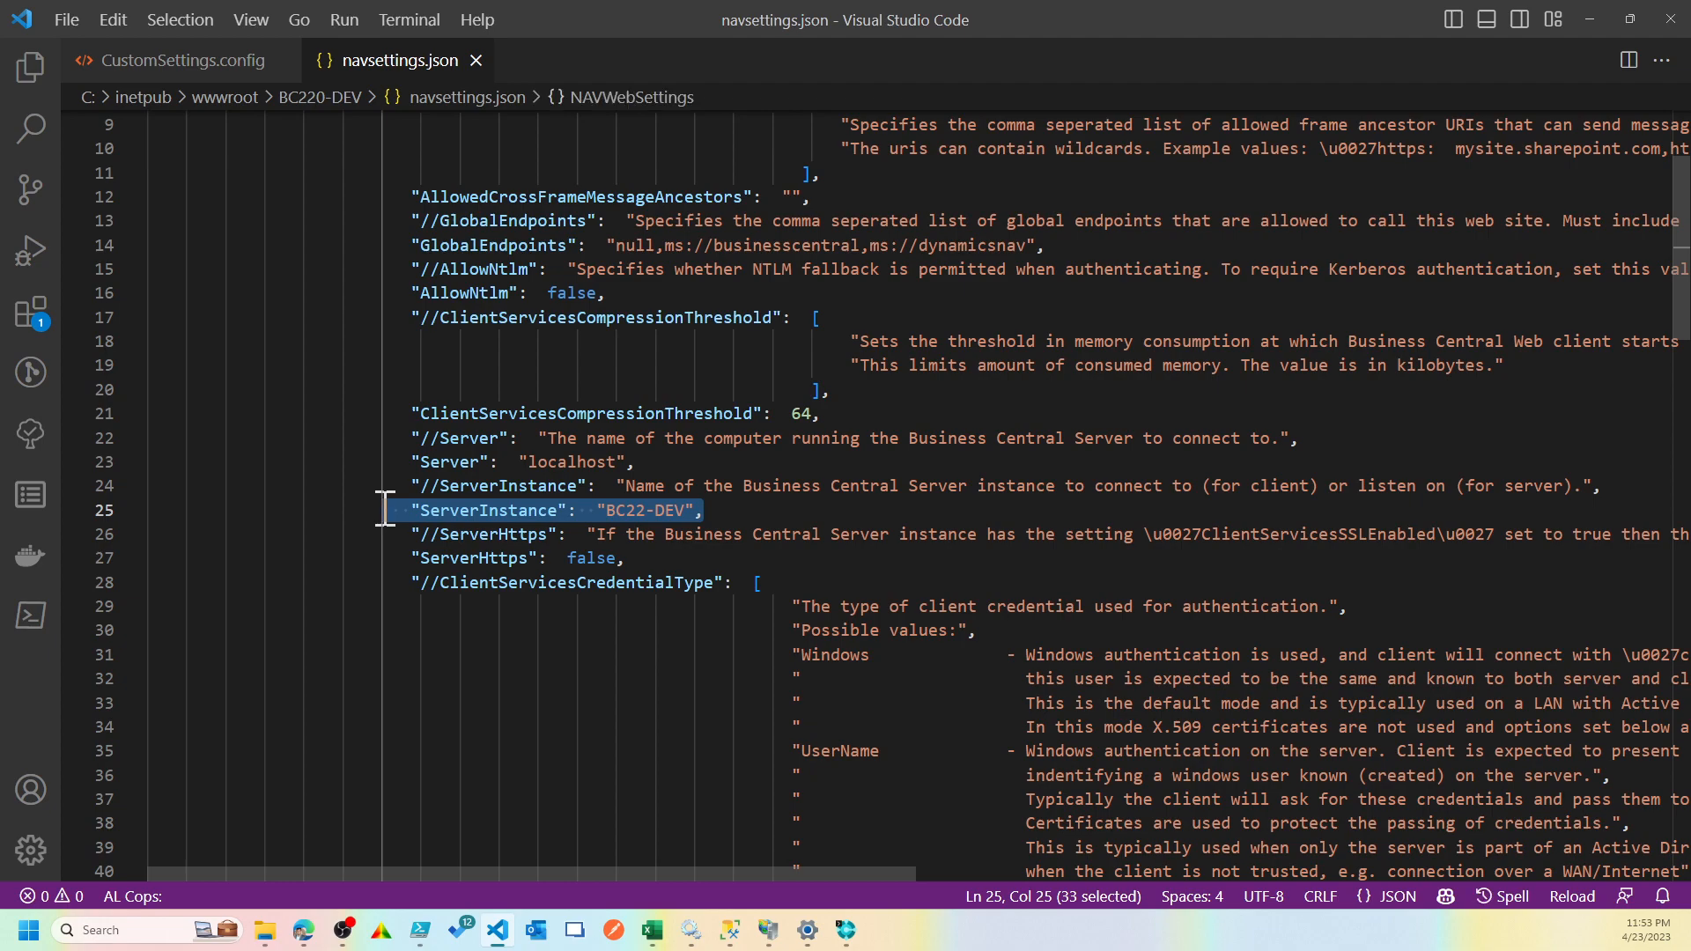
scroll(384, 510, "down", 13)
left_click_drag(413, 442, 403, 491)
left_click(728, 493)
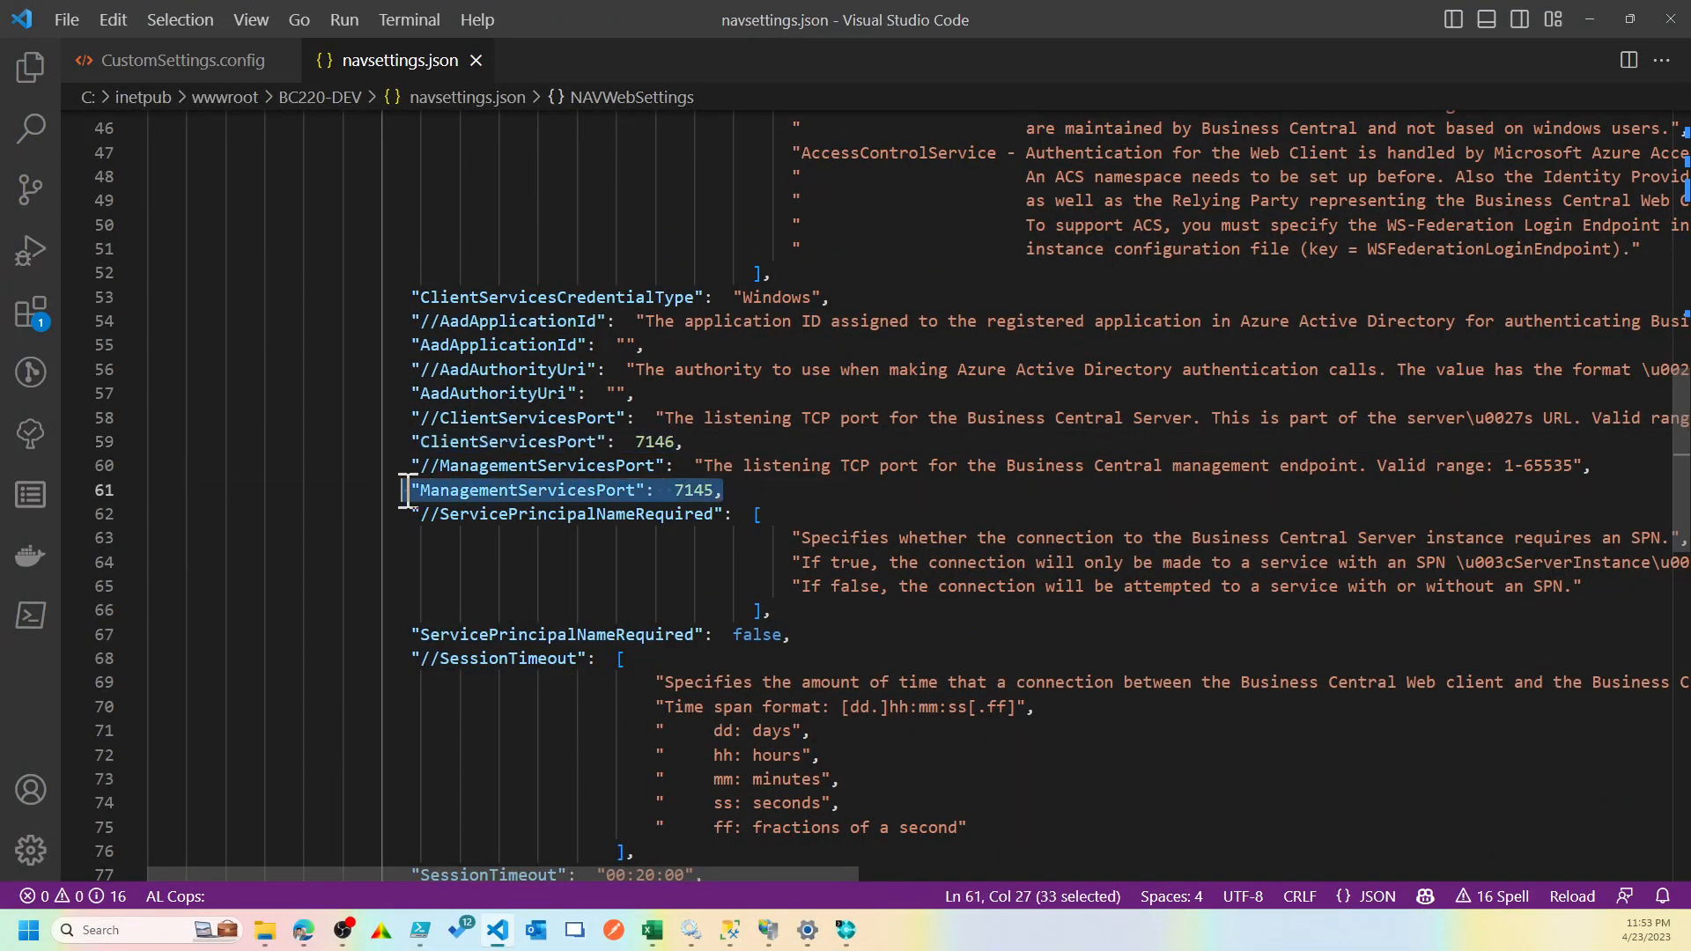
scroll(407, 488, "down", 3)
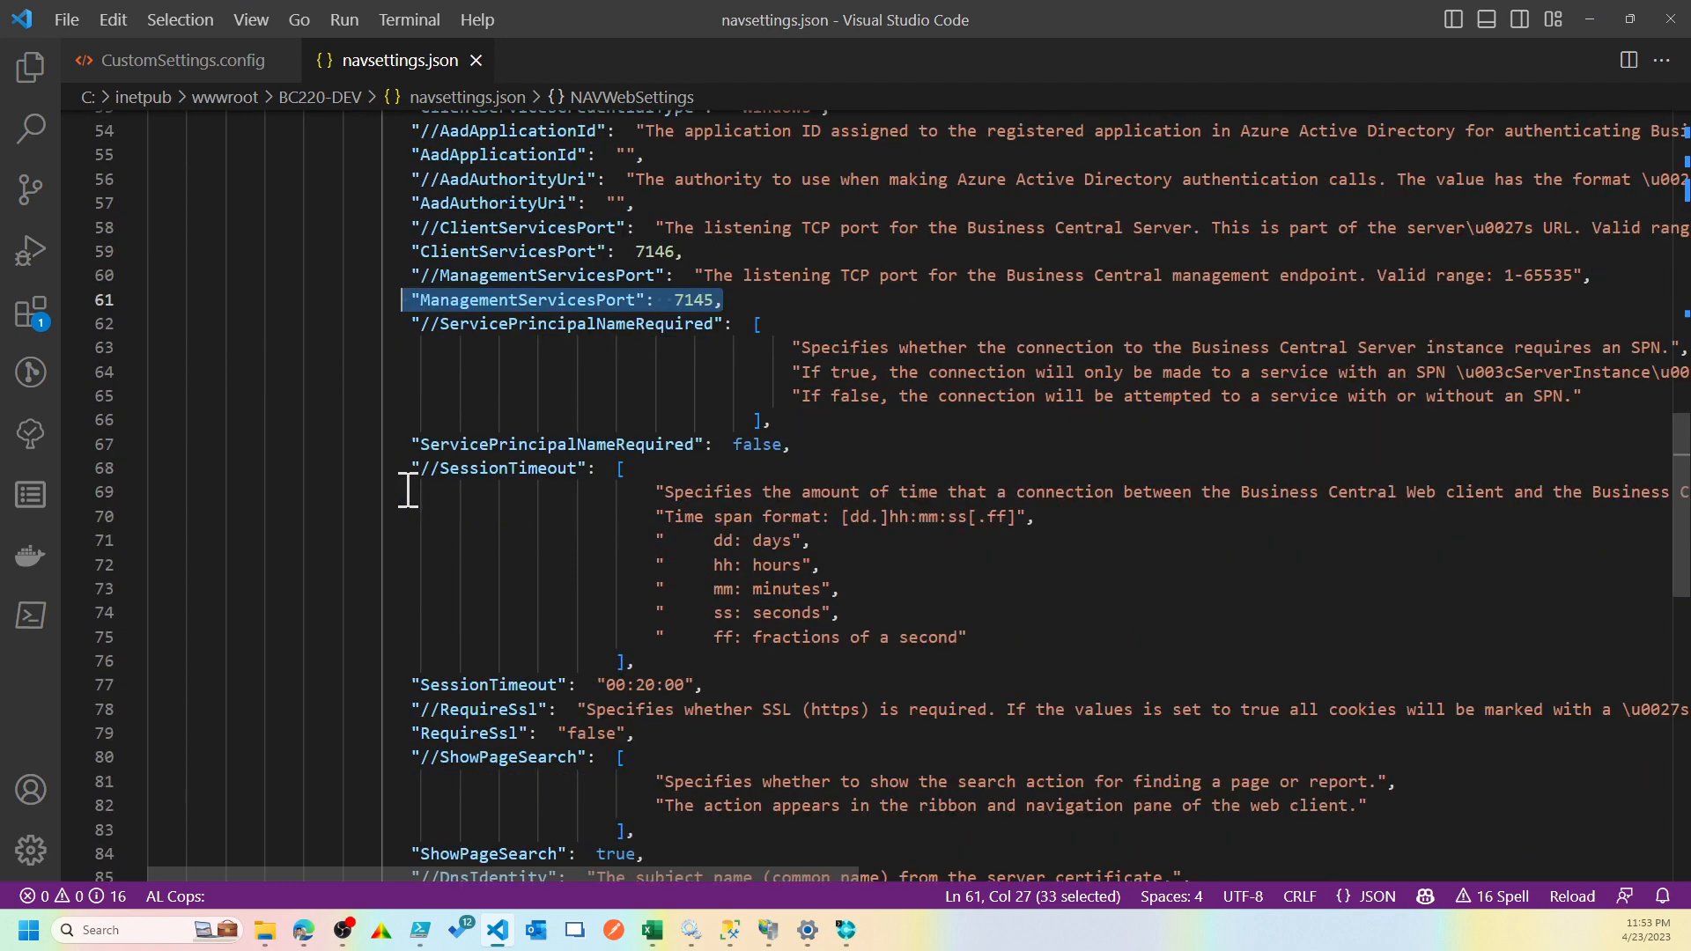
scroll(408, 490, "down", 4)
scroll(408, 489, "down", 4)
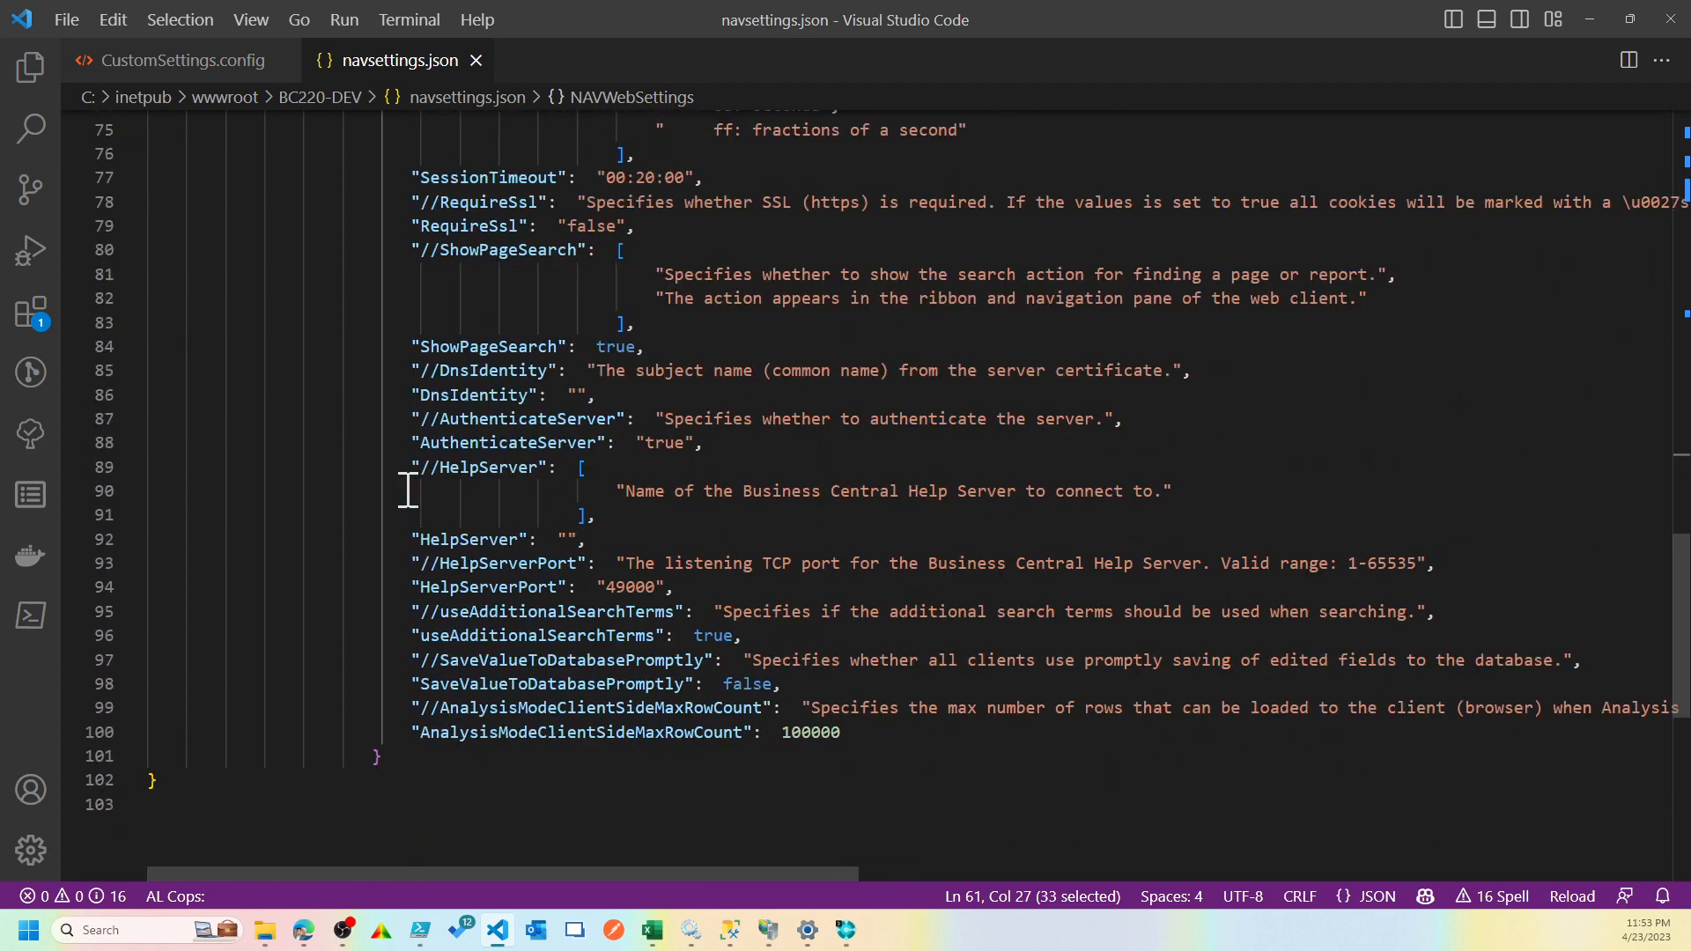
scroll(407, 489, "down", 1)
scroll(415, 473, "up", 10)
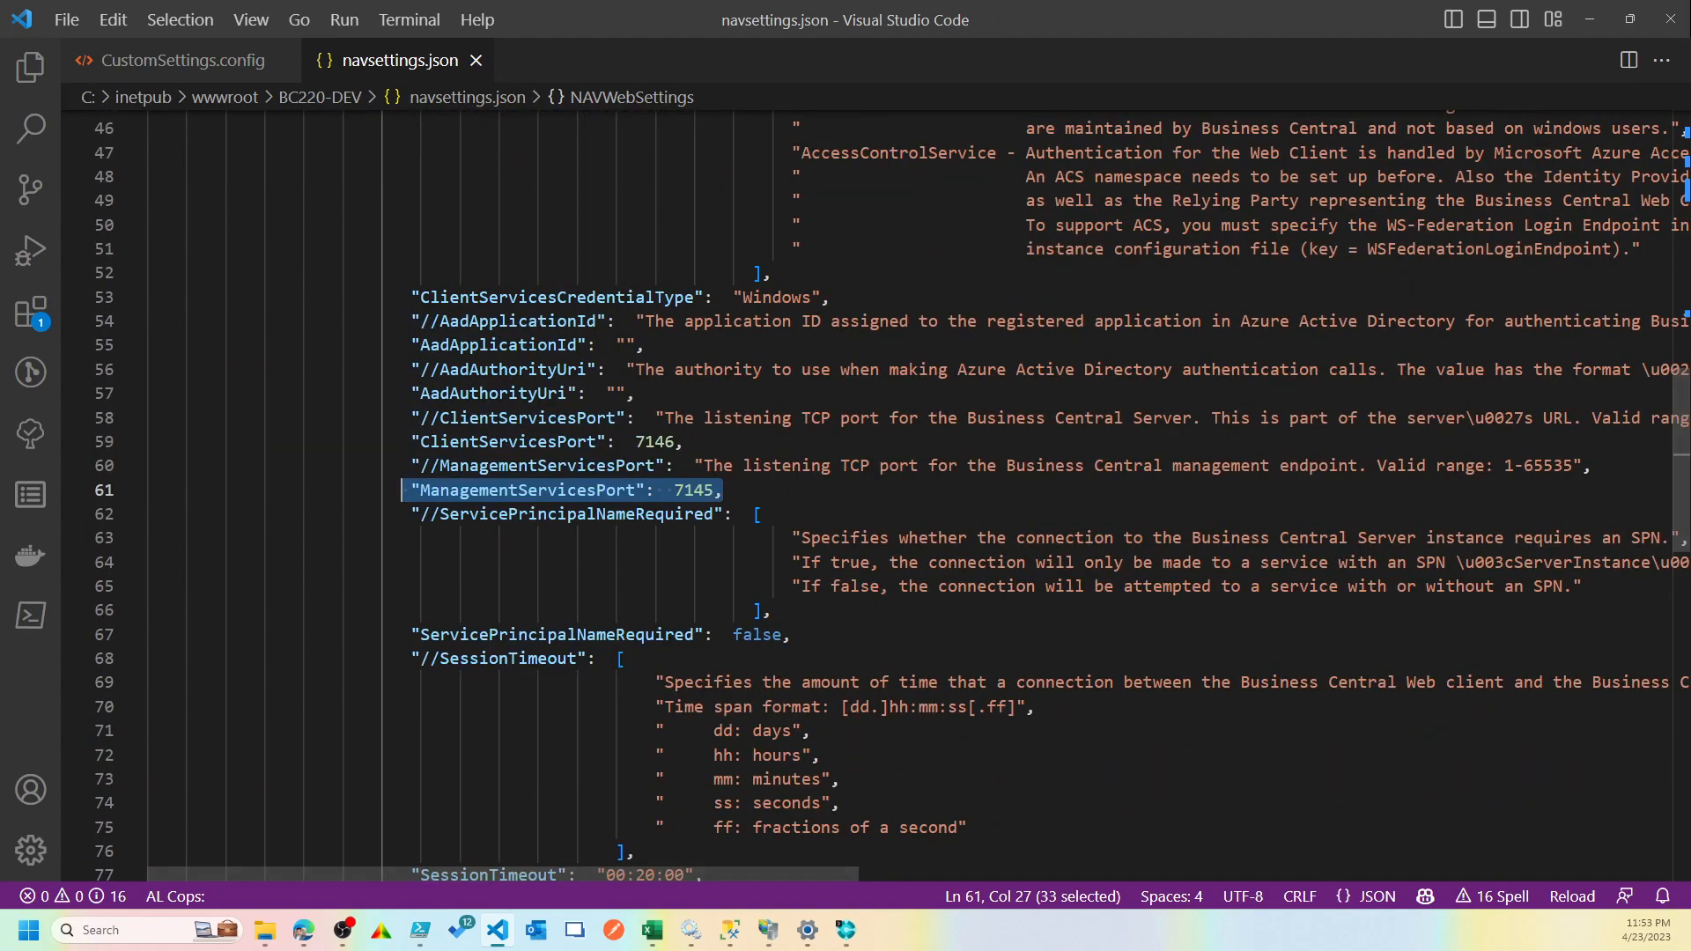
left_click(1590, 19)
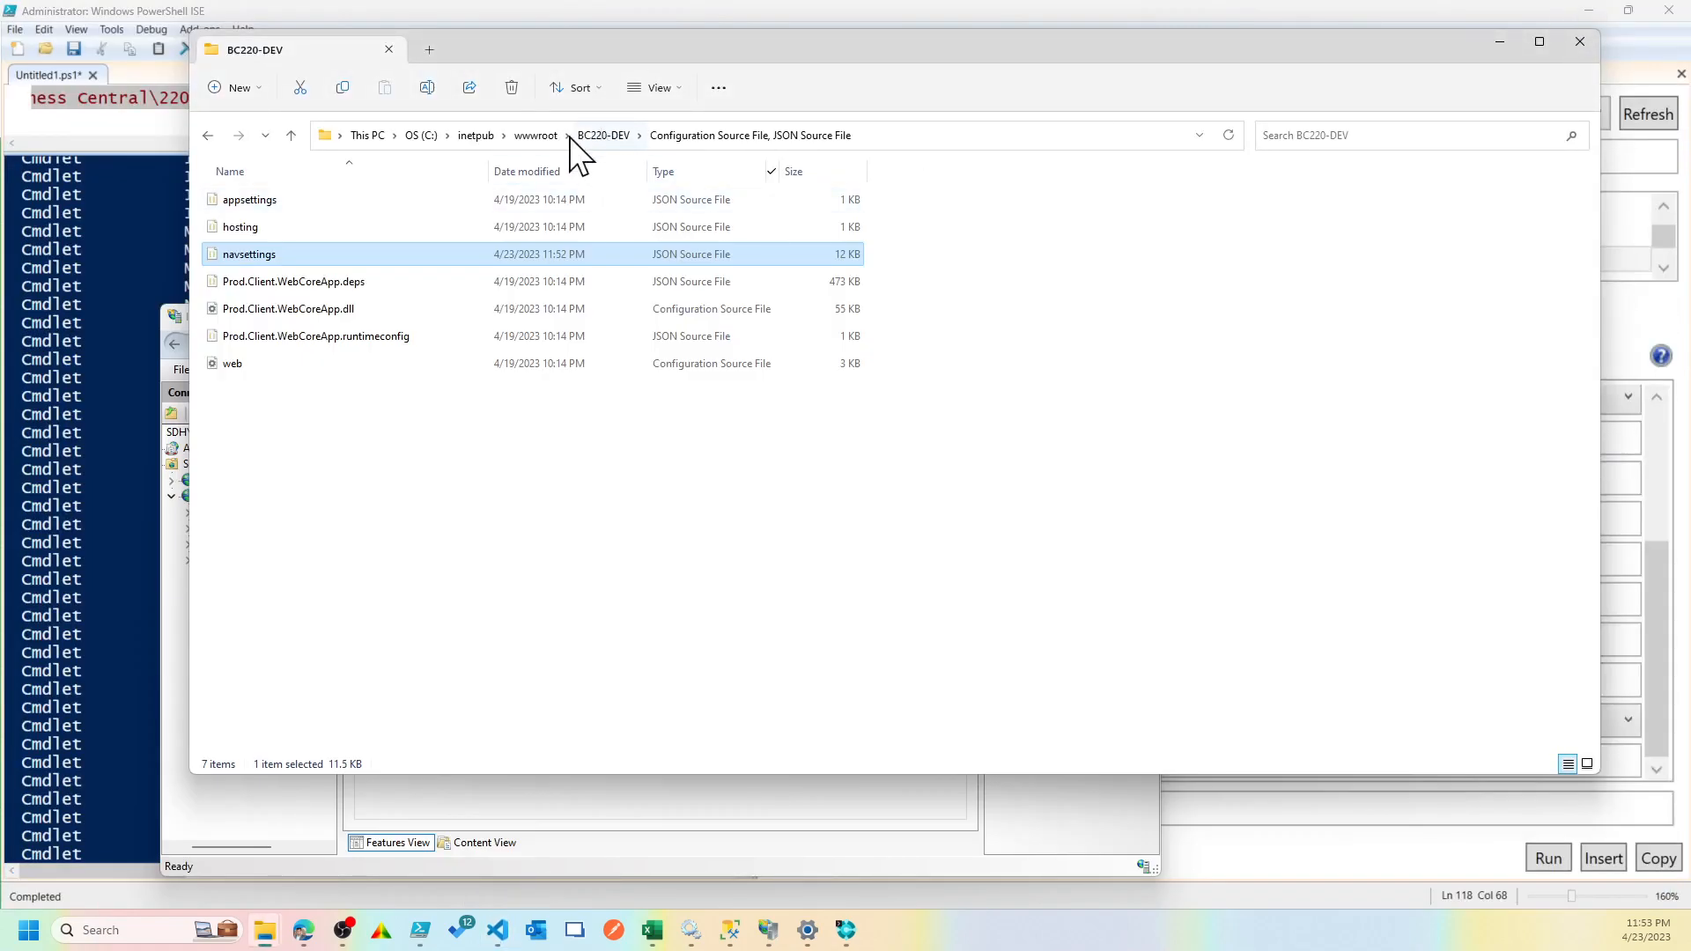
Step: Return to the wwwroot folder to look at the BC220 folder, and minimize File Explorer
left_click(528, 135)
double_click(236, 282)
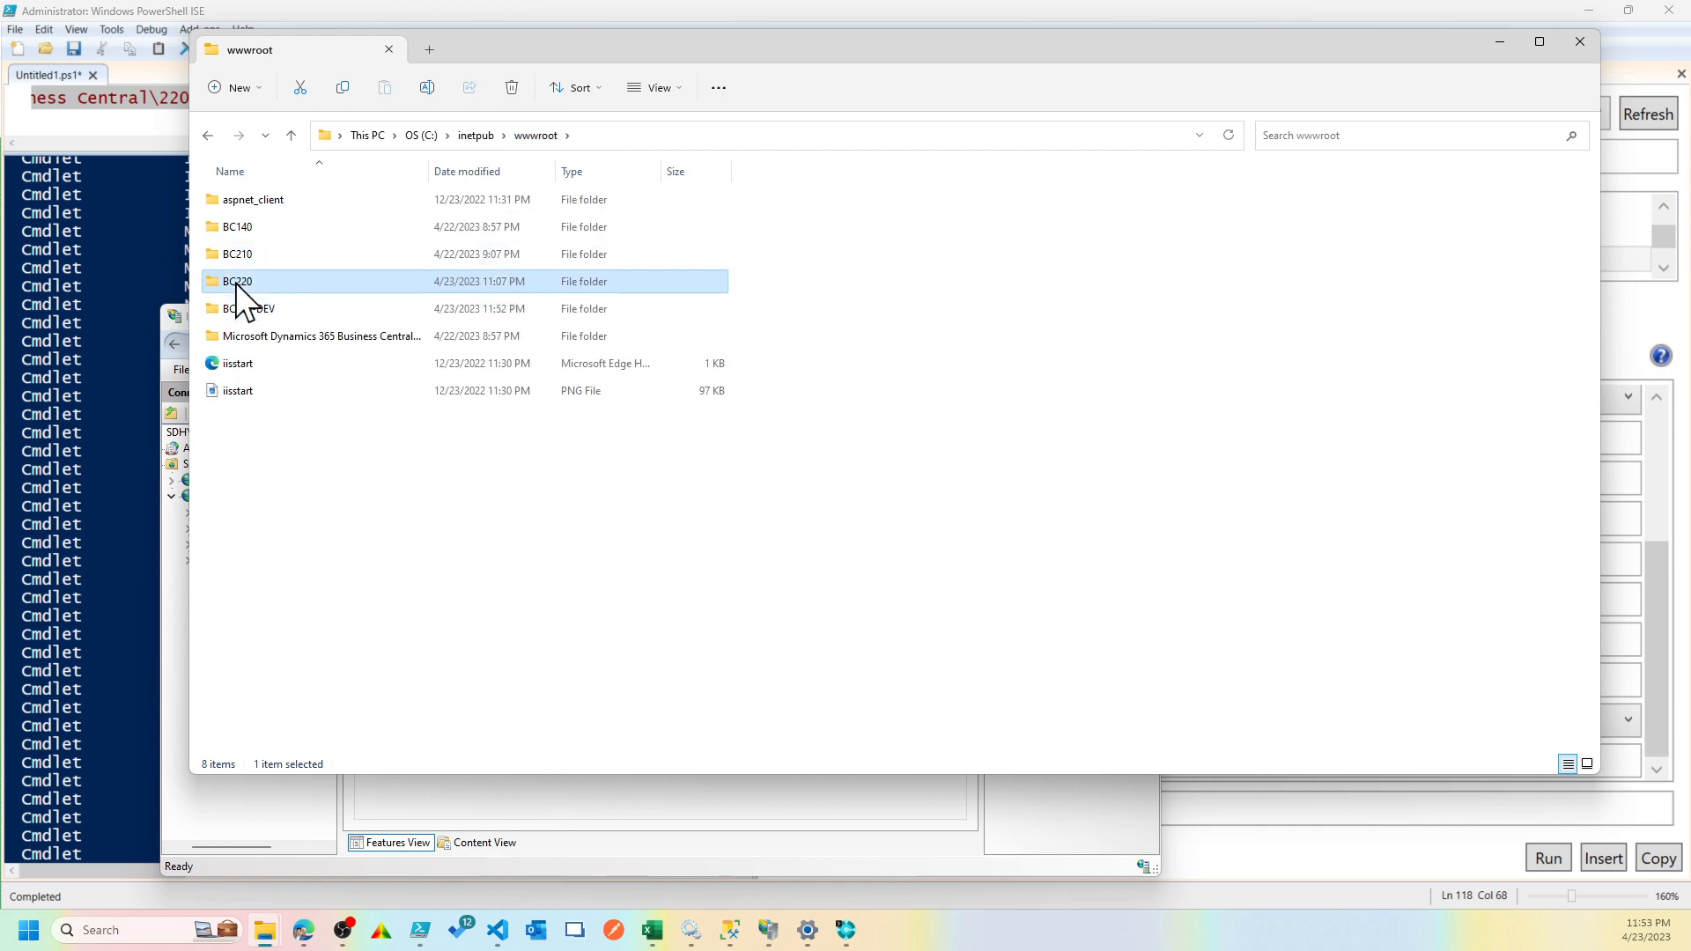
left_click(1513, 38)
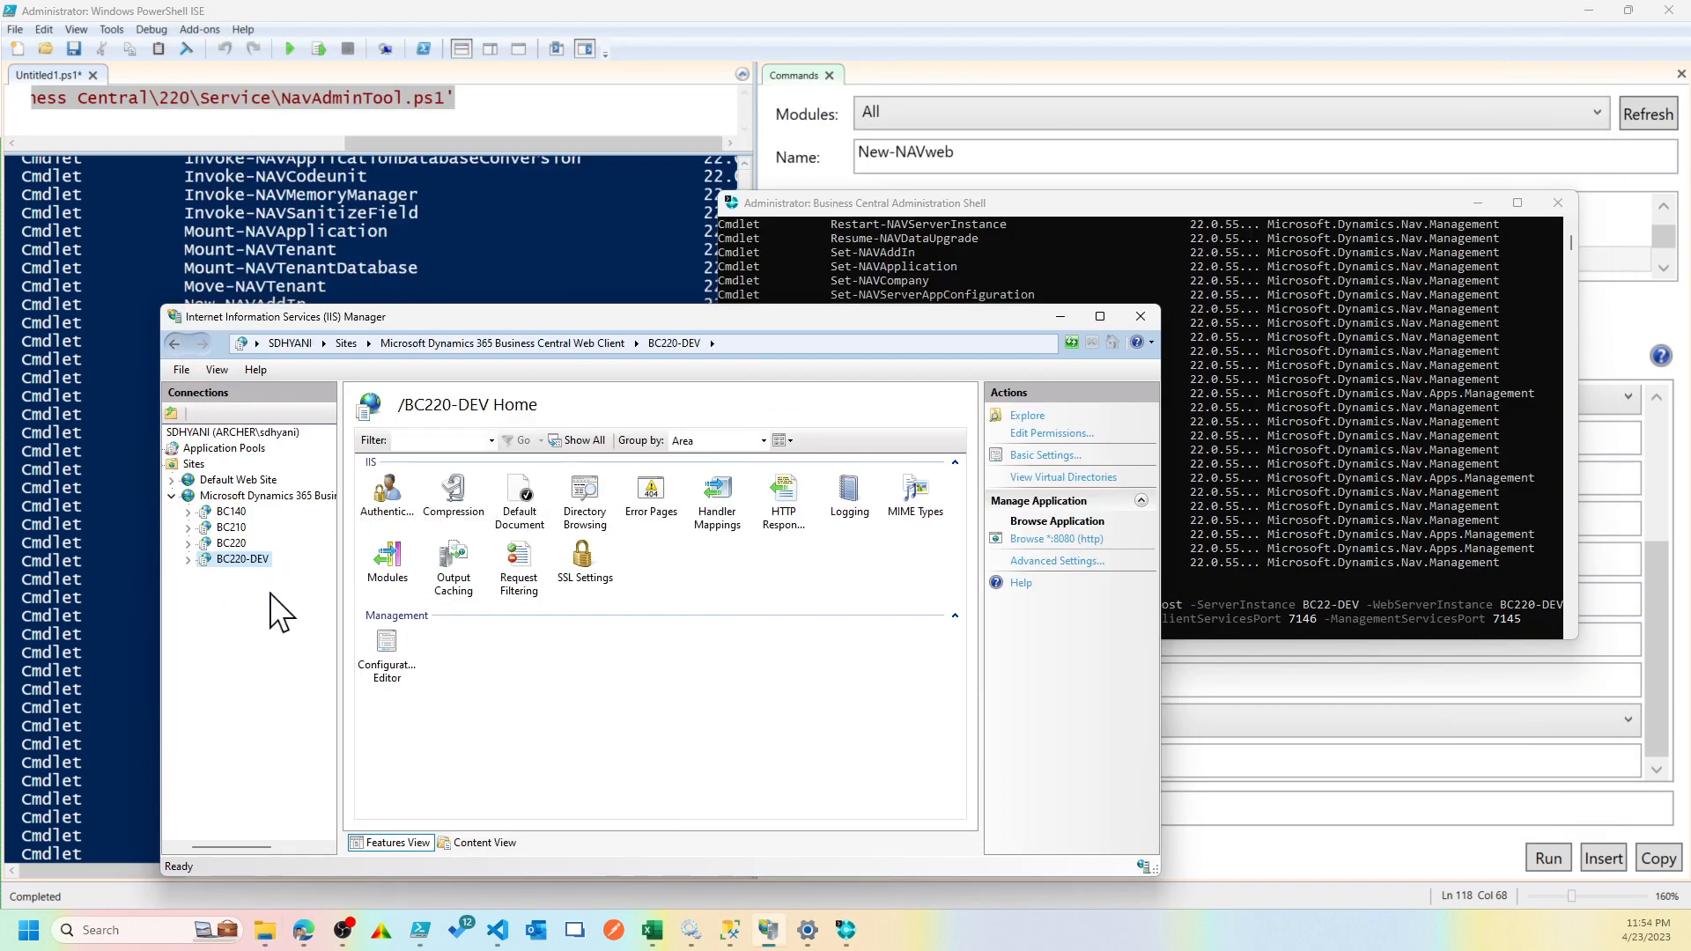
Step: Refresh the Business Central Web Client site in IIS Manager and switch to Services to check the BC22-DEV service
right_click(257, 496)
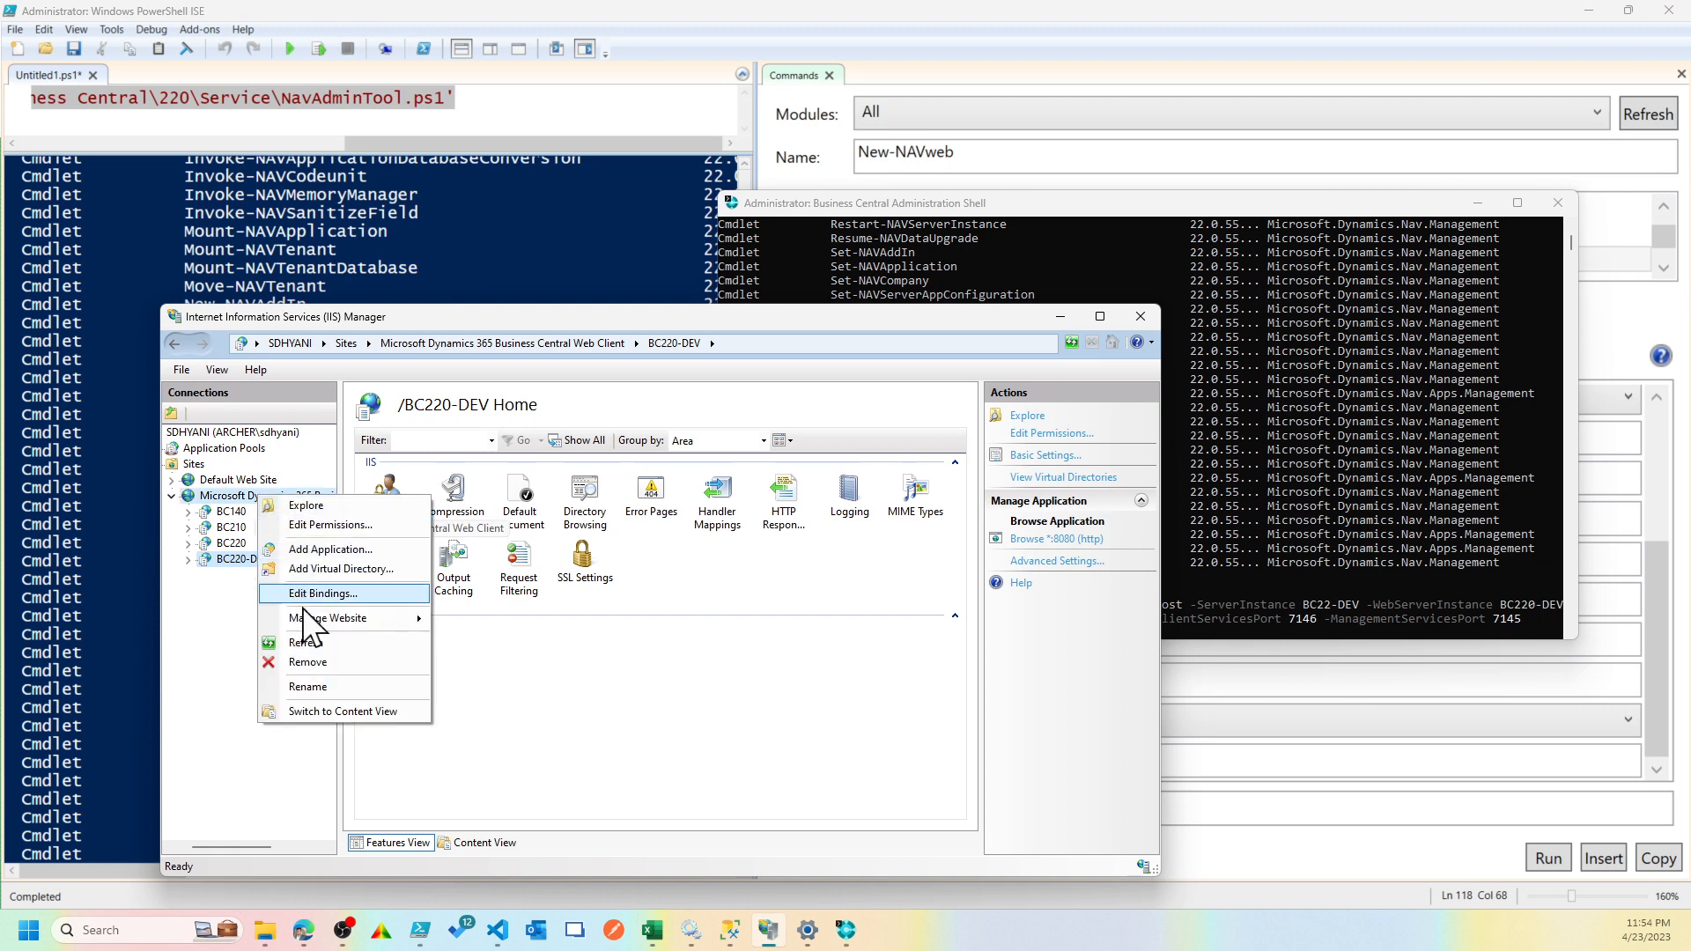
left_click(304, 643)
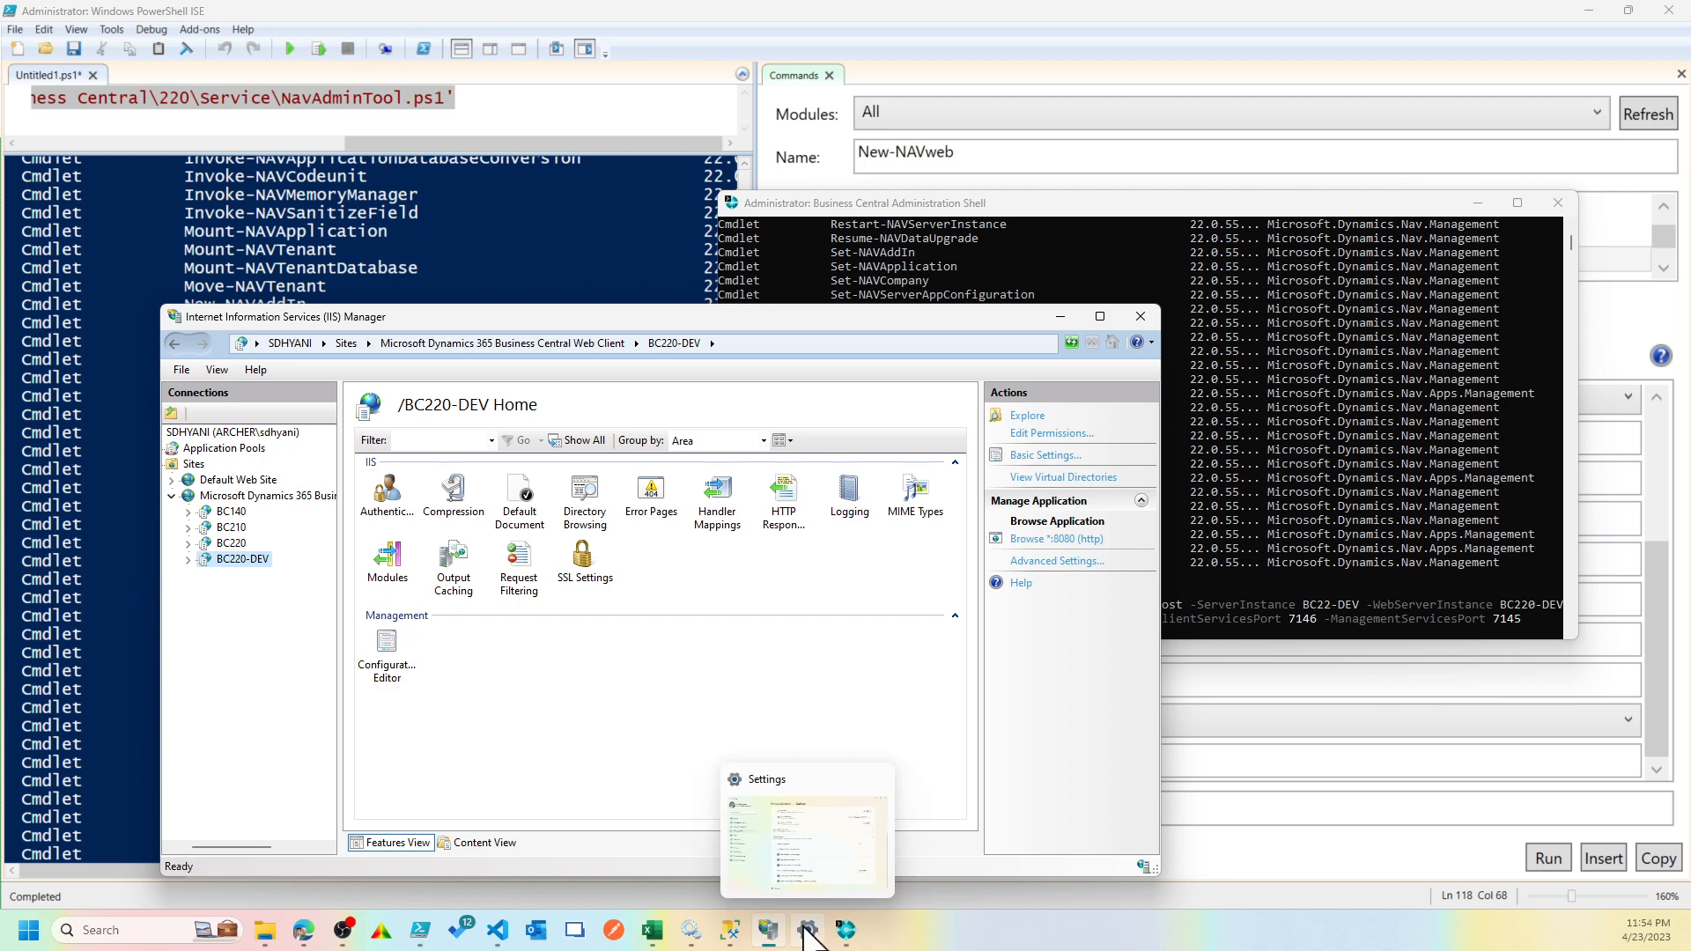
left_click(691, 930)
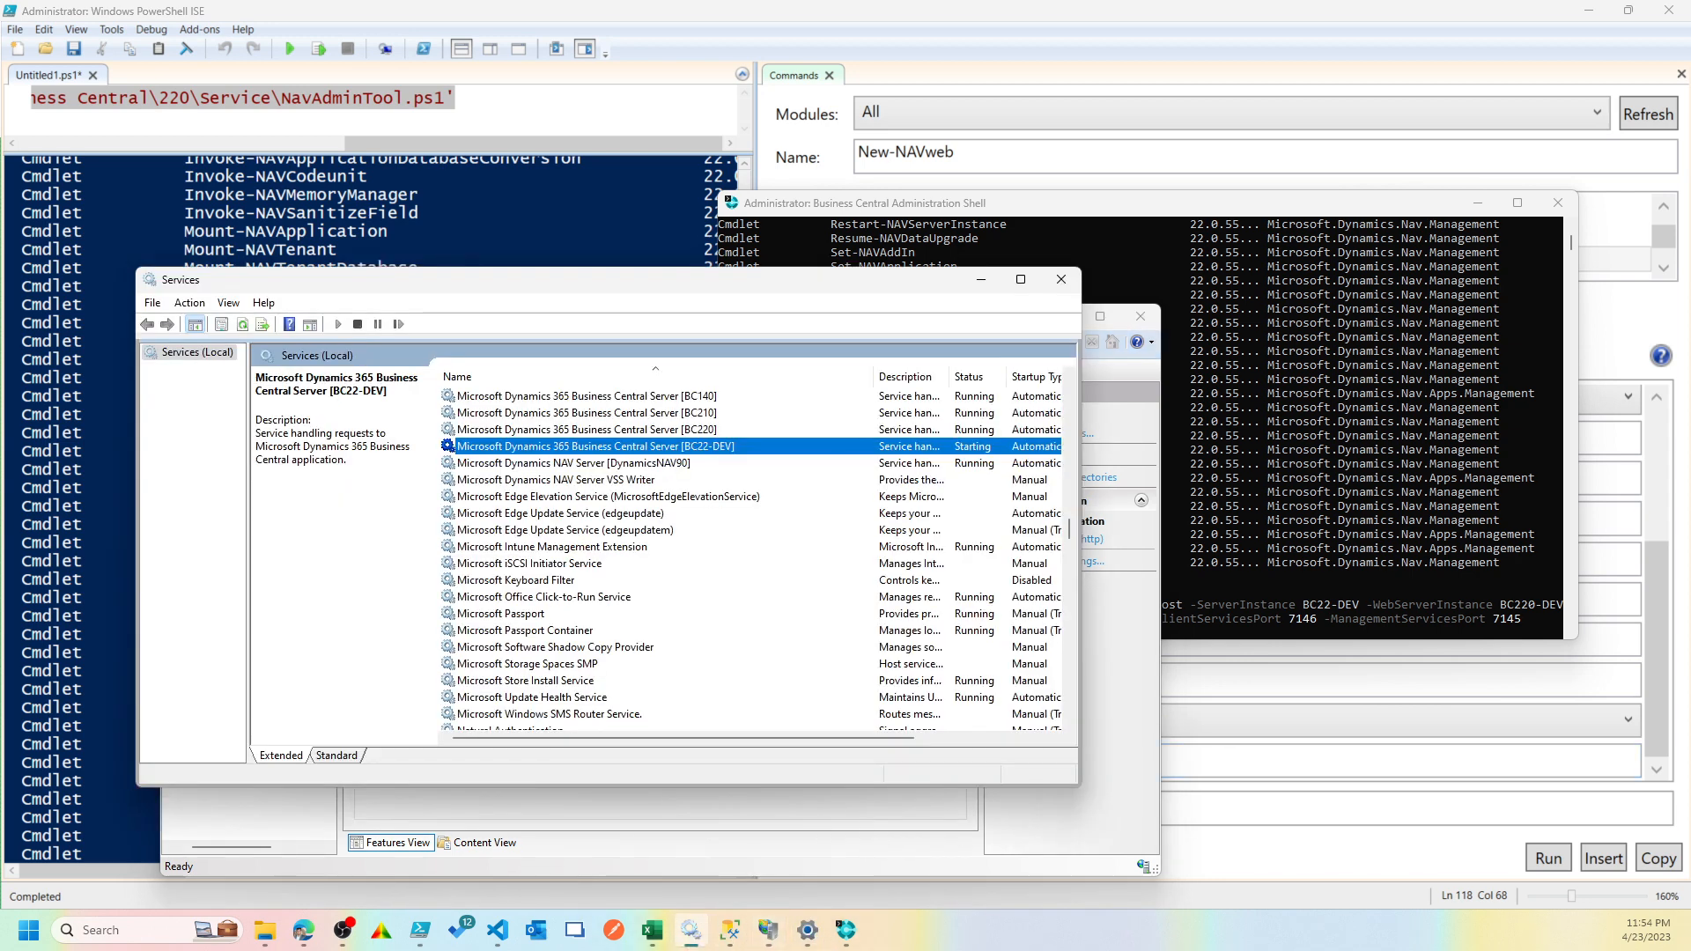
Step: Switch from Services to IIS Manager and browse the BC220-DEV application in the web browser
left_click(808, 930)
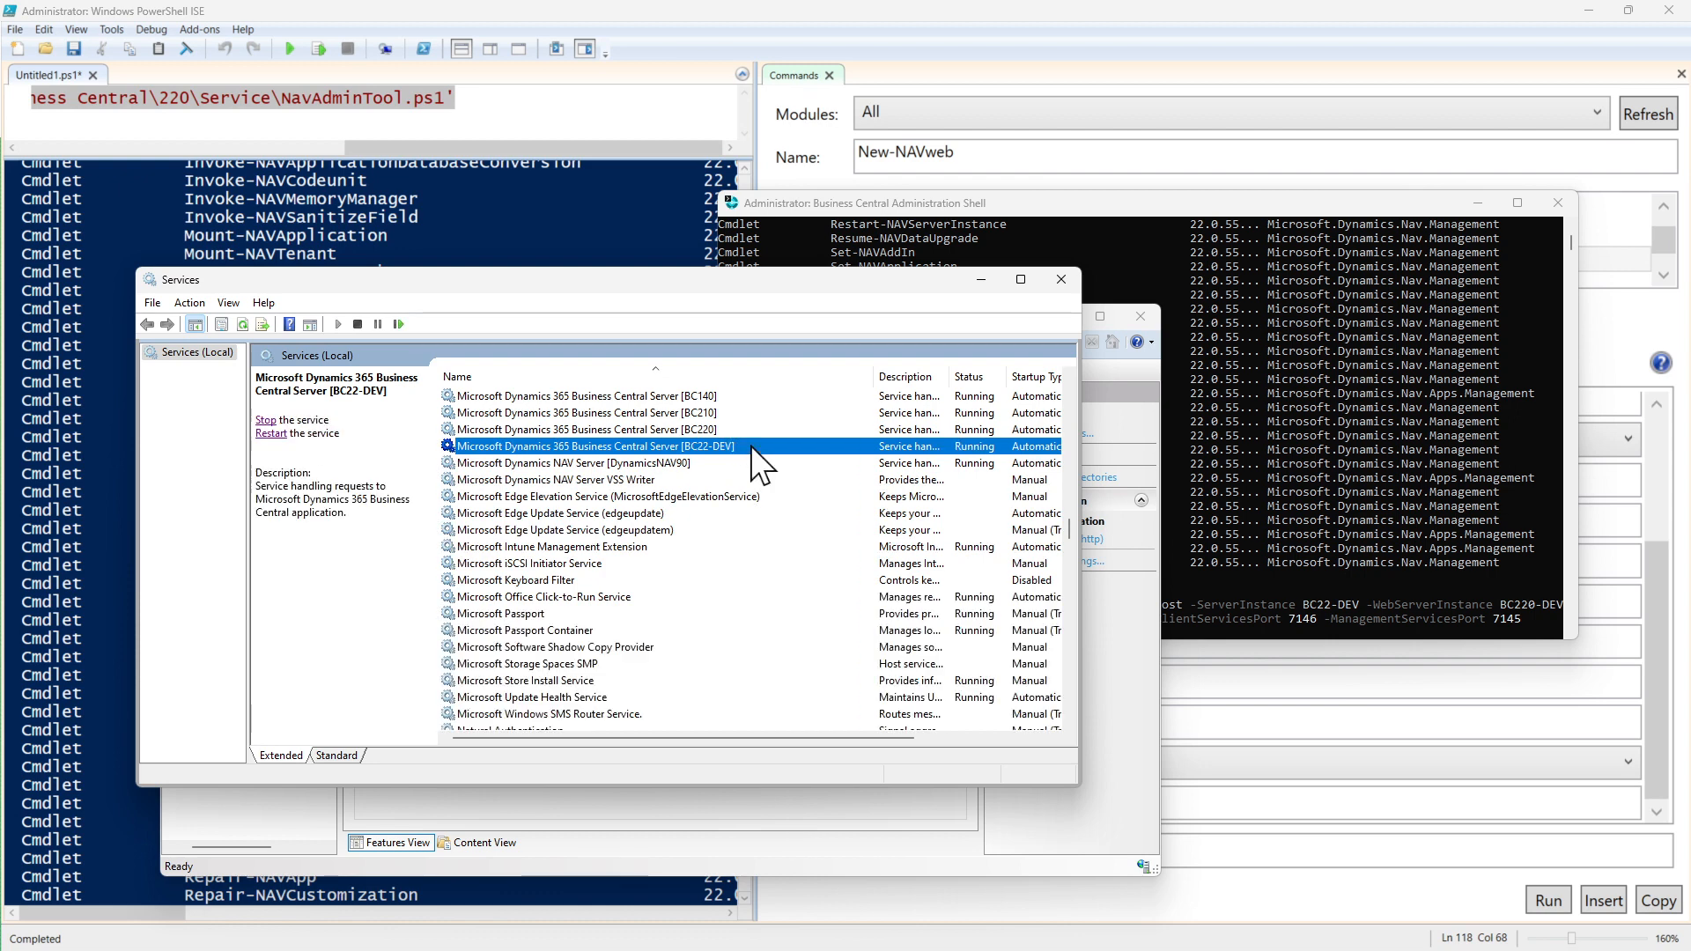
left_click(1127, 789)
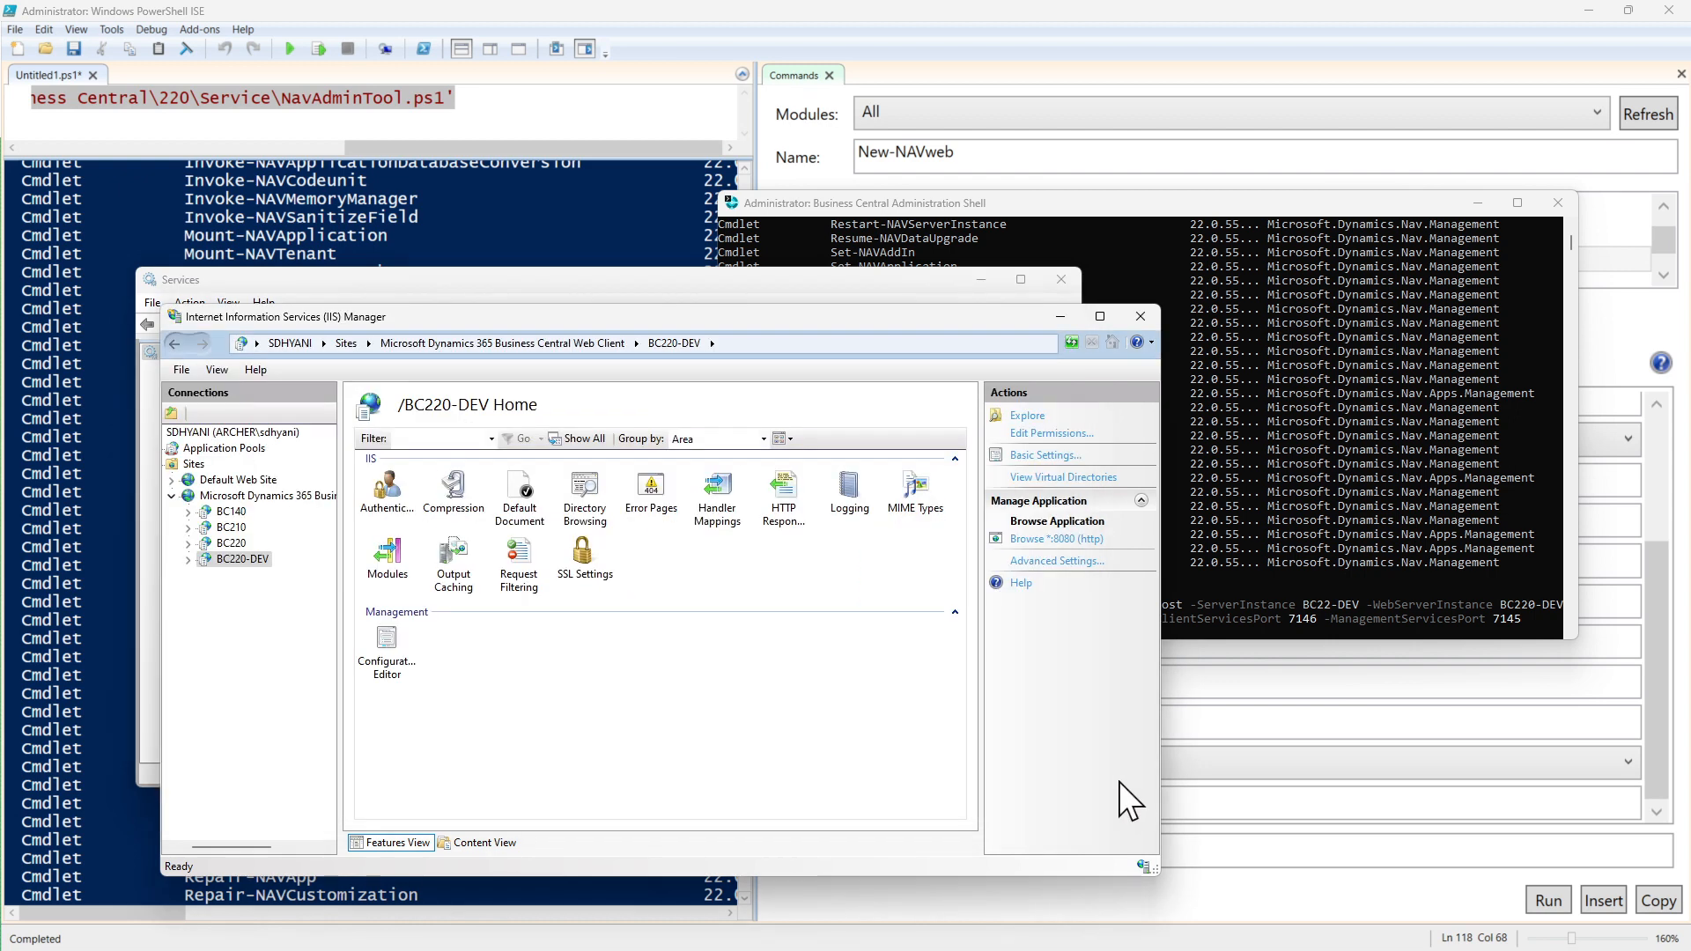
right_click(260, 558)
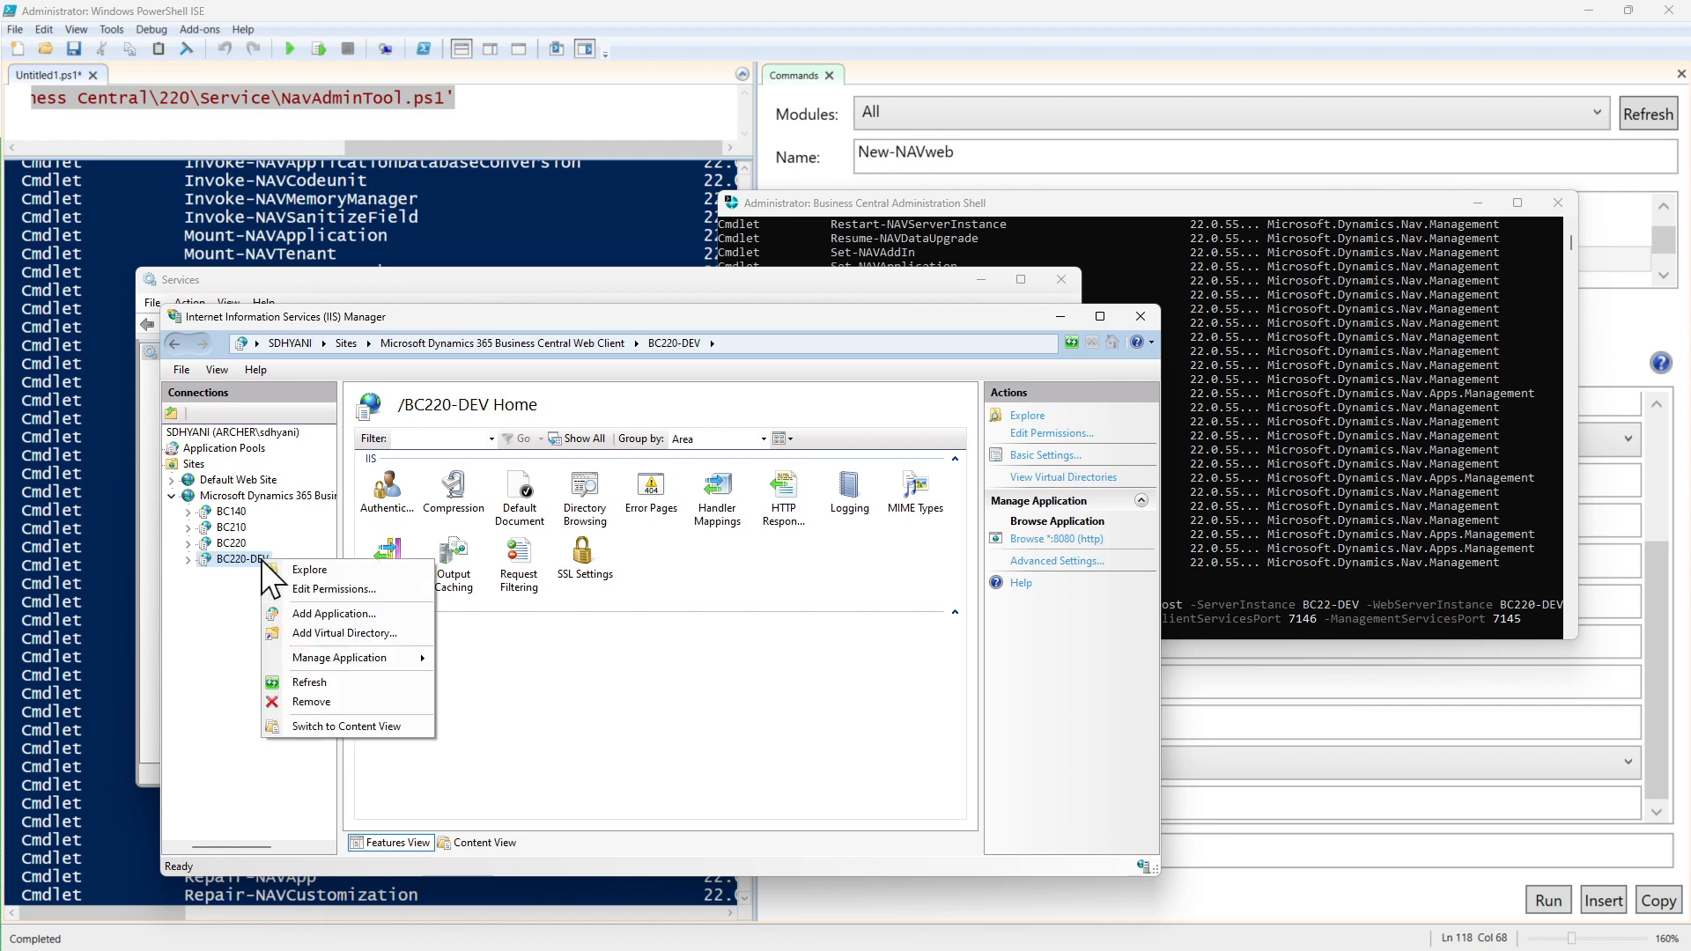
mouse_move(412, 657)
left_click(476, 662)
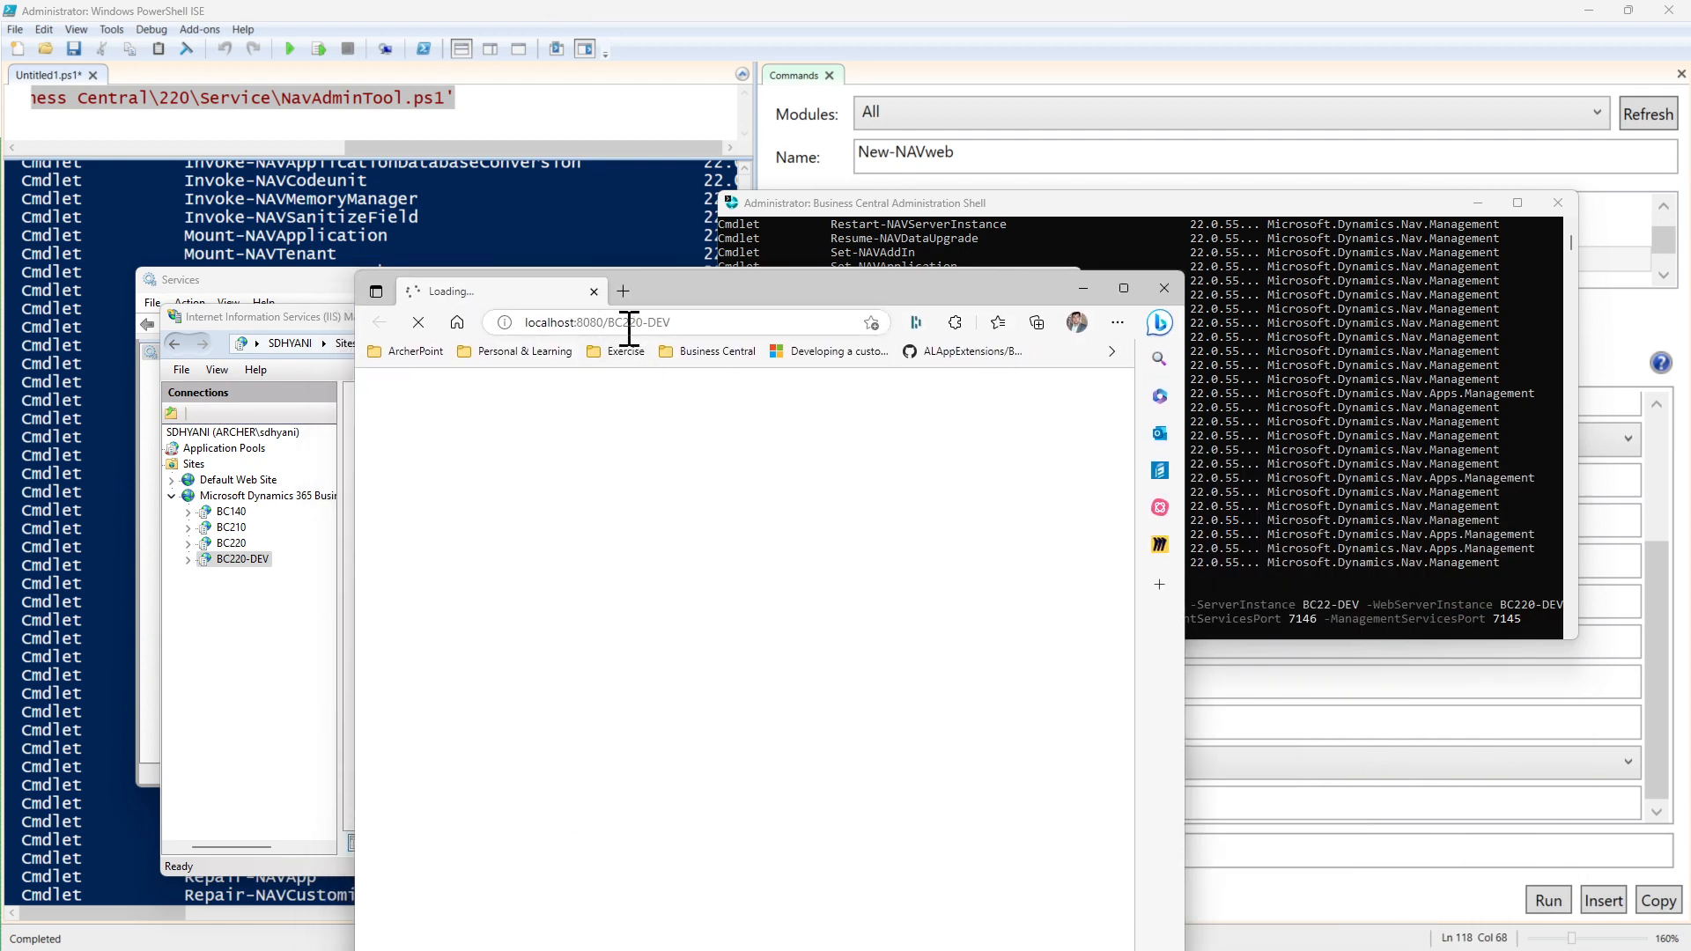
Step: Browse the BC220 application from IIS Manager for comparison and return to the BC220-DEV page in the browser
right_click(237, 545)
mouse_move(387, 642)
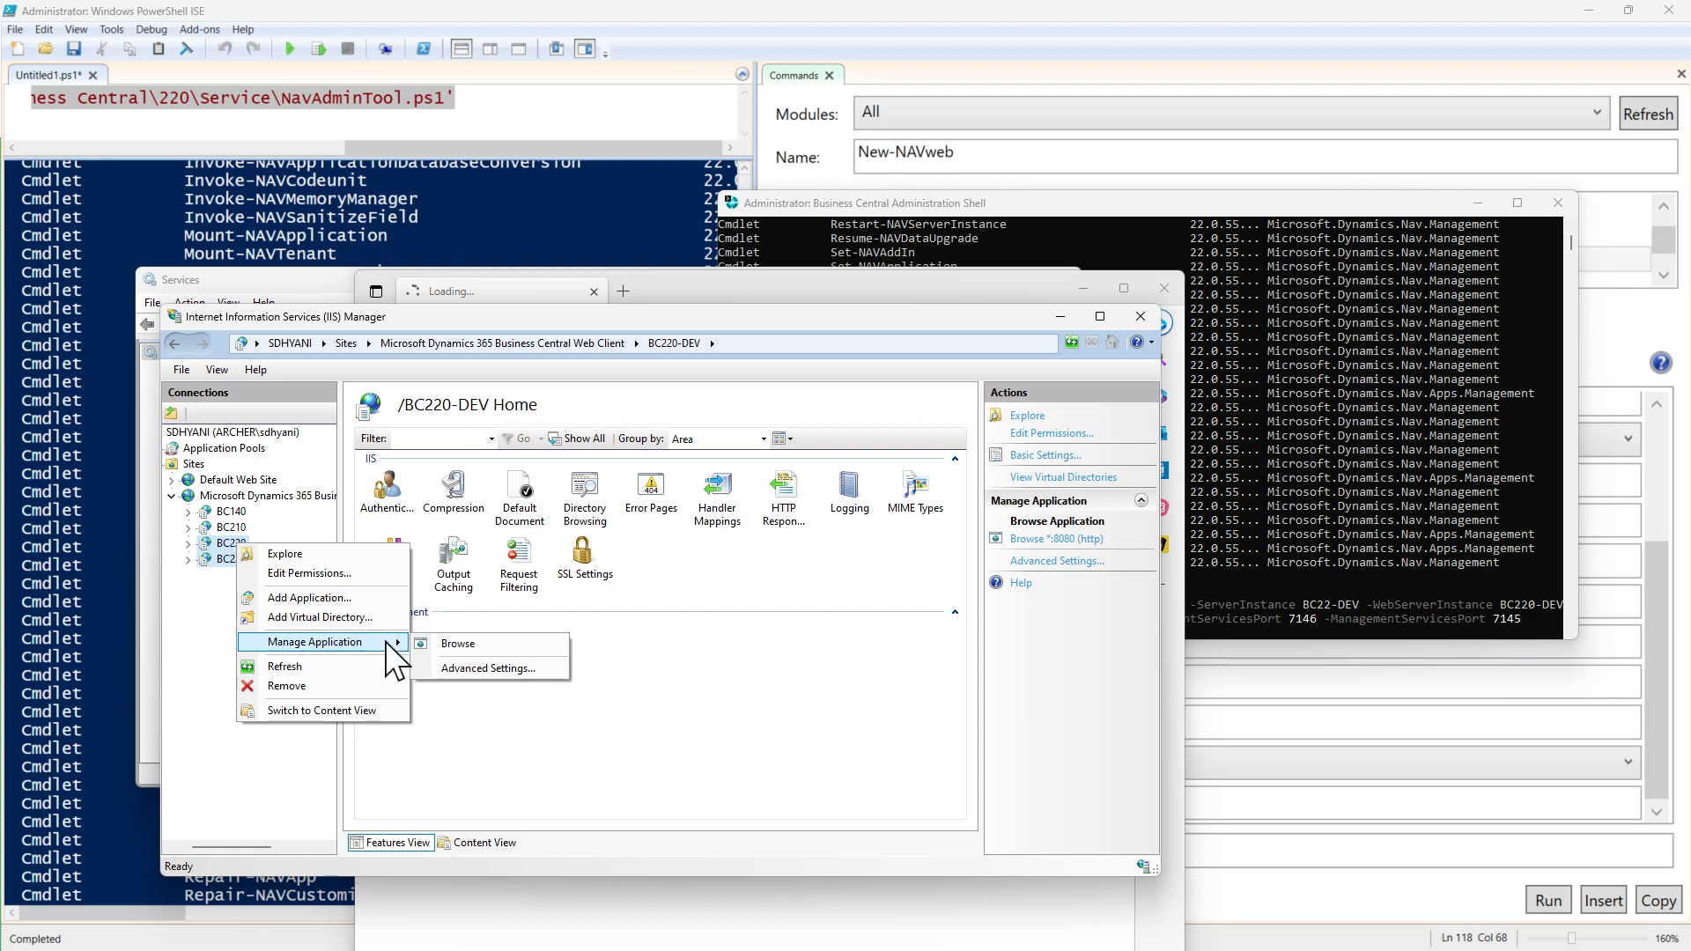
left_click(453, 642)
left_click(918, 278)
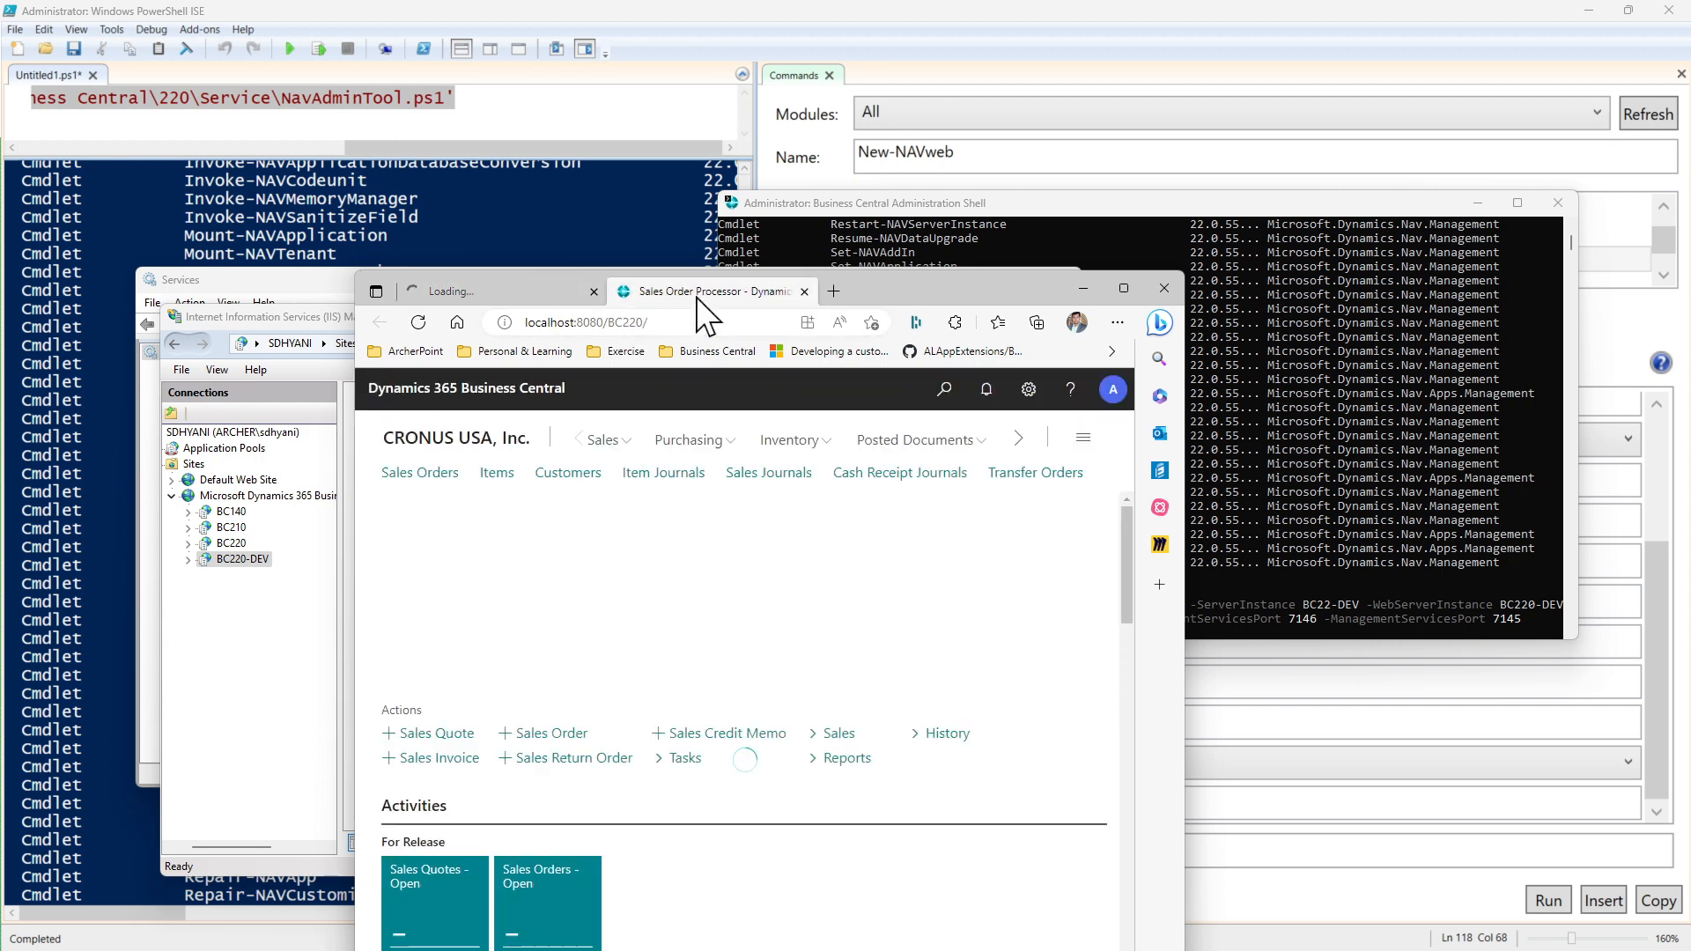
left_click(538, 291)
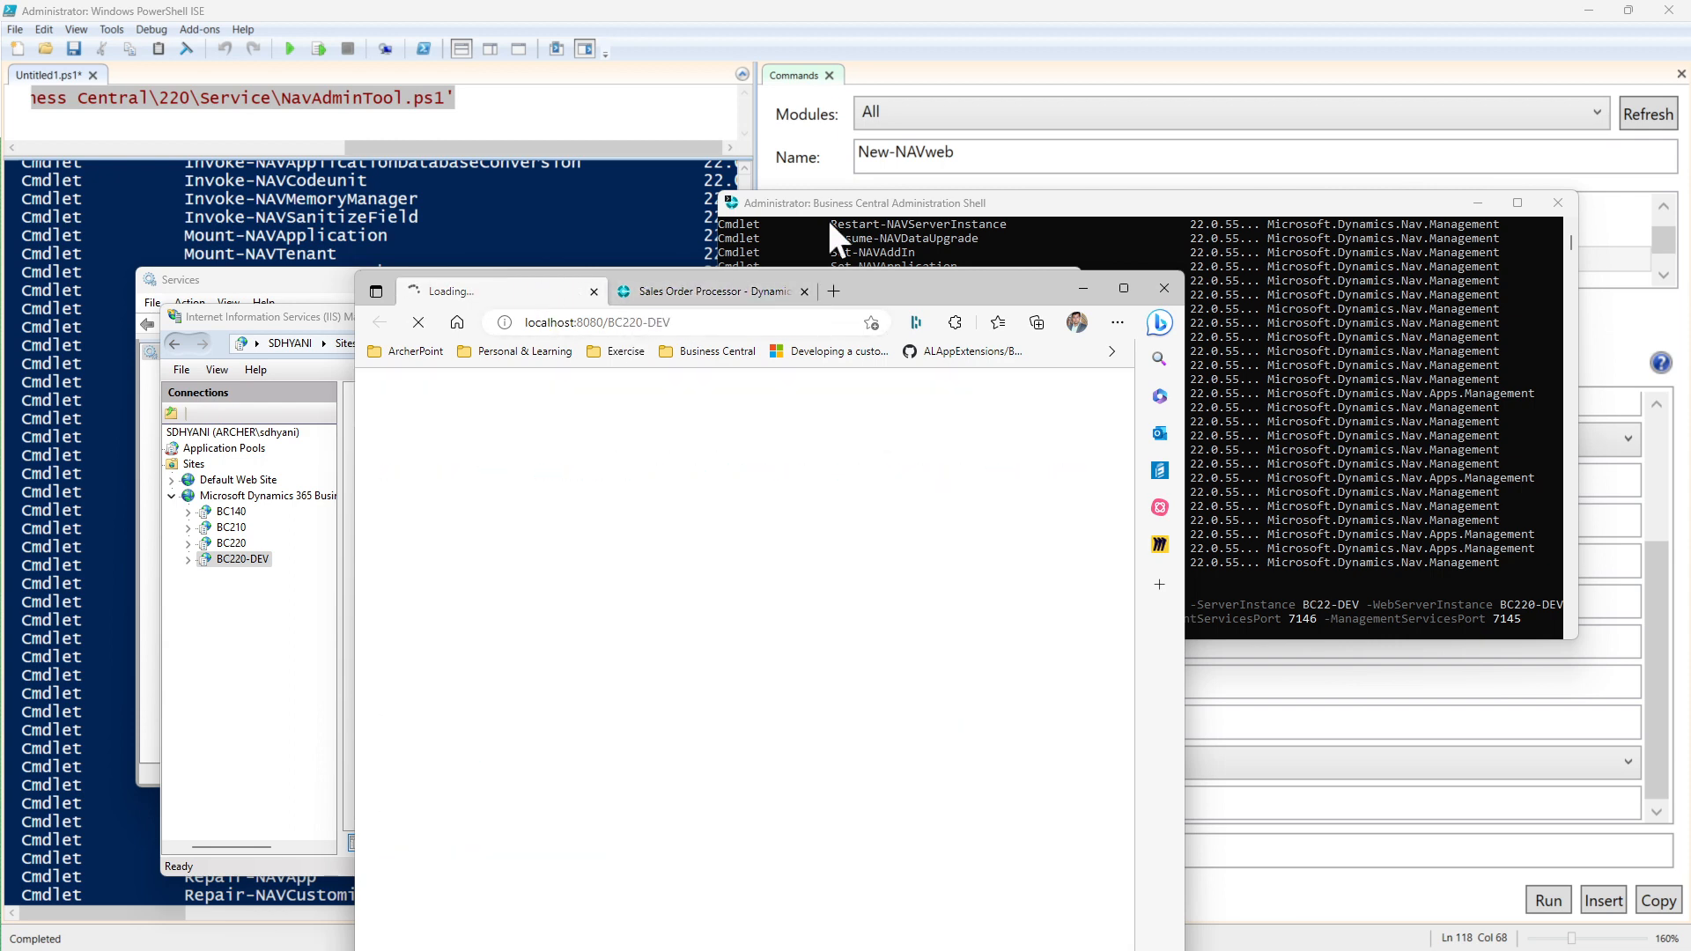
Step: Minimize the Administration Shell, PowerShell ISE and Services windows, and move the browser and IIS Manager apart on the desktop
left_click(1477, 204)
left_click(1590, 11)
left_click_drag(952, 276, 1388, 161)
left_click(633, 320)
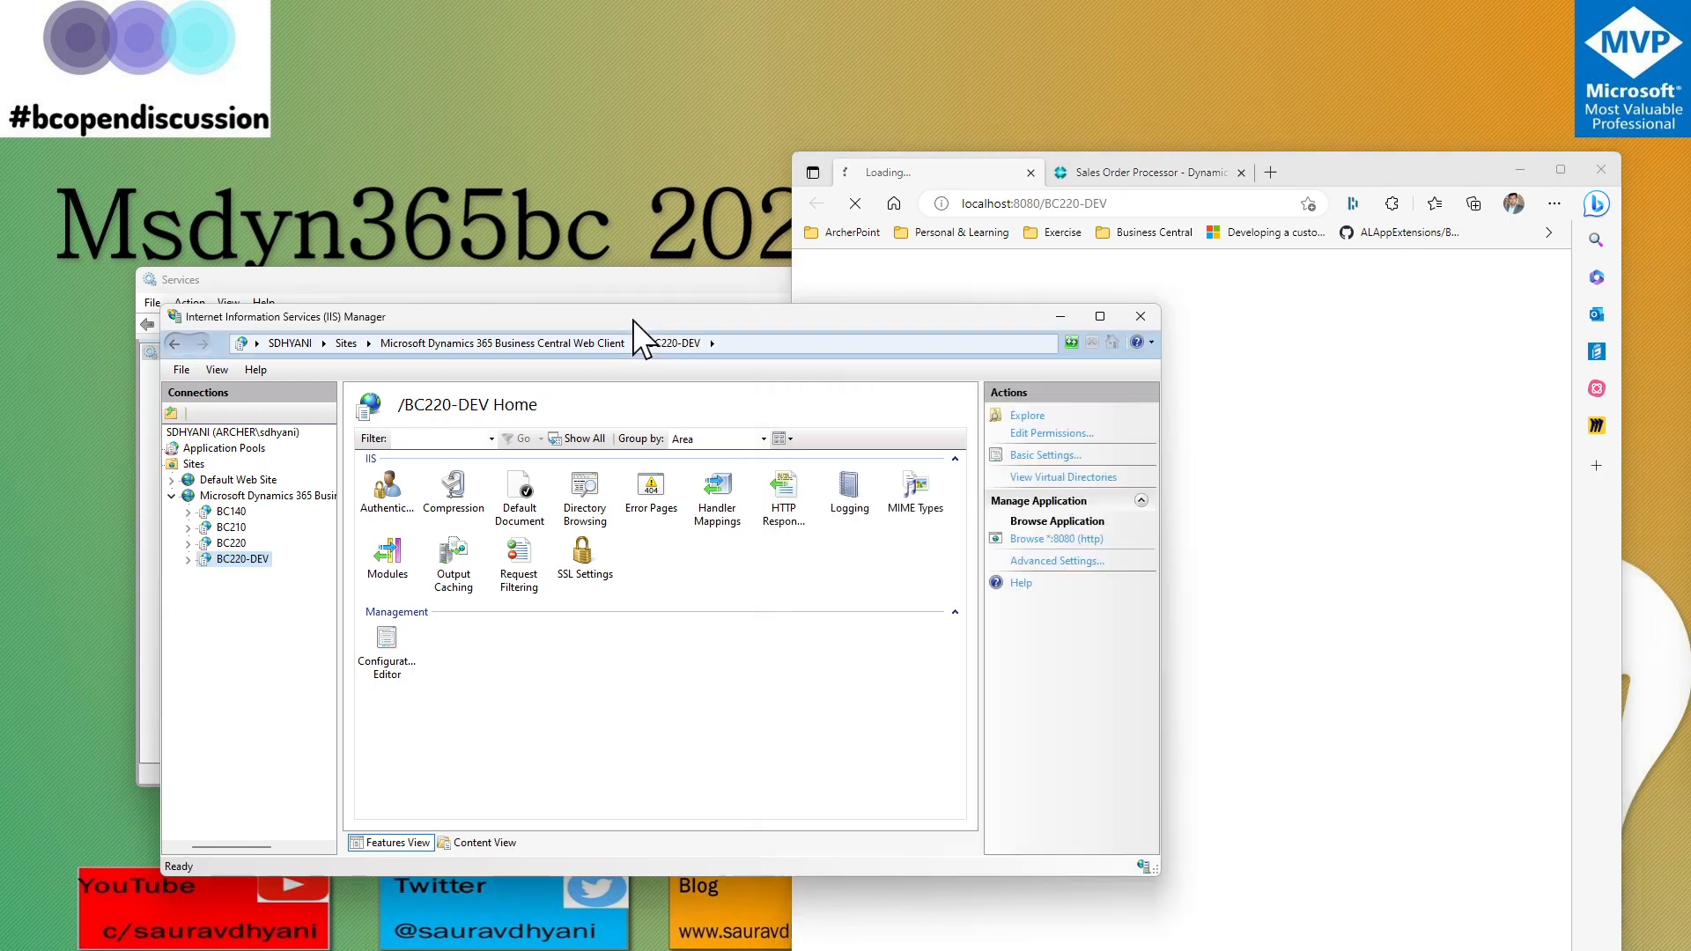
left_click(648, 287)
left_click(983, 280)
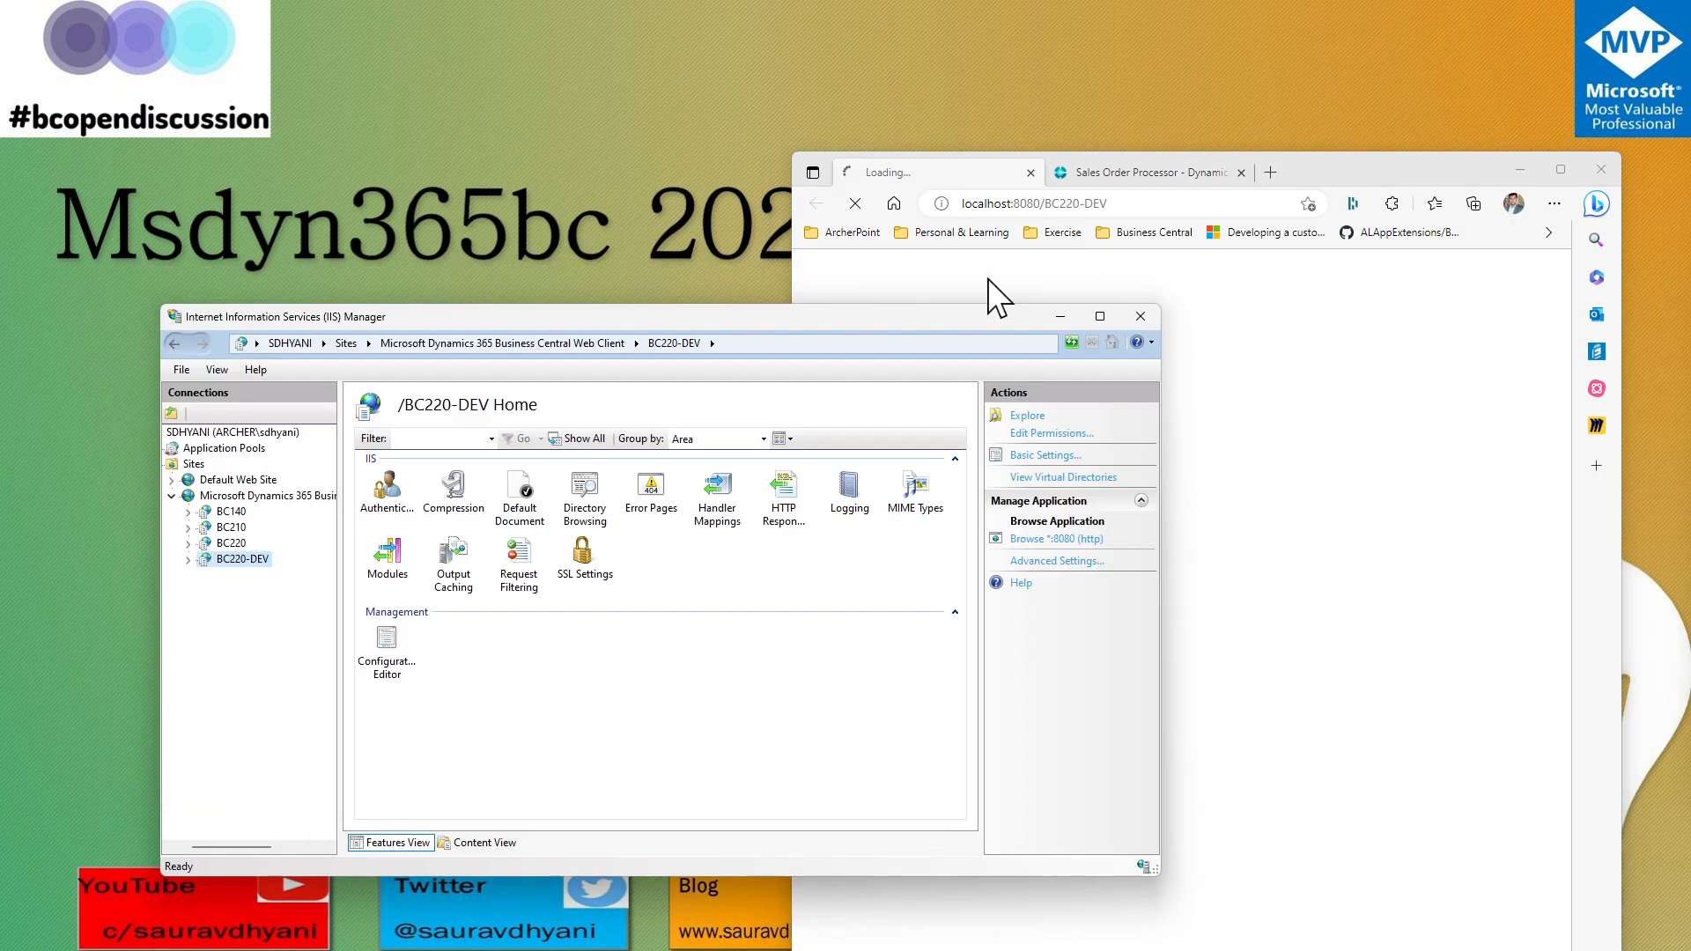
left_click_drag(997, 304, 884, 300)
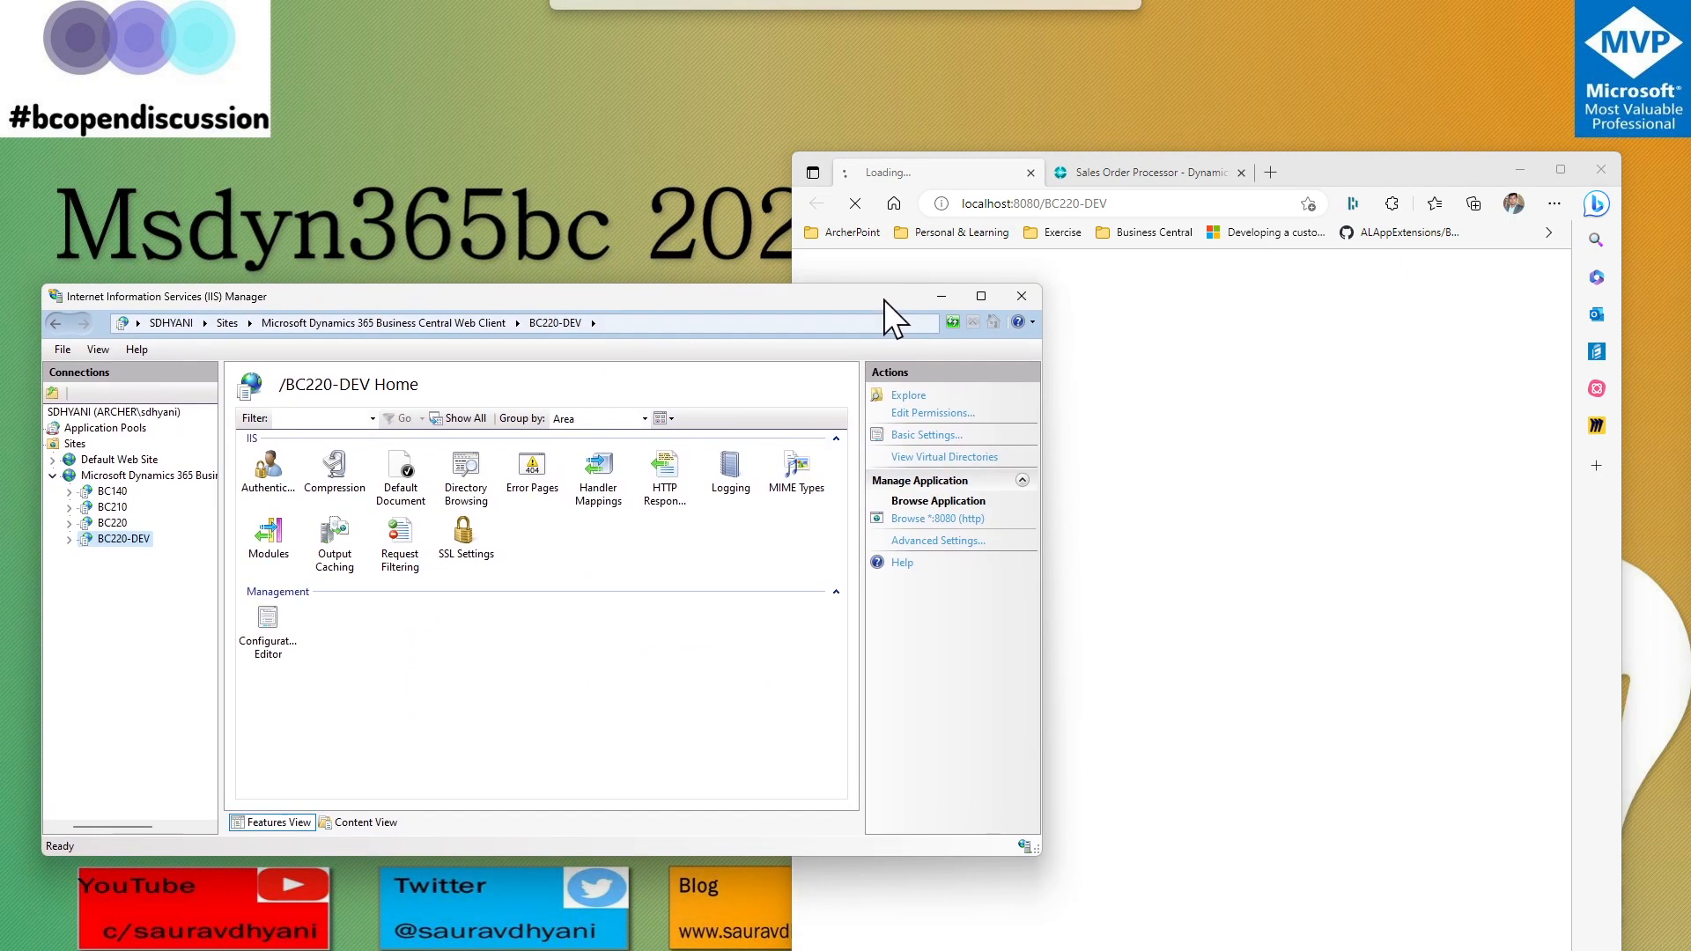
Step: Check the BC220-DEV and BC220 web client pages, highlight the message details on the BC220 page, and minimize the browser and IIS Manager
left_click(1330, 167)
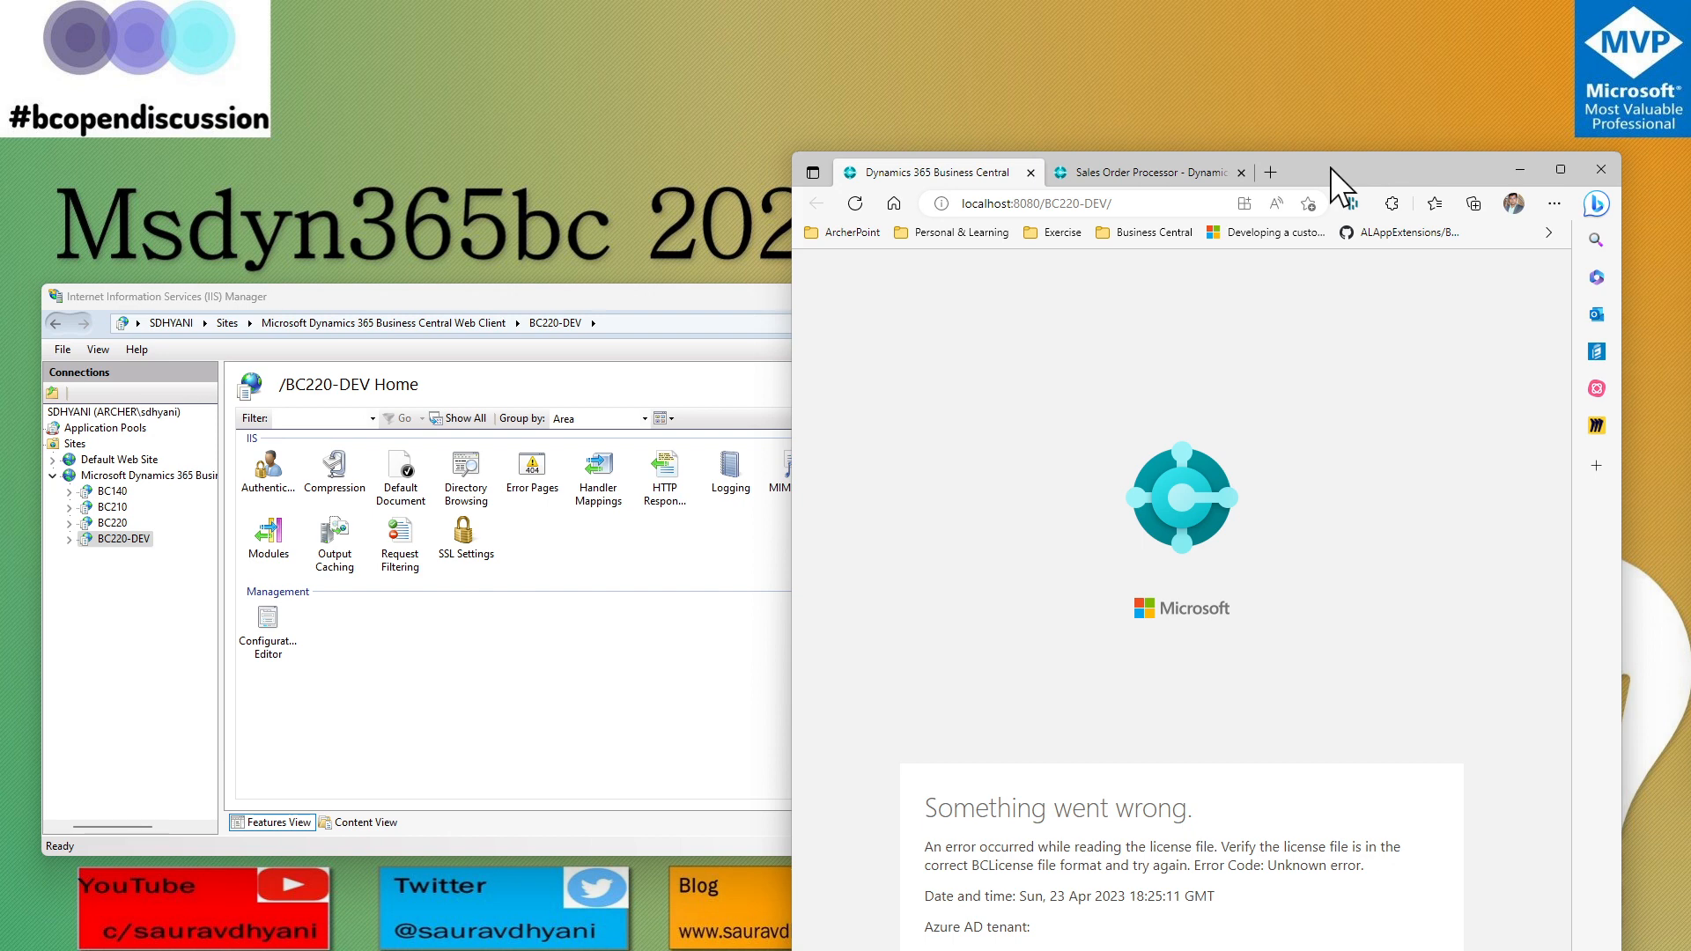
left_click(1193, 169)
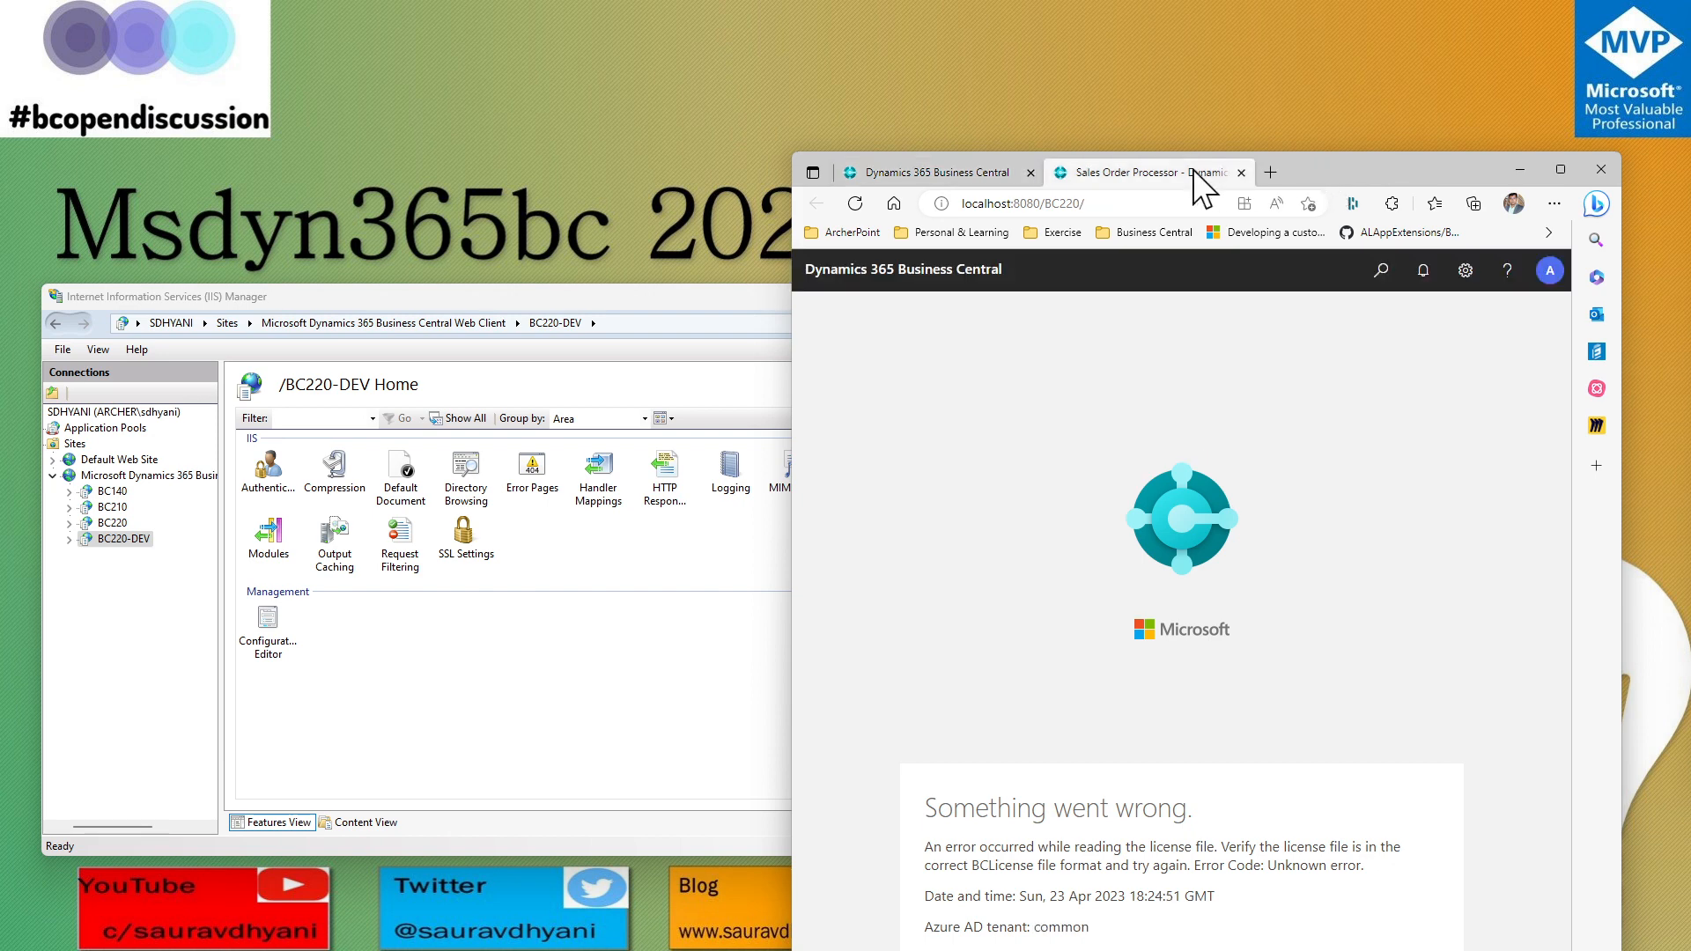
left_click_drag(971, 865, 1272, 924)
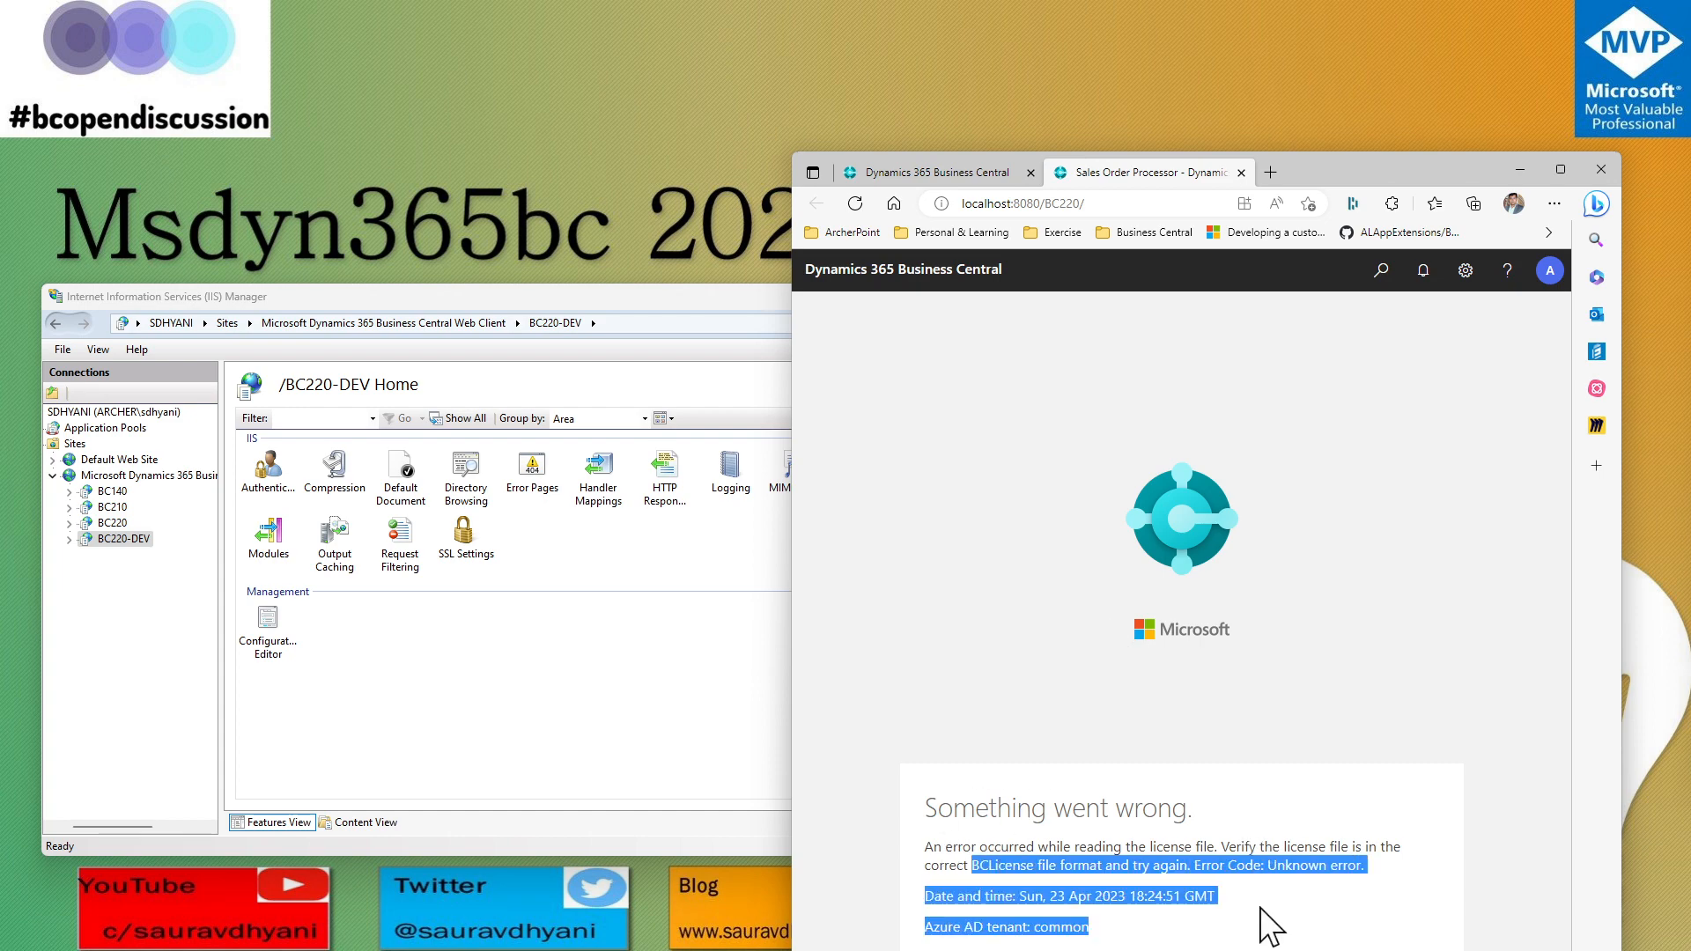
left_click(1523, 162)
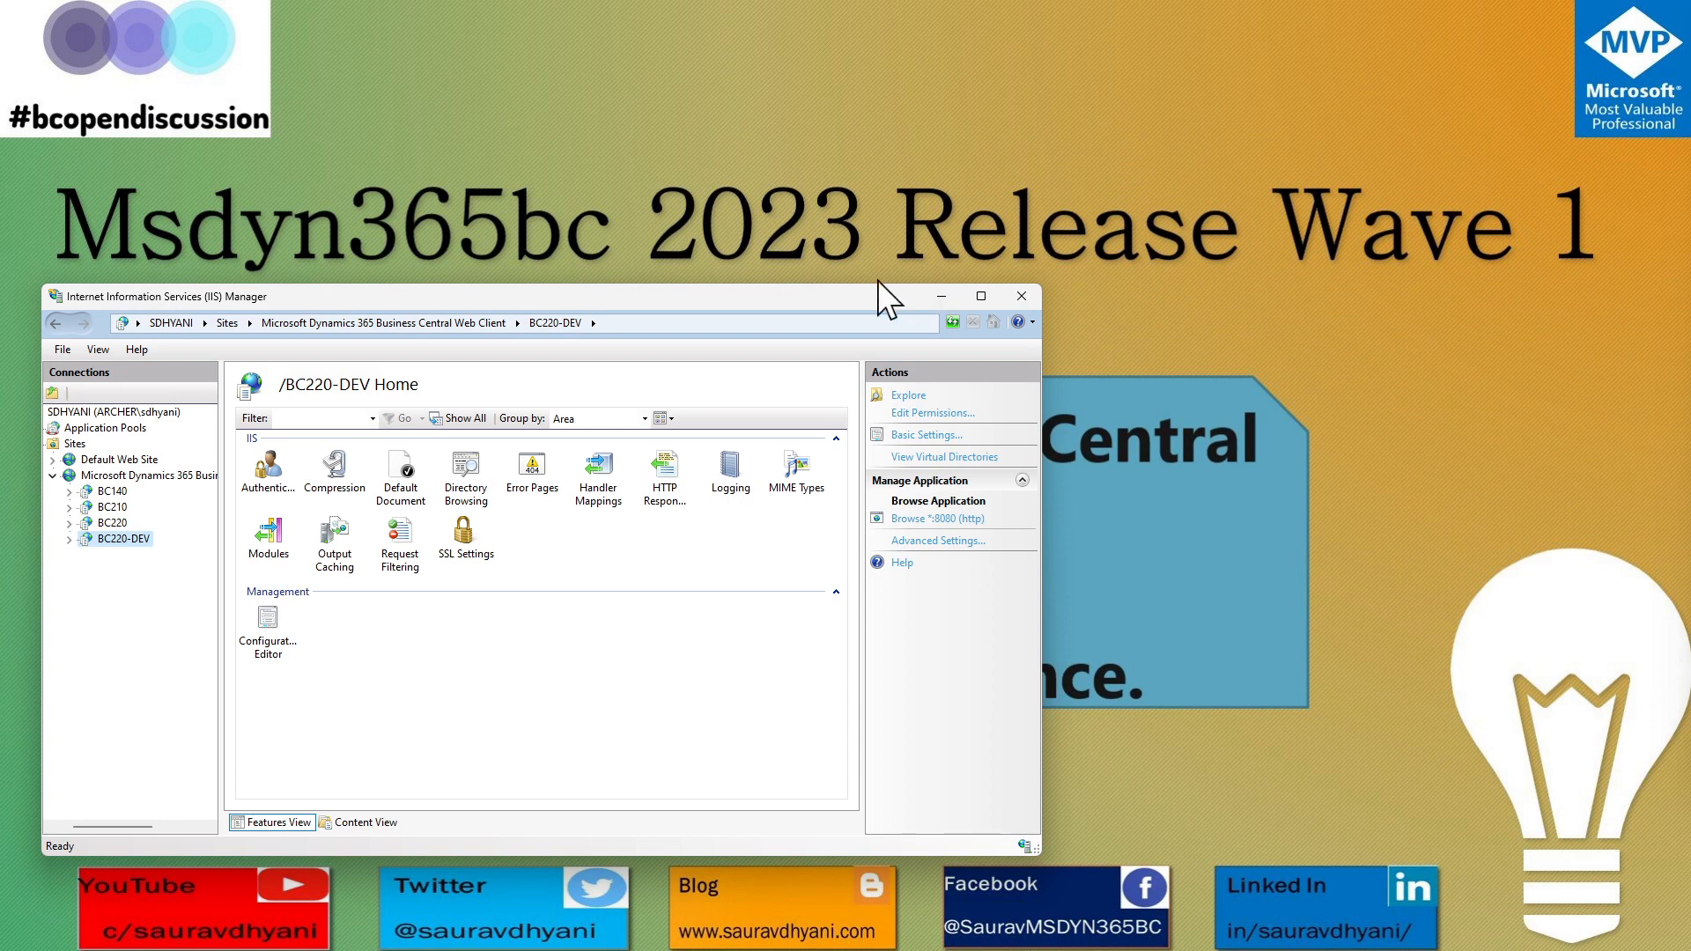
left_click(933, 298)
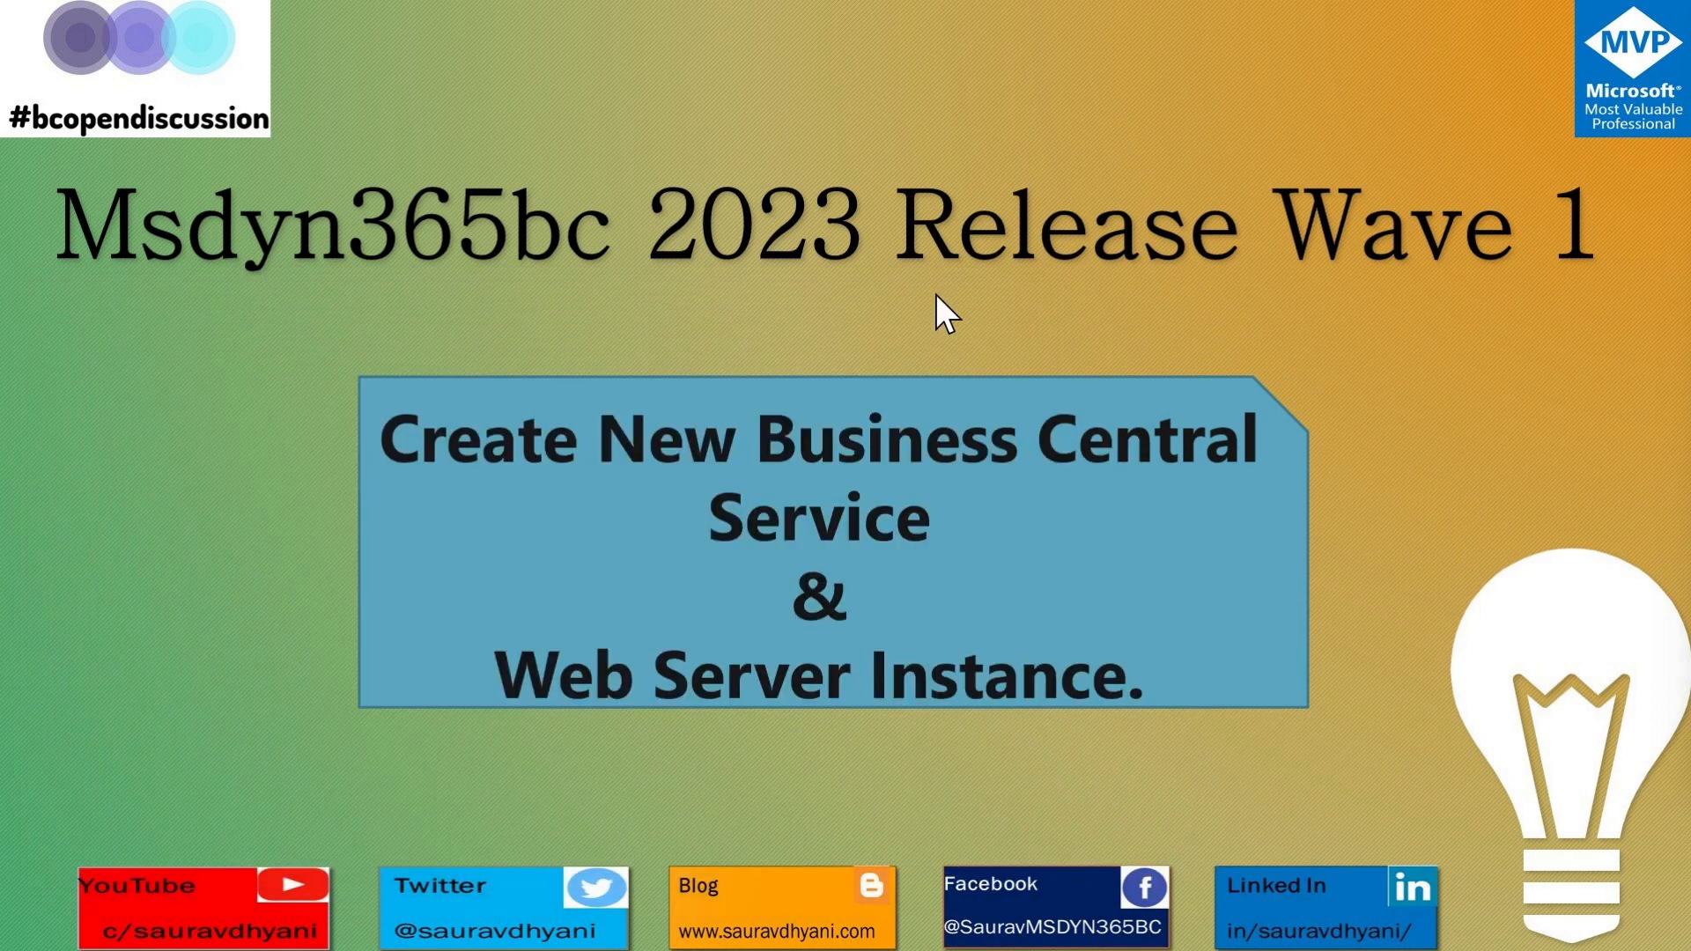